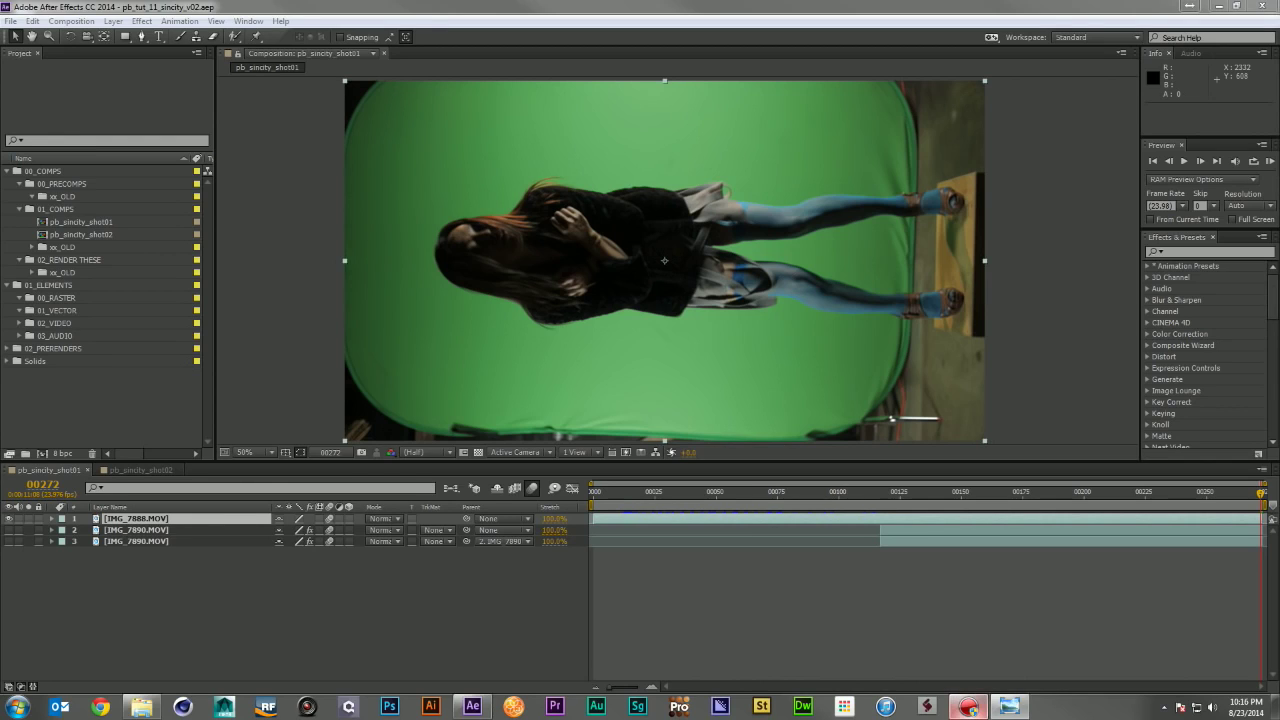
Step: Browse the Sin City comic pages p04 and p05 in Windows Photo Viewer, compare p04 with the footage, and return to After Effects
drag(1279, 78, 815, 77)
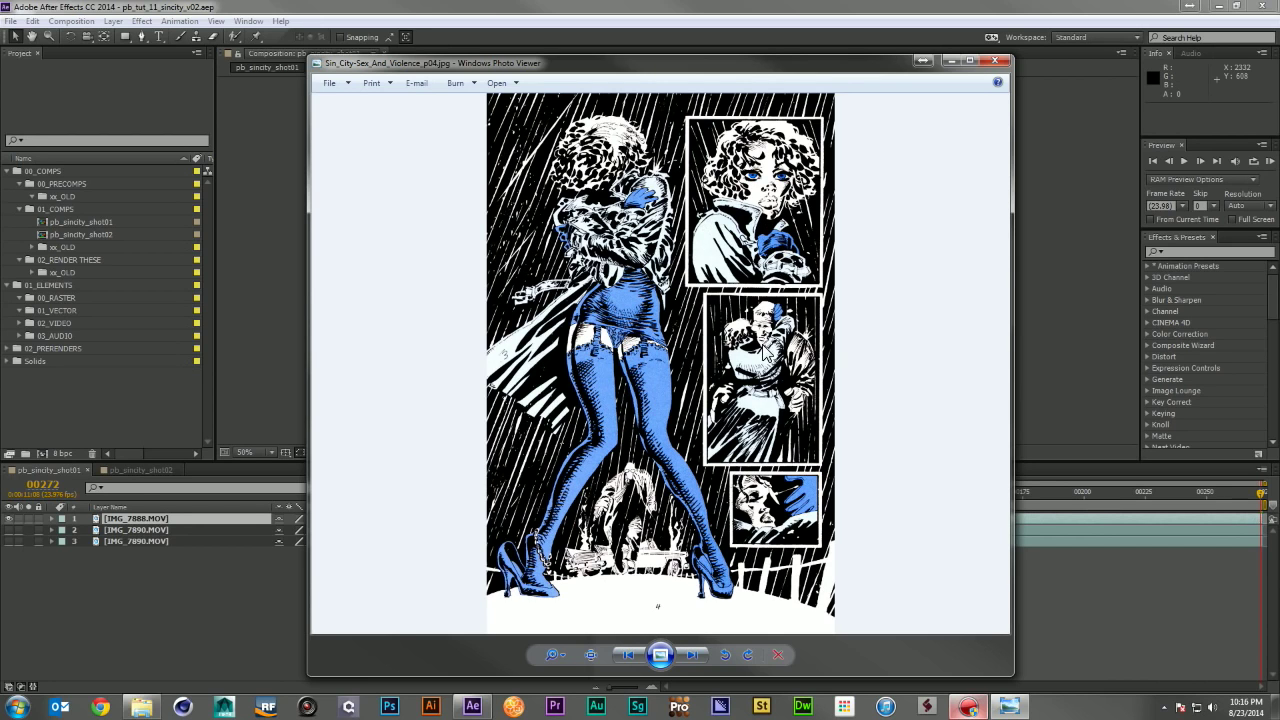
click(682, 662)
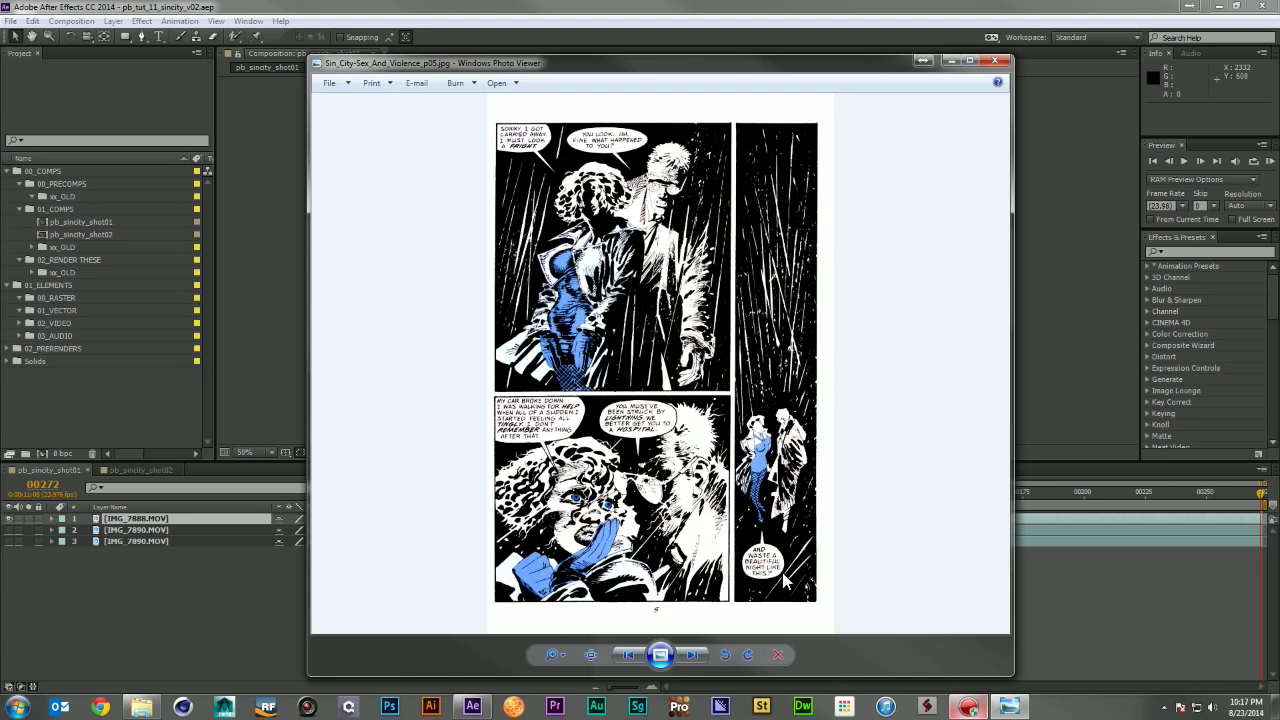
click(628, 655)
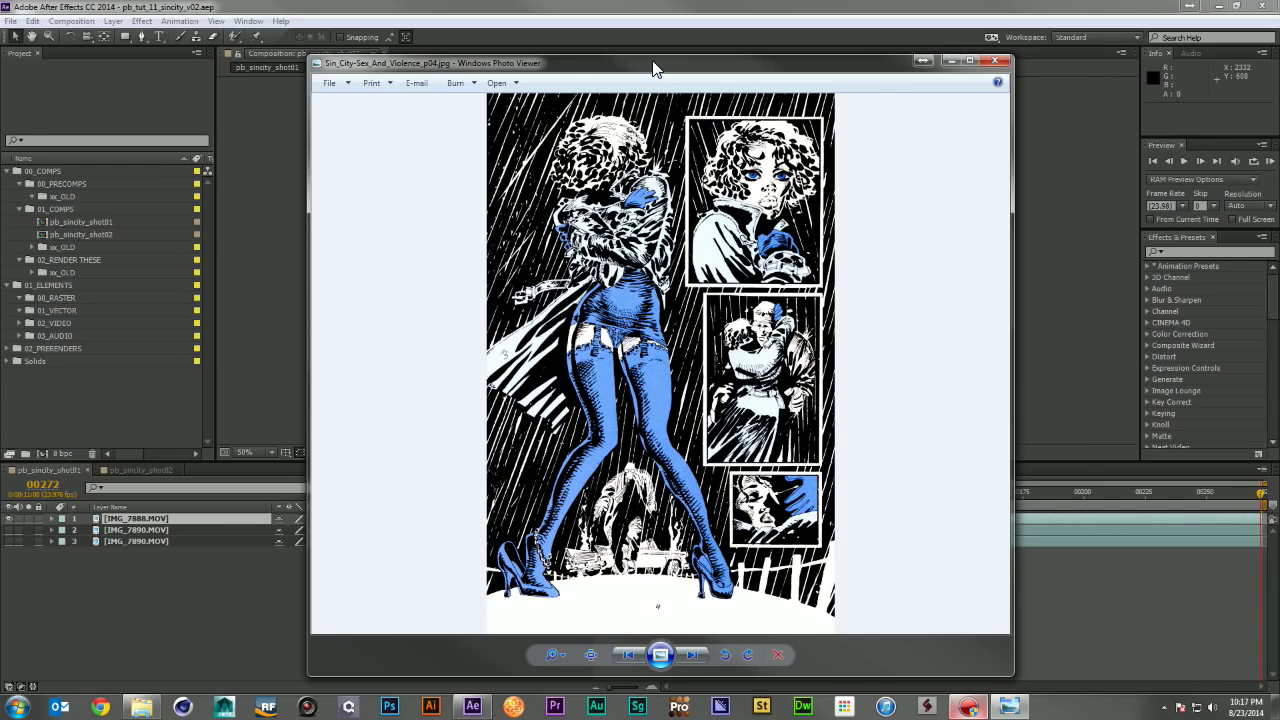
drag(653, 68, 1174, 92)
key(alt+Tab)
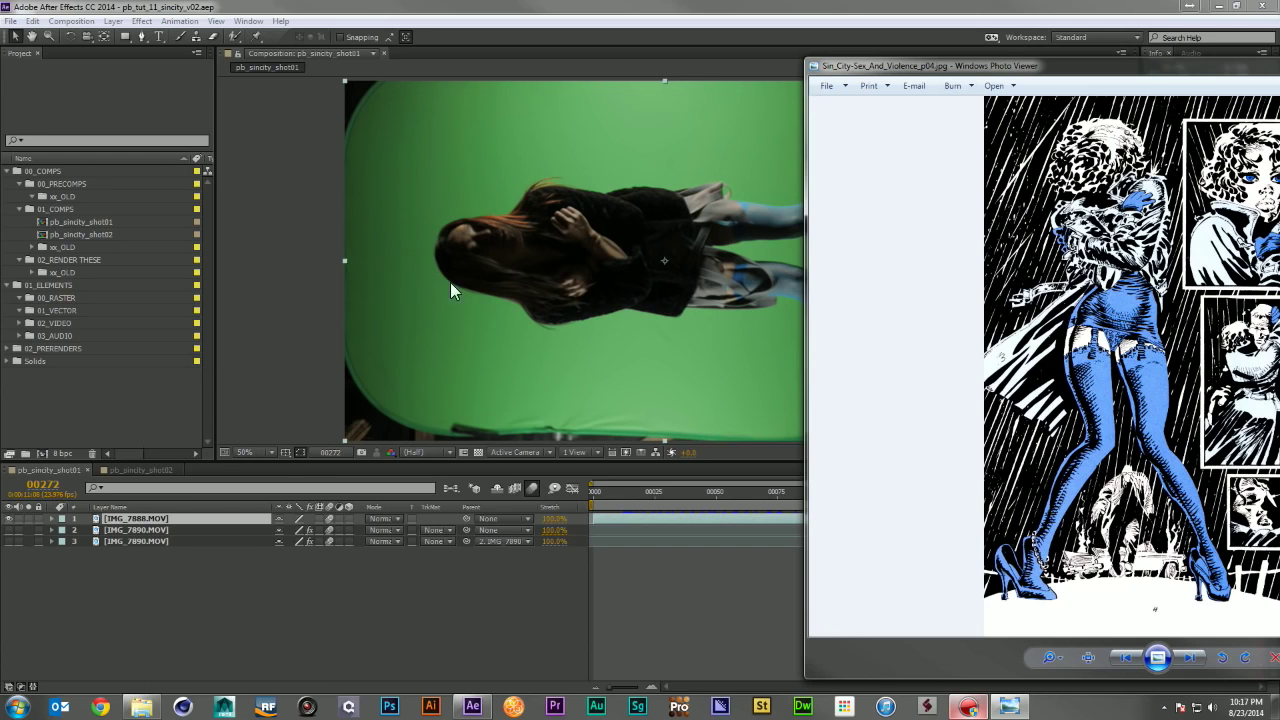
key(alt+Tab)
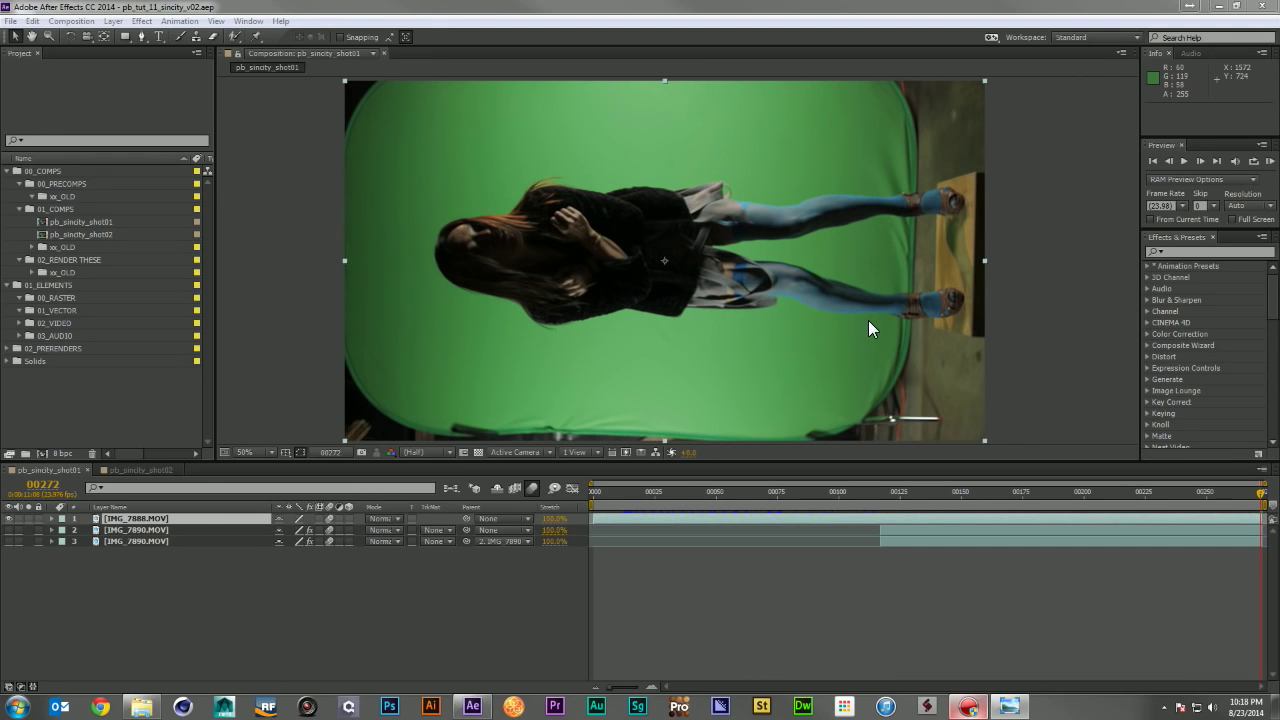
Step: At frame 0, draw a rectangular mask about 1630 x 674 px around the woman on the IMG_7888.MOV layer
click(592, 490)
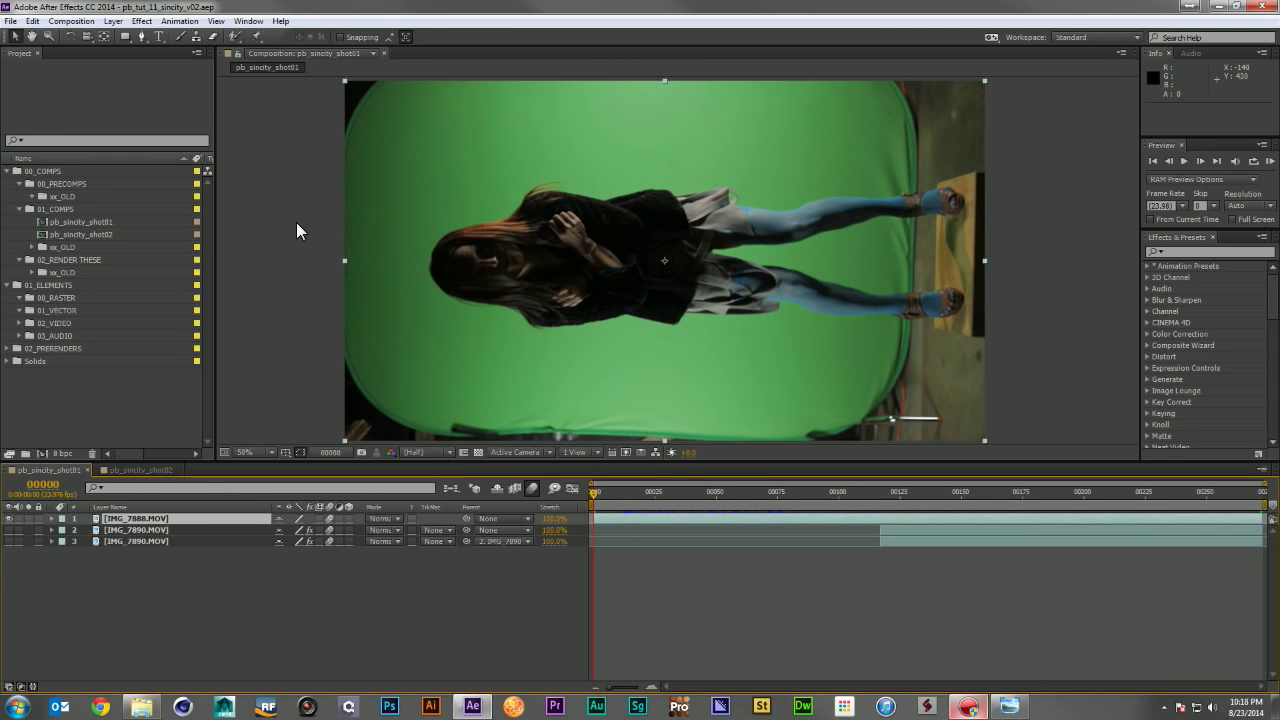
click(1196, 250)
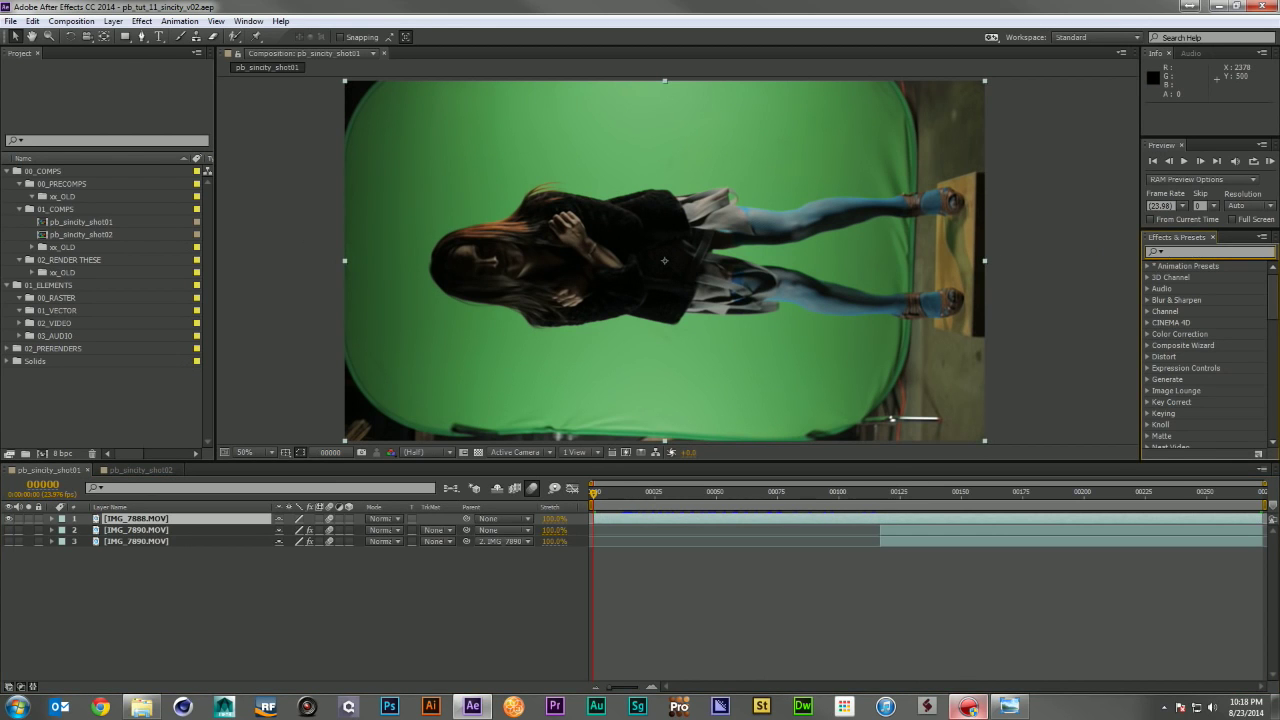
click(125, 36)
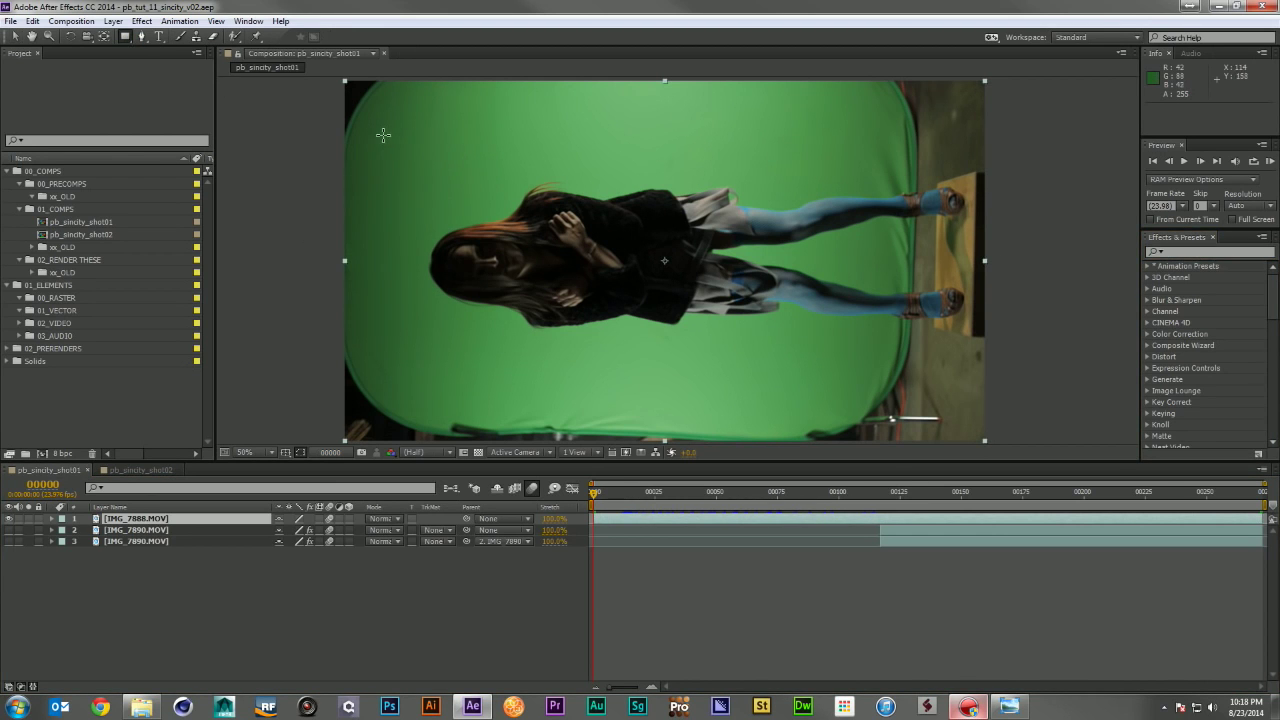
mouse_move(369, 135)
mouse_down()
mouse_move(684, 291)
mouse_move(972, 392)
mouse_move(912, 362)
mouse_up()
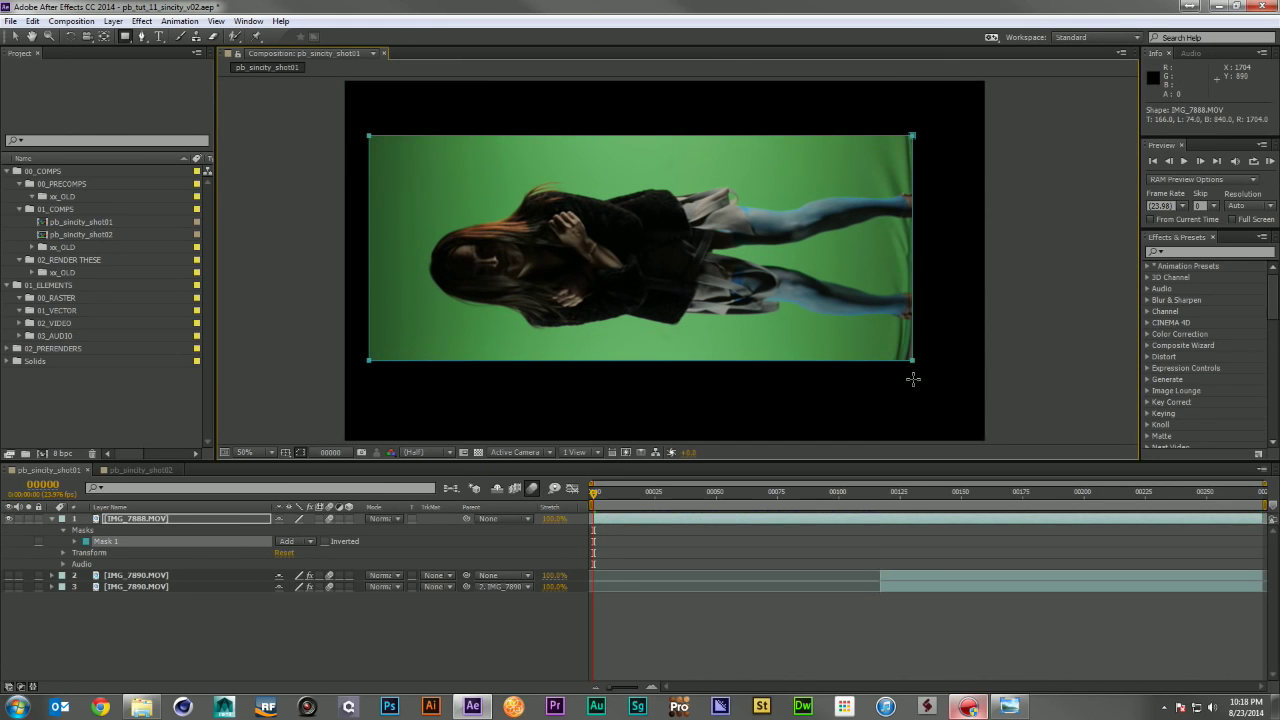
Step: Add mask points to bevel the corner below the woman's feet and pull the mask edge at the feet slightly inward
key(g)
click(881, 361)
key(v)
drag(911, 360, 902, 353)
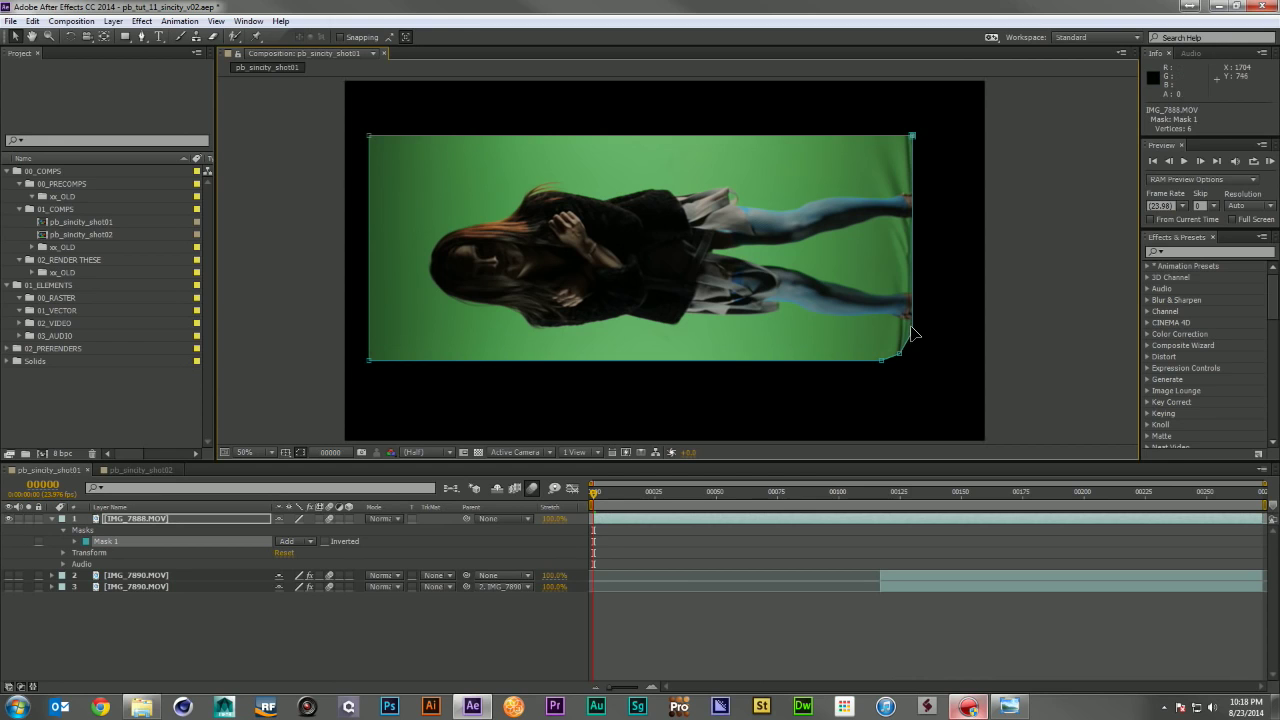
key(Down)
key(Down)
key(Down)
key(ctrl+z)
key(ctrl+t)
double_click(909, 337)
drag(912, 135, 909, 136)
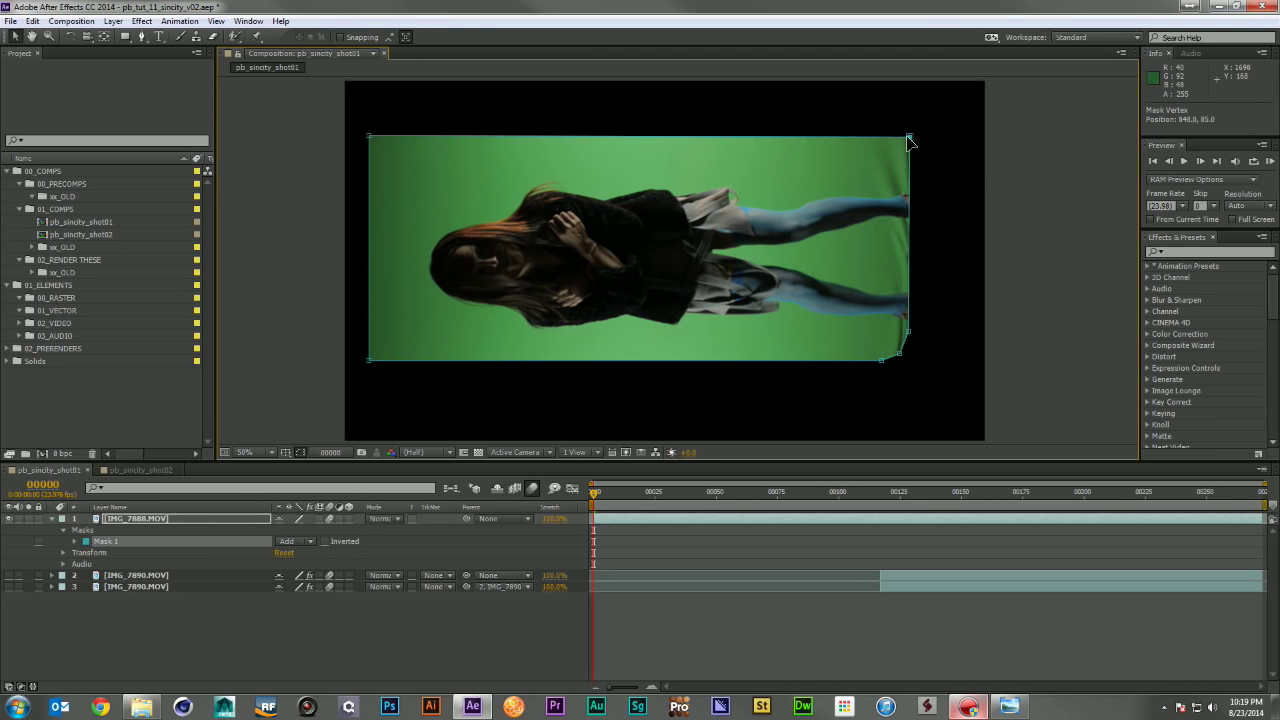
Step: Apply Neat Video's Reduce Noise effect to the IMG_7888.MOV layer with an automatically built noise profile
click(1196, 251)
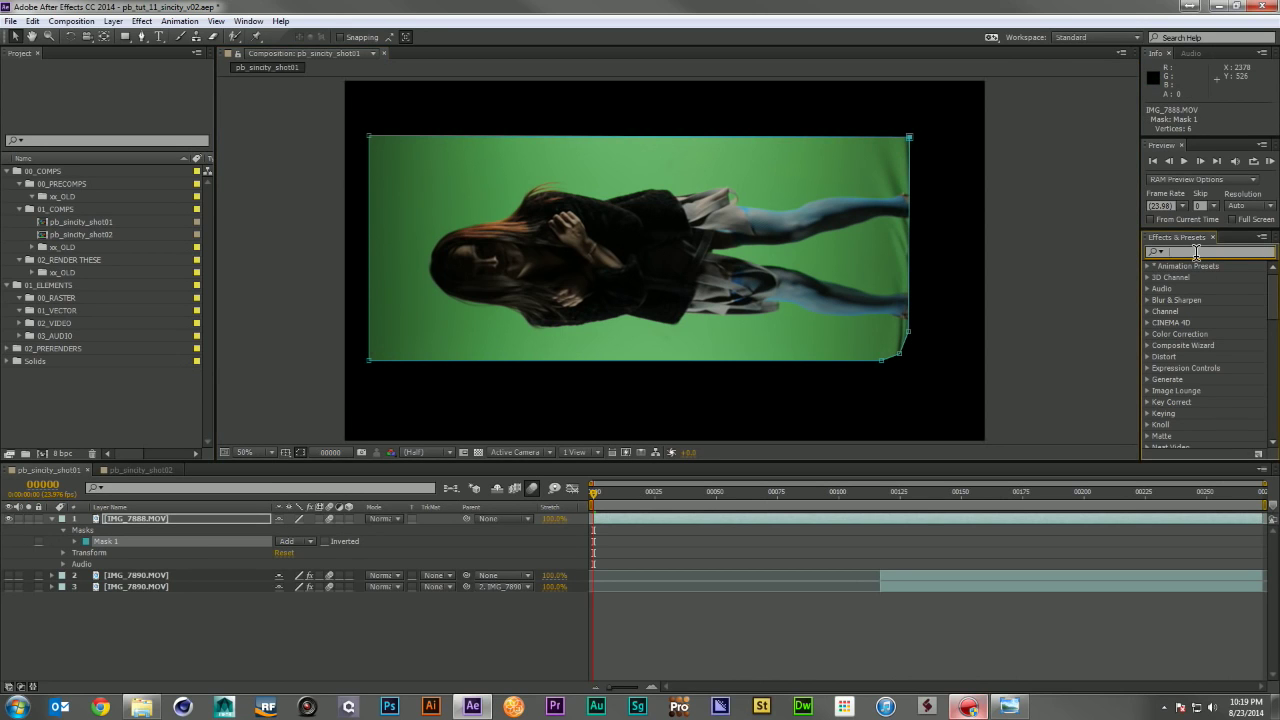
text(remo)
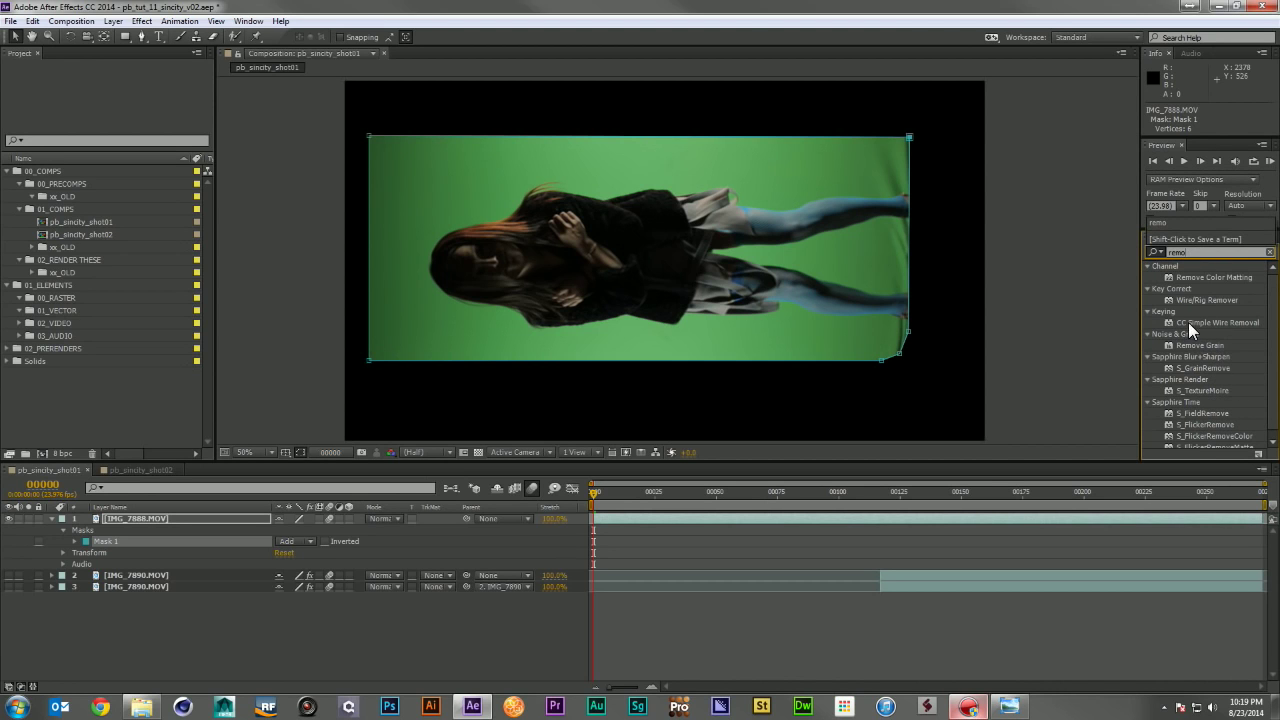
double_click(1190, 254)
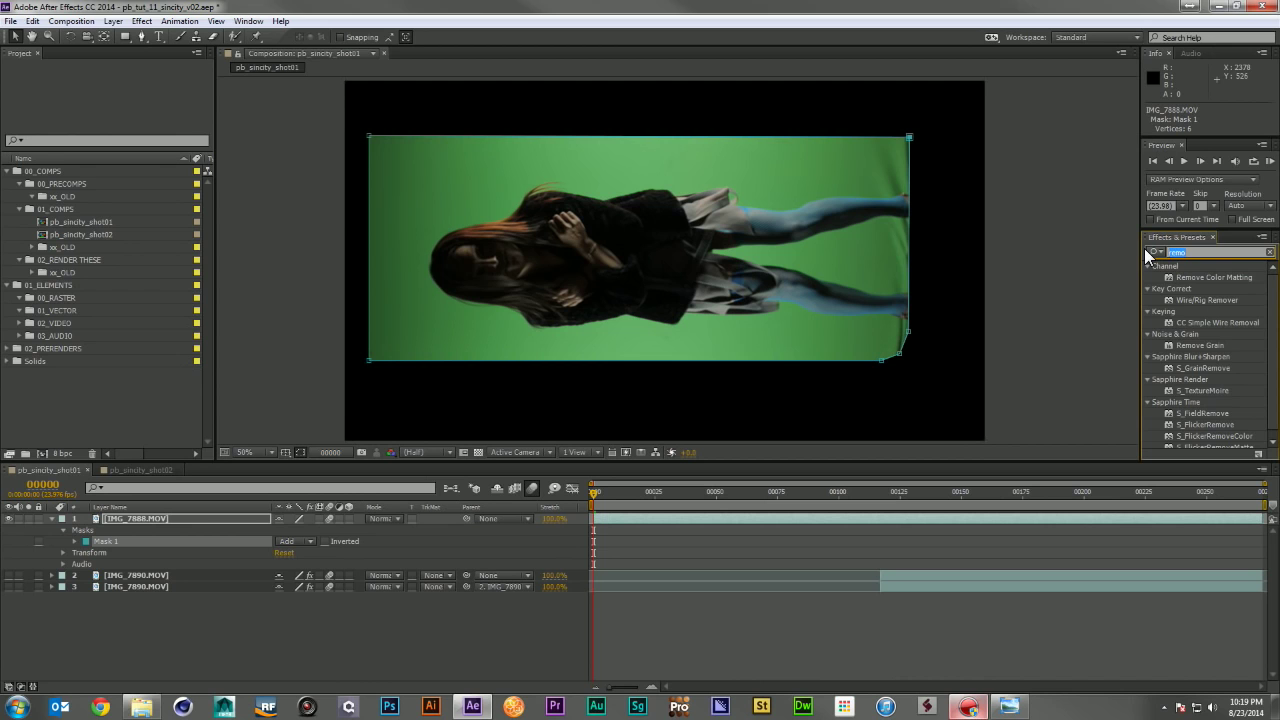
text(reduce)
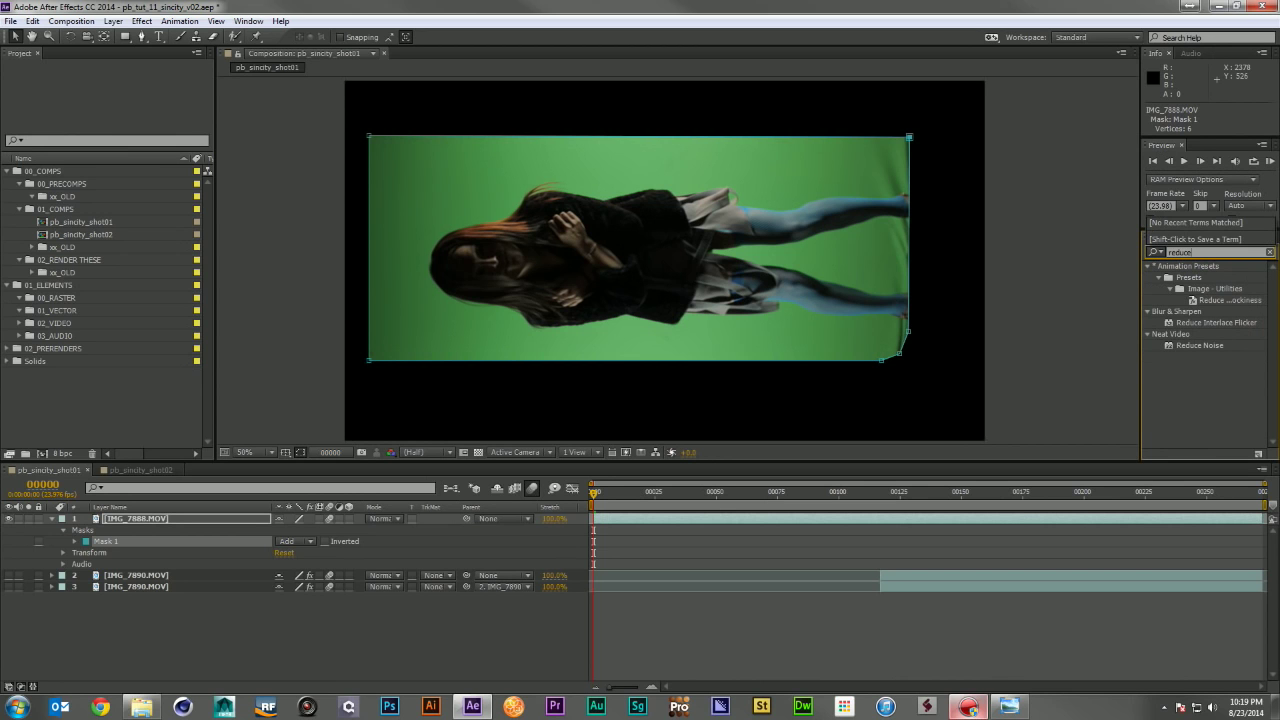
drag(1214, 343, 585, 300)
click(152, 83)
click(266, 176)
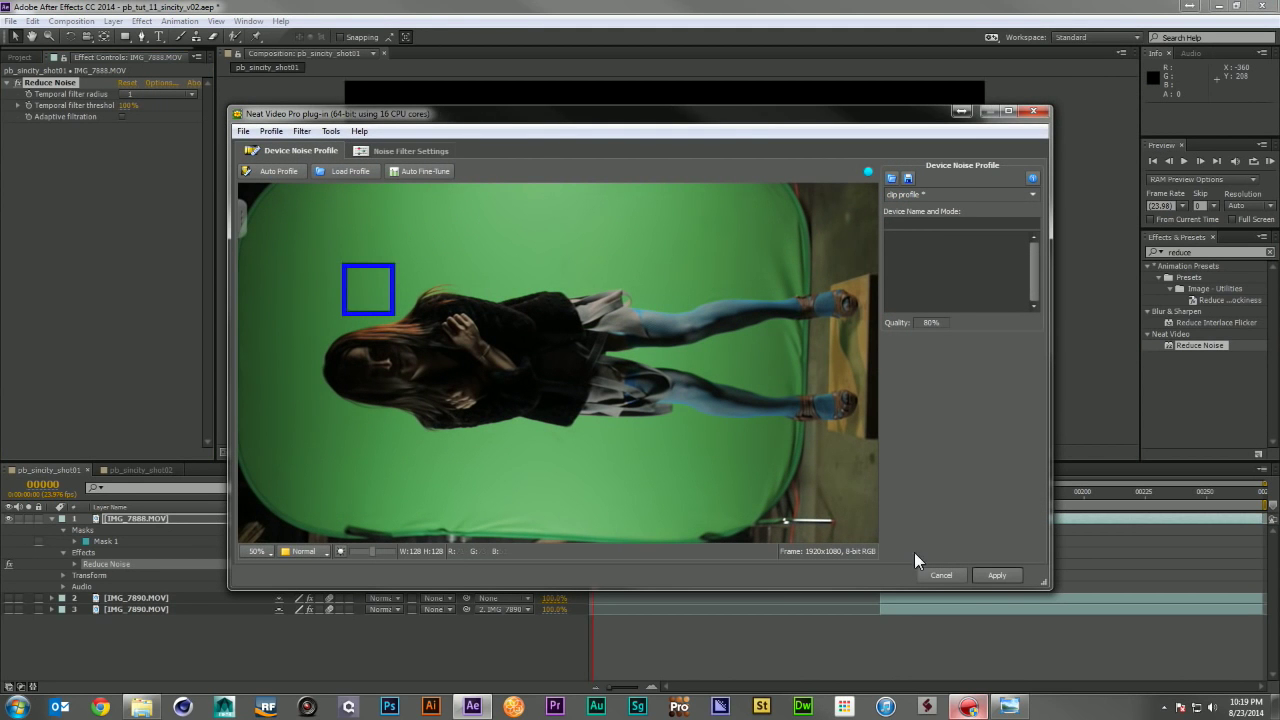
click(1004, 576)
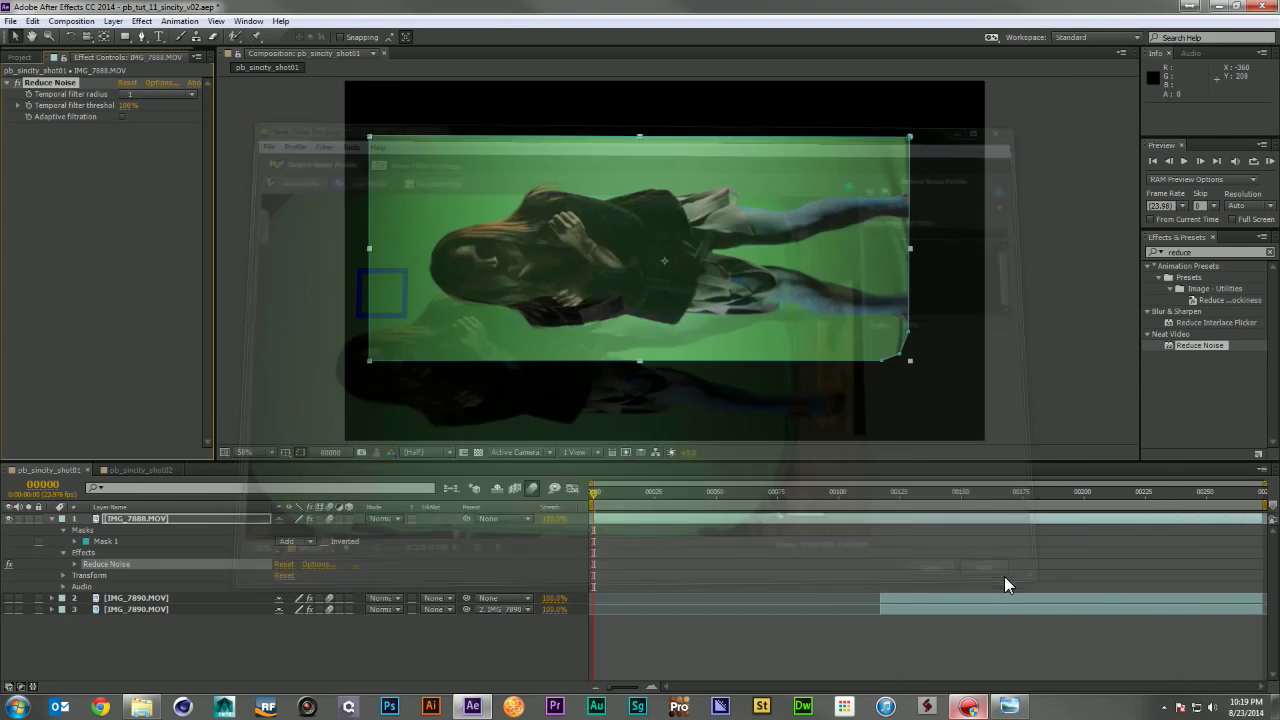
Step: Add Primatte Keyer to the IMG_7888.MOV layer and sample the green background around the woman with Select BG
text(primatte)
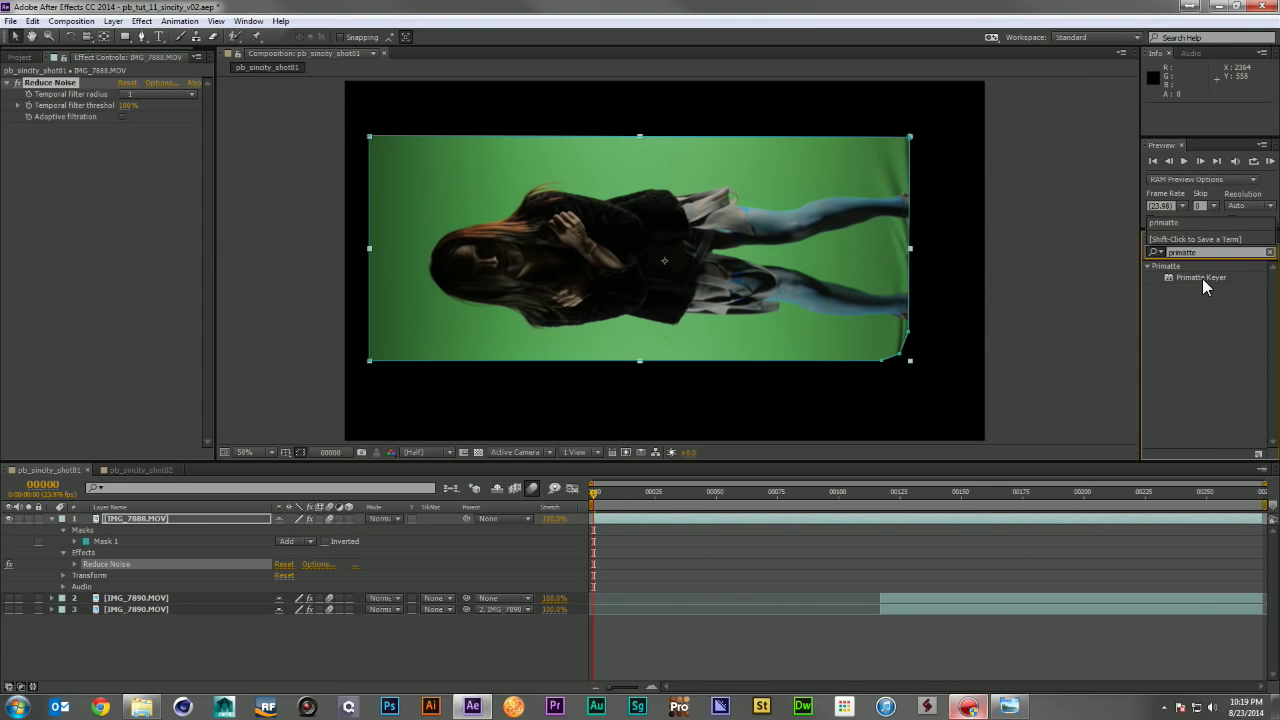
drag(1202, 278, 158, 250)
click(66, 314)
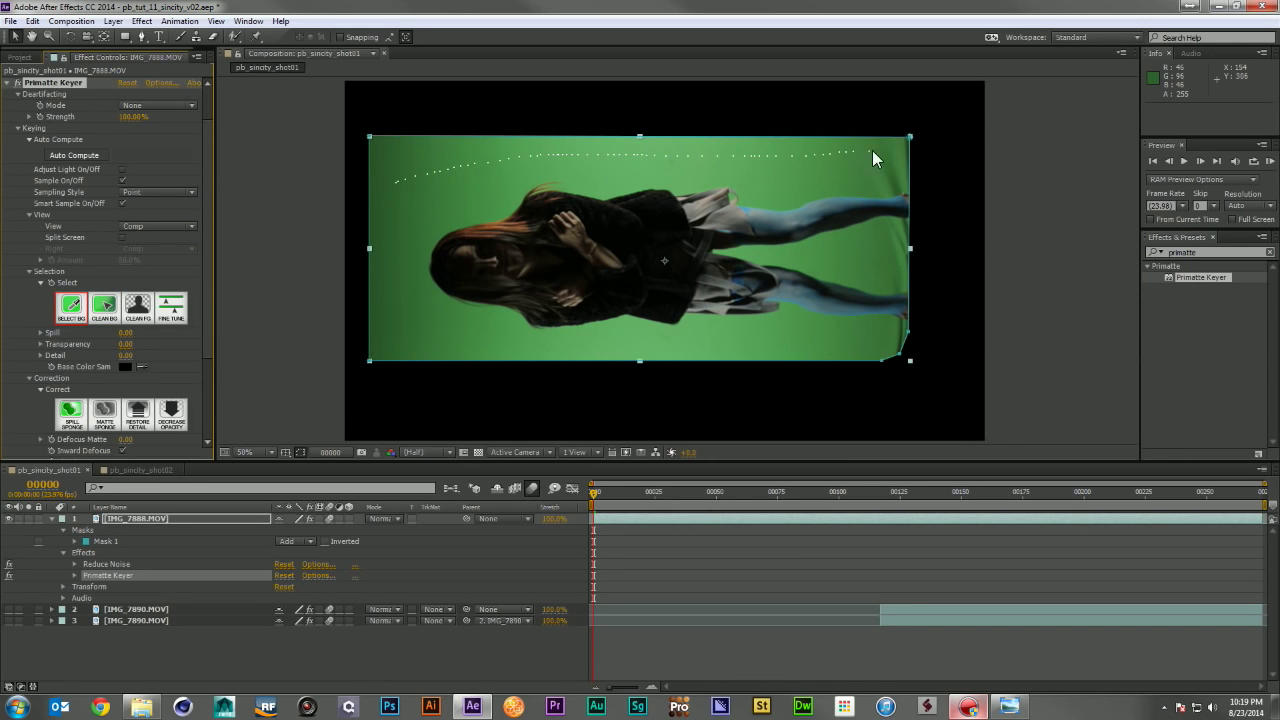
drag(896, 158, 779, 180)
drag(874, 342, 872, 346)
Step: Set the Primatte view to Matte and remove the gray background noise around the head and legs with Clean BG
click(145, 226)
click(164, 257)
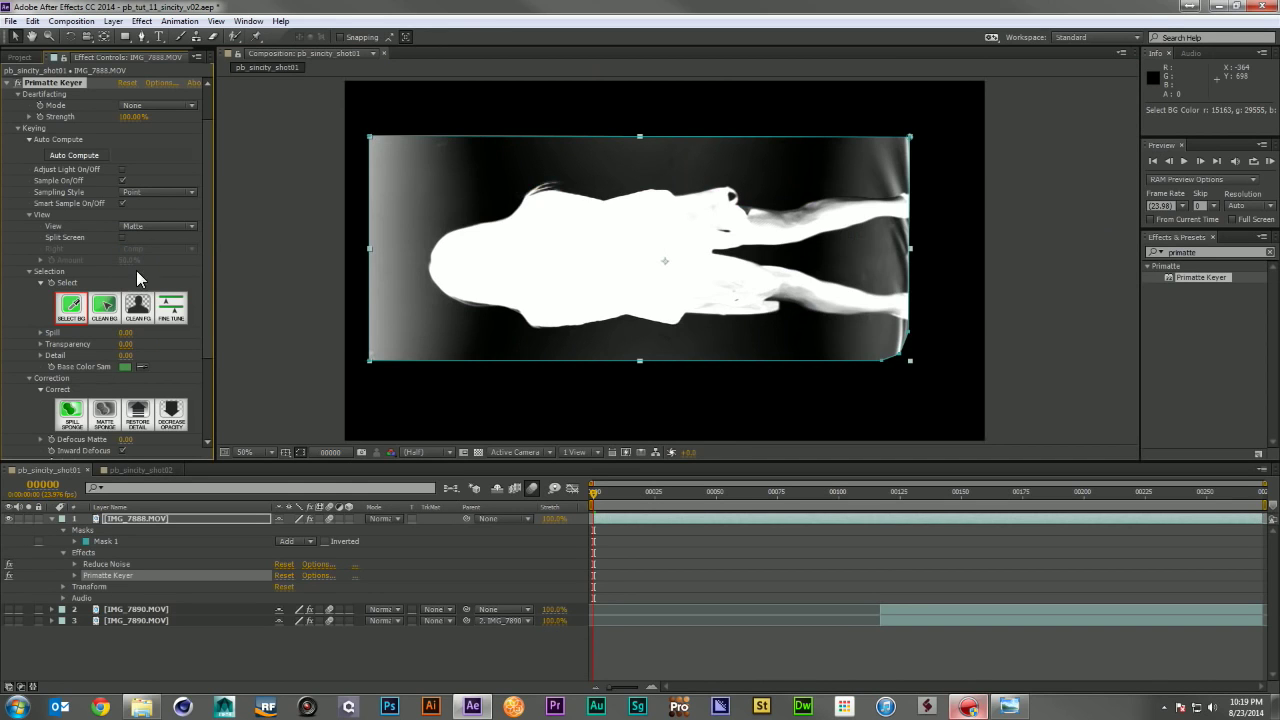
click(104, 305)
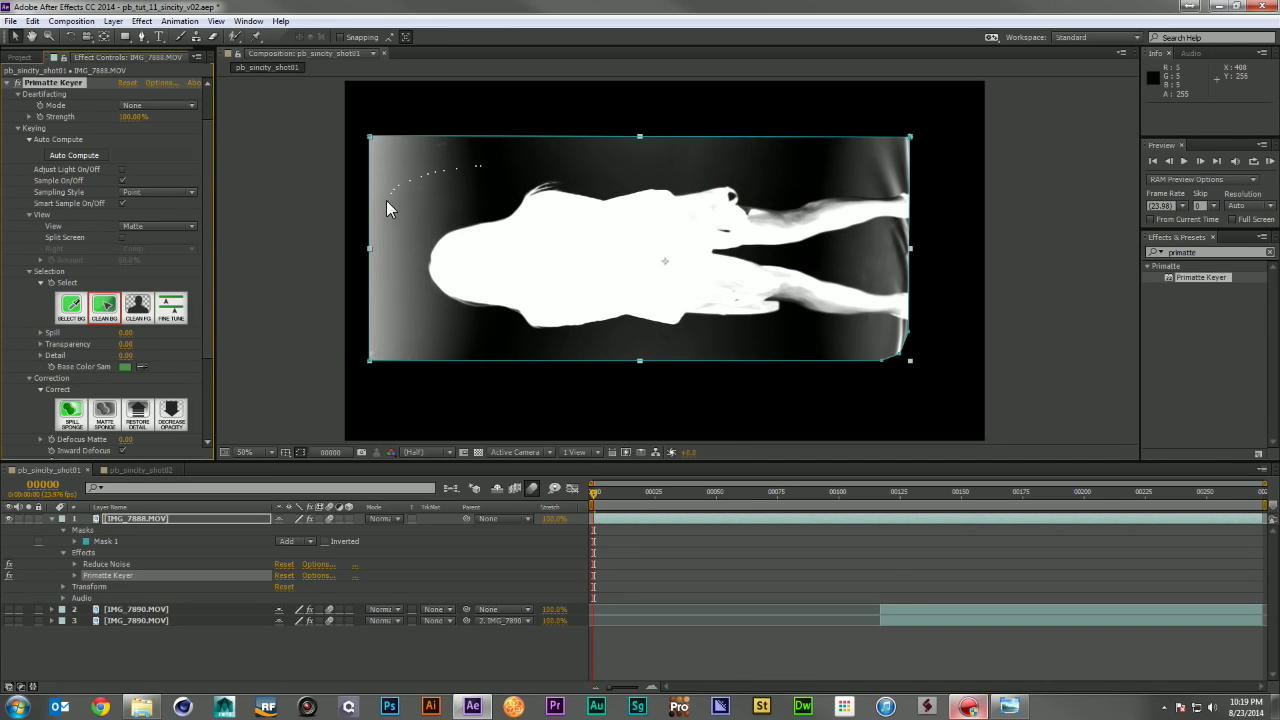
drag(462, 330, 464, 334)
drag(418, 205, 422, 202)
click(836, 192)
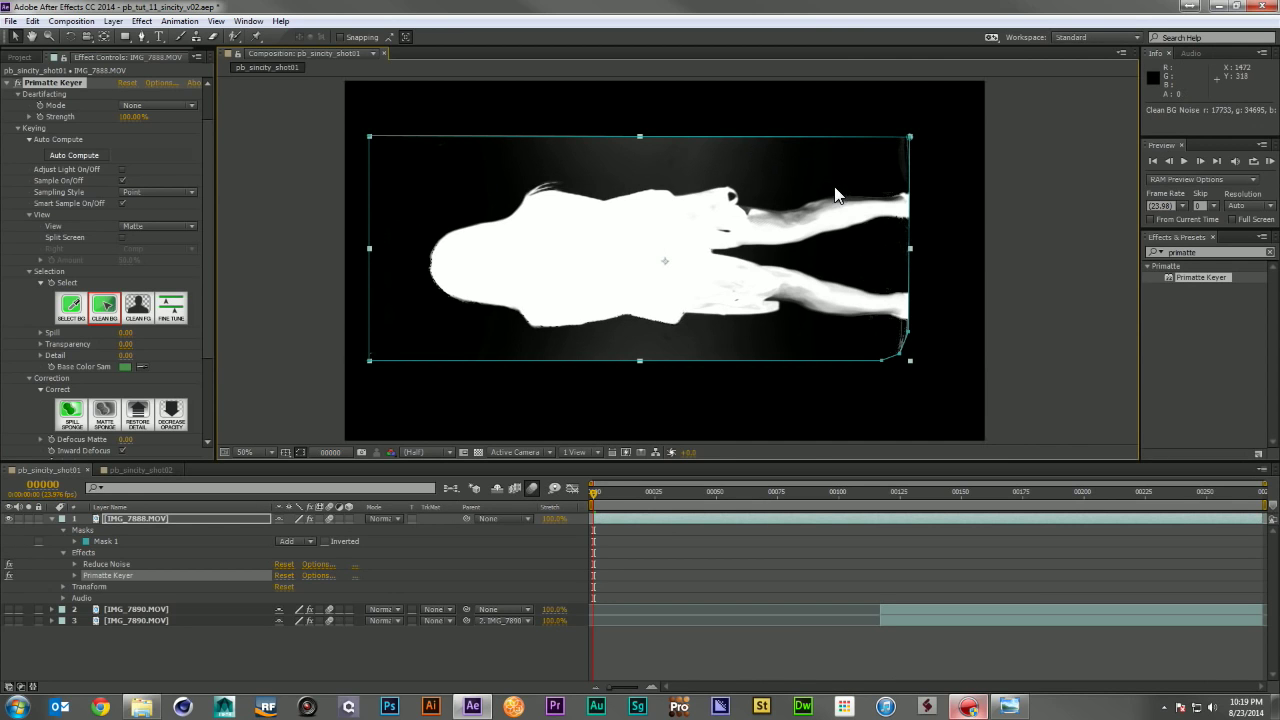
Step: Fill the gray areas inside the woman's skirt and legs in the matte with Clean FG
click(138, 305)
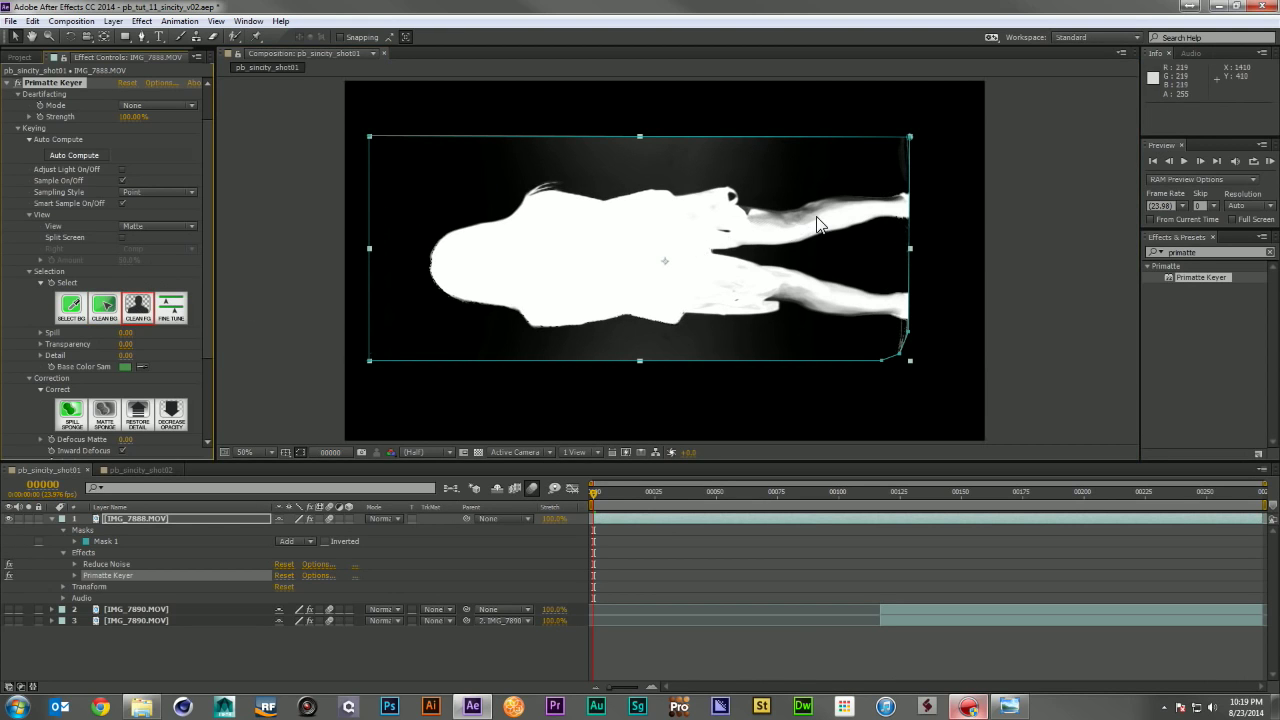
drag(800, 212, 663, 240)
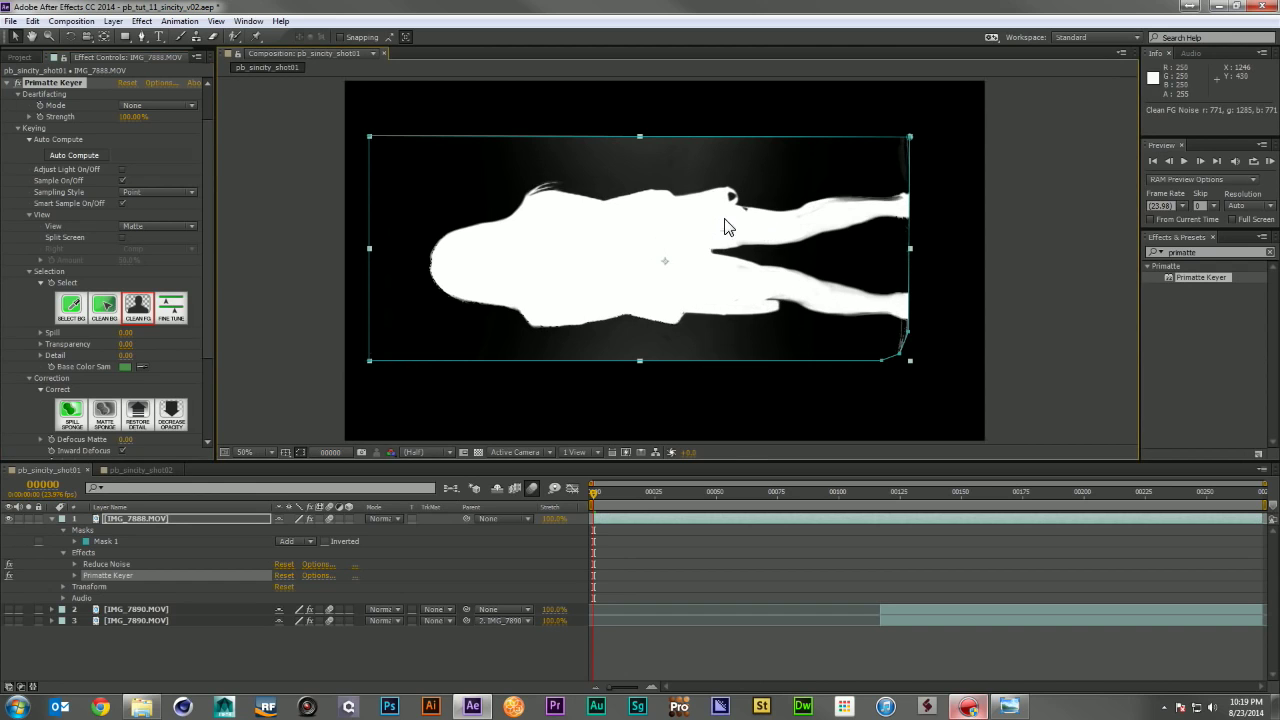
click(656, 222)
click(726, 230)
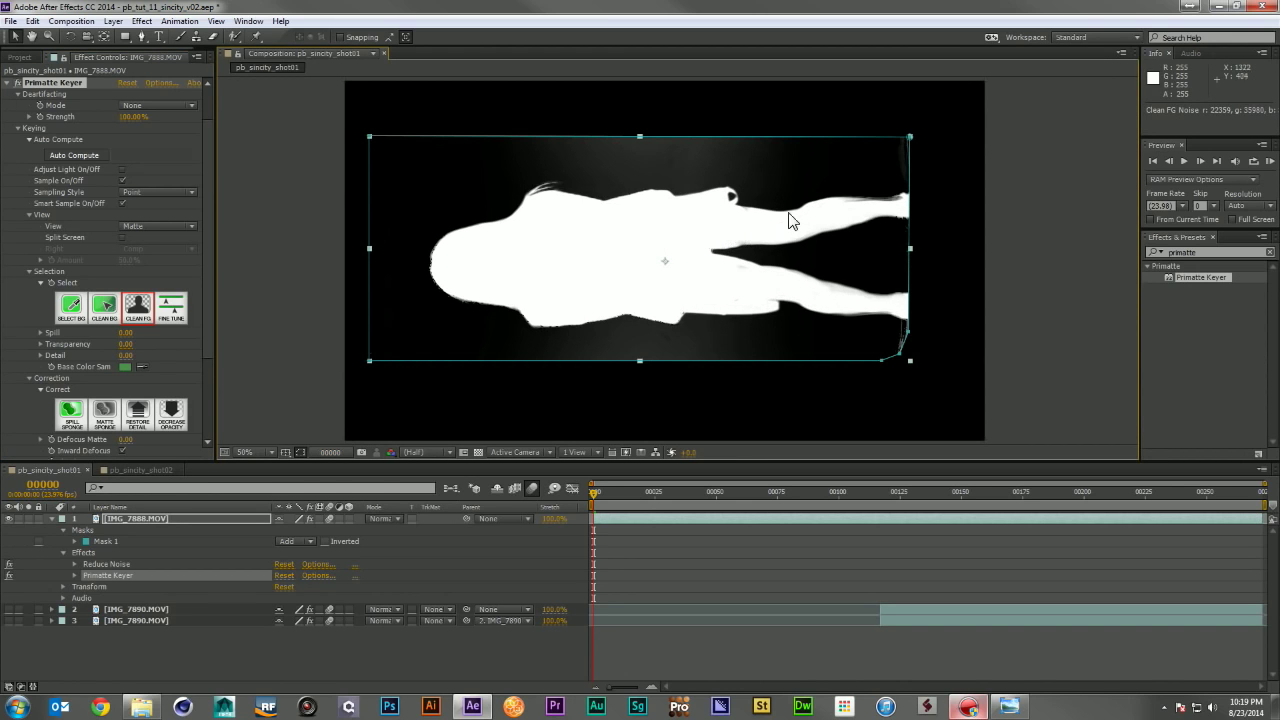
click(860, 208)
click(740, 248)
Step: Clean the remaining gray haze alongside the woman's body and head in the matte with Clean BG
click(106, 308)
drag(642, 160, 757, 163)
drag(559, 165, 433, 172)
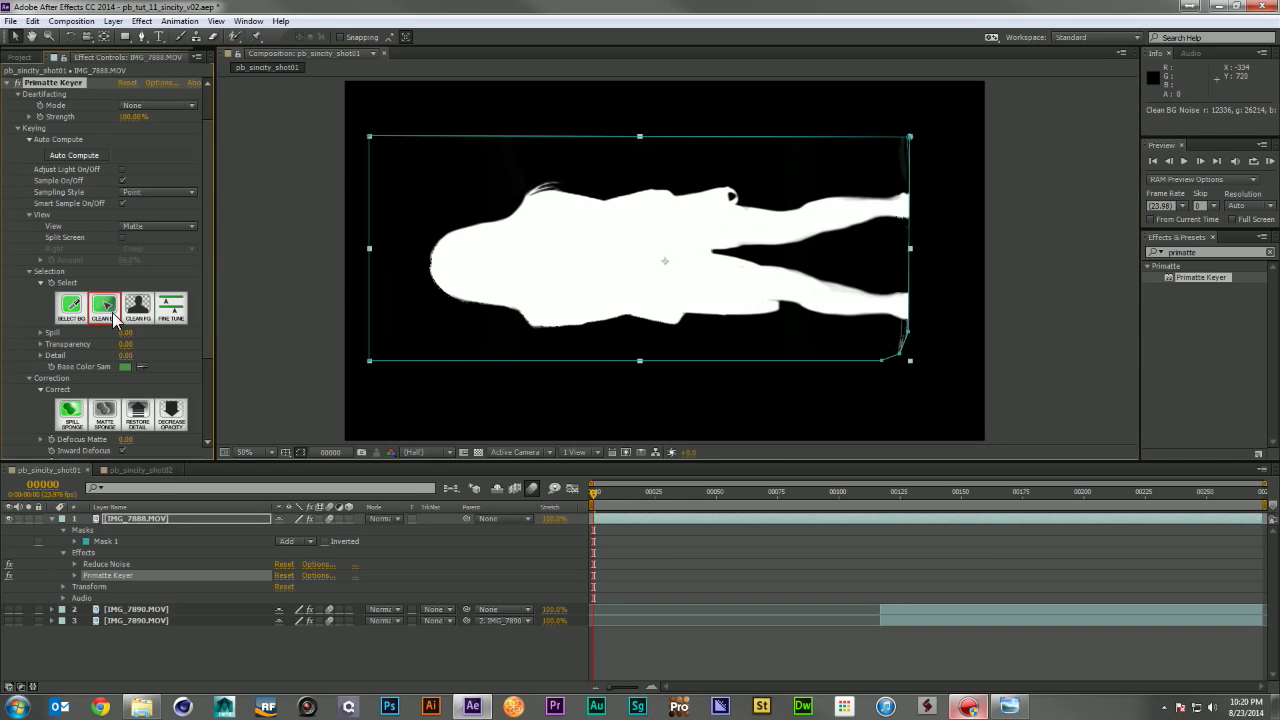
click(899, 348)
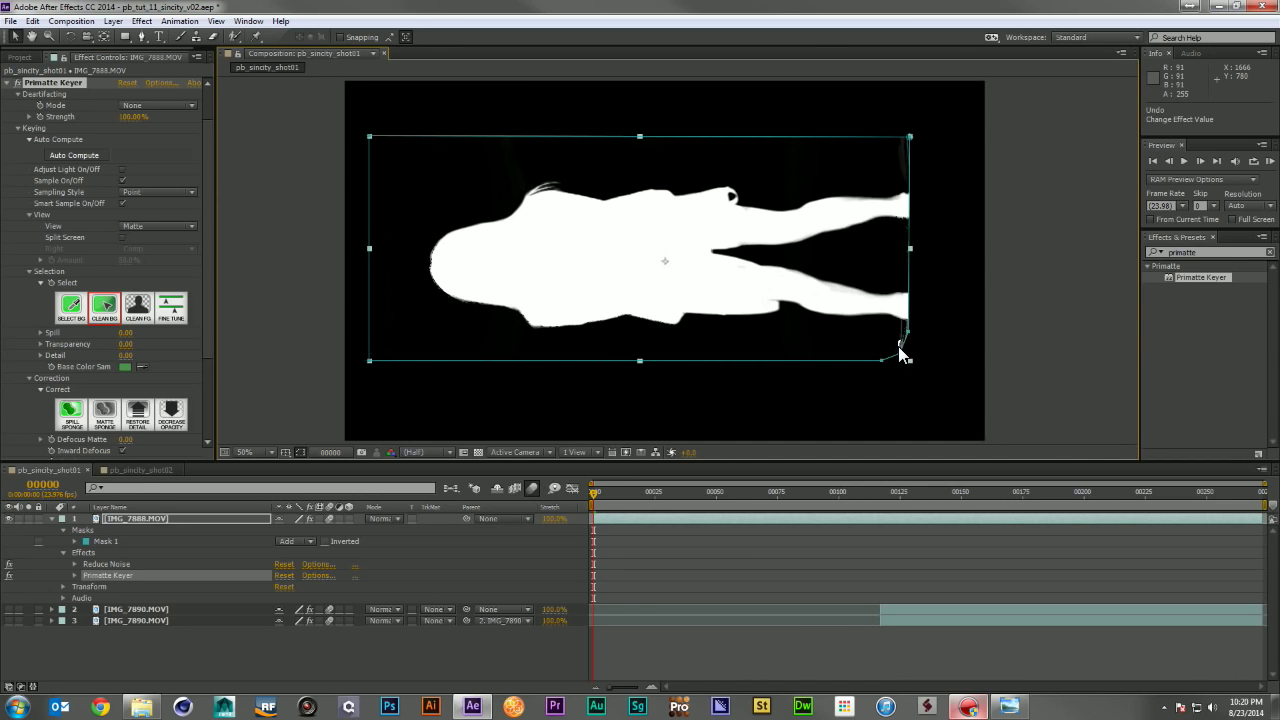
drag(899, 350, 901, 341)
key(ctrl+z)
key(ctrl+shift+z)
key(ctrl+z)
Step: Move the beveled corner's mask points closer to the woman's foot to crop out the leftover matte noise
key(v)
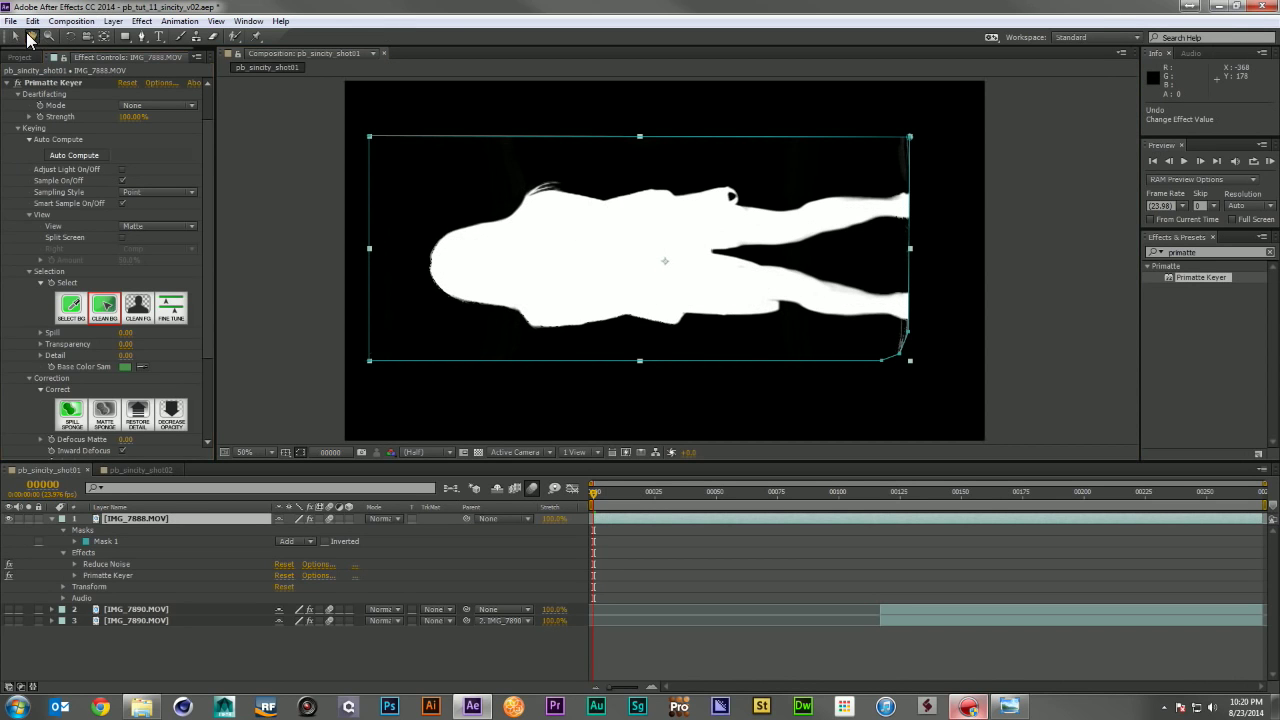
drag(899, 351, 907, 325)
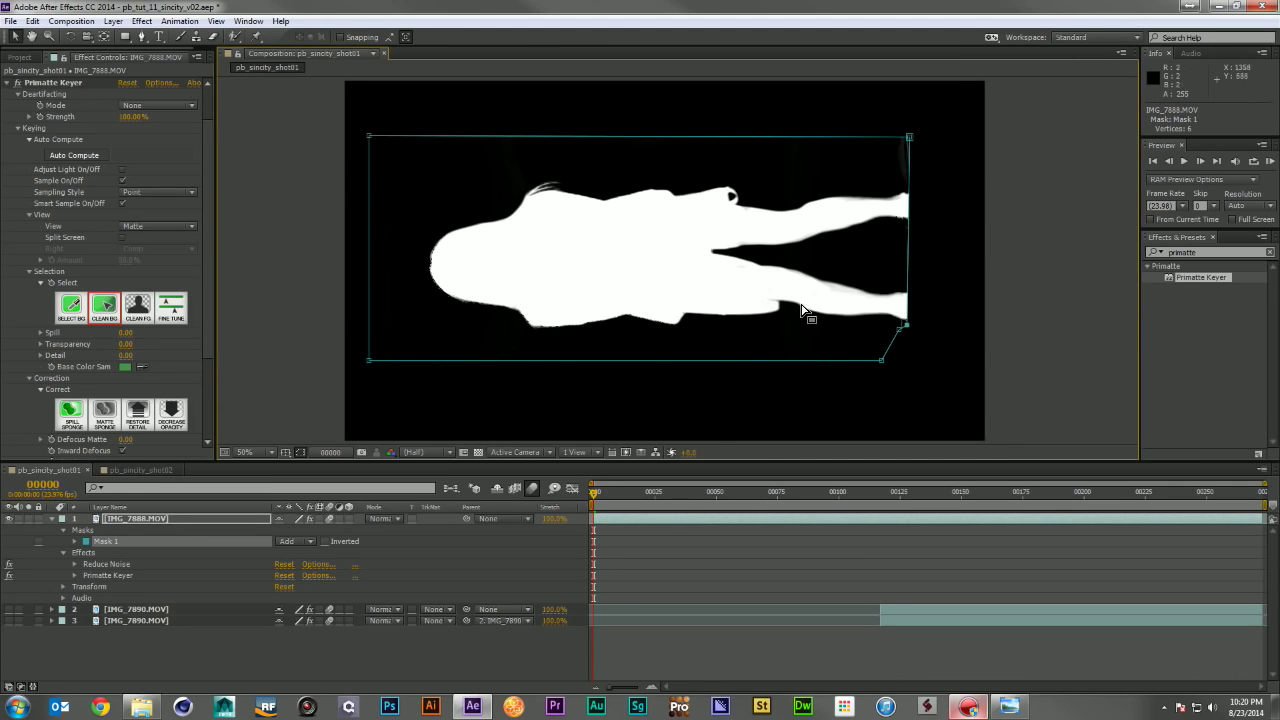
Step: Set the Primatte view to Comp and collapse the settings of the Primatte Keyer and Reduce Noise effects
click(150, 227)
click(149, 240)
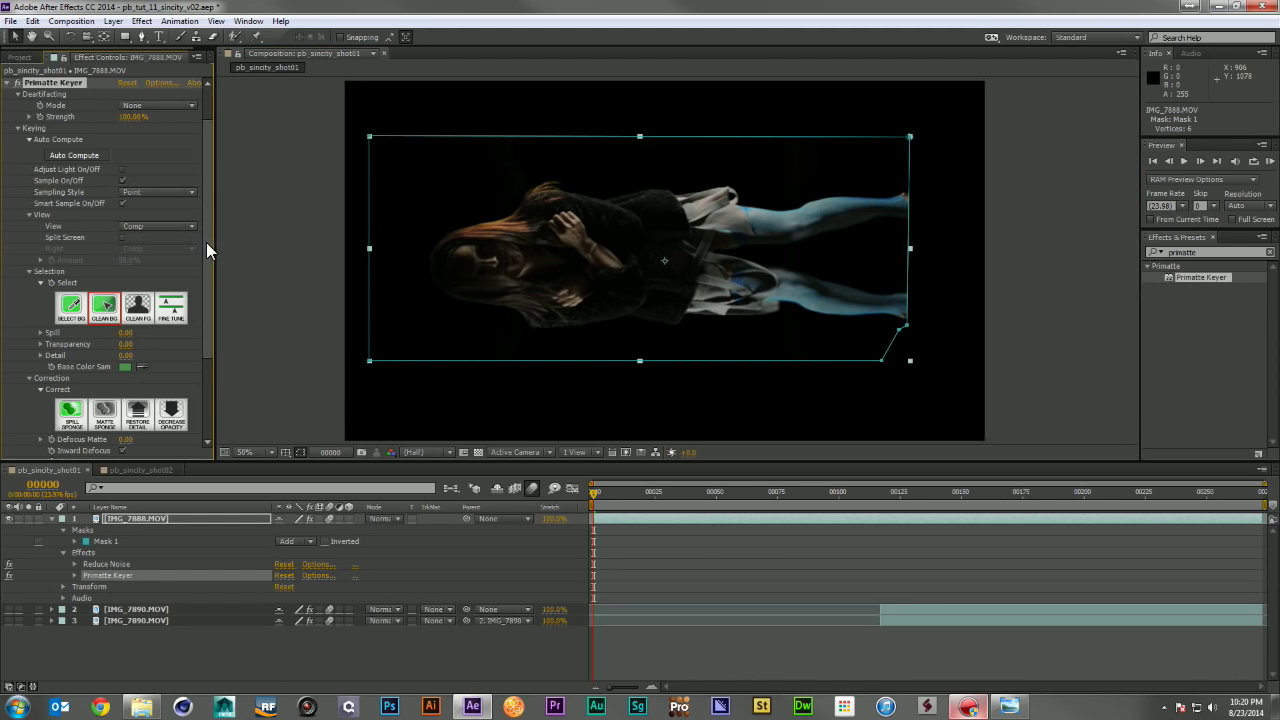
click(10, 82)
click(46, 190)
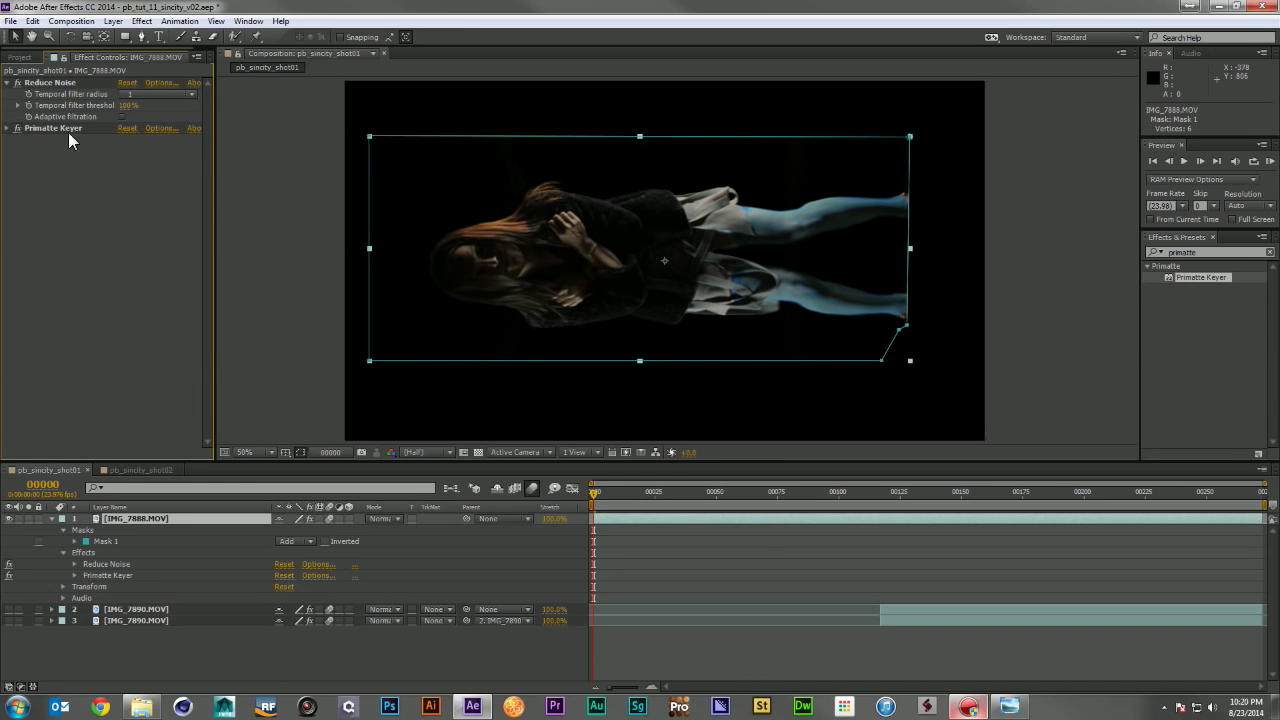
click(7, 82)
Step: Set the IMG_7888.MOV layer's rotation to 90° so the woman stands upright
click(194, 522)
key(r)
click(299, 530)
text(90)
key(Return)
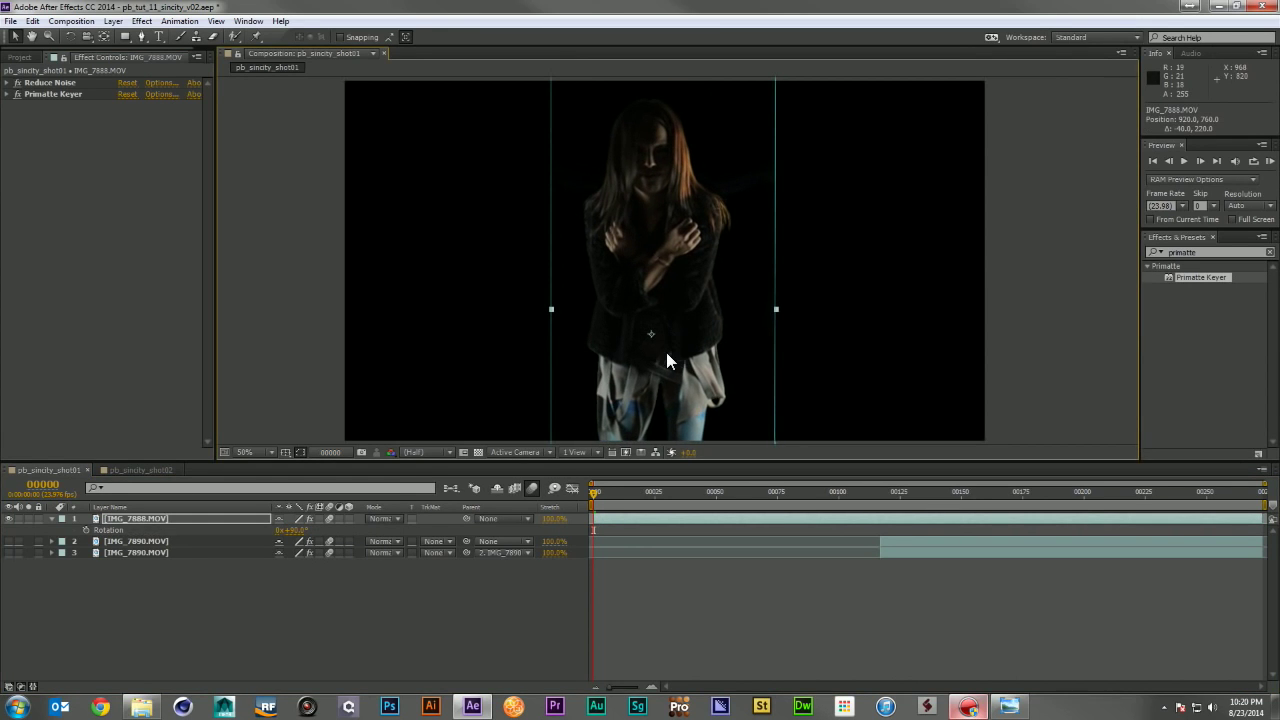
Step: Undo the last repositioning of the IMG_7888.MOV layer and select its Rotation property
key(ctrl+z)
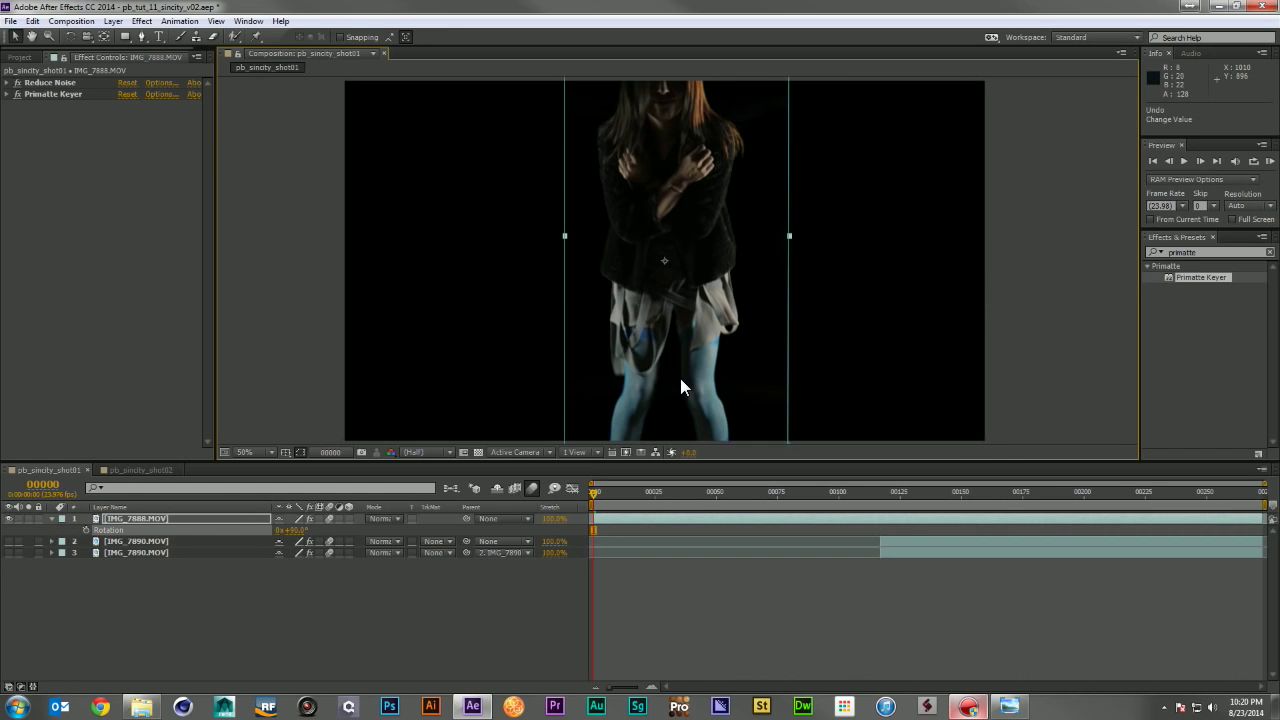
click(256, 595)
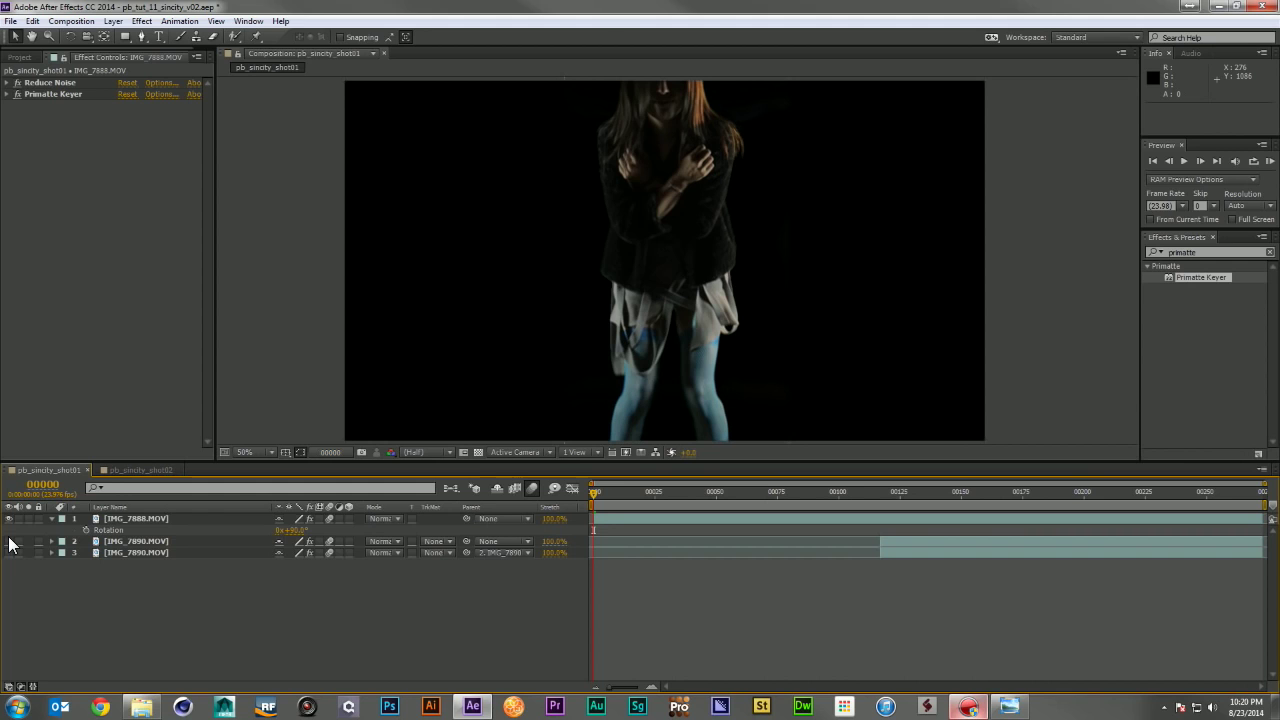
click(124, 534)
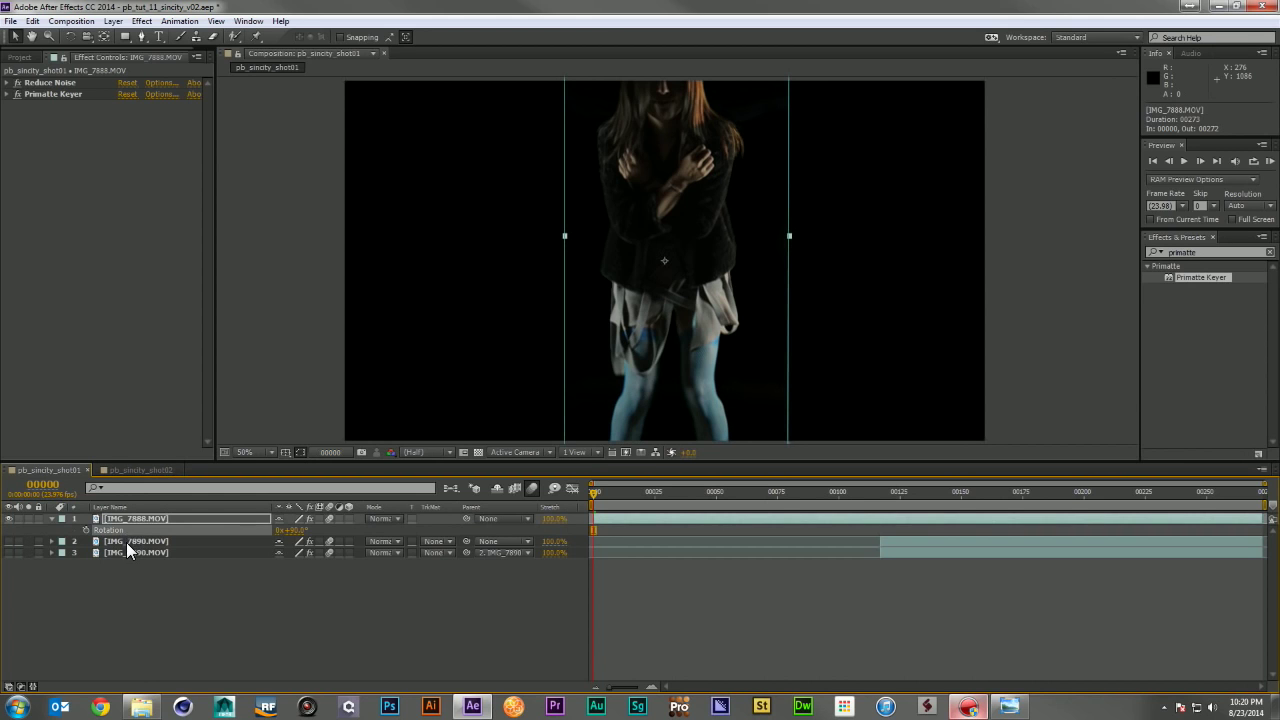
Step: Select the upper IMG_7890.MOV layer and collapse the settings of all its effects, from Reduce Noise through Roto Brush & Refine Edge
click(126, 542)
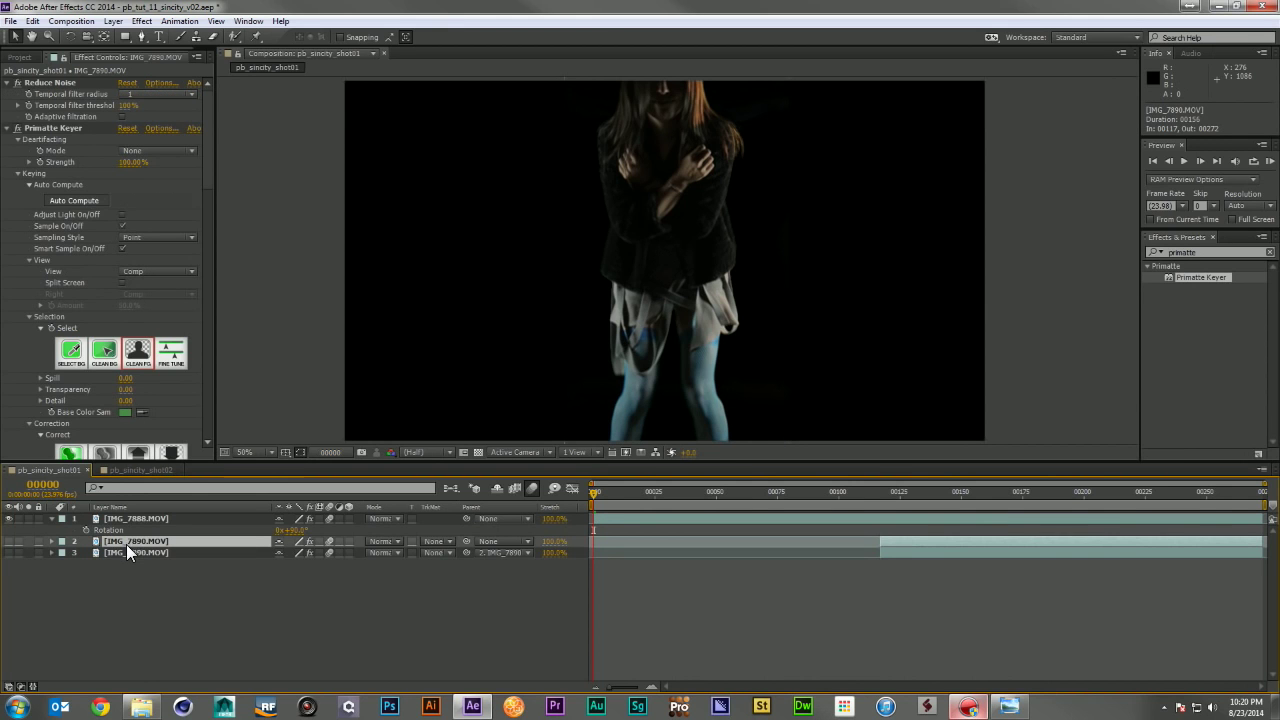
click(9, 128)
click(8, 83)
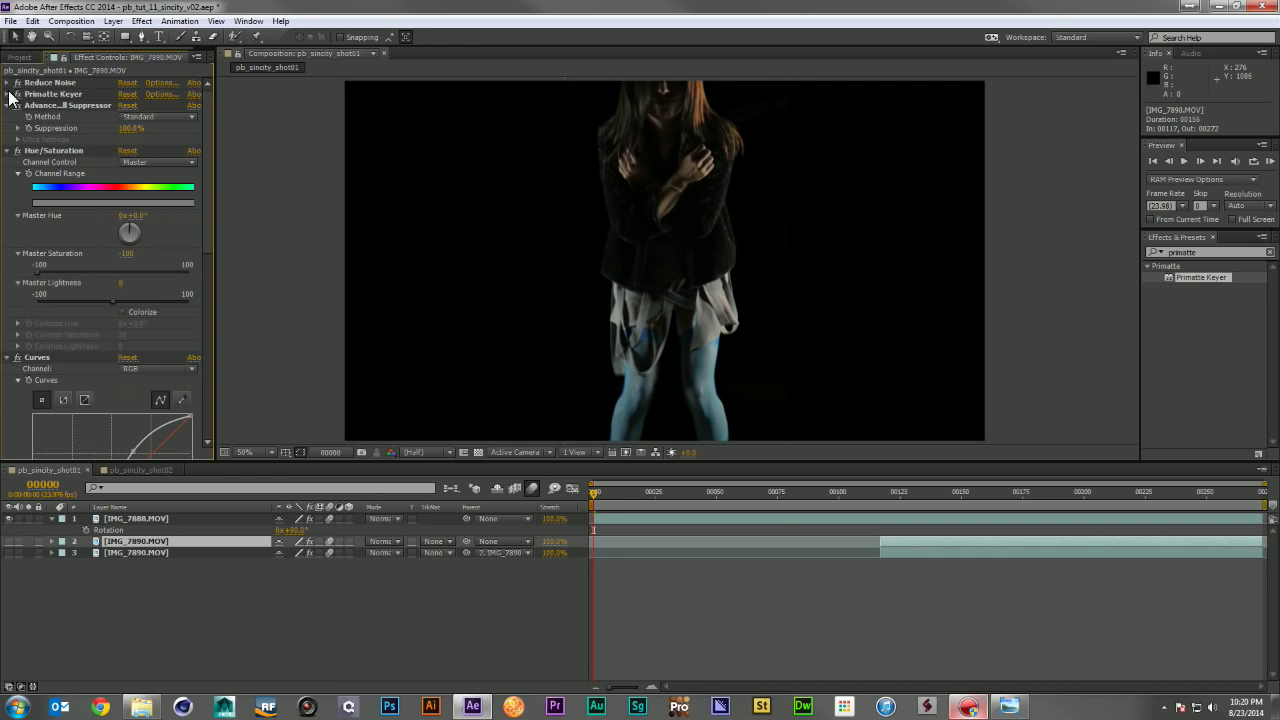
click(7, 106)
click(7, 117)
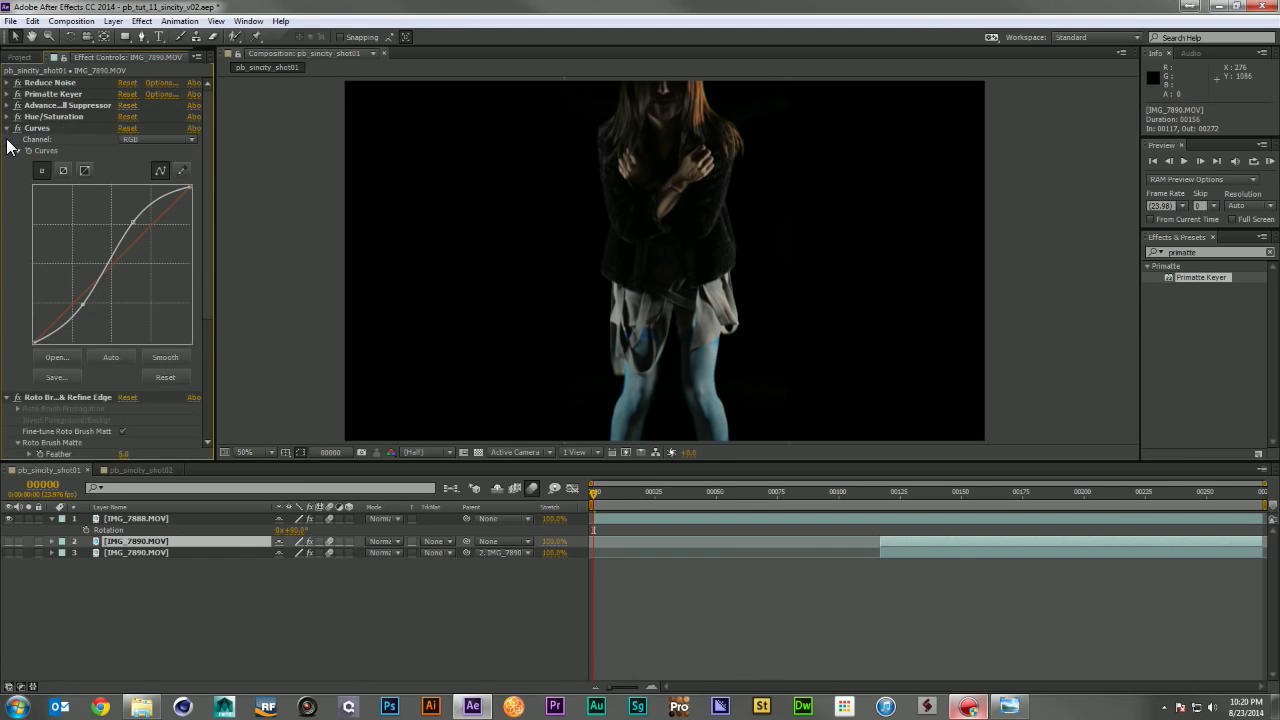
click(8, 129)
click(7, 140)
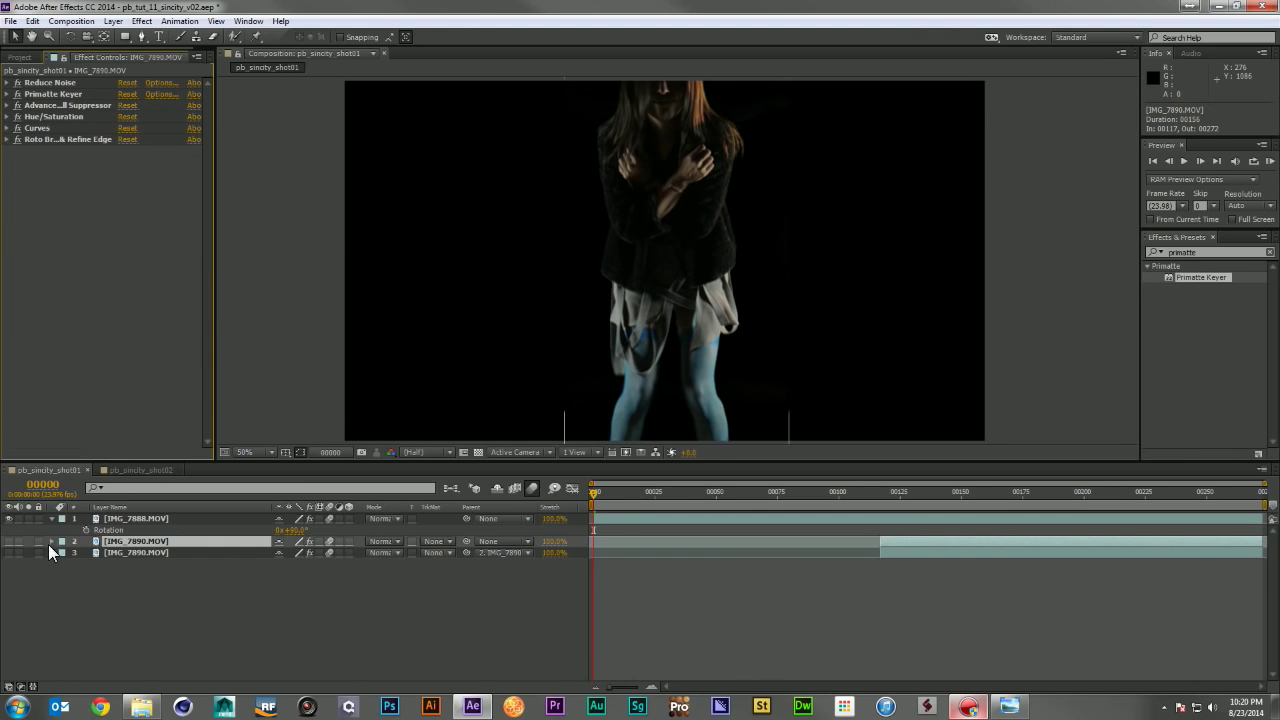
Step: Hide the IMG_7888.MOV layer, show both IMG_7890.MOV layers and go to the last frame, 272
click(8, 519)
click(8, 541)
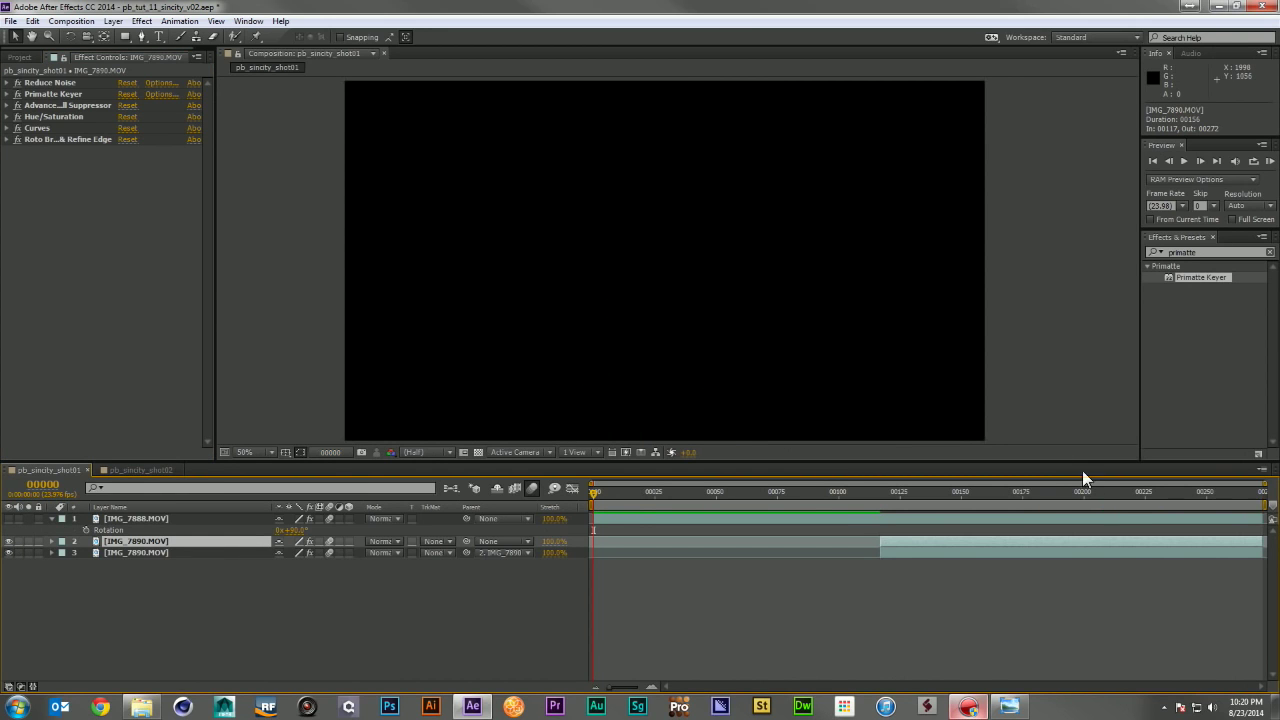
click(1266, 500)
Step: Switch all effects on the upper IMG_7890.MOV layer off and back on for comparison, and reposition the man to about X 1353, Y 476
drag(846, 348, 645, 123)
drag(17, 83, 28, 157)
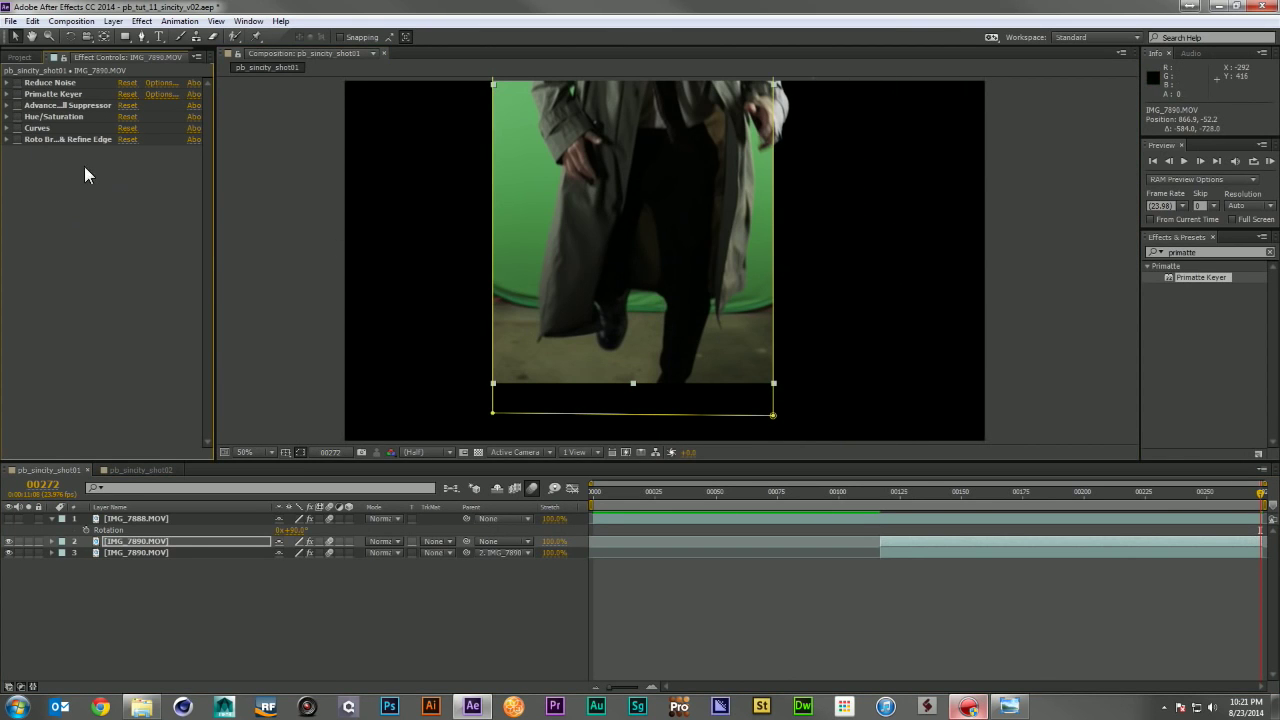
click(32, 140)
drag(15, 142, 16, 84)
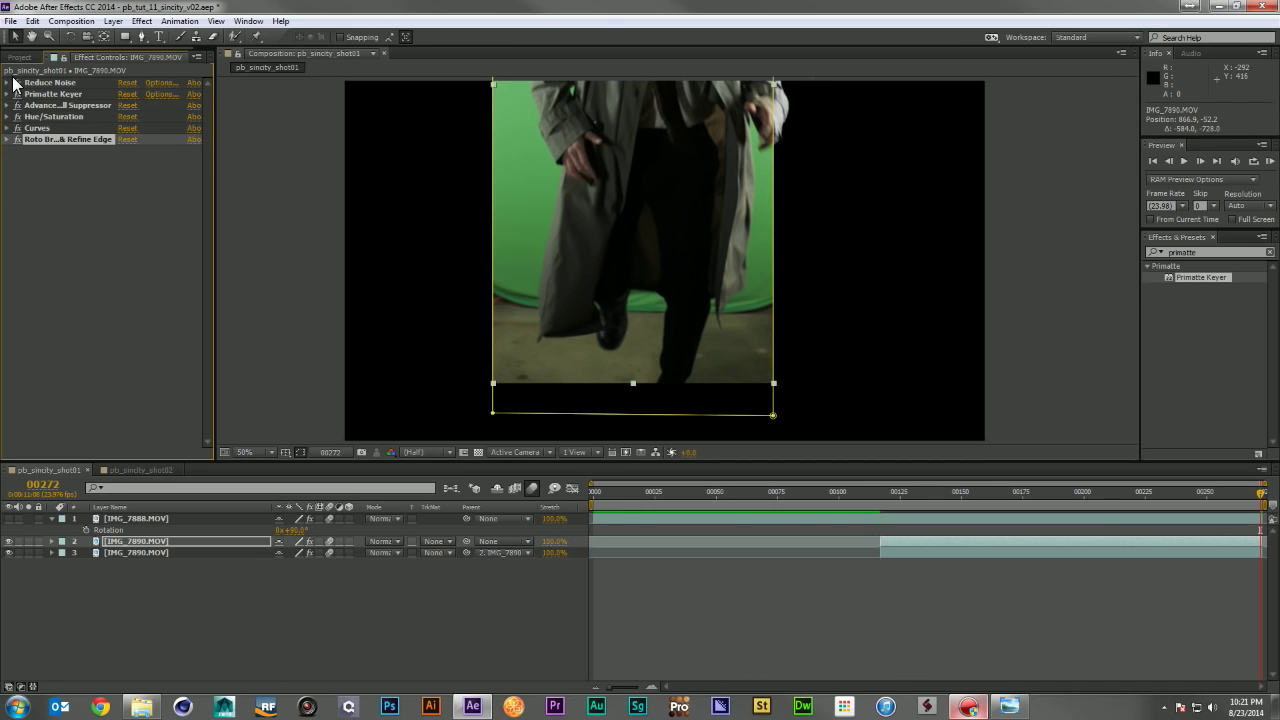
drag(652, 206, 816, 374)
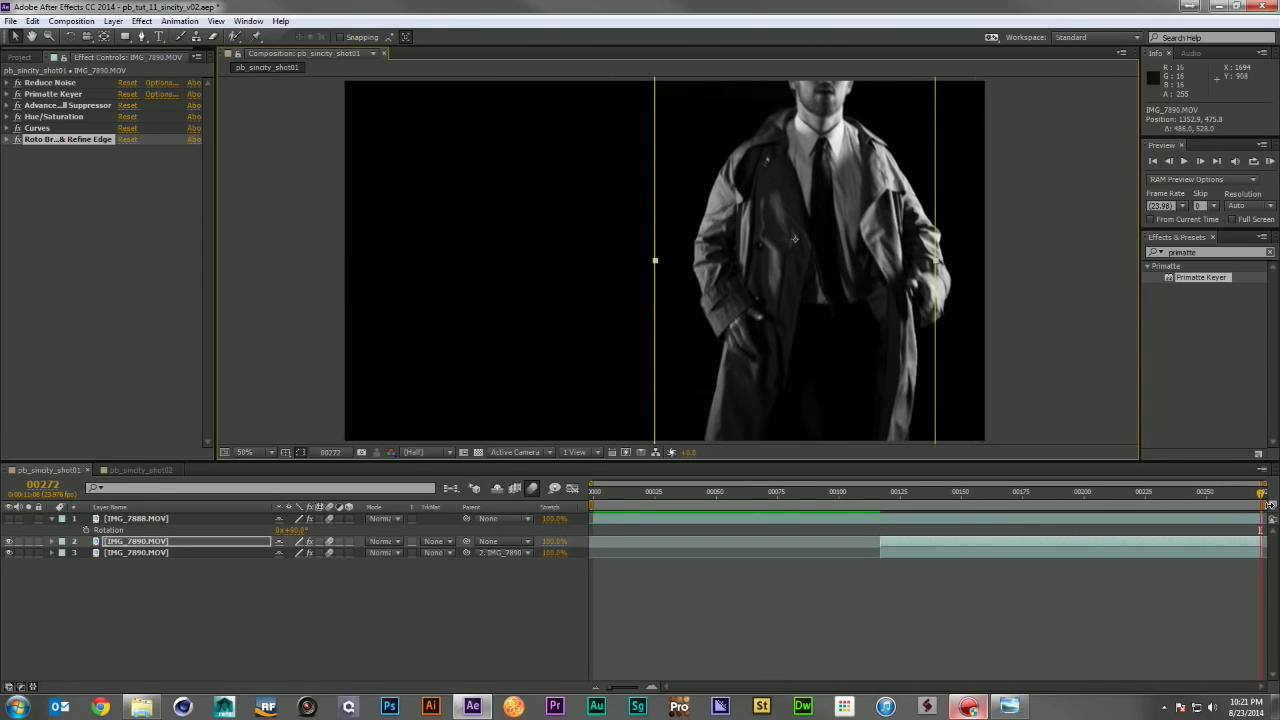
Step: Show the IMG_7888.MOV layer again, check the Scale of it and the upper IMG_7890.MOV layer, and collapse both layers
click(9, 518)
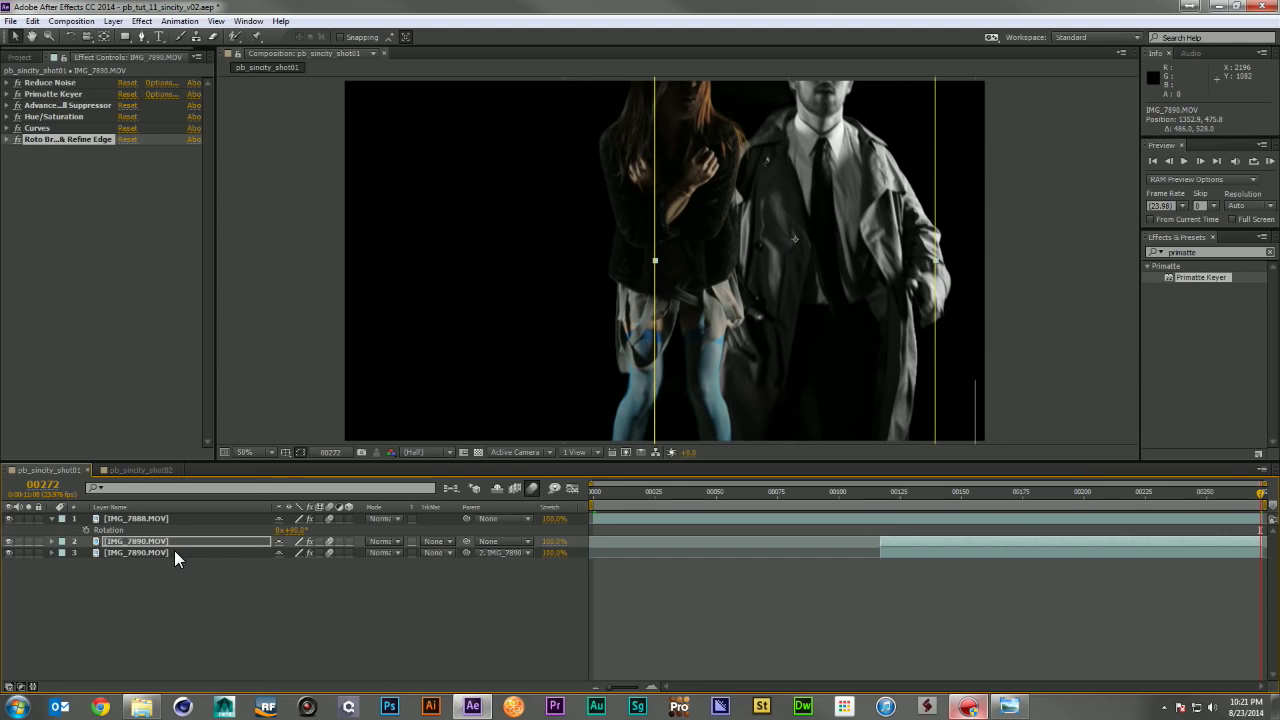
key(s)
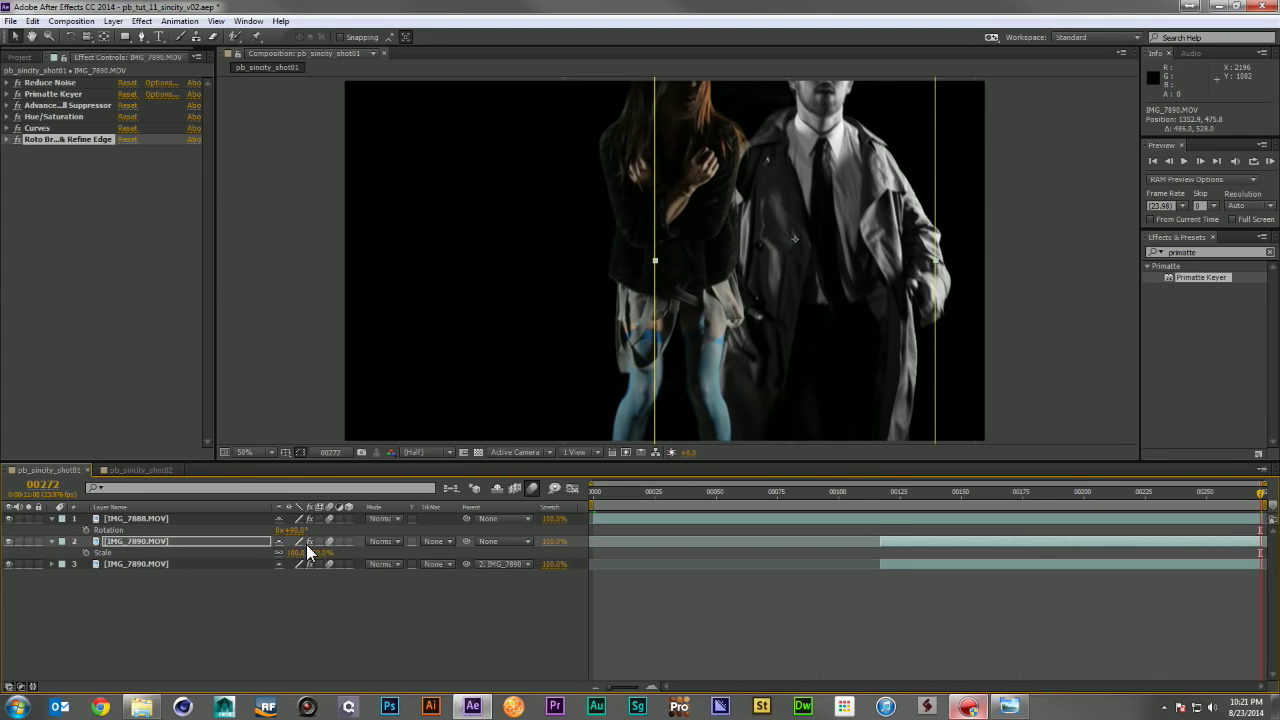
click(218, 520)
key(s)
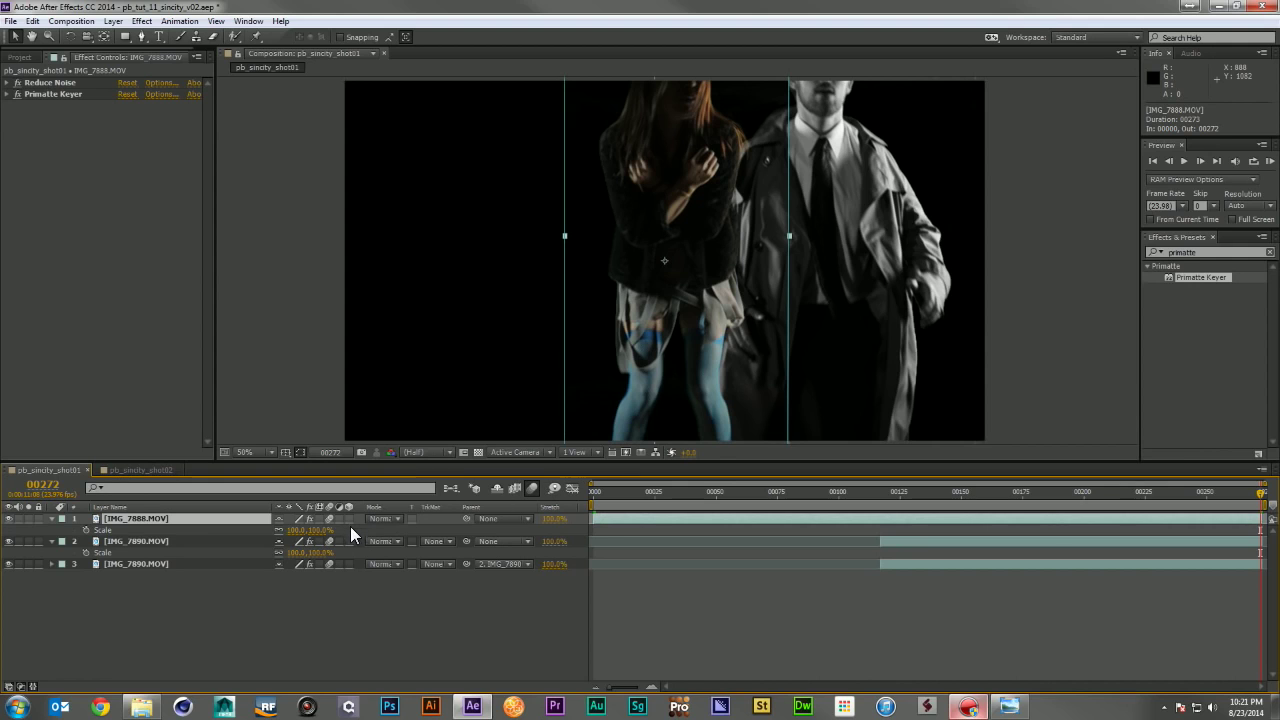
click(52, 541)
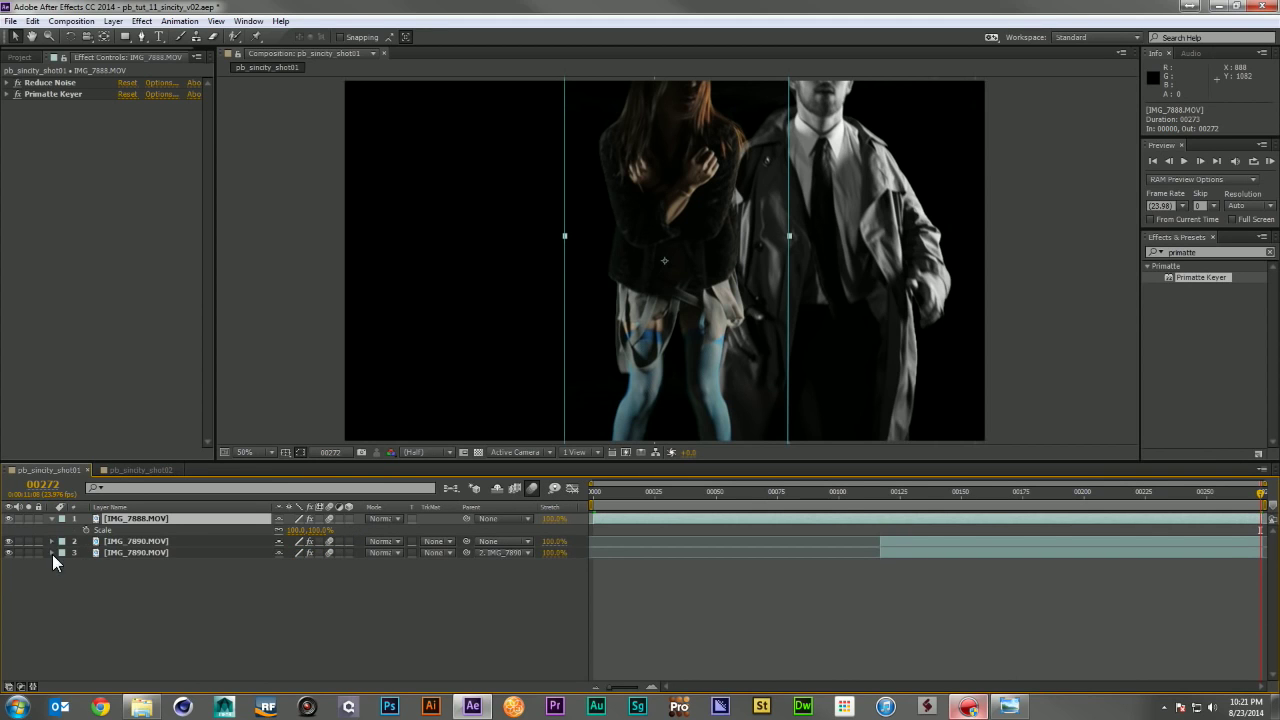
click(51, 519)
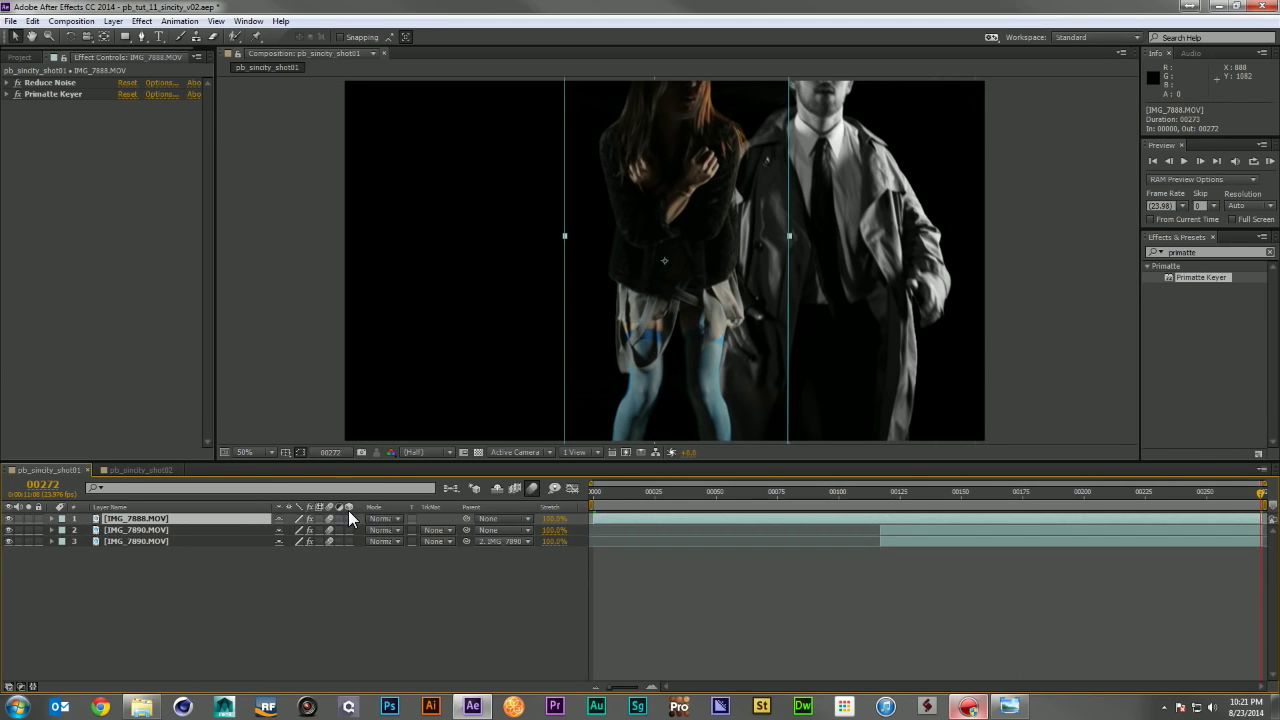
Step: Turn all three footage layers into 3D layers and clear the selection
key(ctrl+a)
click(348, 541)
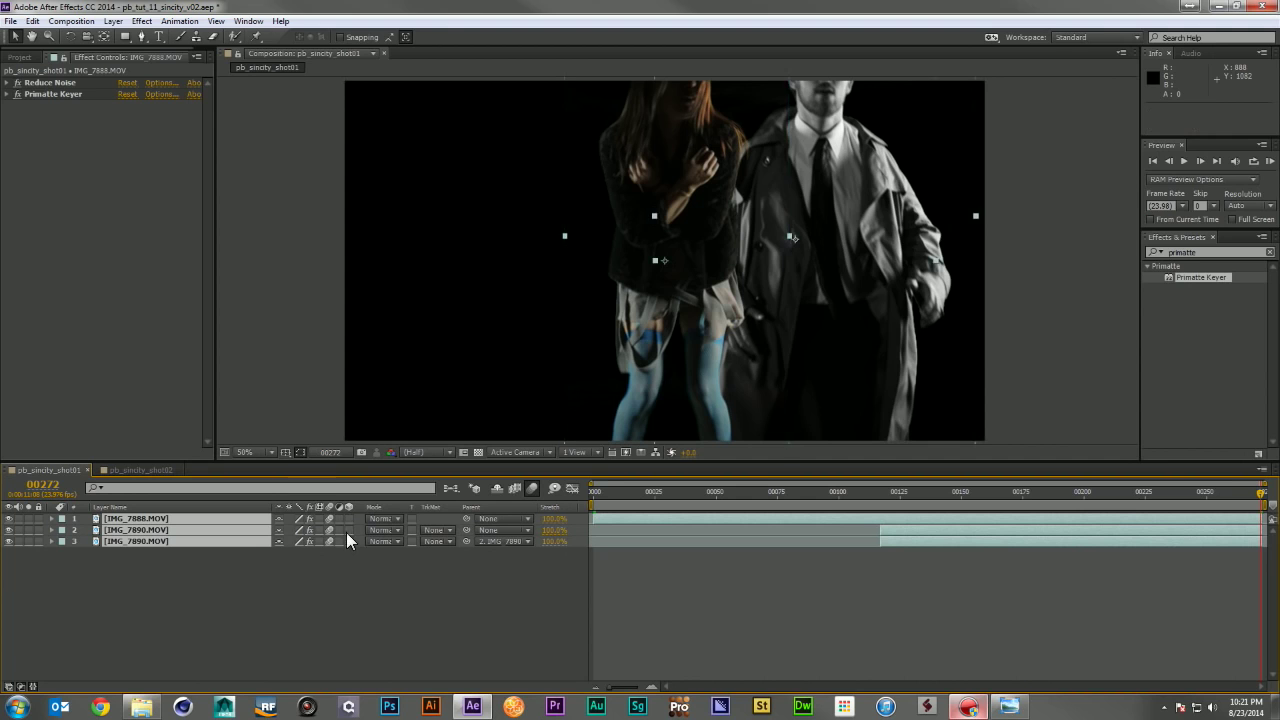
click(303, 592)
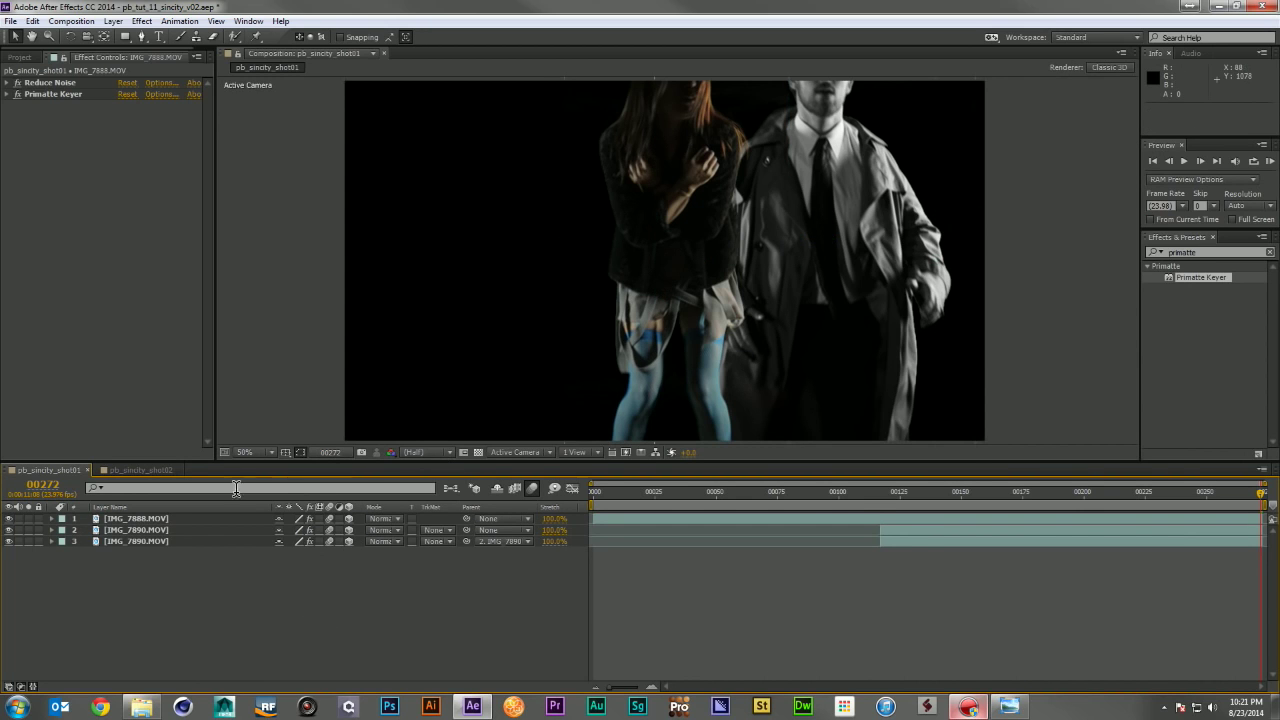
Step: Set the upper IMG_7890.MOV layer's Z position to 10000 to place the man far behind the woman
click(166, 528)
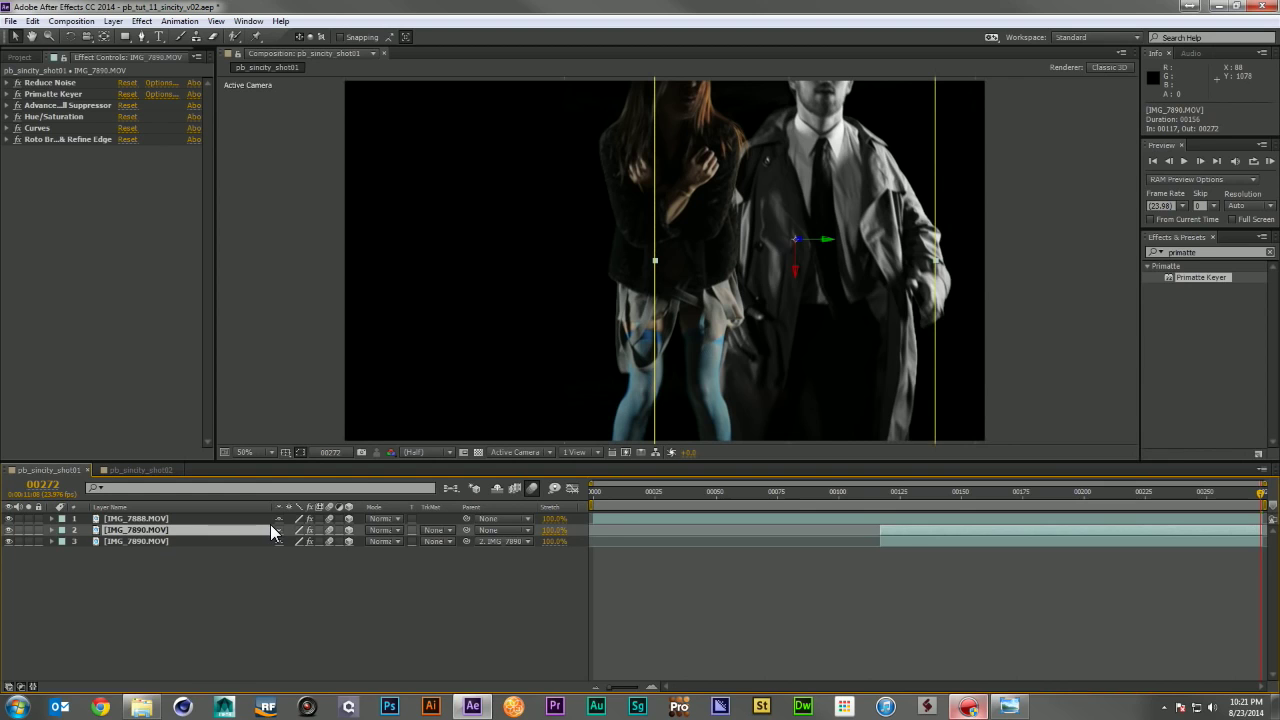
key(p)
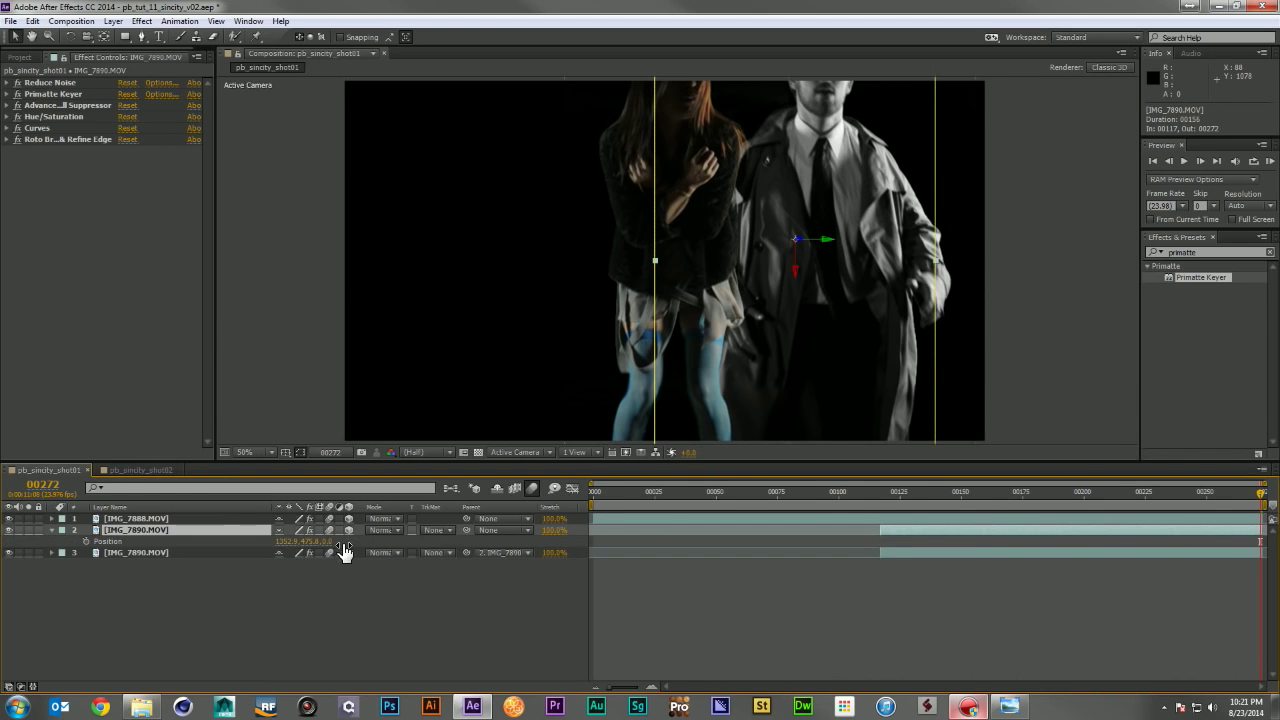
click(335, 541)
text(10000)
key(Return)
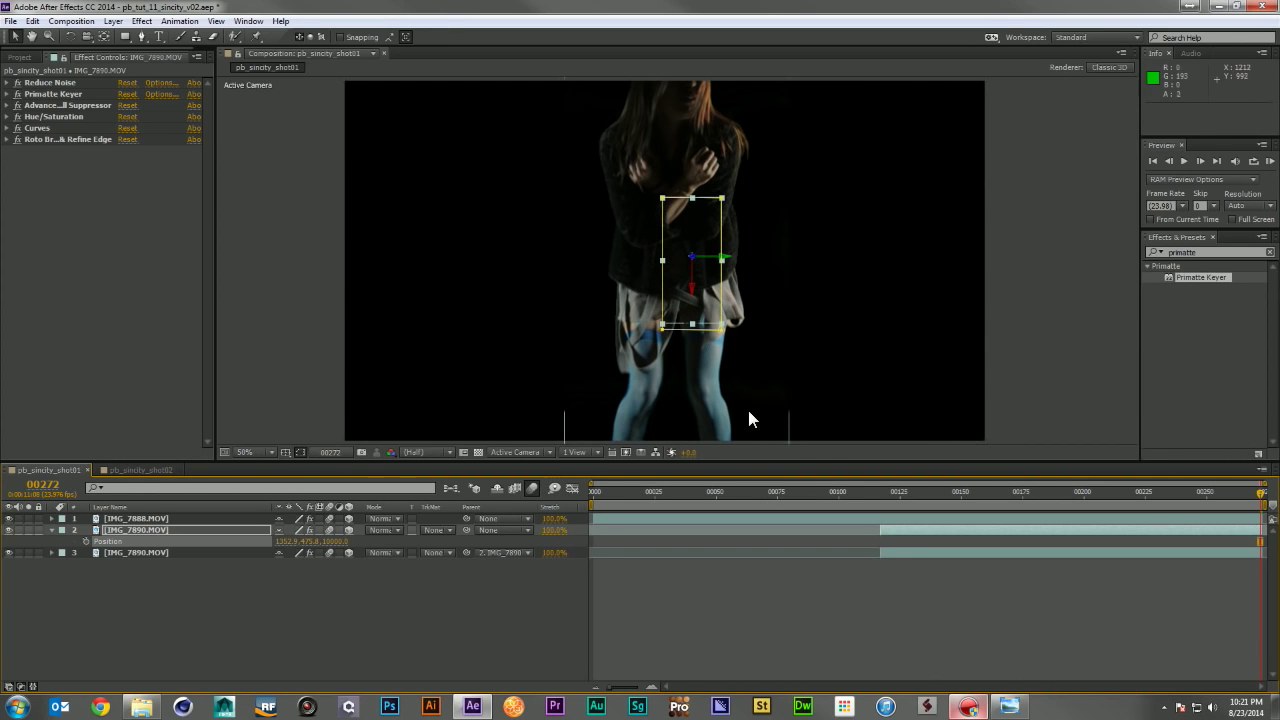
Step: Add a two-node camera named Camera 1 with the 50mm preset and place it at the top of the layer stack
right_click(172, 580)
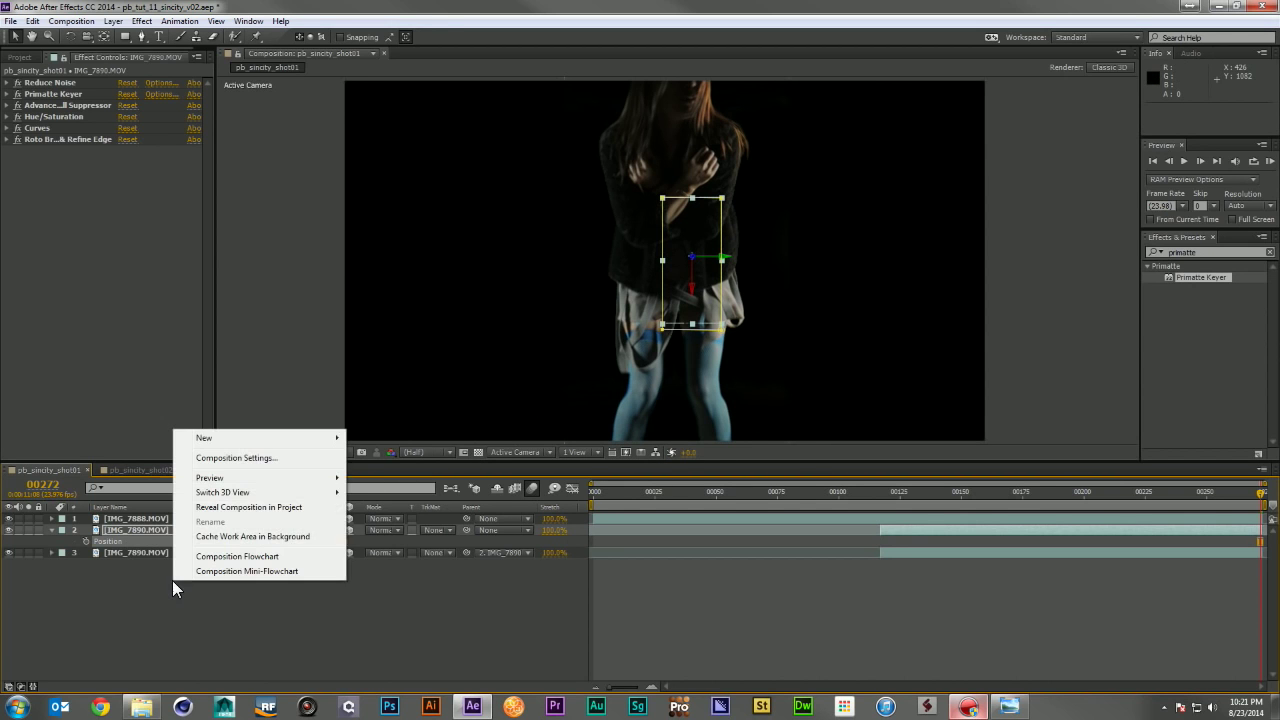
mouse_move(256, 437)
click(437, 502)
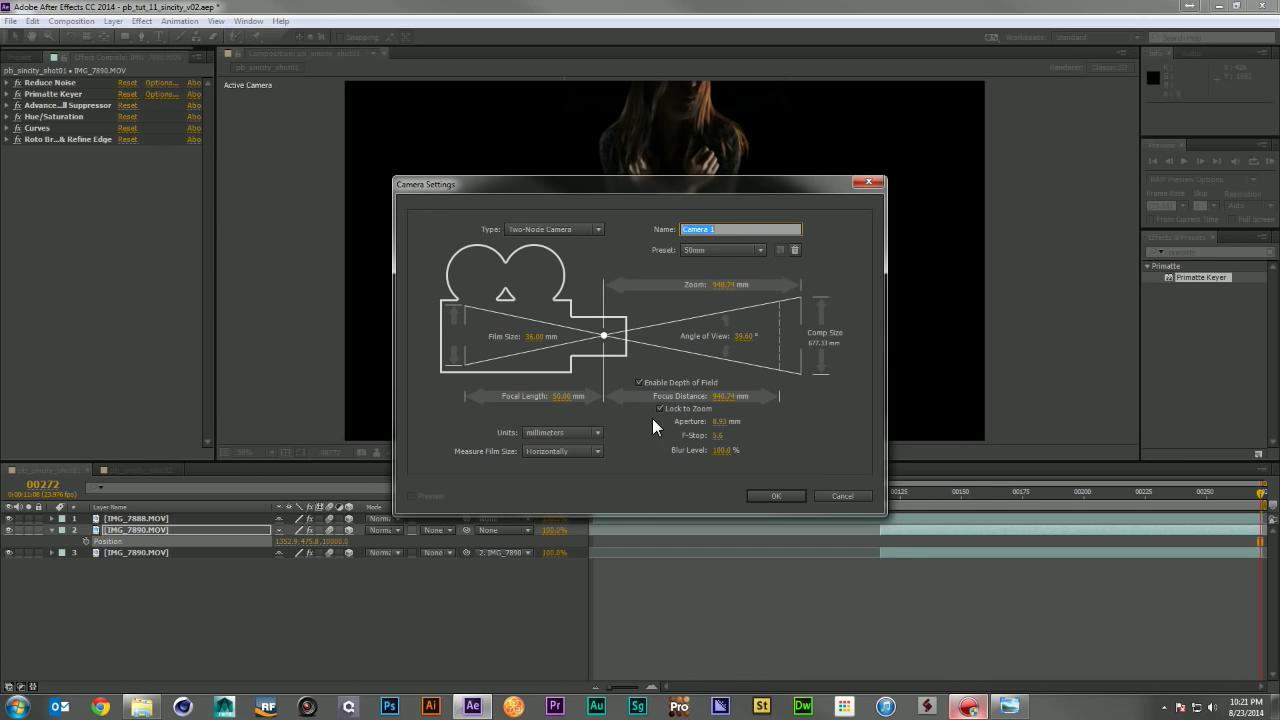
click(770, 496)
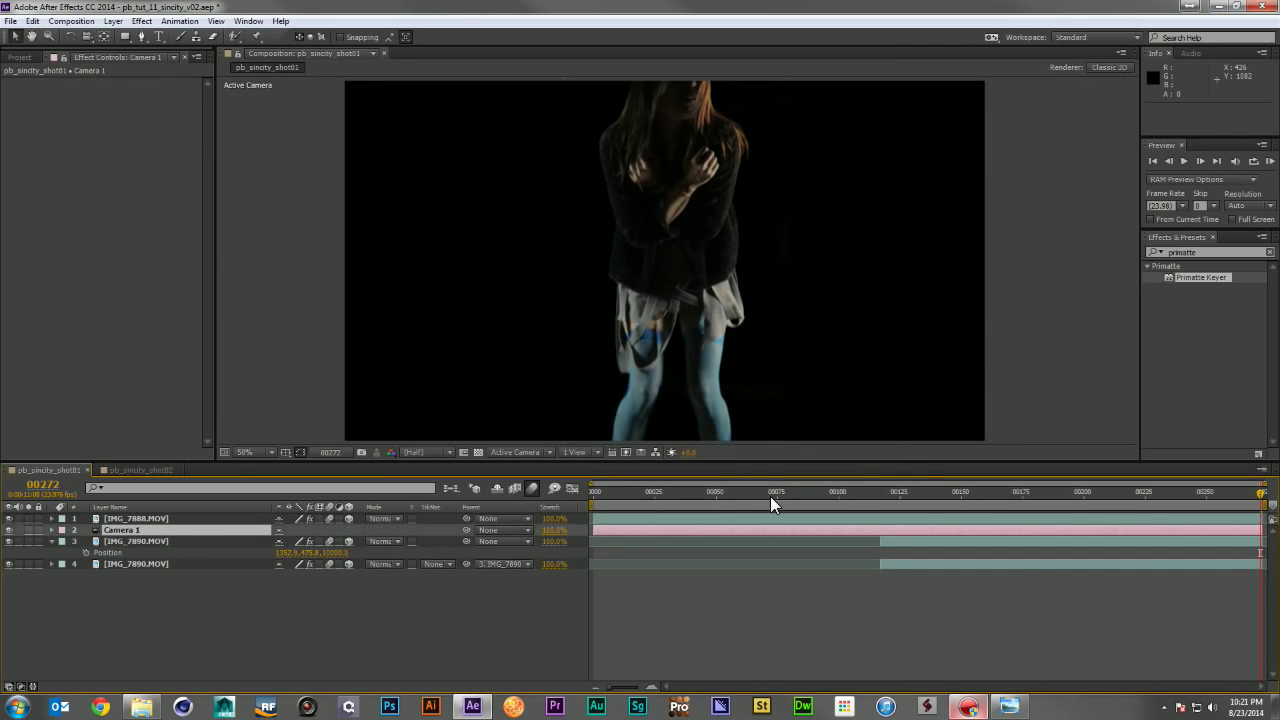
drag(232, 528, 230, 514)
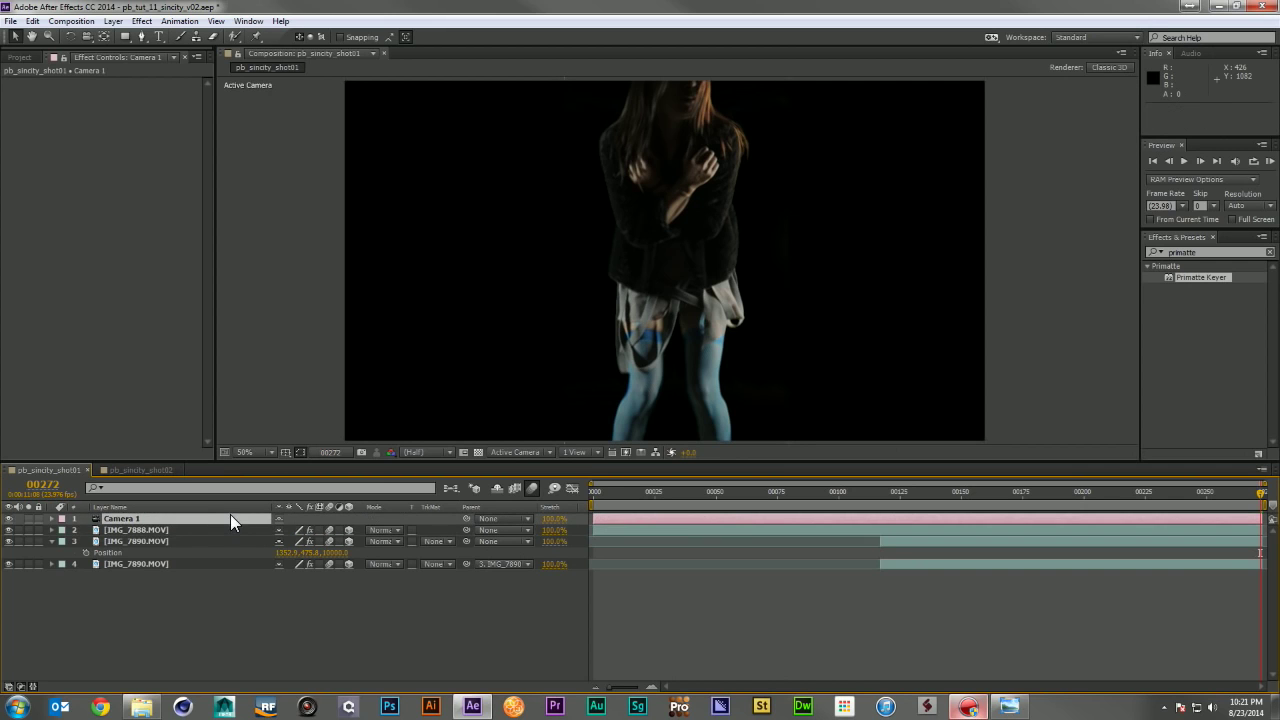
click(52, 541)
Step: Dolly the camera in and track it up to frame the woman's head and crossed arms, at about 998, 91, -1367
key(c)
drag(640, 350, 682, 316)
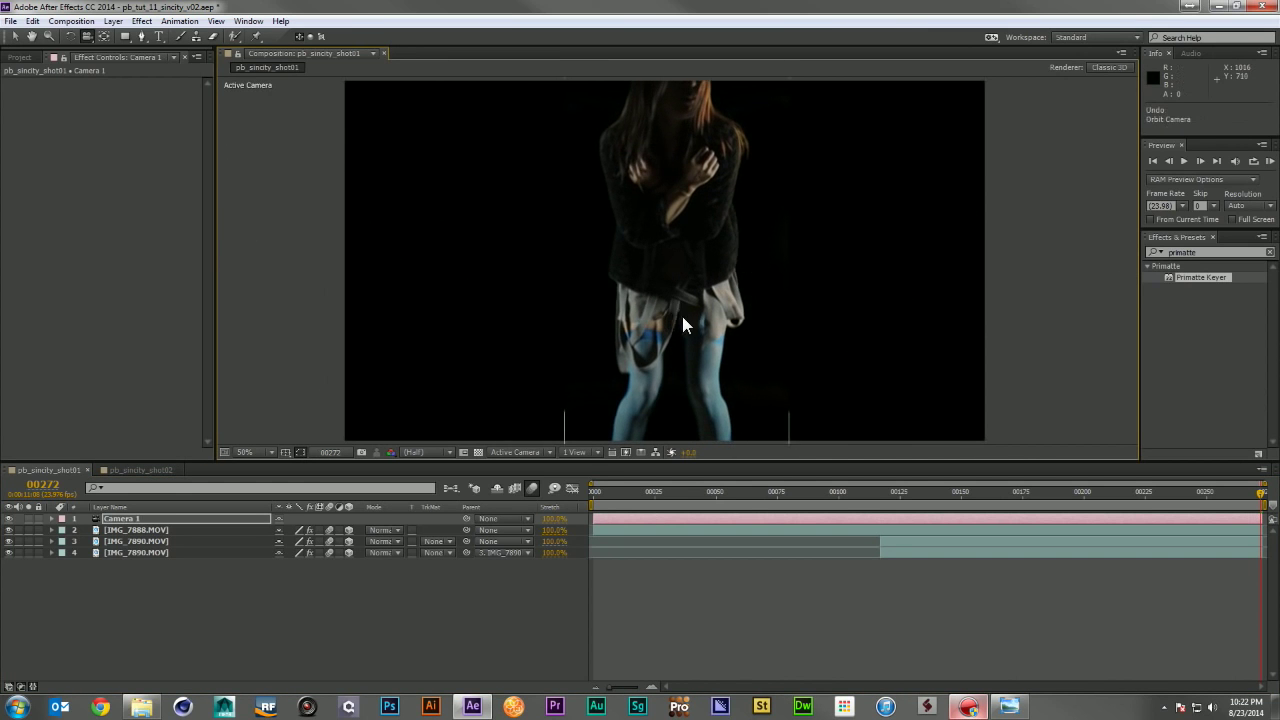
key(ctrl+z)
scroll(909, 302, up, 5)
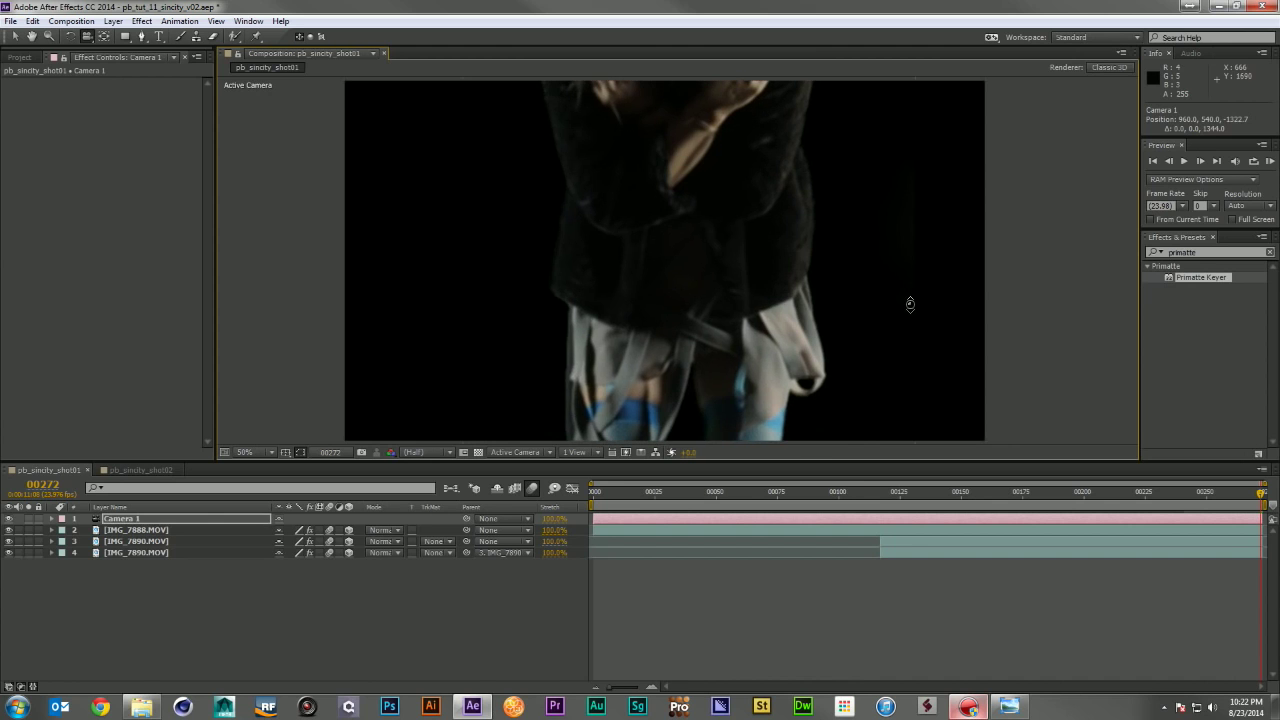
drag(746, 181, 697, 231)
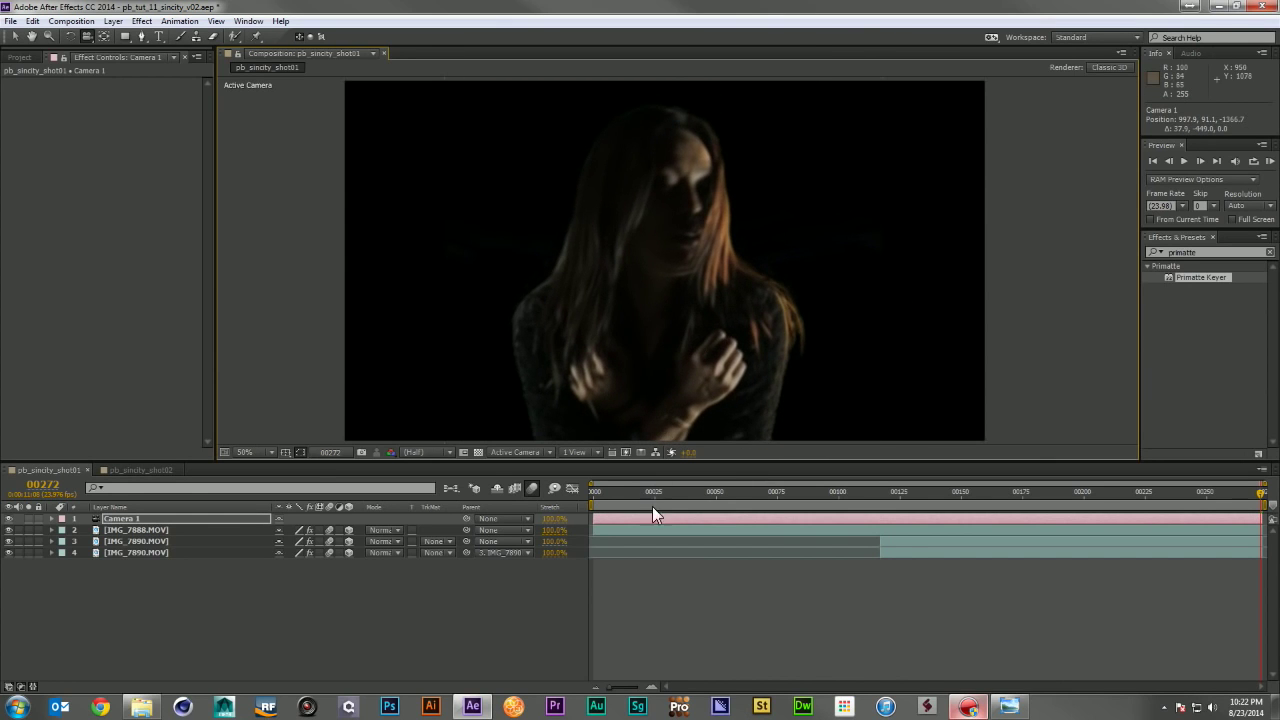
Step: Add keyframes for the camera's Point of Interest and Position at frame 0
drag(604, 492, 590, 494)
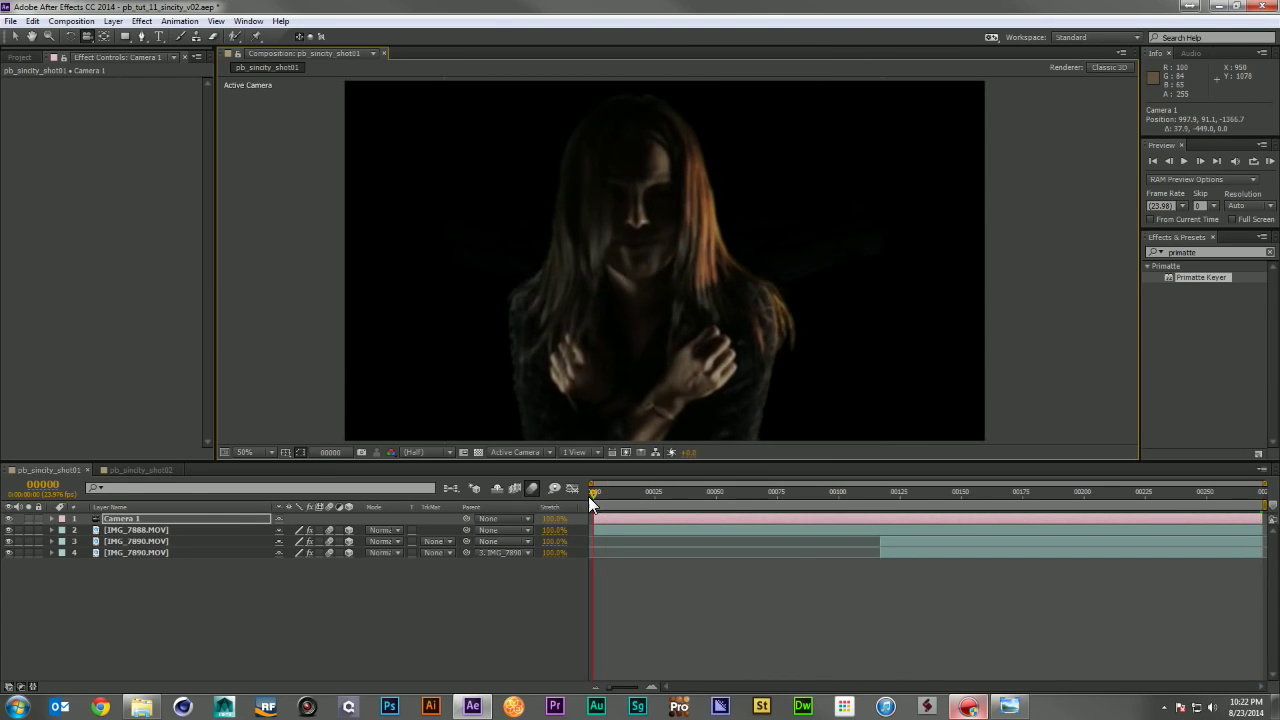
click(160, 516)
key(p)
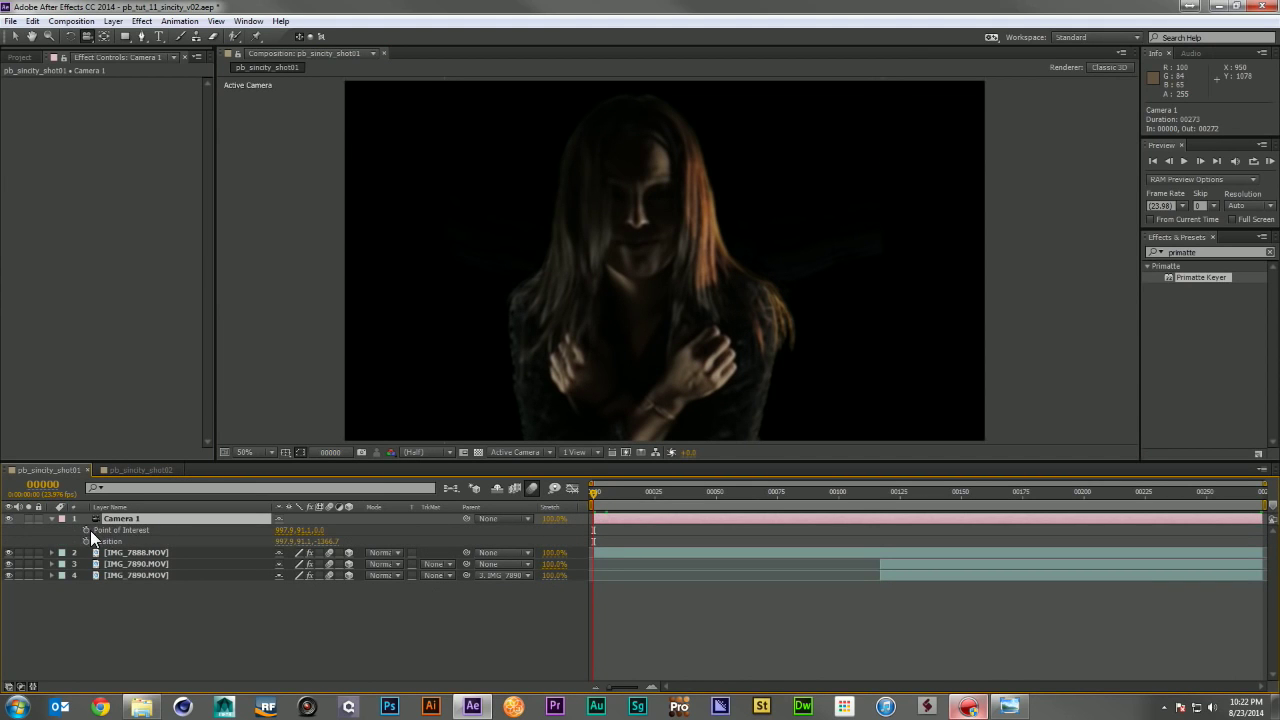
click(86, 530)
click(86, 541)
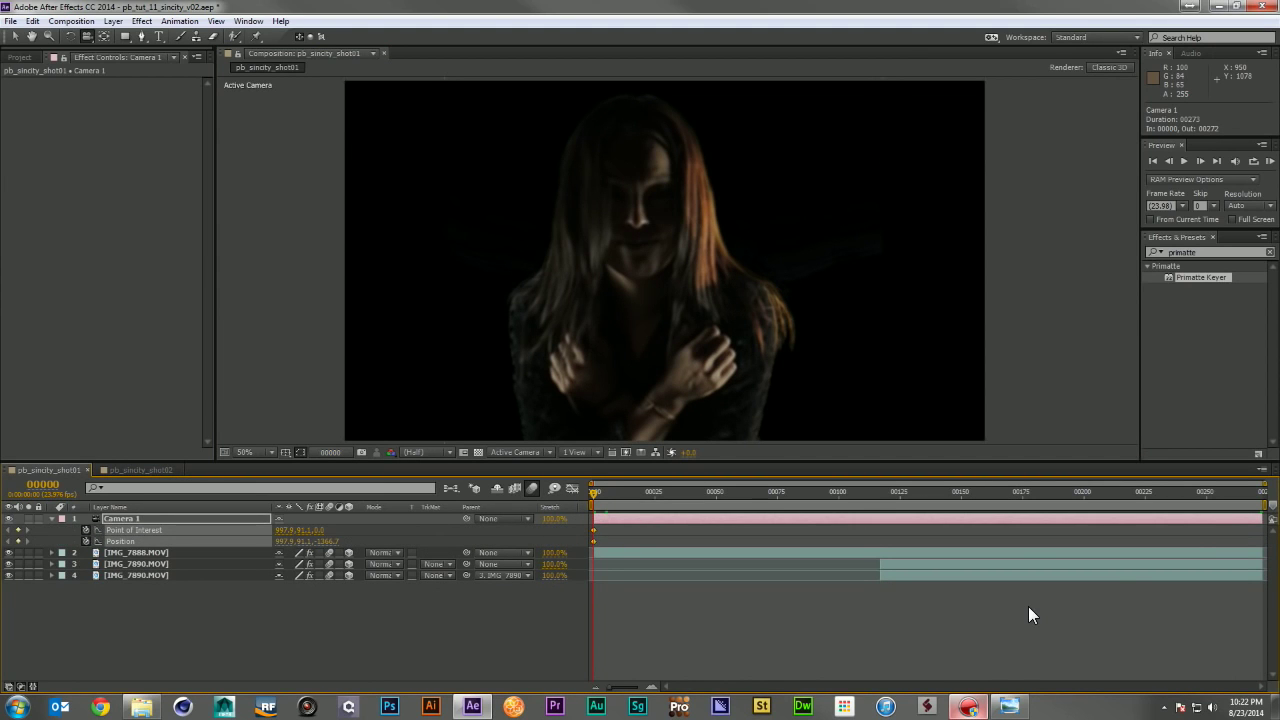
Step: At frame 272, track the camera down to the woman's legs, at about 977, 981, -1367
drag(1258, 502, 1261, 494)
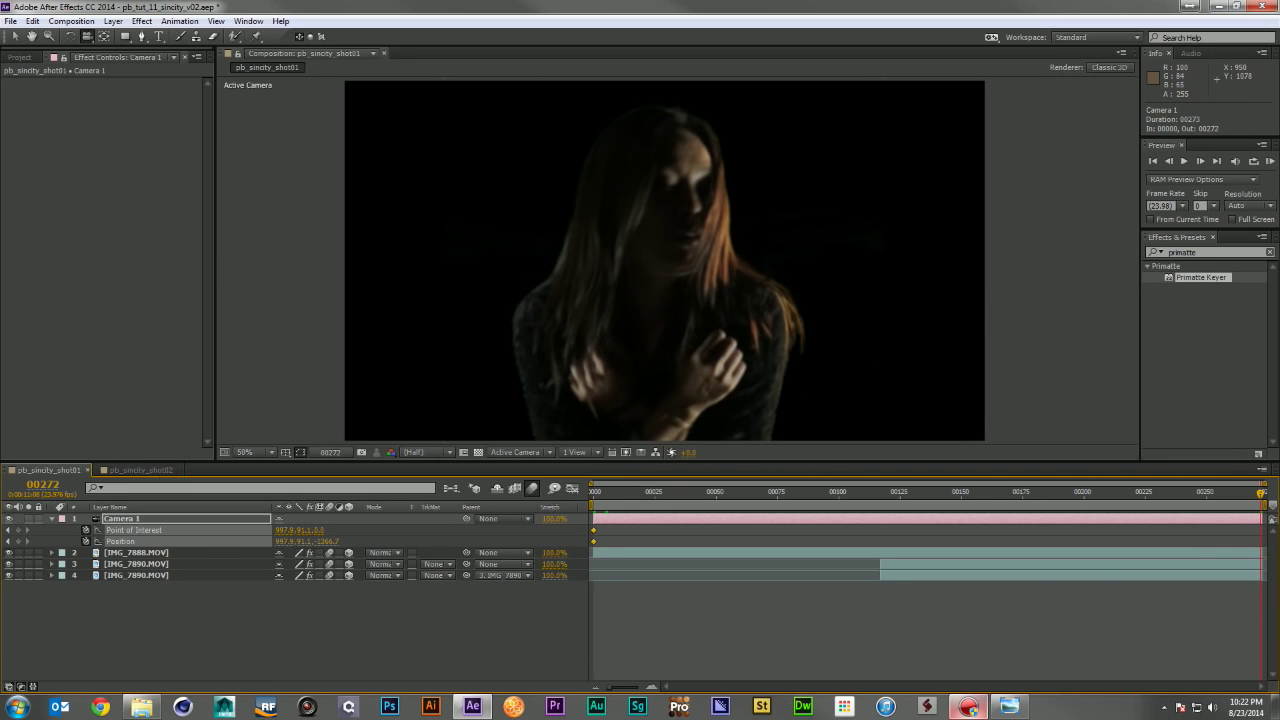
drag(663, 411, 674, 163)
drag(677, 395, 679, 211)
drag(683, 357, 678, 257)
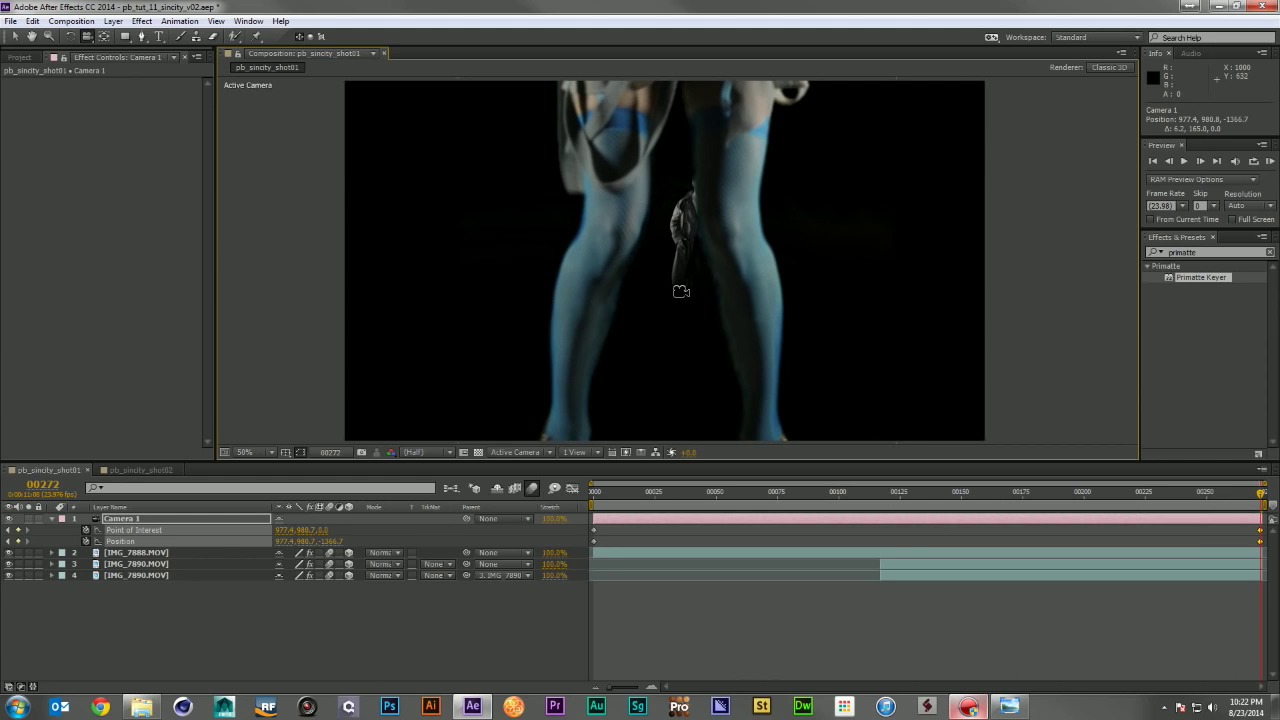
Step: Move the upper IMG_7890.MOV layer along its X axis to about 1025 so the man stands between the woman's legs
click(170, 563)
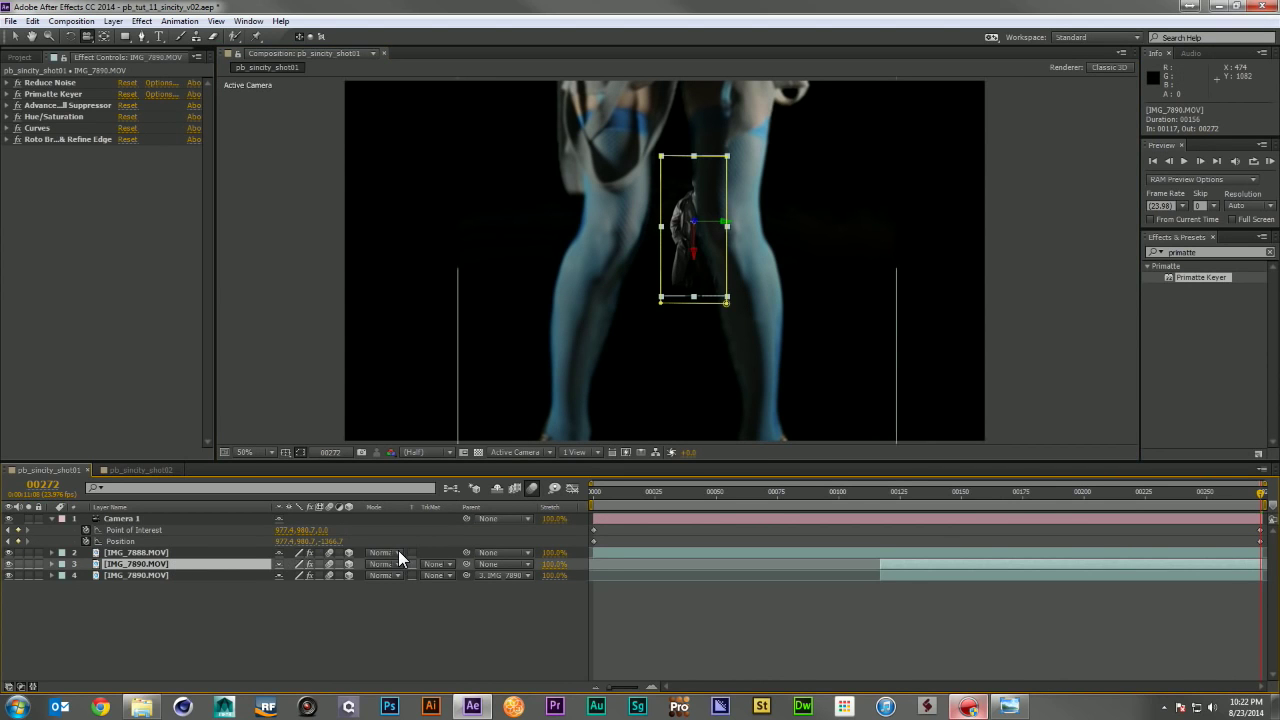
key(p)
key(v)
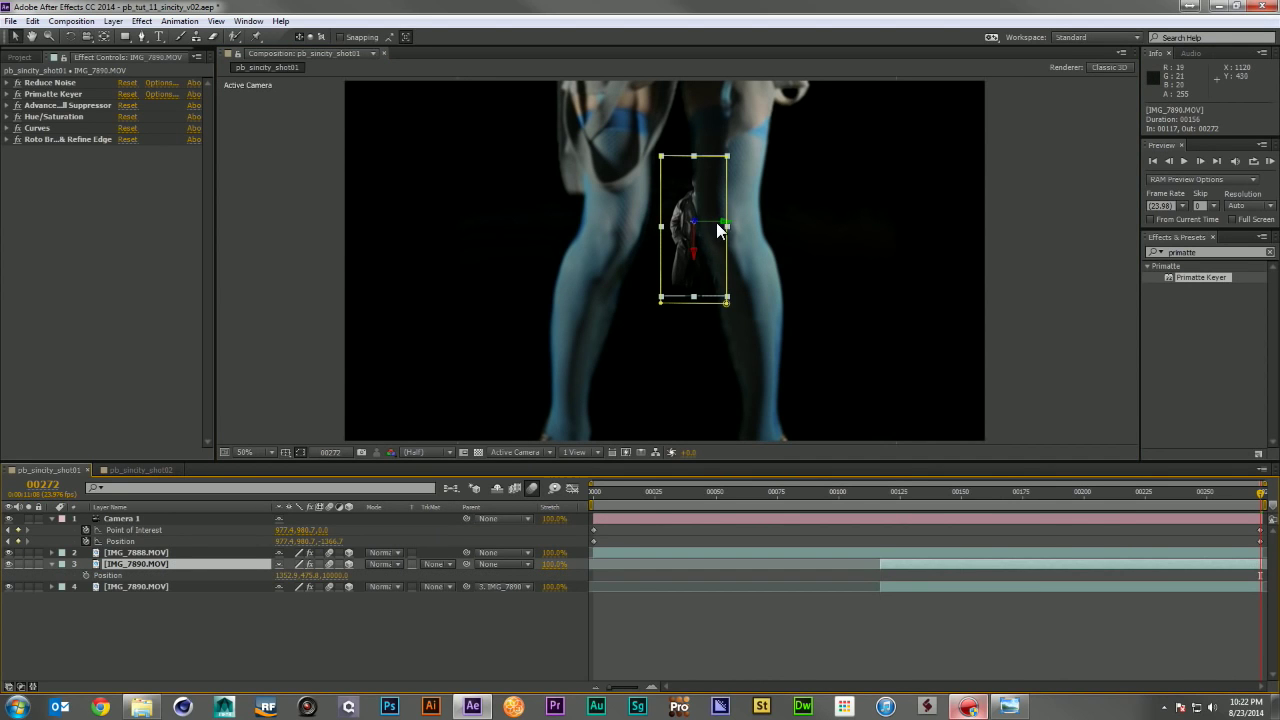
drag(720, 222, 606, 240)
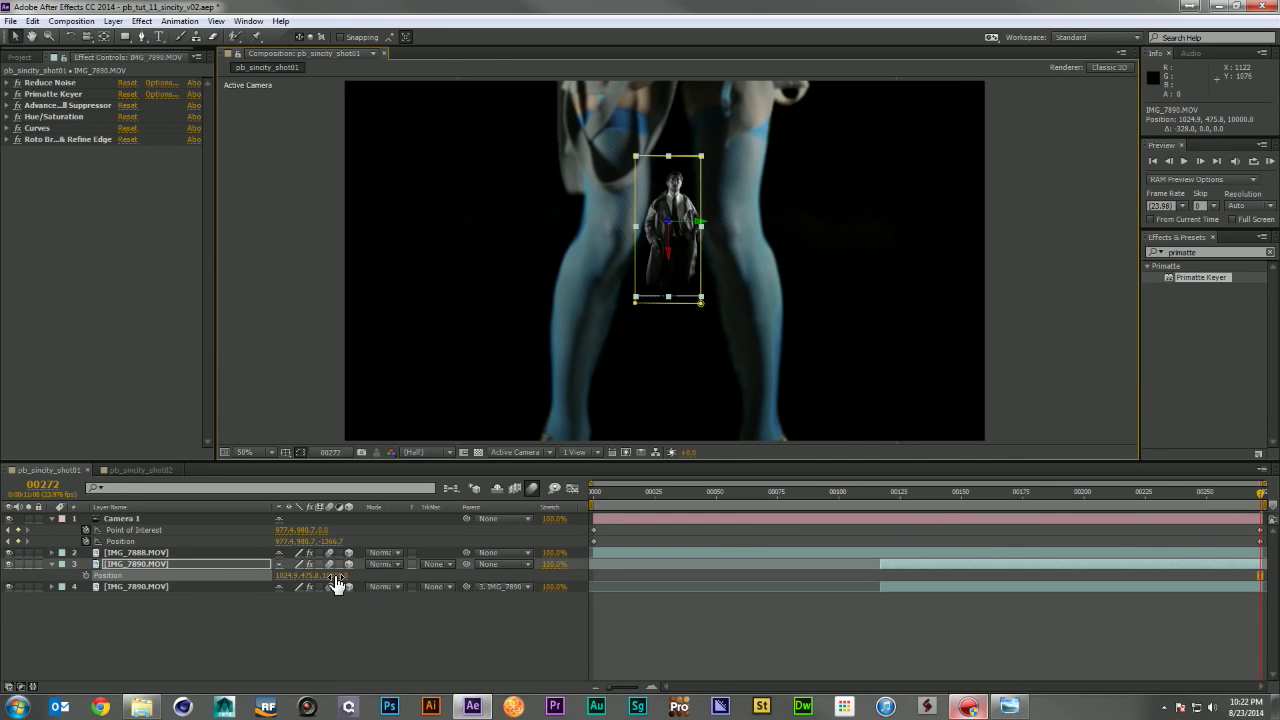
Step: Add a Position keyframe to the upper IMG_7890.MOV layer at frame 117 and return to frame 272
click(886, 492)
click(84, 576)
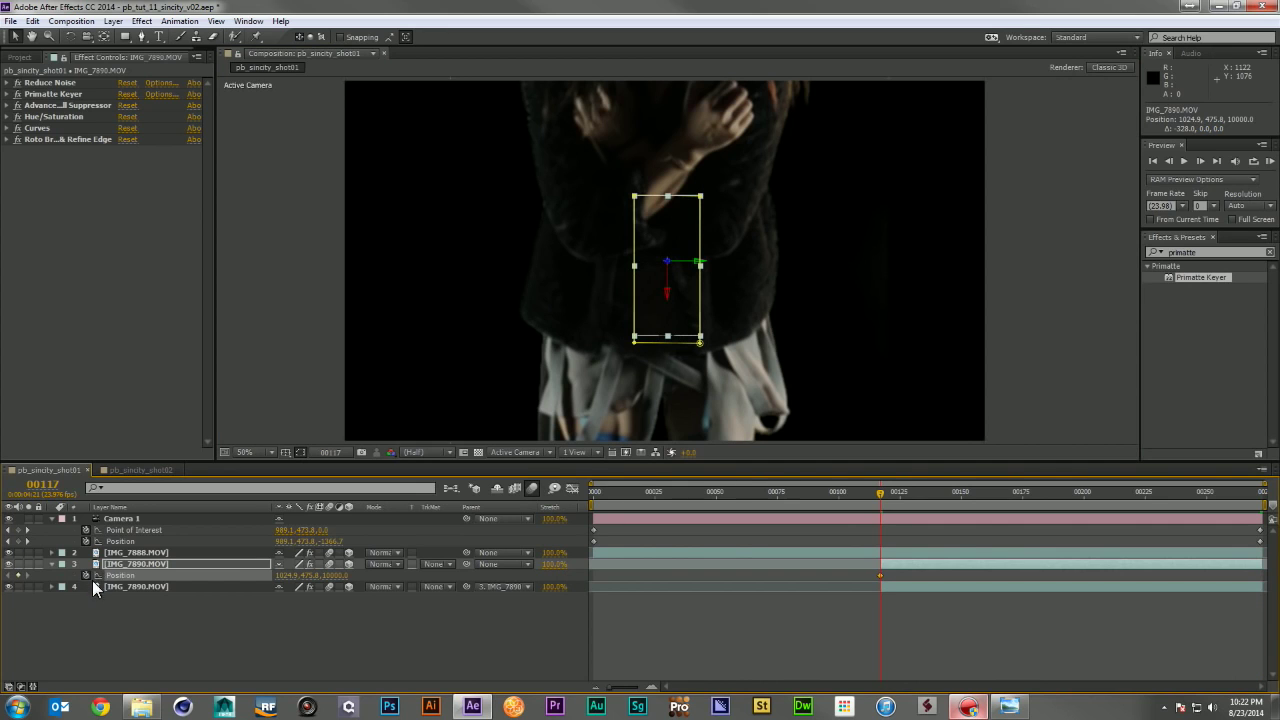
click(1266, 497)
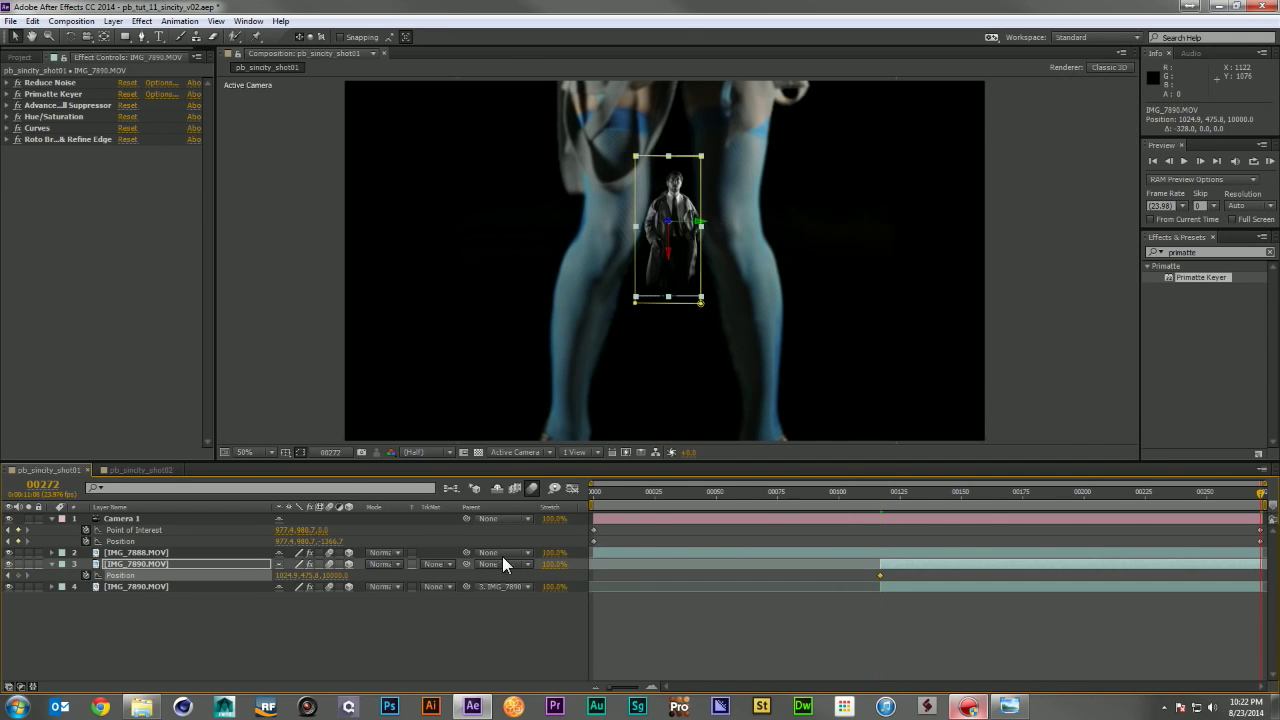
Step: At frame 272, set the upper IMG_7890.MOV layer's Z position to 5000 and move it to about X 931, Y 1254
click(333, 575)
text(30)
key(Return)
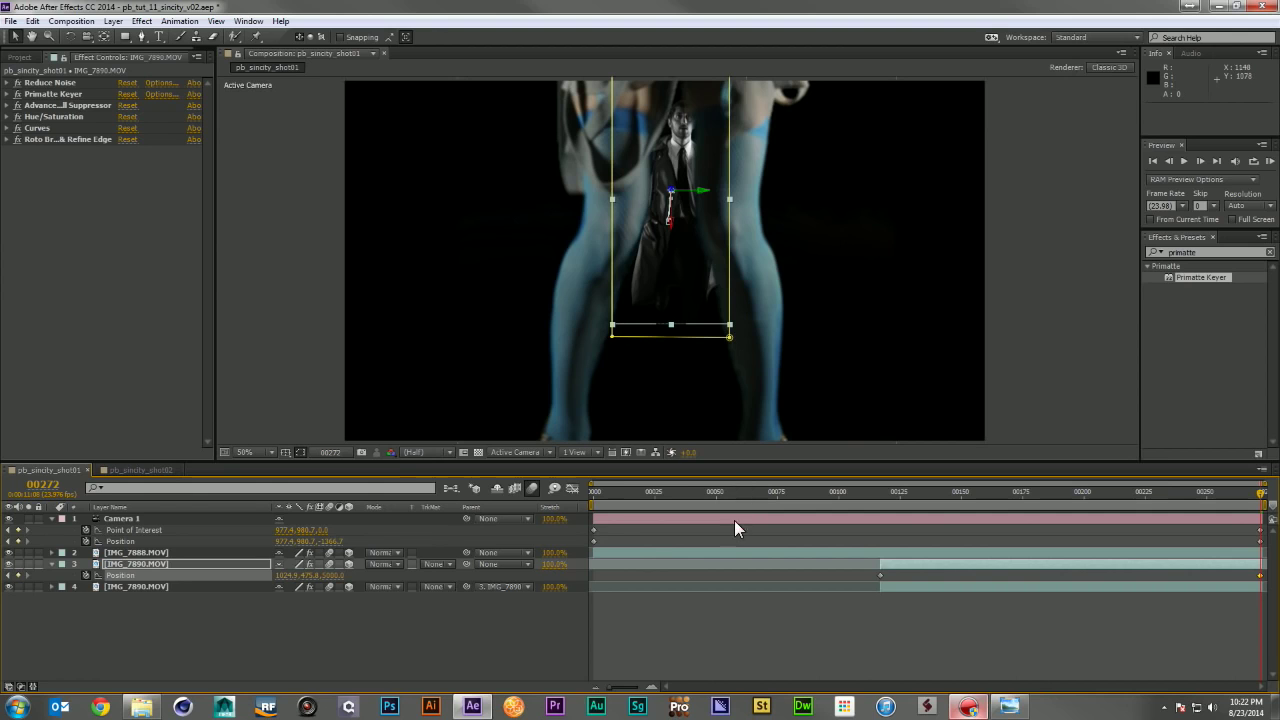
click(128, 577)
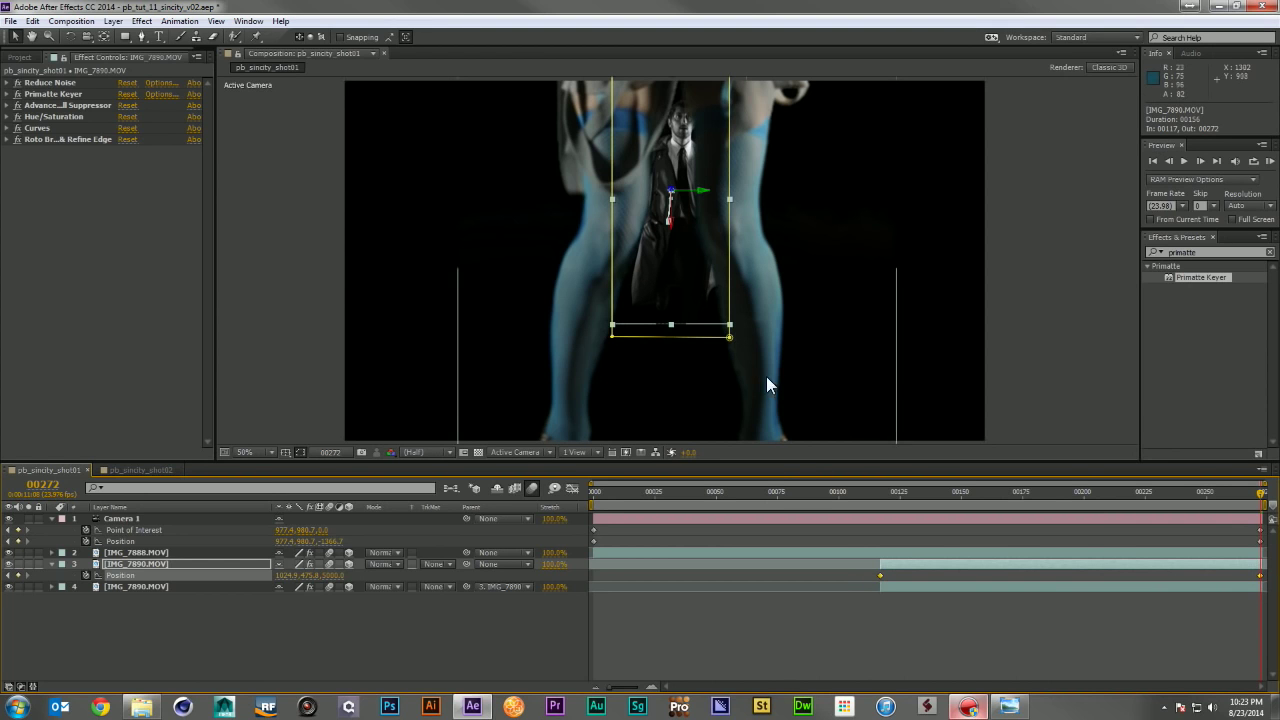
drag(670, 215, 661, 481)
drag(1066, 488, 1278, 498)
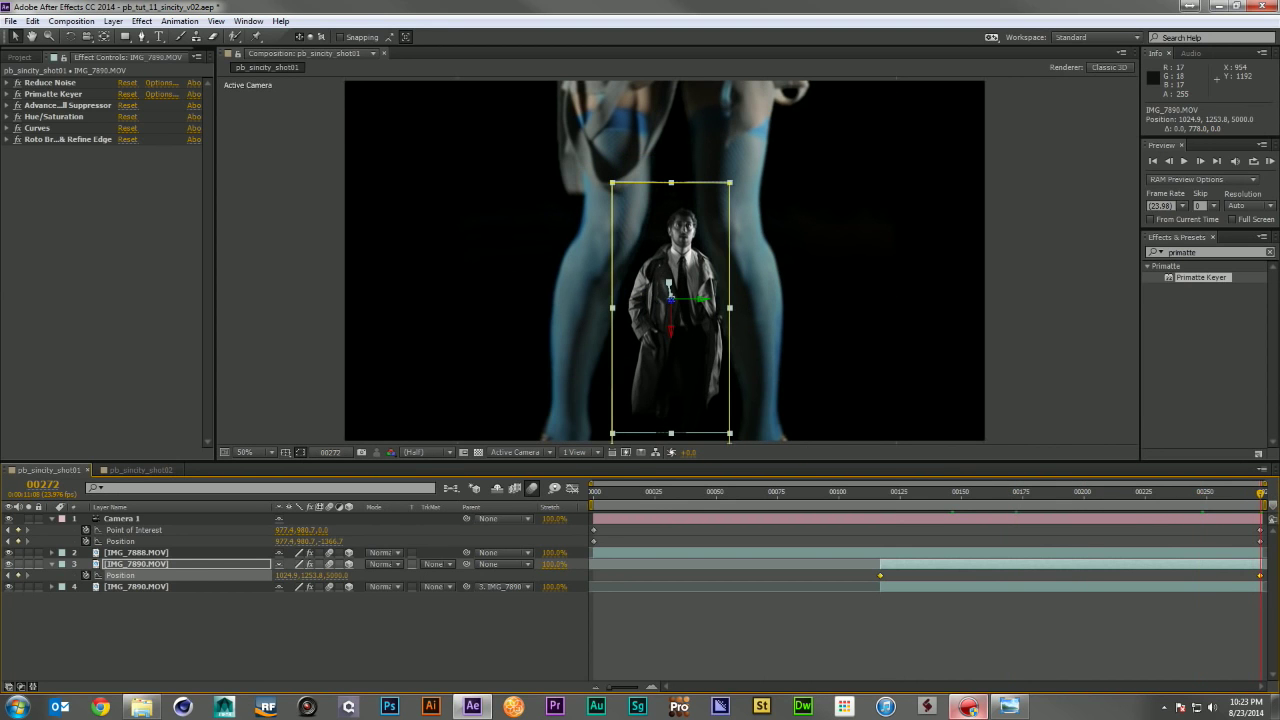
drag(706, 303, 668, 305)
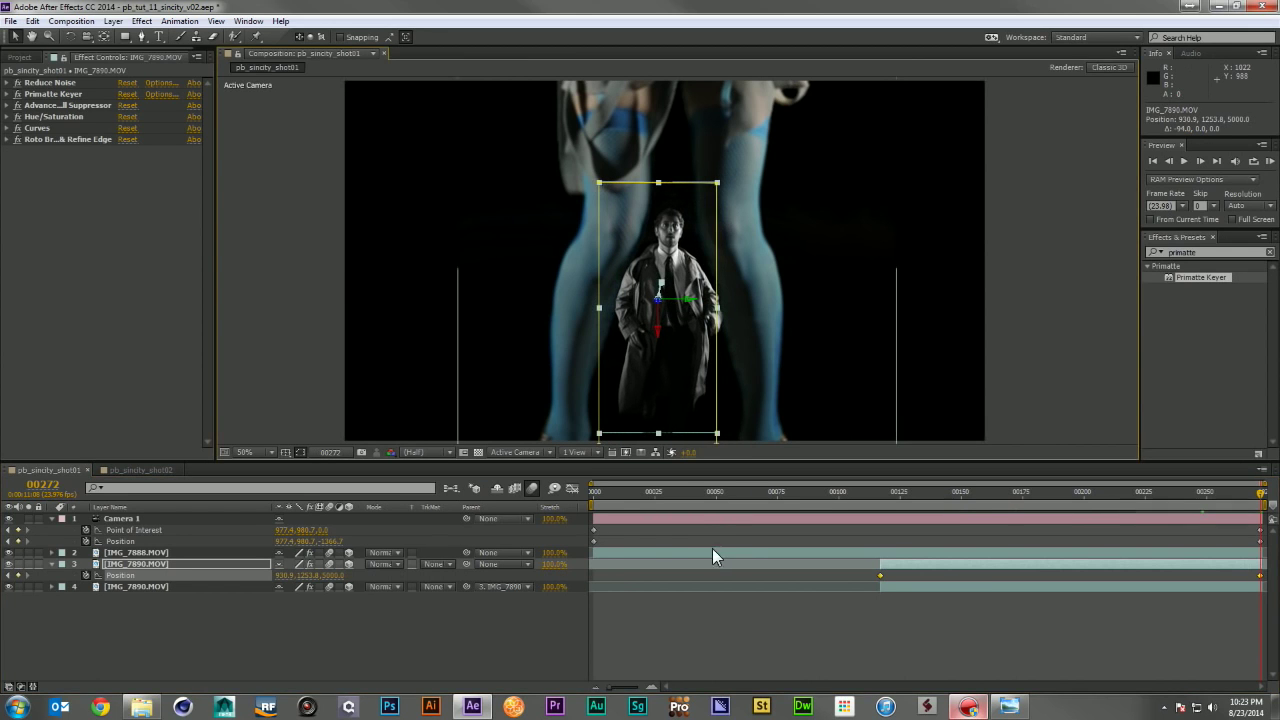
Step: Bring the upper IMG_7890.MOV layer forward to Z 4000 and raise it to about Y 1076 at frame 272
click(336, 575)
text(4)
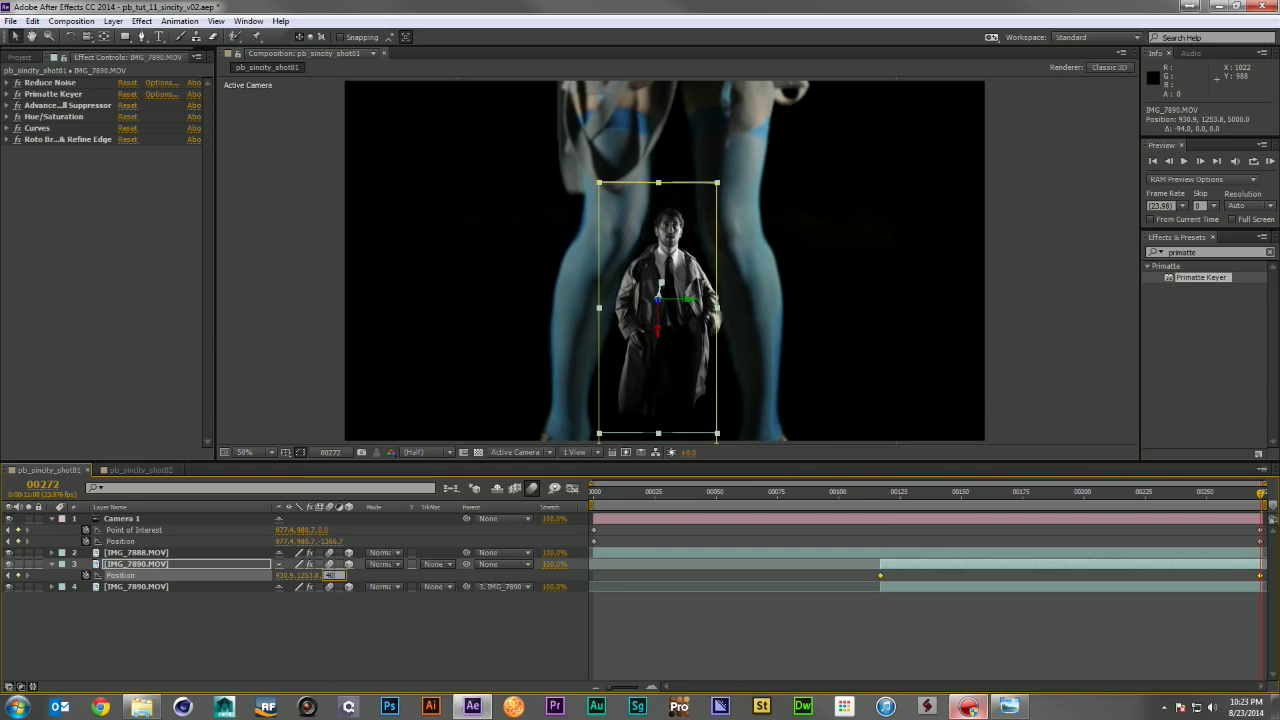
text(000)
key(Return)
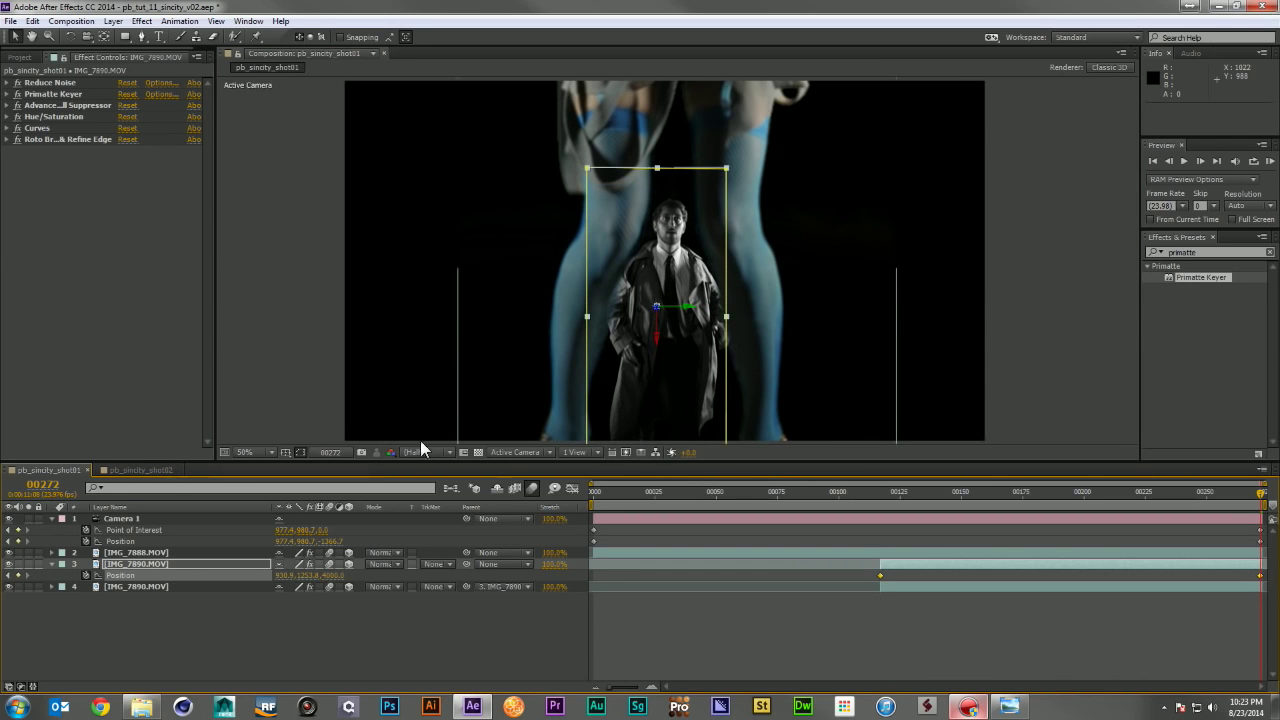
drag(654, 333, 652, 265)
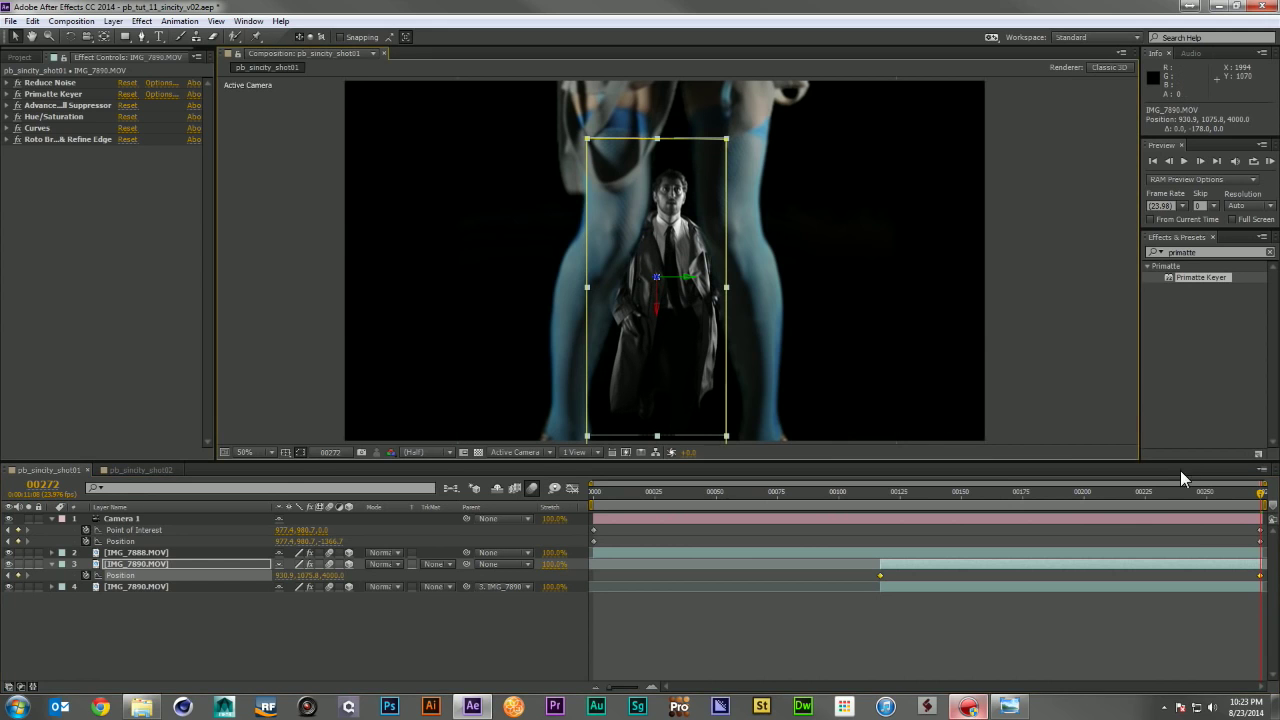
Step: At frame 117, set the upper IMG_7890.MOV layer's Position keyframe to 930.9, 1075.8, 10000 and review the motion through frame 272
drag(1259, 494, 892, 534)
click(904, 637)
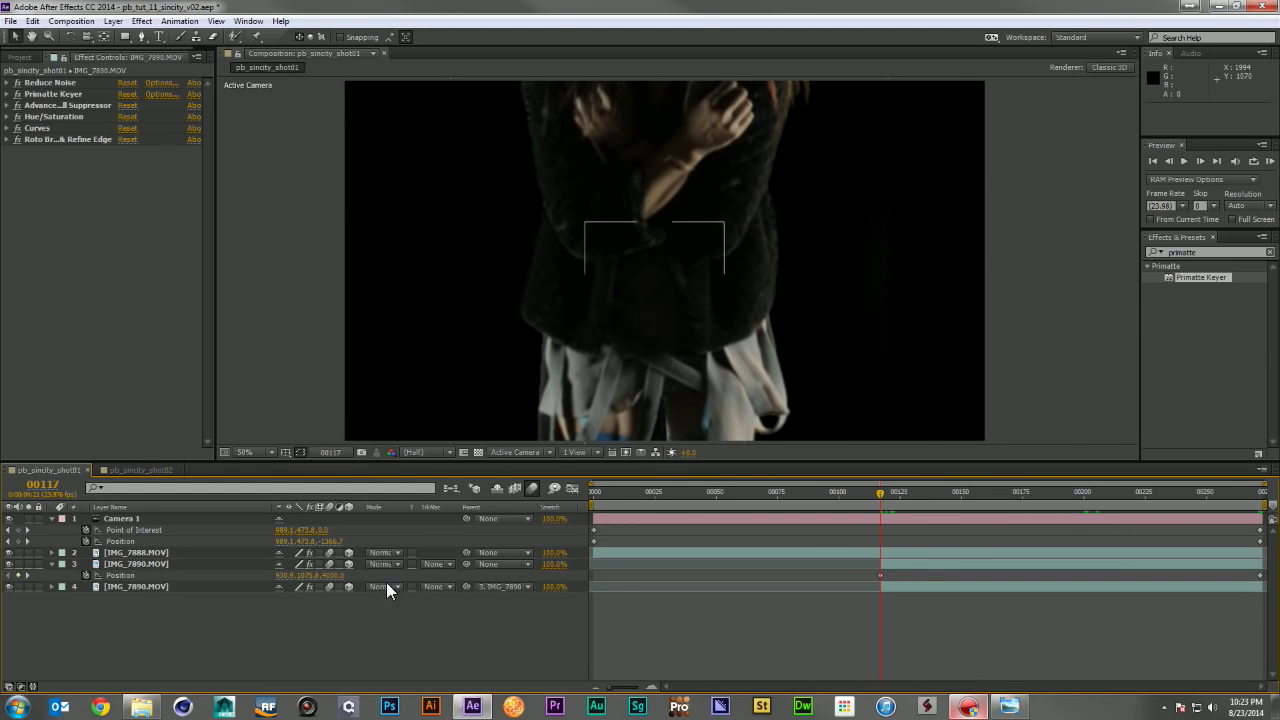
click(325, 575)
text(1000)
click(566, 568)
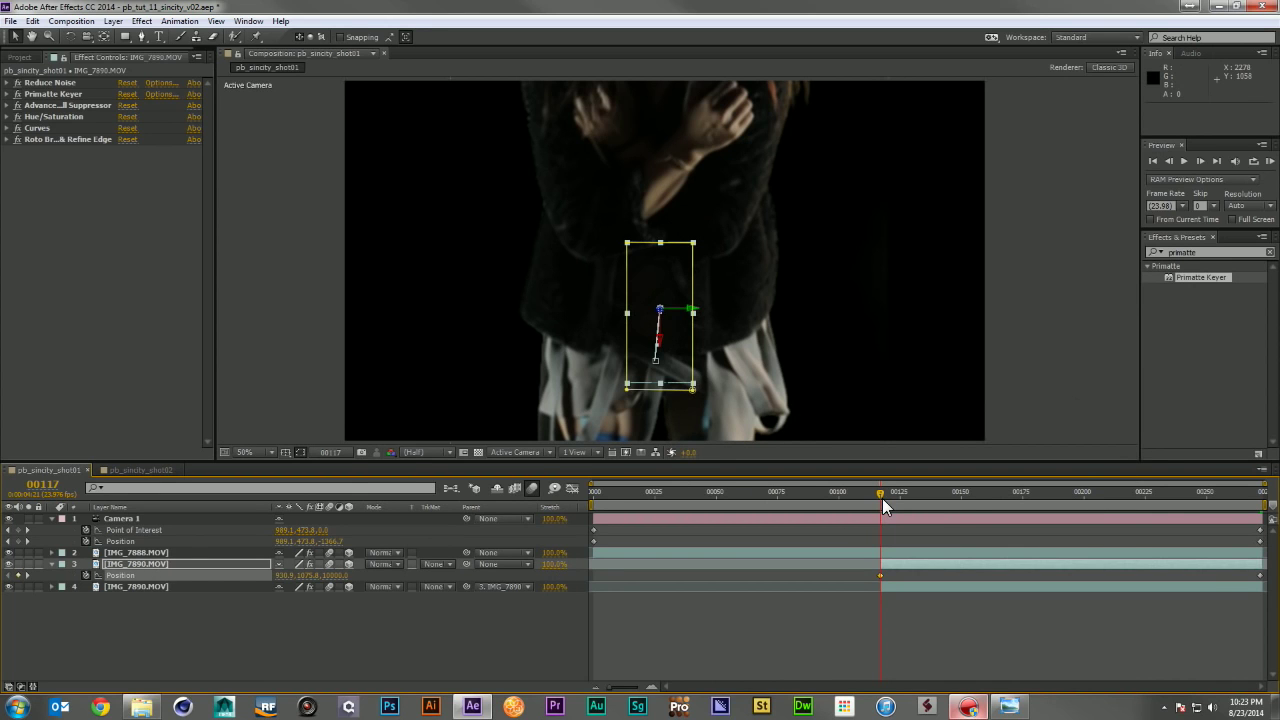
drag(882, 498, 998, 496)
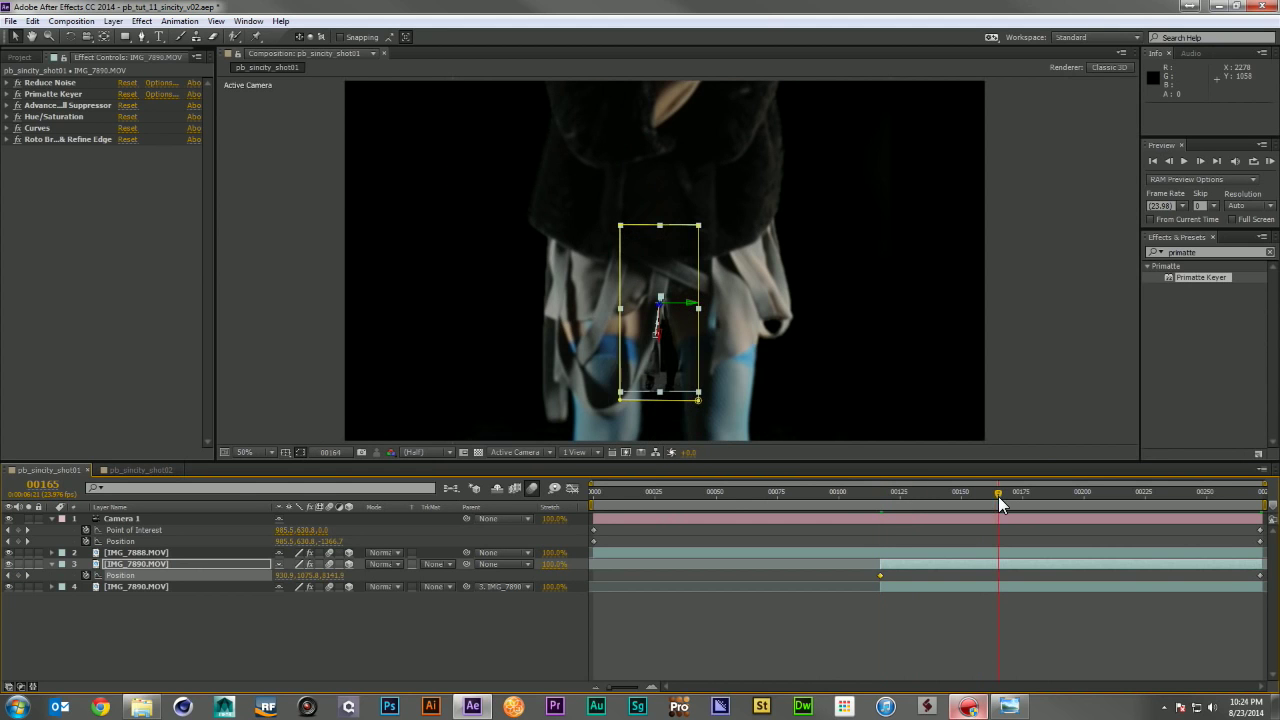
click(1109, 494)
click(1171, 494)
drag(1194, 502, 1274, 512)
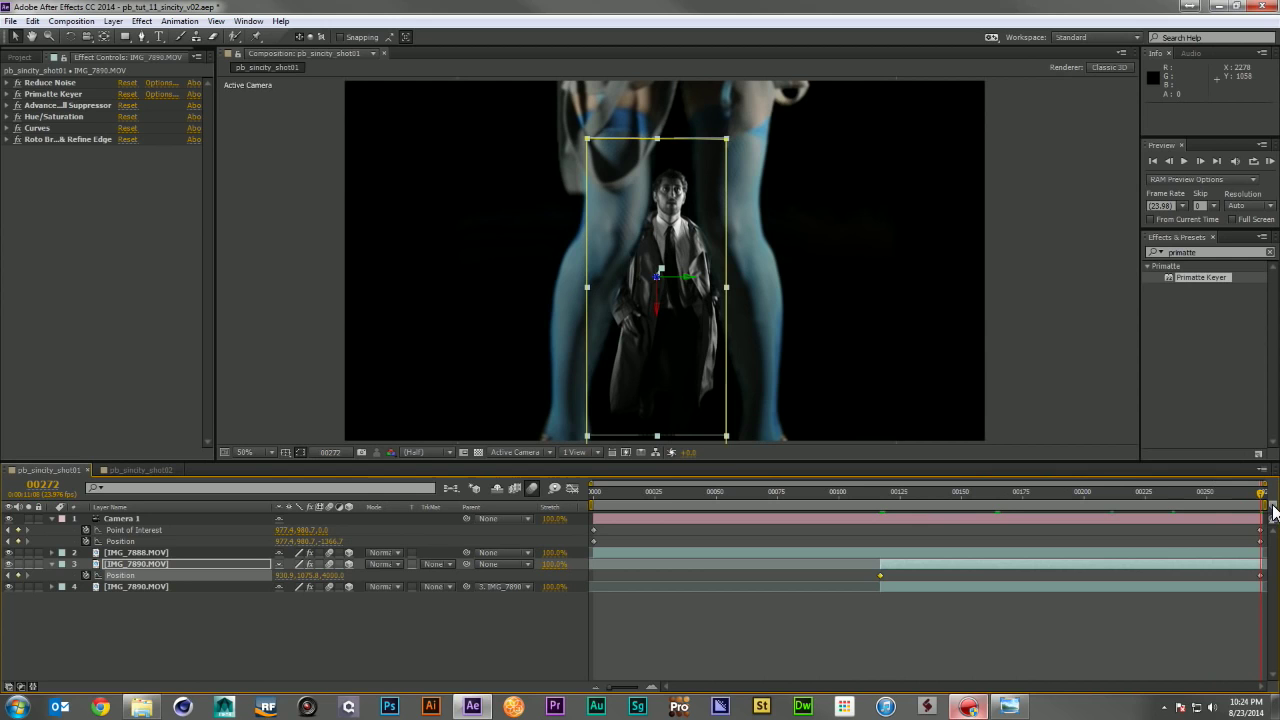
Step: Collapse the properties of the upper IMG_7890.MOV layer and Camera 1, and show the project's items
click(366, 623)
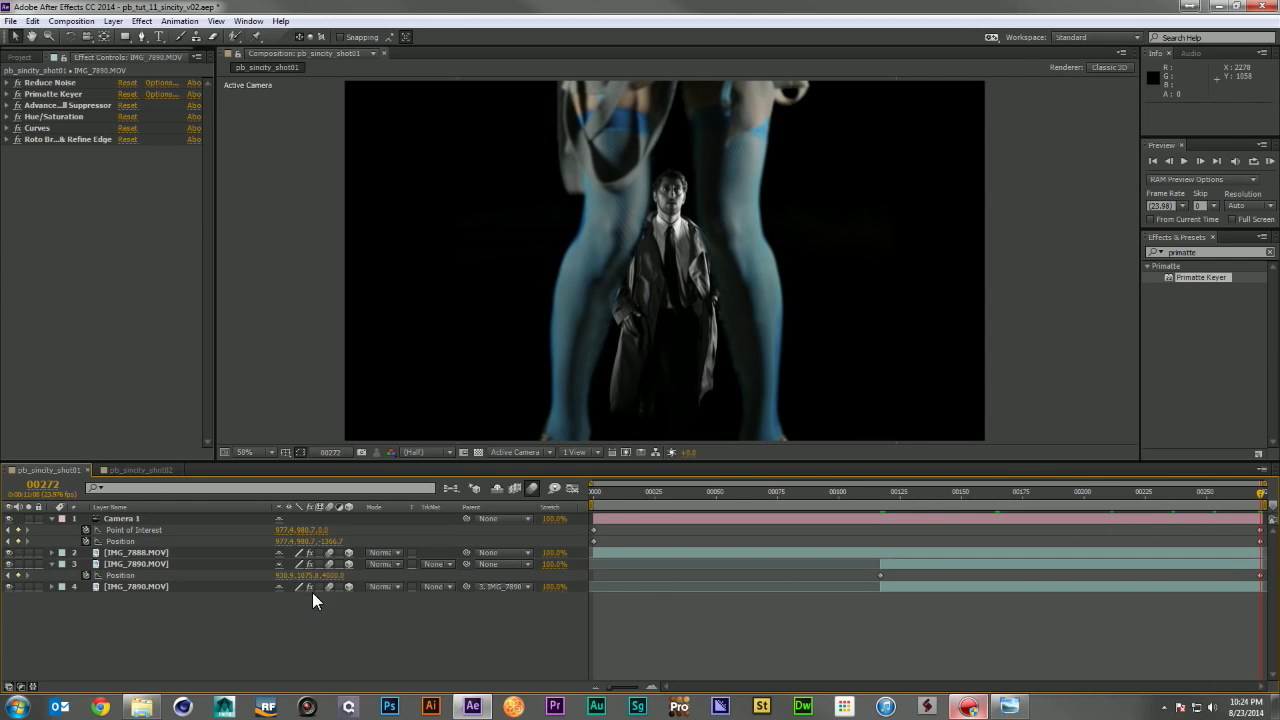
click(51, 564)
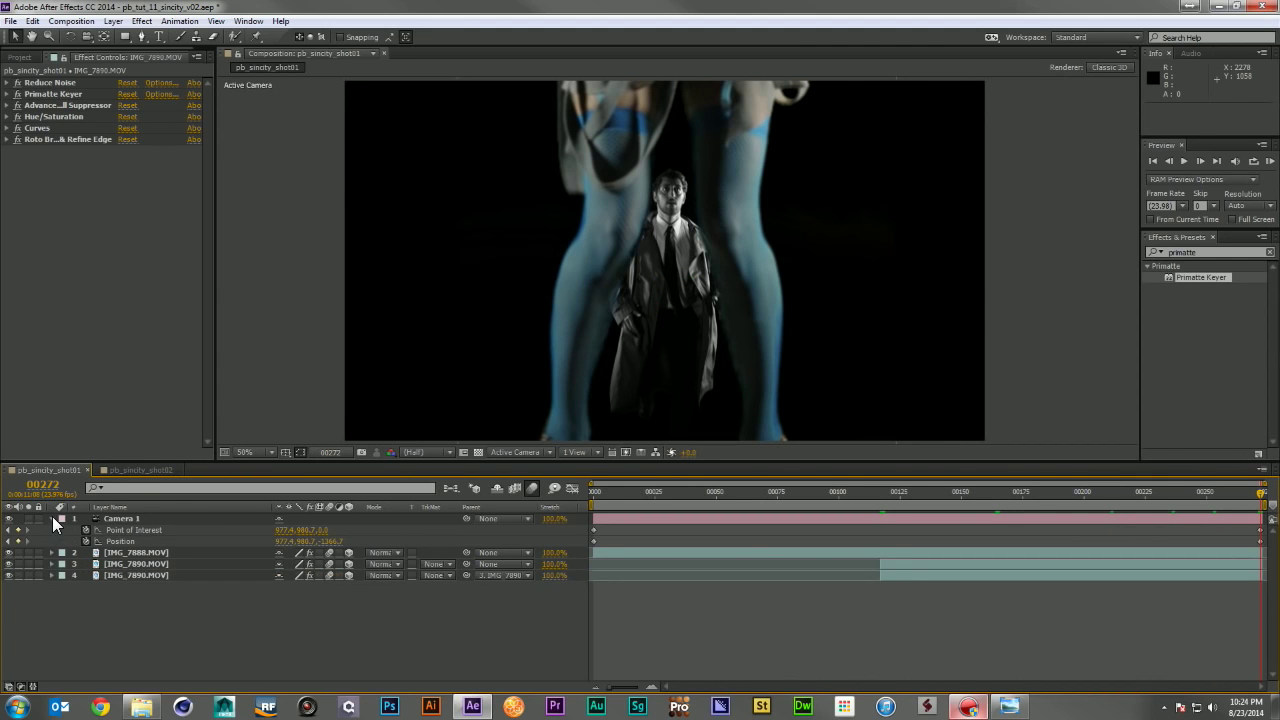
click(51, 518)
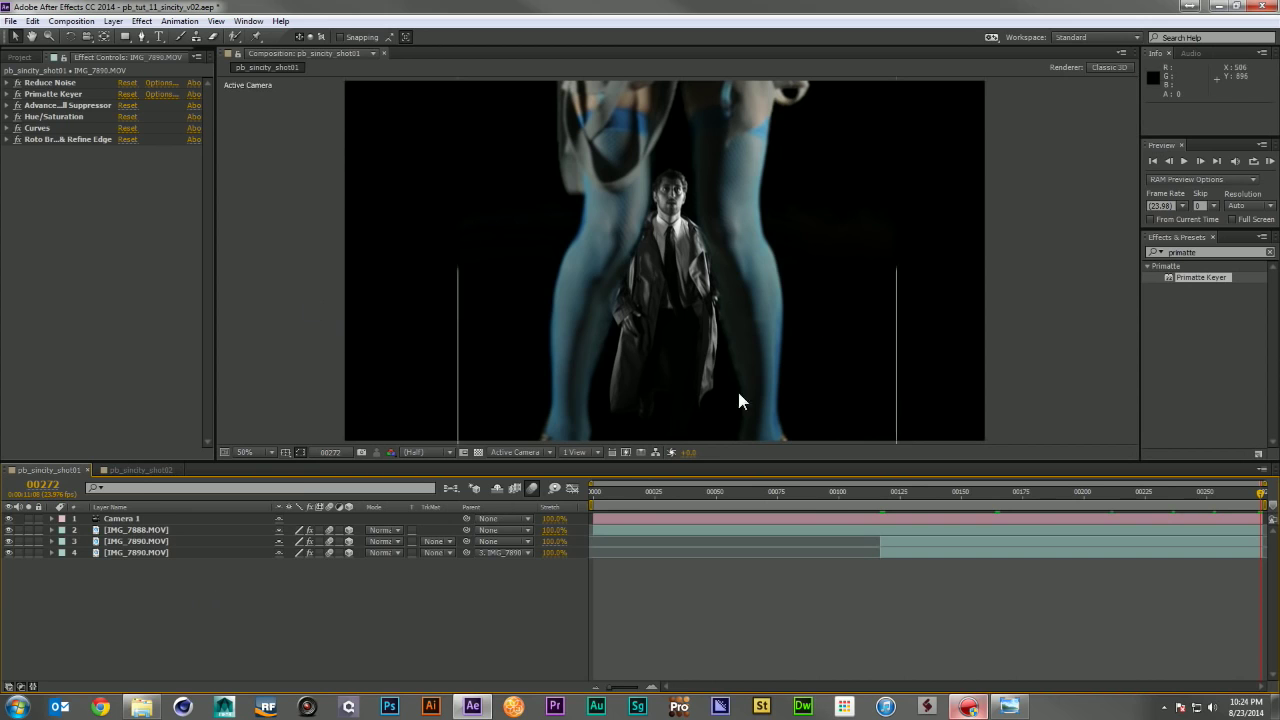
click(20, 57)
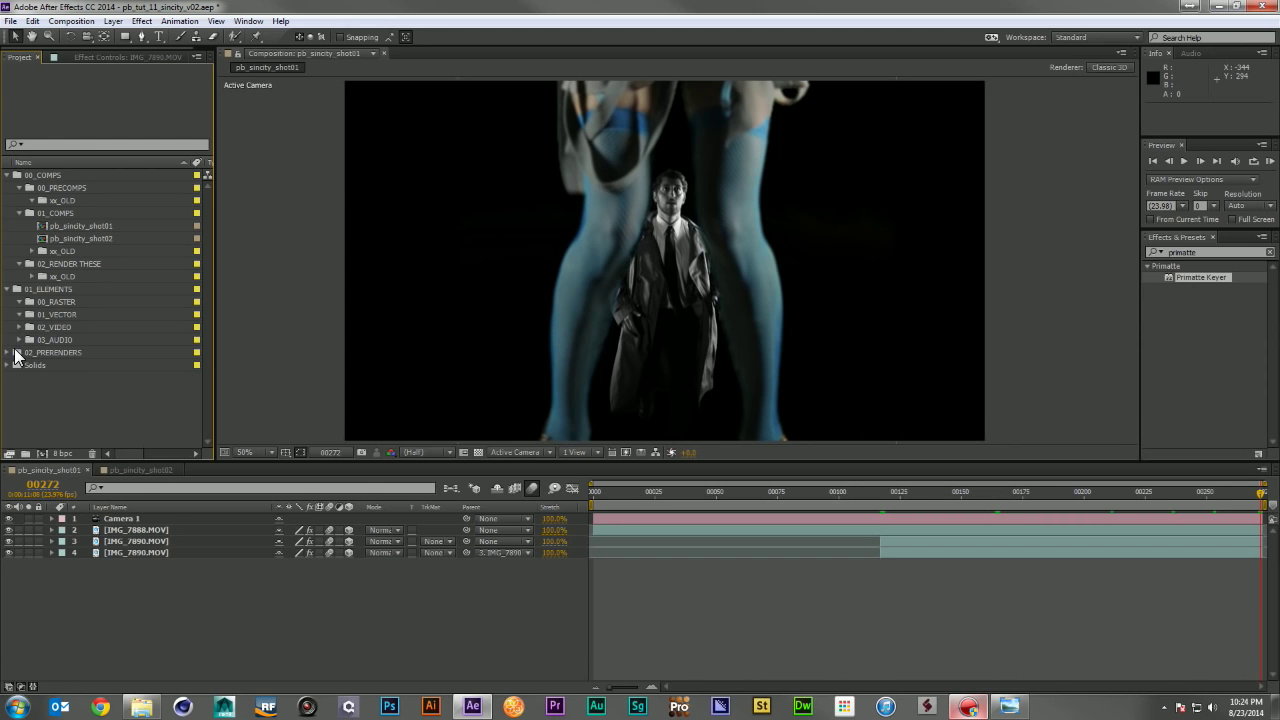
Step: Check the Sin City comic page reference in Windows Photo Viewer and expand the 02_PRERENDERS folder in the After Effects project
key(alt+Tab)
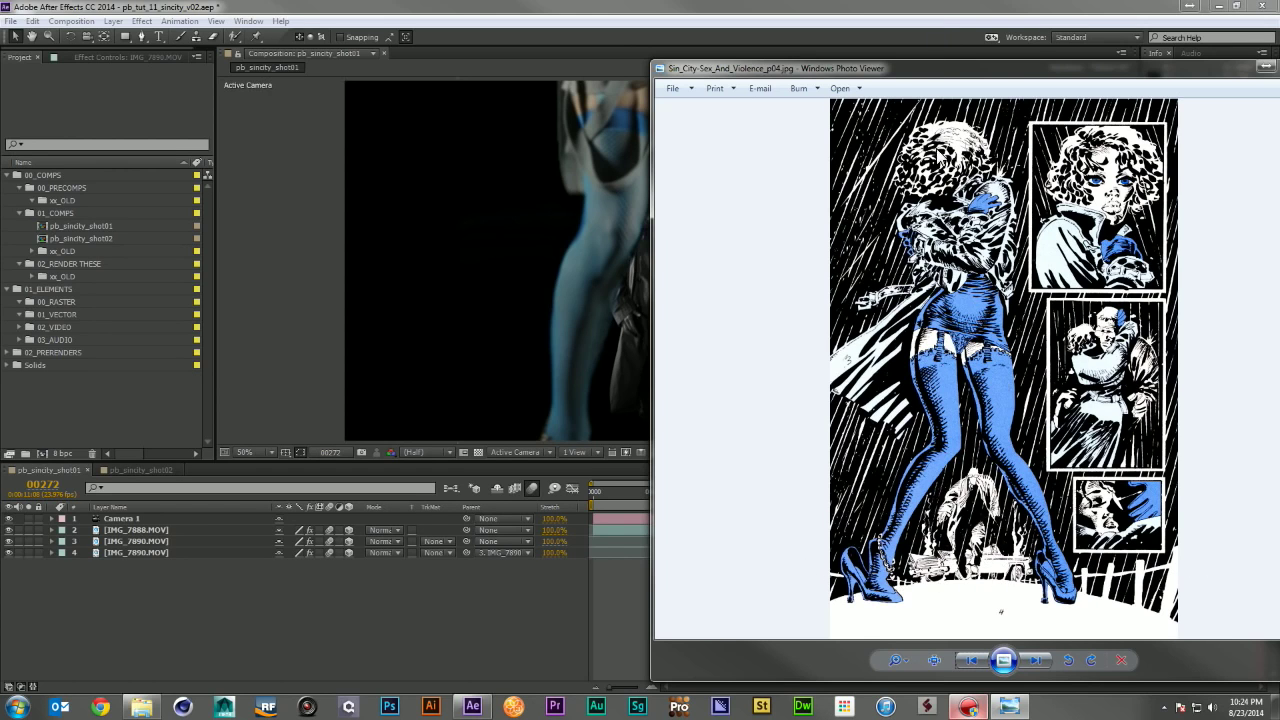
key(alt+F4)
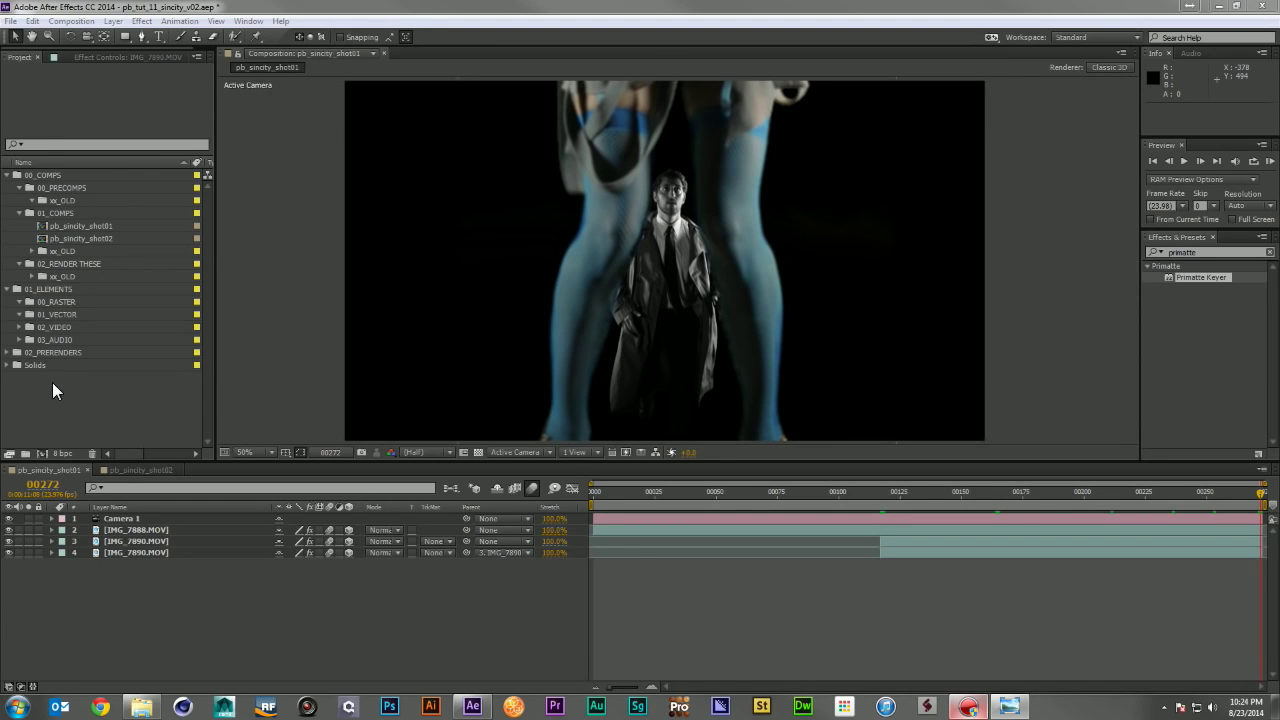
click(8, 353)
scroll(48, 342, down, 2)
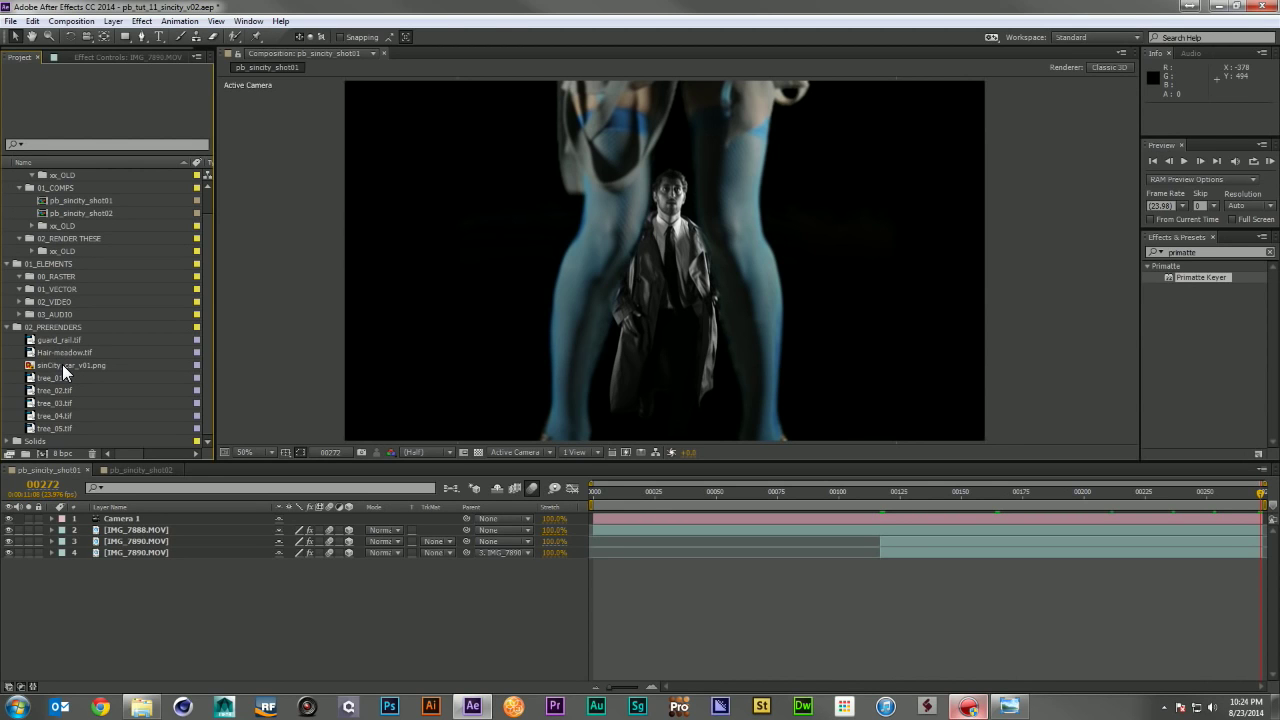
key(alt+Tab)
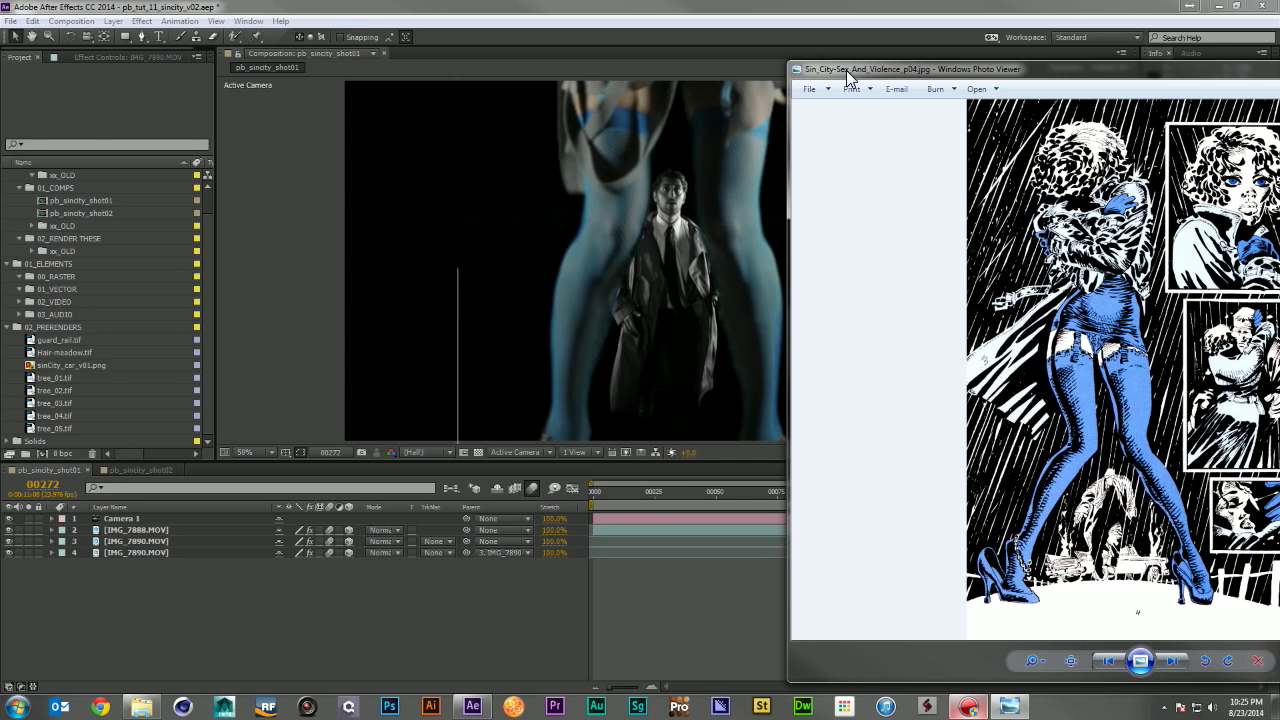
key(alt+Tab)
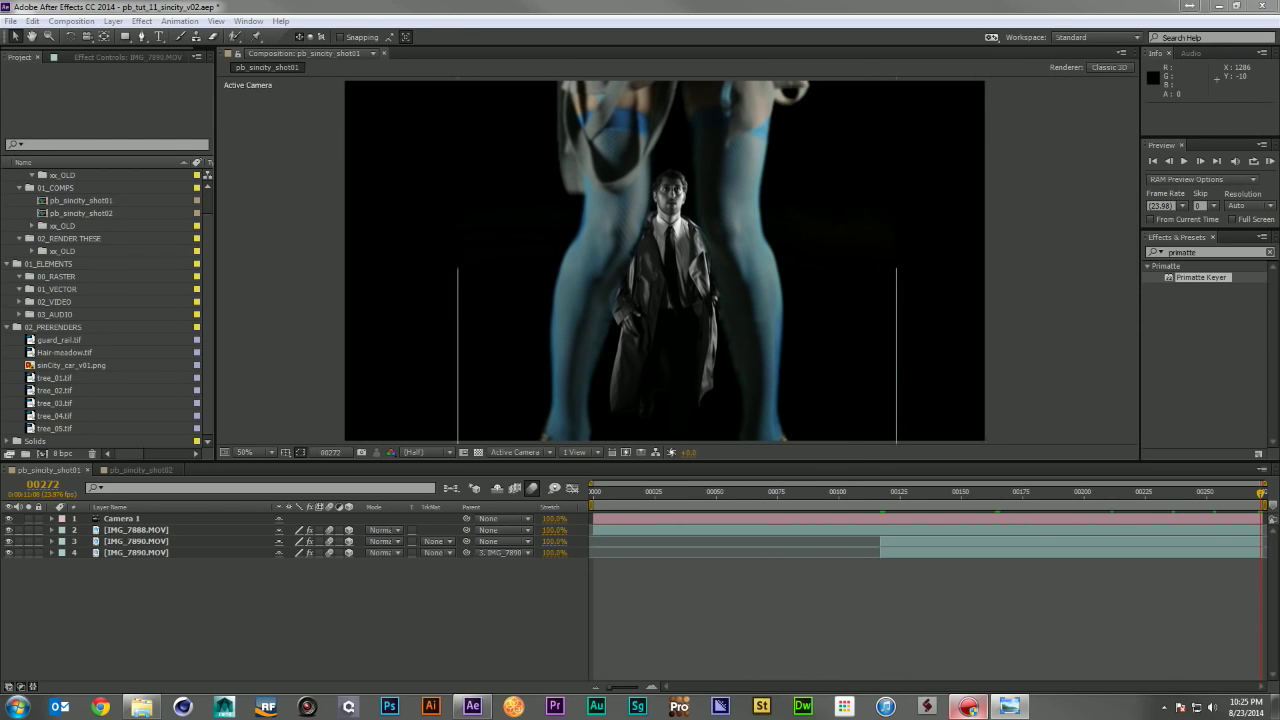
Step: Add guard_rail.tif beneath the IMG_7890.MOV layers and place it behind the legs at about 962, 494
drag(62, 344, 118, 560)
drag(867, 316, 853, 294)
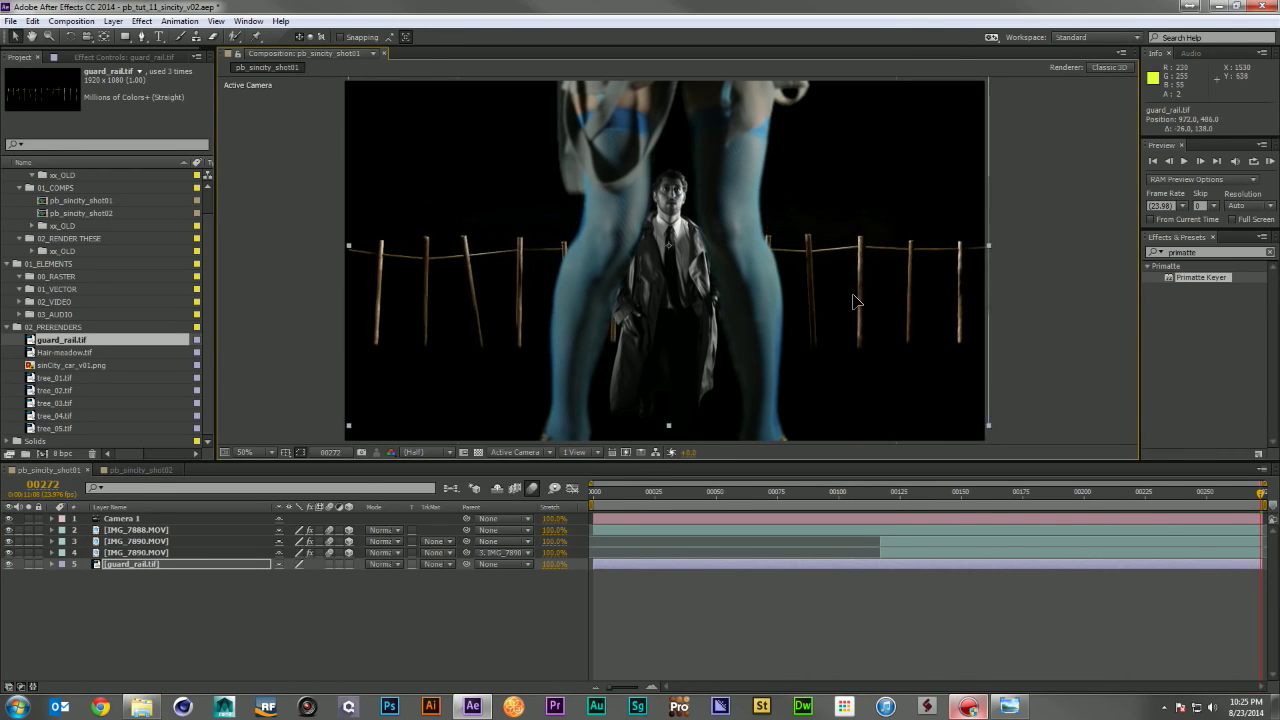
mouse_move(792, 283)
mouse_down()
mouse_move(824, 235)
mouse_move(791, 276)
mouse_move(817, 264)
mouse_move(787, 264)
mouse_move(807, 289)
mouse_up()
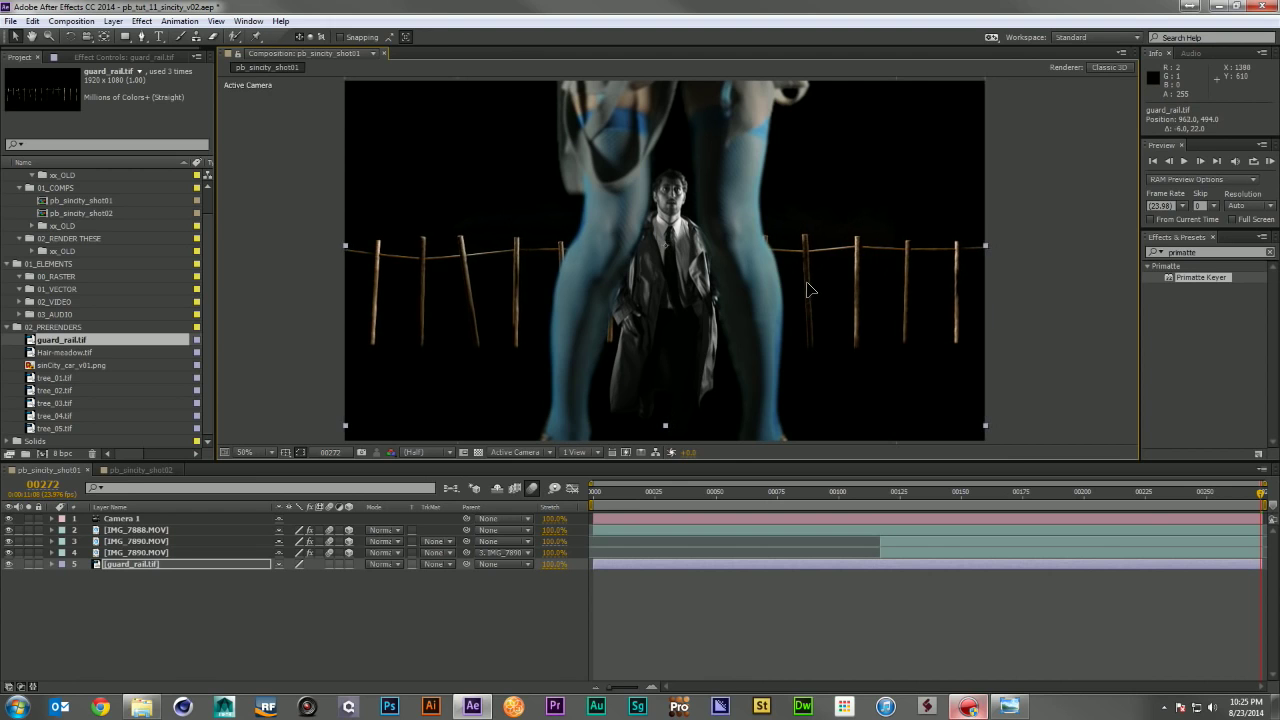
Step: Make the guard_rail.tif layer 3D and set its Z position to 11000
click(349, 564)
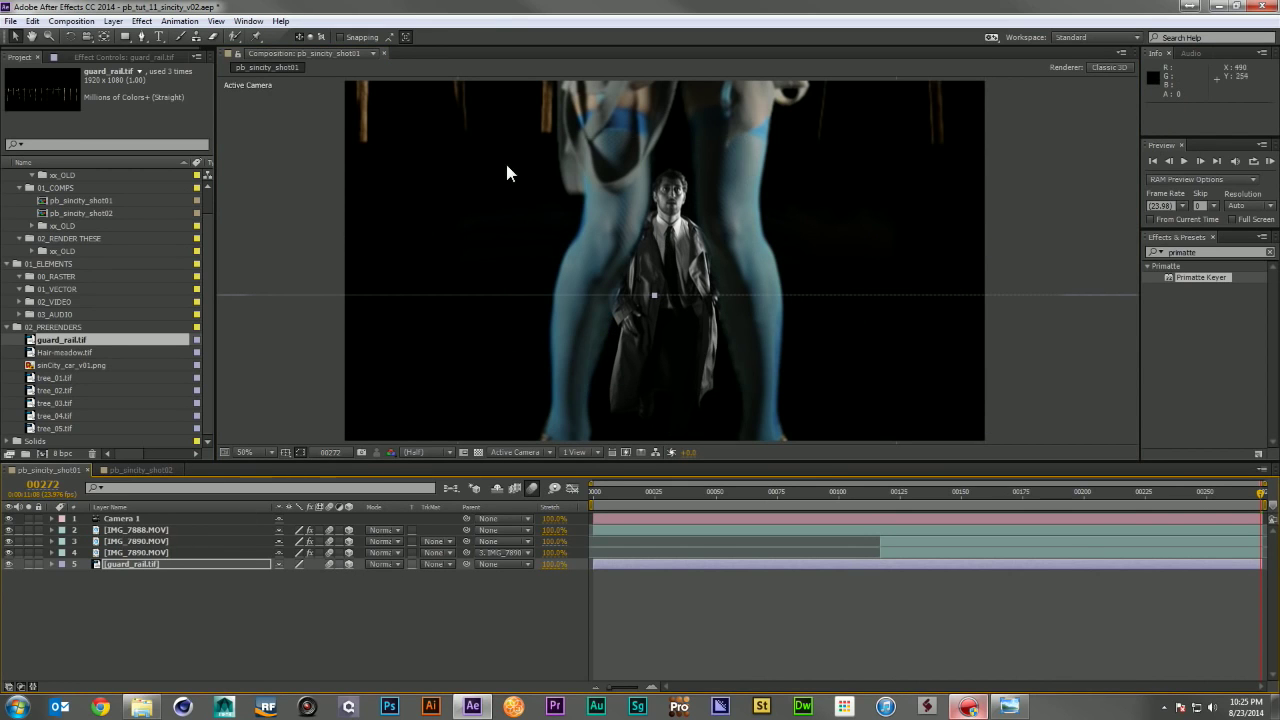
key(p)
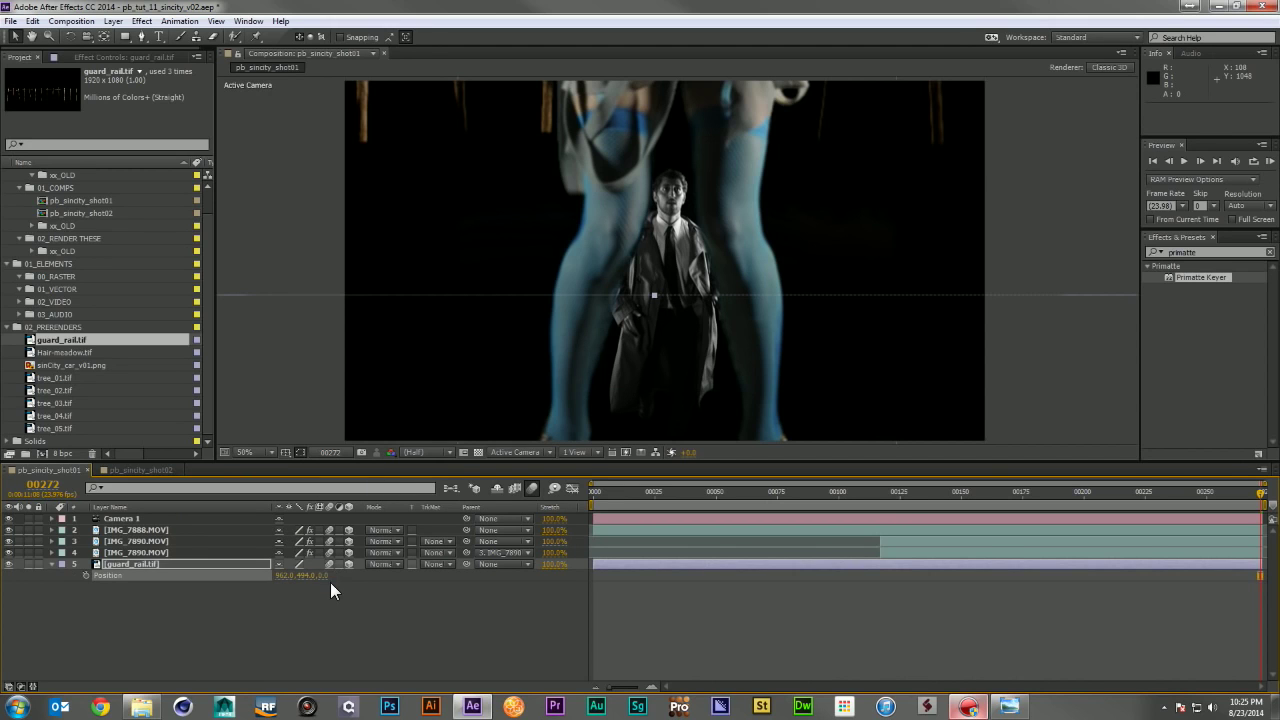
click(327, 575)
text(1100)
key(Return)
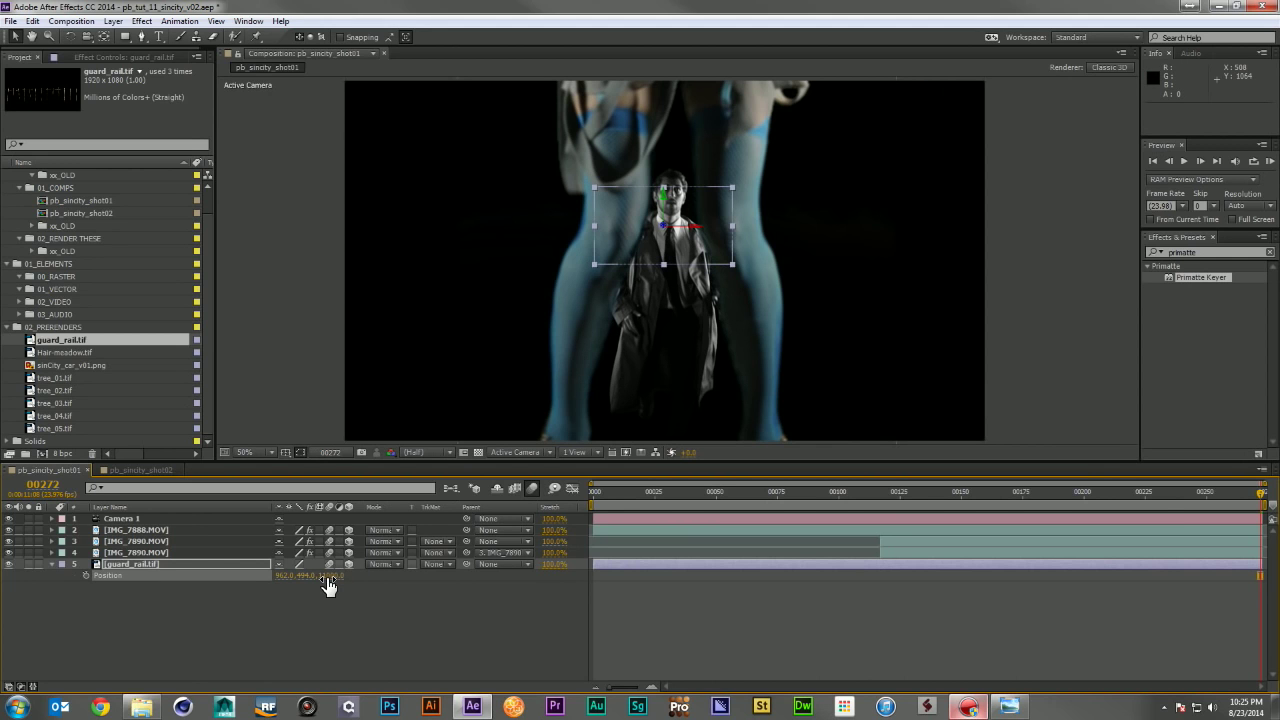
Step: Scale guard_rail.tif up to 468% and lower it to about Y 1468
key(s)
drag(332, 578, 575, 569)
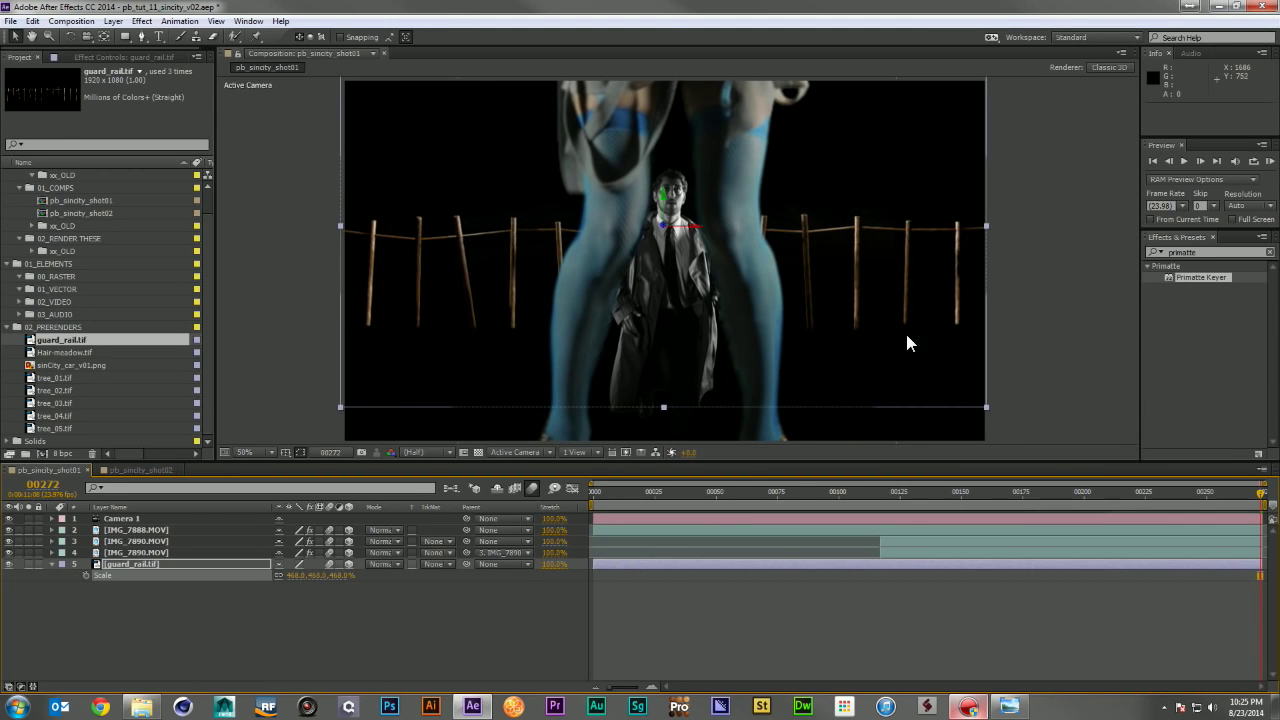
drag(855, 250, 858, 327)
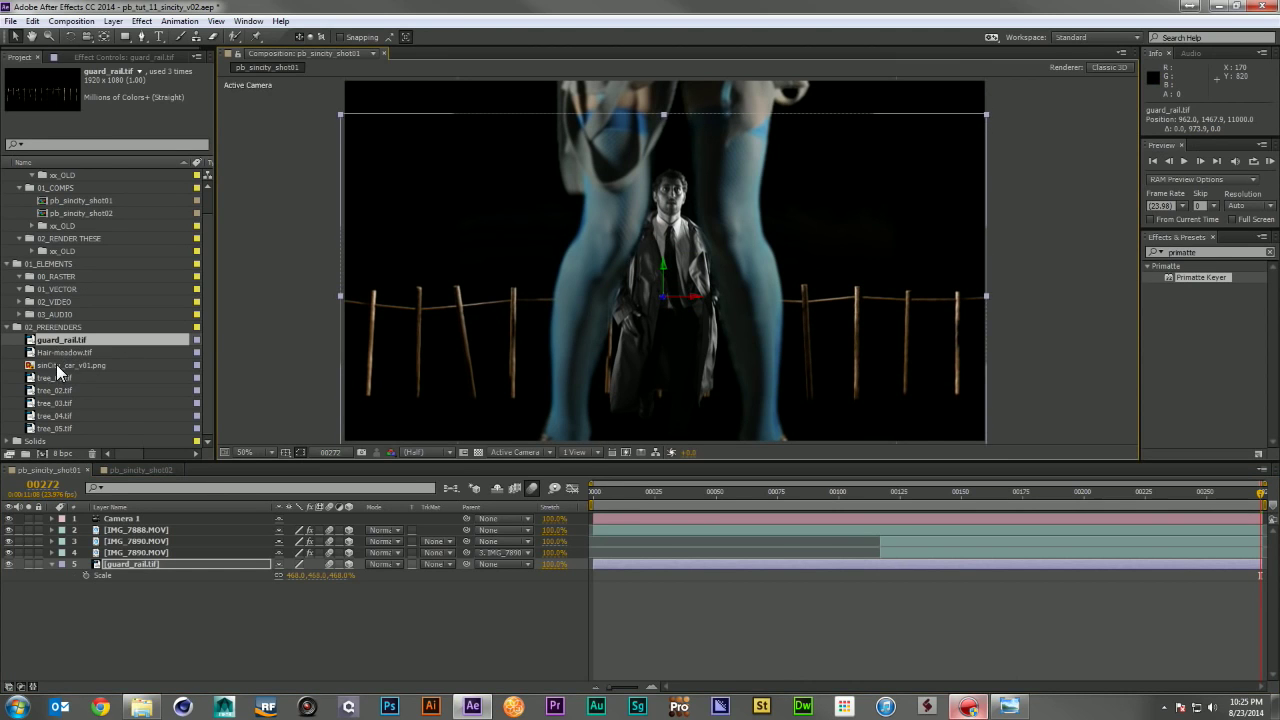
Step: Add Hair-meadow.tif directly above the guard_rail.tif layer, make it 3D and set its Z position to 10500
drag(62, 350, 176, 554)
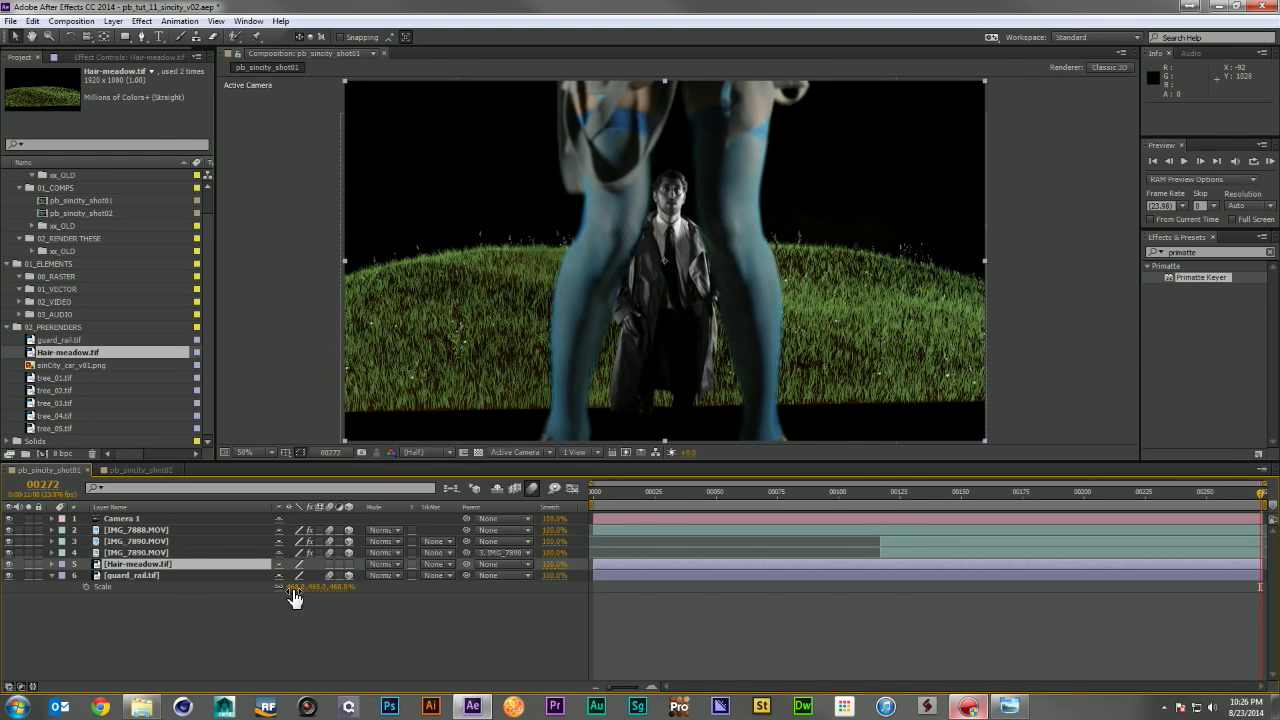
click(347, 564)
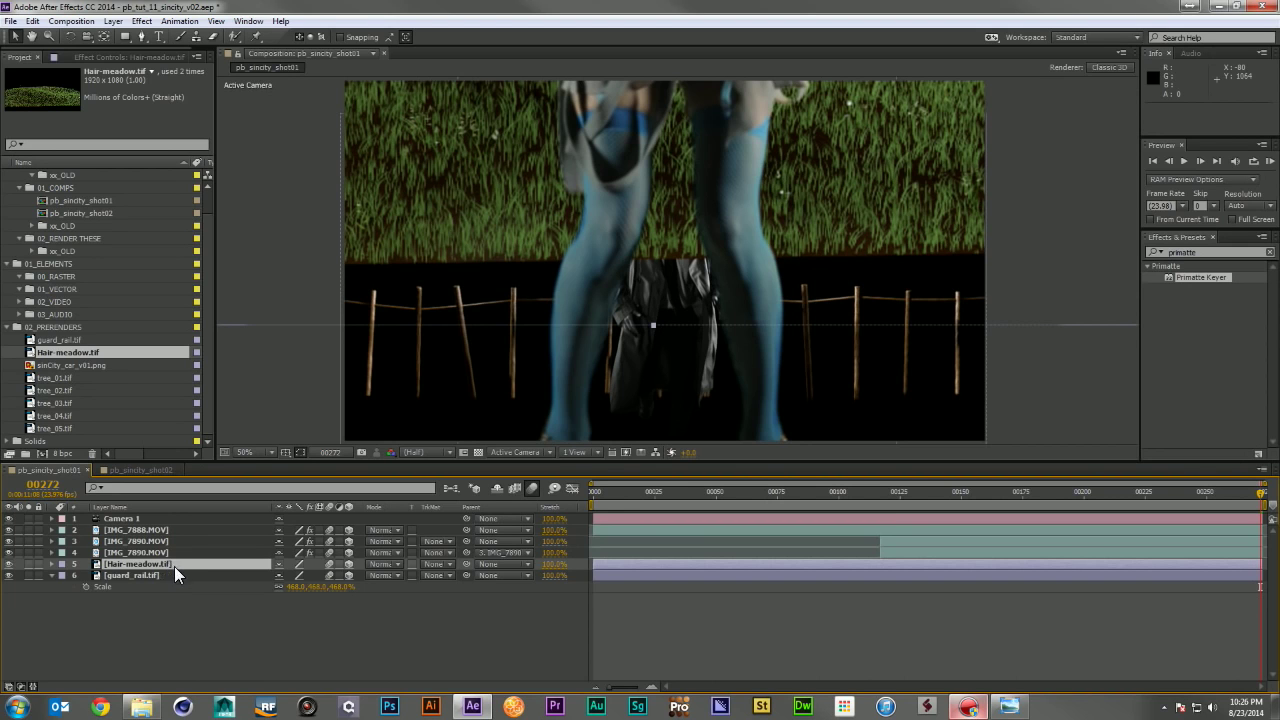
key(p)
click(321, 578)
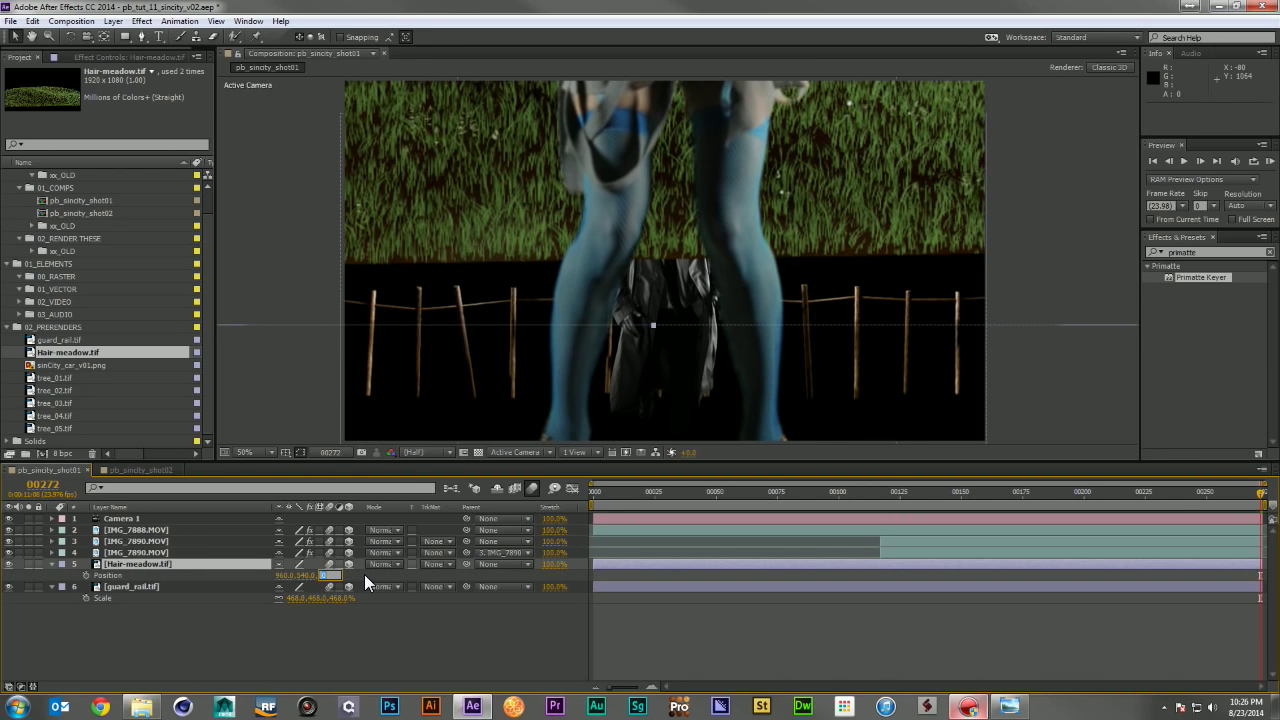
text(10500)
key(Return)
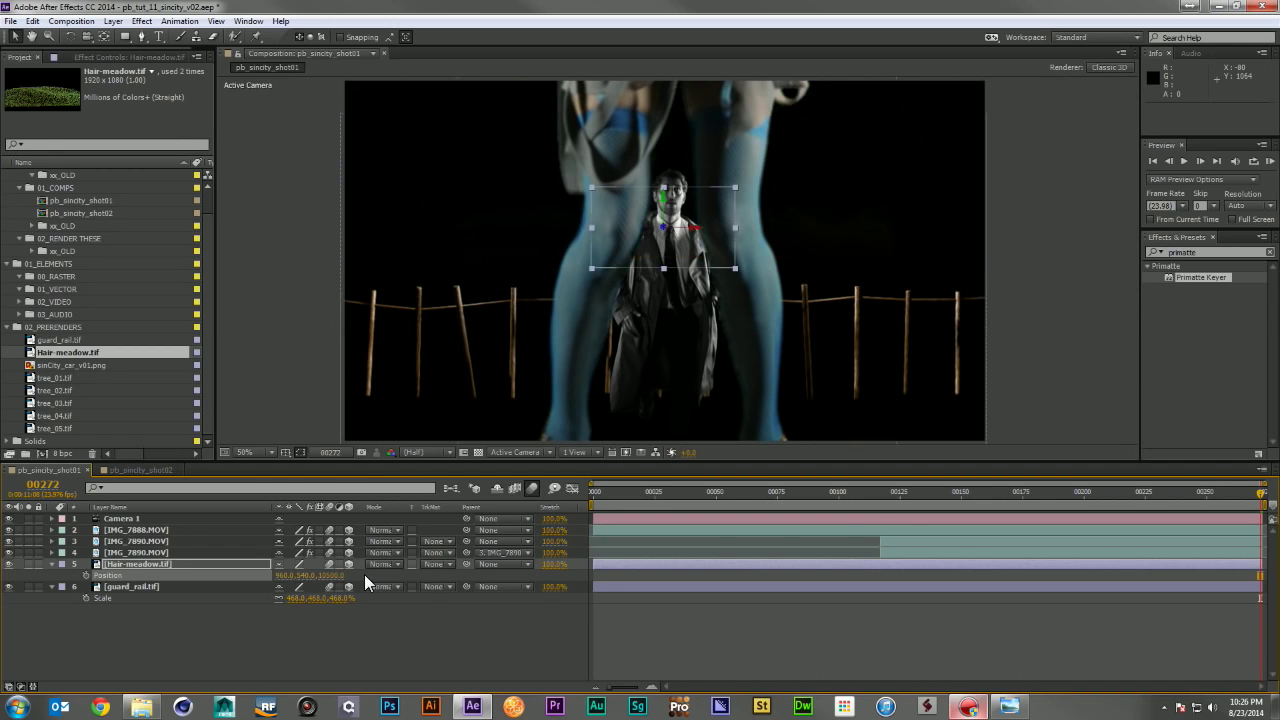
Step: Scale Hair-meadow.tif up to 456% and lower it to about Y 2605 so the hill sits beneath the man
key(s)
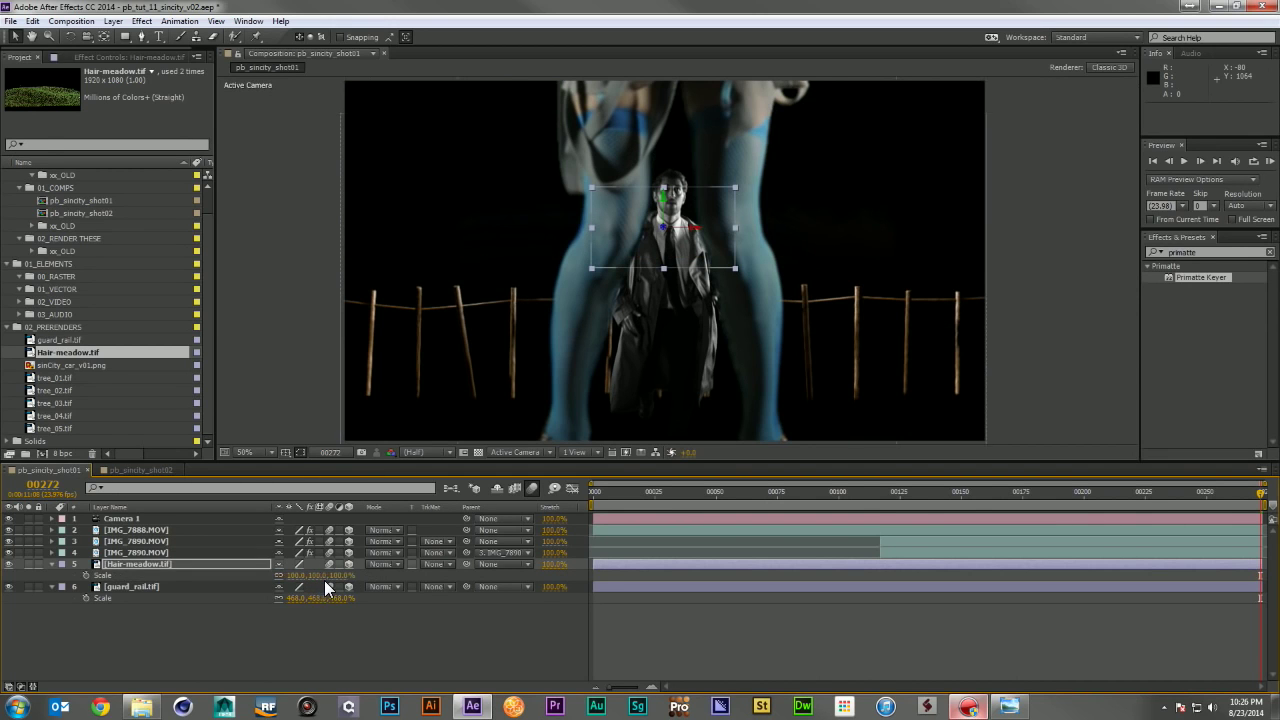
drag(326, 576, 590, 594)
drag(816, 266, 820, 409)
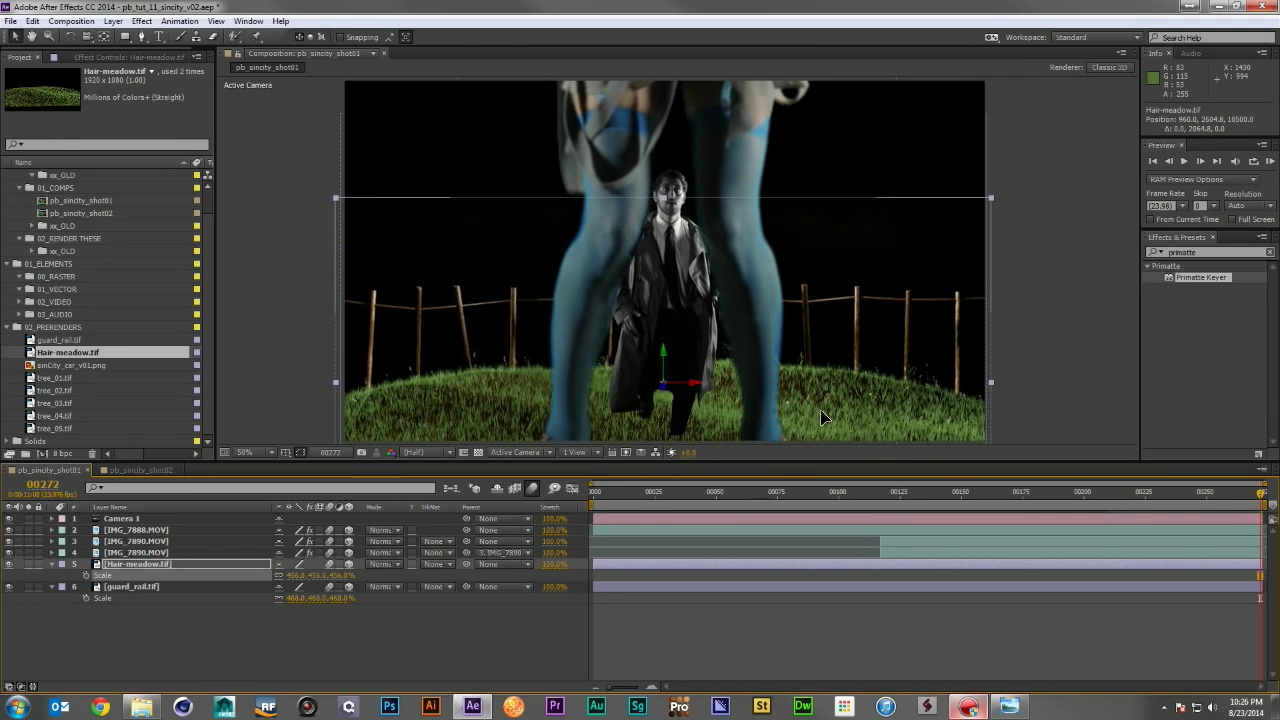
Step: Lower the guard_rail.tif layer to about Y 1755 so the fence posts meet the grassy hill
click(158, 590)
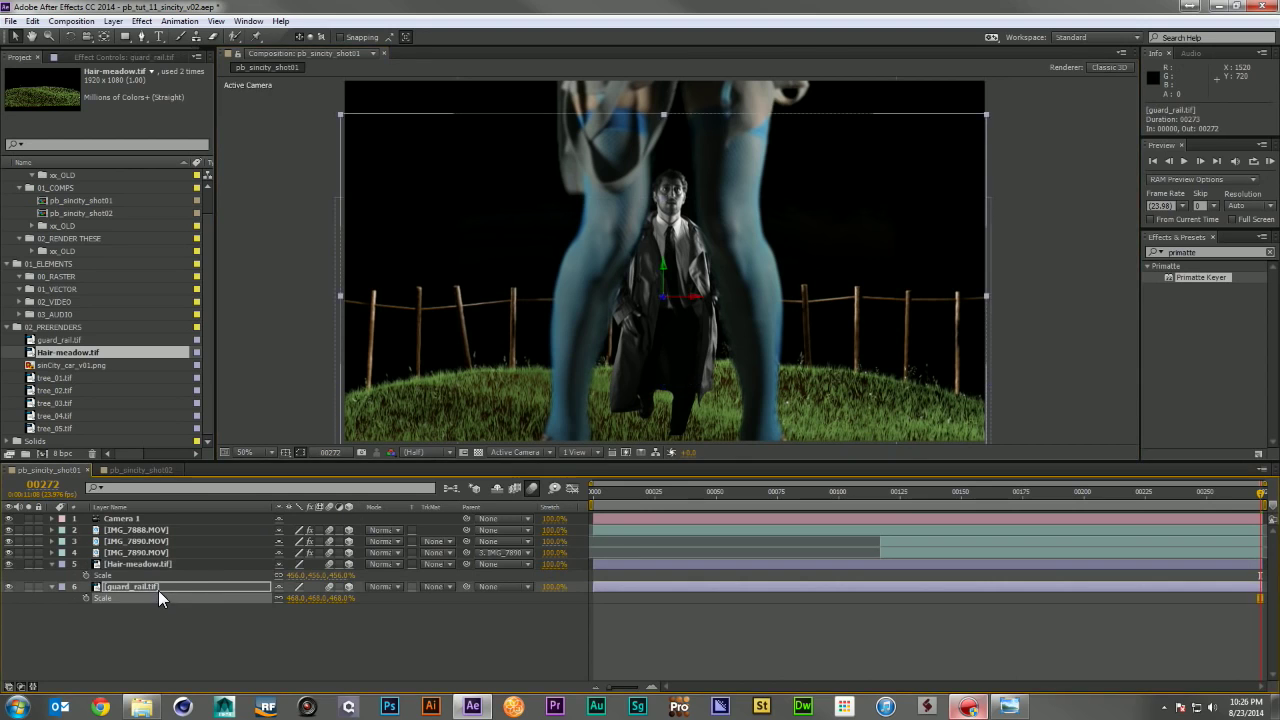
drag(886, 332, 876, 353)
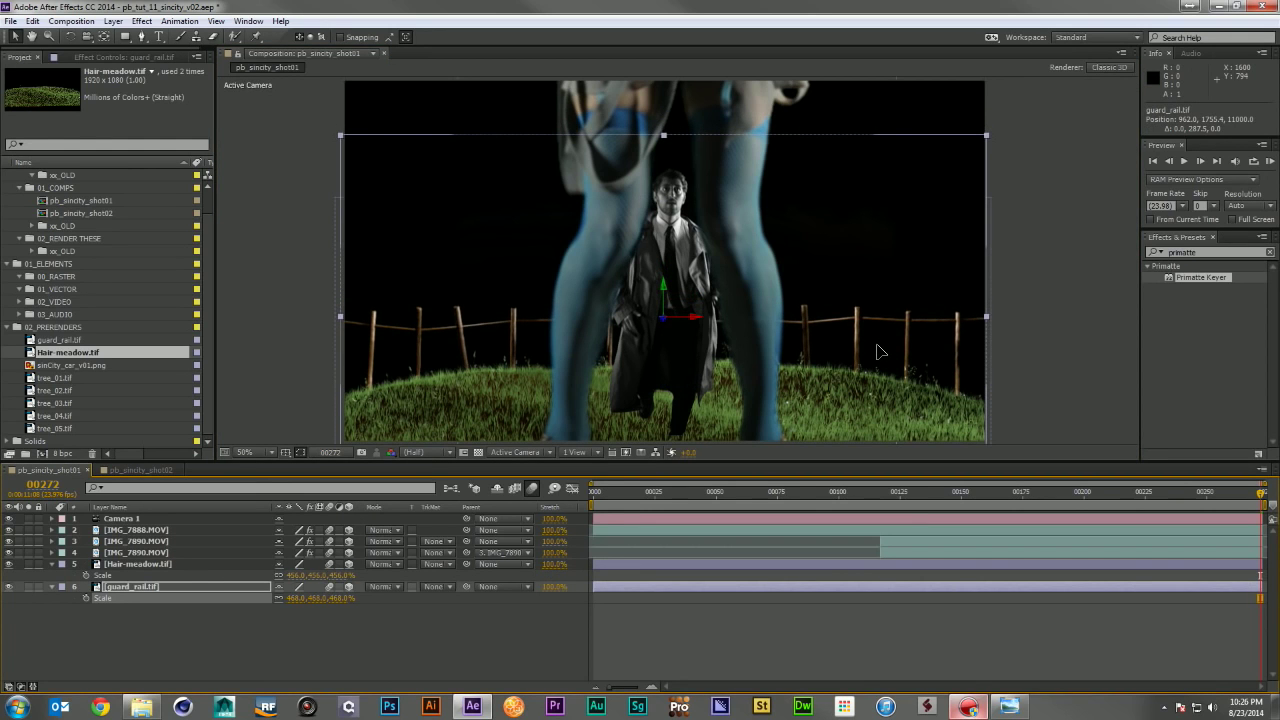
Step: Lower the Hair-meadow.tif layer to about Y 2783 so more of the scene behind the hill shows
click(160, 563)
drag(432, 380, 432, 394)
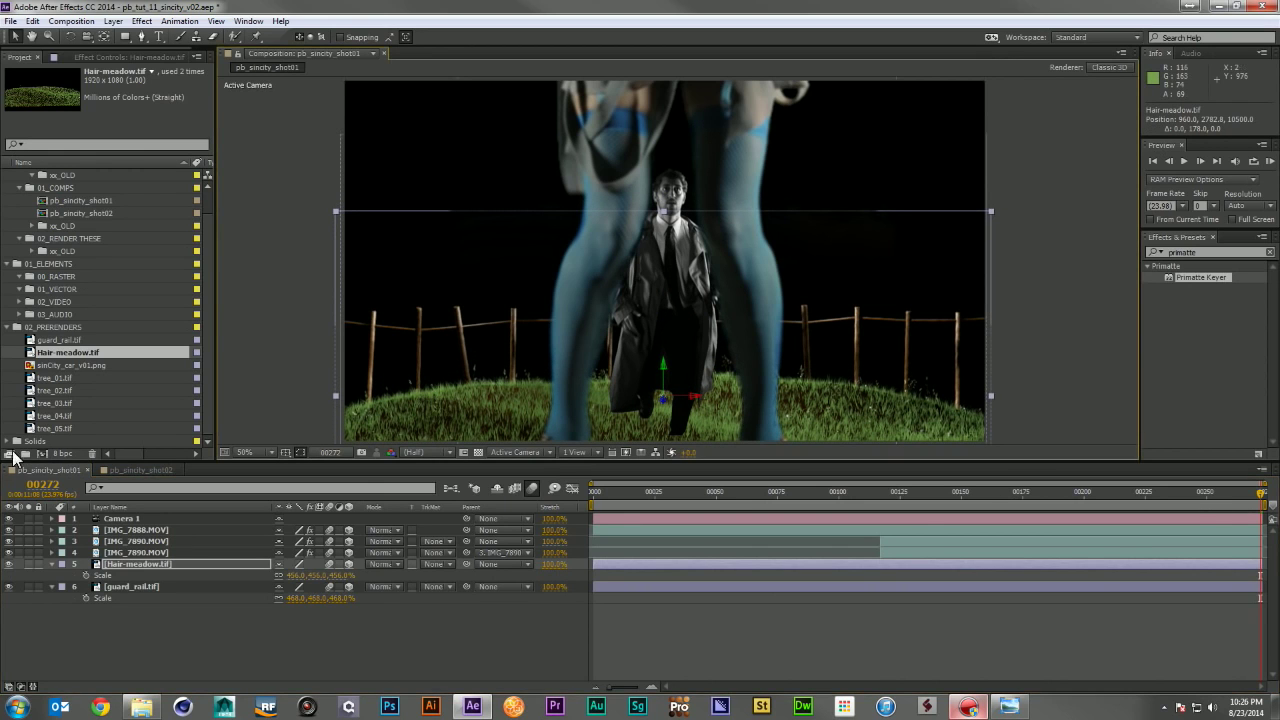
Step: Add sinCity_car_v01.png between the Hair-meadow.tif and guard_rail.tif layers, make it 3D and set its Z position to 10750
click(60, 366)
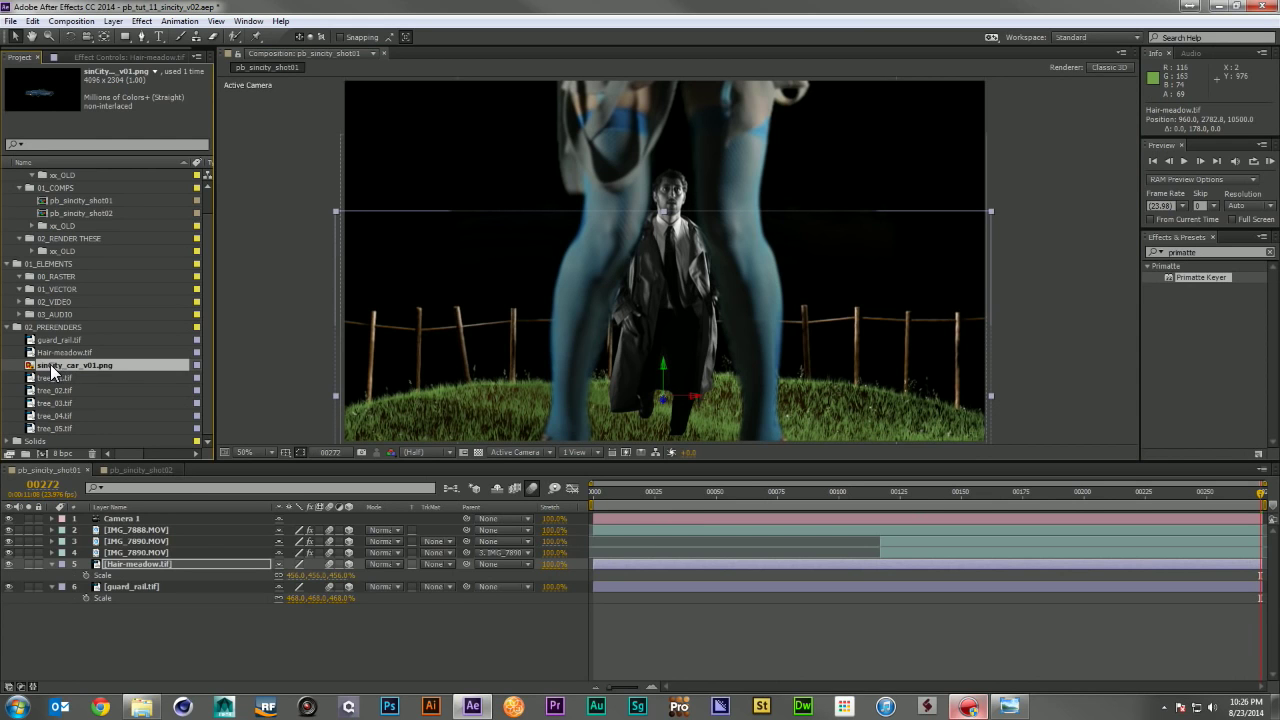
drag(72, 364, 202, 578)
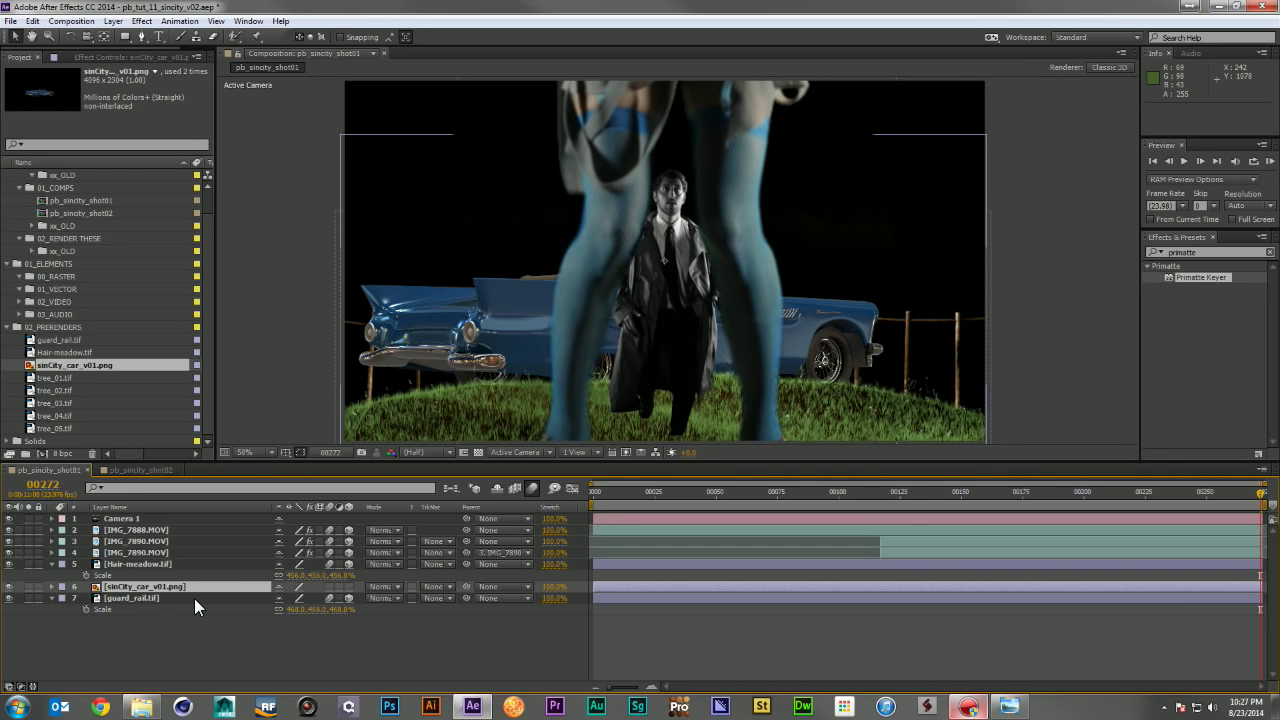
key(p)
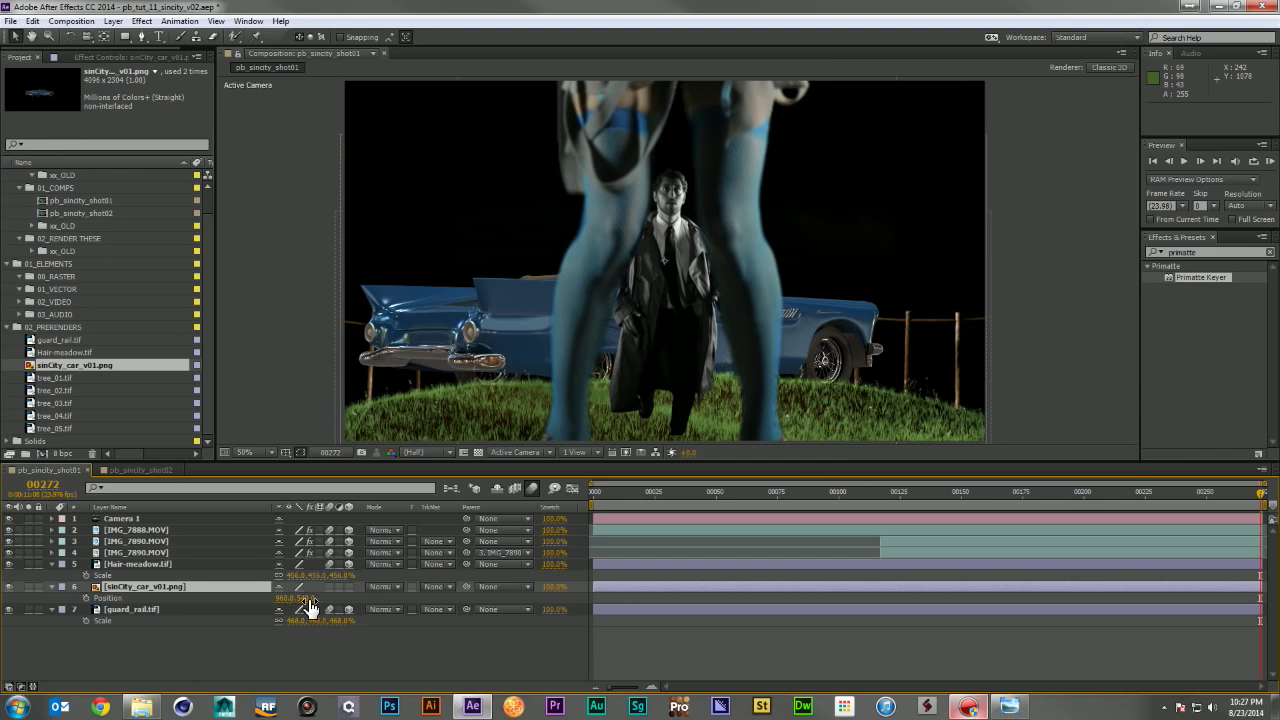
click(348, 586)
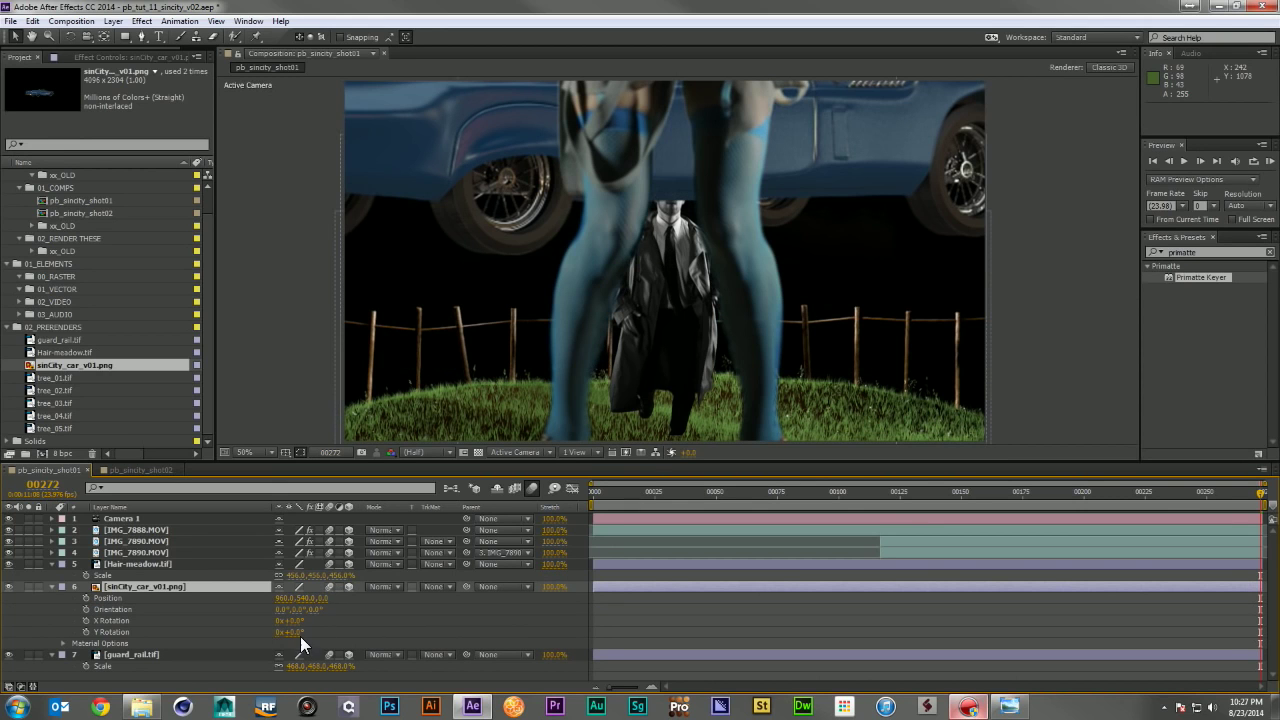
click(322, 598)
text(10750)
key(Return)
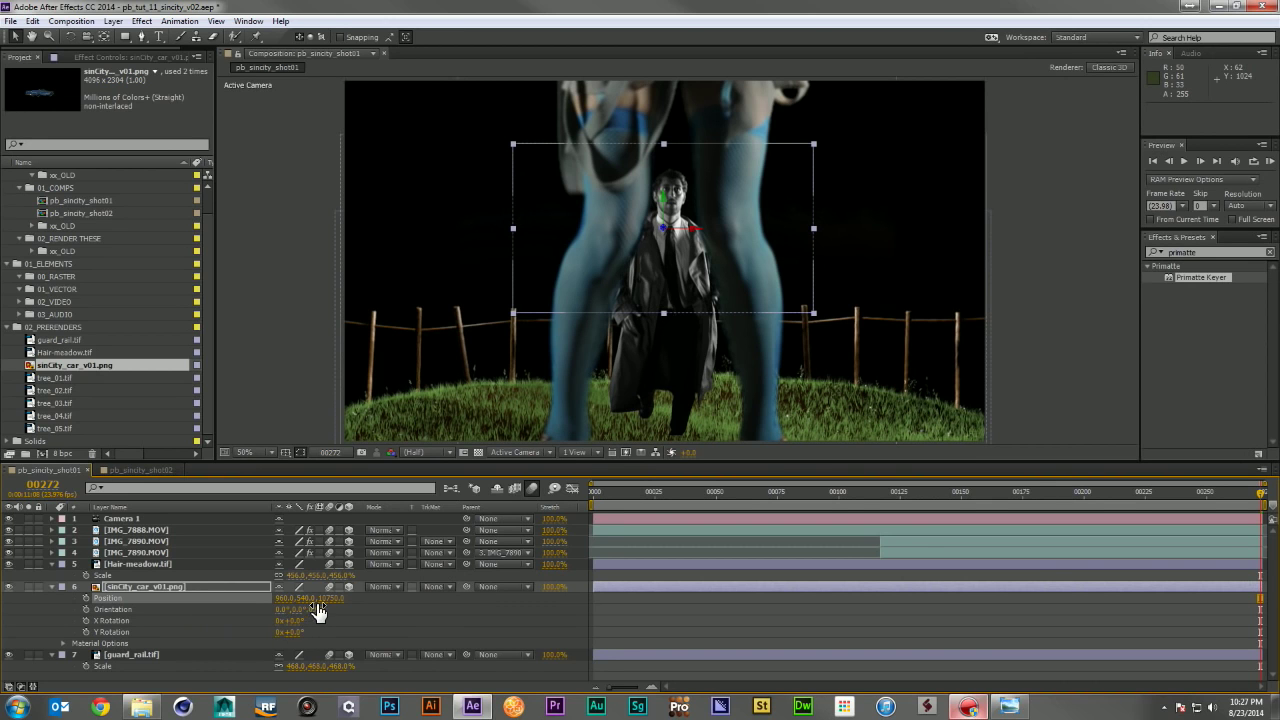
Step: Scale the sinCity_car_v01.png layer up to 176% and place it at about X 724, Y 1976, behind the hill
key(u)
drag(629, 383, 681, 423)
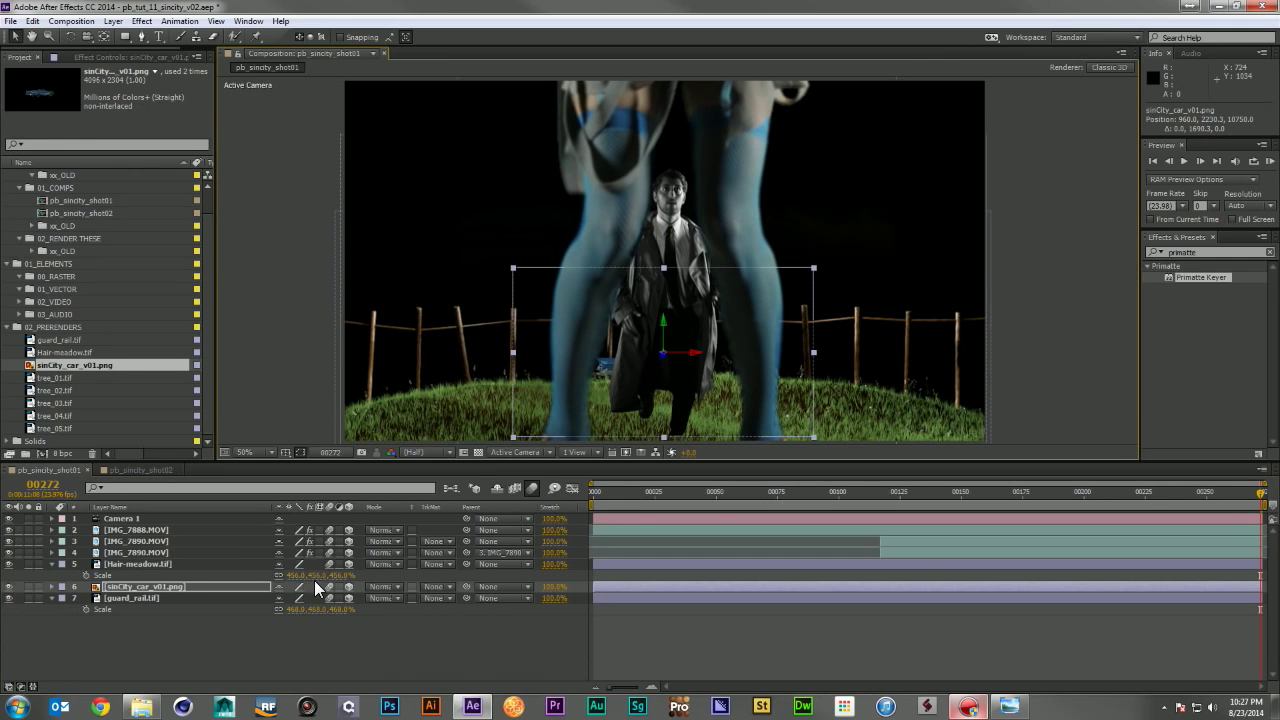
key(s)
drag(348, 598, 420, 604)
drag(619, 394, 604, 374)
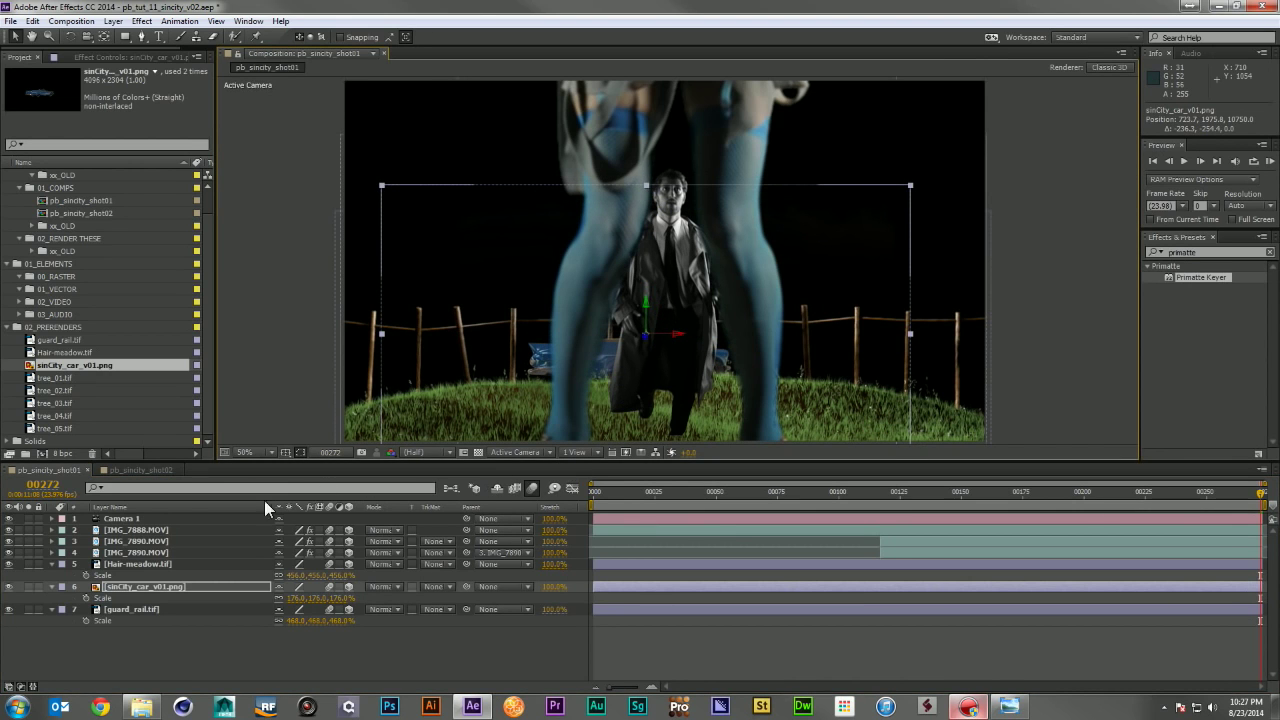
Step: Lower the guard_rail.tif layer to about Y 2201
click(138, 610)
key(shift+Down)
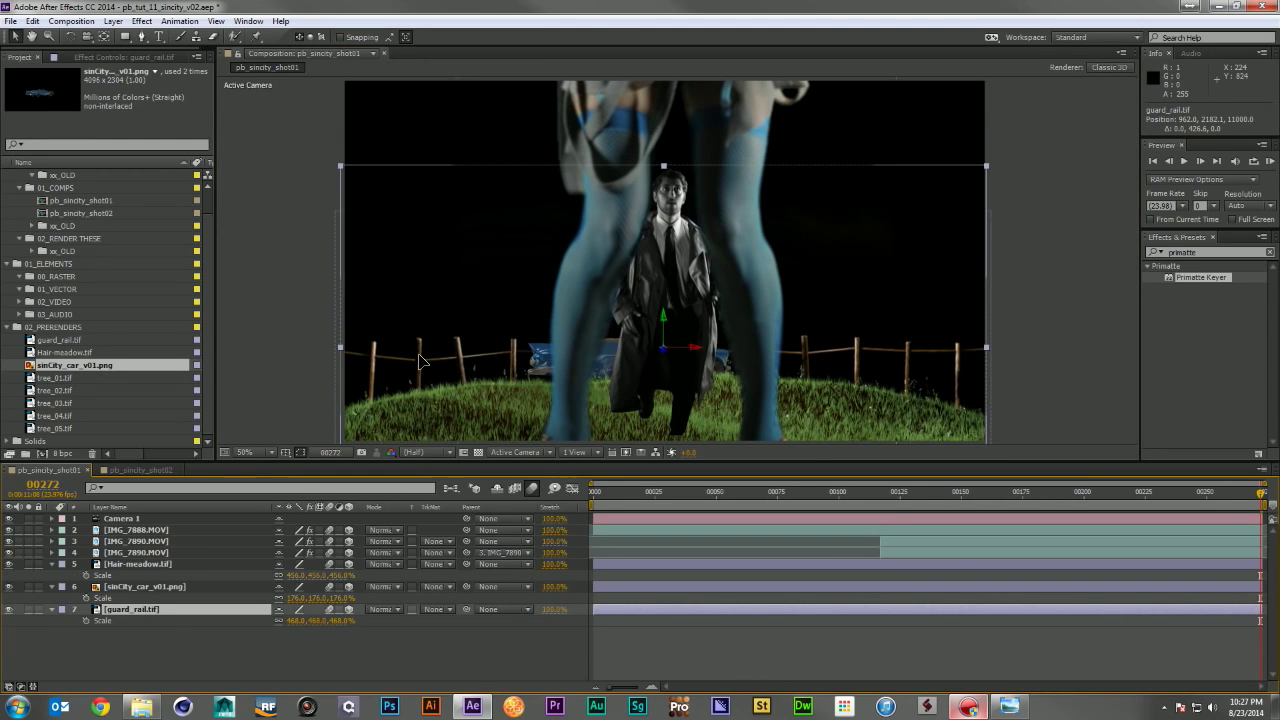
key(Down)
key(Down)
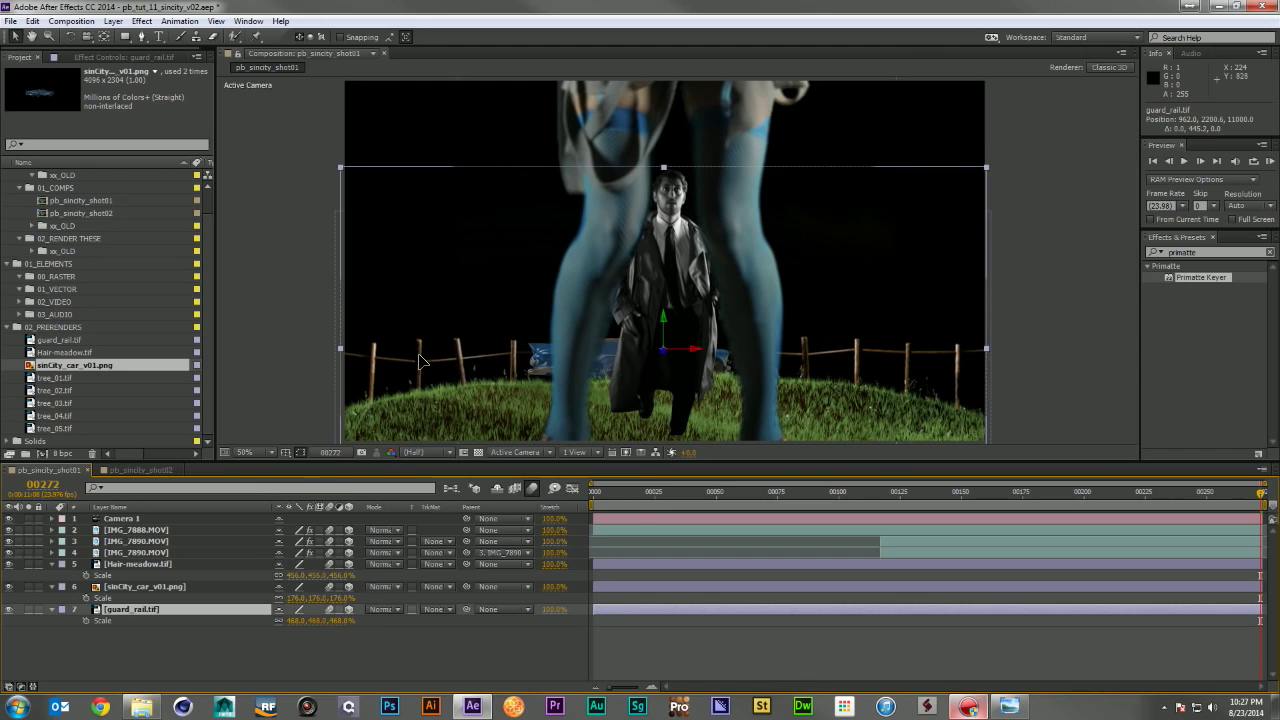
click(332, 652)
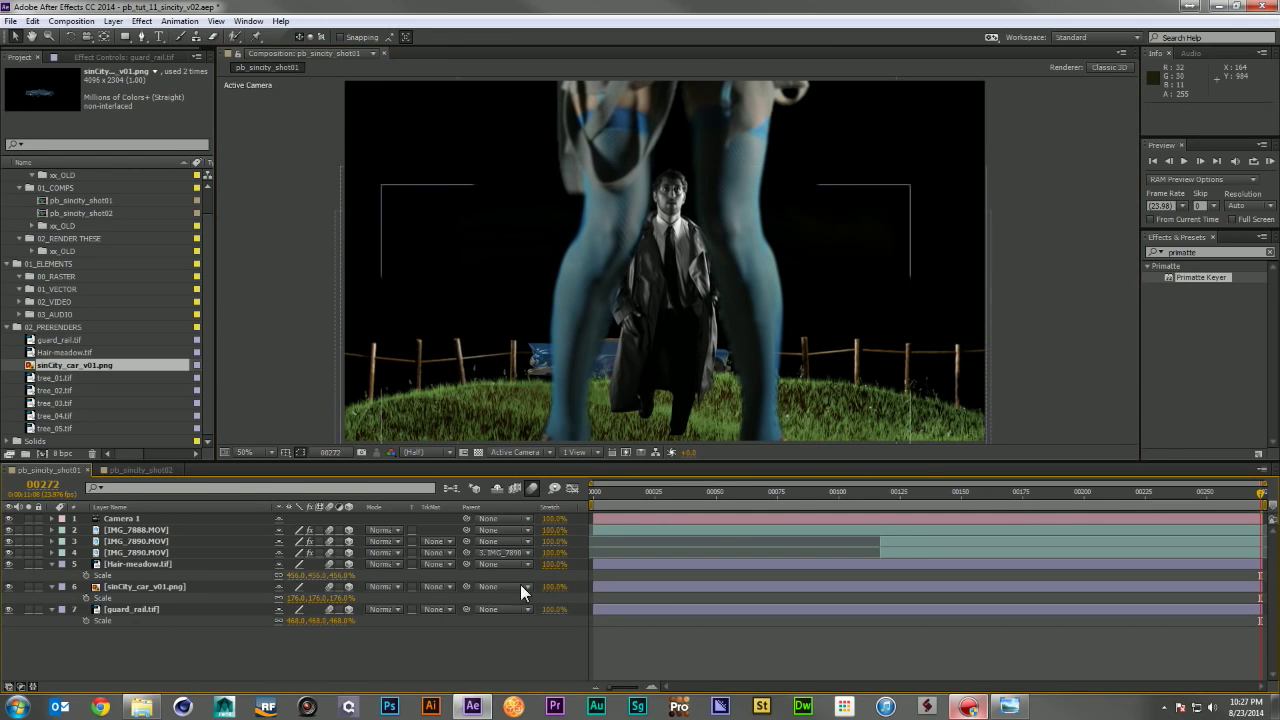
Step: At frame 272, shift the upper IMG_7890.MOV layer of the walking man sideways to about X 862
click(1088, 490)
click(1034, 494)
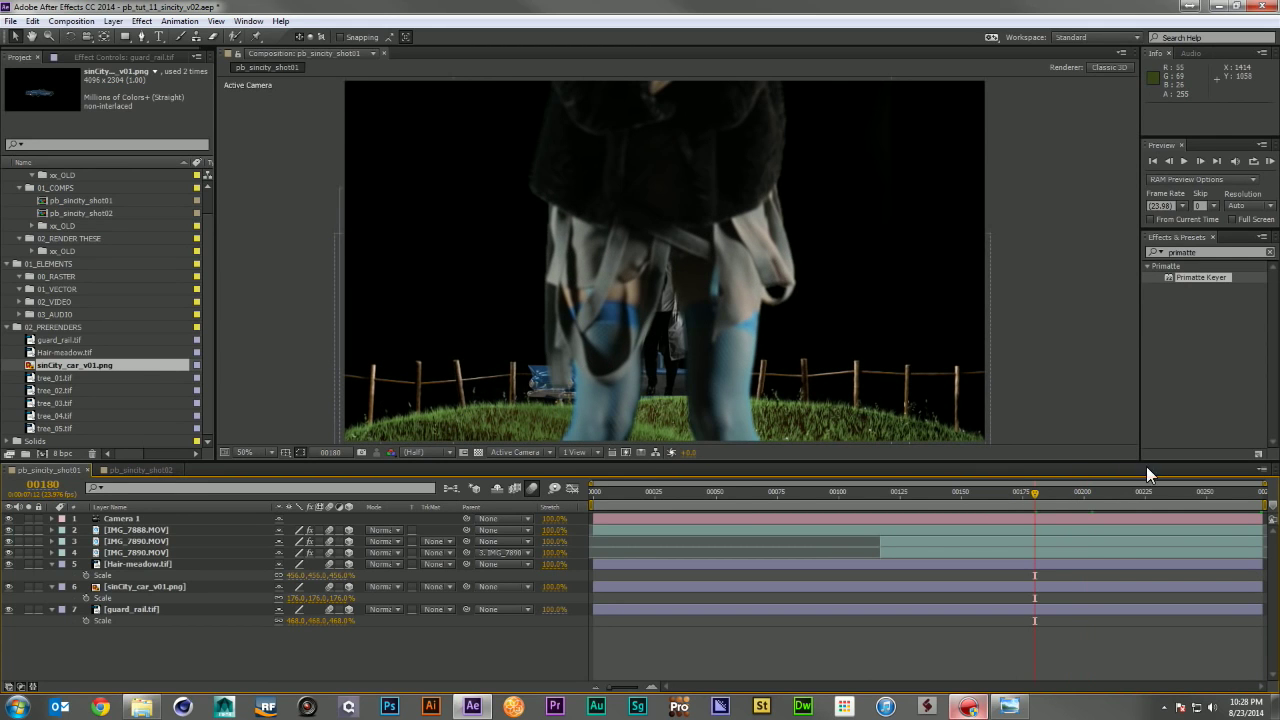
click(1262, 497)
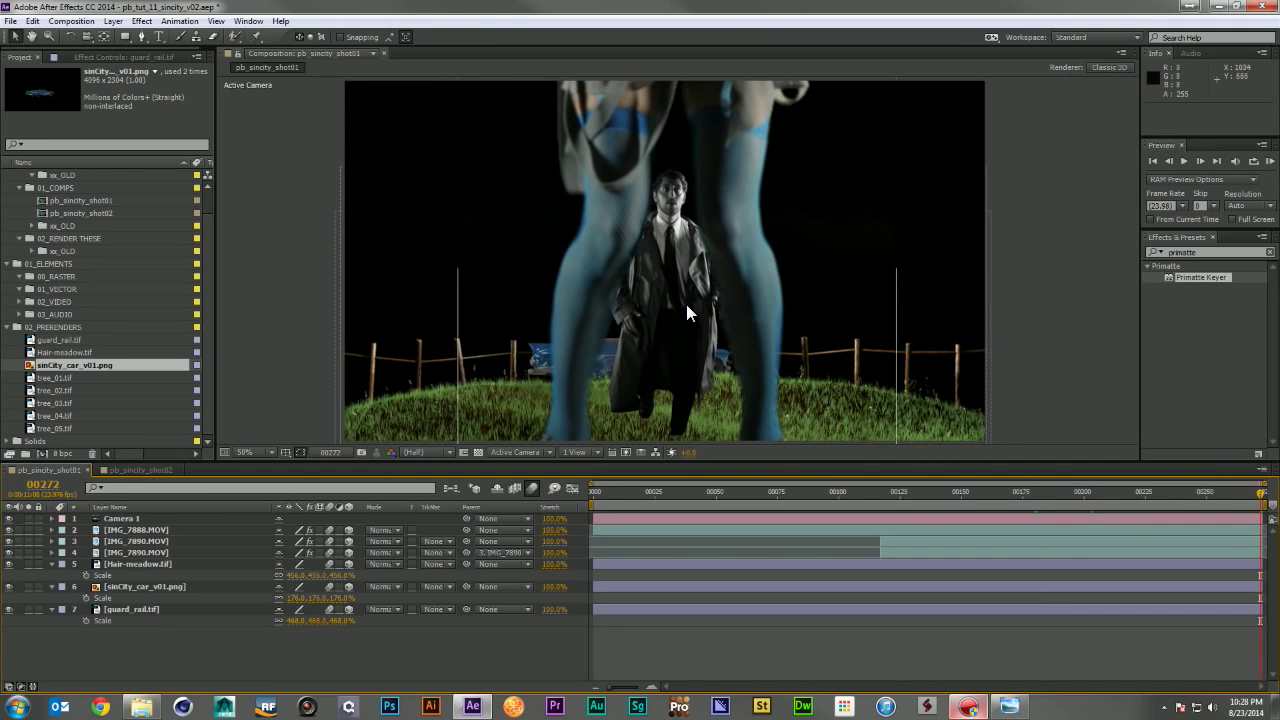
click(180, 541)
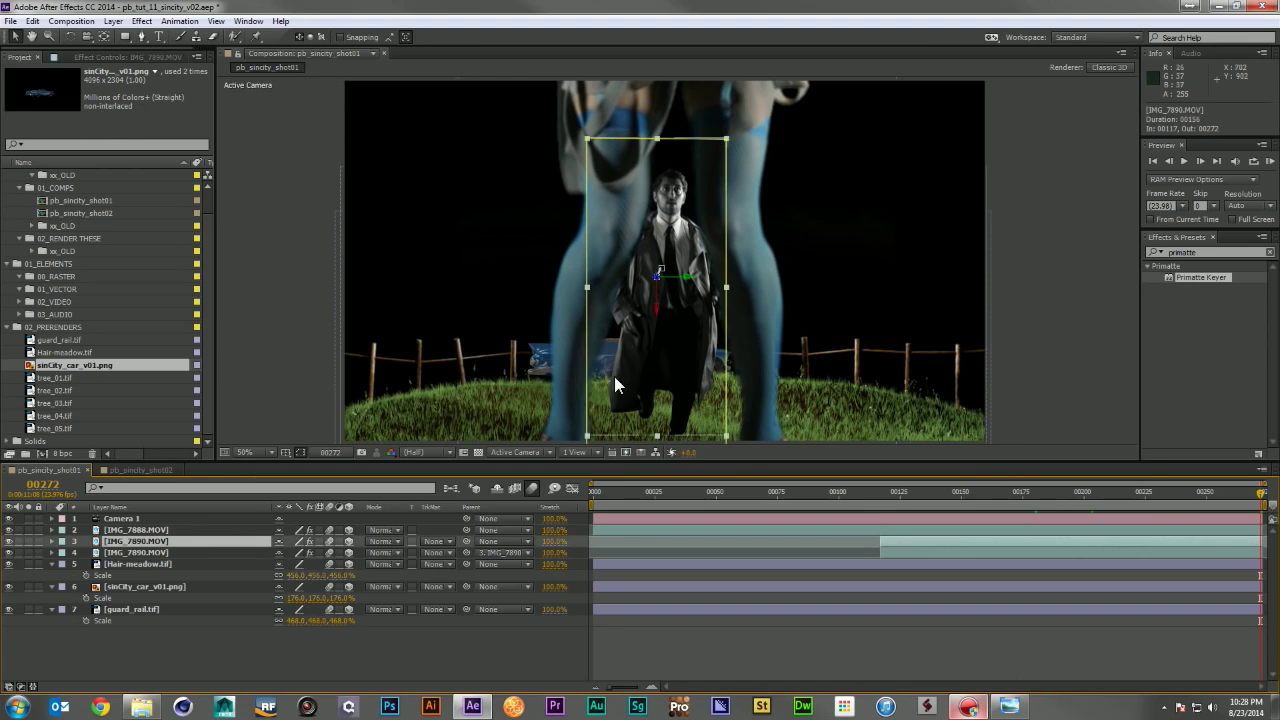
drag(673, 375, 669, 376)
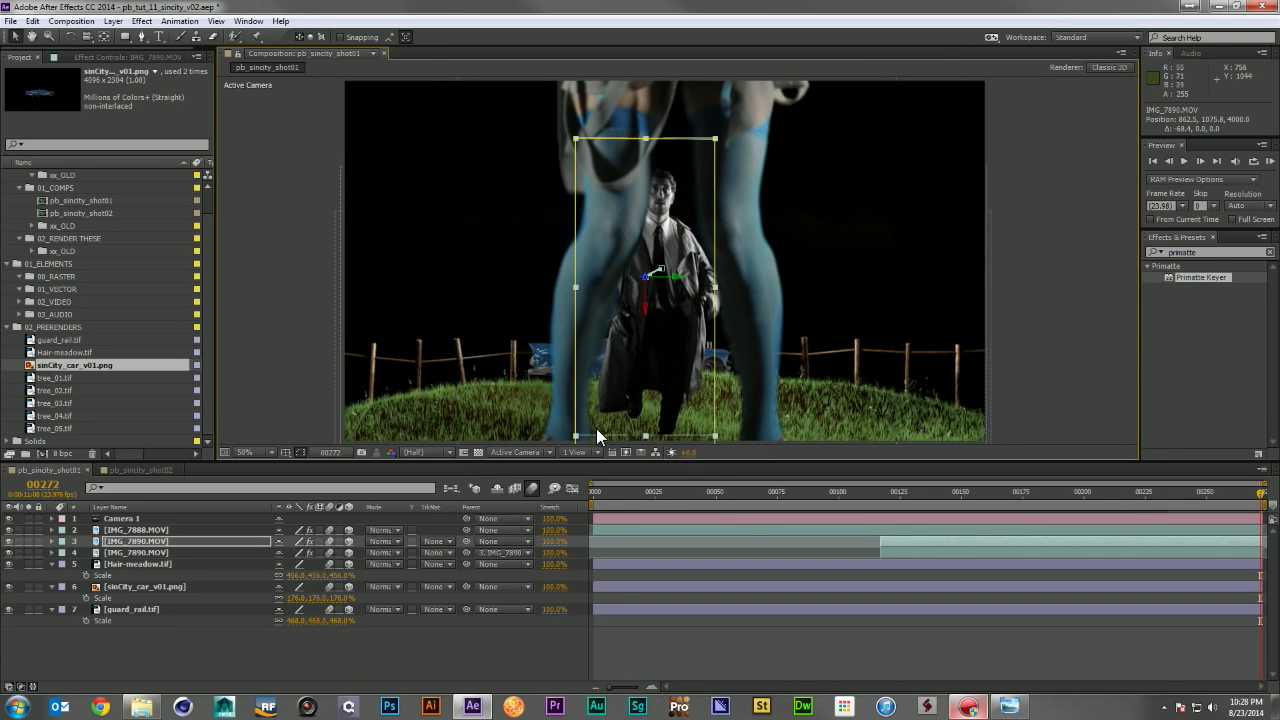
Step: At frame 117, move the upper IMG_7890.MOV layer's starting position to about X 641, Y 2060
click(881, 492)
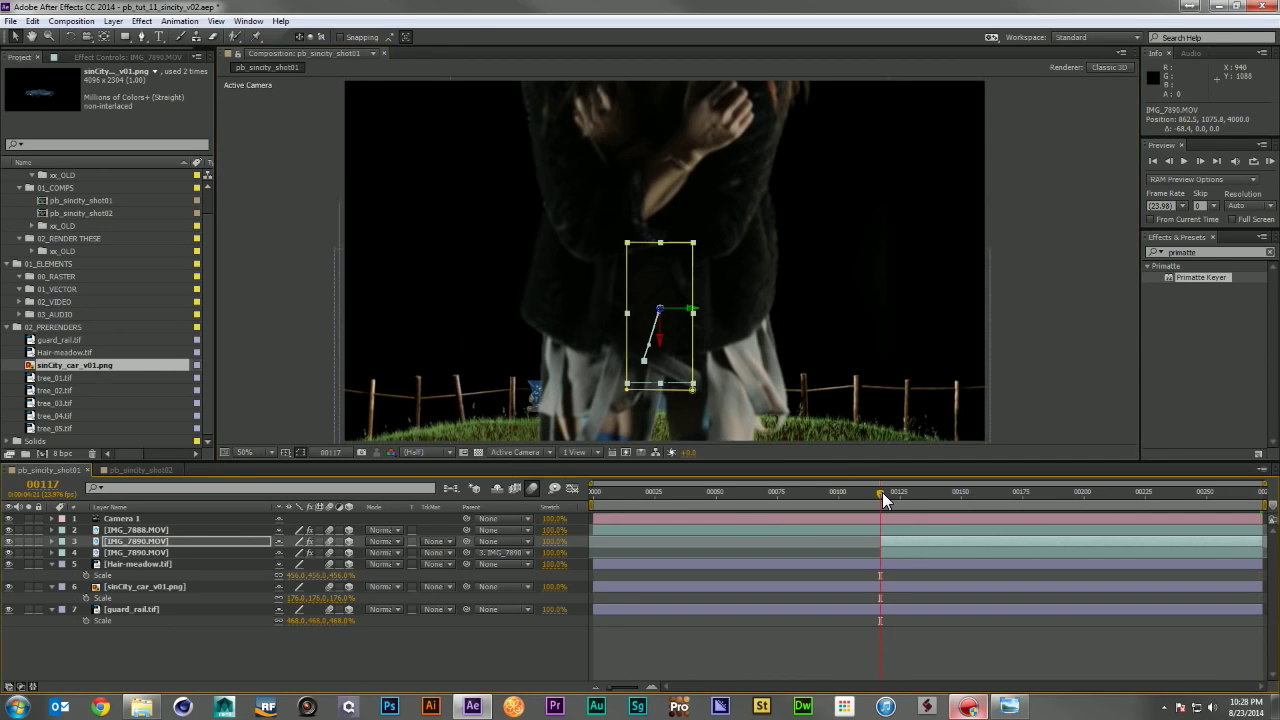
drag(660, 338, 660, 659)
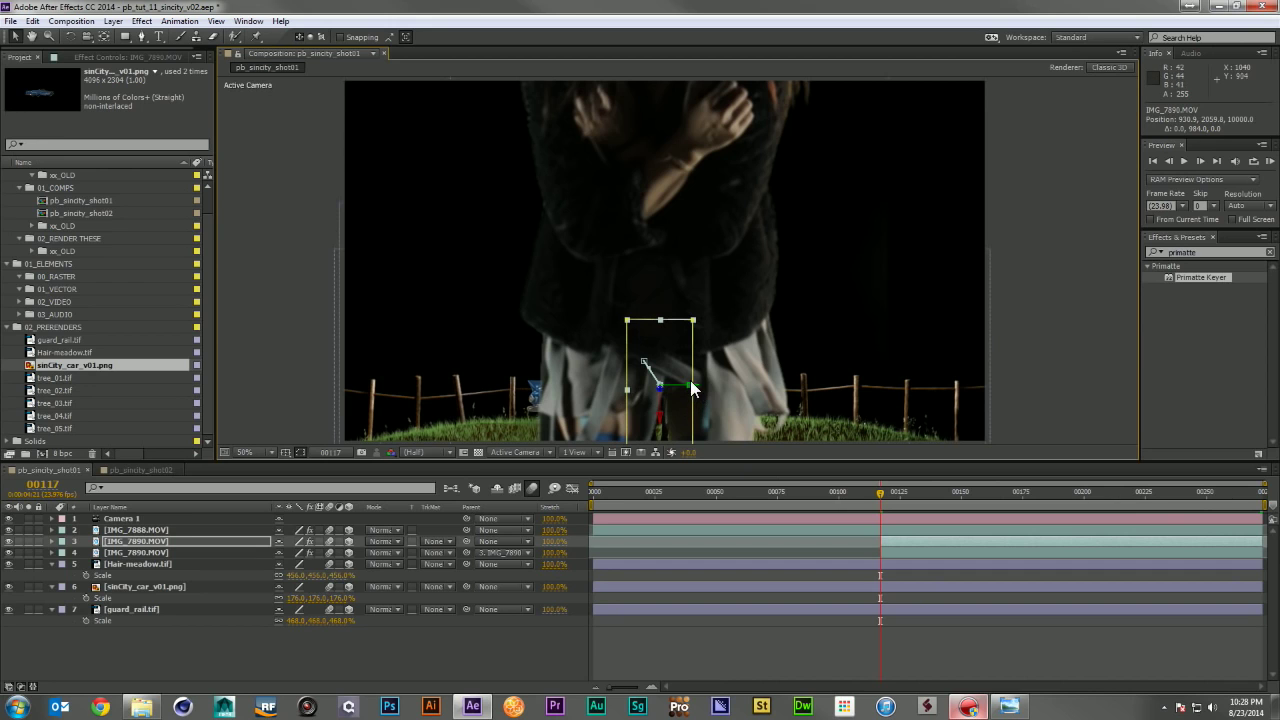
drag(696, 387, 600, 402)
drag(884, 489, 1262, 497)
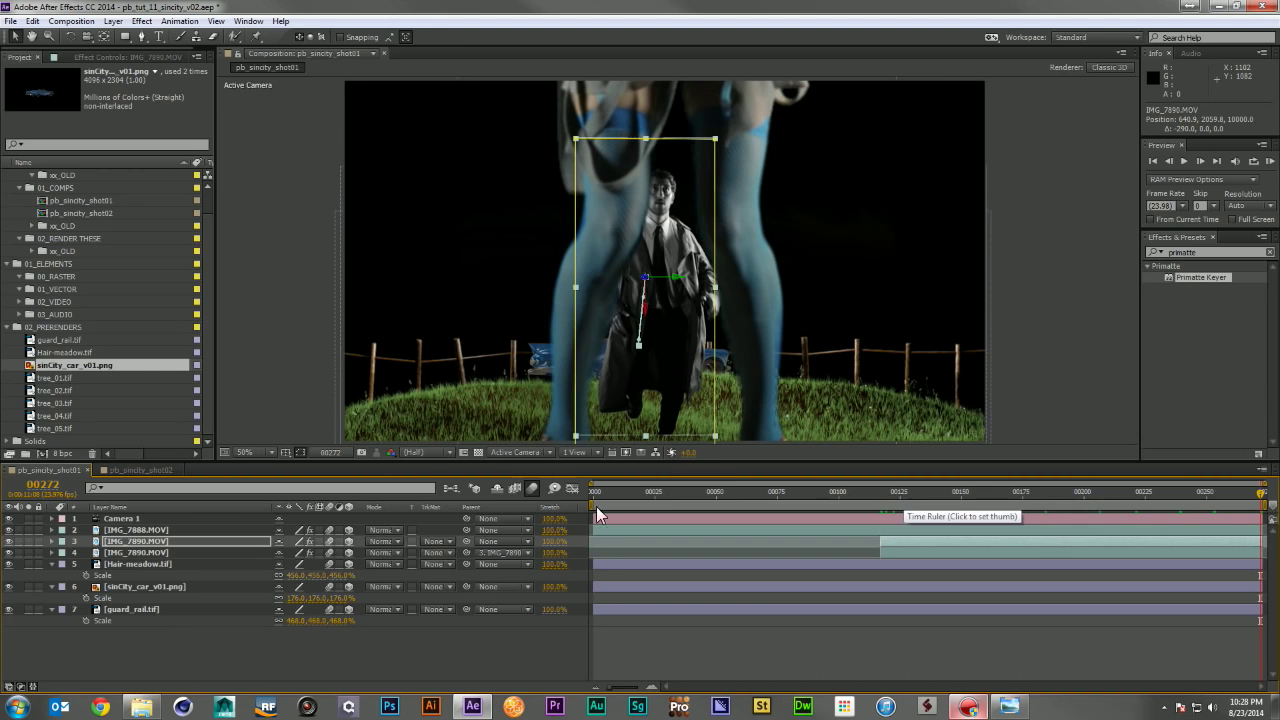
click(432, 638)
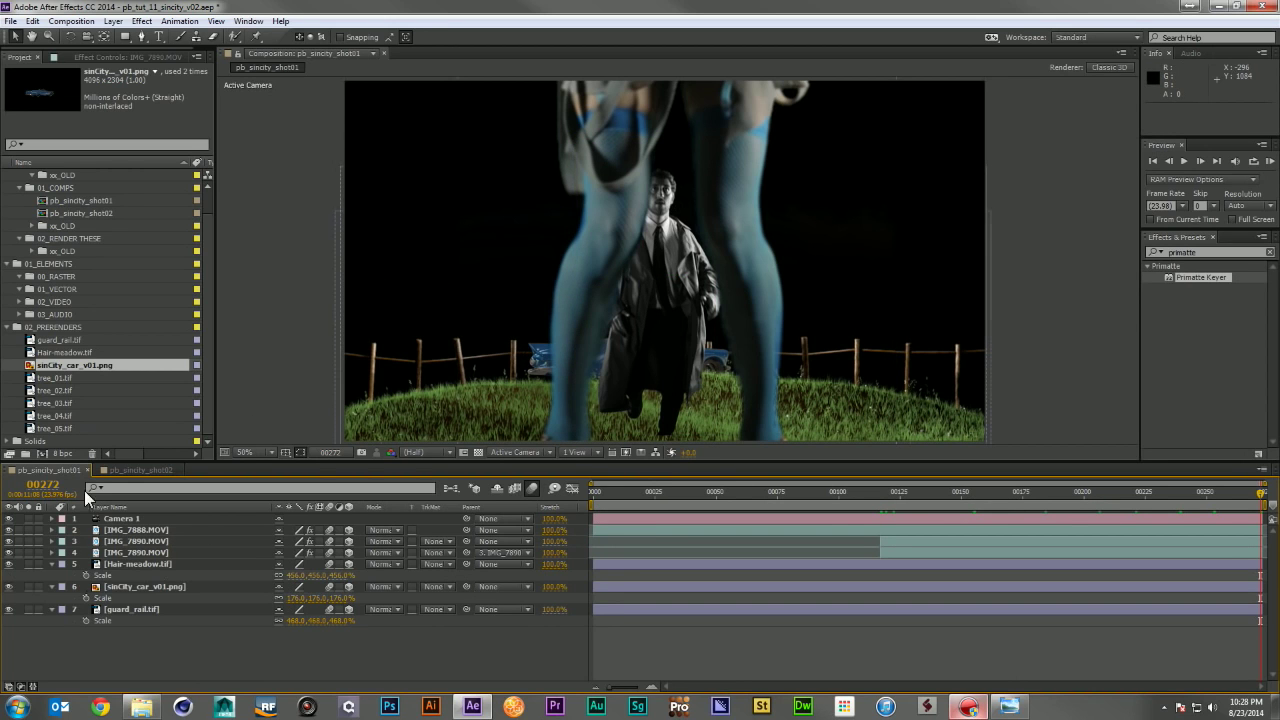
Step: Add the WVHD_FF_2028.mov sky footage from the 02_VIDEO folder as the bottommost layer of the composition
click(51, 587)
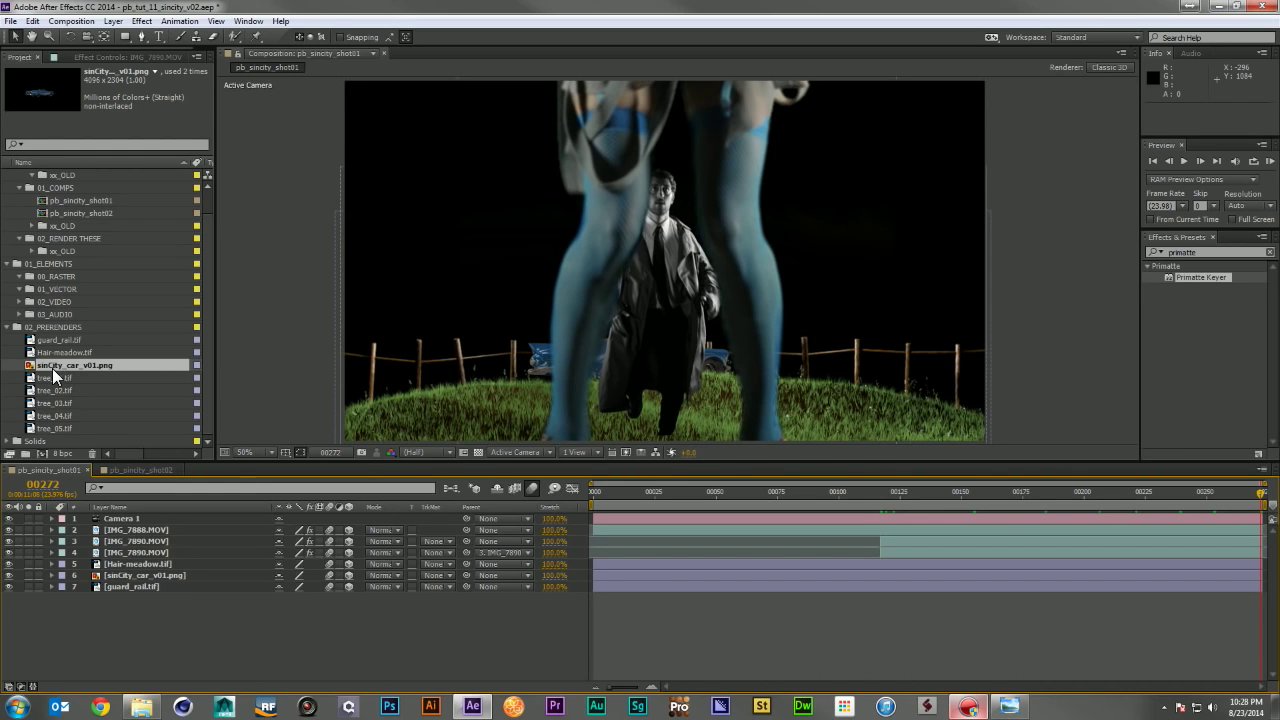
click(18, 301)
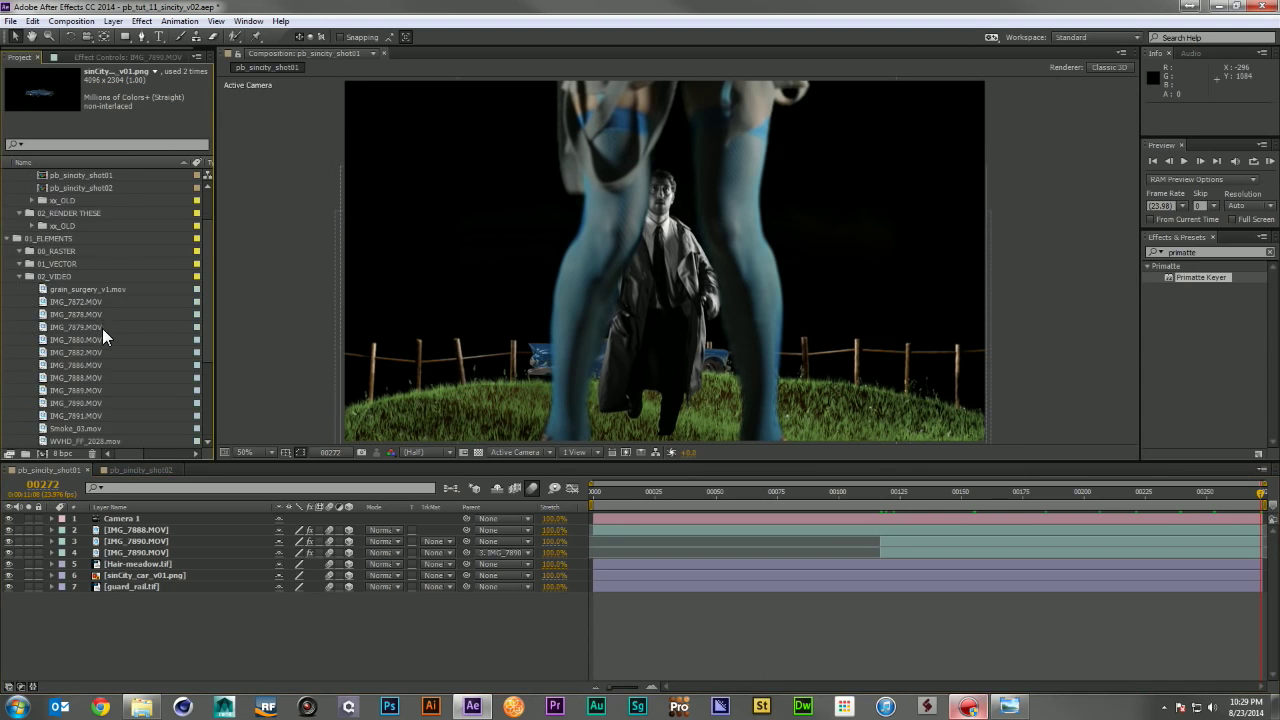
drag(80, 296, 230, 640)
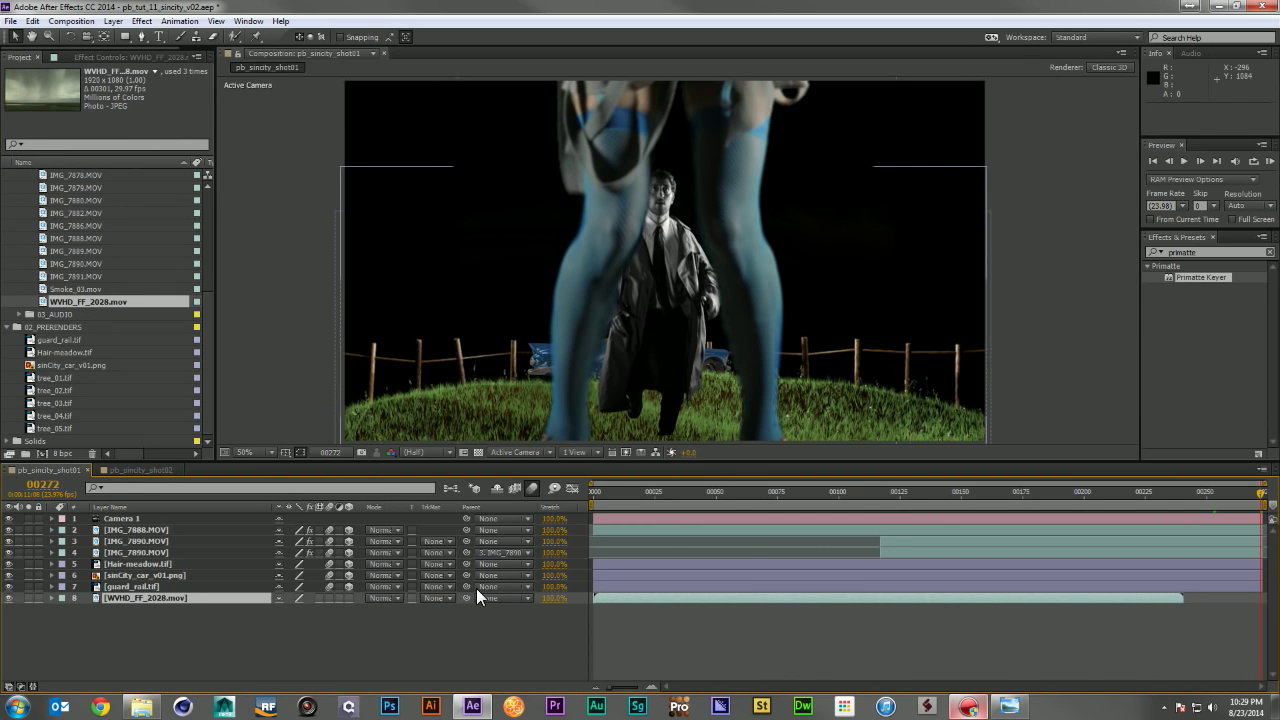
Step: Play through the WVHD_FF_2028.mov source footage to examine how the clouds move
double_click(100, 300)
drag(472, 422, 840, 430)
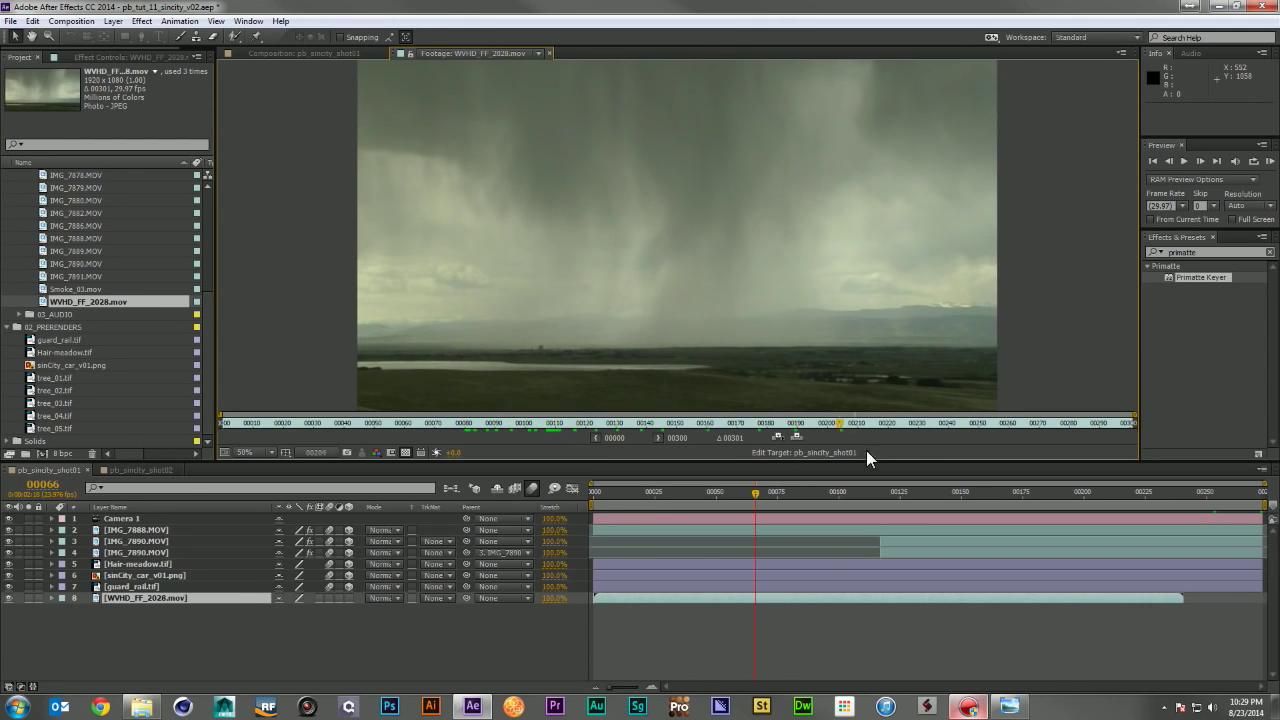
mouse_move(1104, 459)
mouse_down()
mouse_move(246, 464)
mouse_move(738, 454)
mouse_up()
drag(1100, 454, 176, 492)
Step: Make the WVHD_FF_2028.mov layer 3D and time-stretch it to 114% with frame blending so it spans the composition
click(348, 597)
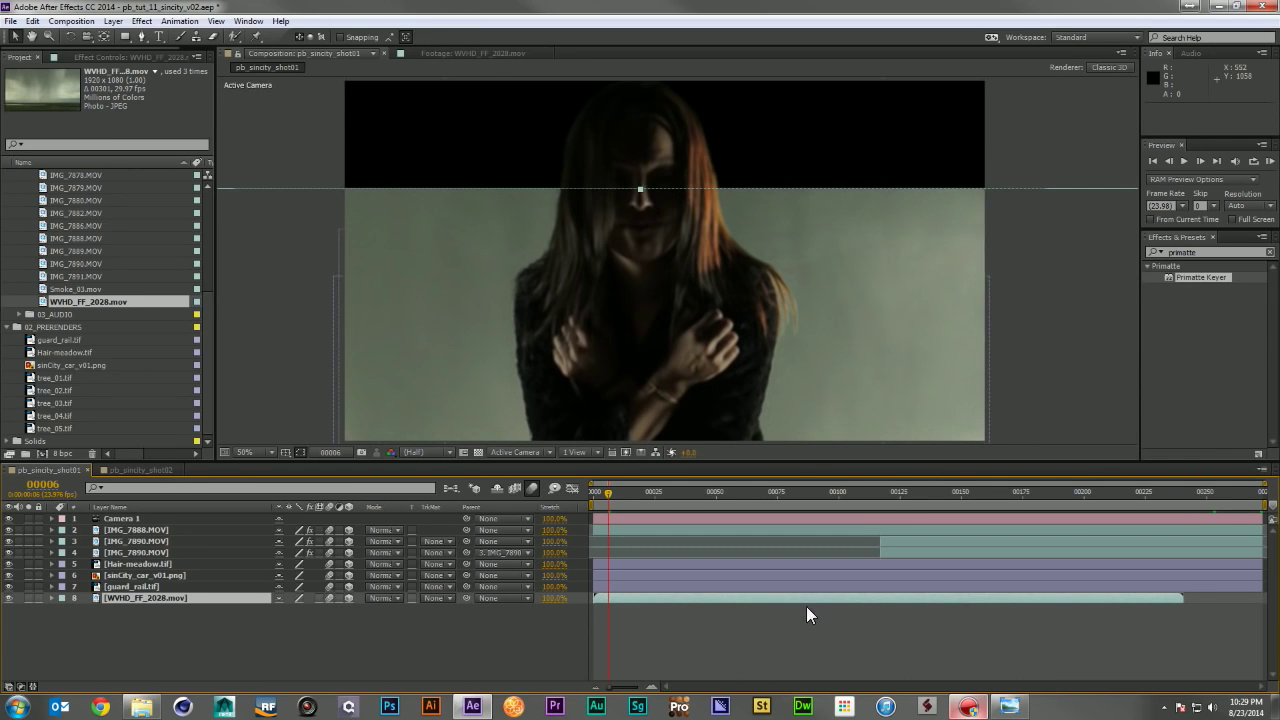
drag(553, 599, 574, 618)
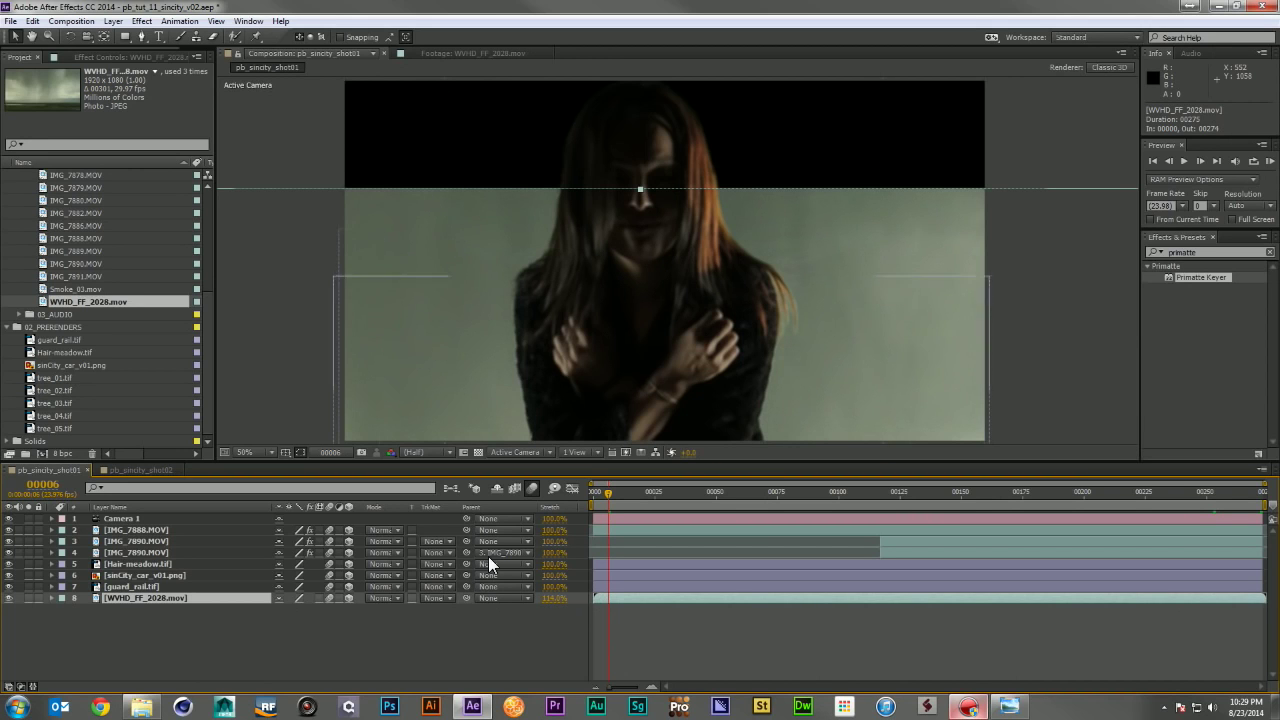
click(319, 597)
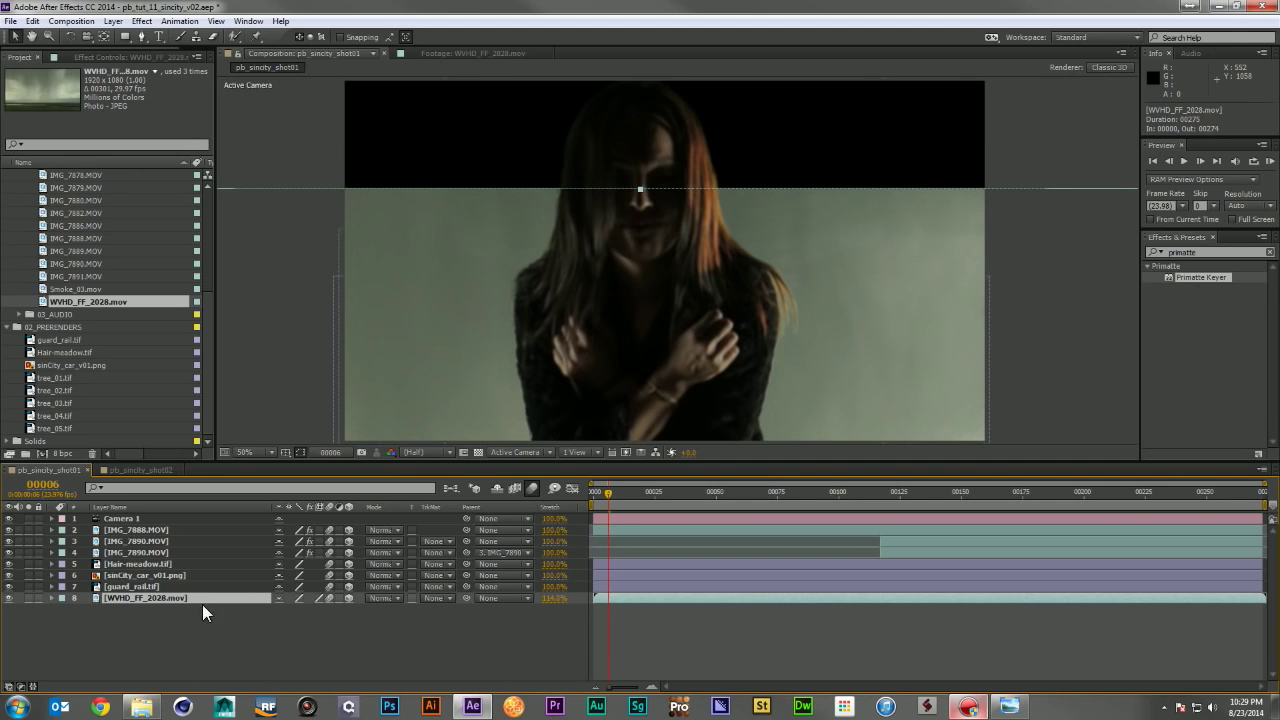
Step: Set the WVHD_FF_2028.mov layer's Z position to 15000, judging it at the last frame
key(s)
click(1255, 495)
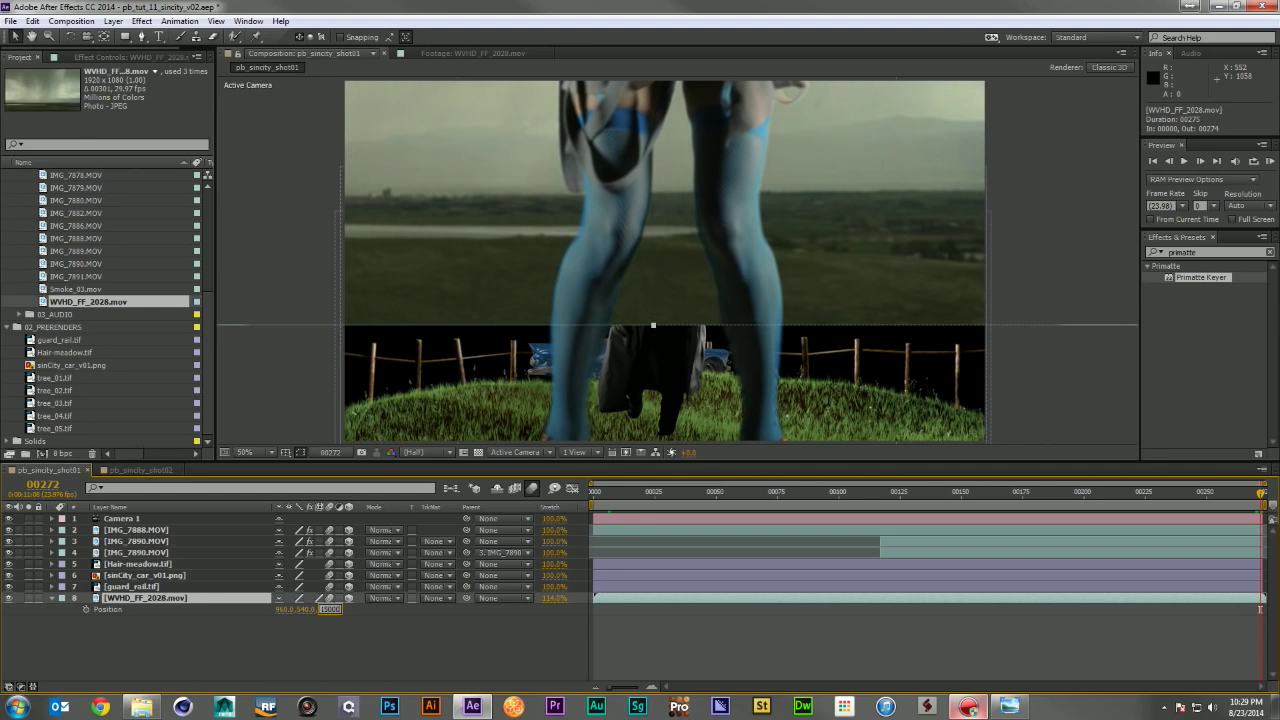
key(Return)
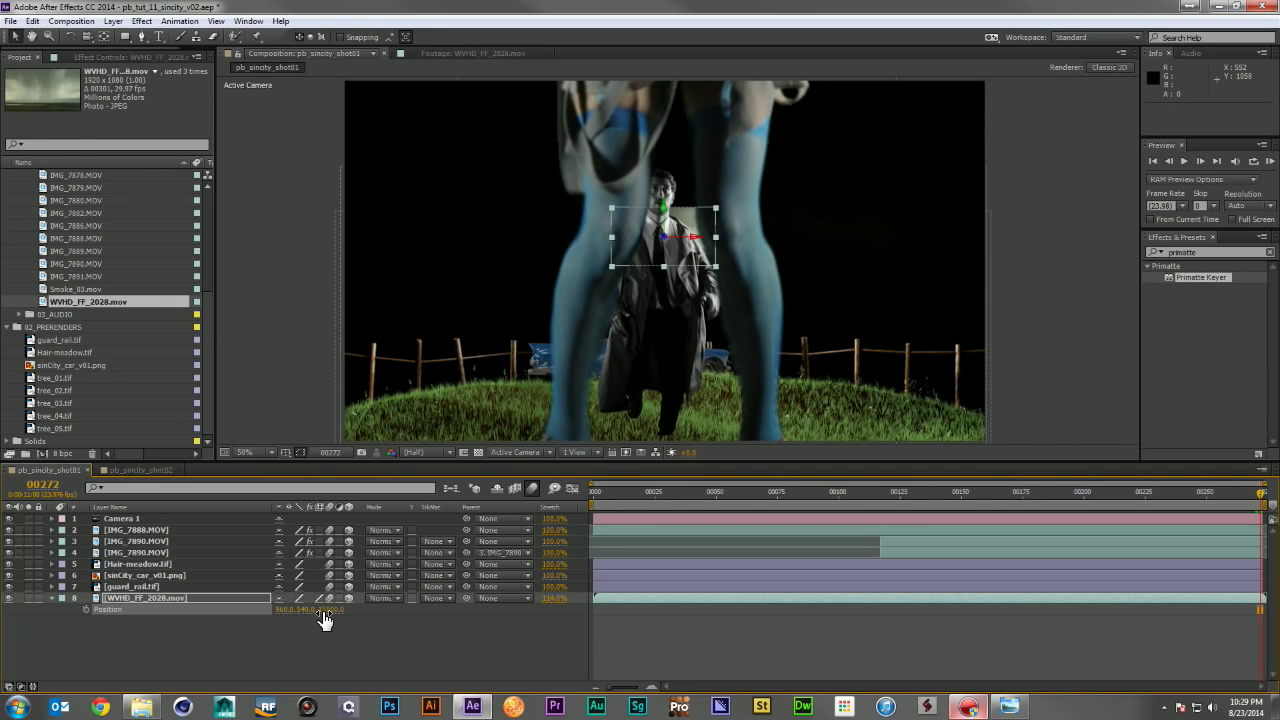
Step: Scale the WVHD_FF_2028.mov sky layer up to 705% so it fills the frame at both ends of the shot
key(s)
drag(340, 609, 689, 609)
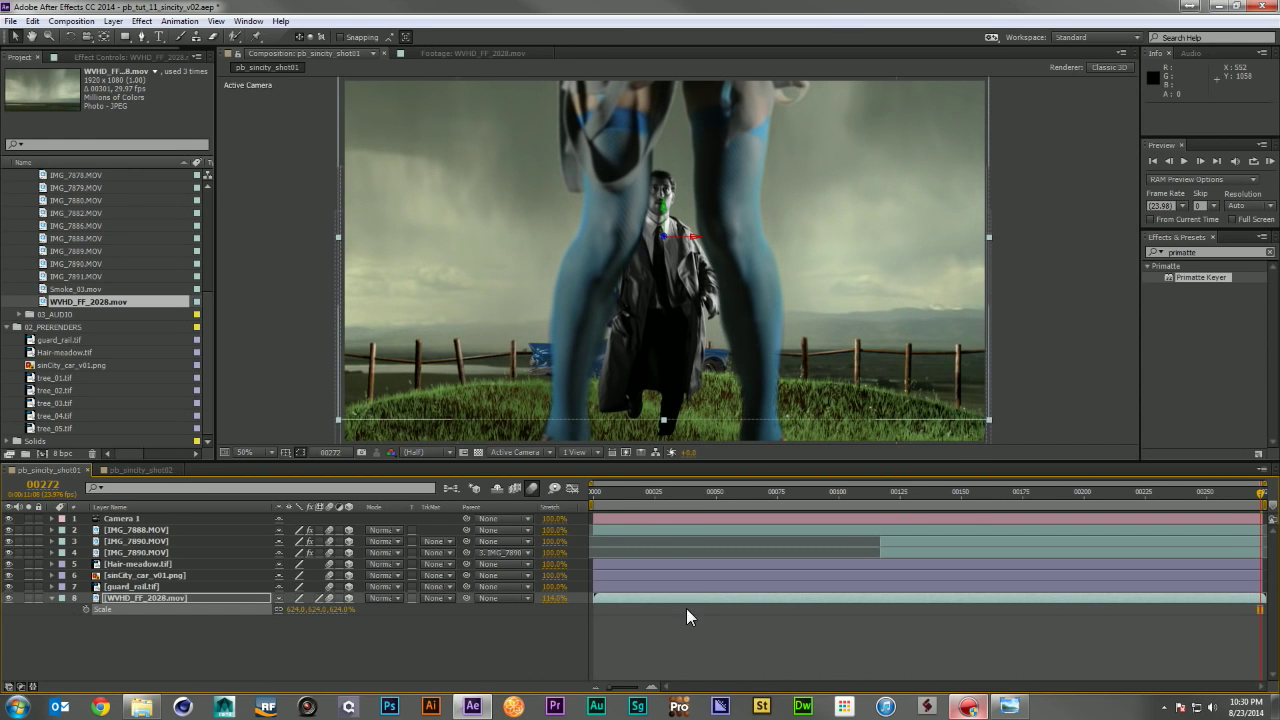
click(590, 496)
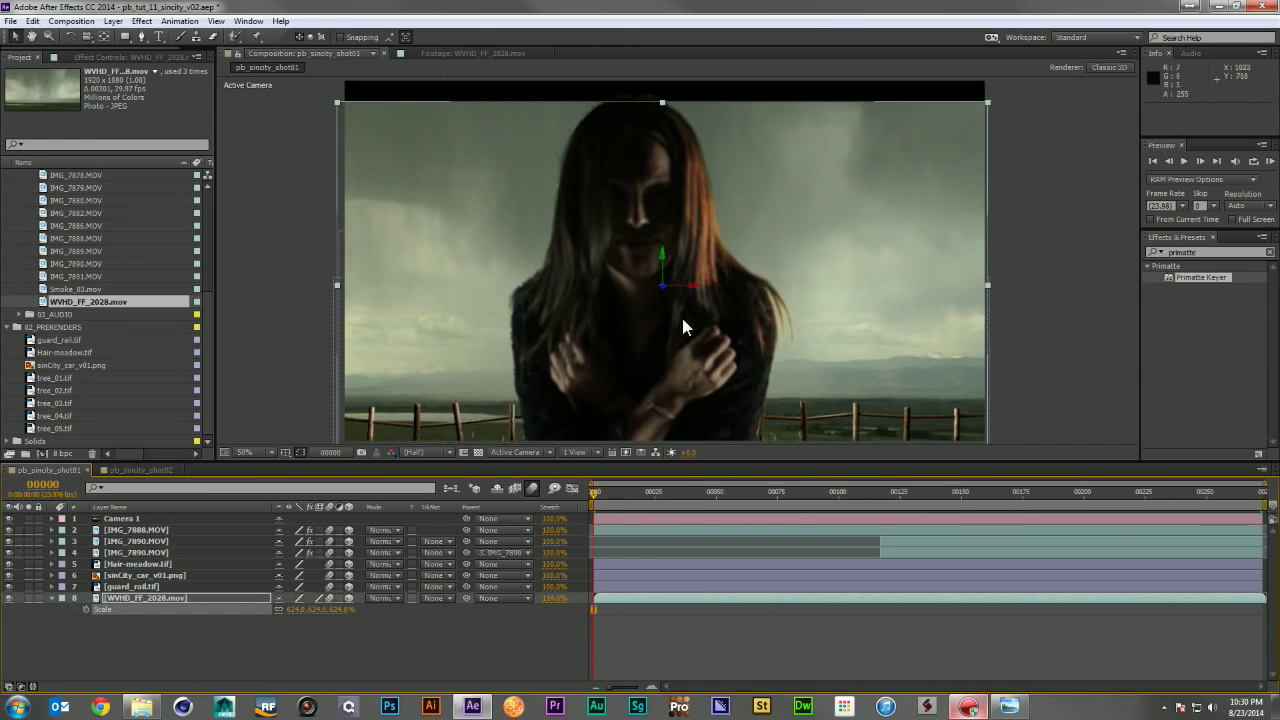
drag(340, 609, 429, 643)
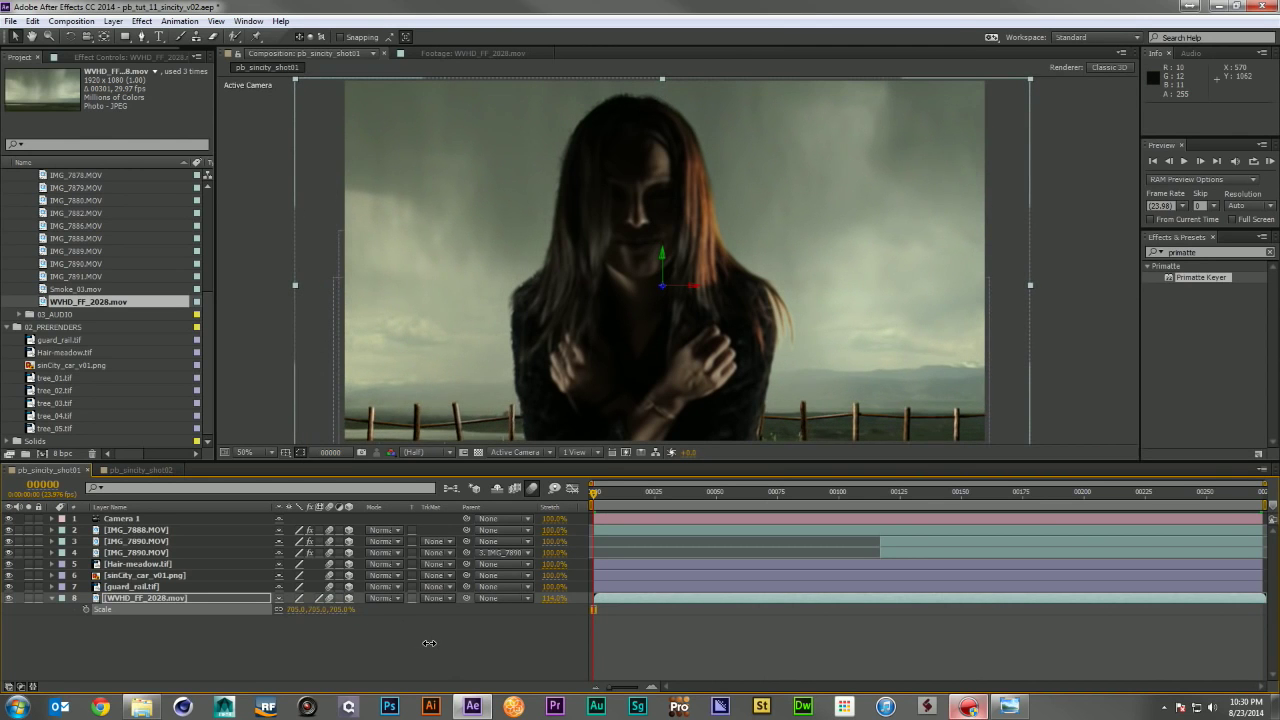
Step: Review the shot from start to end to check the sky's coverage and the camera reveal
click(1263, 496)
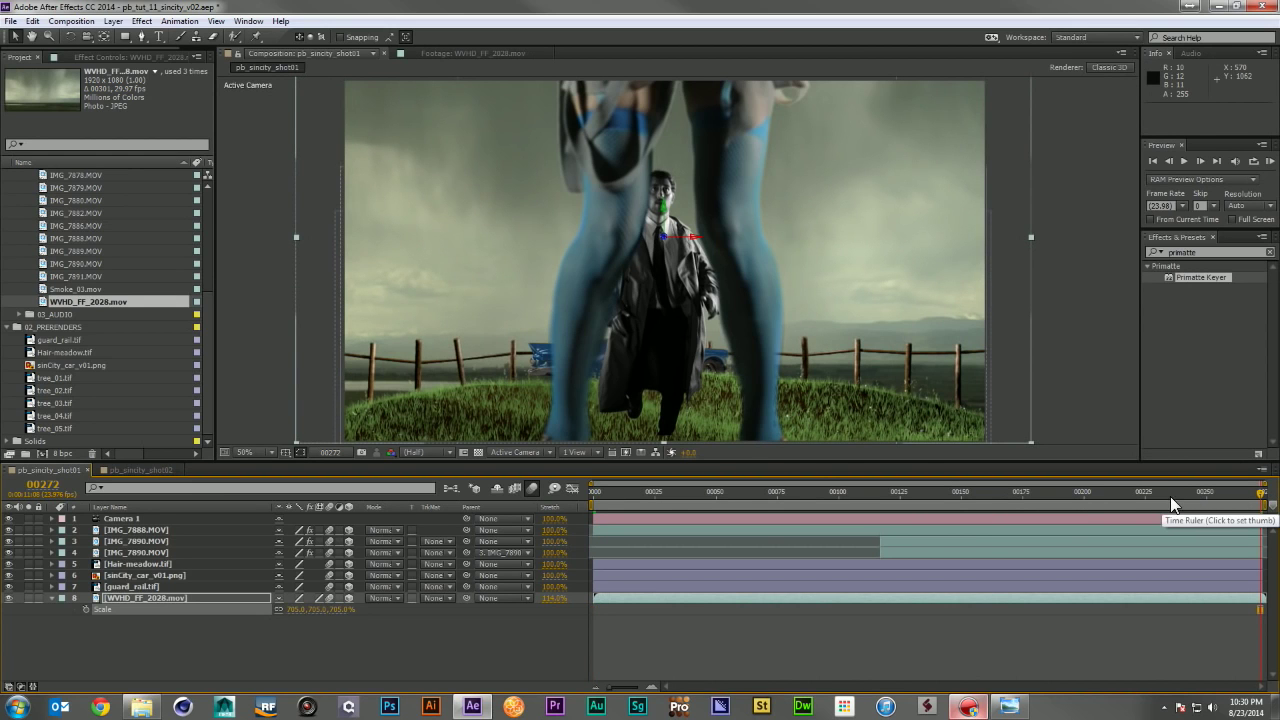
drag(1150, 490, 522, 530)
click(498, 650)
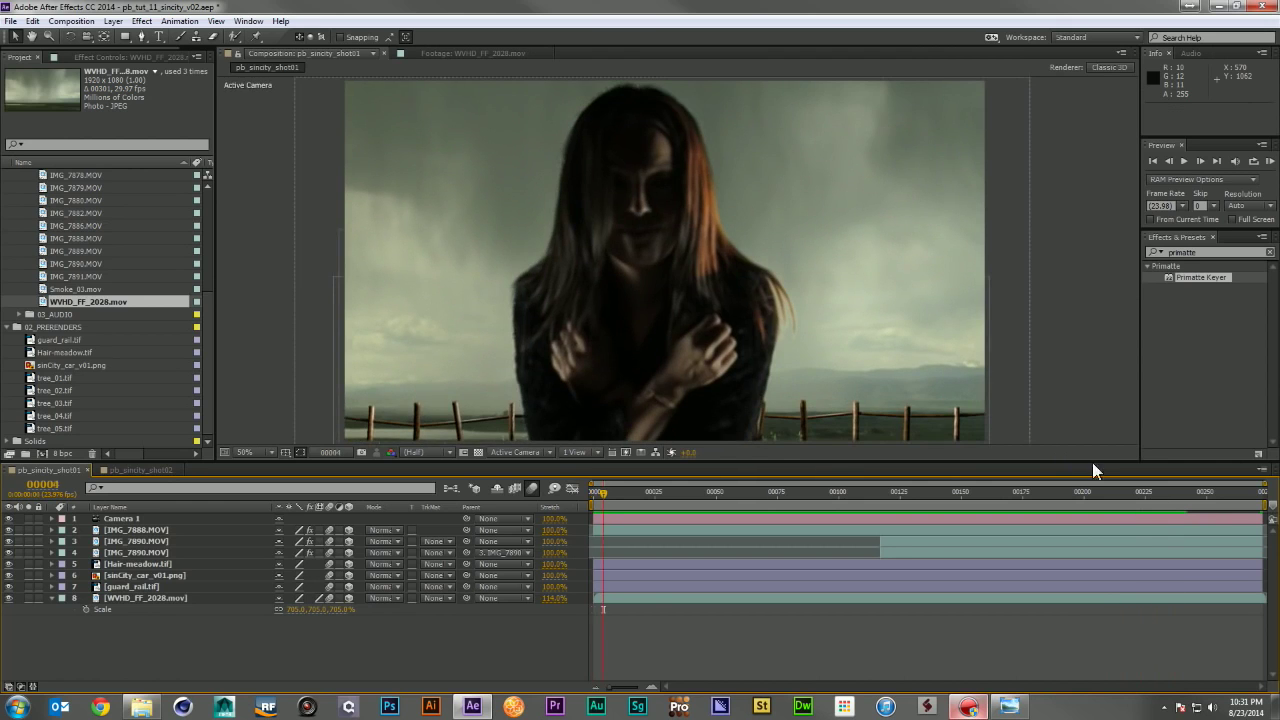
Step: At the last frame, push Camera 1 in and lower it to about 984, 1091, -715, framing the walking man between the legs
click(1270, 493)
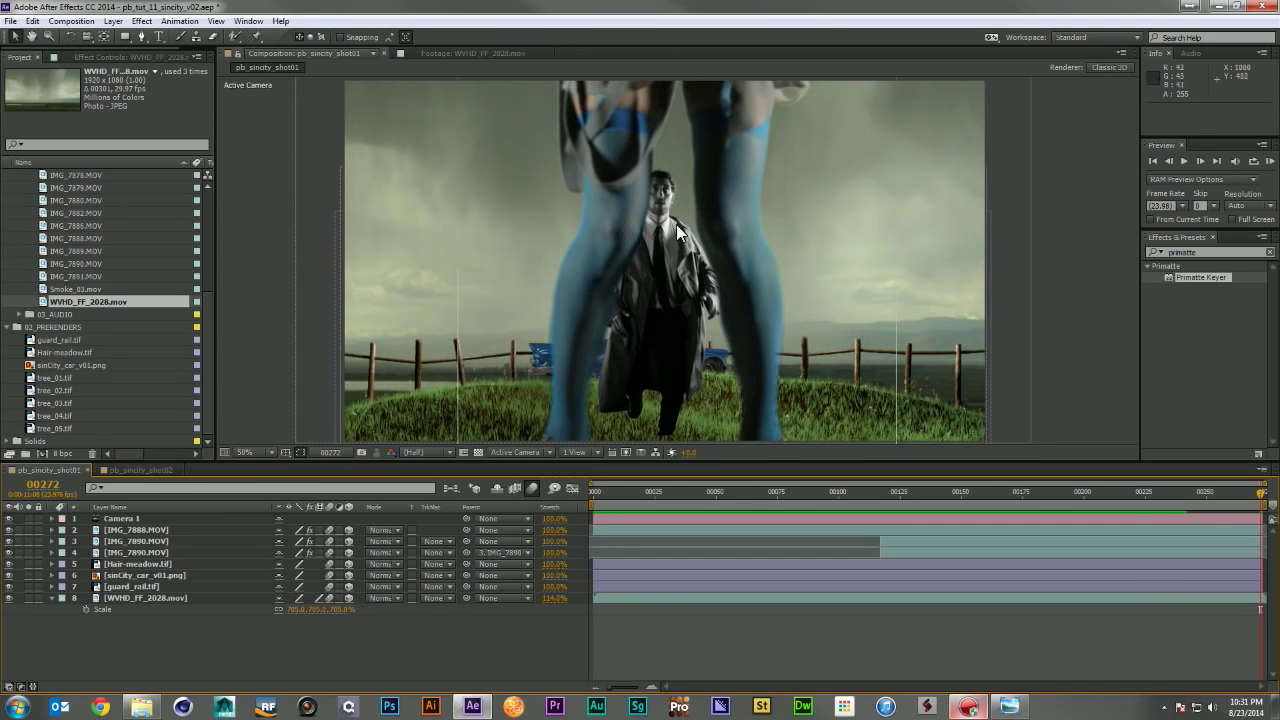
click(156, 518)
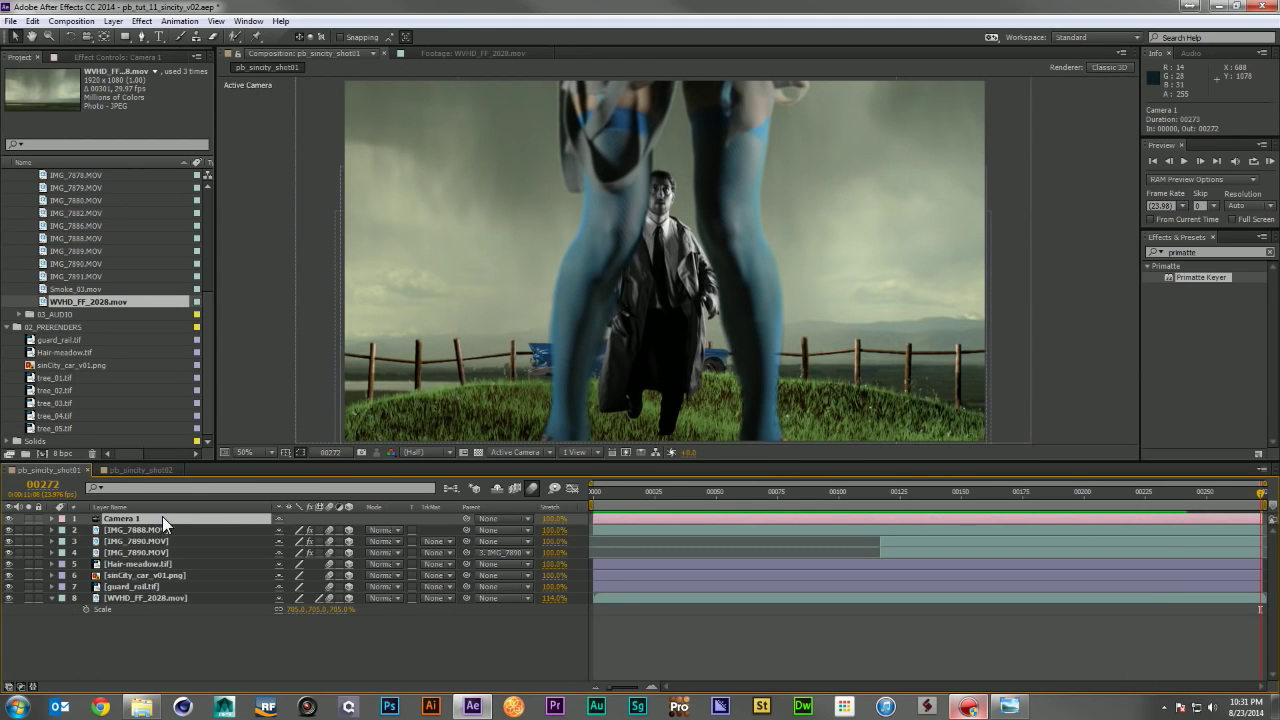
key(c)
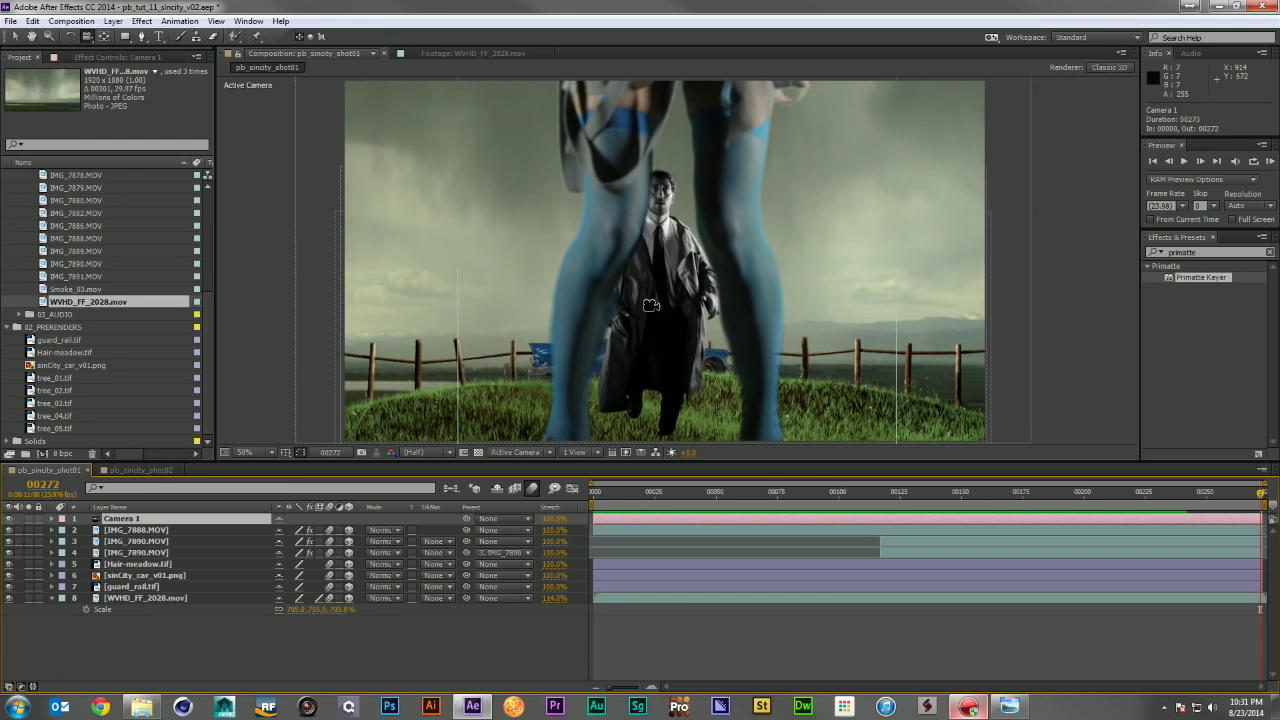
drag(651, 305, 934, 378)
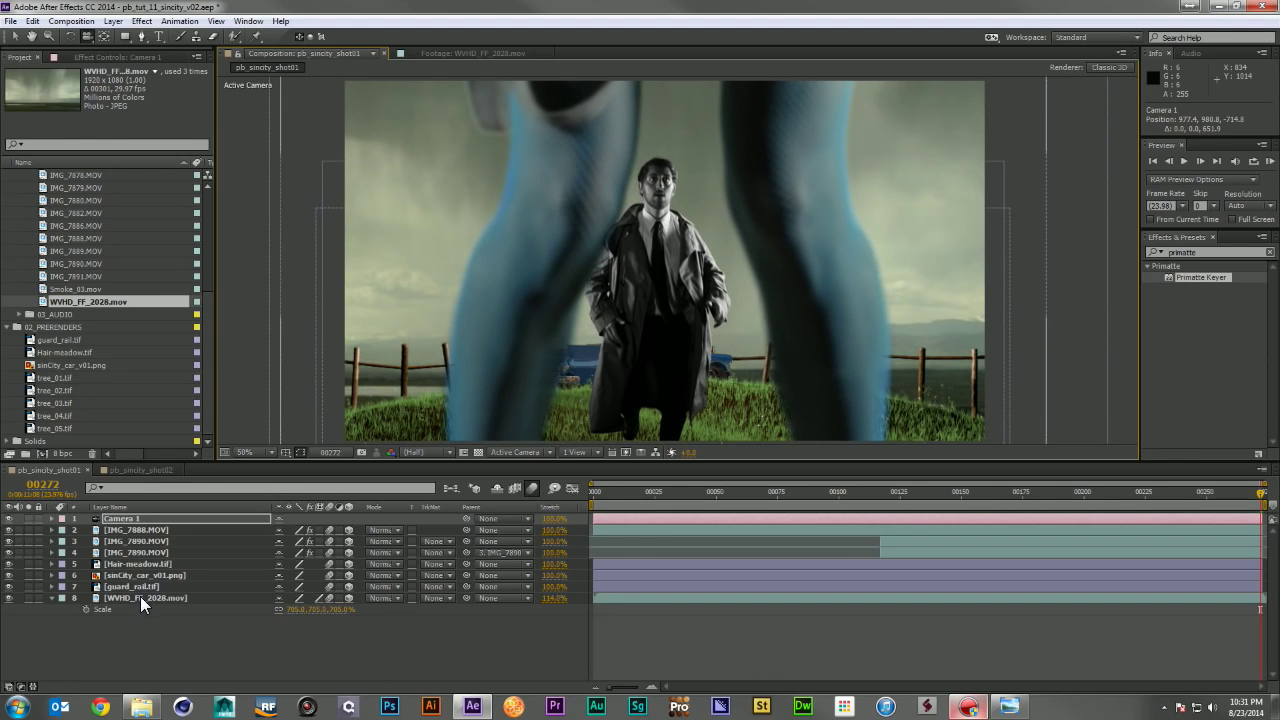
drag(667, 391, 658, 254)
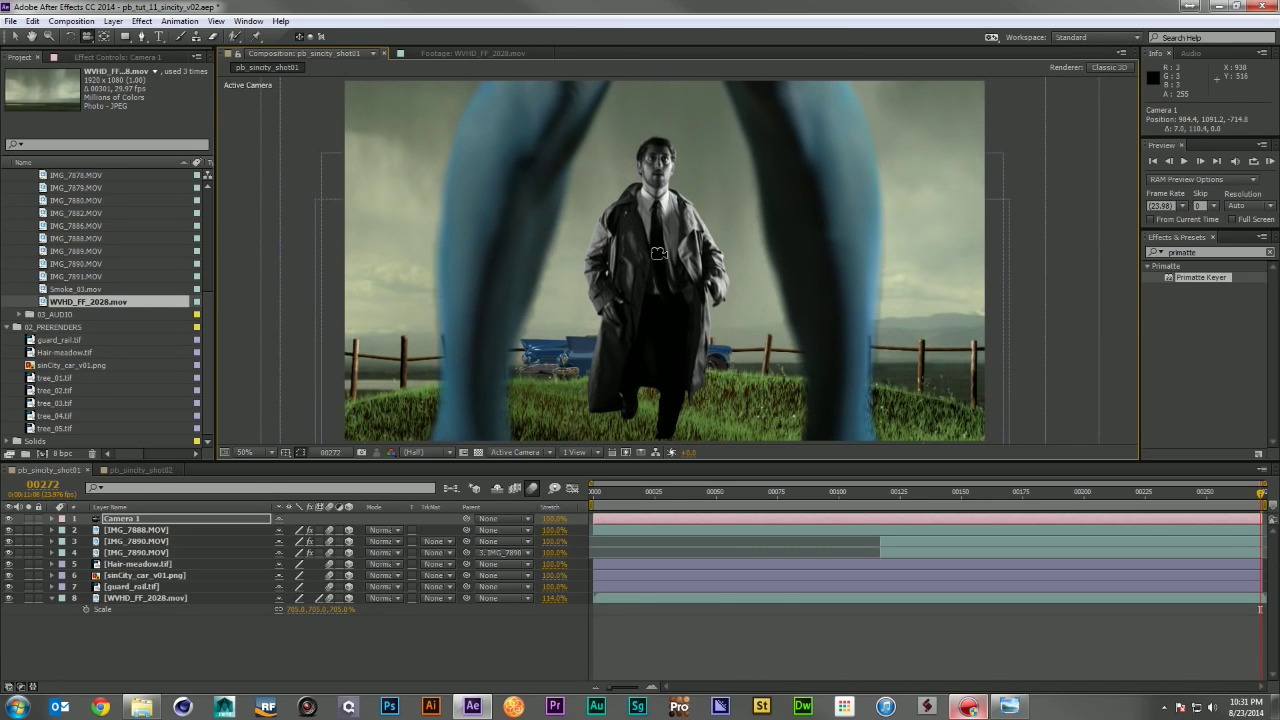
Step: Shift the sinCity_car_v01.png layer to X about 1068 so the car shows on both sides of the man, and check the shot's start
click(132, 575)
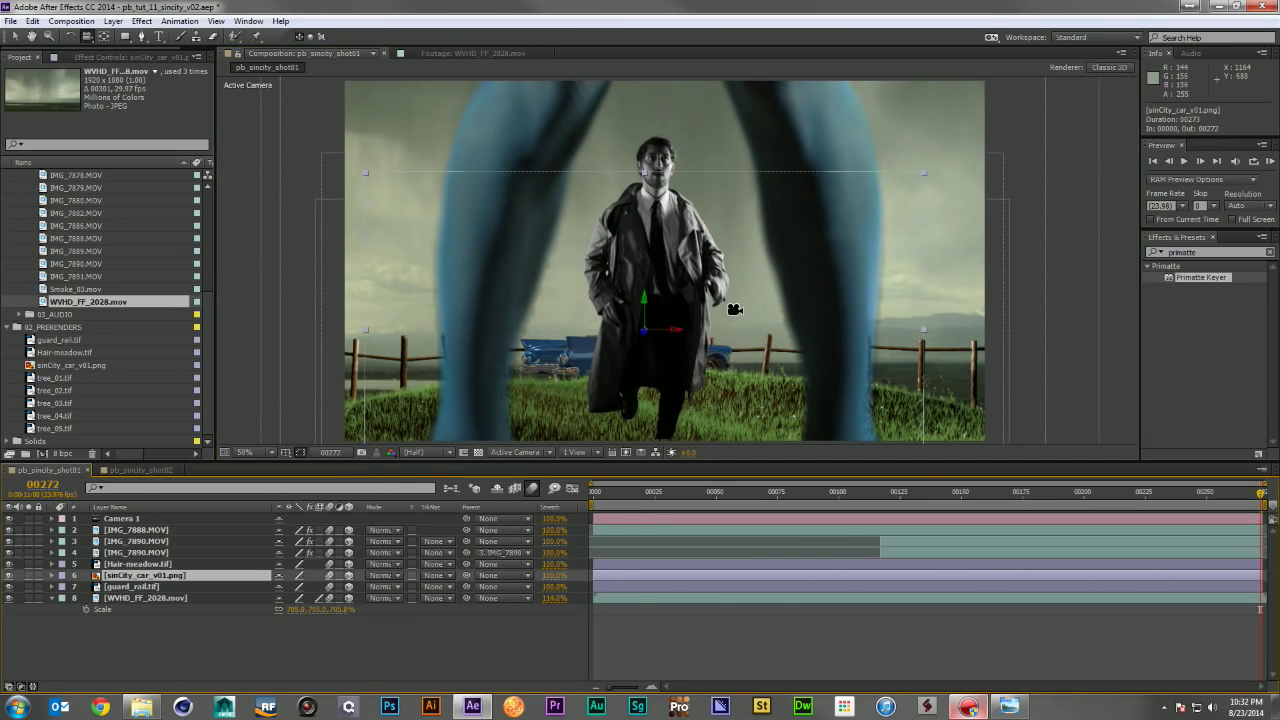
drag(672, 330, 700, 331)
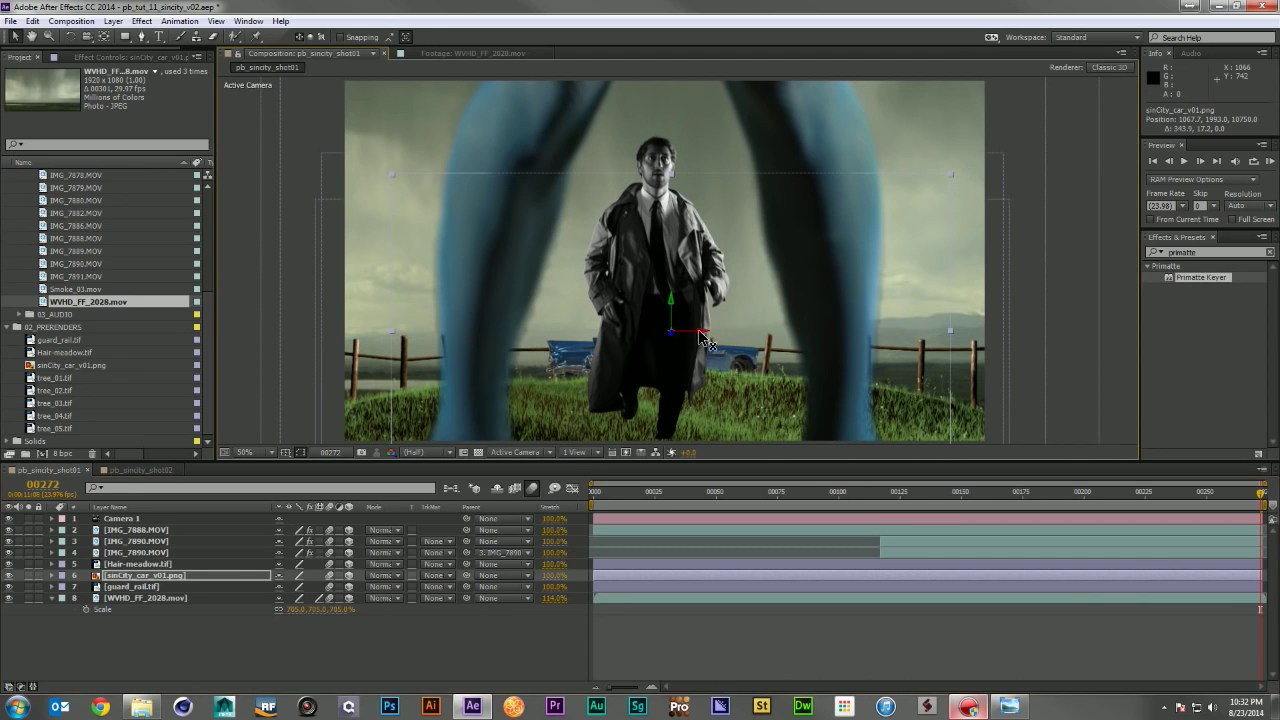
click(1062, 624)
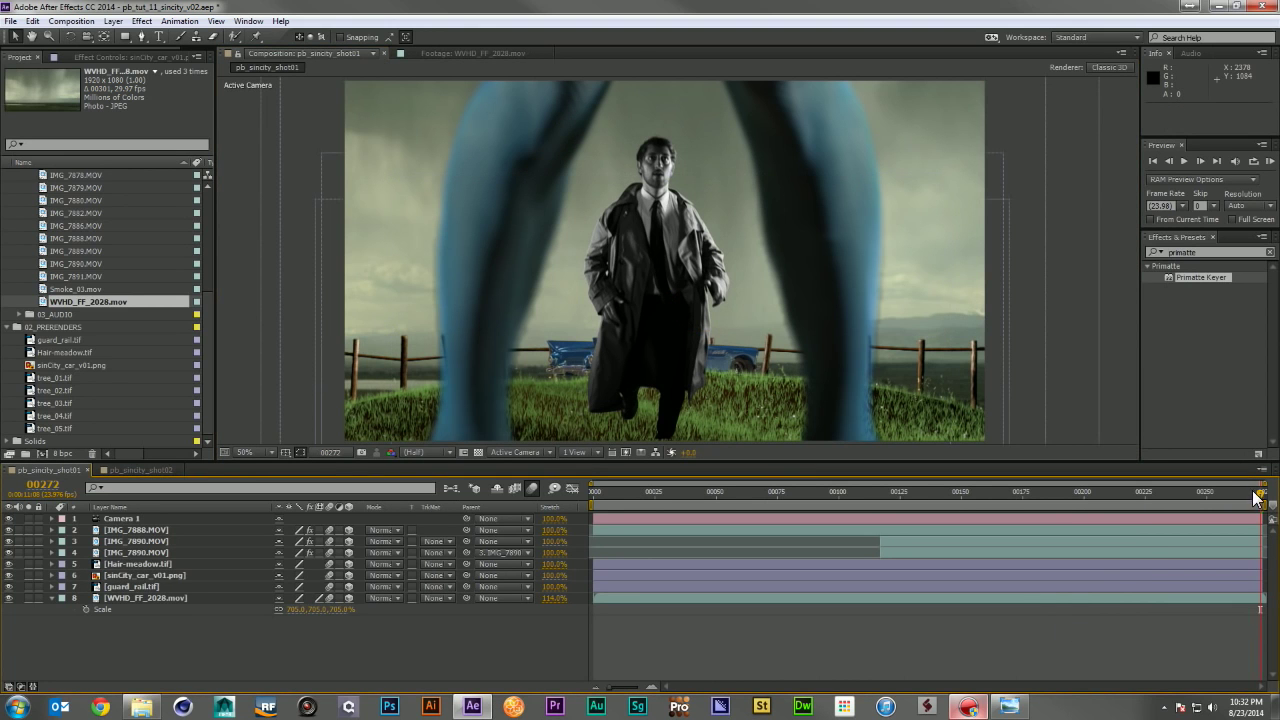
drag(1188, 500, 520, 526)
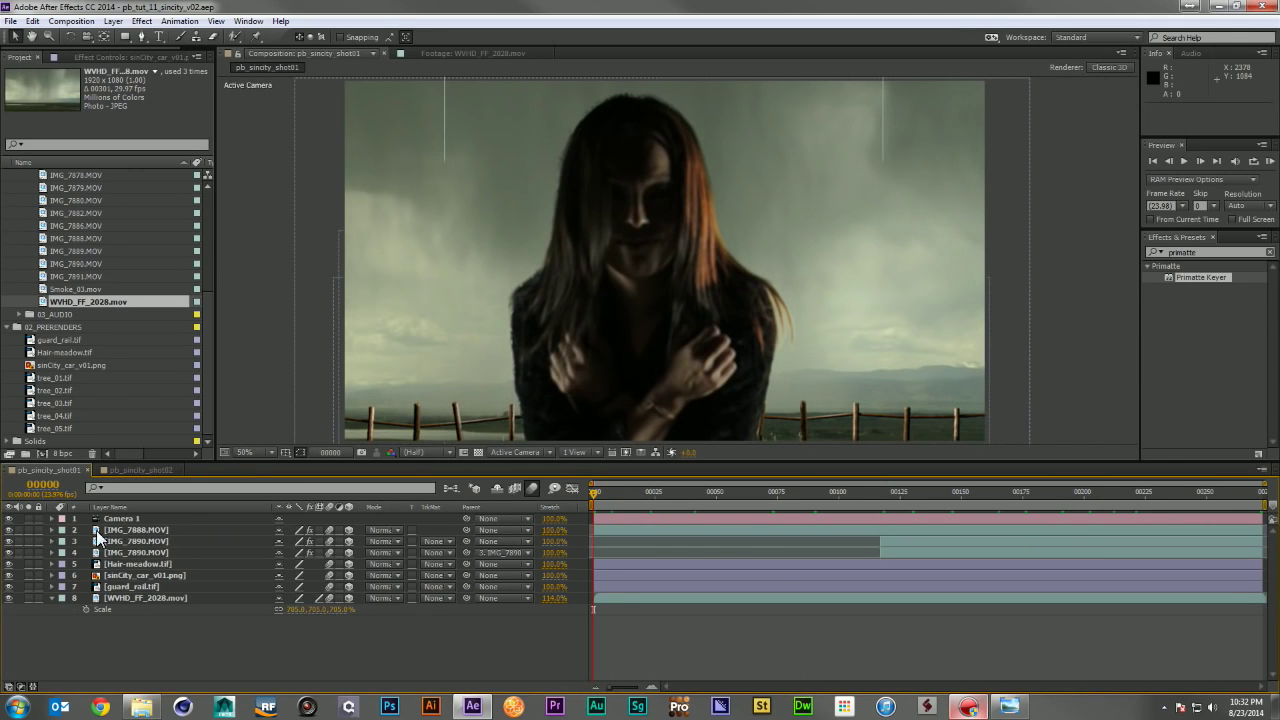
Step: Add tree_01.tif just above the sky layer, make it 3D and set its Z position to 12500 at the last frame
click(50, 597)
click(1262, 495)
drag(44, 377, 136, 592)
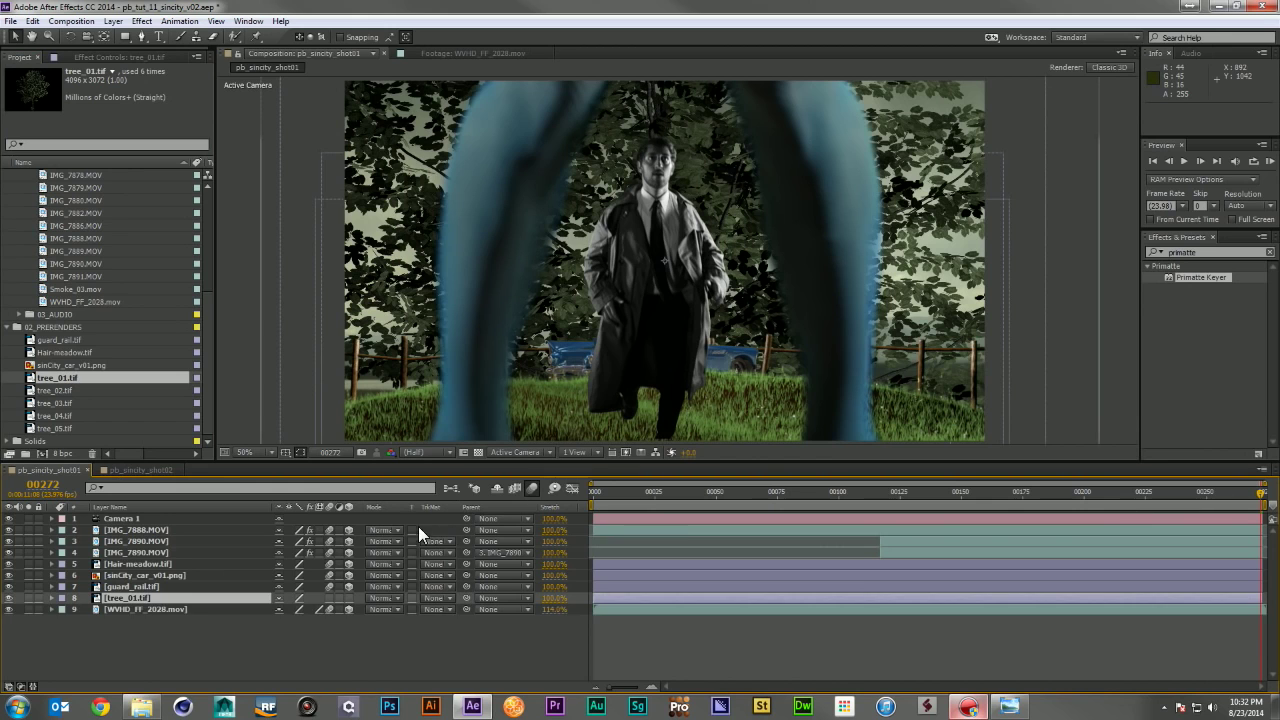
key(s)
click(349, 598)
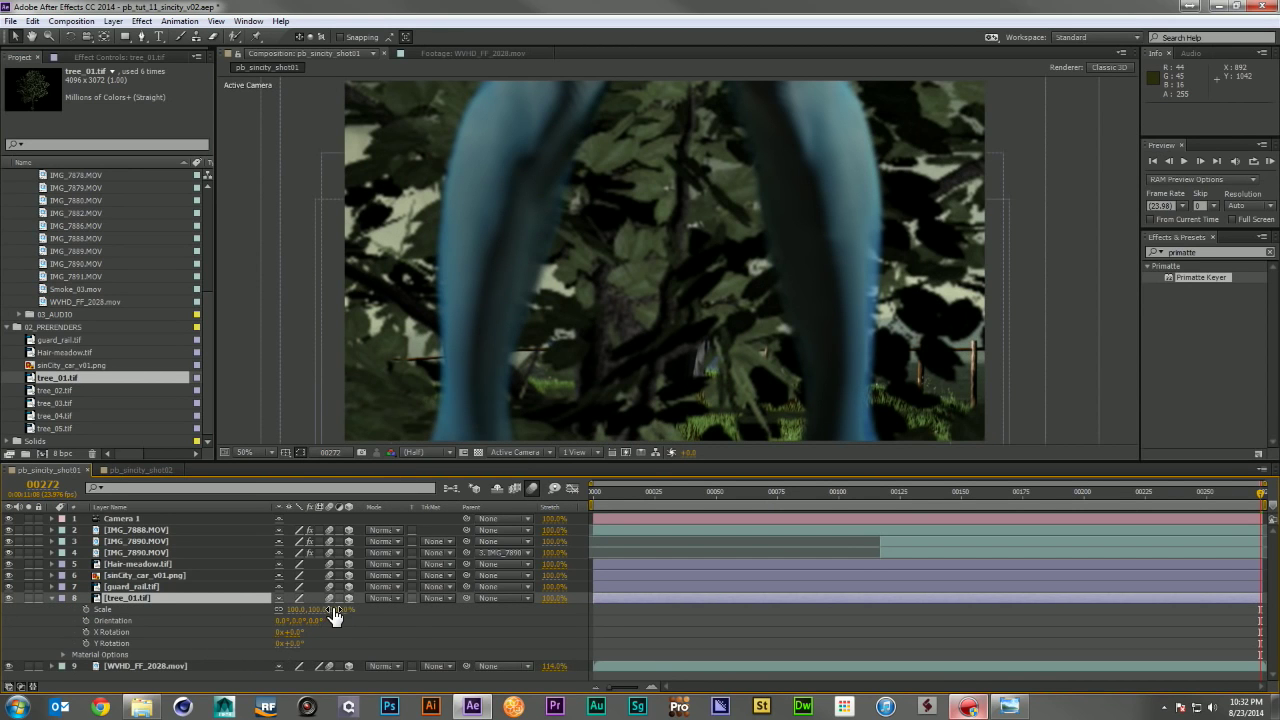
key(p)
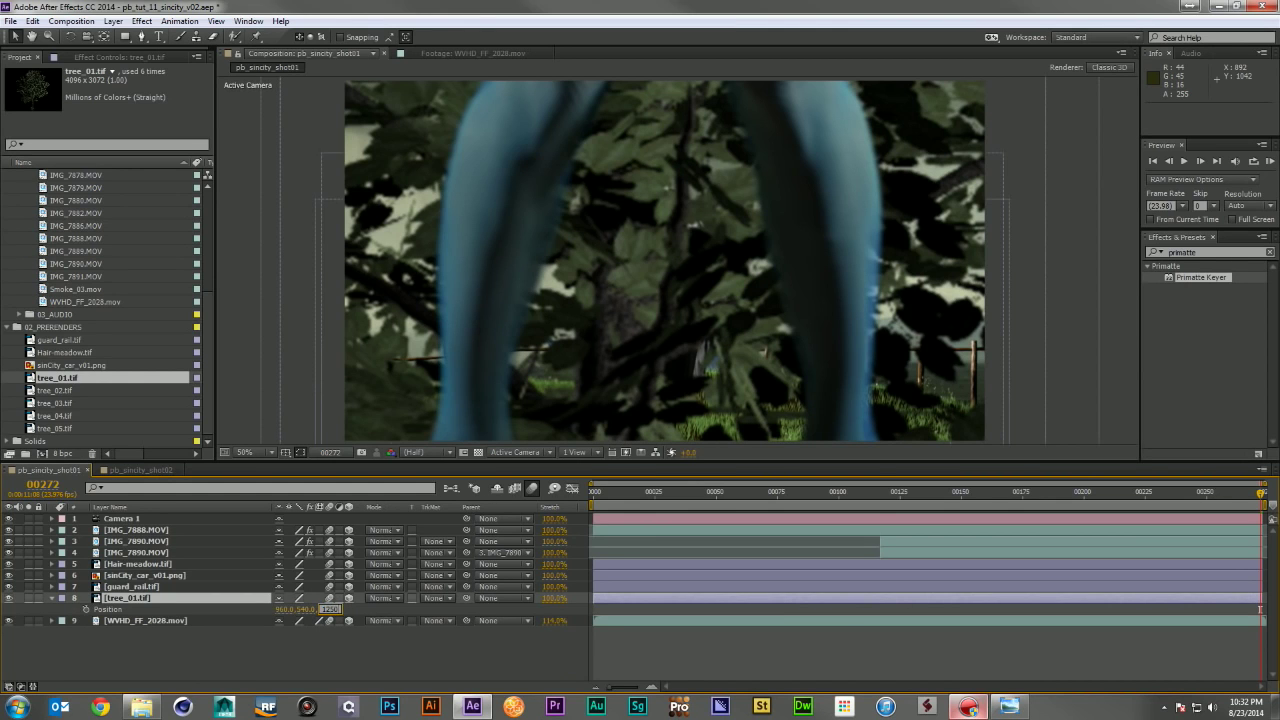
key(Return)
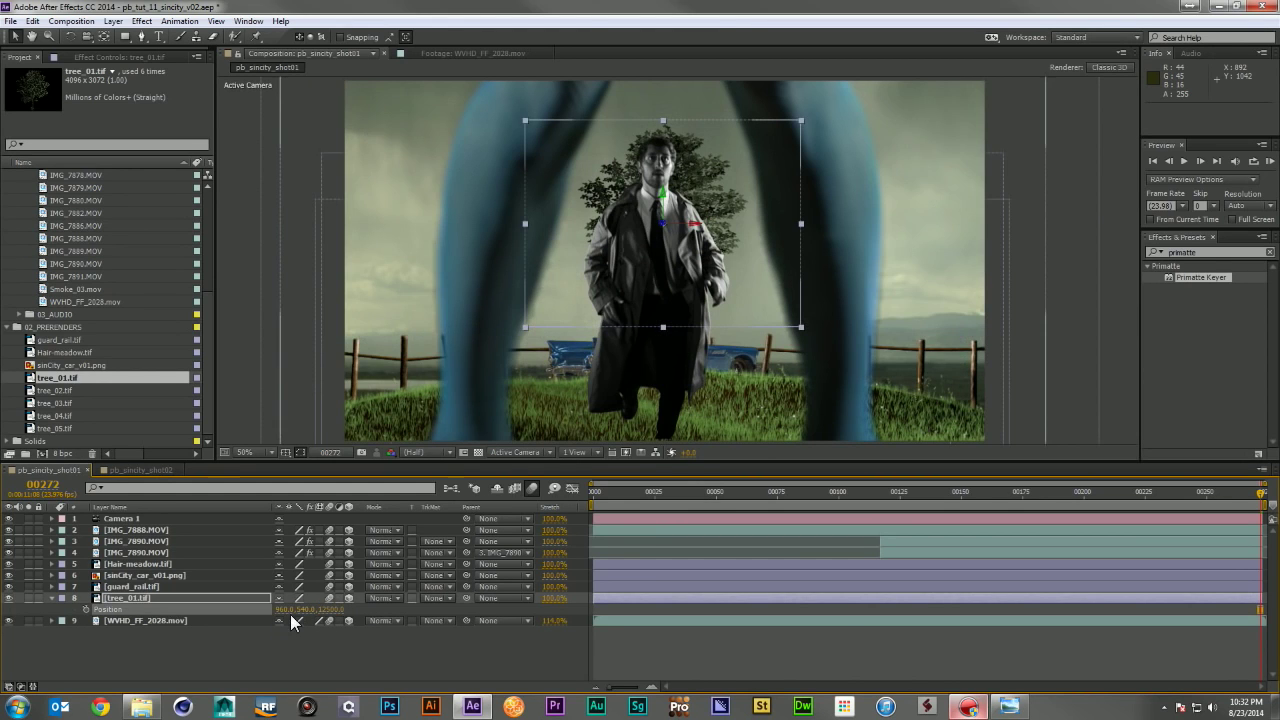
Step: Scale the tree_01.tif layer up to 194% and move it to the left edge of the shot, rooted behind the hill
key(s)
drag(347, 614, 405, 607)
drag(703, 350, 448, 361)
Step: Duplicate the tree_01.tif layer until there are five tree layers
drag(64, 390, 134, 598)
key(ctrl+d)
key(ctrl+d)
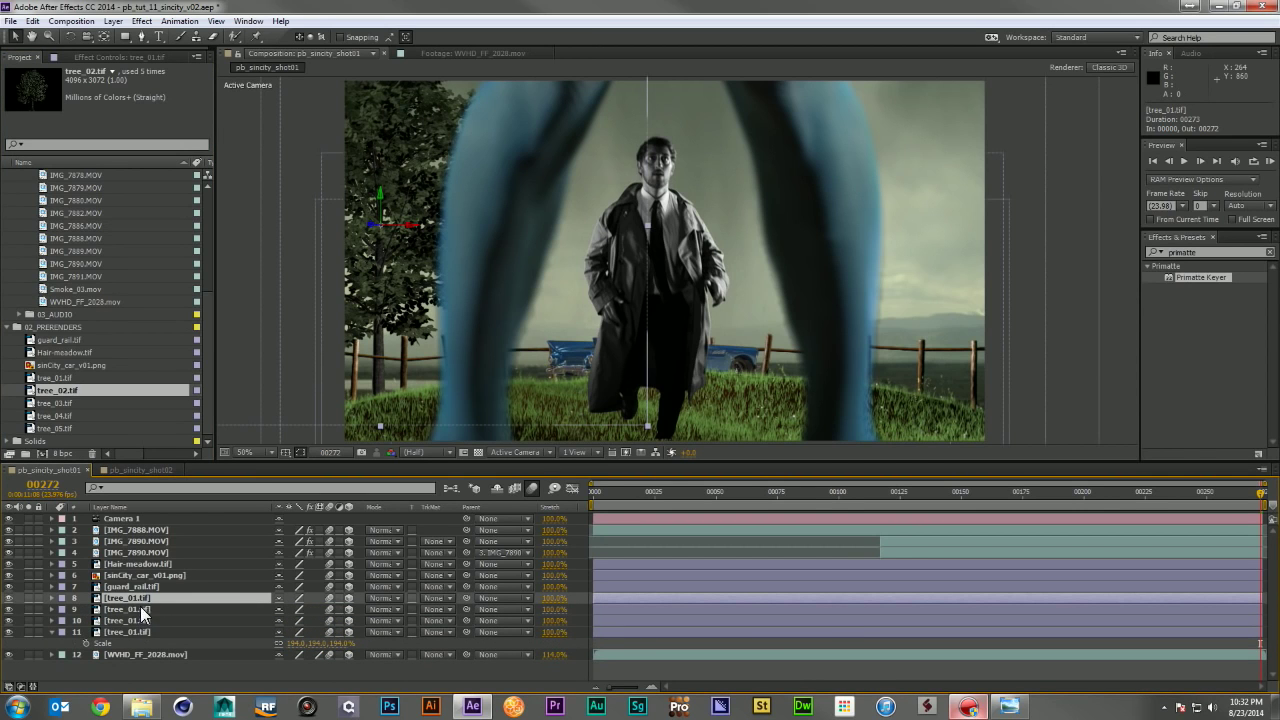
key(ctrl+d)
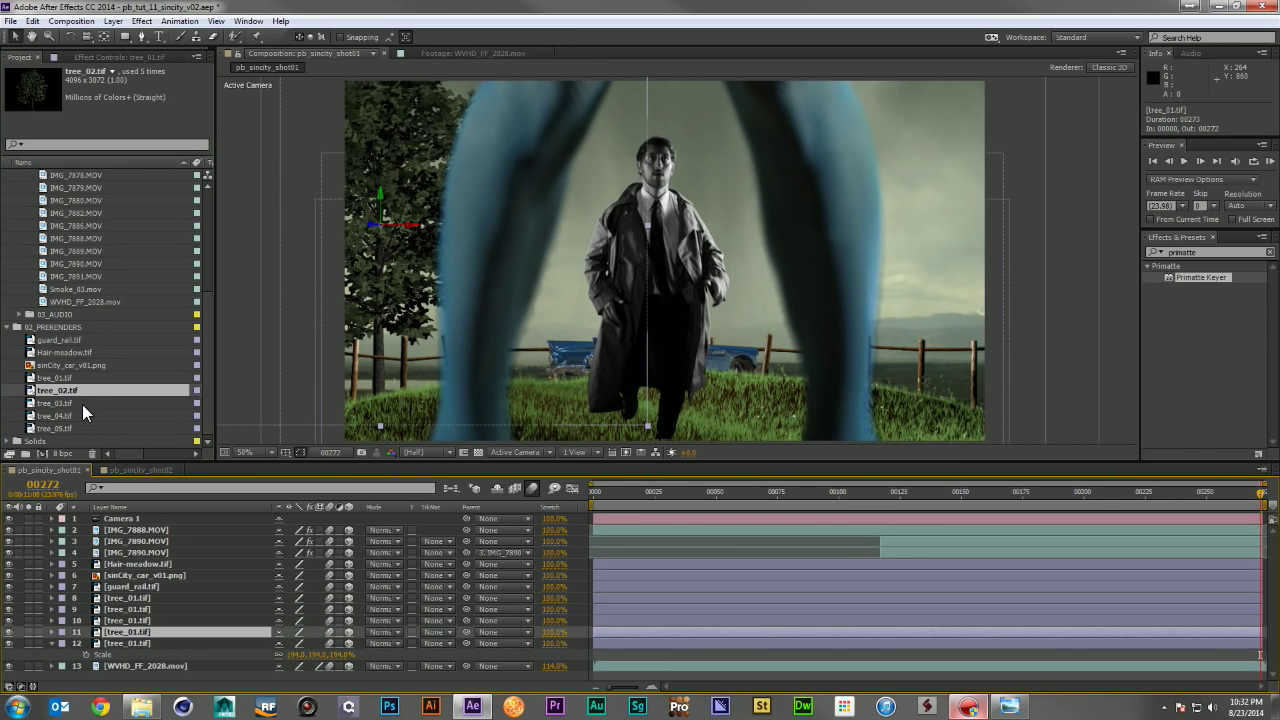
Step: Replace the sources of the four duplicated tree layers with tree_02.tif, tree_03.tif, tree_04.tif and tree_05.tif, from the lowest upward
drag(78, 392, 134, 626)
click(134, 621)
drag(60, 404, 124, 566)
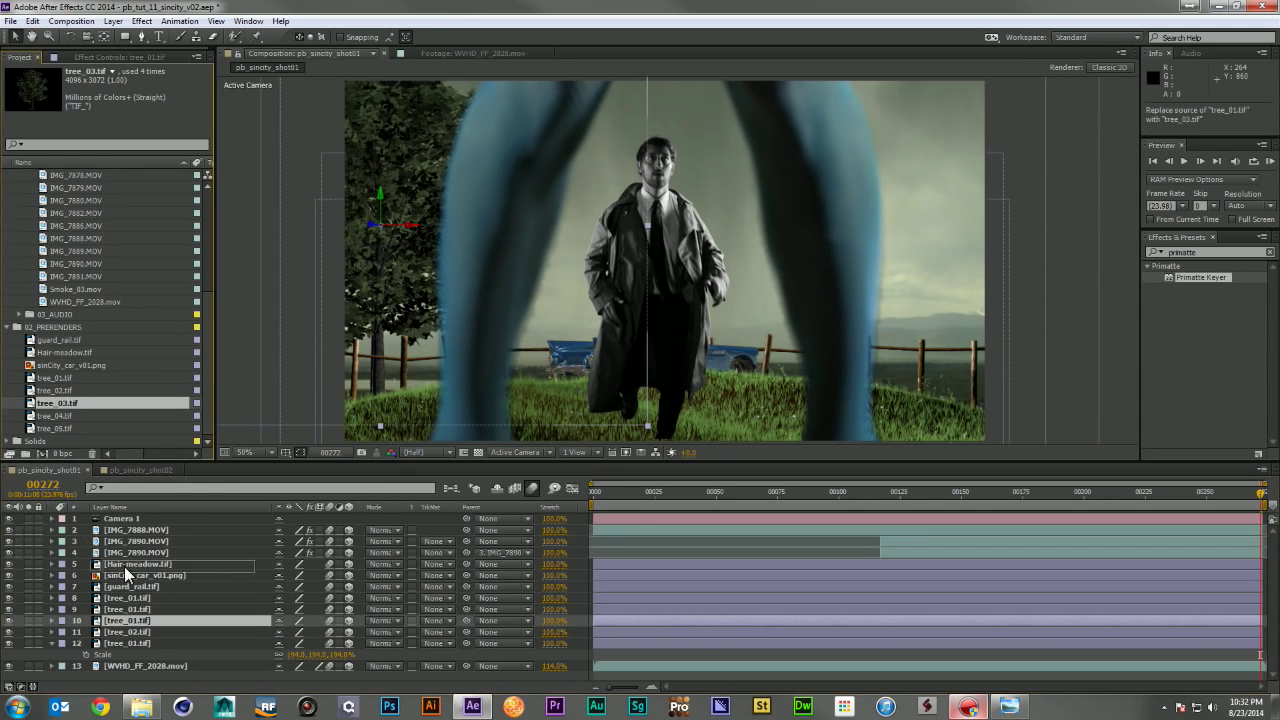
drag(132, 624, 134, 624)
click(134, 609)
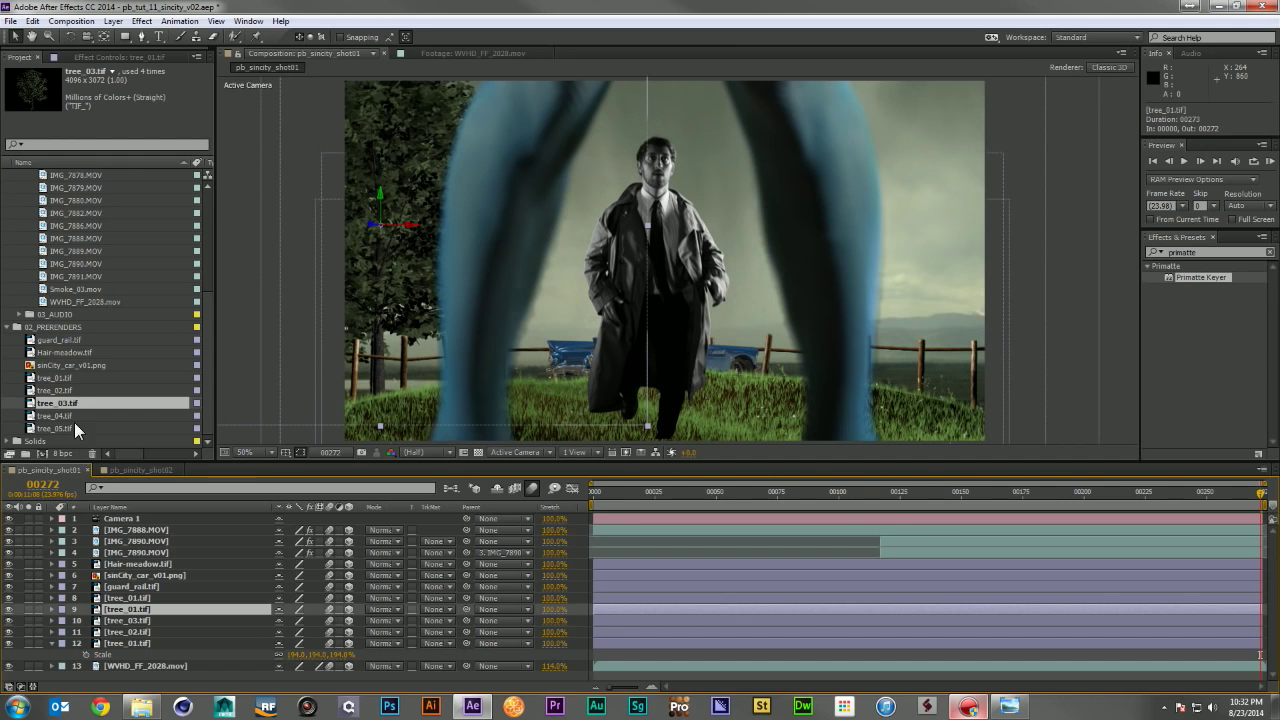
drag(66, 414, 145, 610)
click(130, 598)
drag(56, 426, 136, 592)
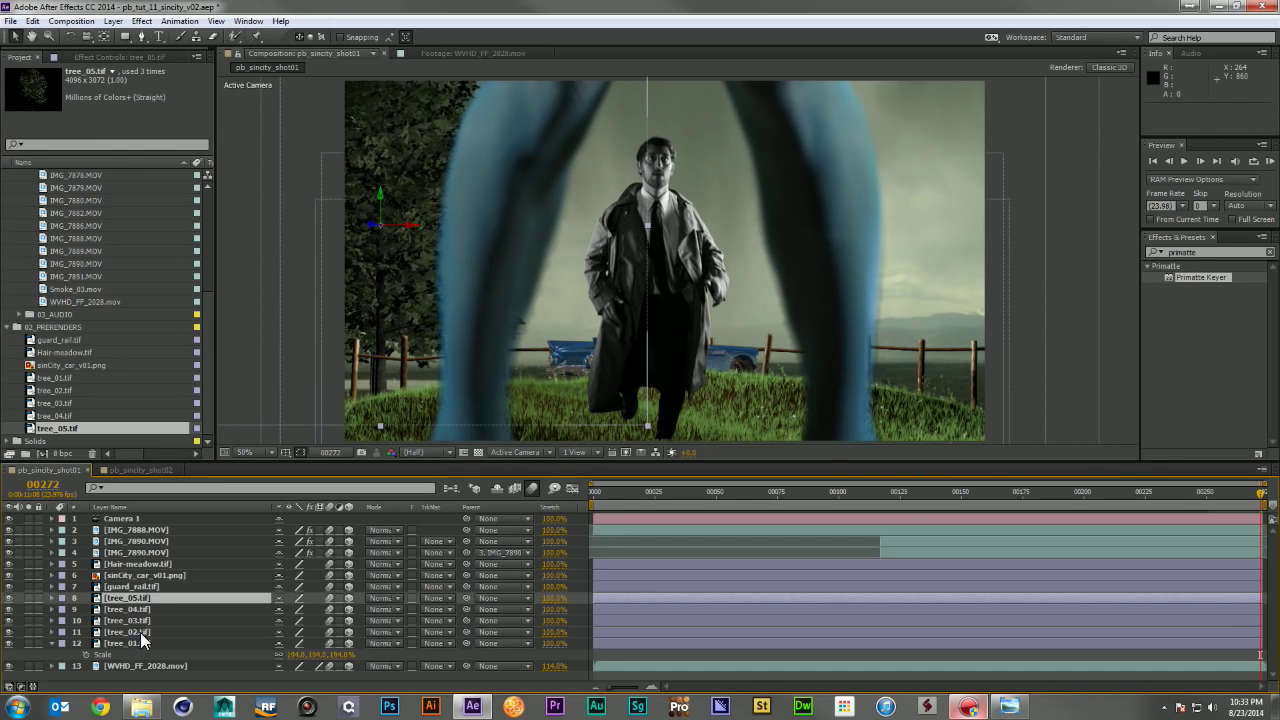
Step: Spread tree_02 to tree_05 horizontally behind the man, at X positions of about -2449, -933, -200 and 1931
click(140, 632)
drag(404, 276, 408, 345)
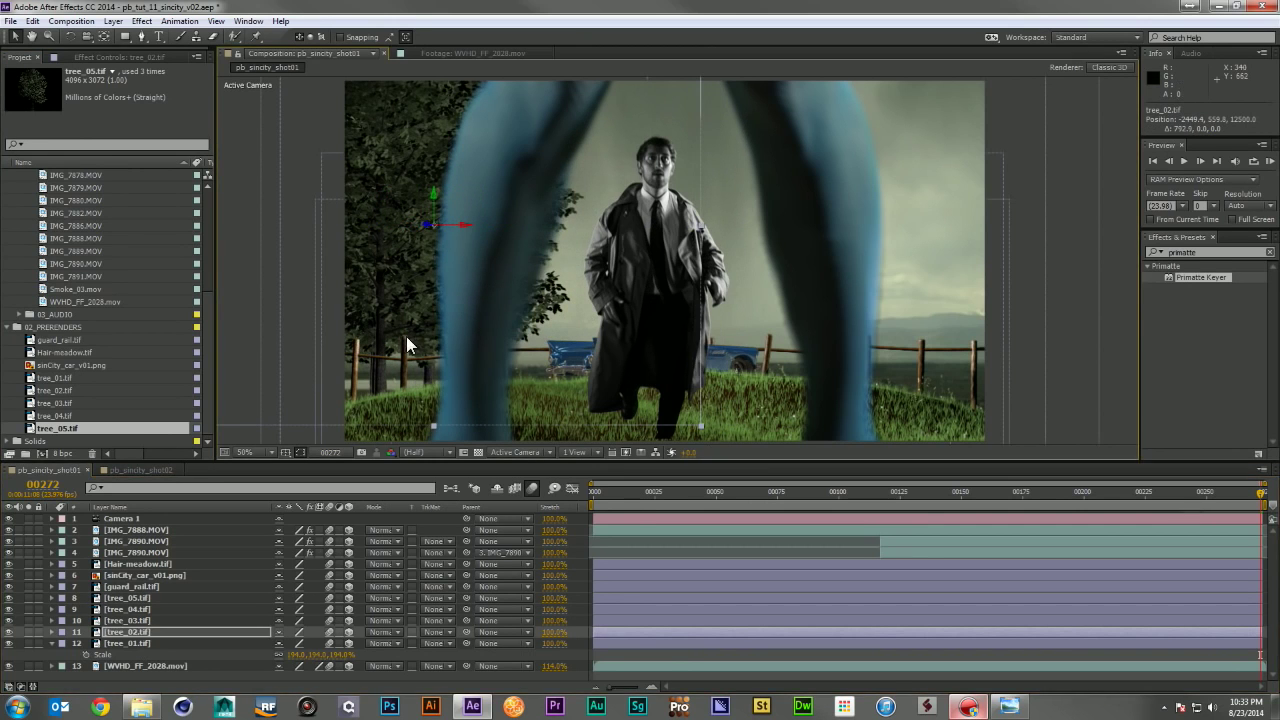
click(126, 620)
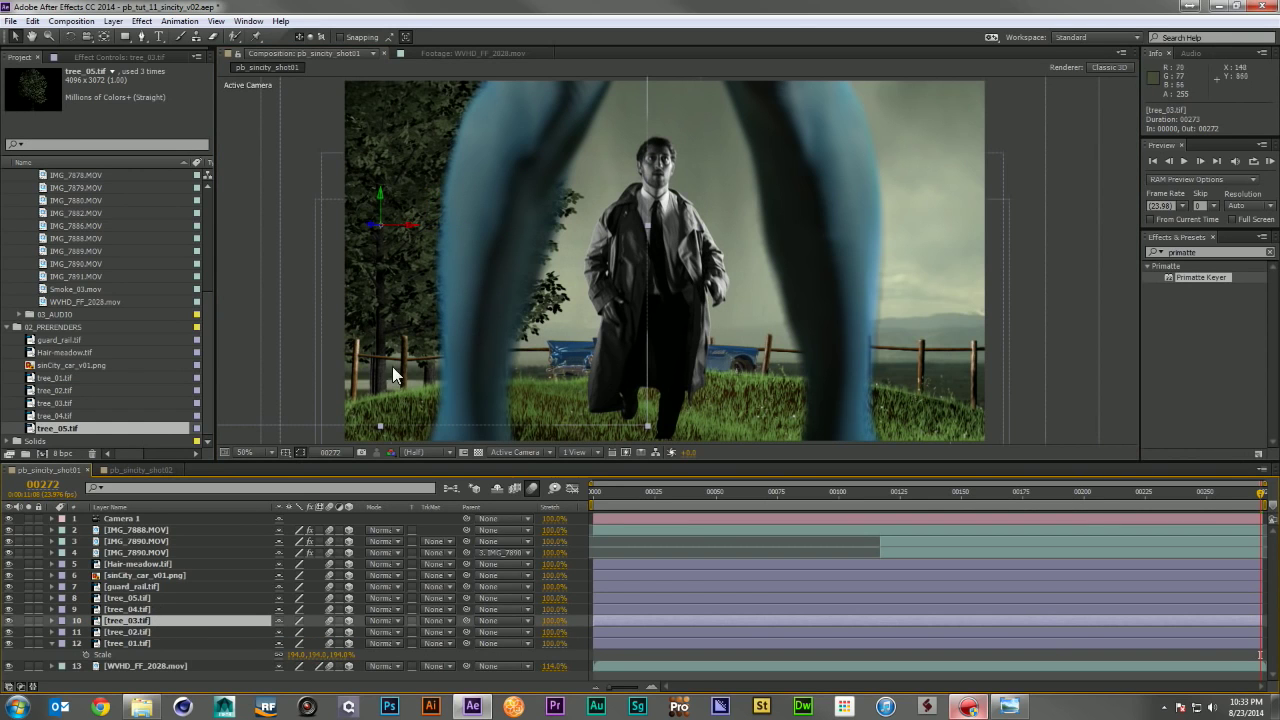
drag(395, 320, 573, 324)
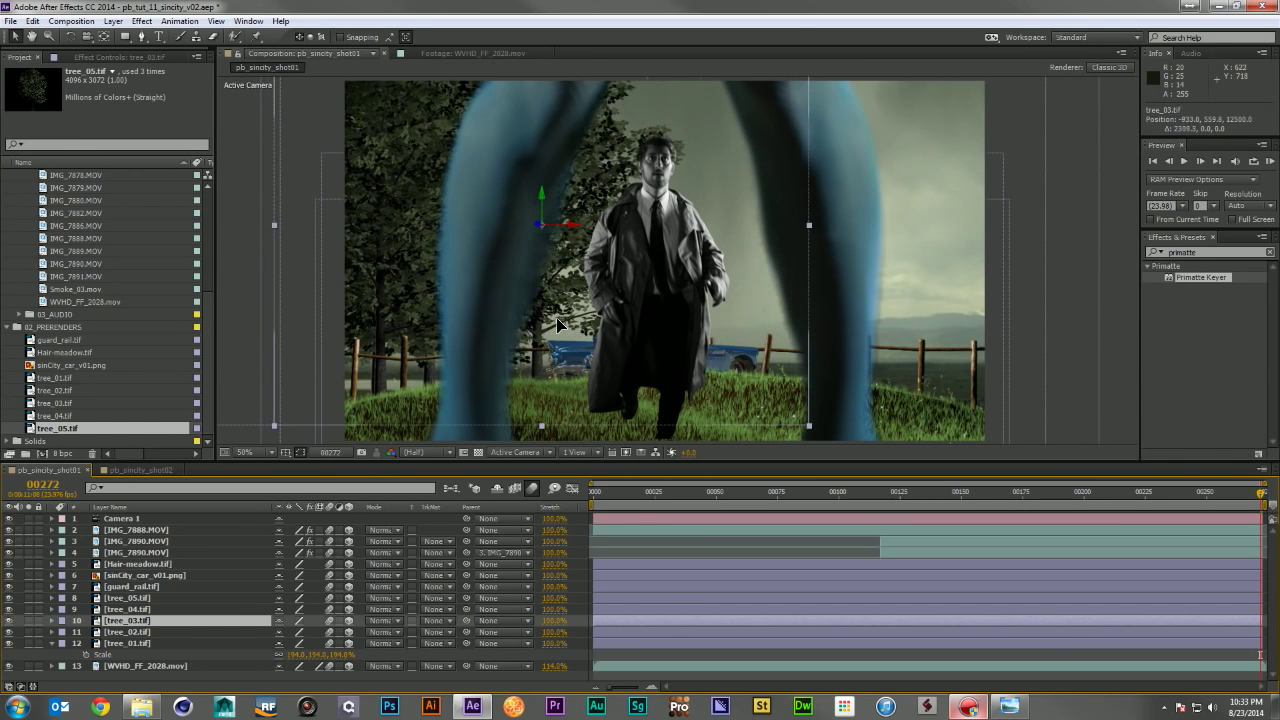
click(148, 608)
drag(433, 277, 621, 260)
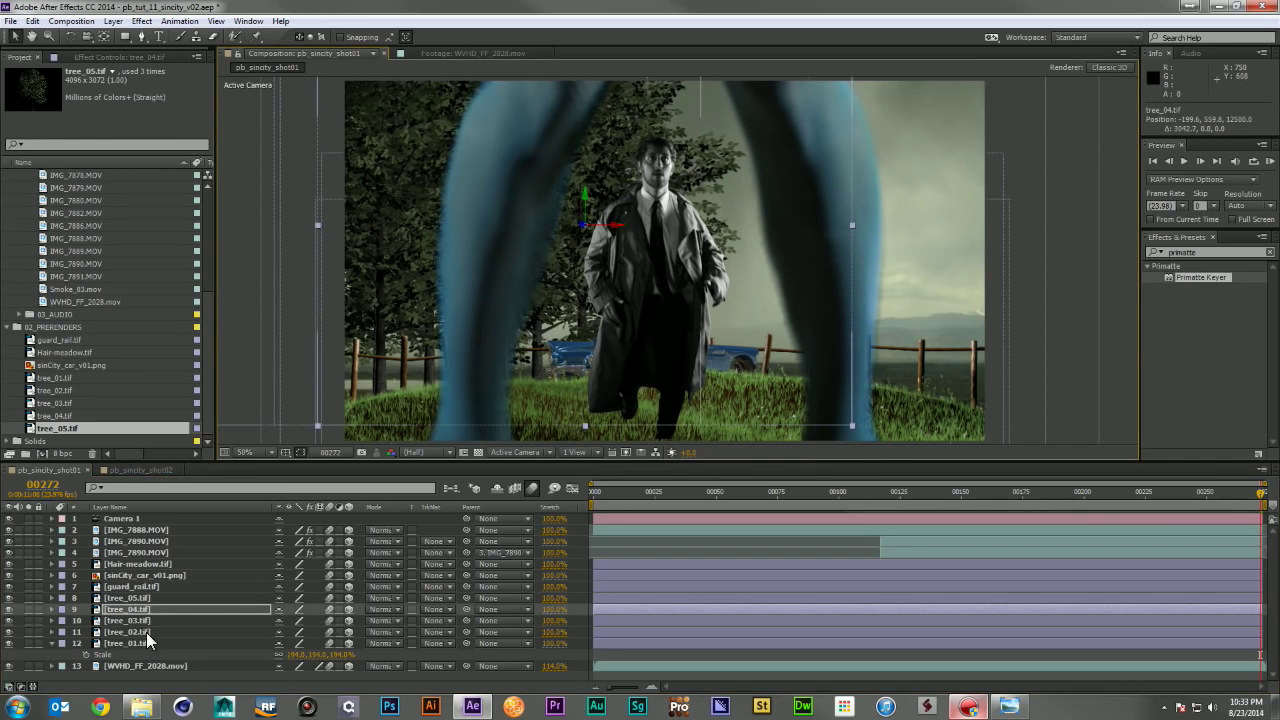
click(582, 213)
drag(632, 229, 918, 243)
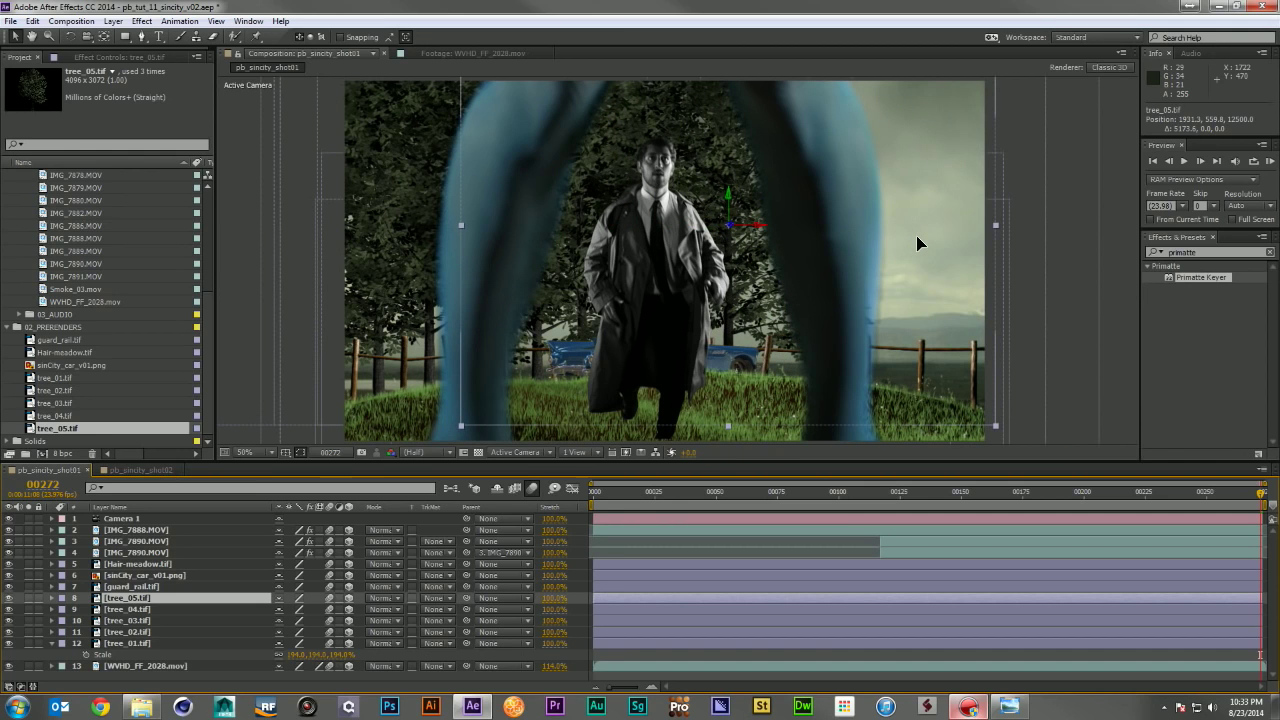
Step: Duplicate the tree_01, tree_02 and tree_03 layers, stack the copies above tree_05 and move them to fill the shot's right side
click(142, 642)
shift+click(141, 622)
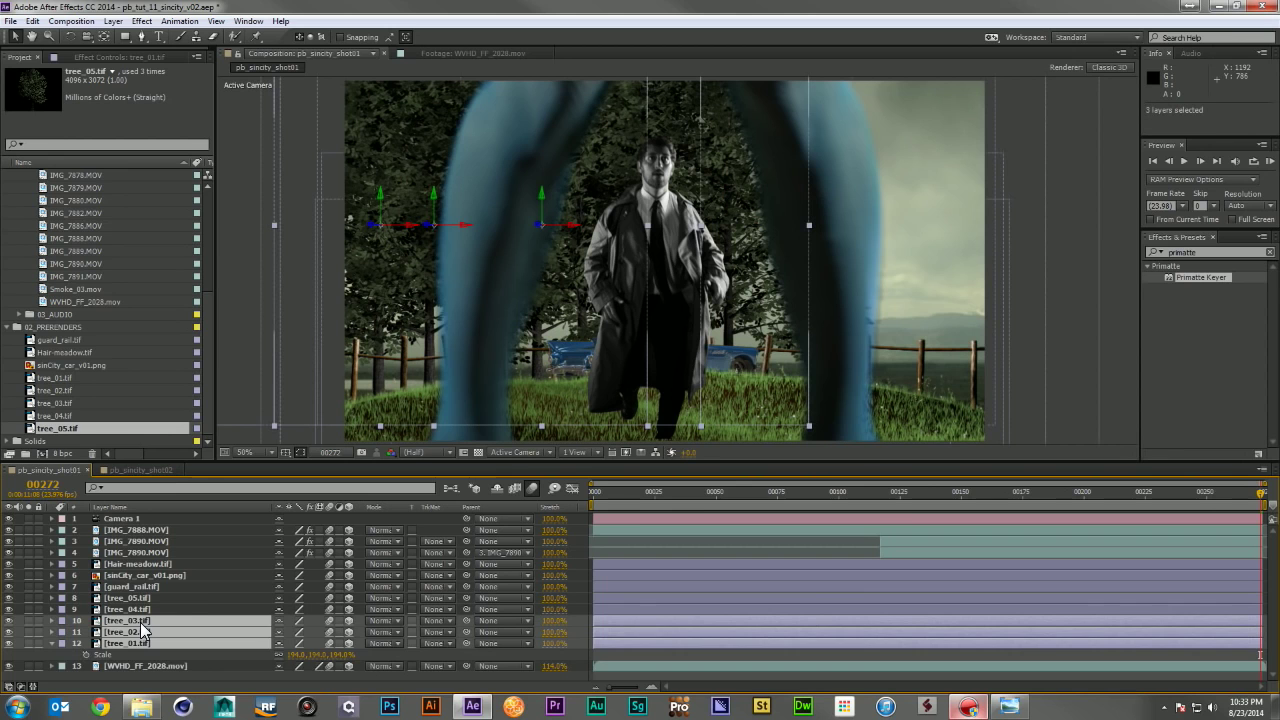
key(ctrl+d)
drag(142, 628, 150, 596)
drag(474, 296, 788, 314)
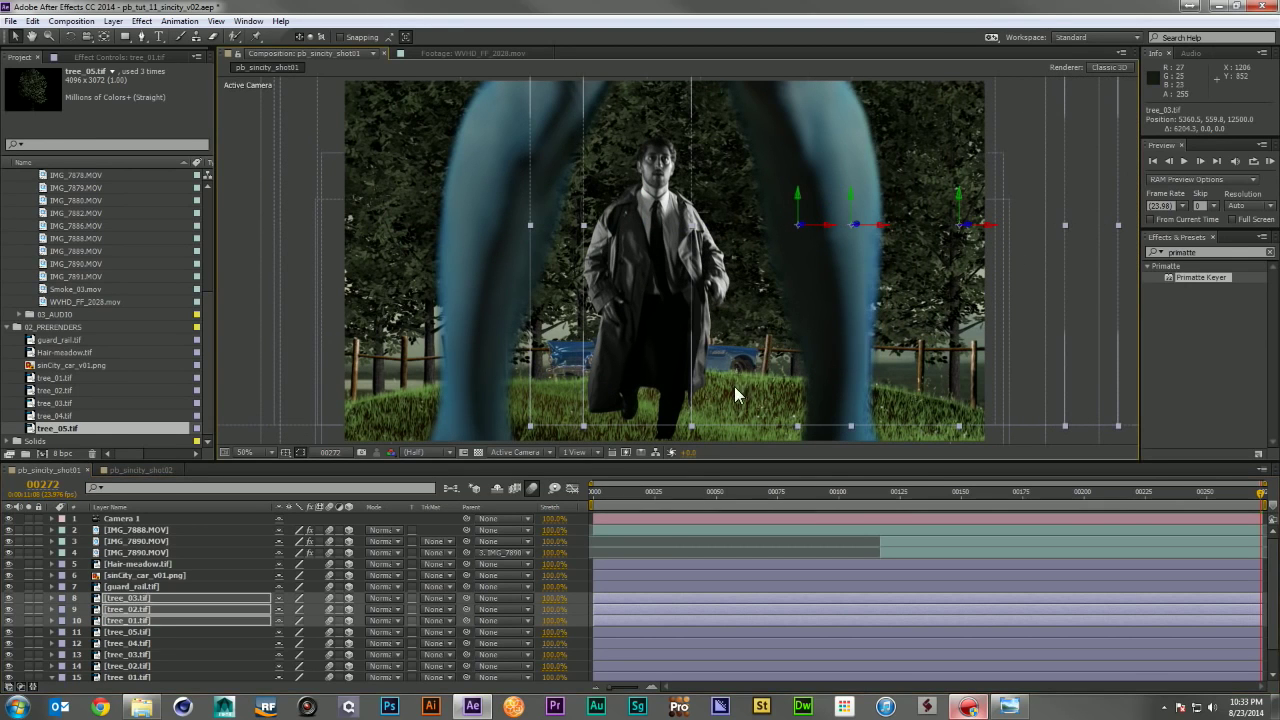
click(680, 542)
key(F2)
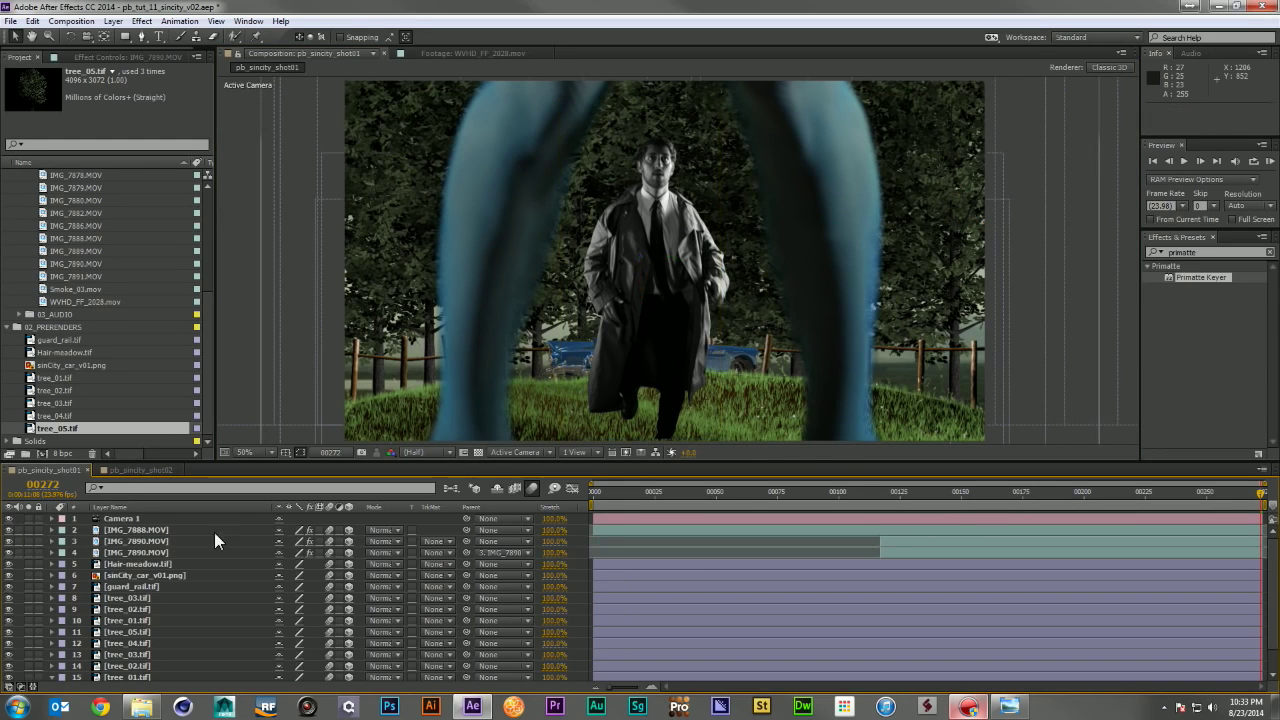
Step: Scale all eight tree layers down to 177%, judging their height at the first frame
drag(628, 492, 590, 498)
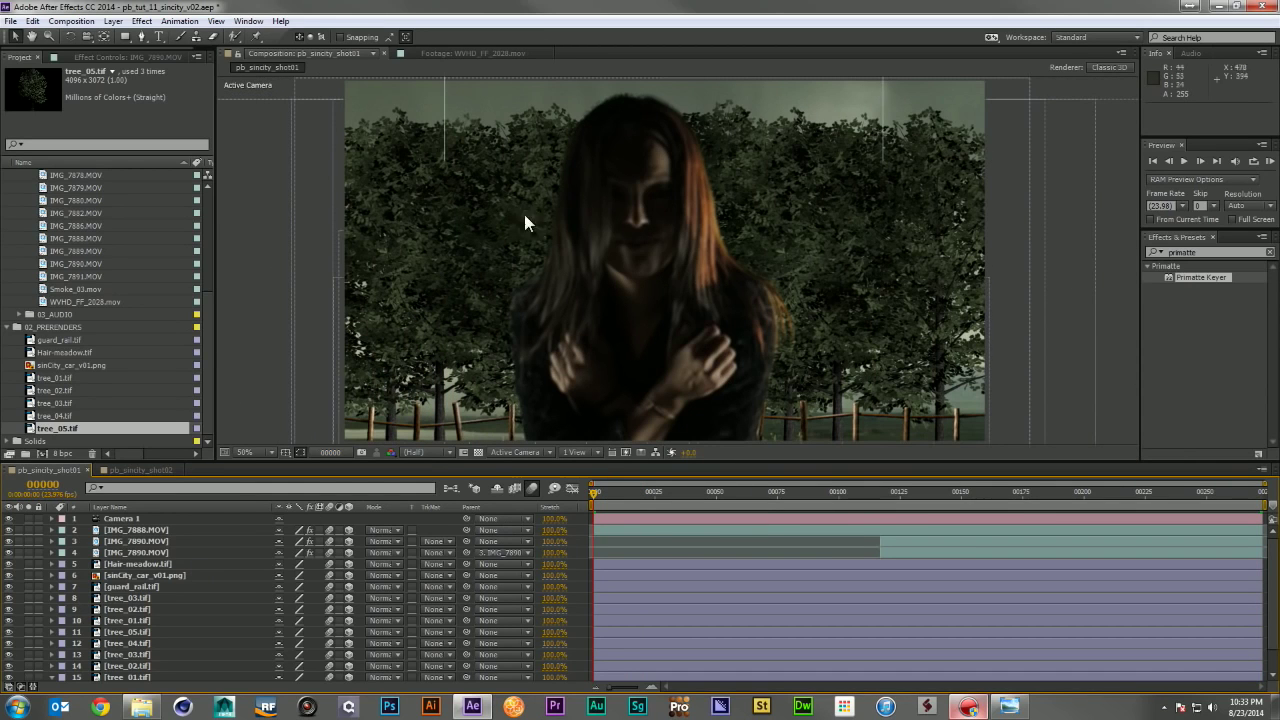
click(138, 597)
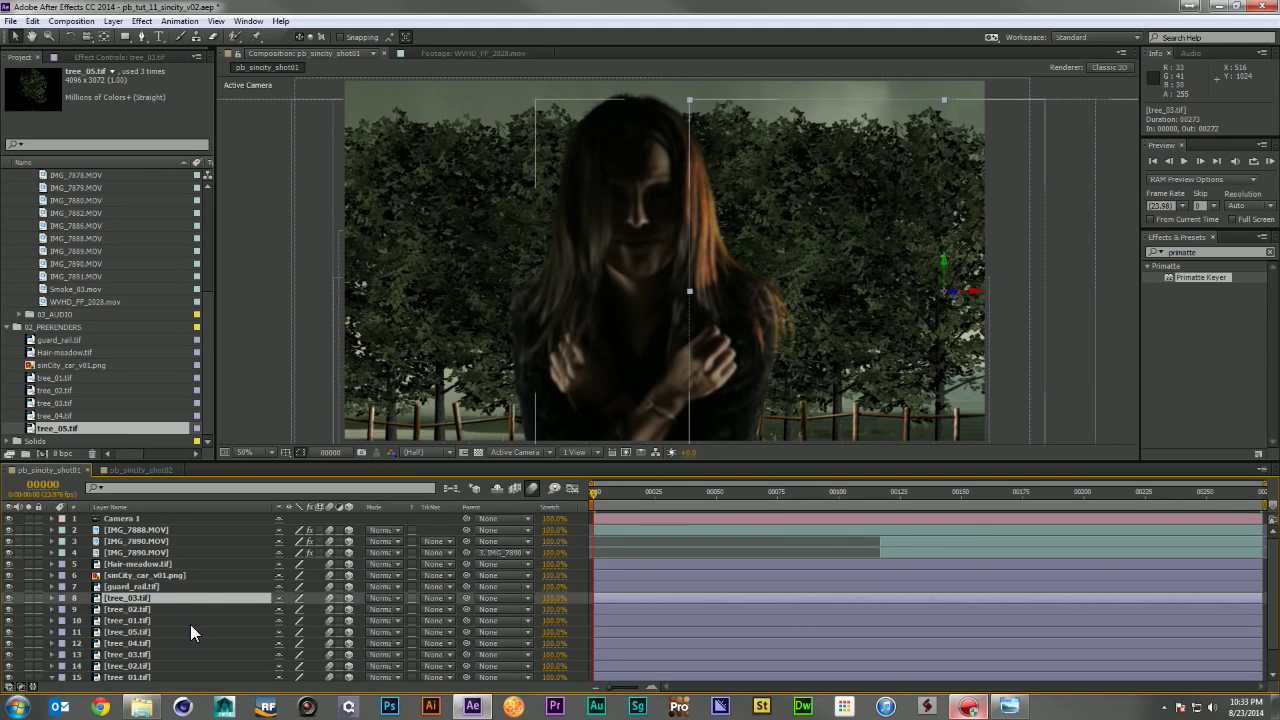
scroll(147, 647, down, 2)
shift+click(138, 650)
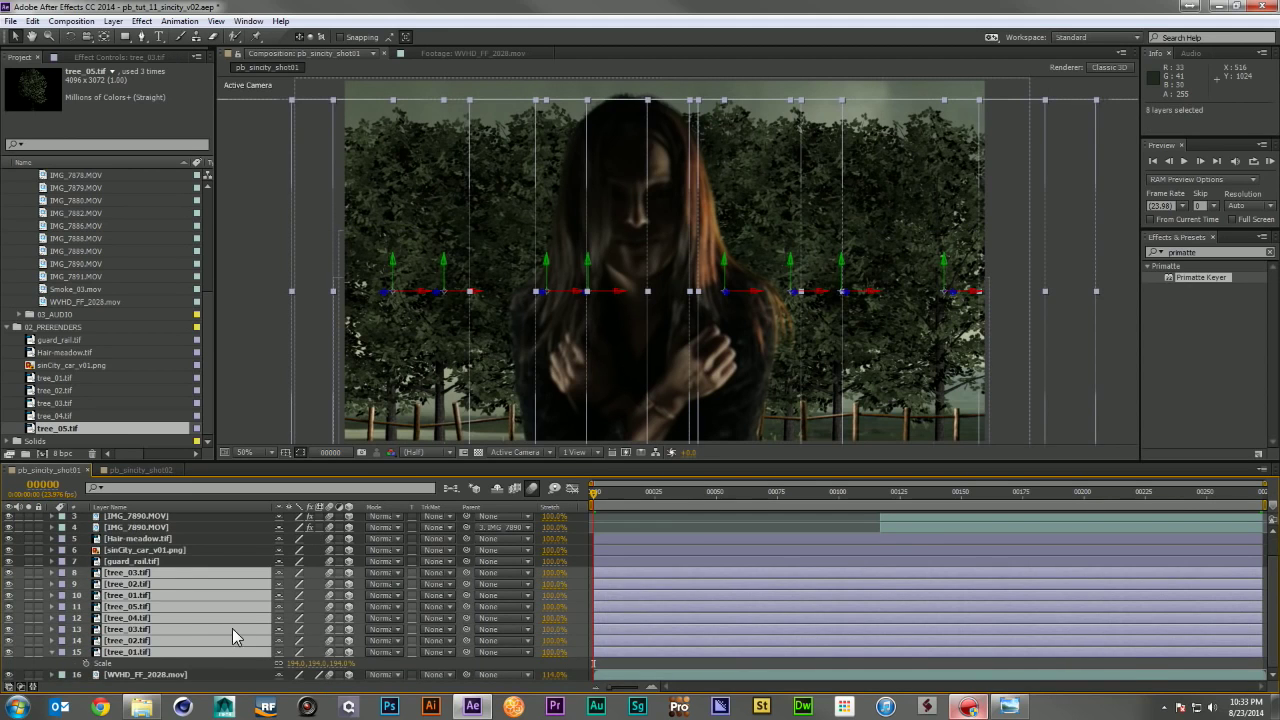
key(s)
drag(342, 585, 326, 587)
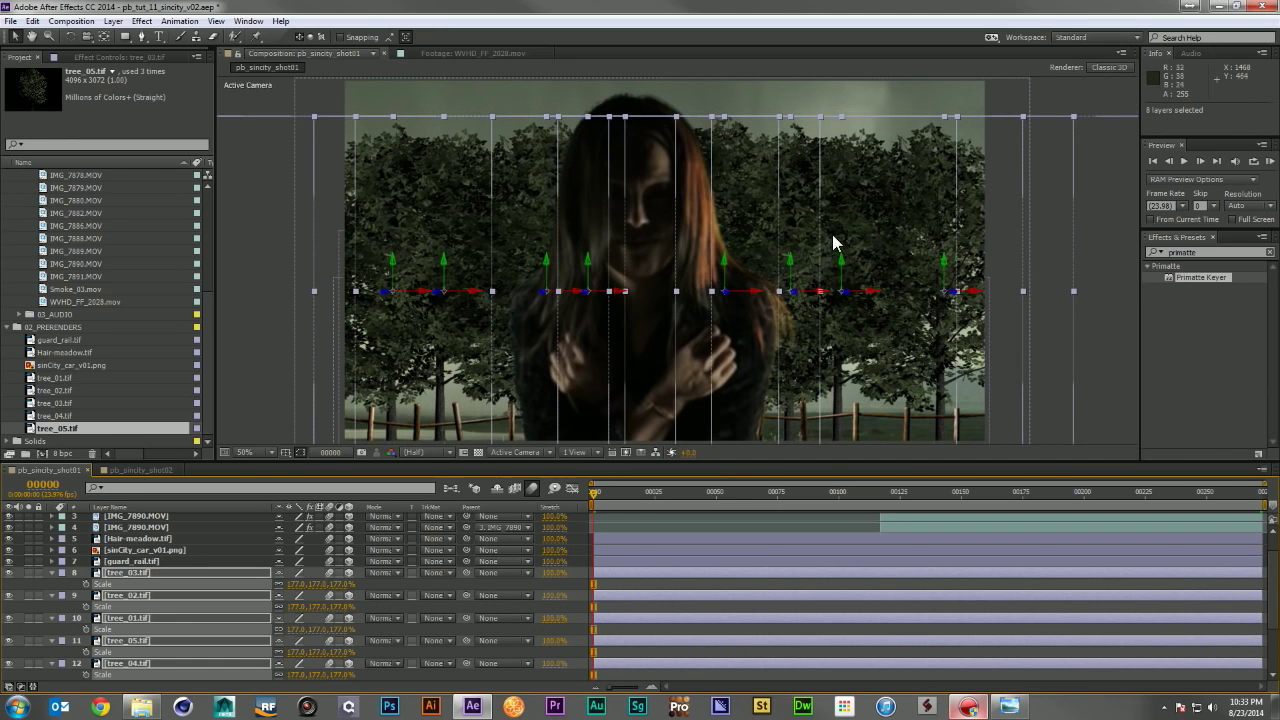
Step: Lower all eight tree layers to a Y position of about 941, check the last frame and save the project
drag(835, 242, 835, 261)
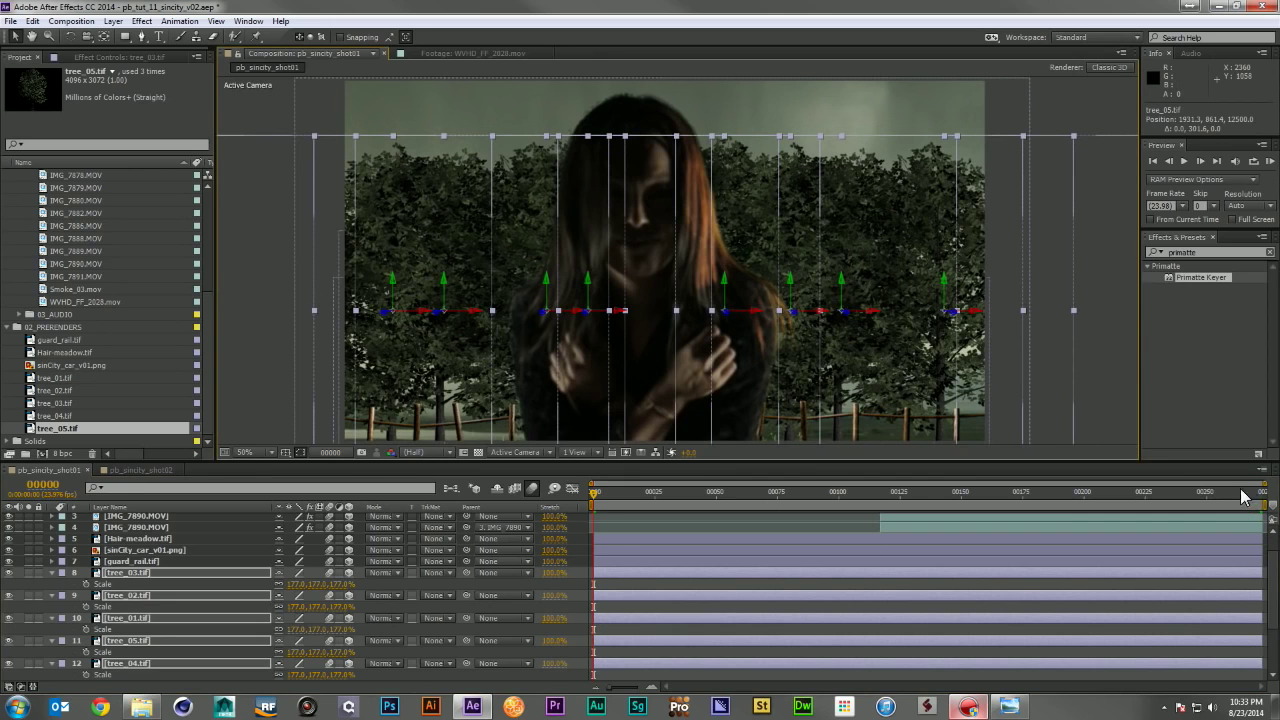
drag(929, 238, 931, 244)
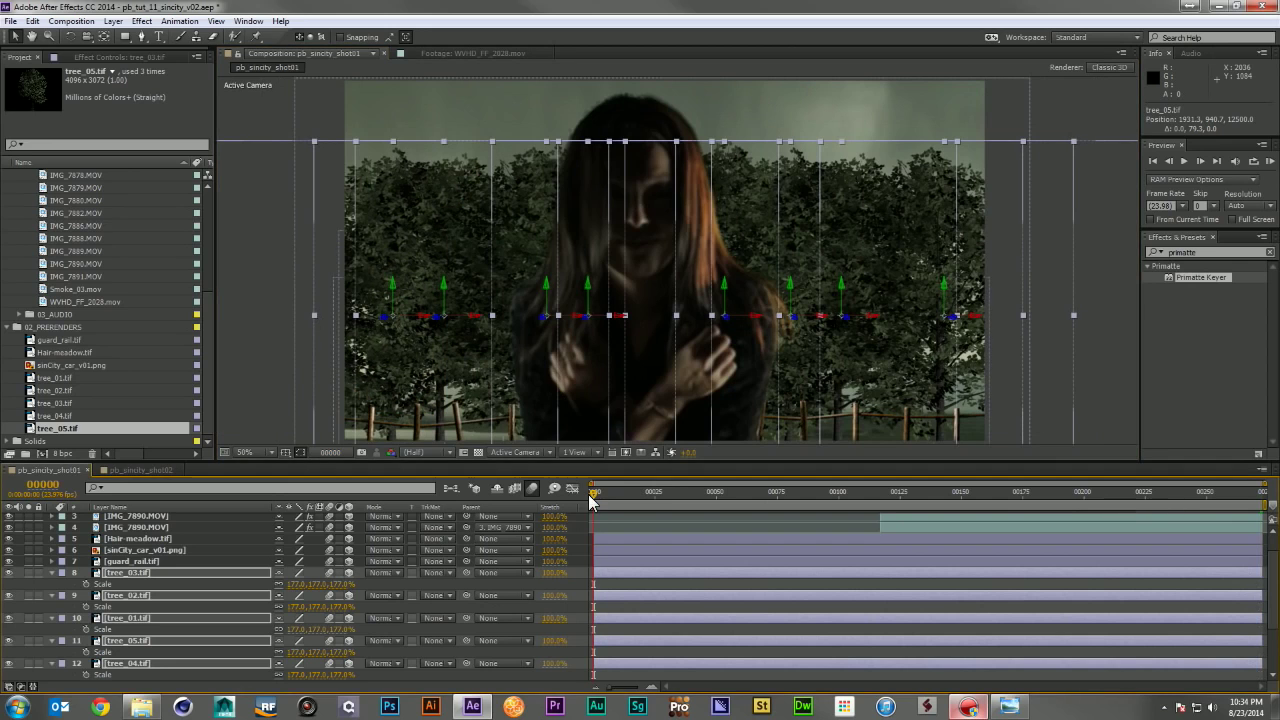
click(52, 574)
key(ctrl+shift+a)
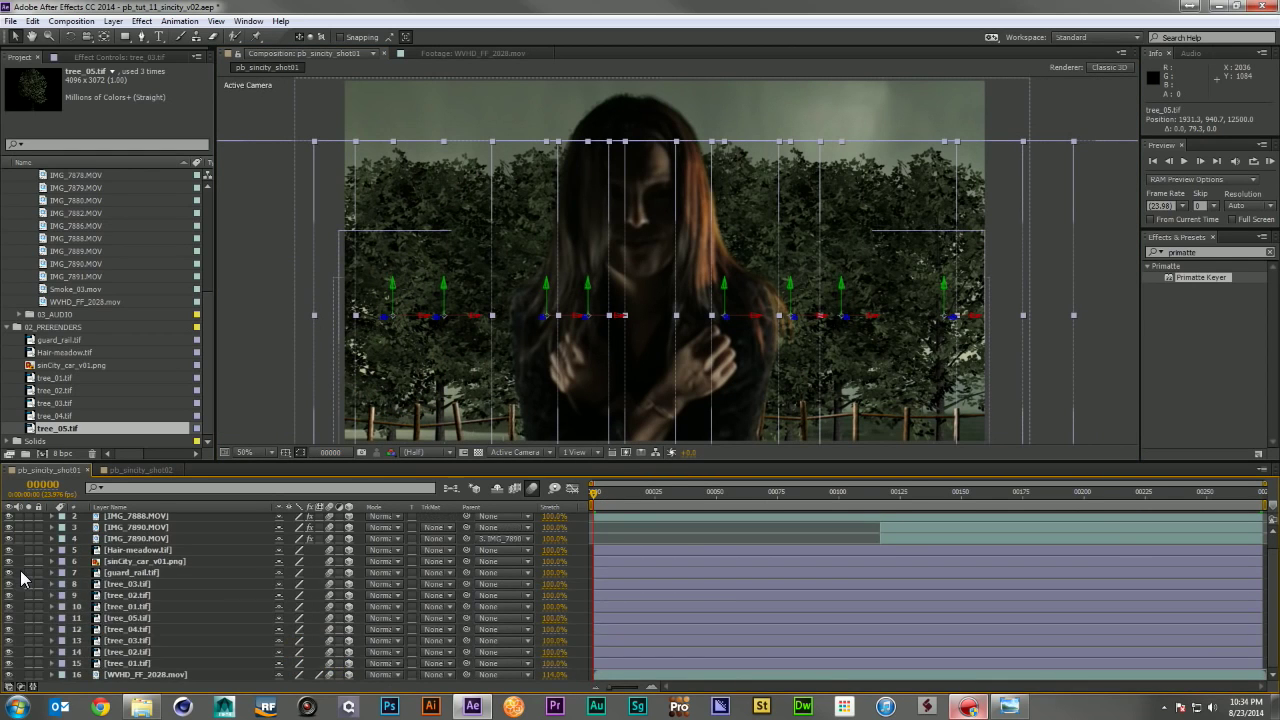
click(1257, 493)
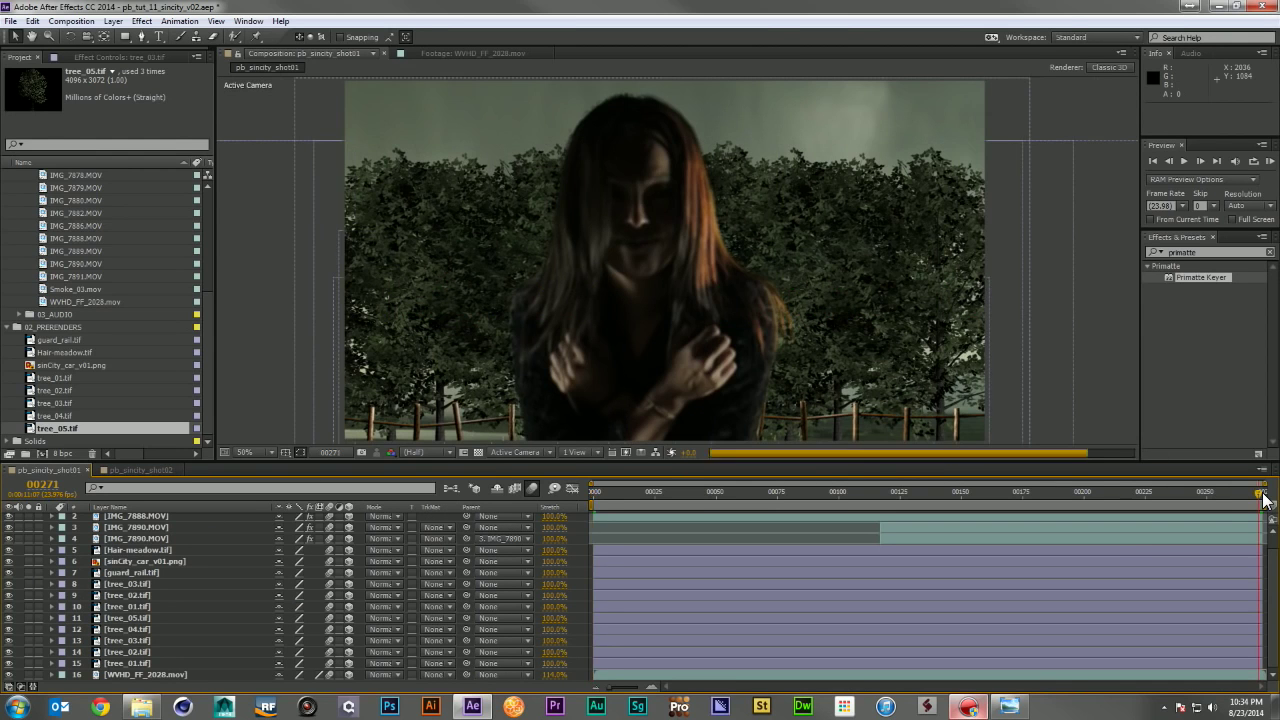
key(ctrl+s)
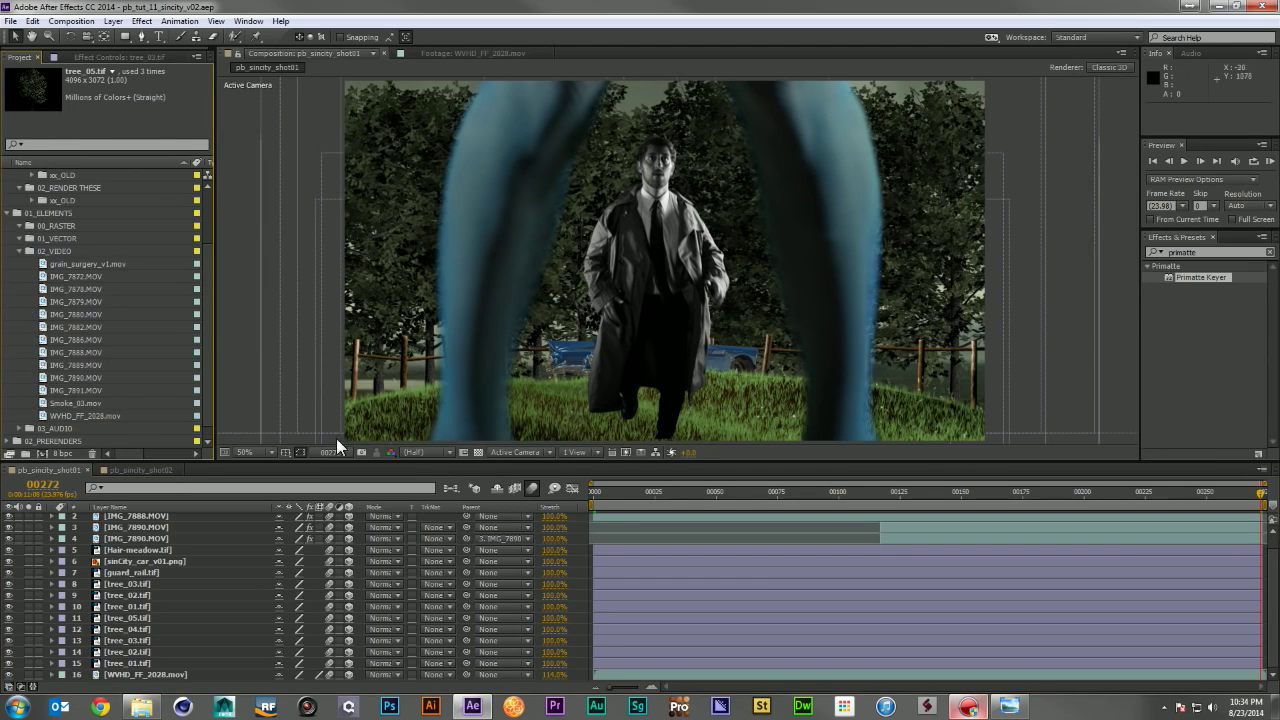
Step: Look at the Sin City comic reference page in Windows Photo Viewer, return to After Effects and collapse the 02_VIDEO project folder
key(alt+Tab)
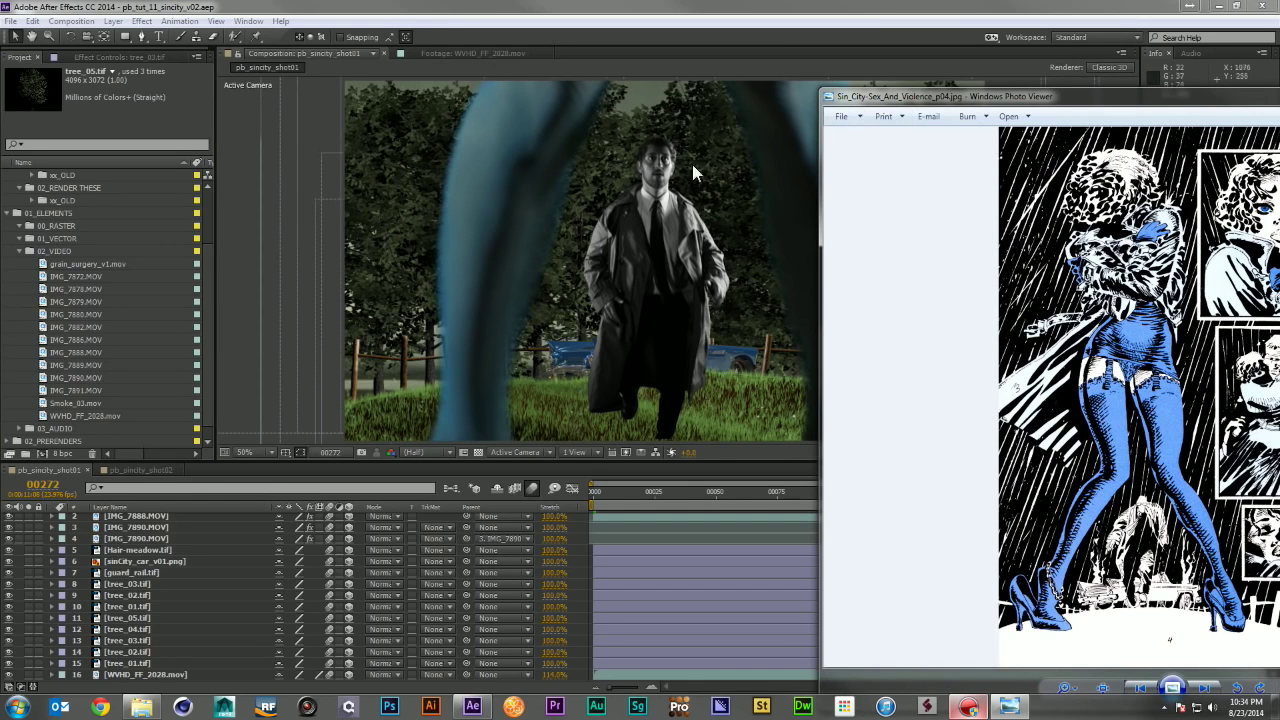
key(alt+Tab)
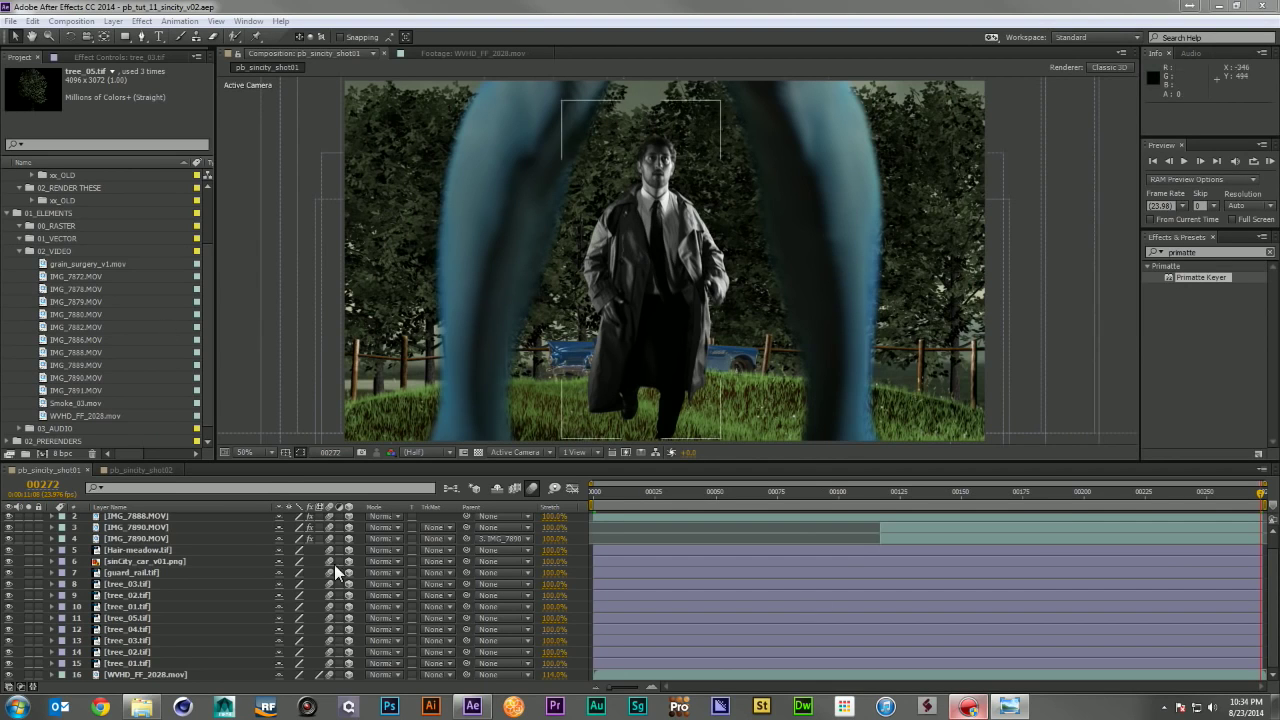
click(17, 250)
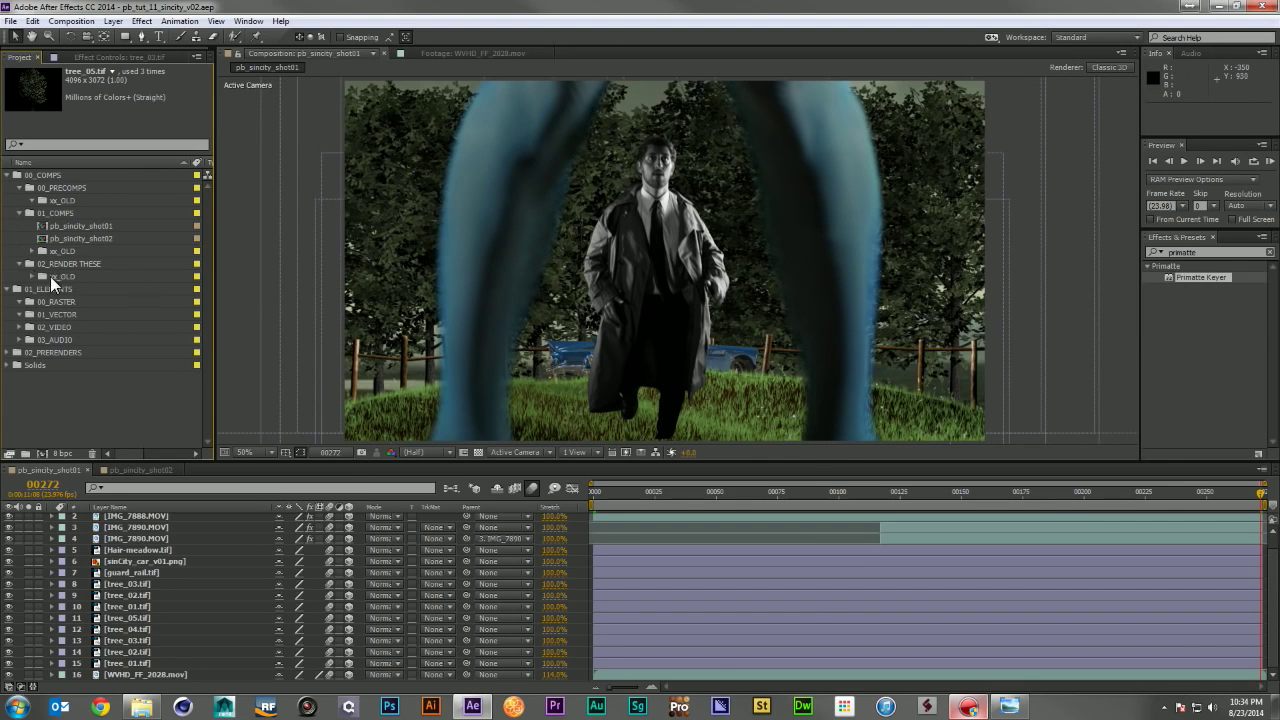
Step: Find the Tint effect and apply it to the Hair-meadow.tif layer to make the grass black and white
click(1218, 251)
text(tint)
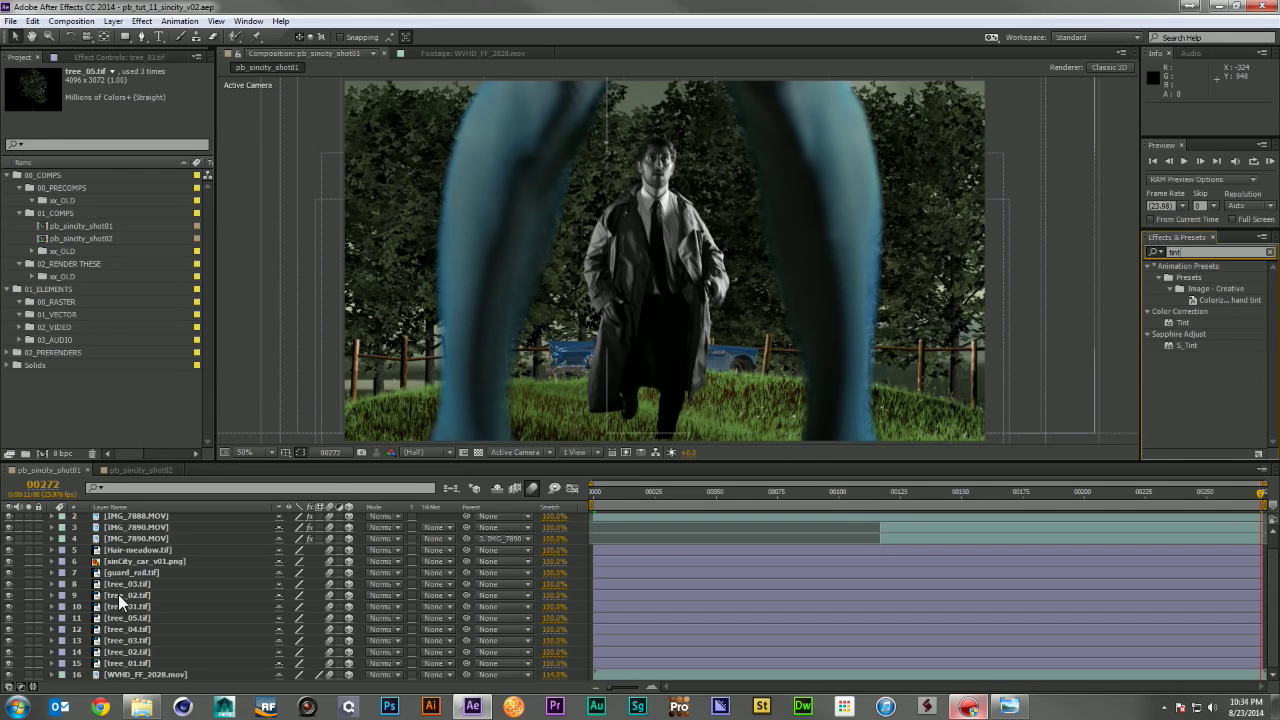
scroll(118, 594, up, 1)
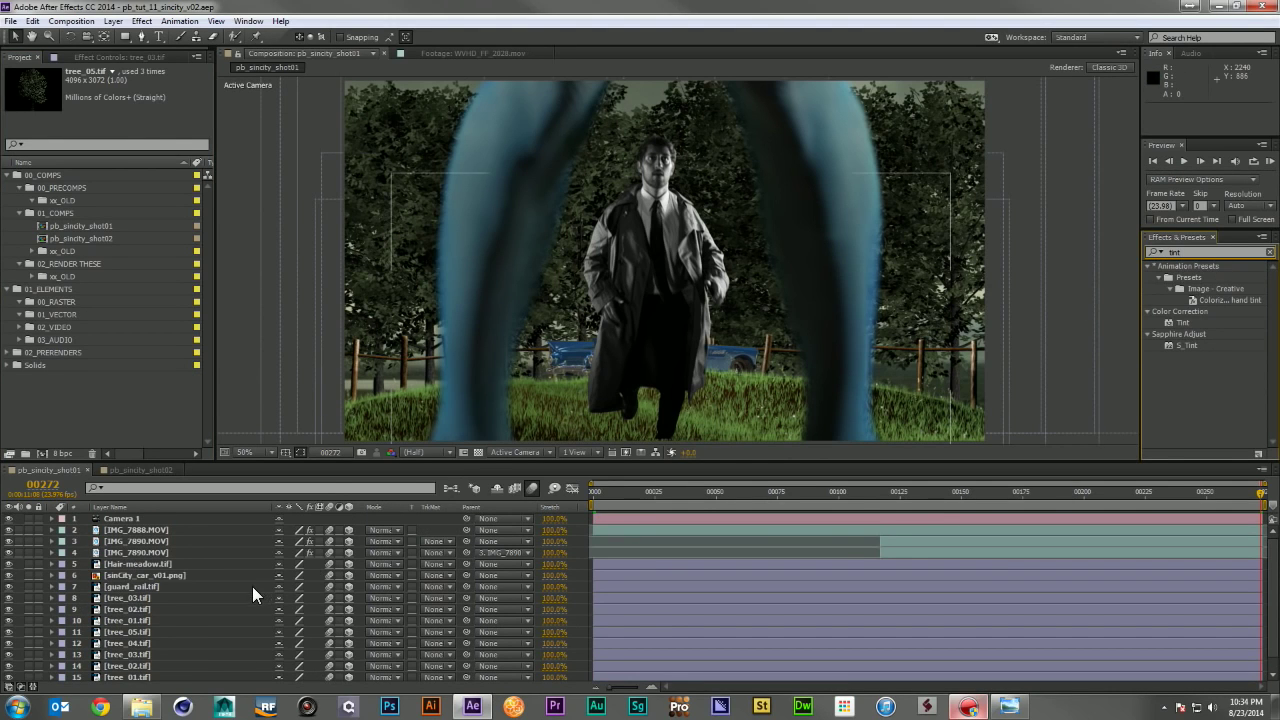
scroll(252, 586, down, 1)
drag(1184, 322, 170, 550)
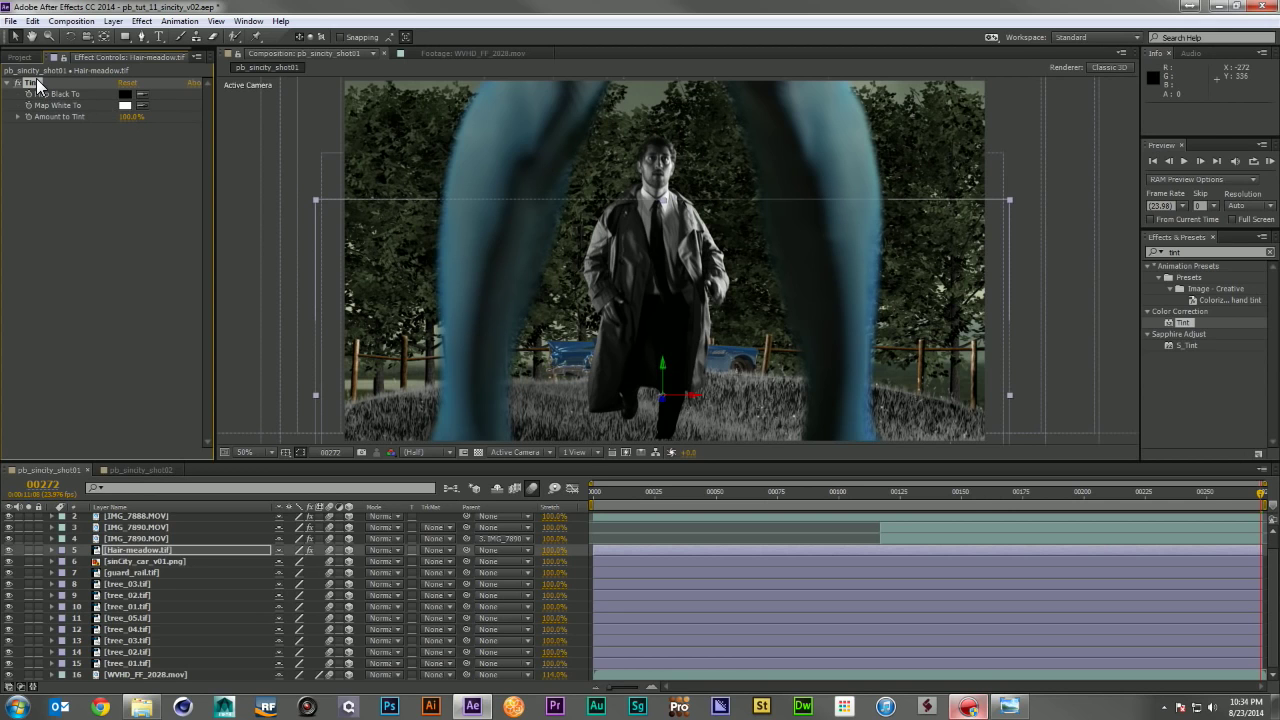
Step: Apply the same Tint effect to guard_rail.tif, all eight tree layers and WVHD_FF_2028.mov at once
click(137, 572)
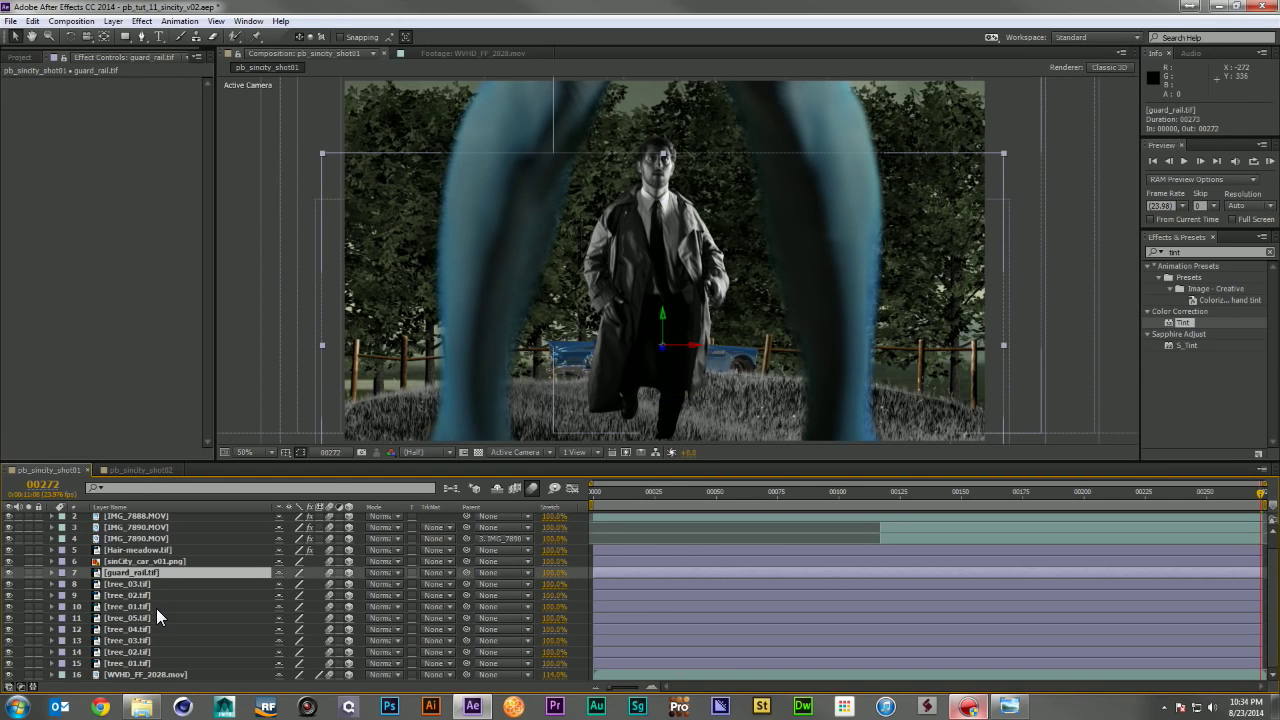
shift+click(148, 674)
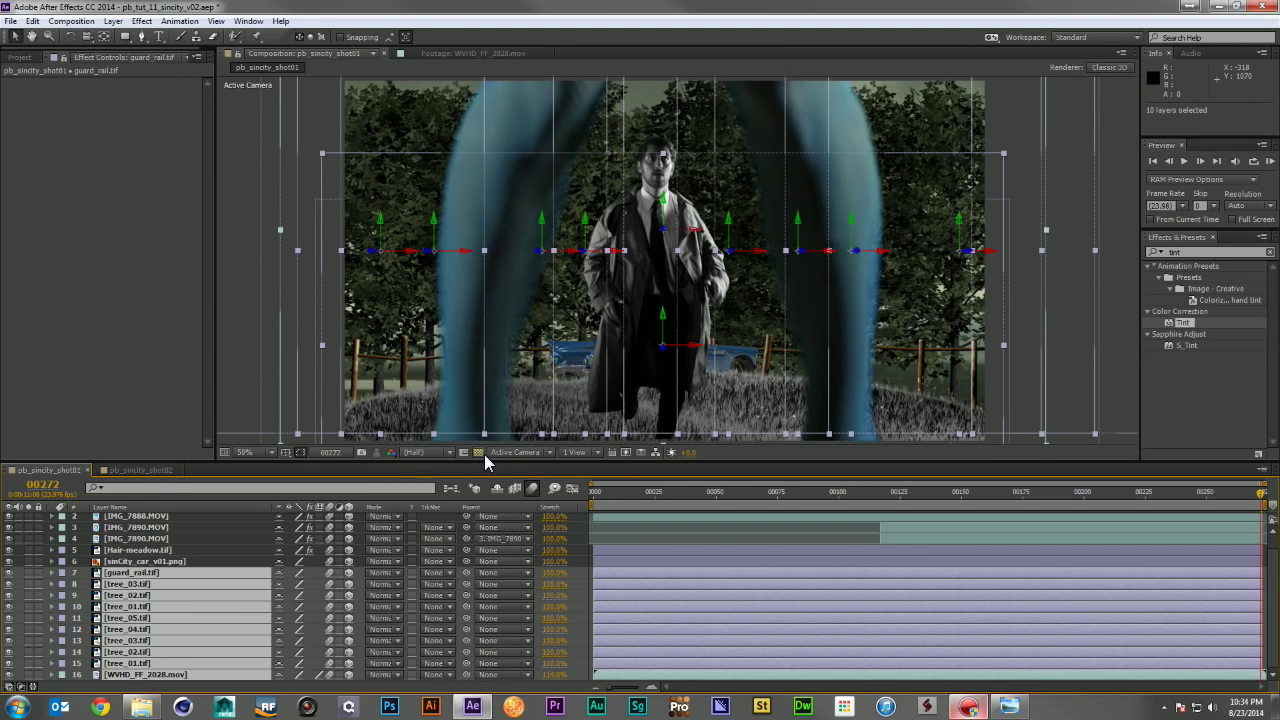
key(ctrl+alt+shift+e)
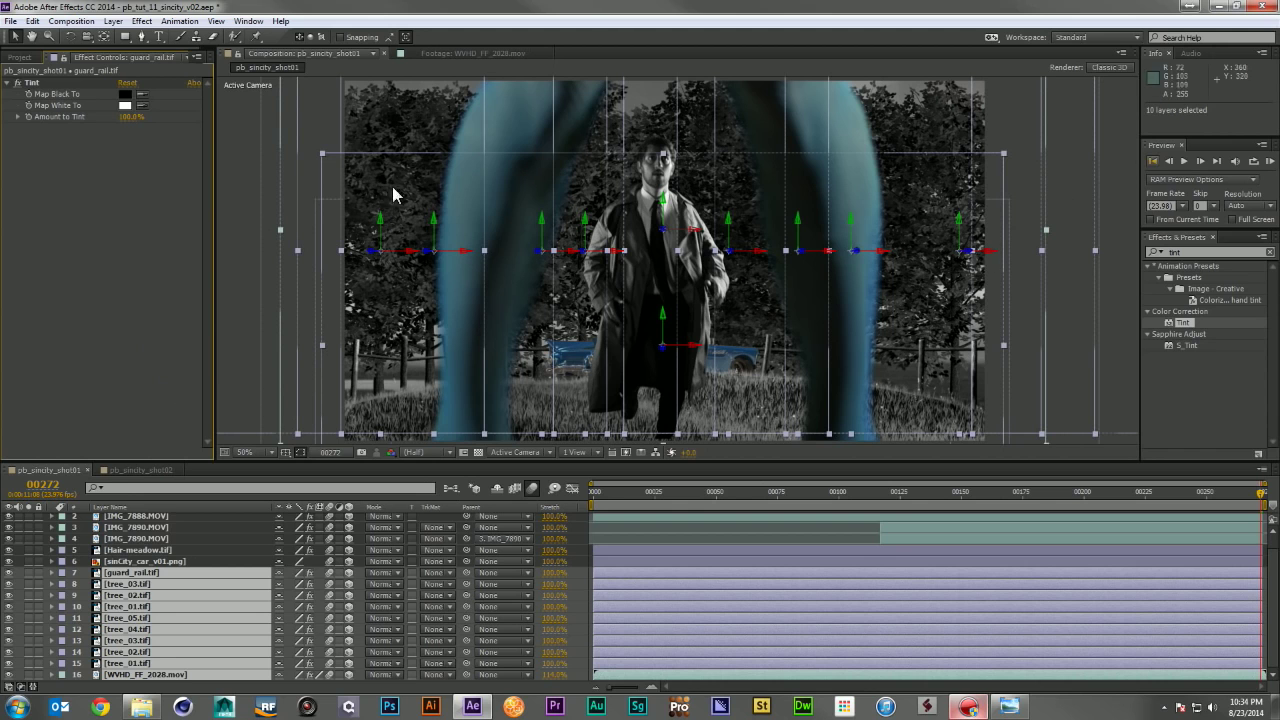
click(600, 538)
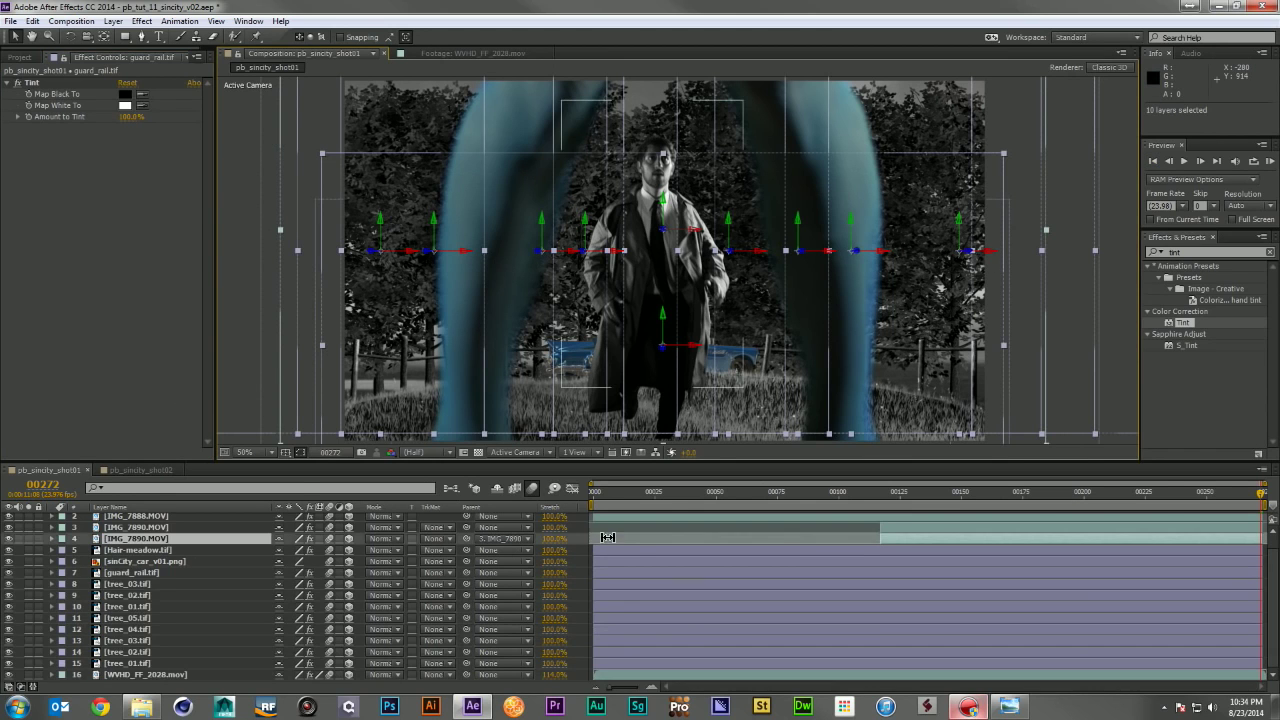
key(F2)
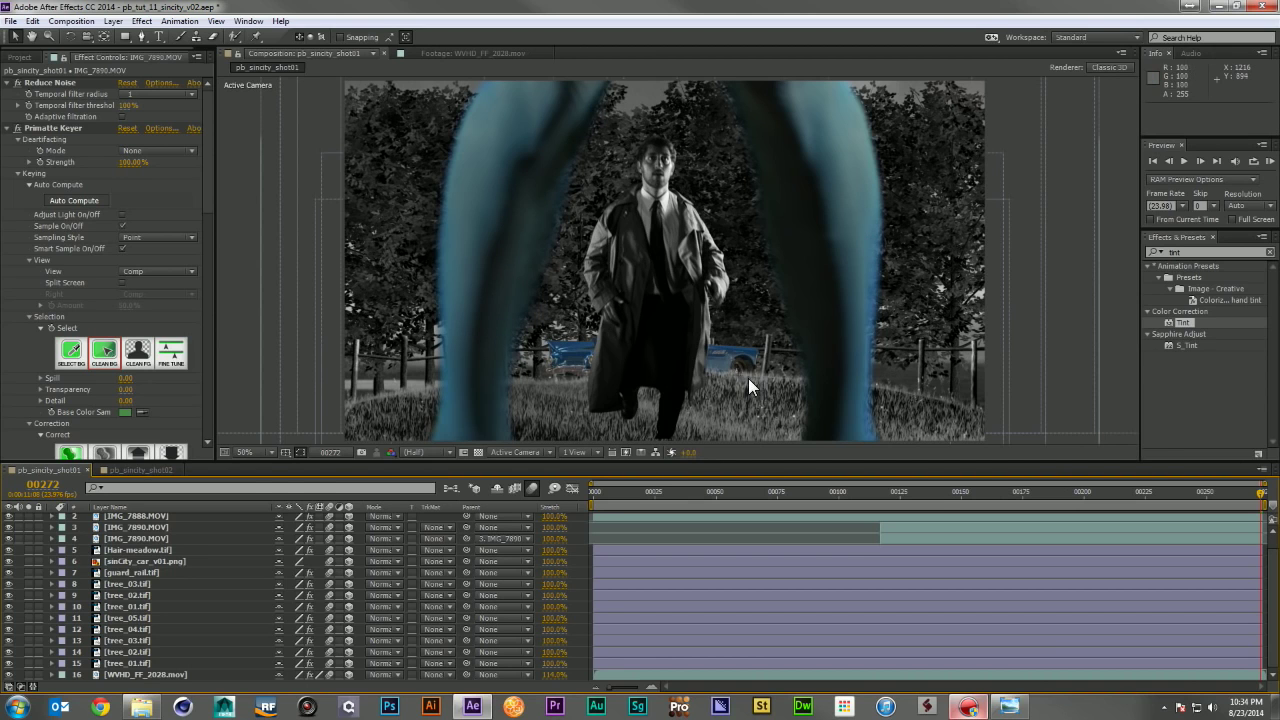
Step: Apply Curves to the WVHD_FF_2028.mov sky and pull the shadows down in an S-curve, judging it at the first frame
click(1203, 254)
click(596, 492)
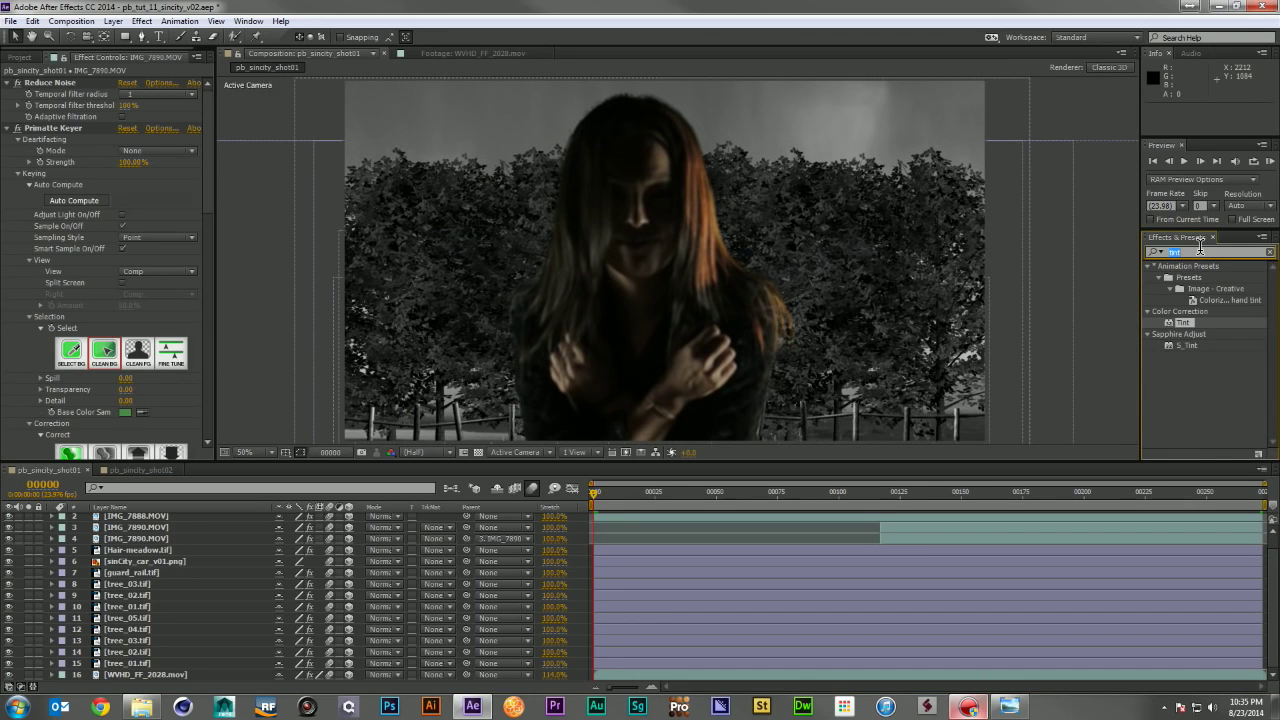
text(curves)
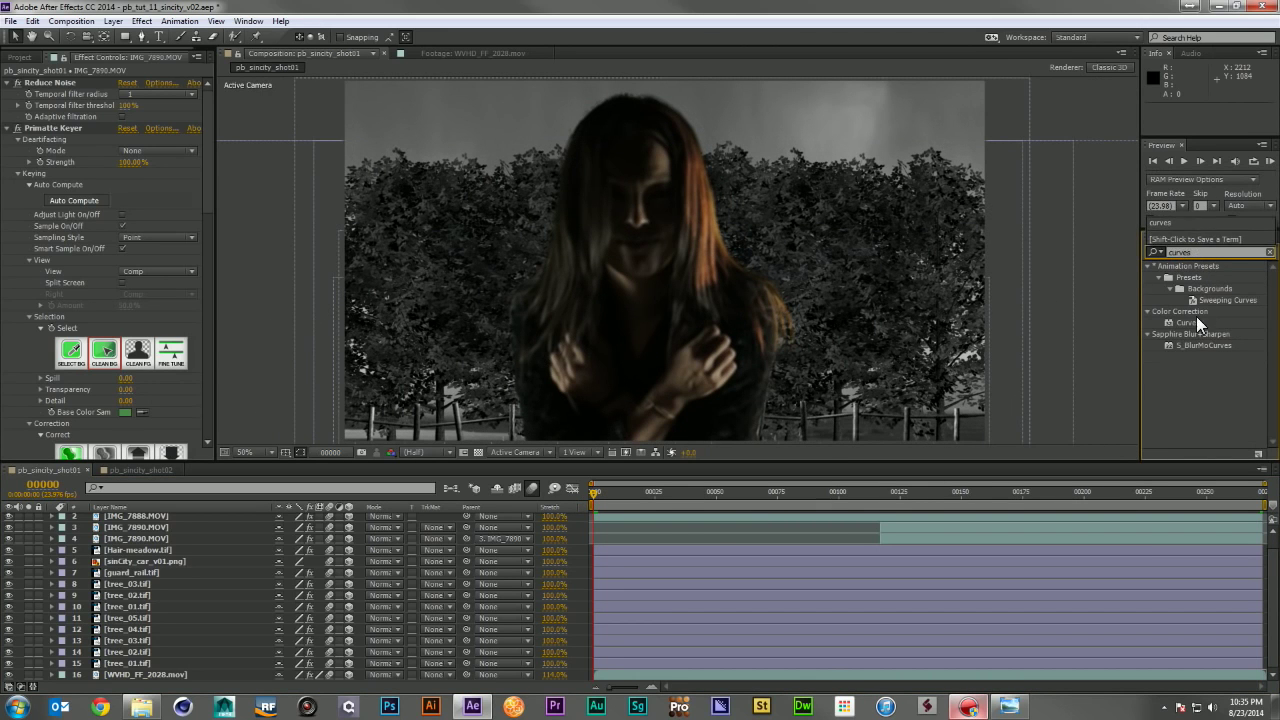
drag(1178, 324, 166, 677)
click(151, 226)
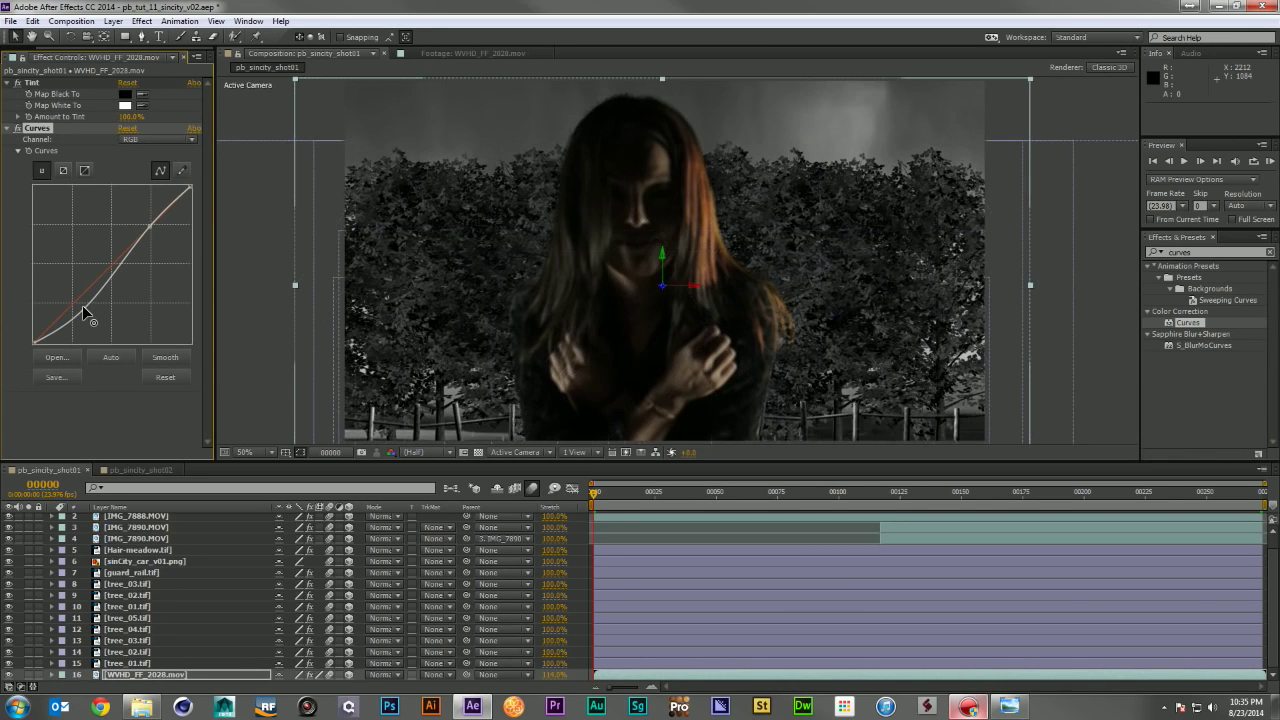
drag(82, 305, 88, 311)
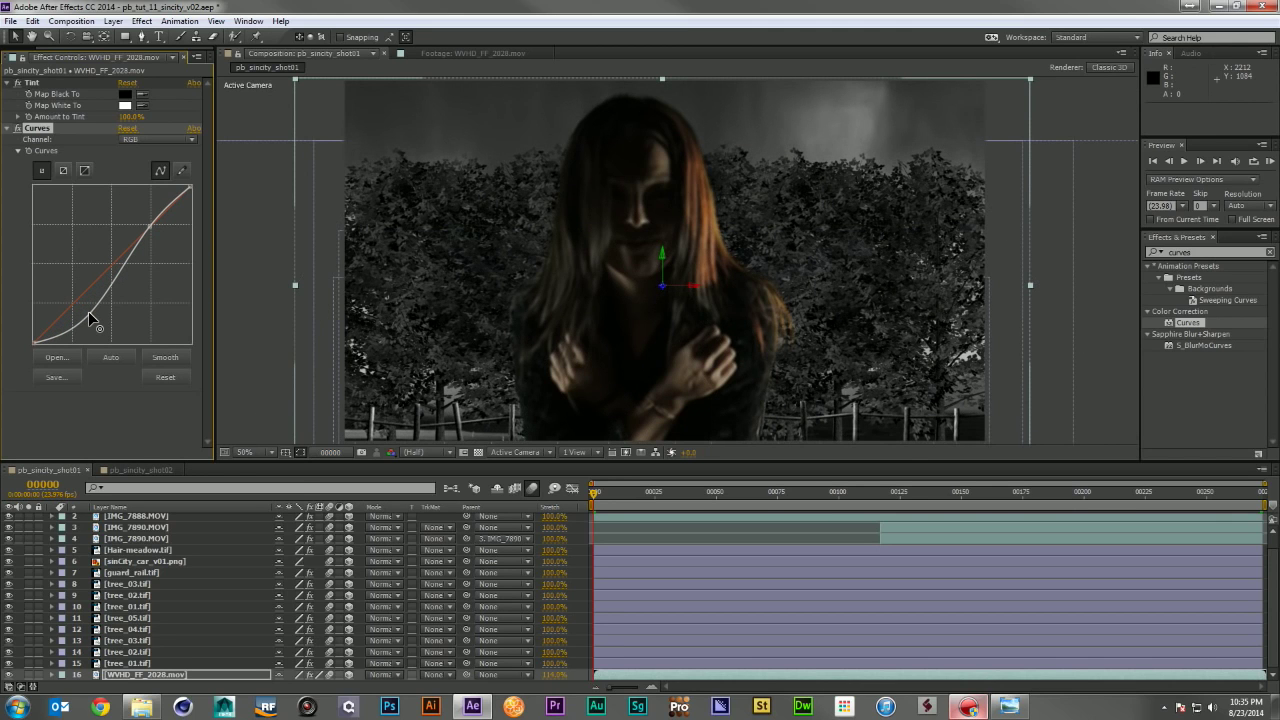
drag(89, 318, 90, 315)
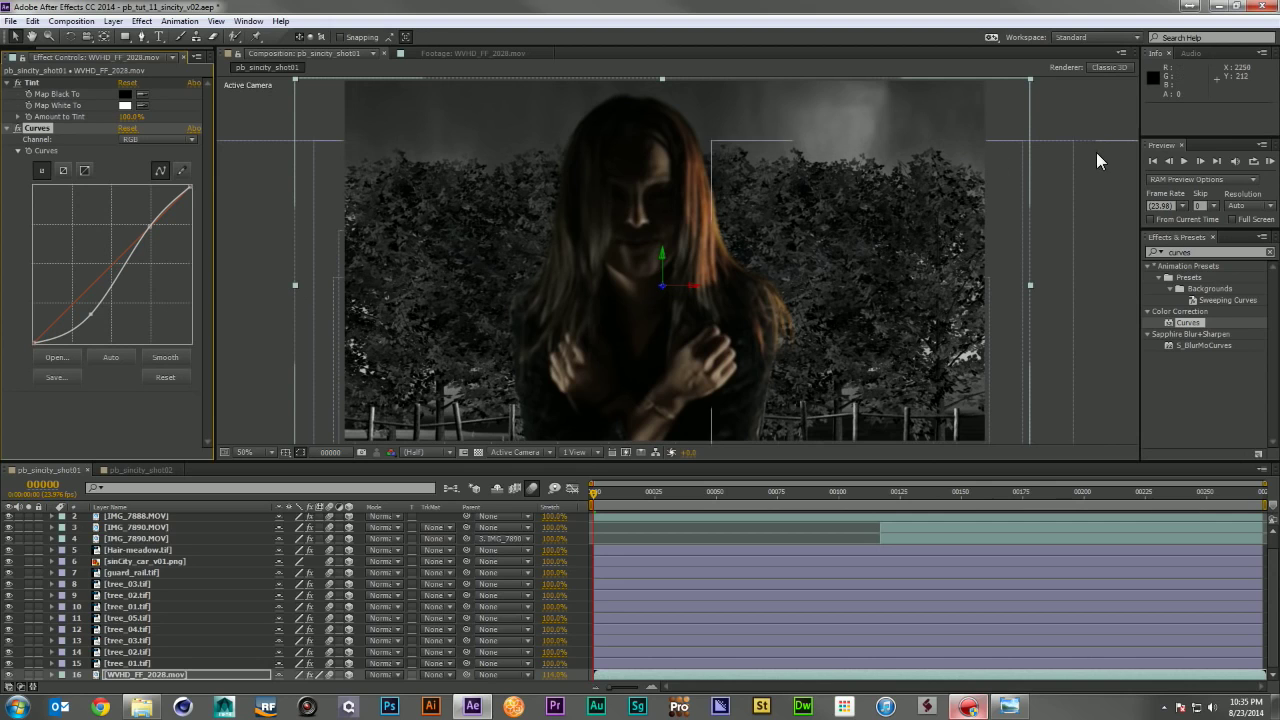
Step: Add Reduce Noise above Tint on WVHD_FF_2028.mov and build its noise profile automatically
double_click(1207, 252)
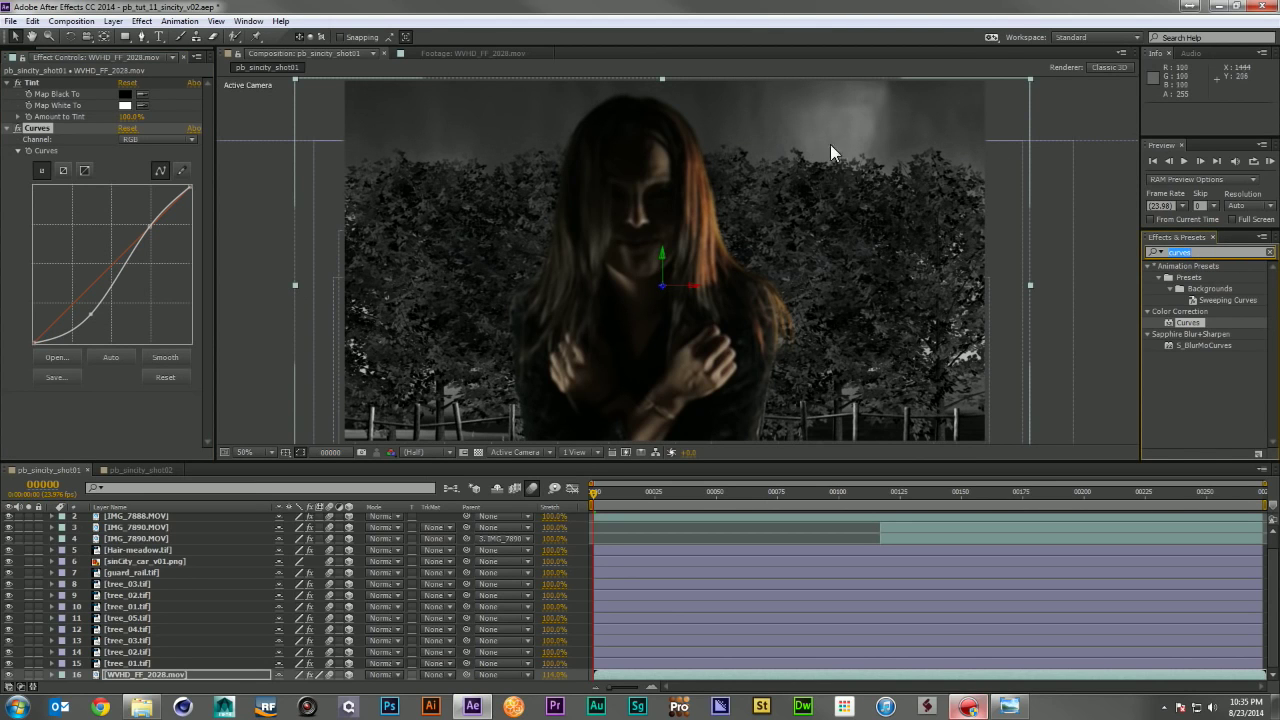
text(reduce)
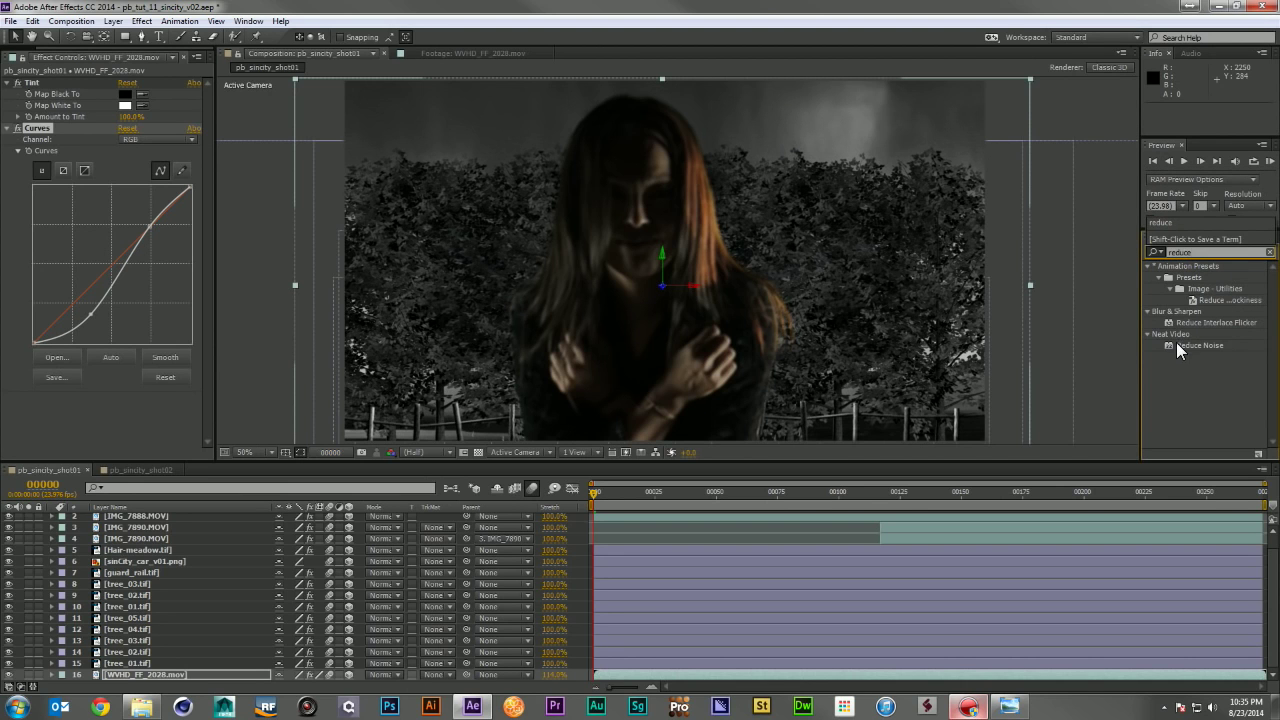
drag(1176, 345, 56, 76)
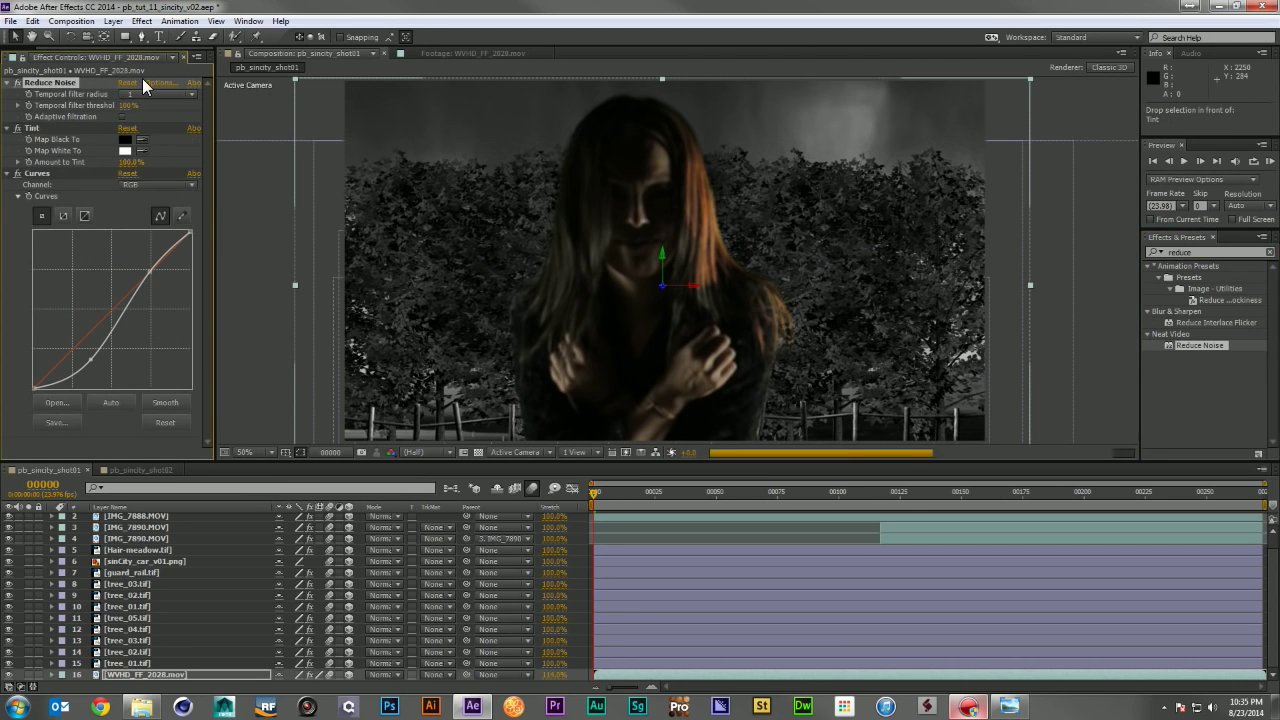
click(152, 82)
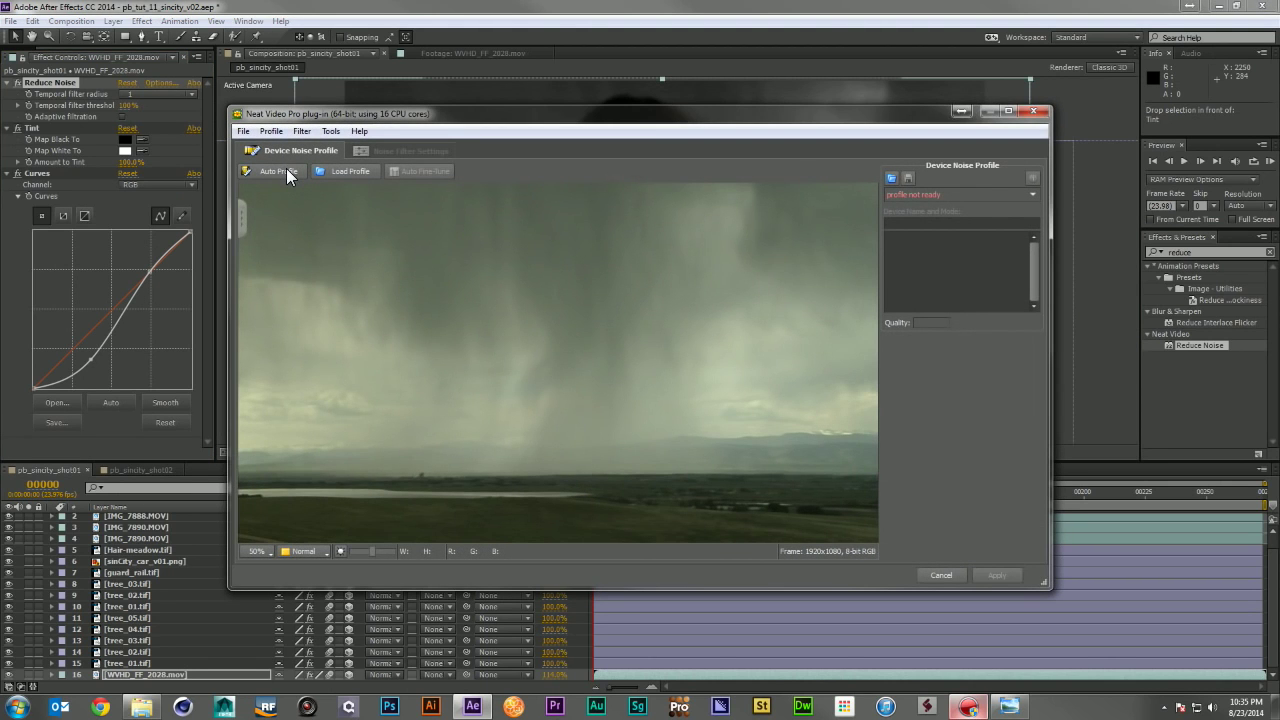
click(286, 170)
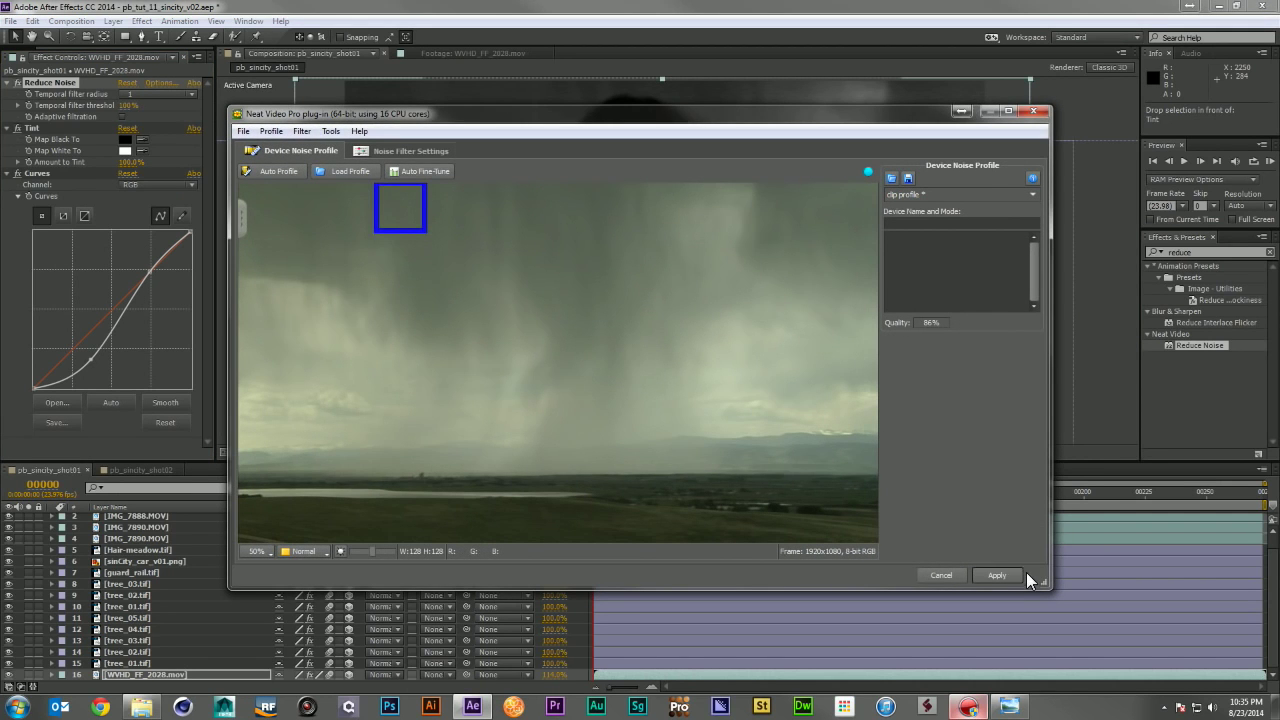
click(997, 575)
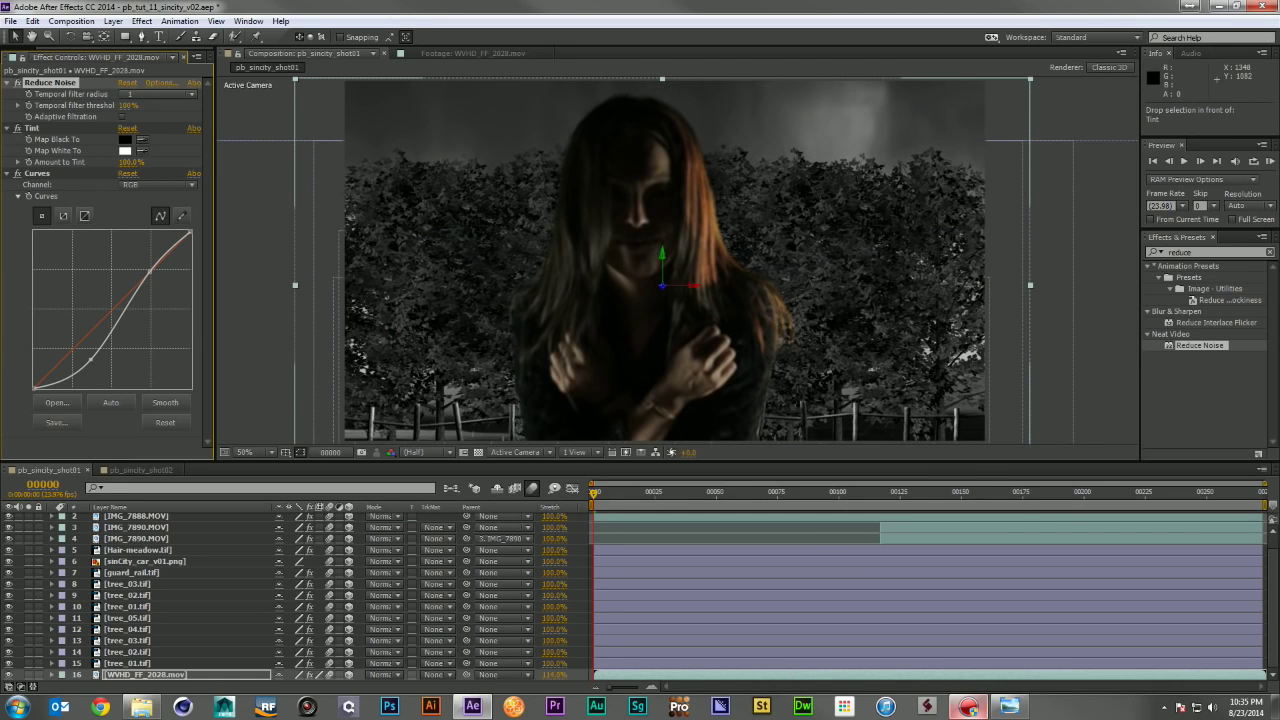
Step: Copy the sky's Curves effect onto the Hair-meadow.tif layer, checking it at the last frame
scroll(226, 592, up, 1)
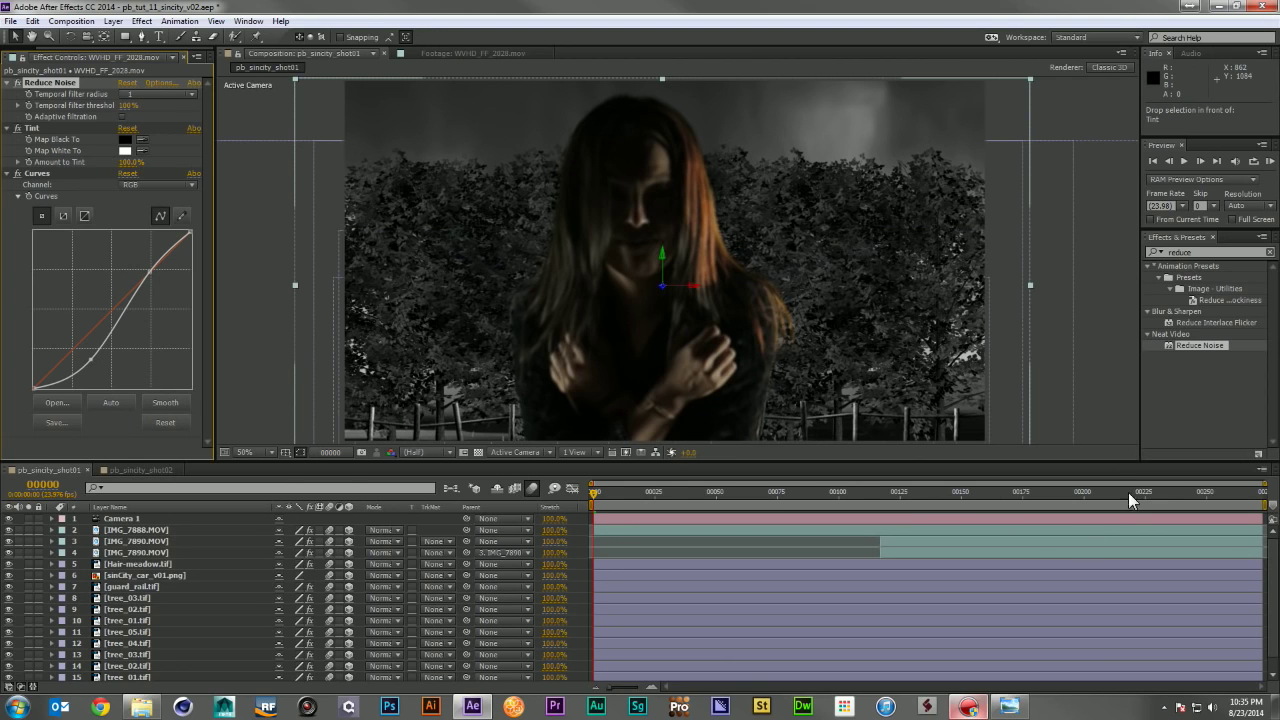
click(1263, 492)
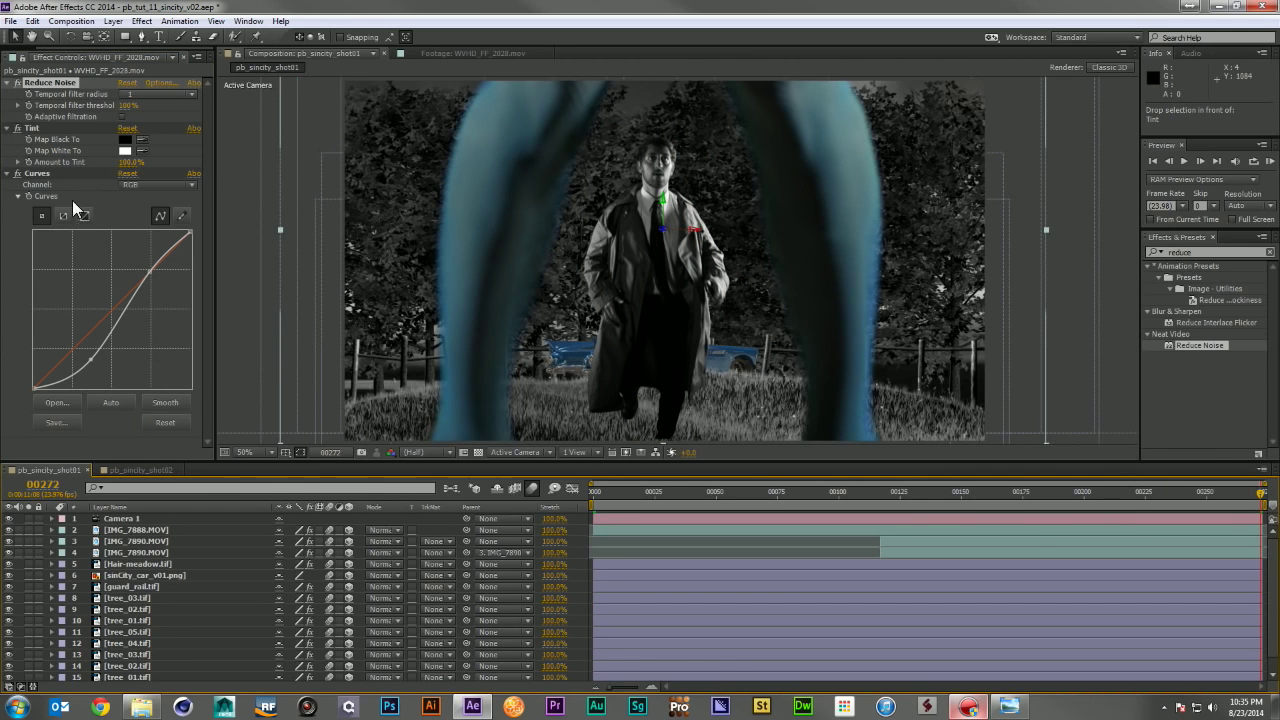
click(38, 175)
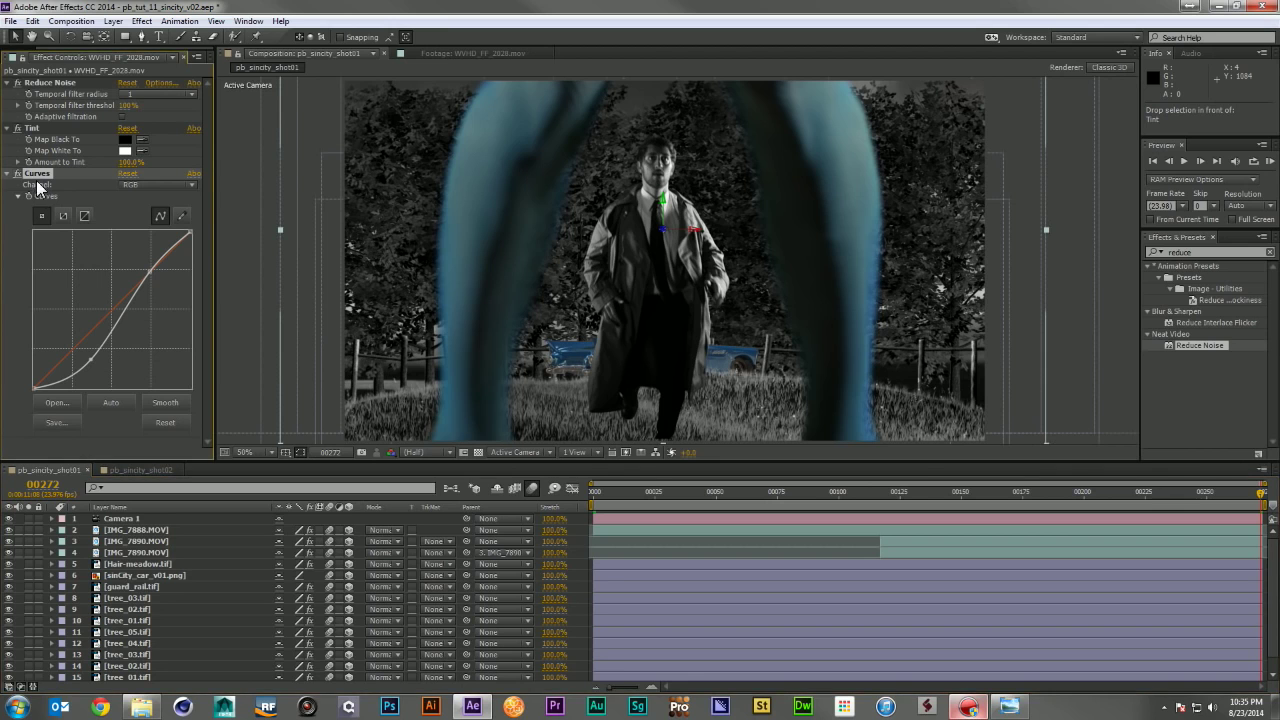
click(138, 562)
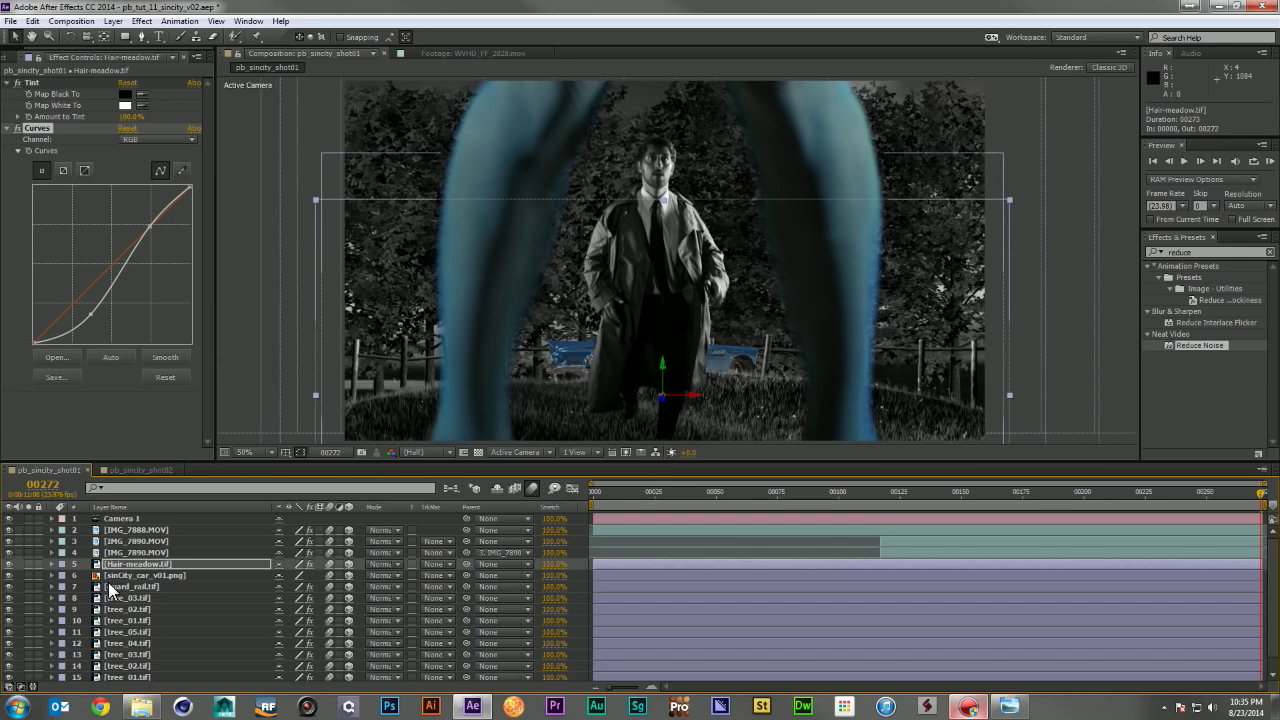
Step: Try the same Curves effect on all eight tree layers, undo it and deselect them
scroll(137, 578, down, 1)
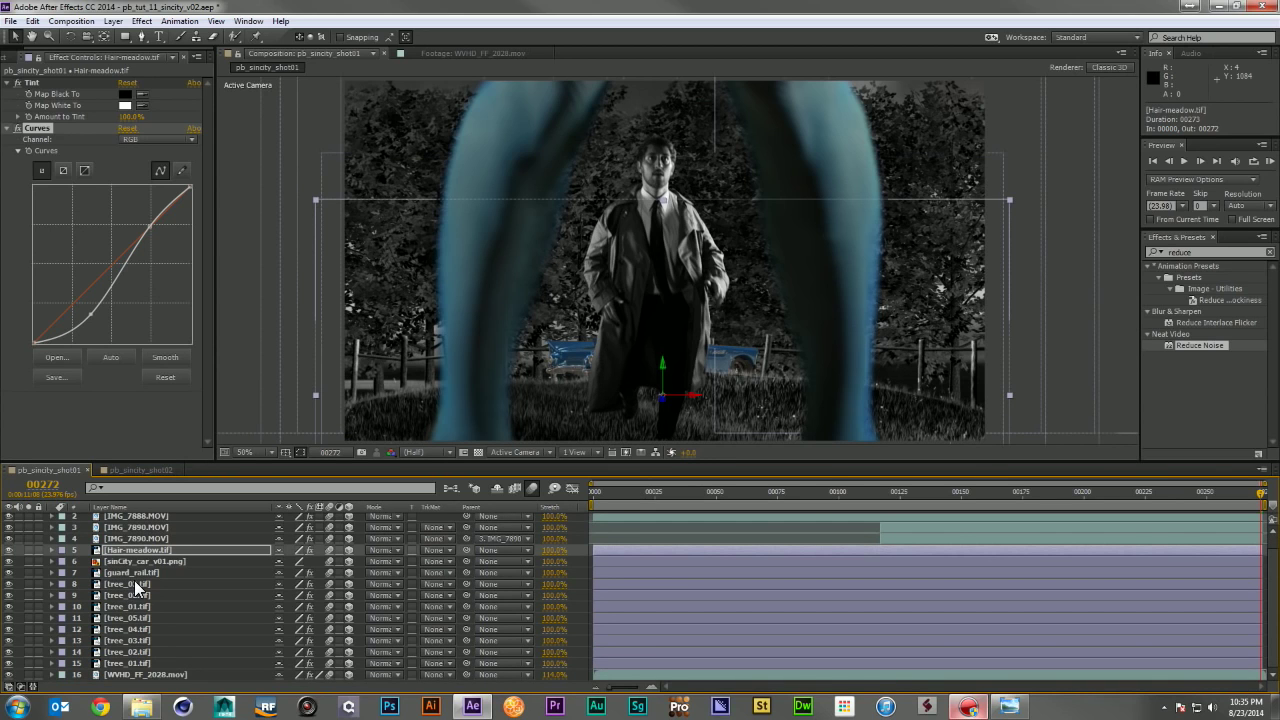
click(137, 585)
shift+click(134, 660)
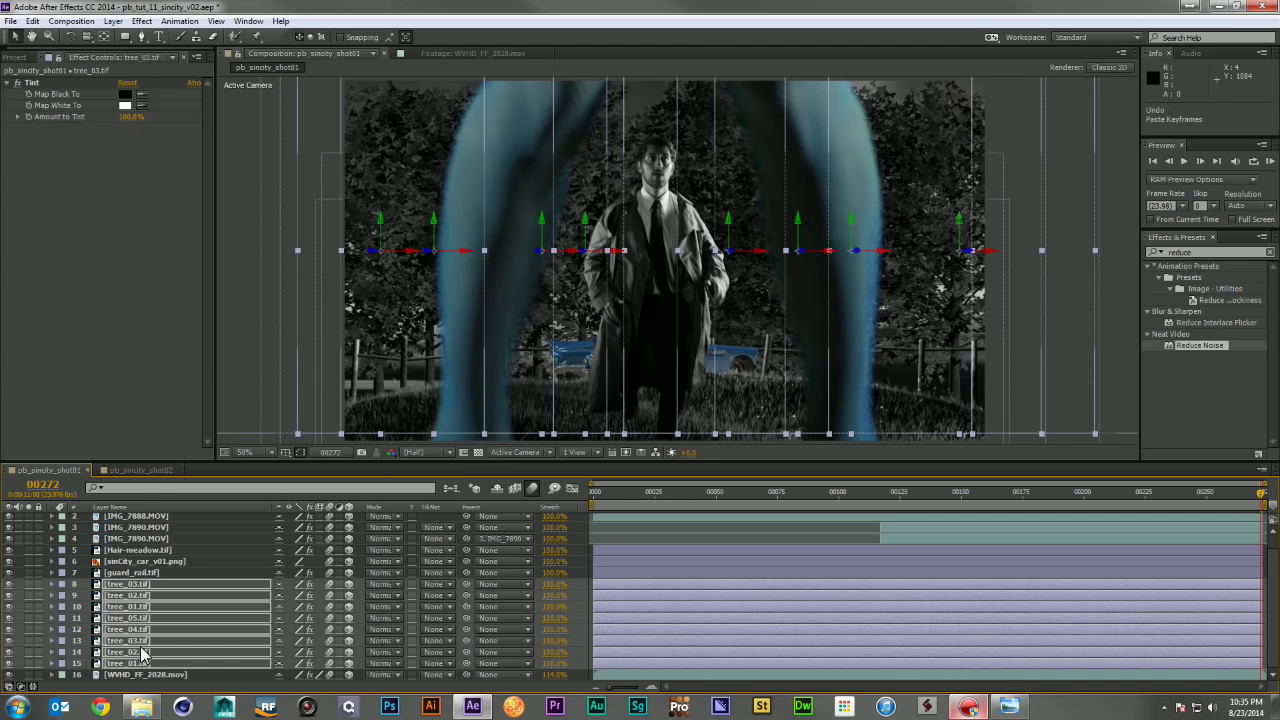
key(ctrl+z)
click(136, 574)
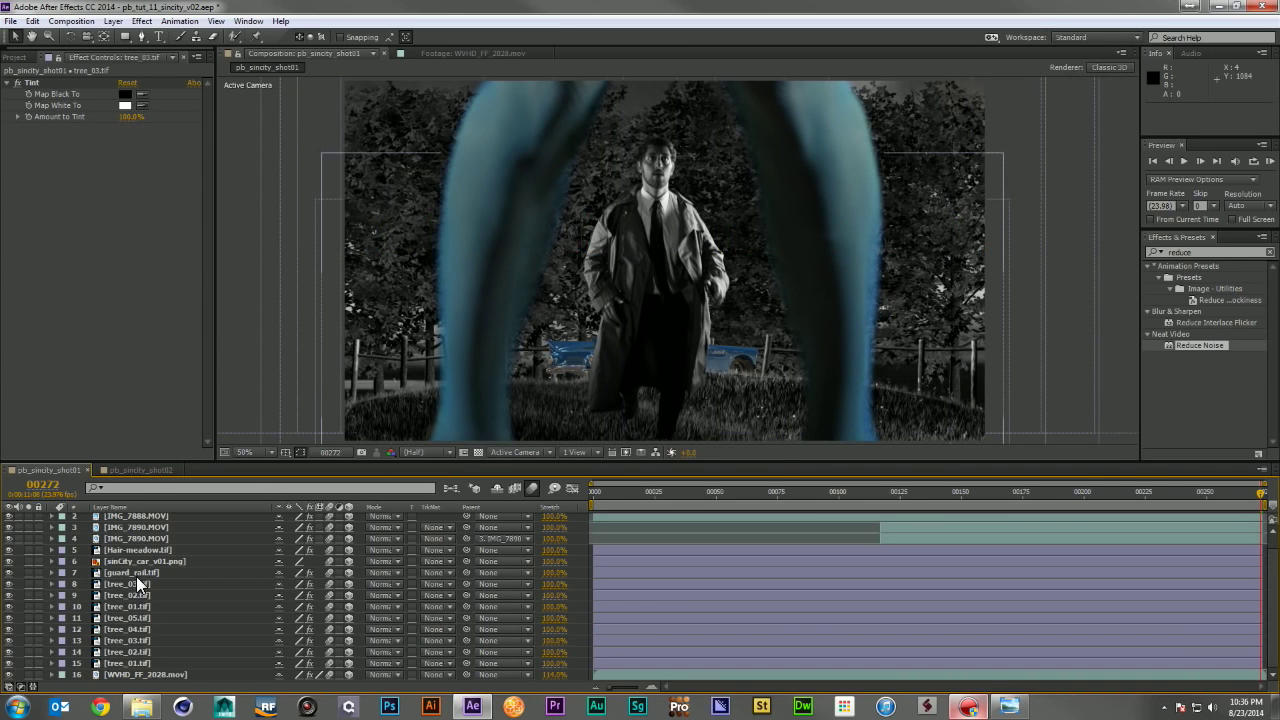
Step: Paste the Curves effect onto the uppermost tree_03.tif layer and raise its shadow point for a gentler darkening
click(134, 582)
key(ctrl+v)
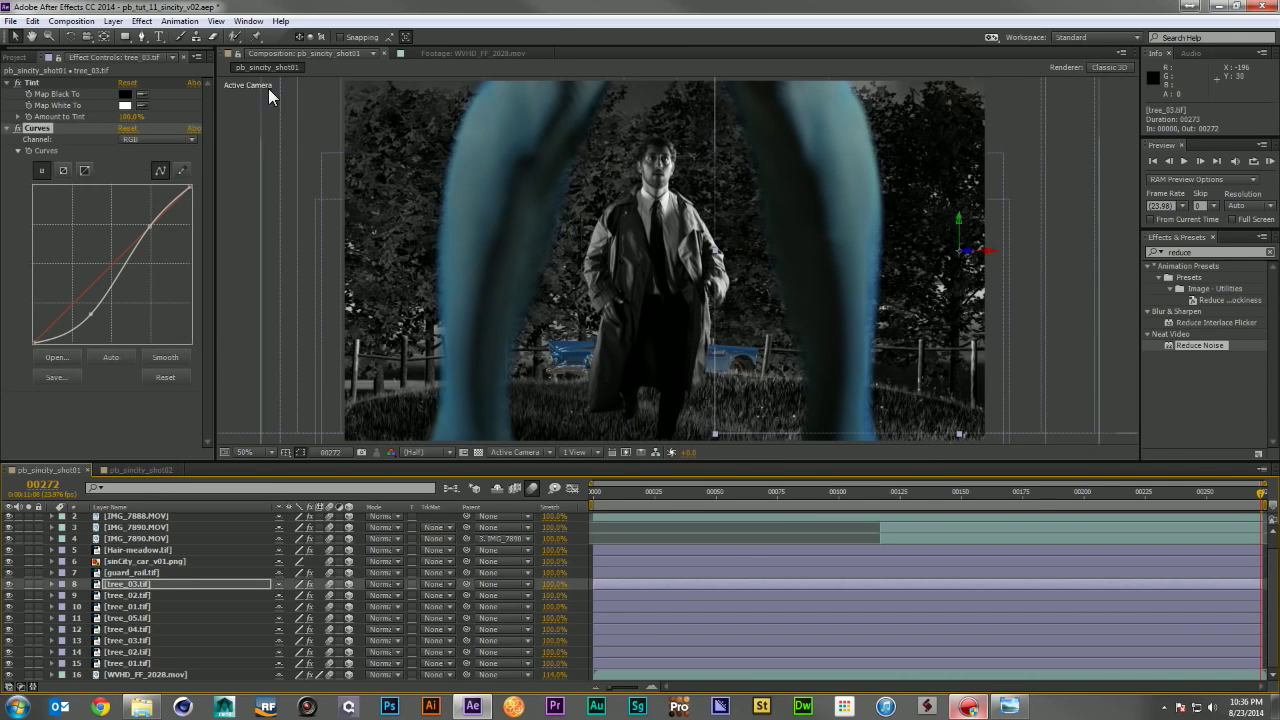
drag(92, 316, 84, 305)
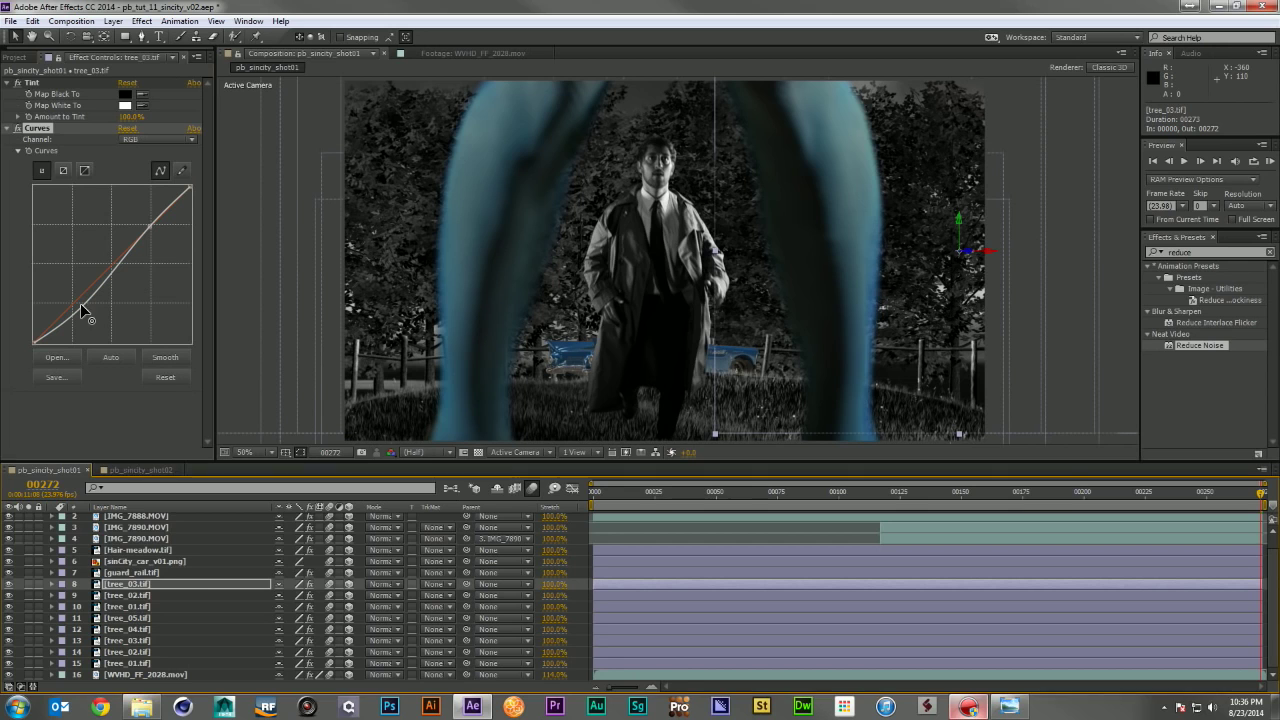
Step: Paste the softened Curves effect onto the other seven tree layers and deselect everything
click(136, 595)
shift+click(143, 667)
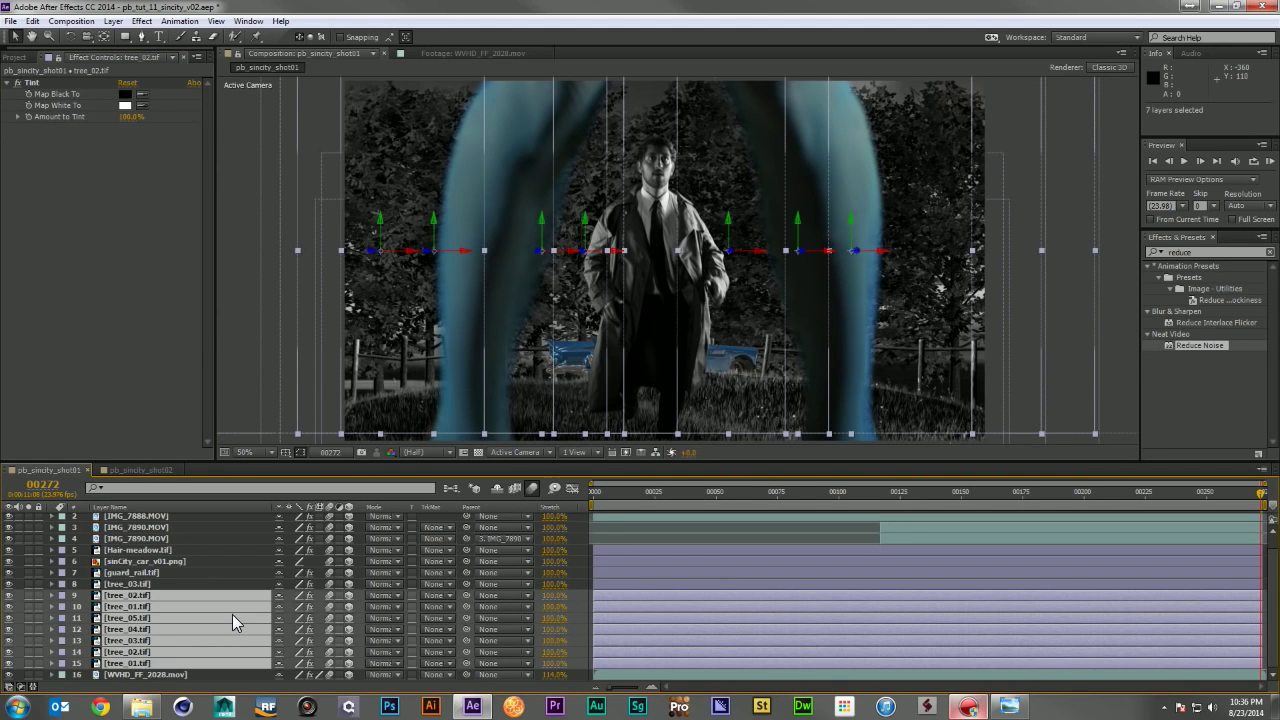
key(ctrl+v)
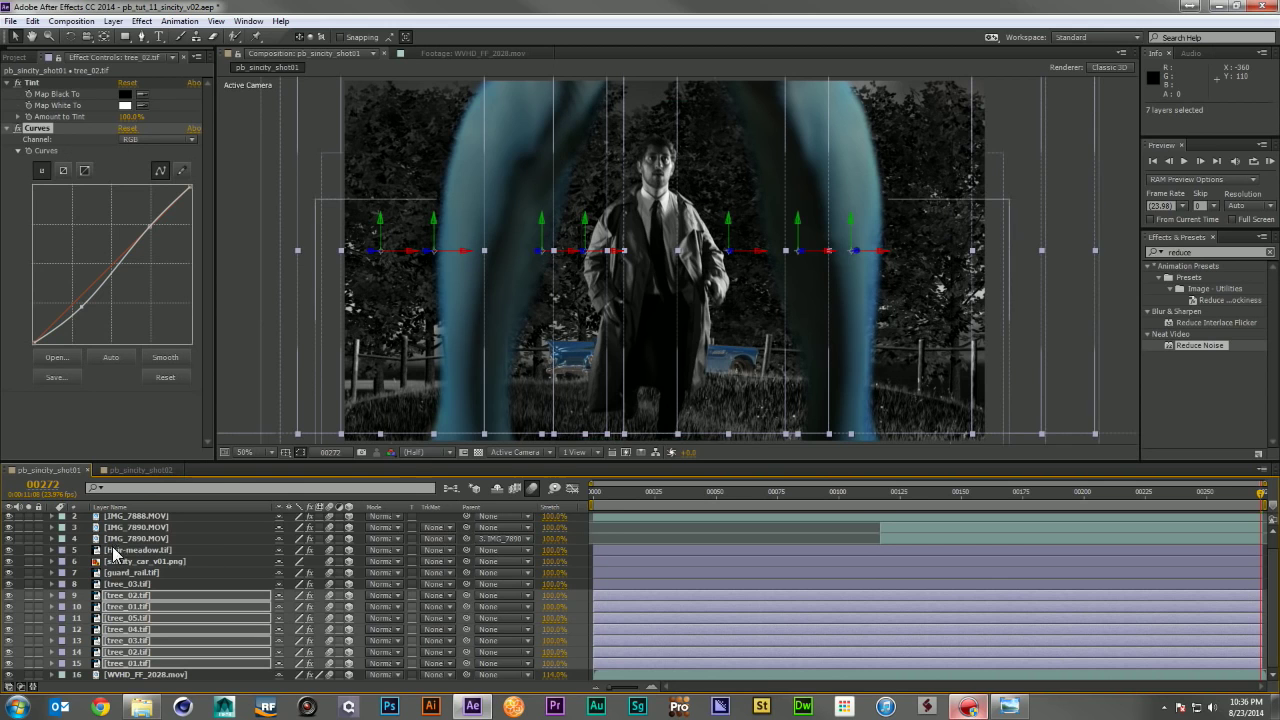
key(F2)
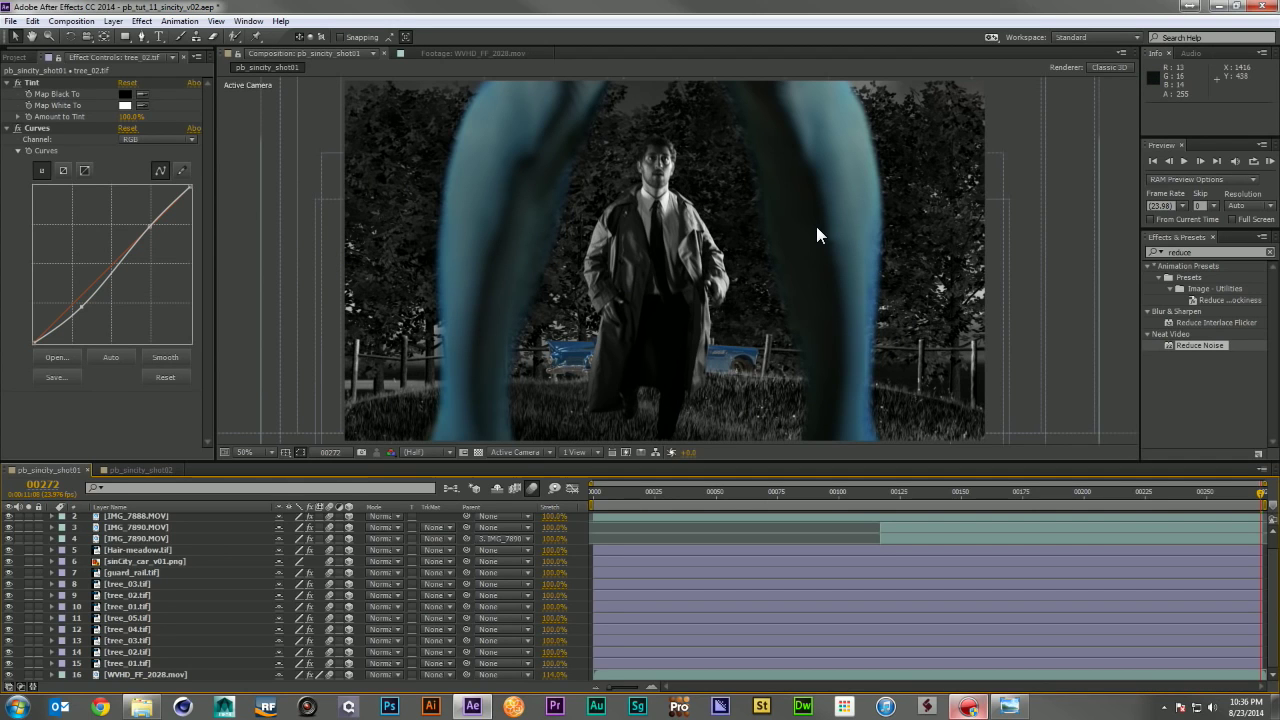
Step: Find the Hue/Saturation effect and apply it to the sinCity_car_v01.png layer
click(116, 560)
click(1200, 252)
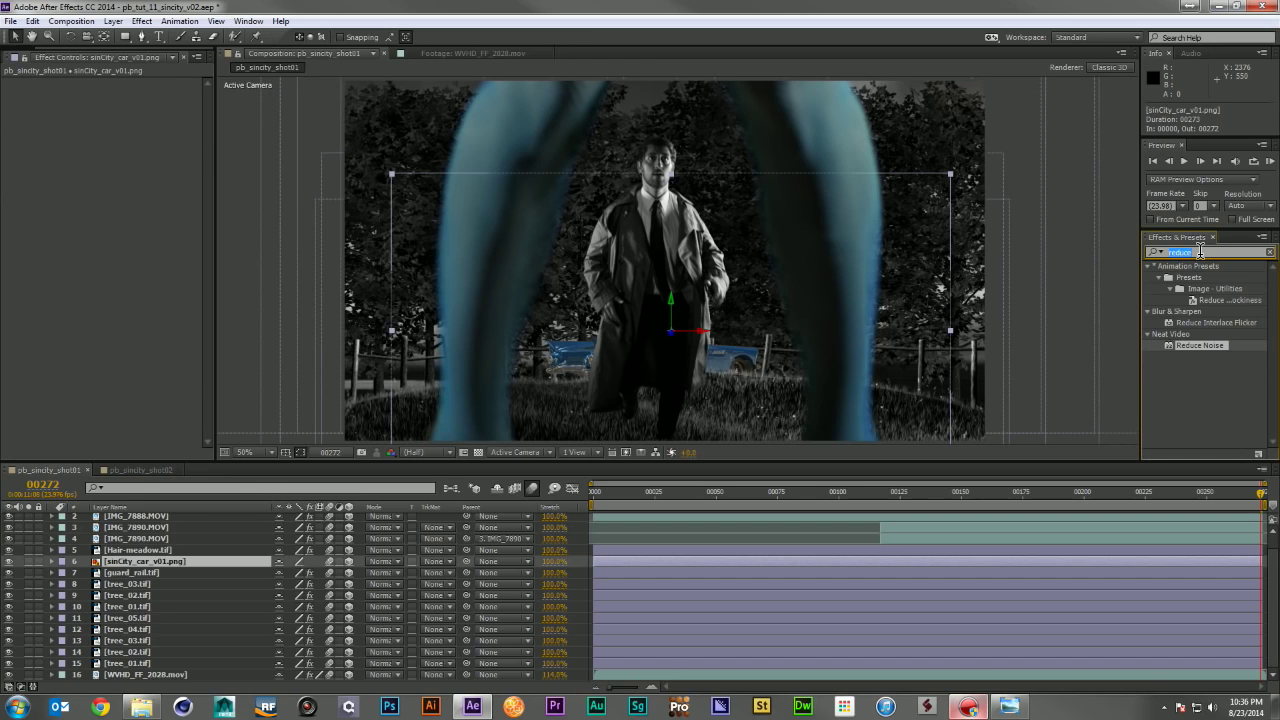
text(hue)
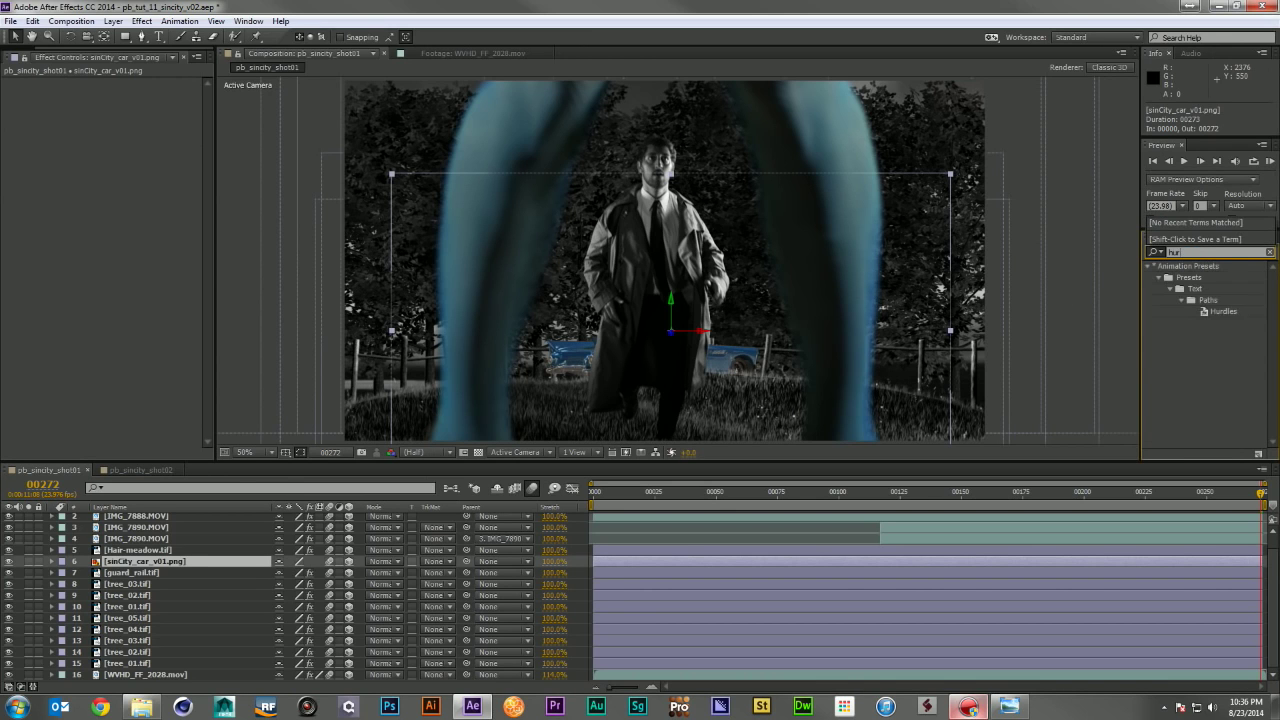
text(/s)
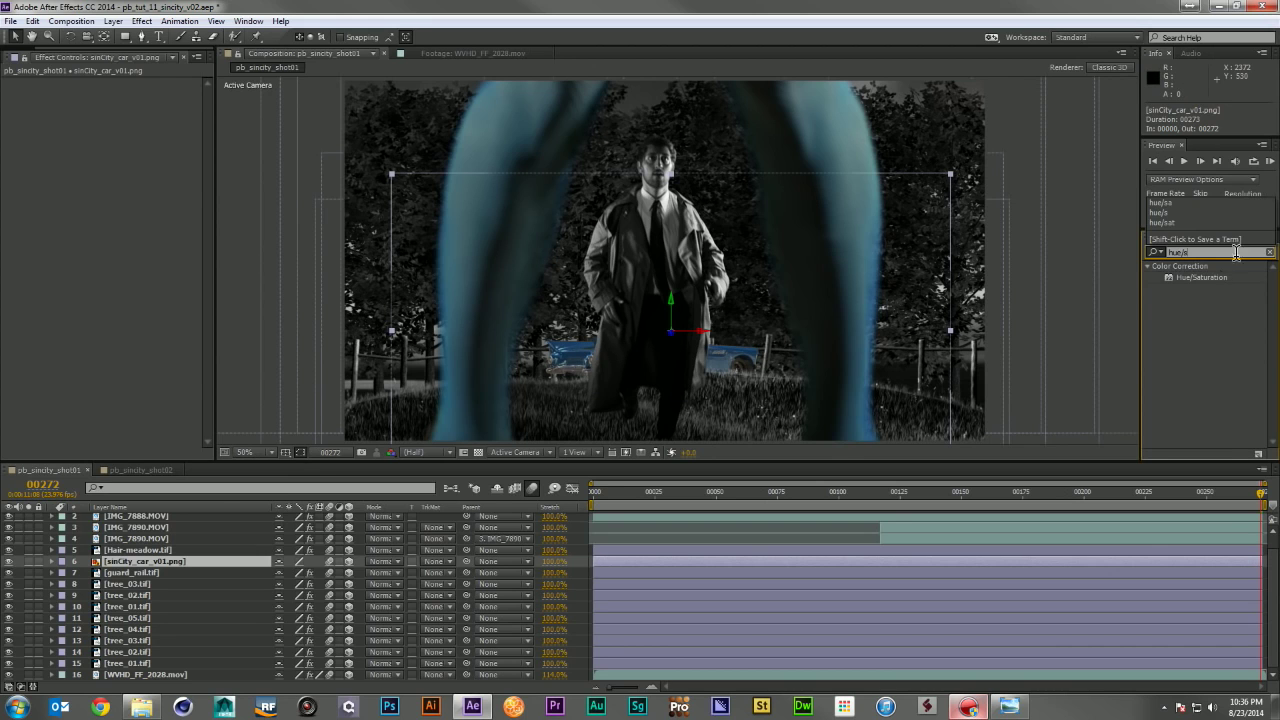
drag(1201, 277, 171, 562)
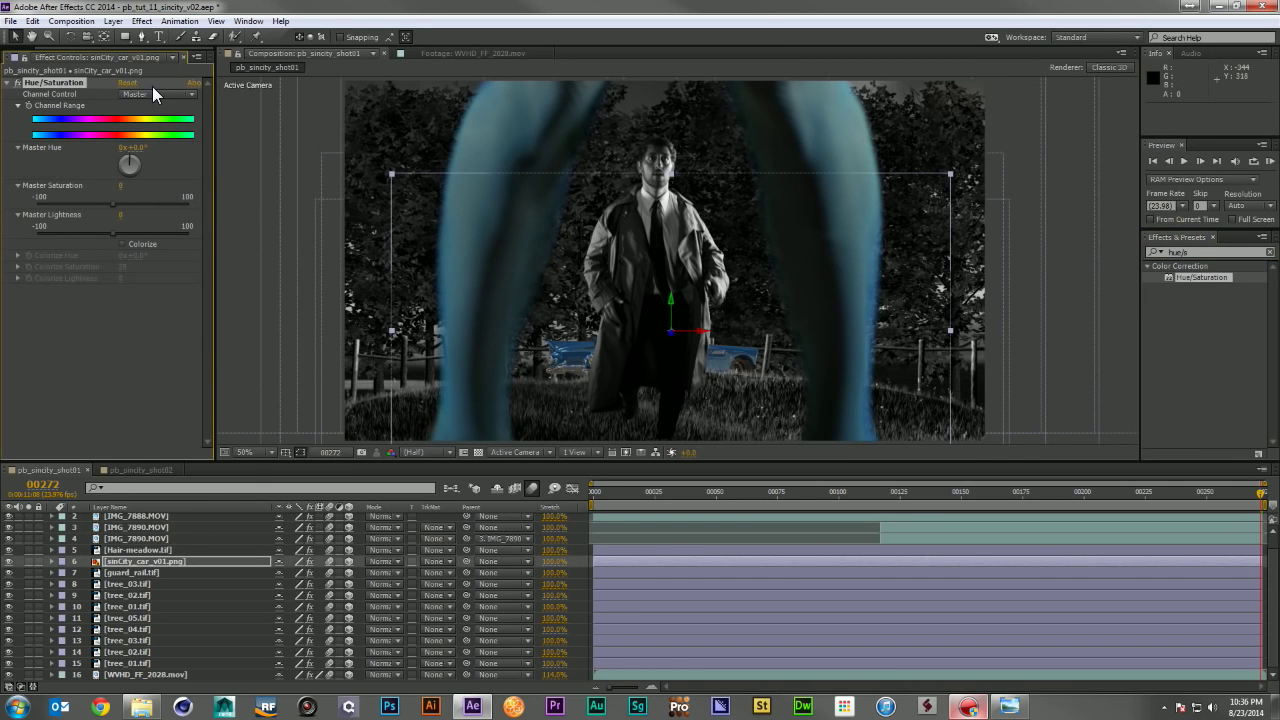
Step: Set the saturation of the car's Reds and Yellows to -100 in Hue/Saturation
click(146, 94)
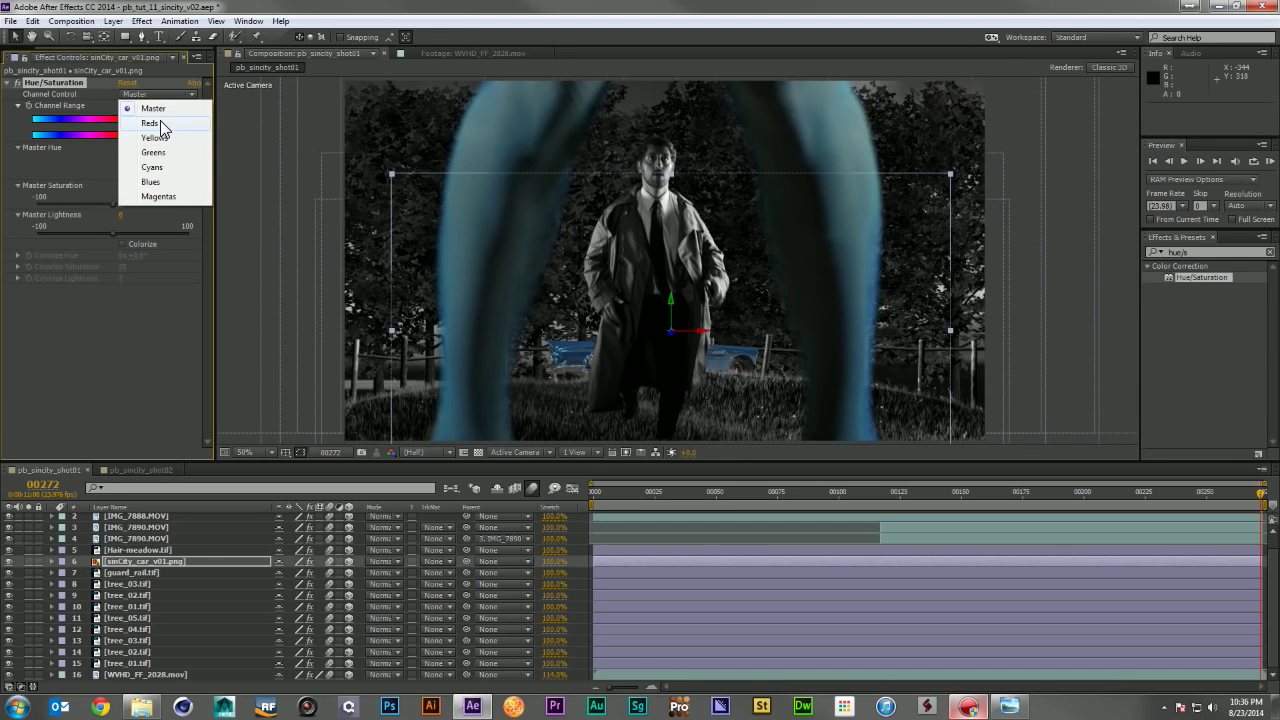
click(150, 123)
drag(124, 194, 5, 197)
click(118, 94)
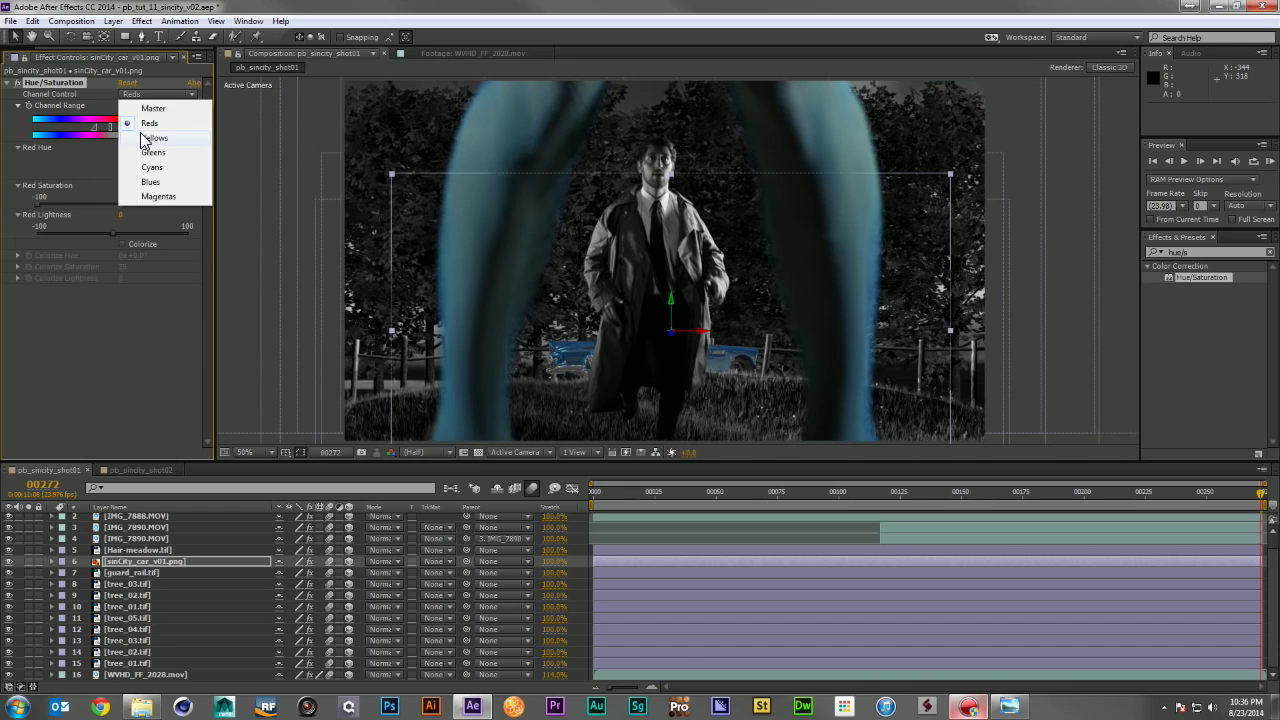
click(150, 137)
drag(125, 186, 5, 193)
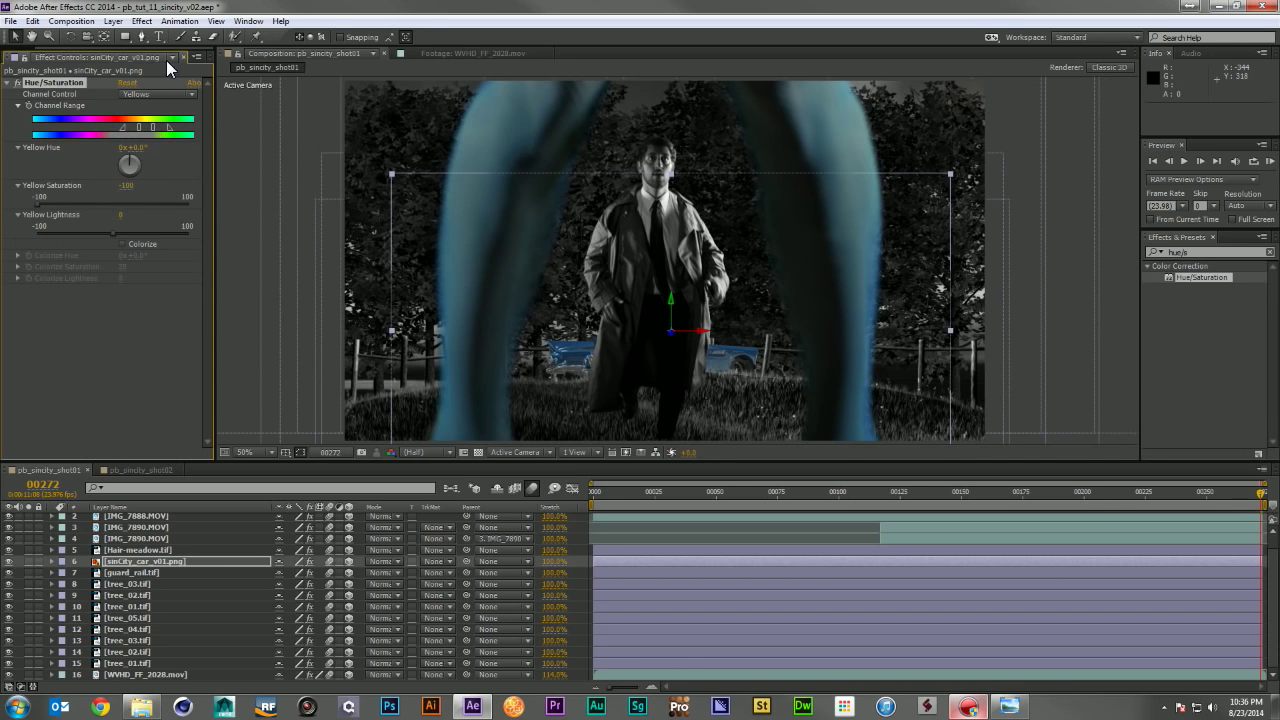
Step: Set the saturation of the car's Greens and Magentas to -100, and inspect the car layer in isolation
click(148, 94)
click(150, 151)
drag(122, 190, 5, 192)
click(144, 93)
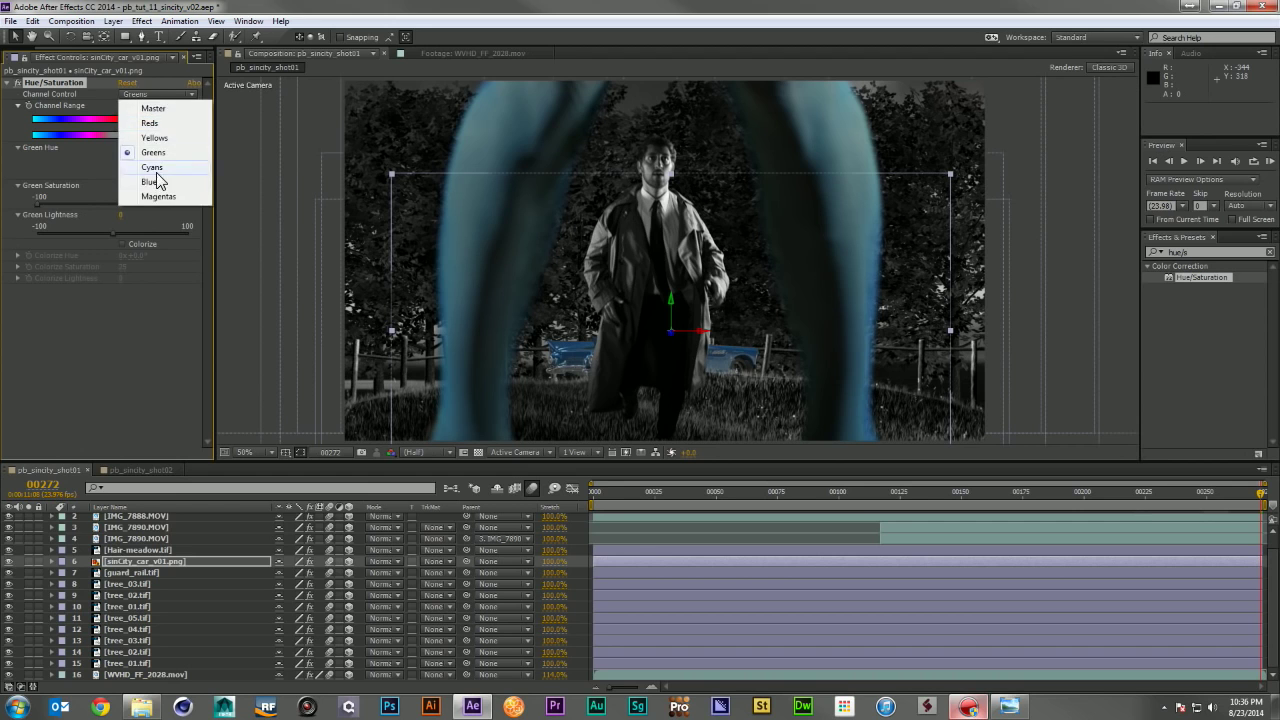
click(158, 195)
drag(20, 186, 8, 187)
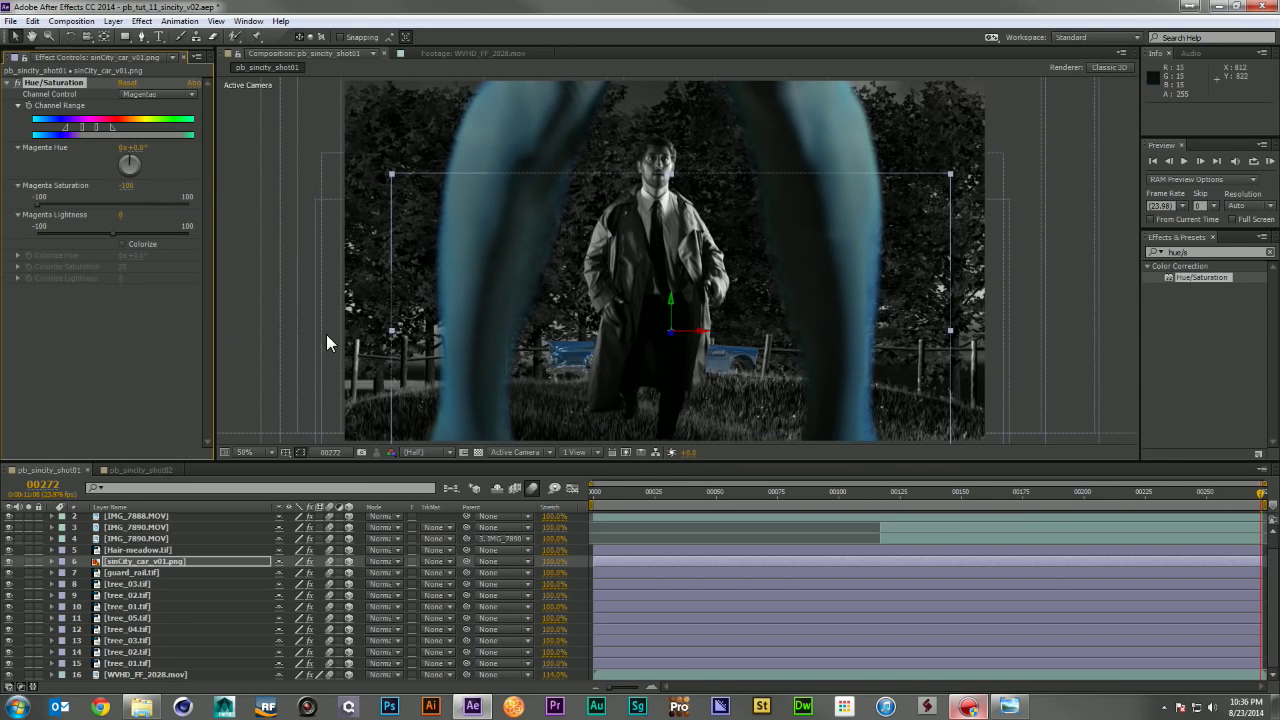
click(28, 562)
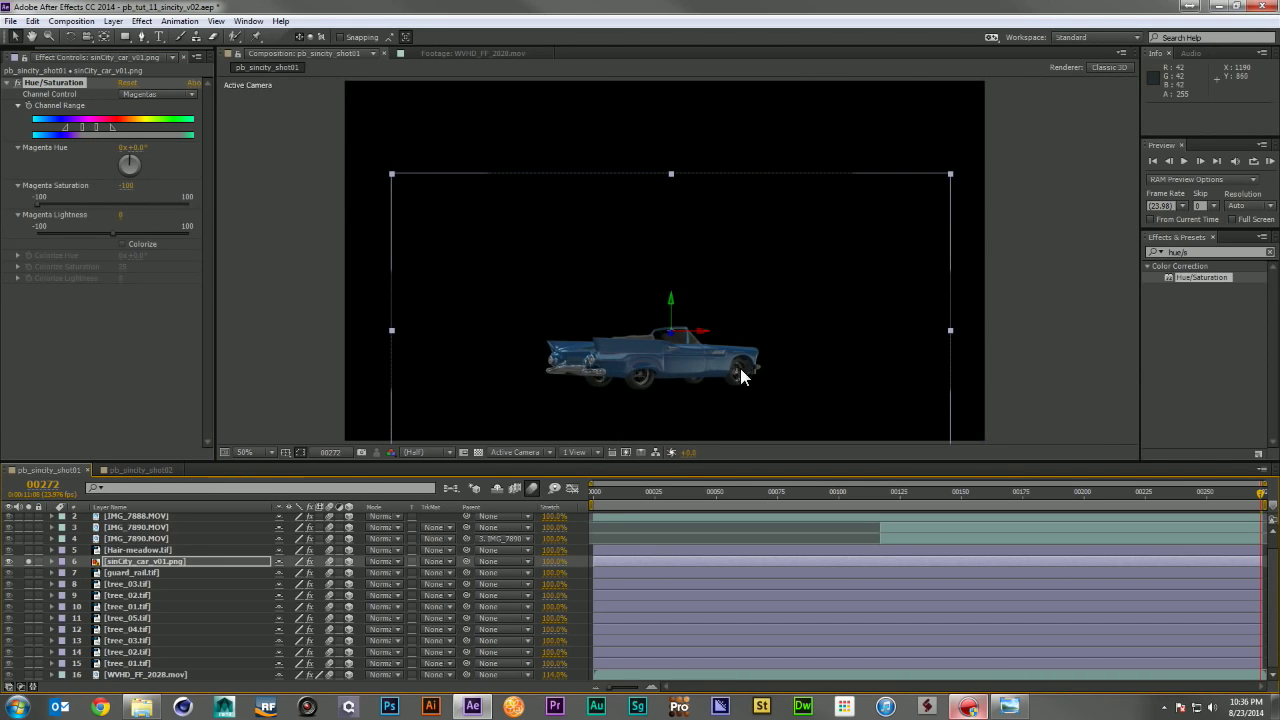
click(28, 562)
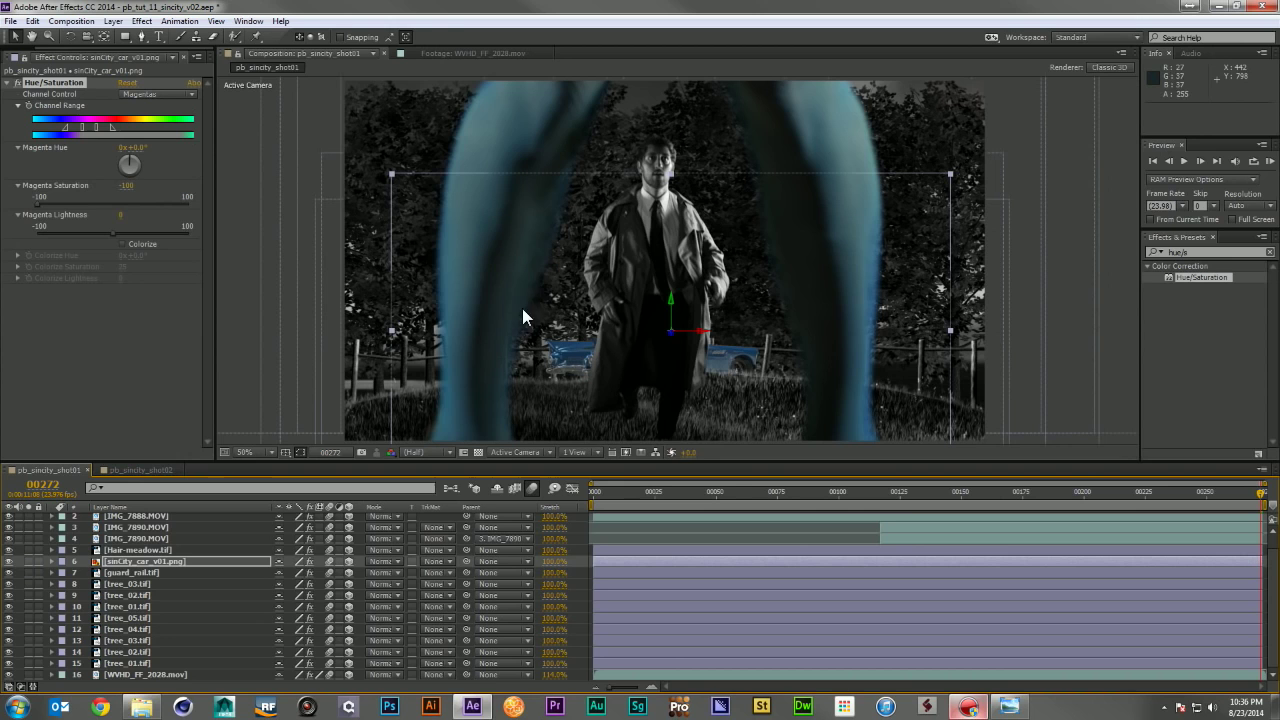
Step: Partly lower the car's Blue Saturation, set its Cyan Saturation to -39 and deselect the layer
click(140, 96)
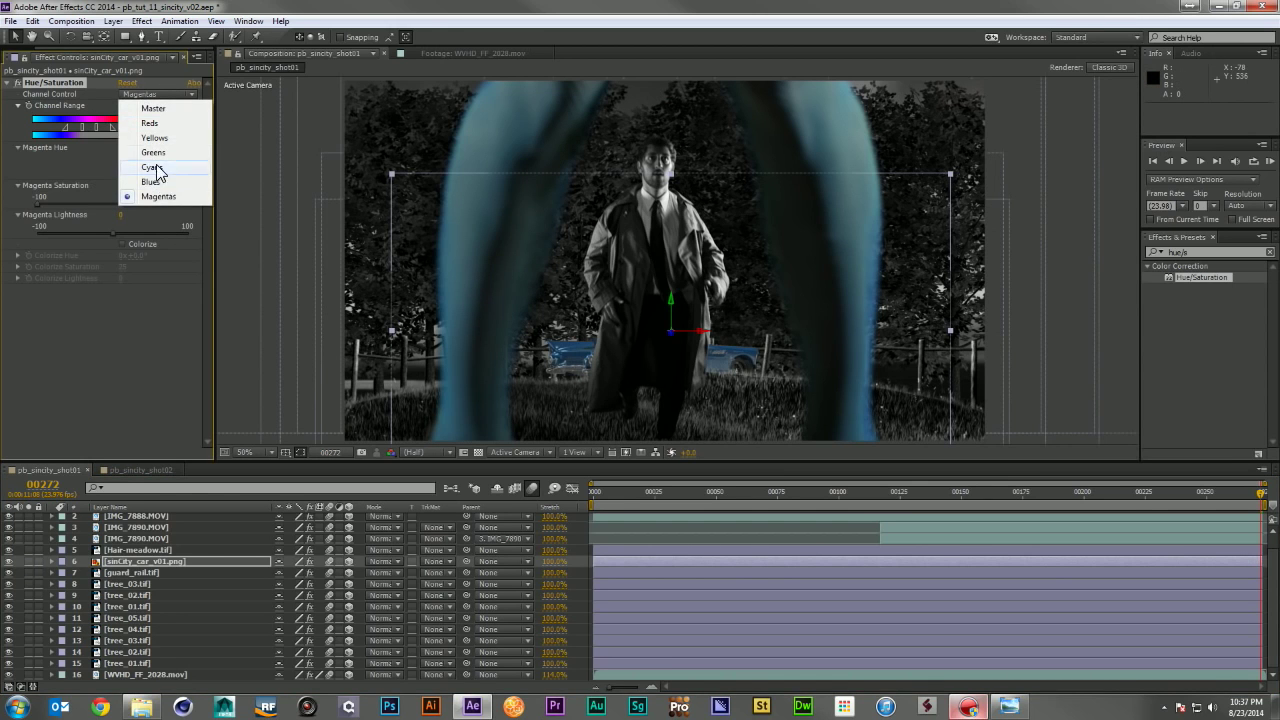
click(152, 182)
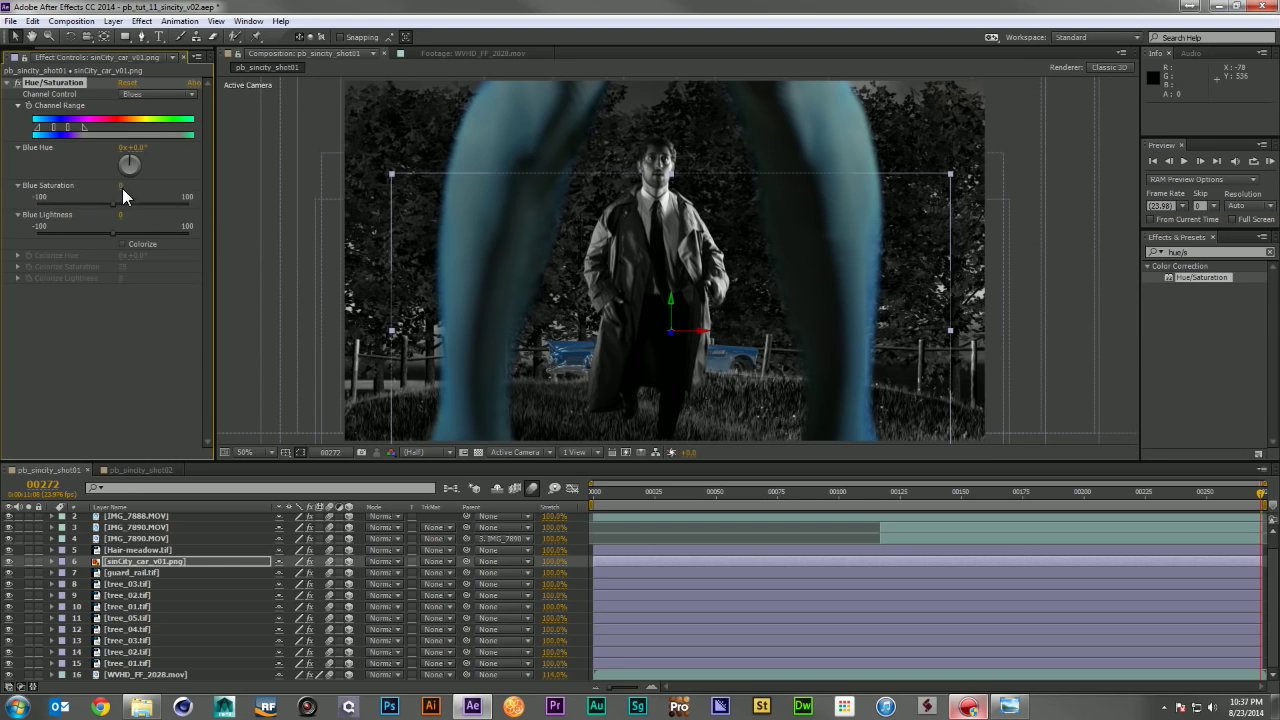
drag(115, 187, 104, 187)
click(148, 94)
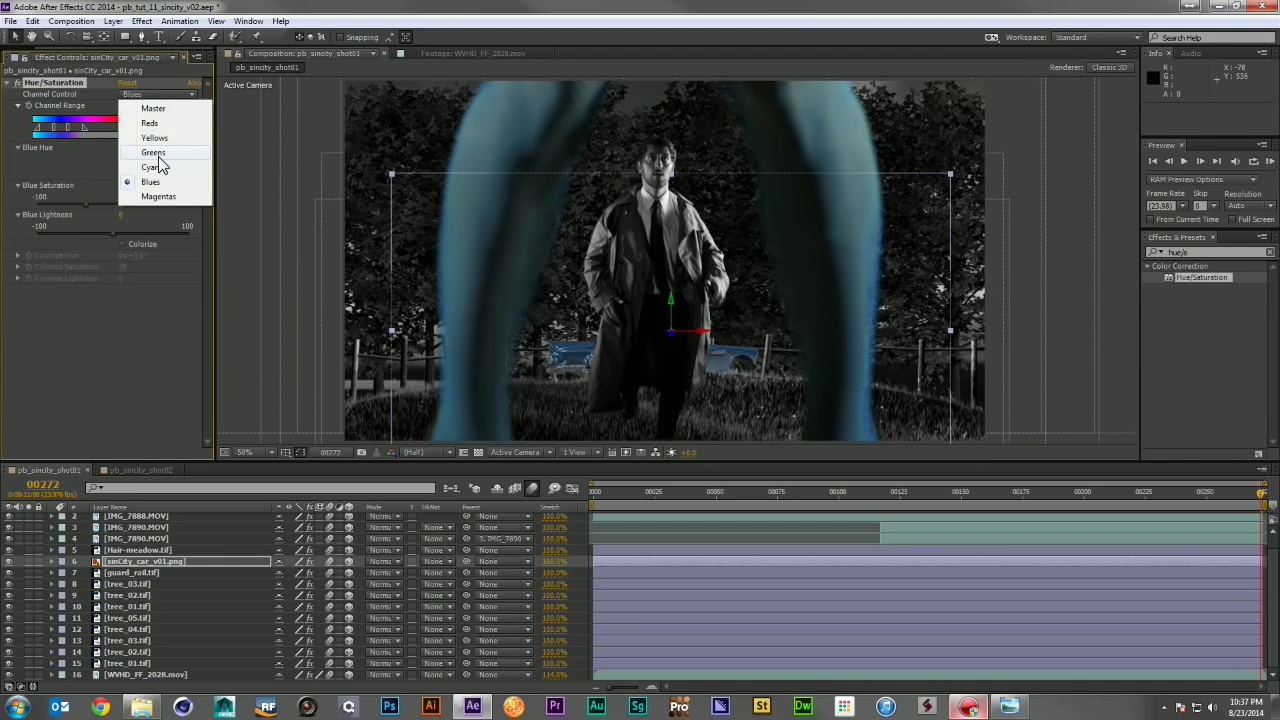
click(160, 168)
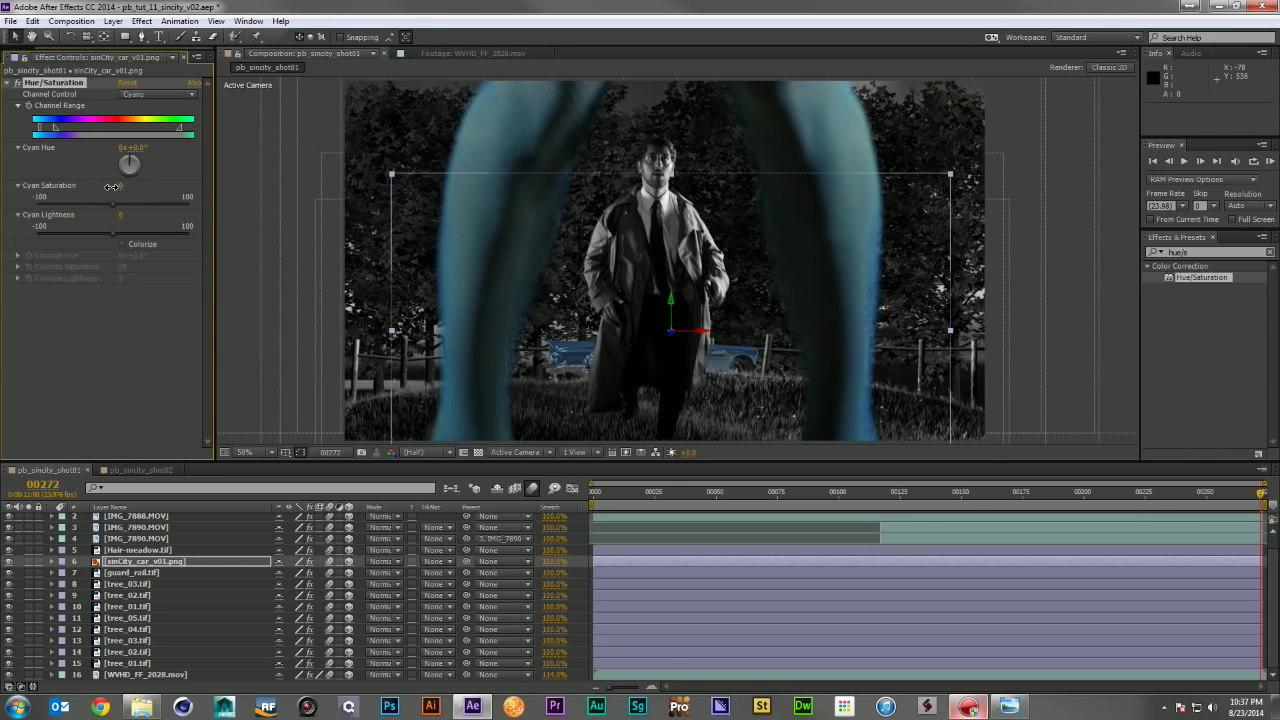
drag(103, 187, 89, 187)
click(110, 316)
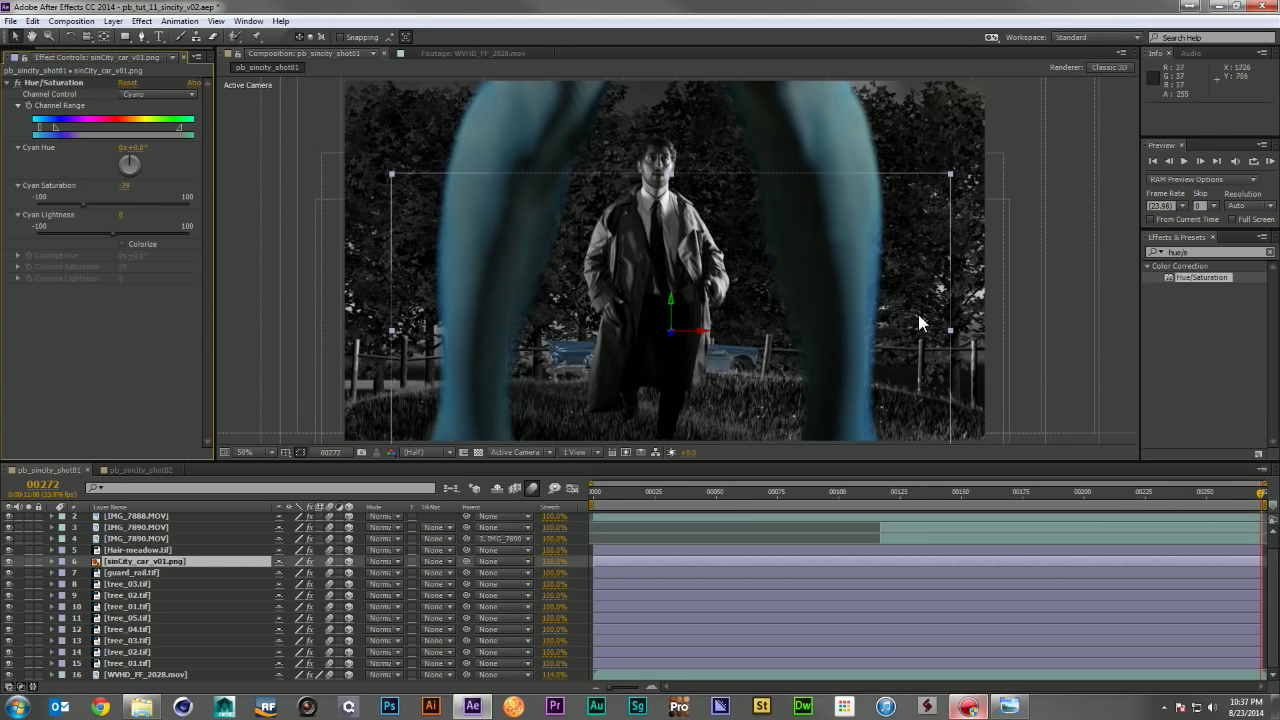
click(14, 571)
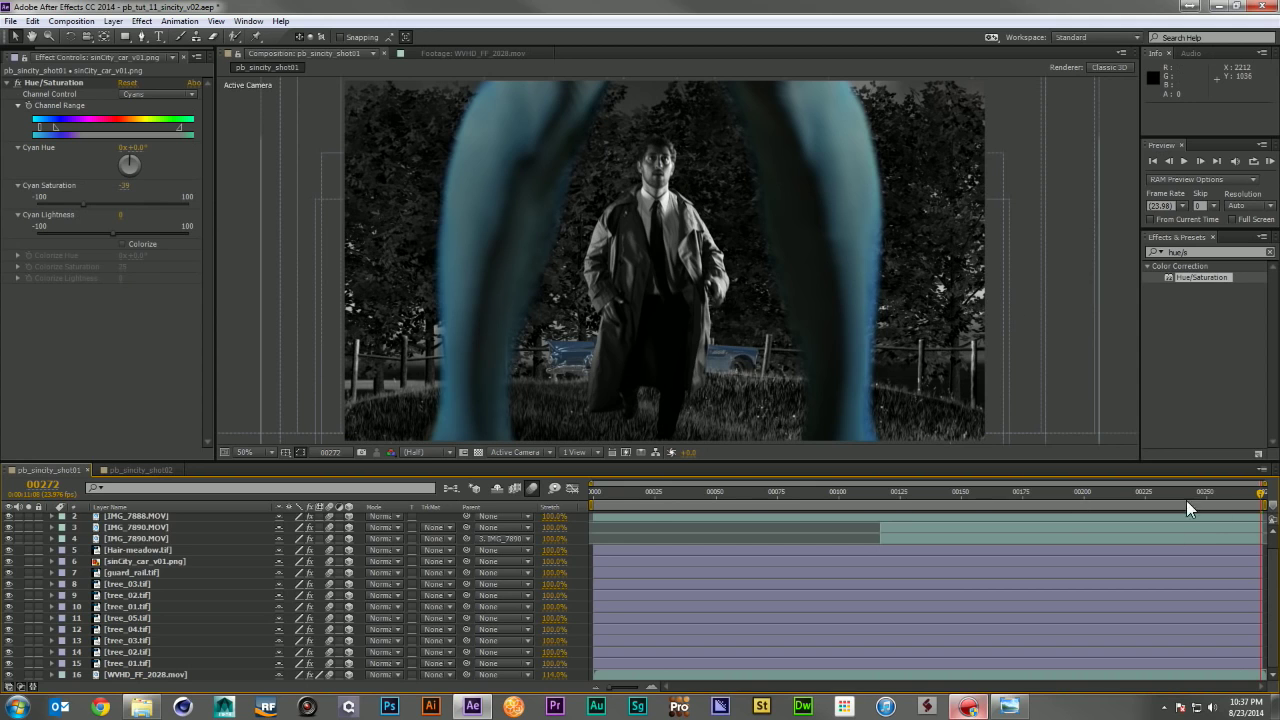
Step: Go to the first frame and apply Hue/Saturation to the IMG_7888.MOV layer
click(590, 494)
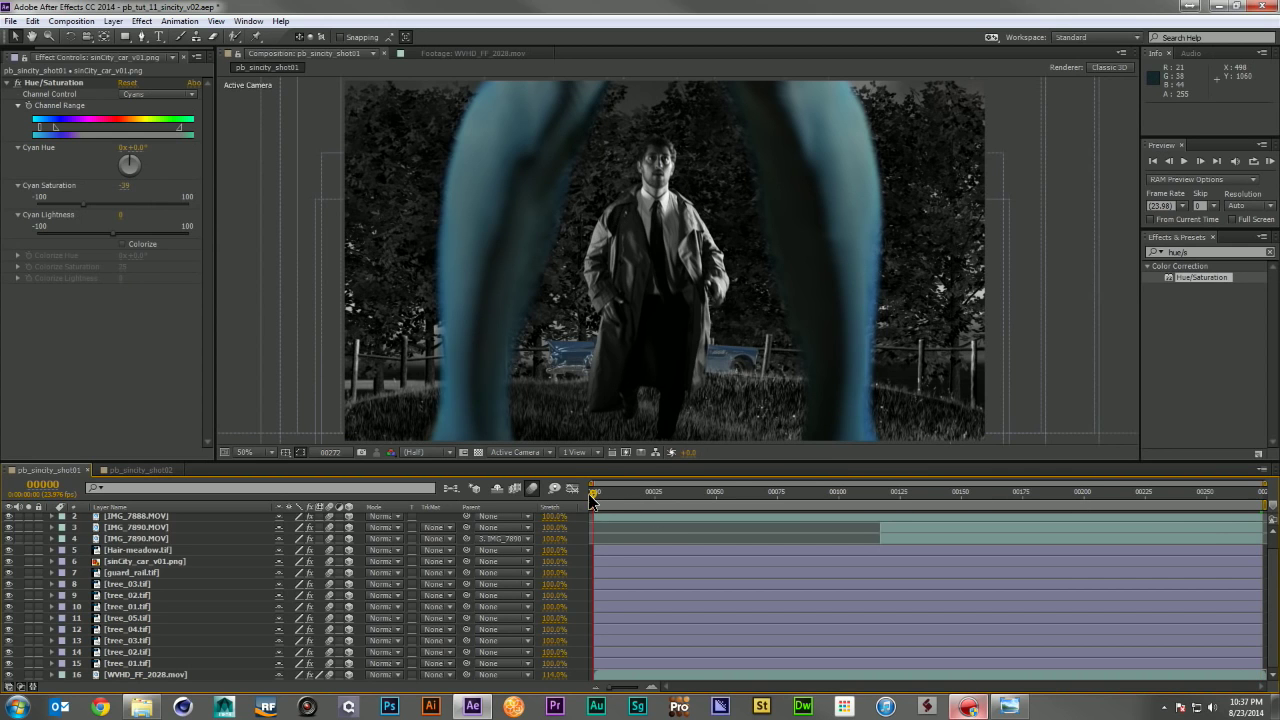
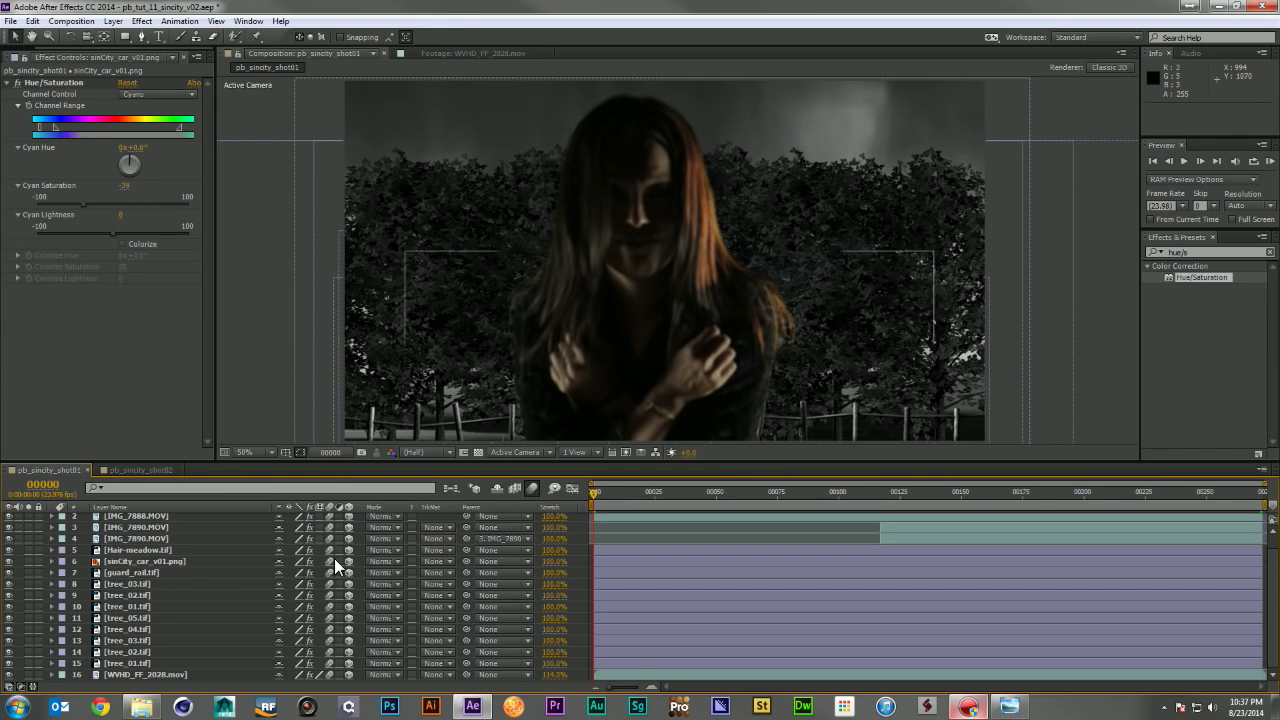
scroll(184, 584, up, 1)
drag(1192, 274, 142, 524)
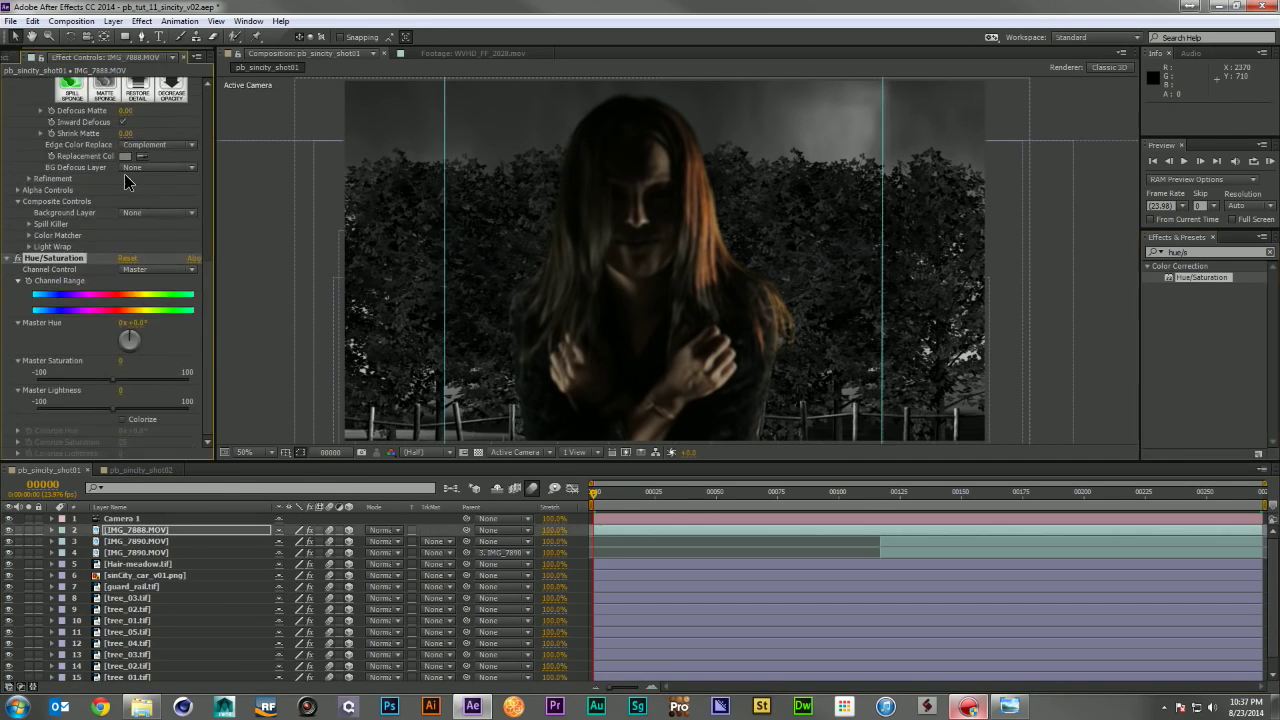
Step: Set the Reds, Yellows and Greens saturation of the woman's IMG_7888.MOV footage to -100
click(144, 269)
click(146, 299)
click(123, 359)
text(-100)
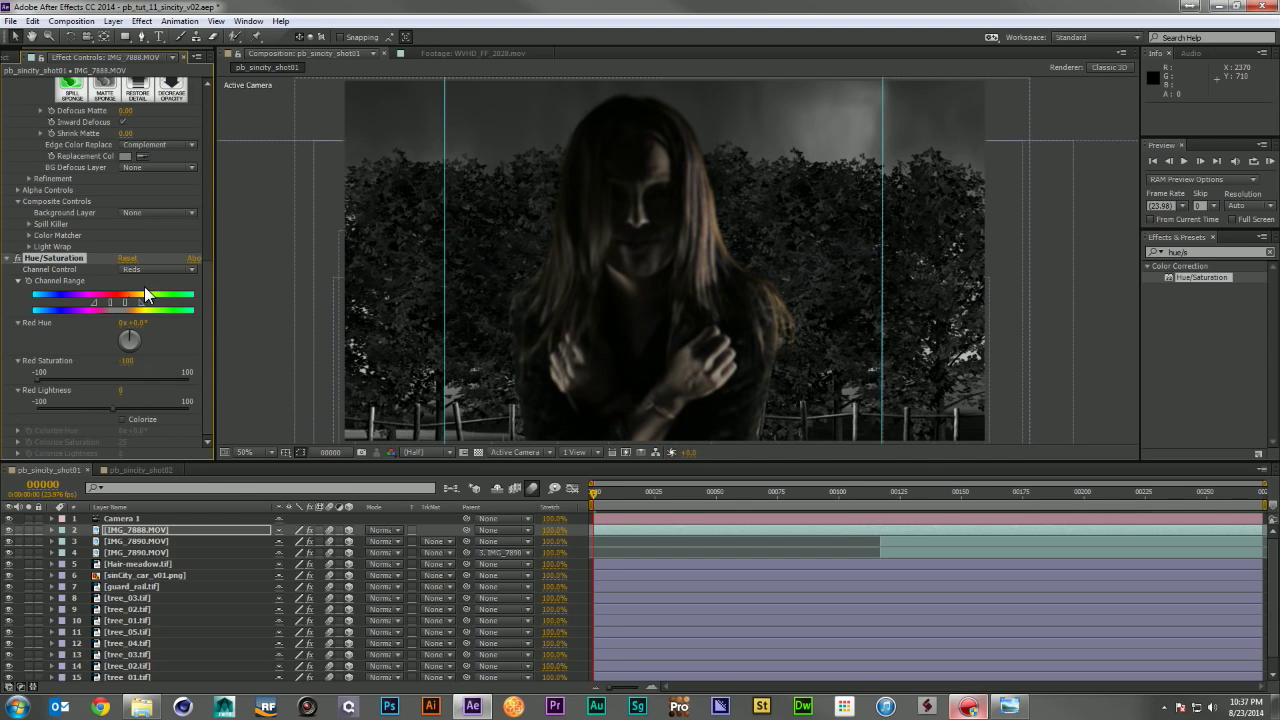
click(154, 270)
drag(113, 381, 5, 378)
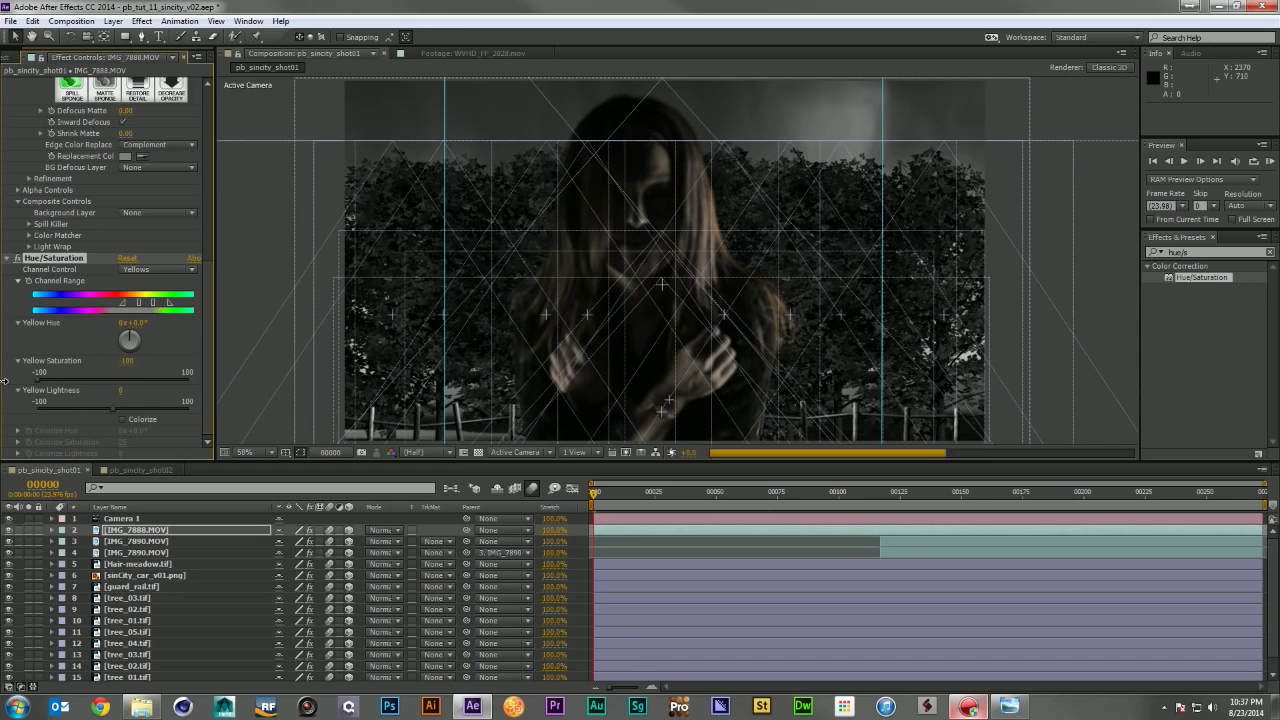
click(140, 270)
click(152, 328)
drag(113, 379, 5, 378)
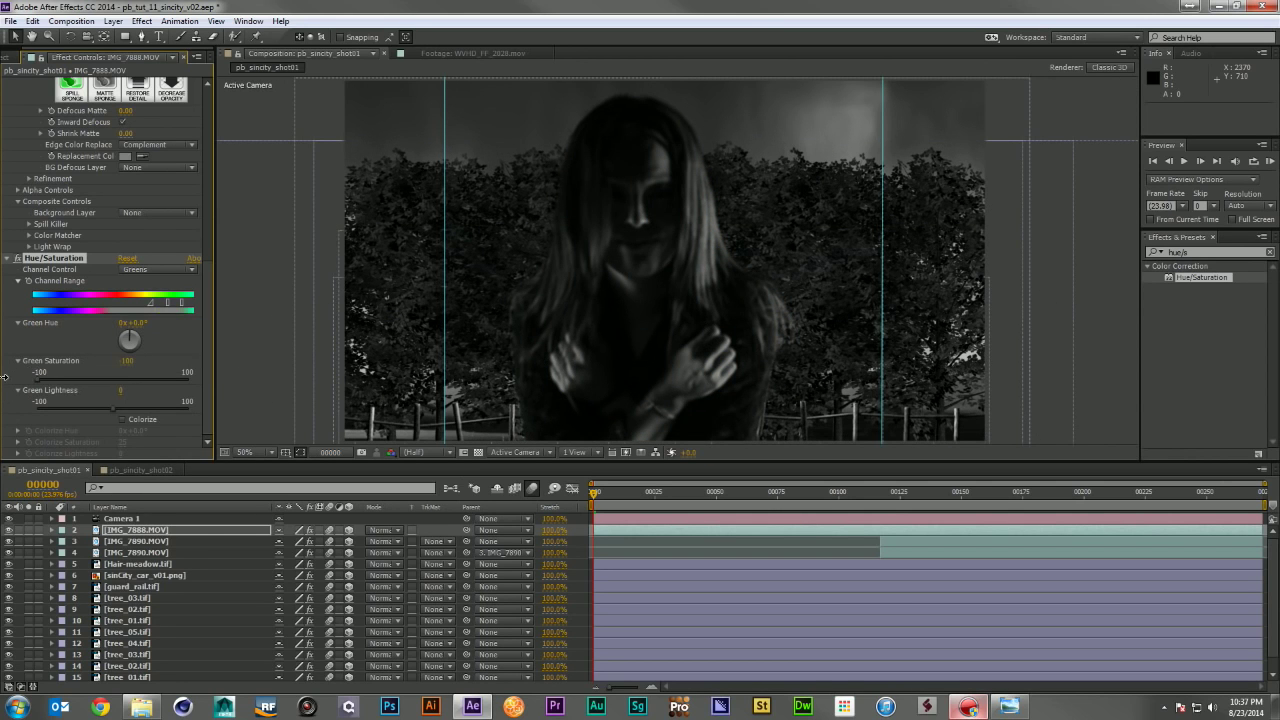
click(78, 344)
Step: Examine the woman's desaturation through to the last frame, with and without Hue/Saturation, and against the Sin City comic reference image
click(666, 499)
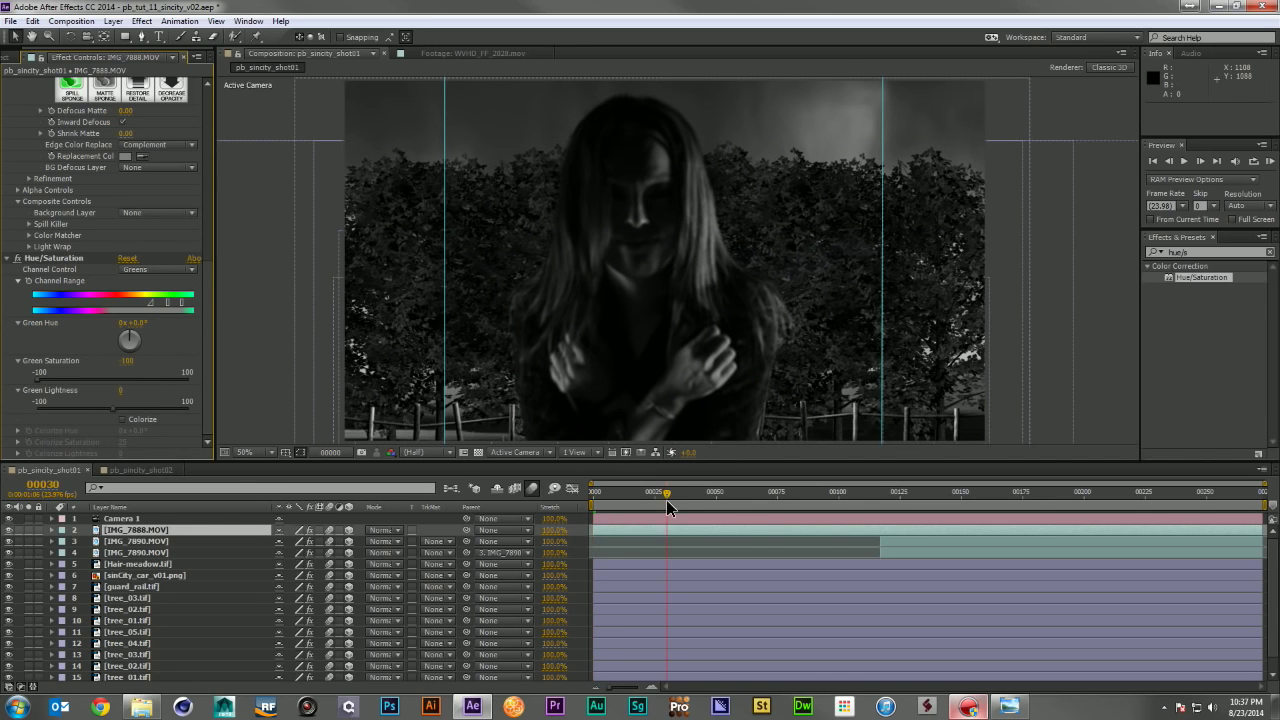
click(876, 488)
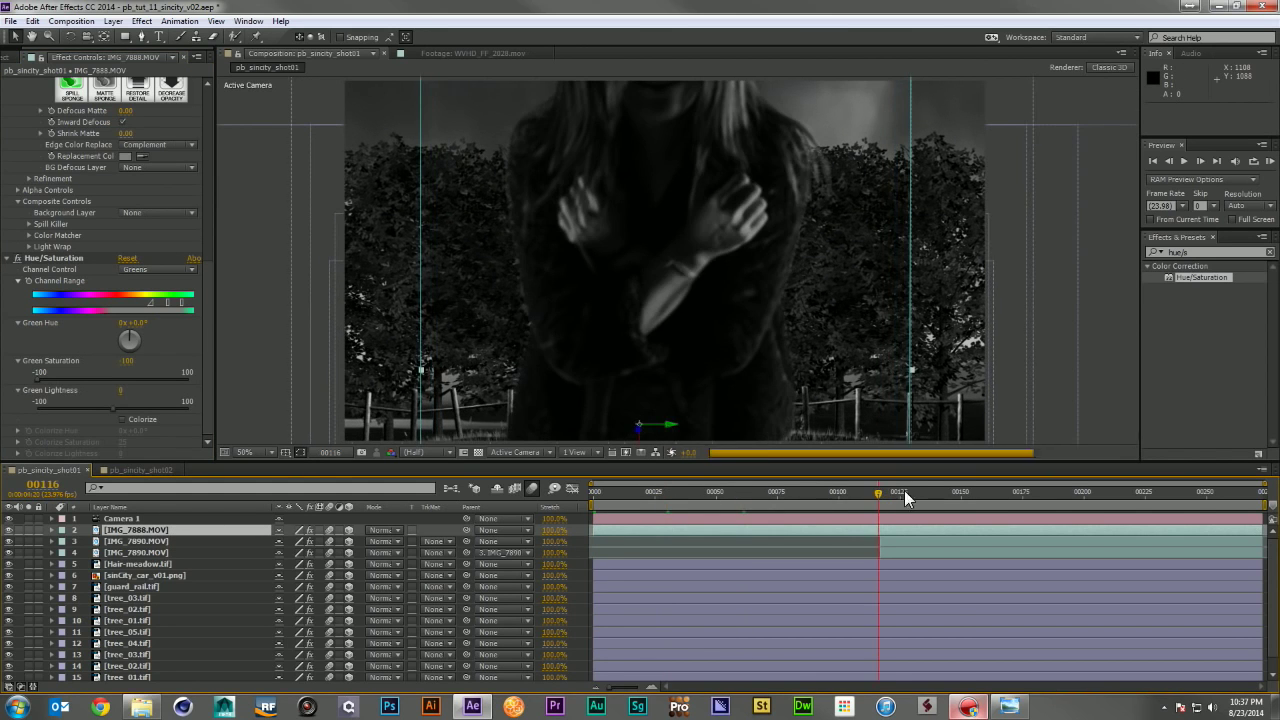
click(958, 490)
click(1005, 490)
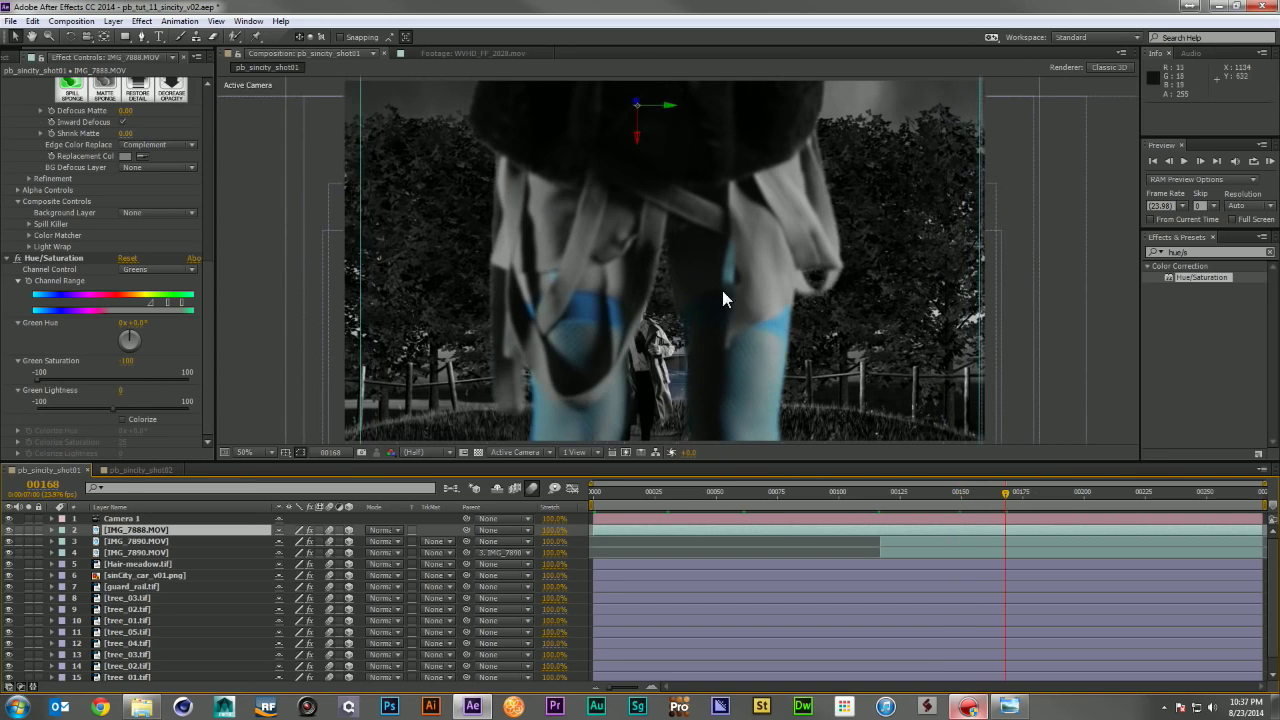
click(16, 259)
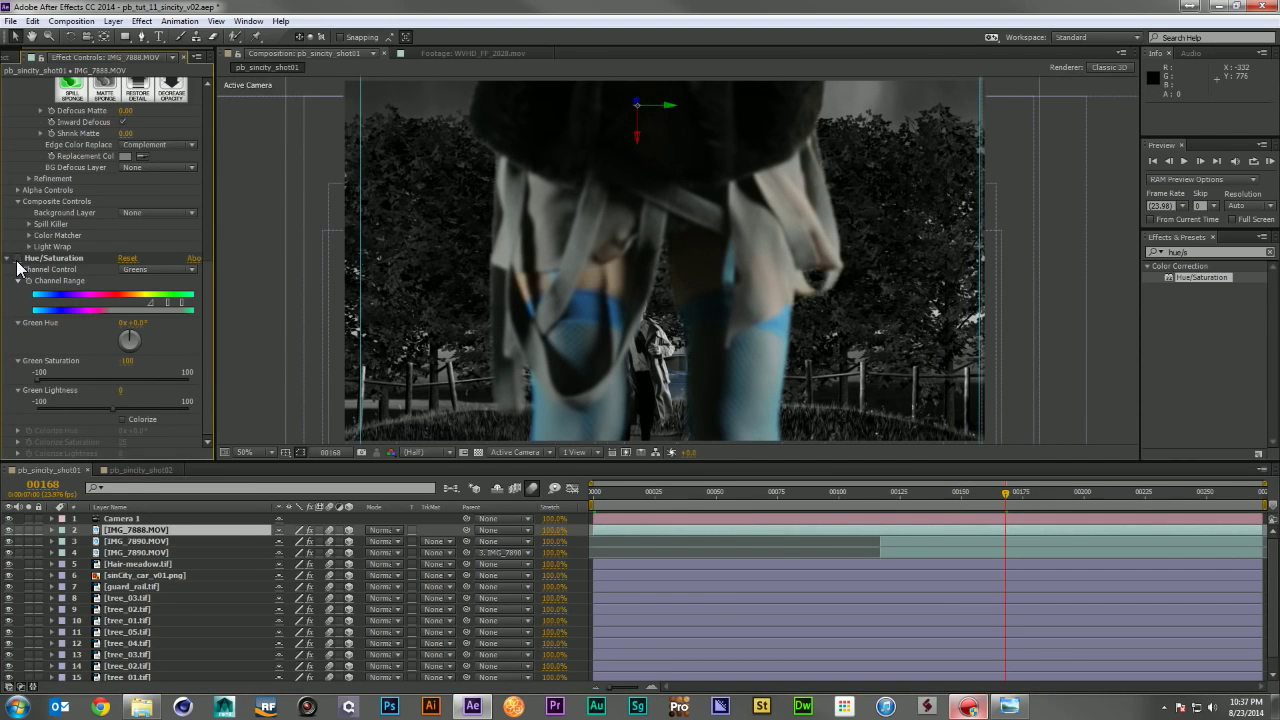
click(1260, 492)
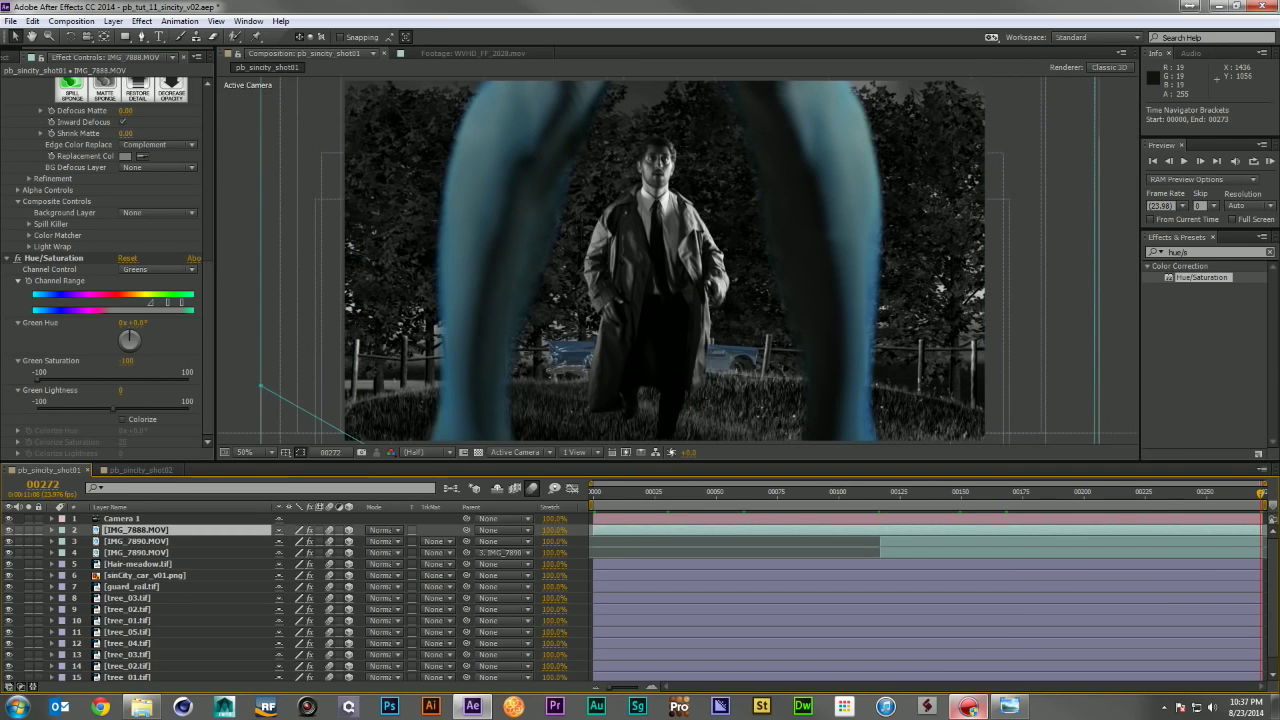
click(1009, 706)
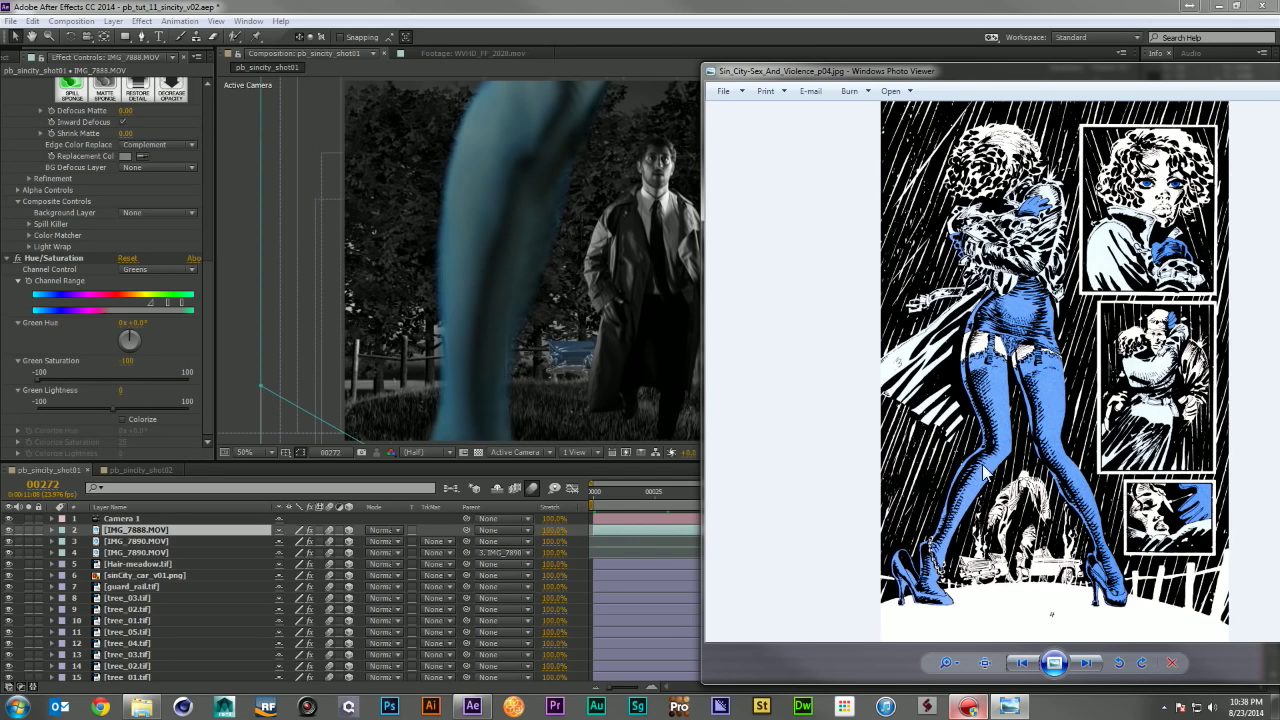
drag(981, 68, 1279, 58)
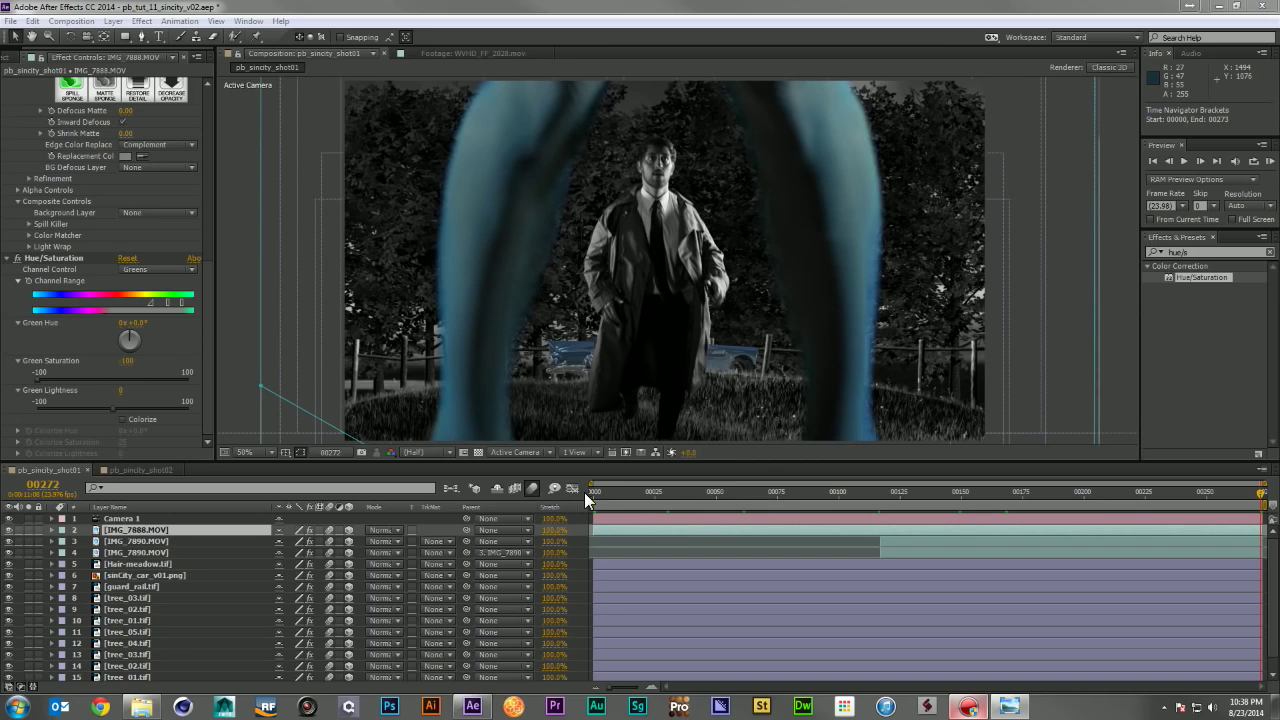
Step: Return to the first frame, deselect everything and create a new solid layer named RAIN
click(592, 497)
drag(600, 492, 592, 492)
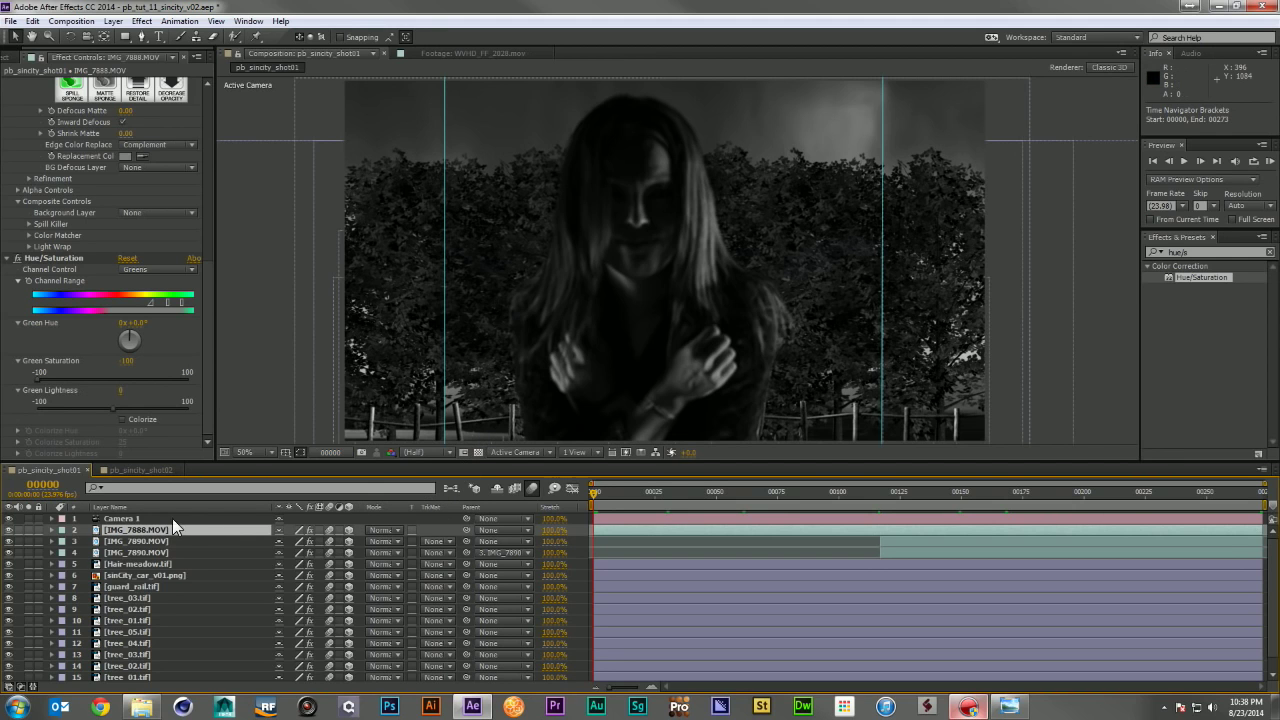
click(18, 572)
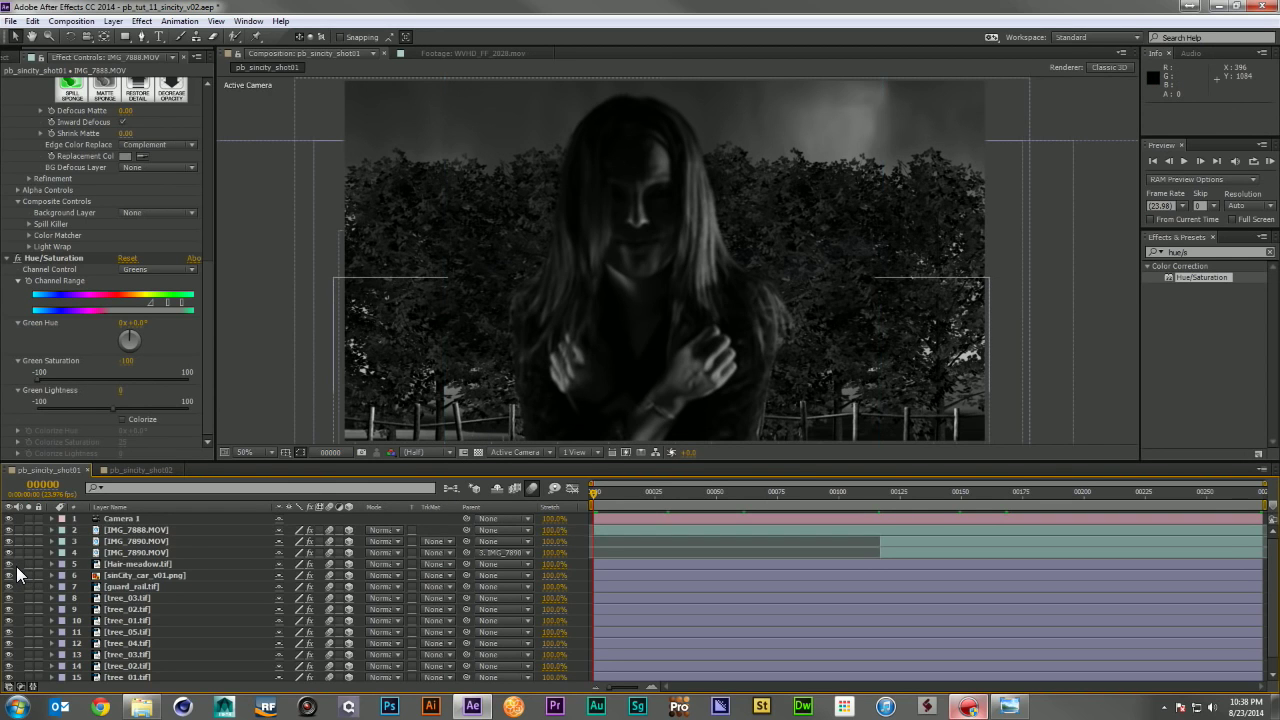
key(ctrl+y)
text(RAIN)
key(Return)
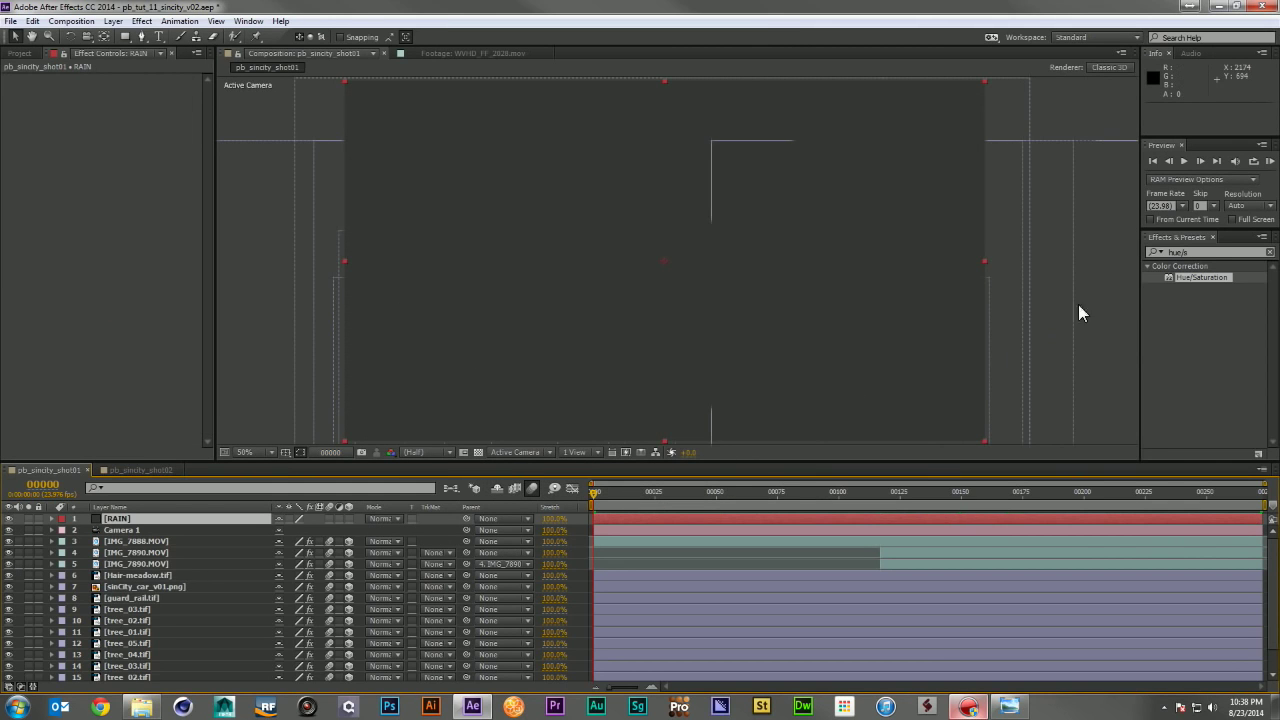
Step: Find CC Particle World and apply it to the RAIN layer
click(1212, 252)
text(partice)
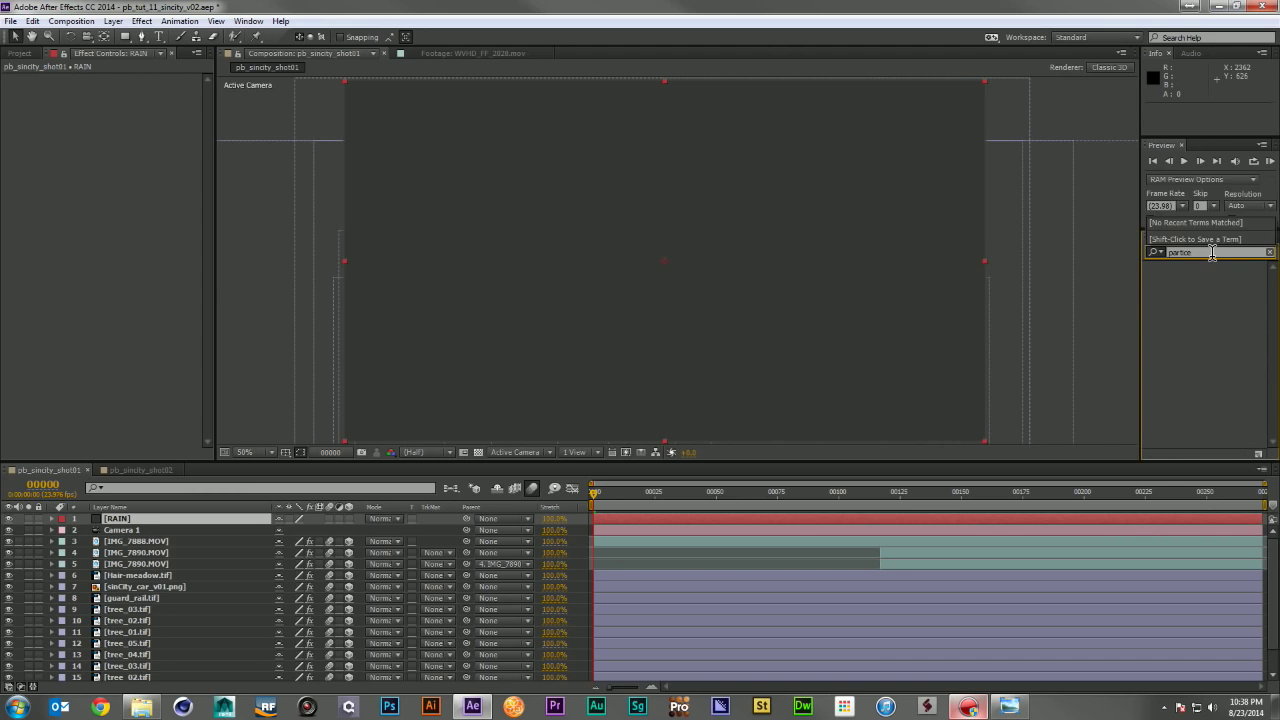
key(BackSpace)
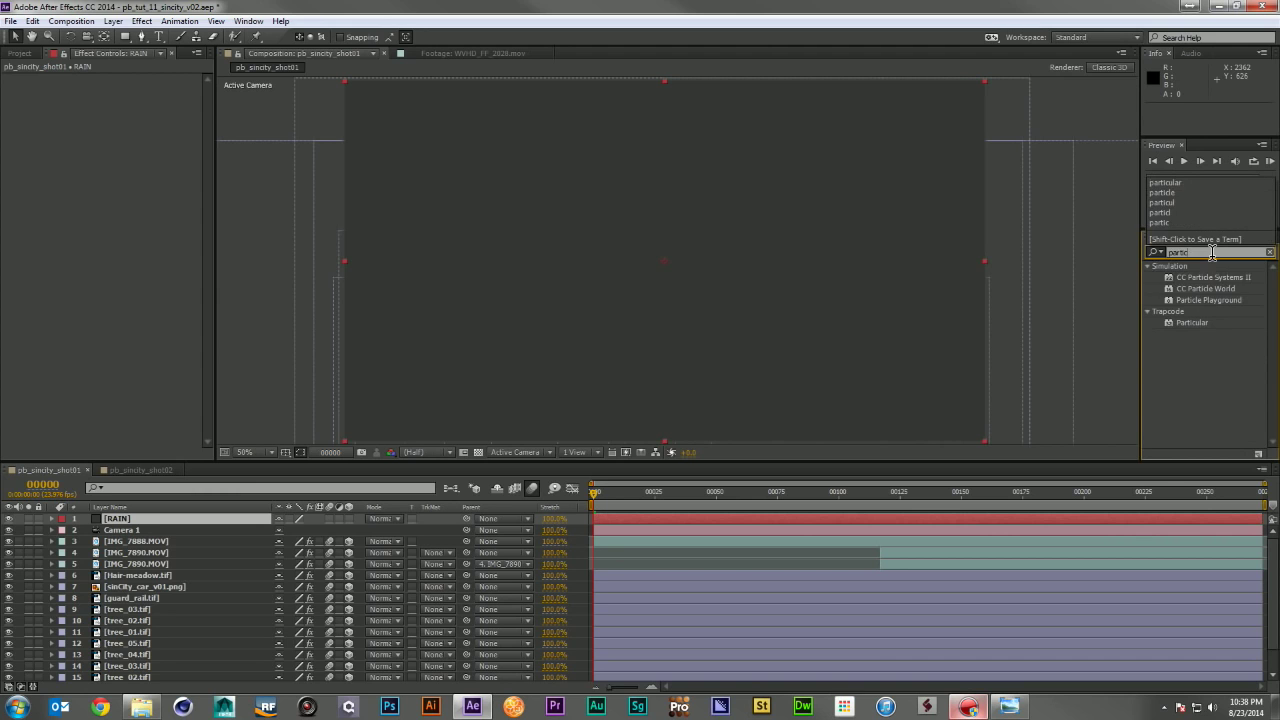
drag(1205, 288, 138, 224)
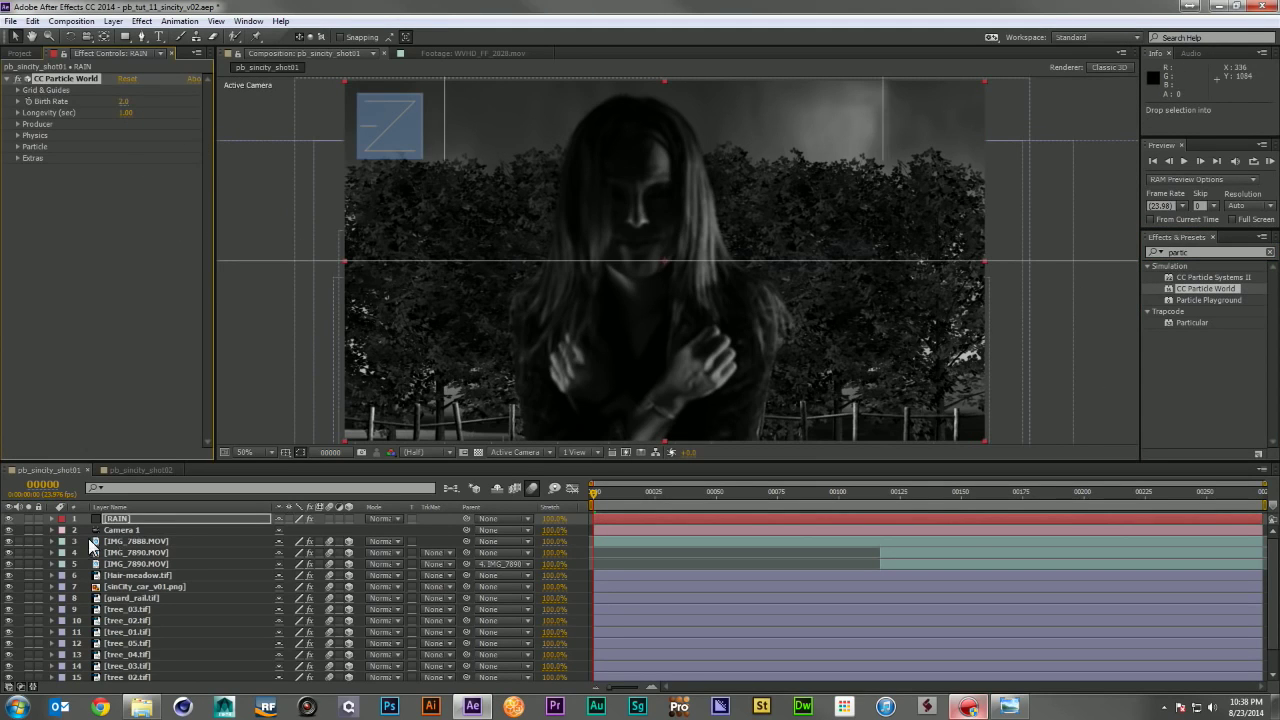
Step: Solo the RAIN layer and preview its particles forward to frame 152
click(29, 518)
drag(596, 492, 733, 491)
drag(830, 494, 964, 524)
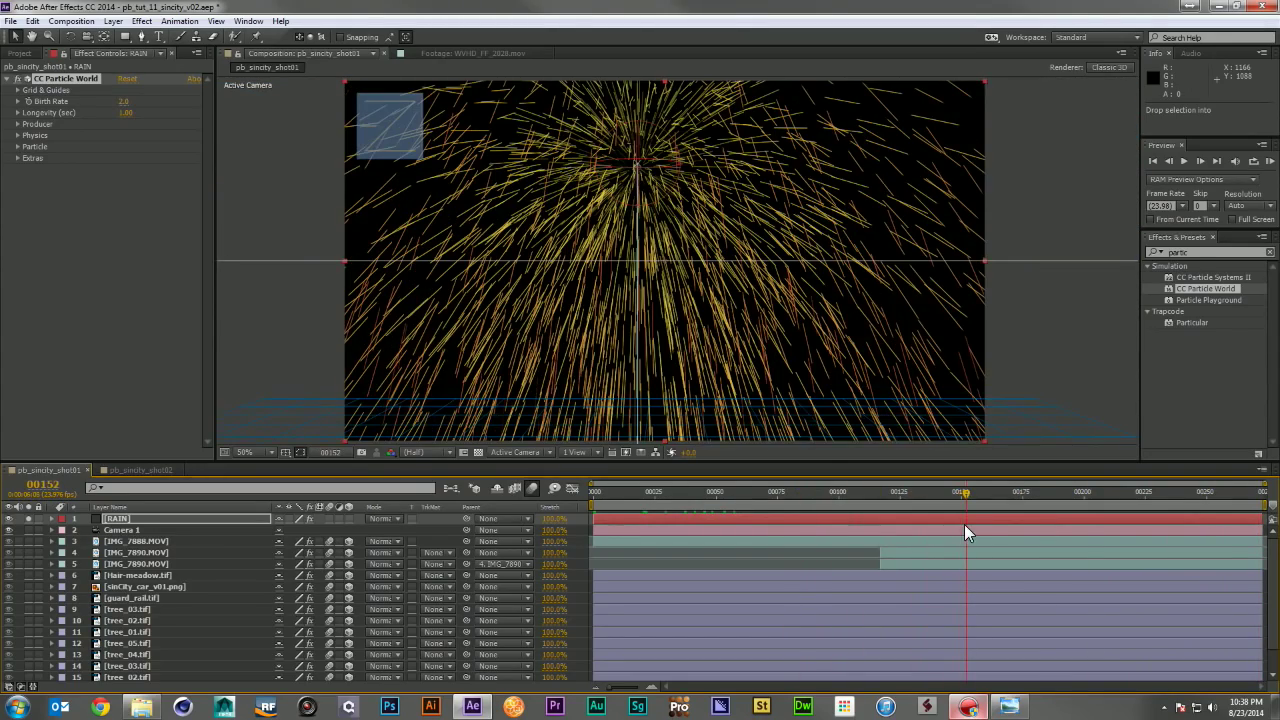
Step: Set the CC Particle World Birth Rate to 1
click(18, 90)
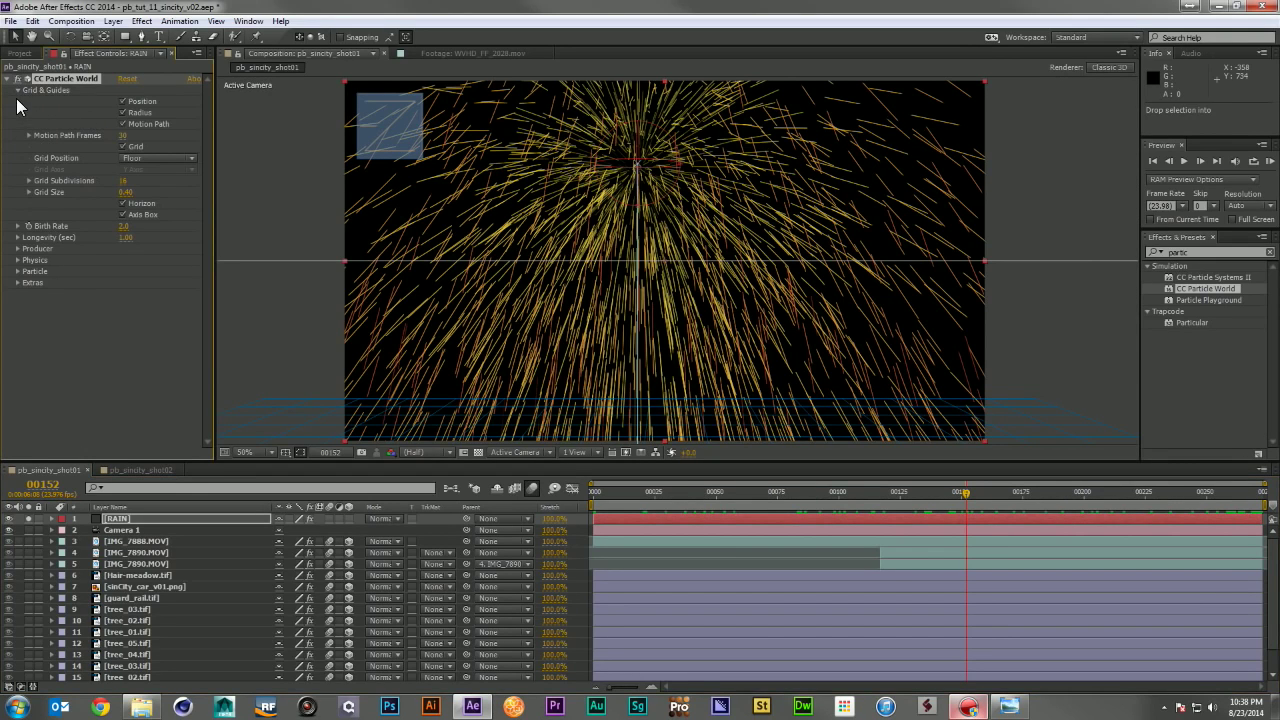
click(18, 90)
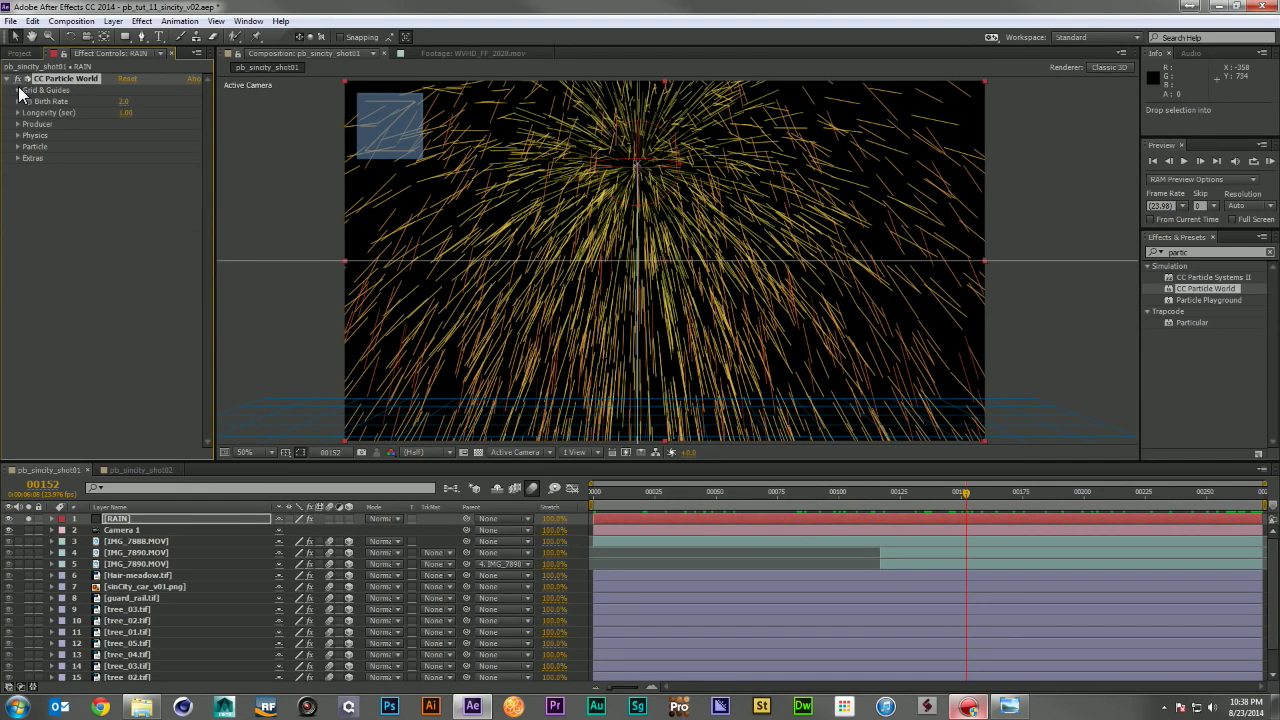
click(122, 101)
text(1)
key(Return)
Step: Flatten and widen the particle producer by setting Radius Y to 0 and Radius X to about 0.435
click(18, 124)
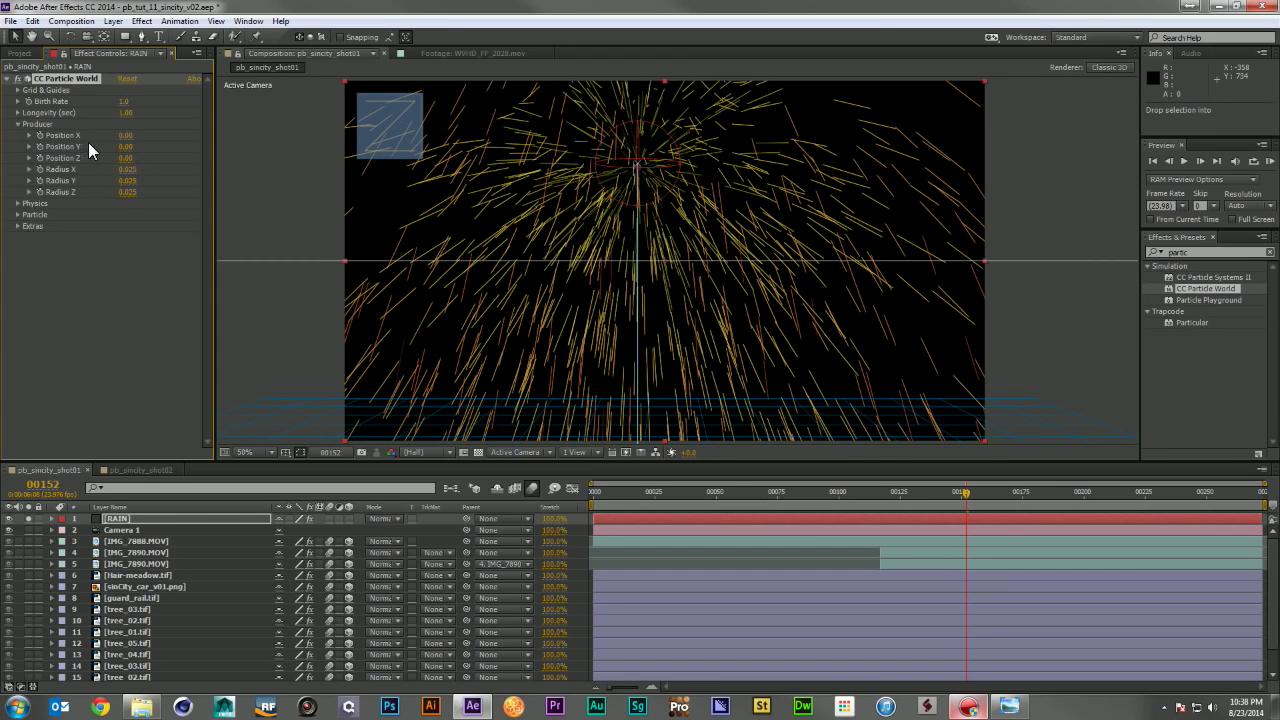
click(130, 181)
text(0)
key(Return)
drag(138, 170, 175, 175)
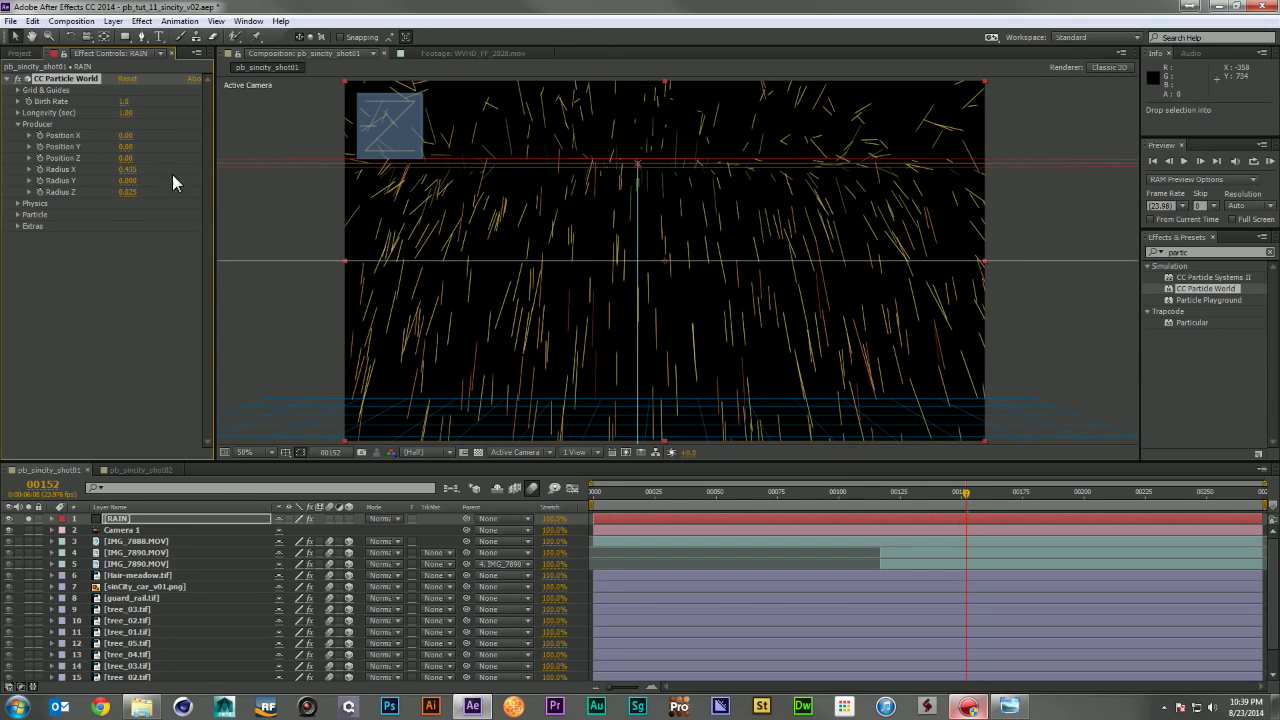
Step: Set the particles' Velocity to 0 in the Physics settings
click(18, 204)
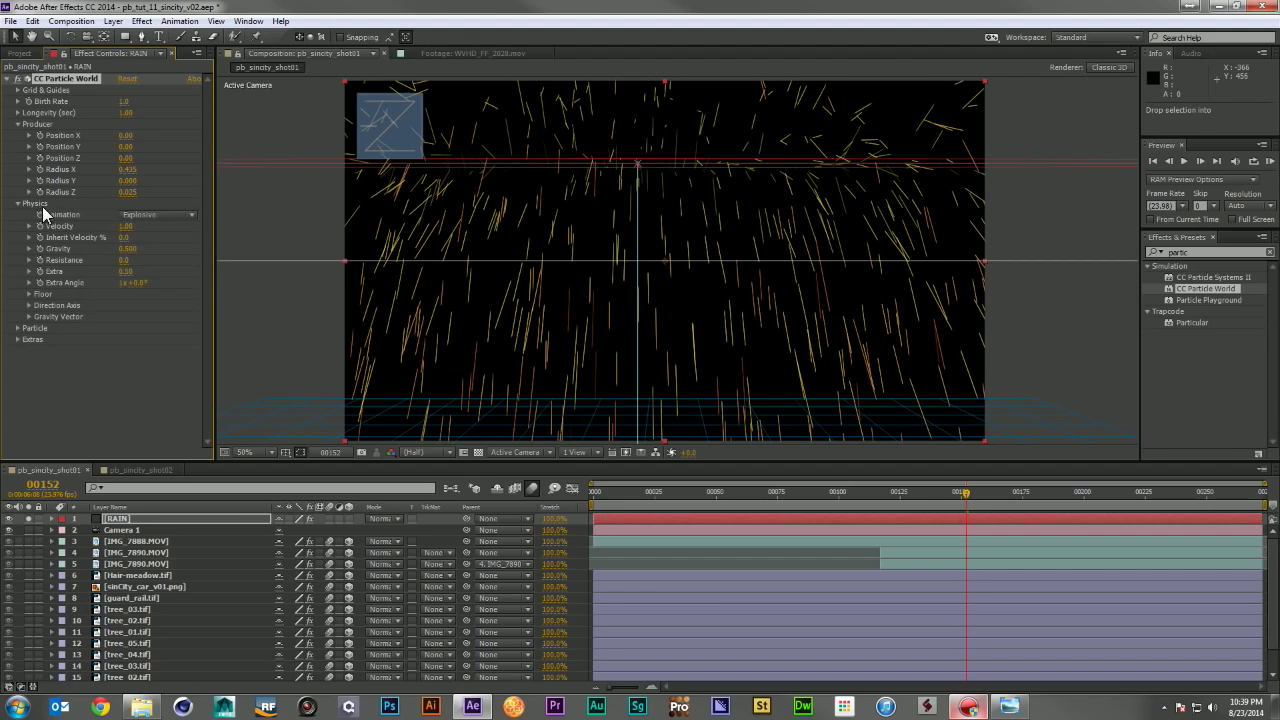
click(127, 228)
text(0)
key(Return)
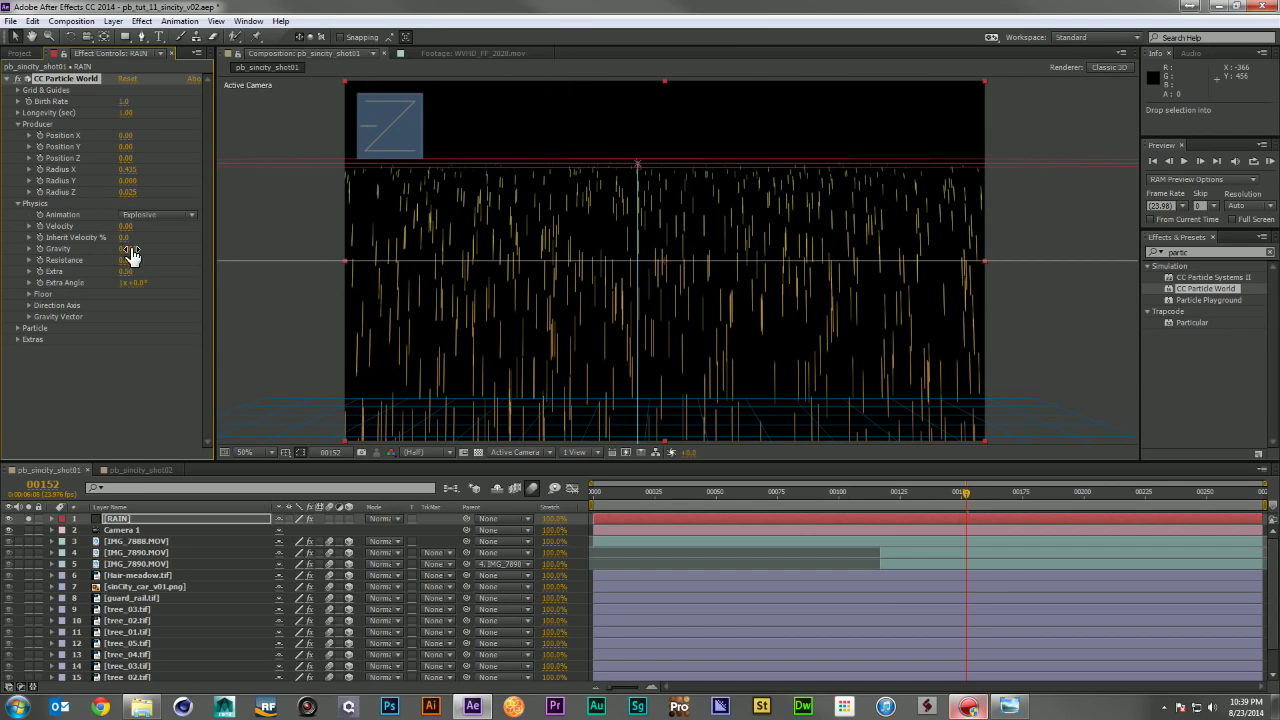
Step: Return to the first frame and raise the particle producer to a Position Y of about -0.40
drag(637, 163, 647, 70)
key(ctrl+z)
drag(981, 495, 582, 500)
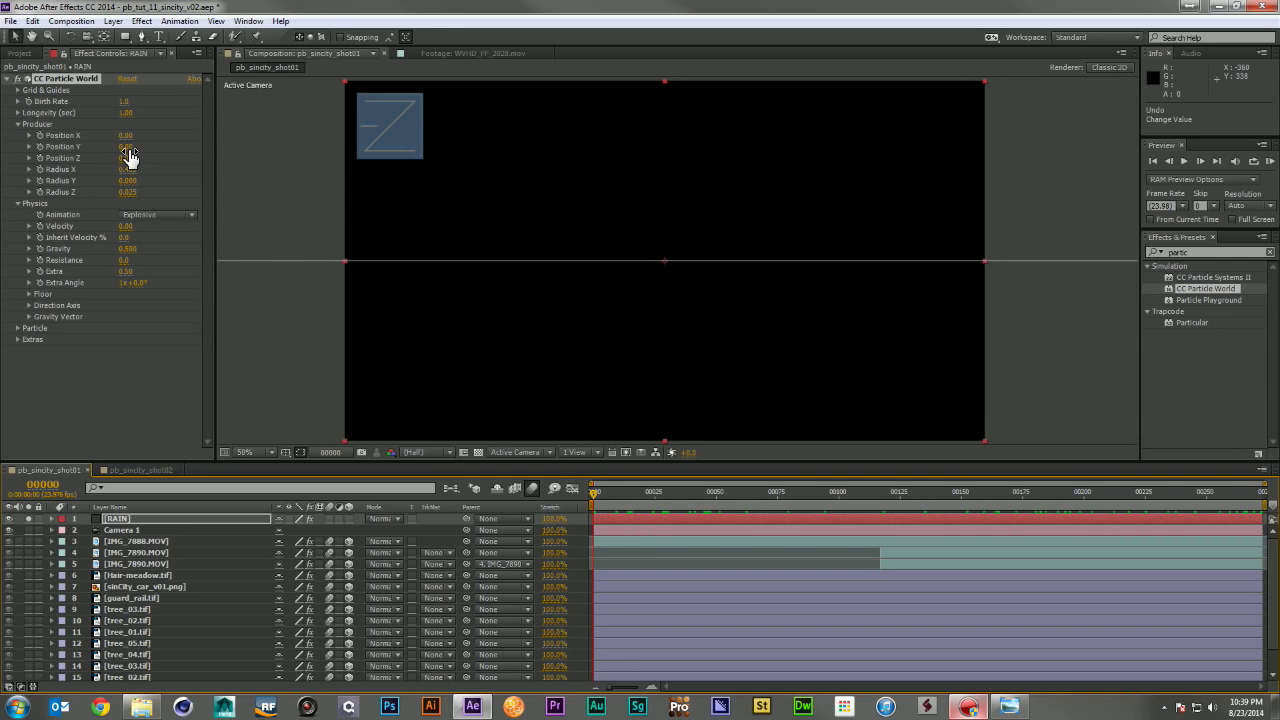
drag(126, 148, 100, 149)
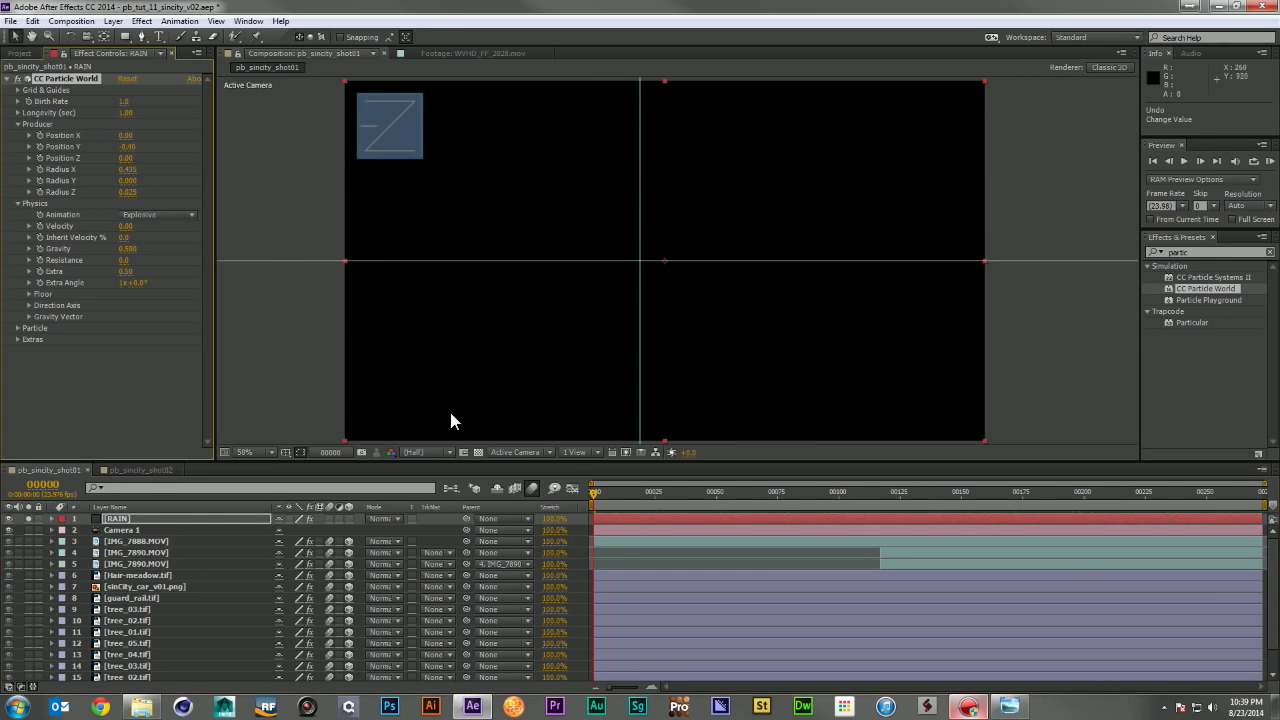
Step: Shift the RAIN layer to start 79 frames before the composition, extend its end to frame 272, and check its last frame
drag(596, 489, 506, 518)
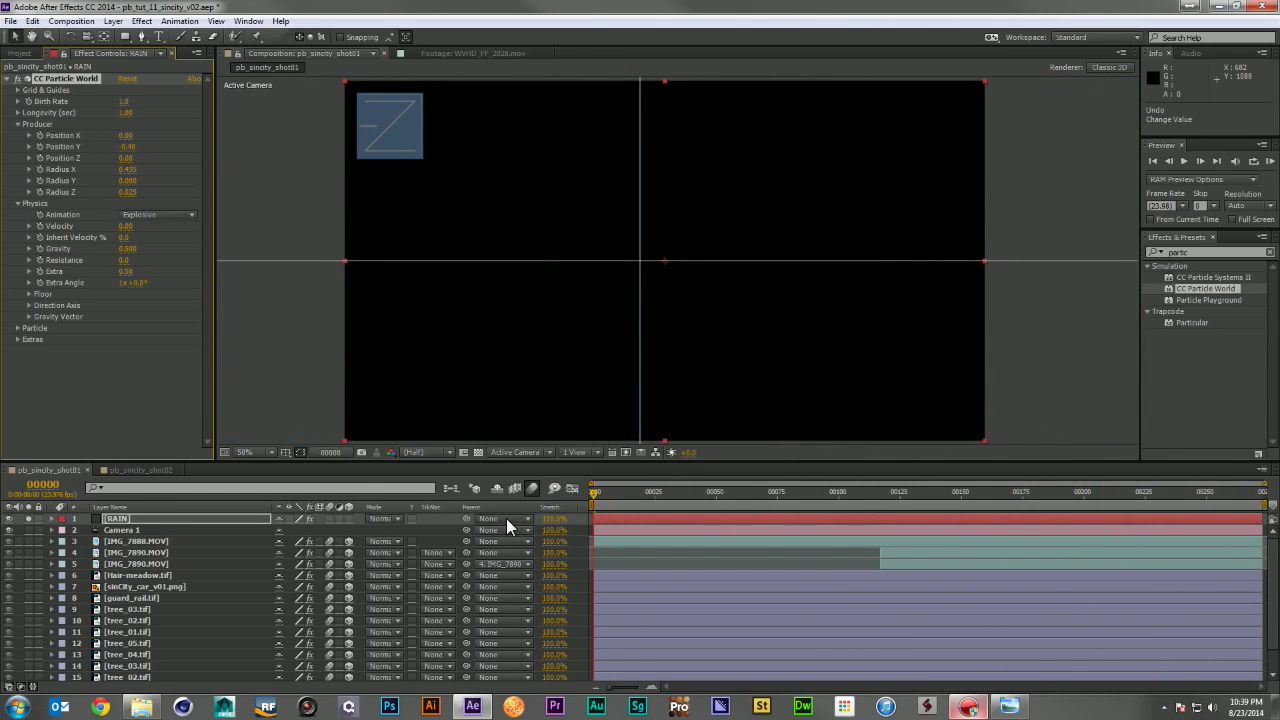
click(988, 512)
drag(988, 512, 806, 522)
drag(1075, 519, 1264, 520)
drag(600, 492, 1243, 477)
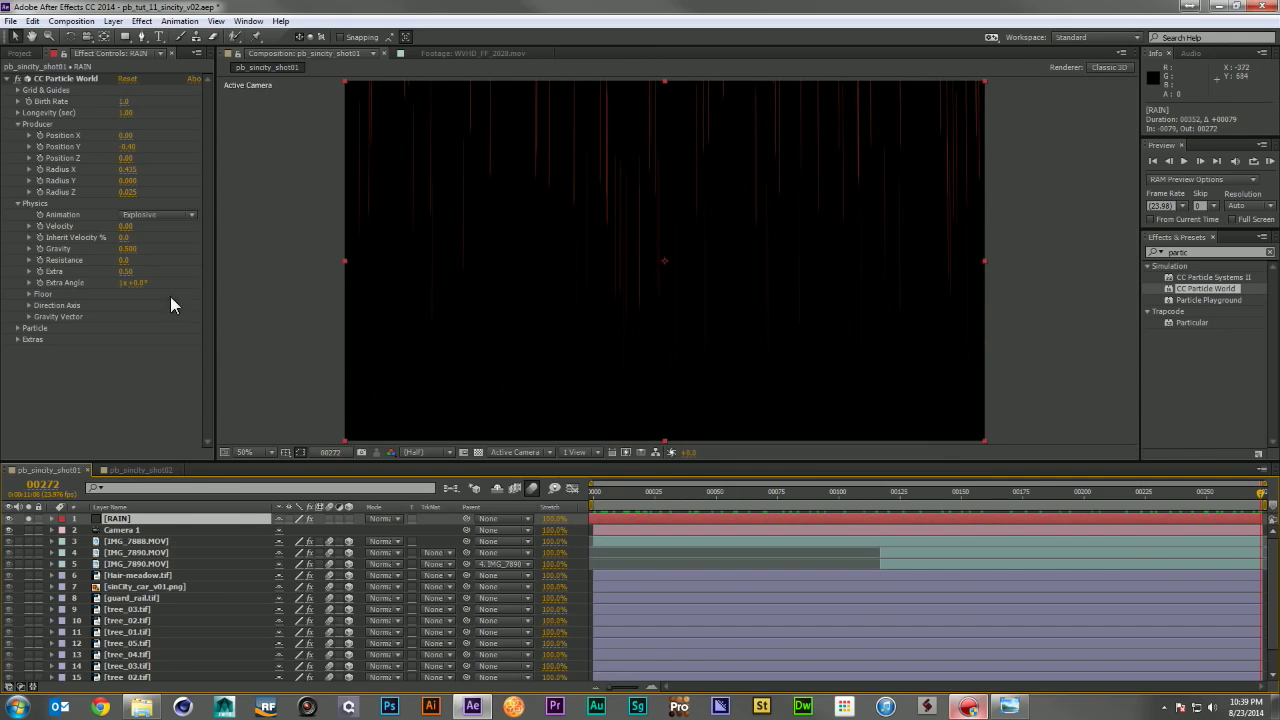
Step: Set the particles' Longevity to 2 seconds and preview the rain through to the last frame
click(124, 113)
text(2)
key(Return)
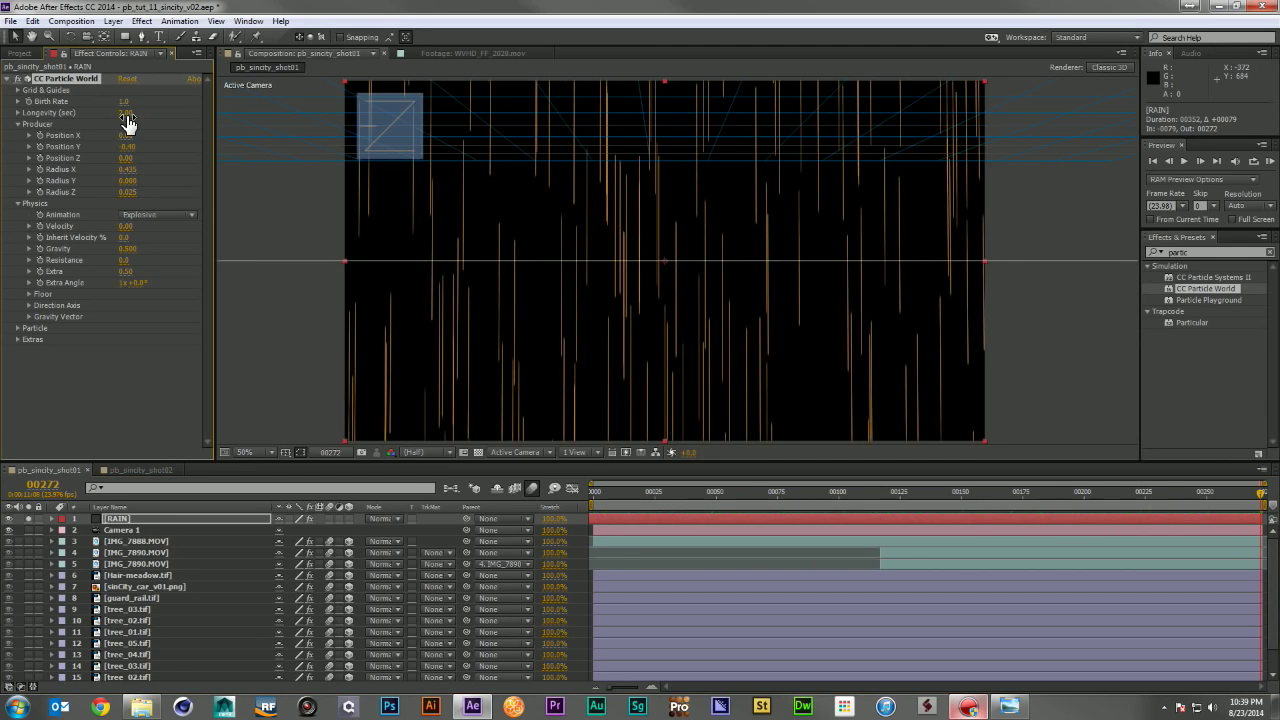
drag(622, 489, 1262, 514)
Step: Set the particles' Birth Color to white and their Death Color to light gray
click(18, 328)
click(125, 410)
drag(80, 320, 20, 275)
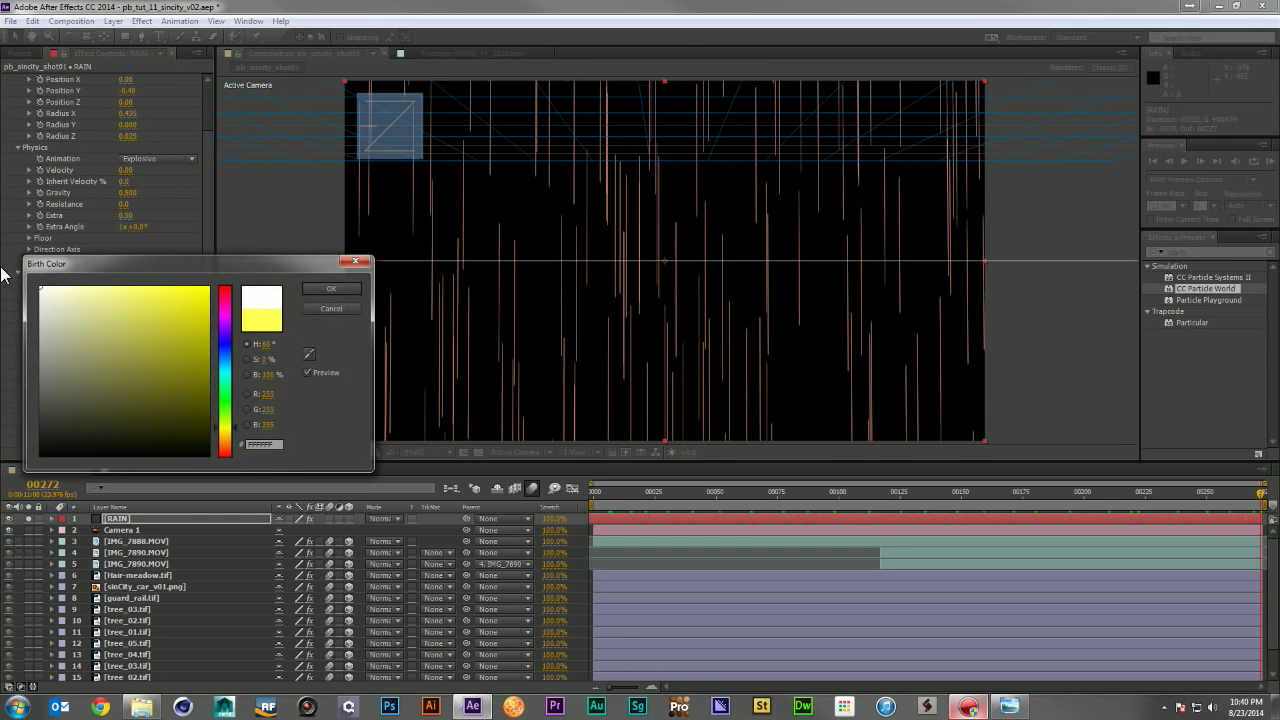
click(325, 292)
click(125, 419)
drag(108, 366, 30, 324)
click(328, 289)
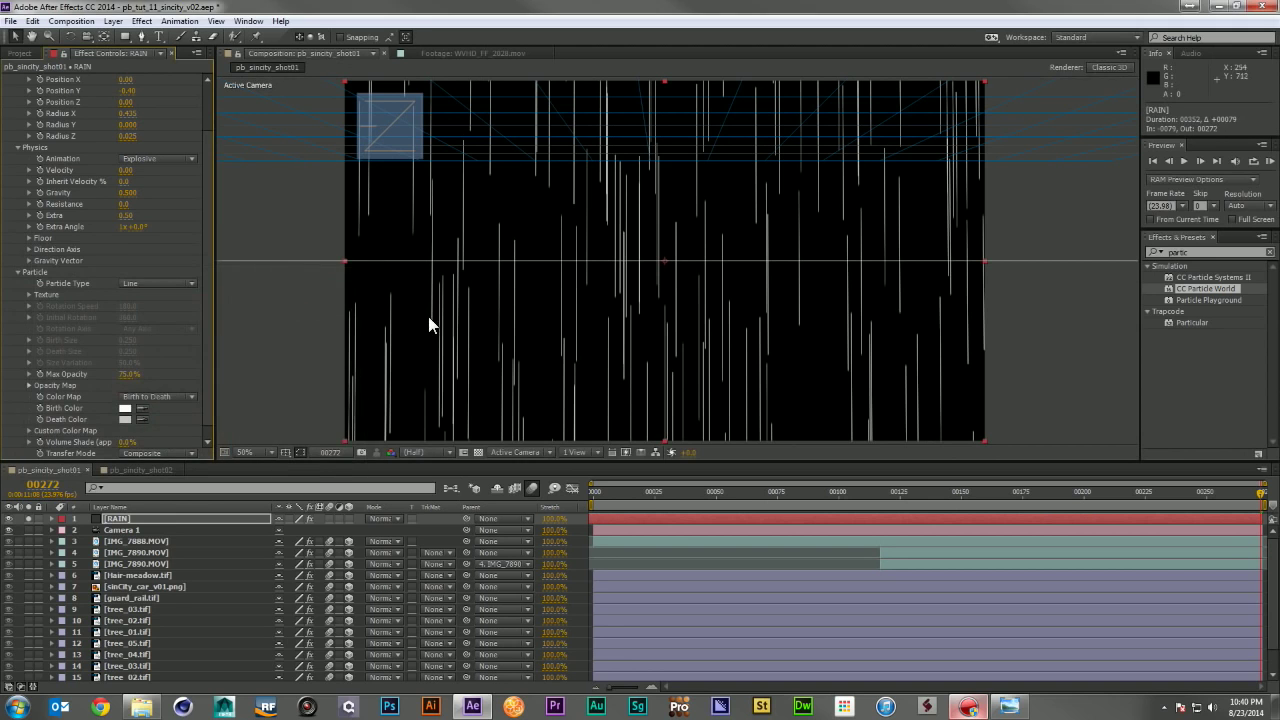
Step: Preview the white rain through to the last frame, collapsing and deselecting CC Particle World to hide its guides
drag(734, 498, 1040, 491)
key(End)
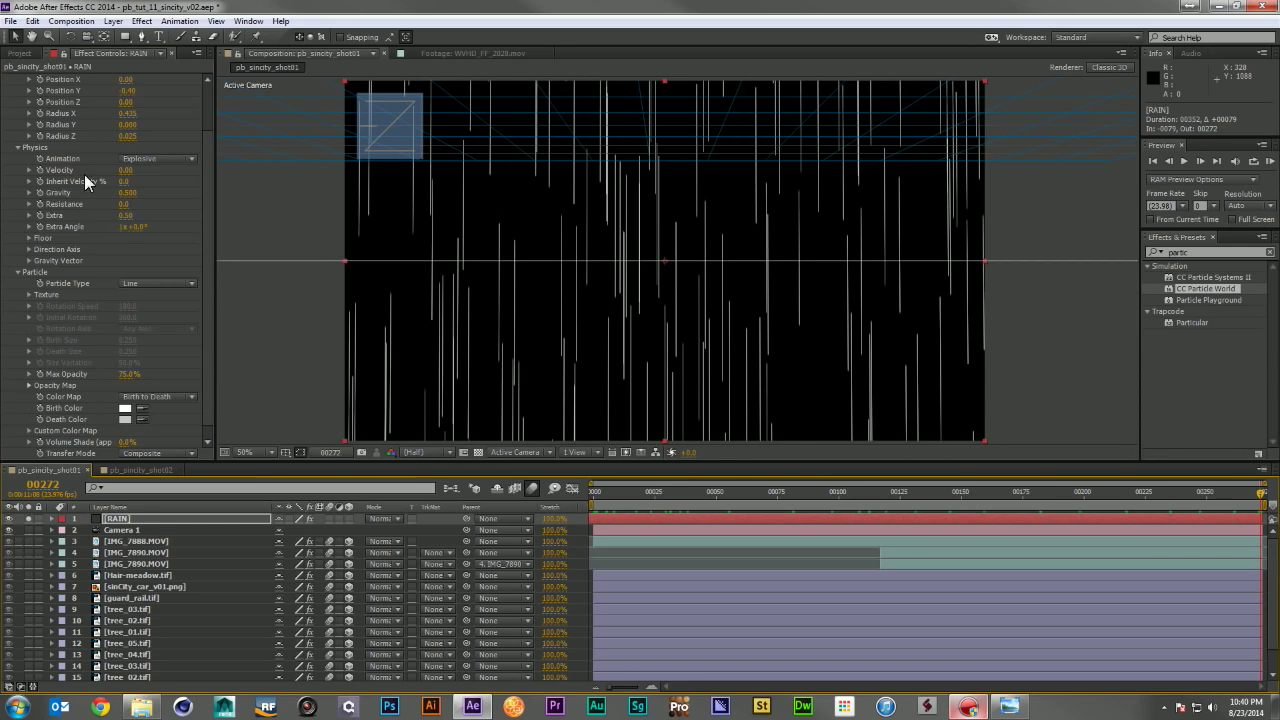
scroll(82, 150, up, 5)
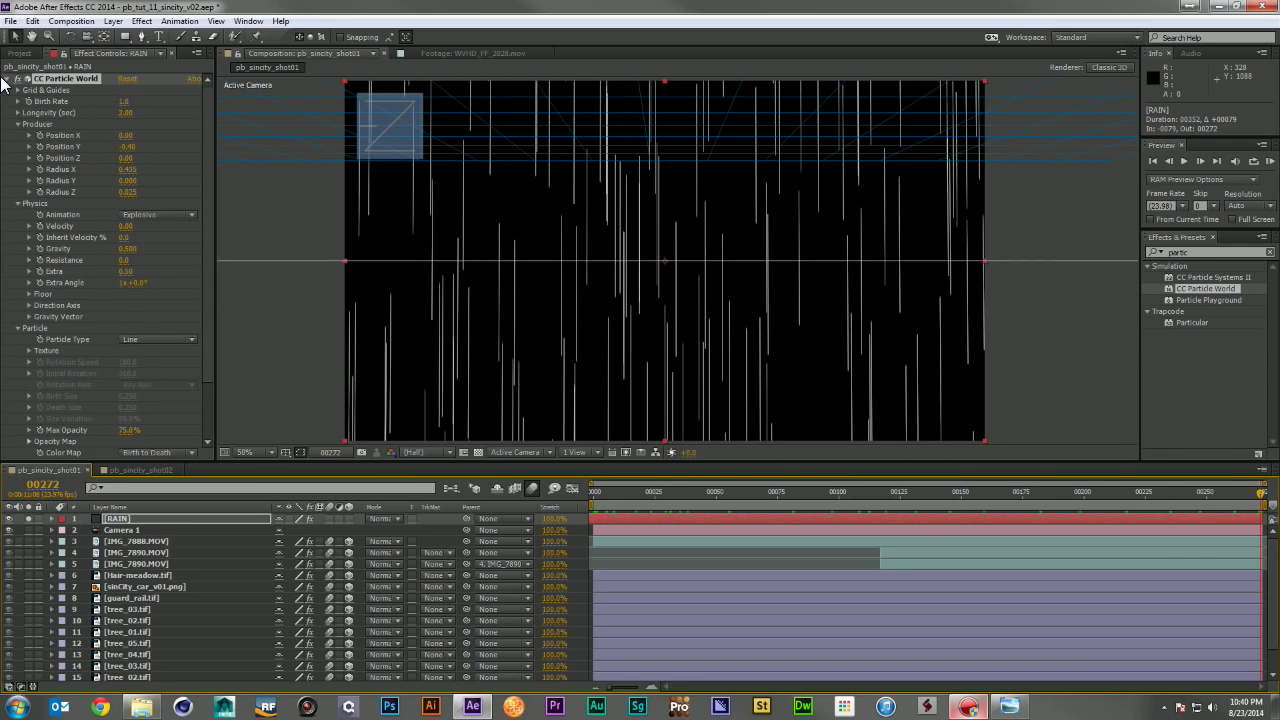
click(7, 79)
click(36, 140)
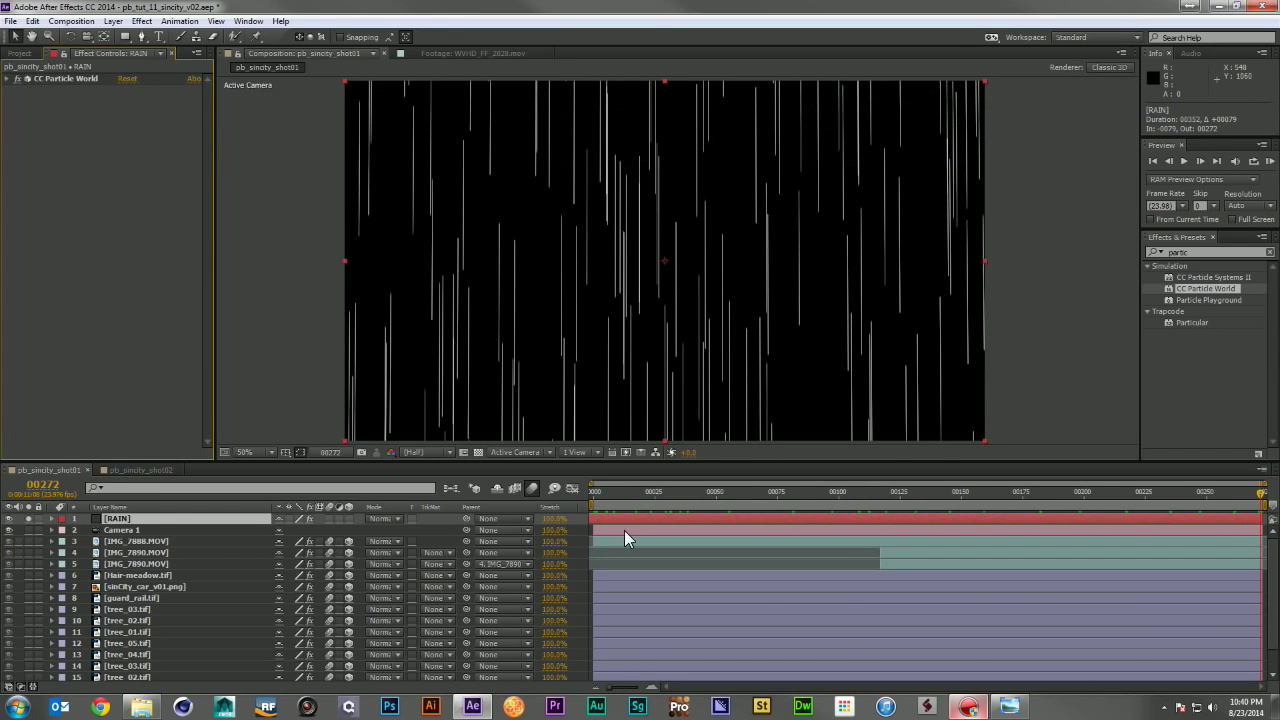
drag(604, 492, 1094, 503)
key(End)
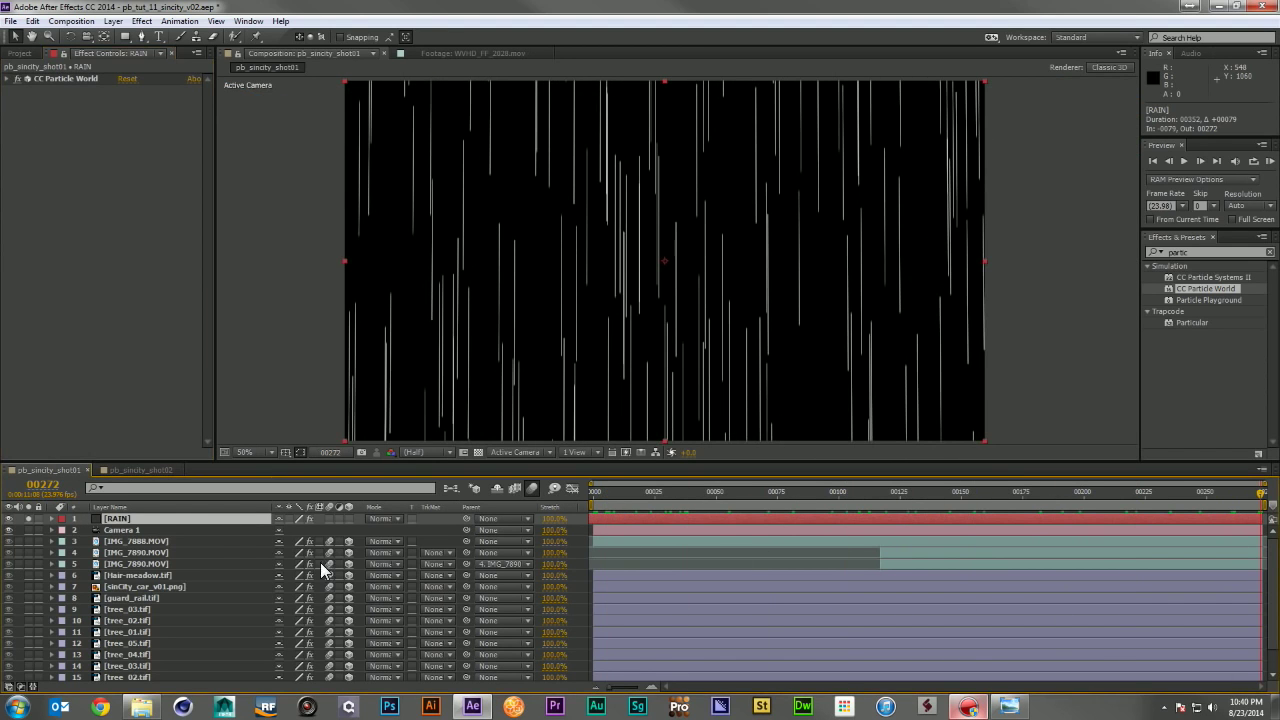
Step: Set the RAIN layer's blending mode to Add, turn off its solo and view it over the scene at frame 51
click(400, 518)
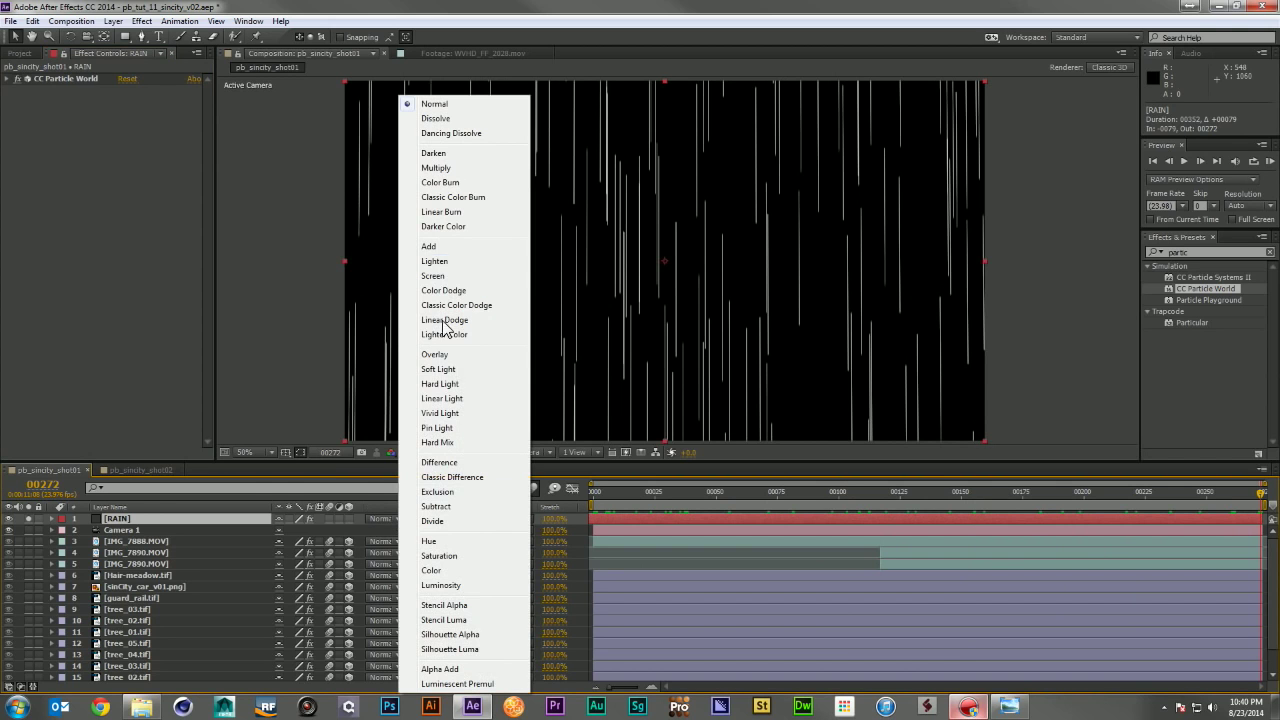
click(443, 250)
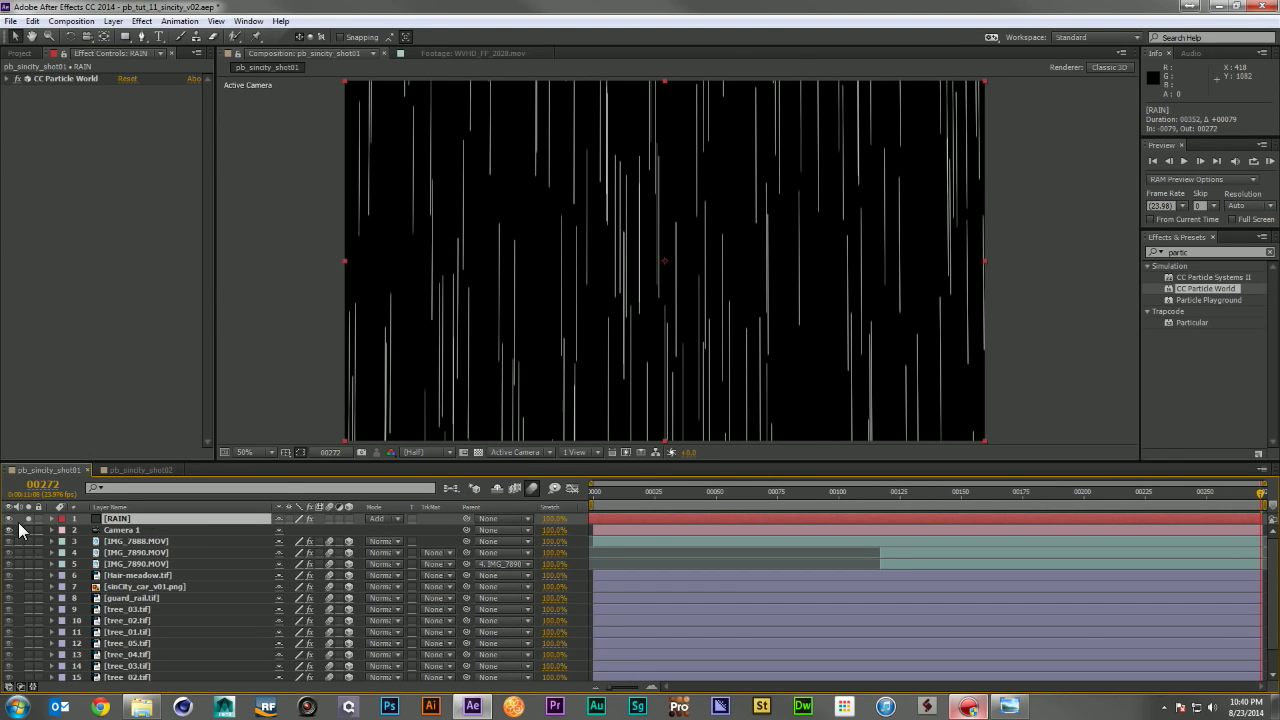
drag(690, 490, 716, 490)
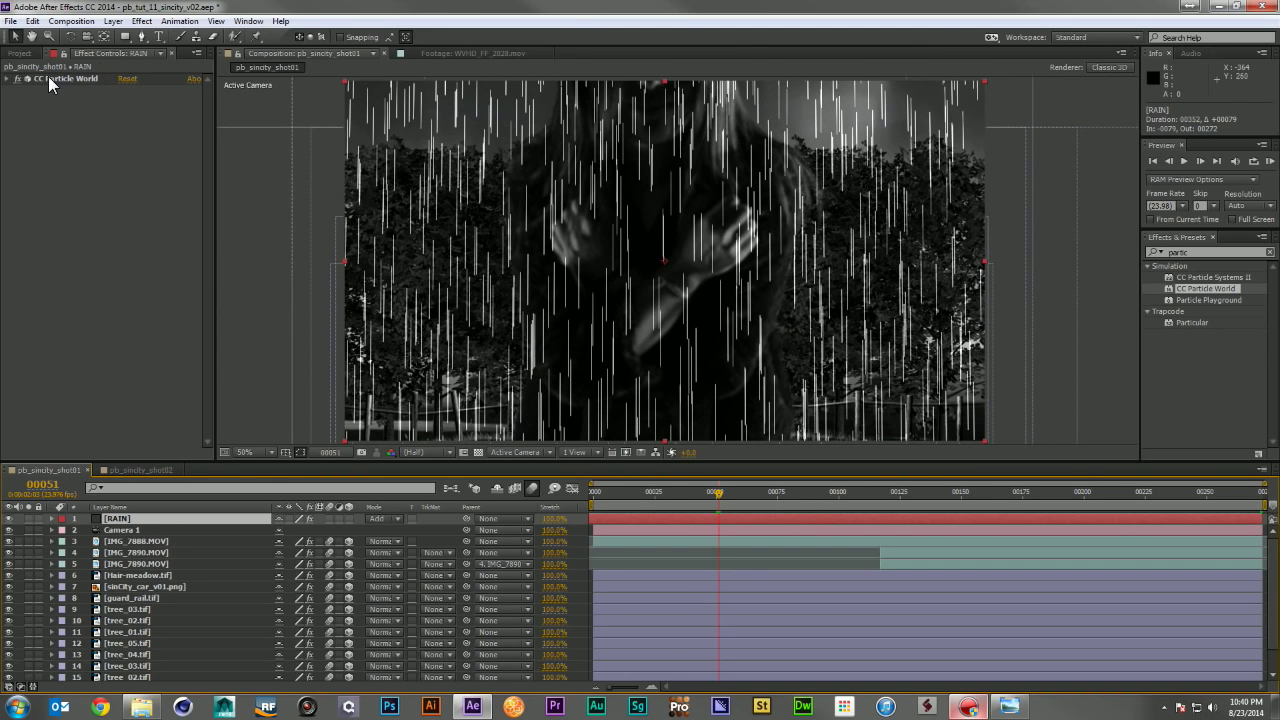
Step: Lower the RAIN layer's Opacity to 55%
click(3, 84)
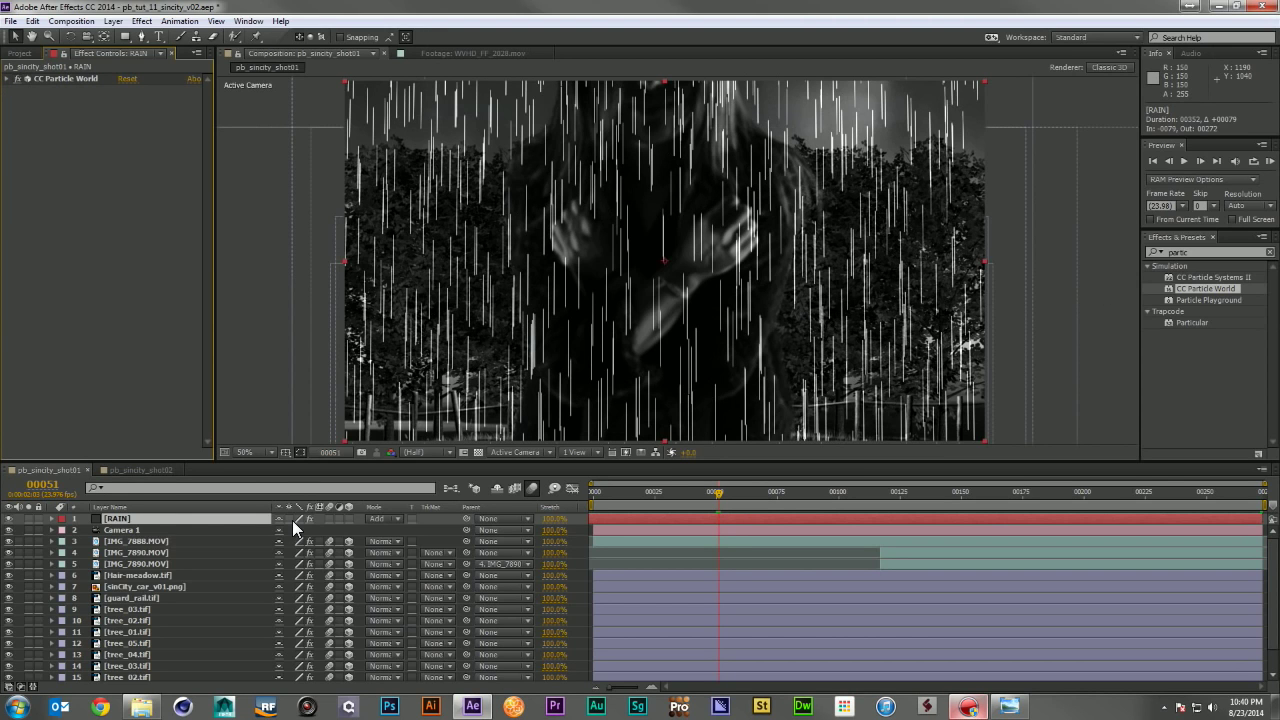
key(t)
drag(282, 530, 256, 530)
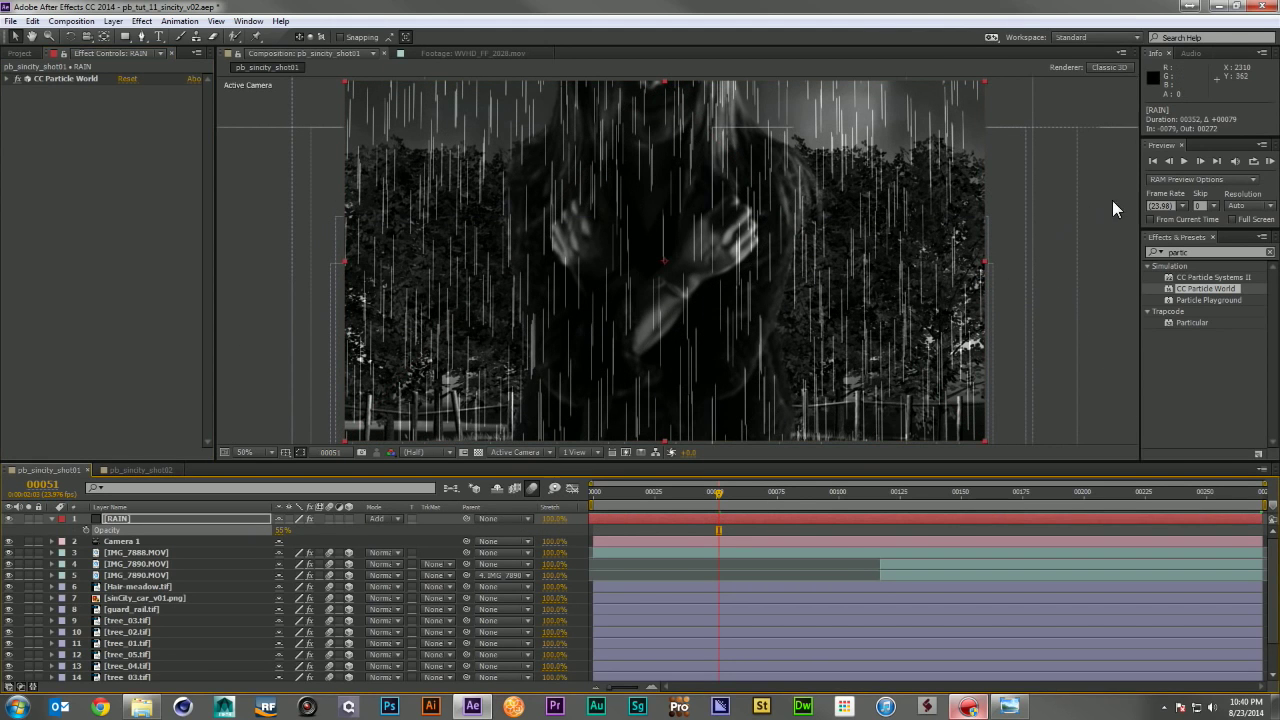
Step: Move the RAIN layer directly below the woman's IMG_7888.MOV layer so the rain falls behind her
click(9, 78)
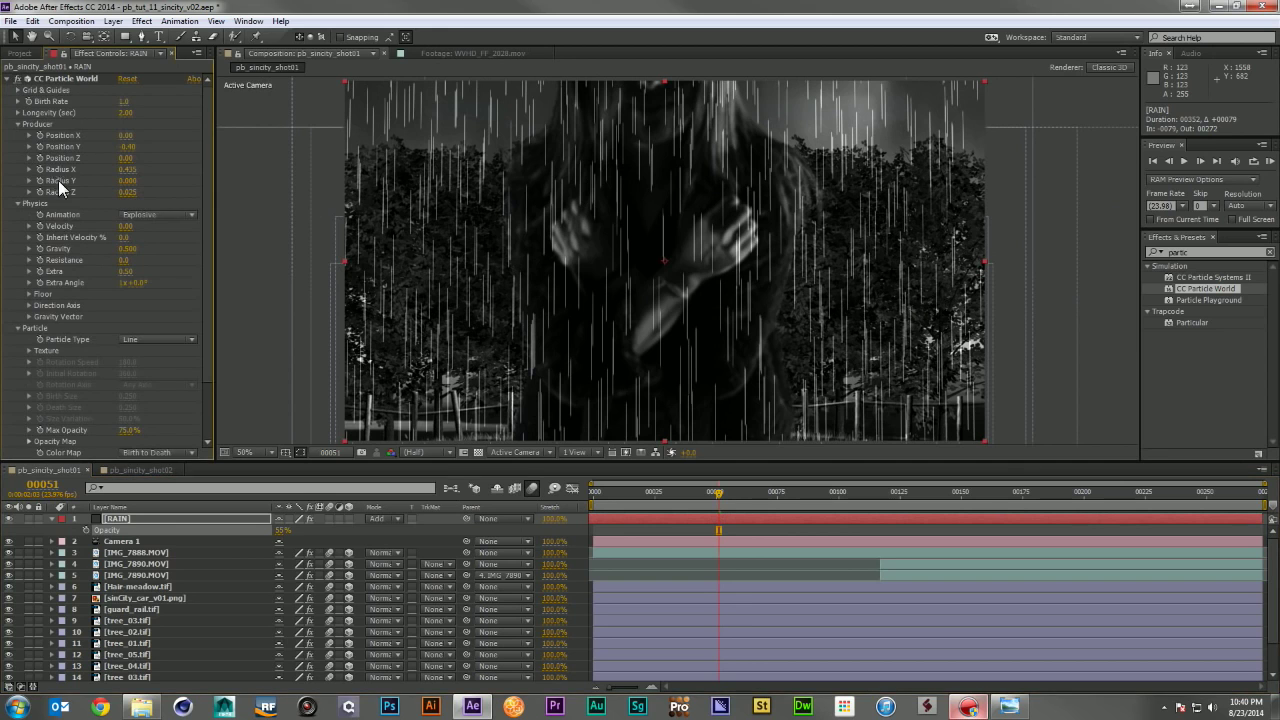
drag(153, 515, 153, 558)
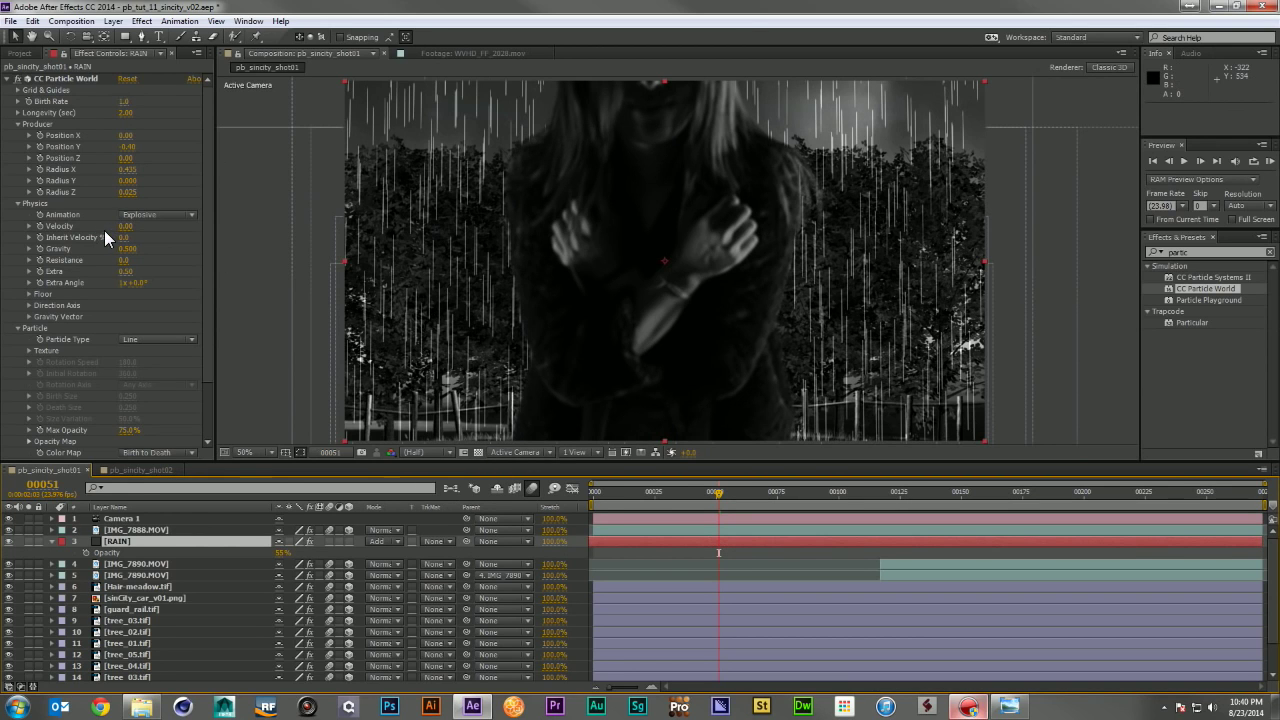
click(7, 79)
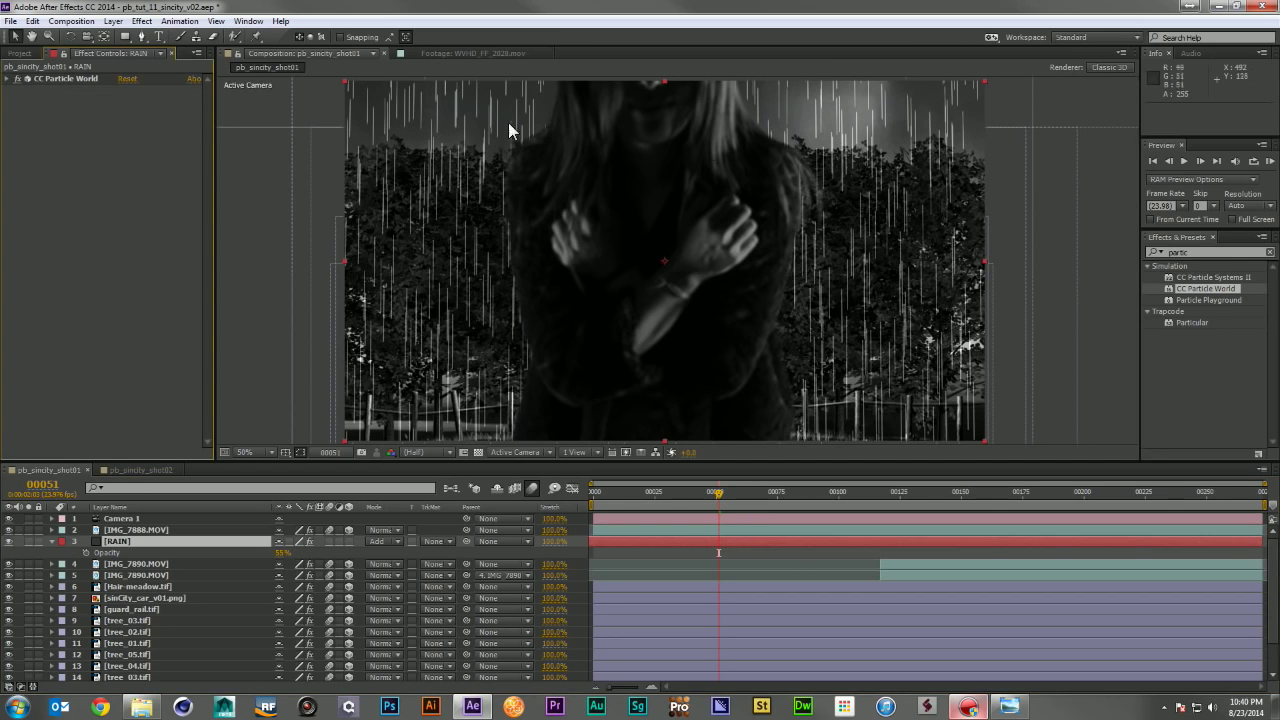
Step: Find Camera Lens Blur and apply it to the RAIN layer below CC Particle World
click(1212, 253)
text(camer)
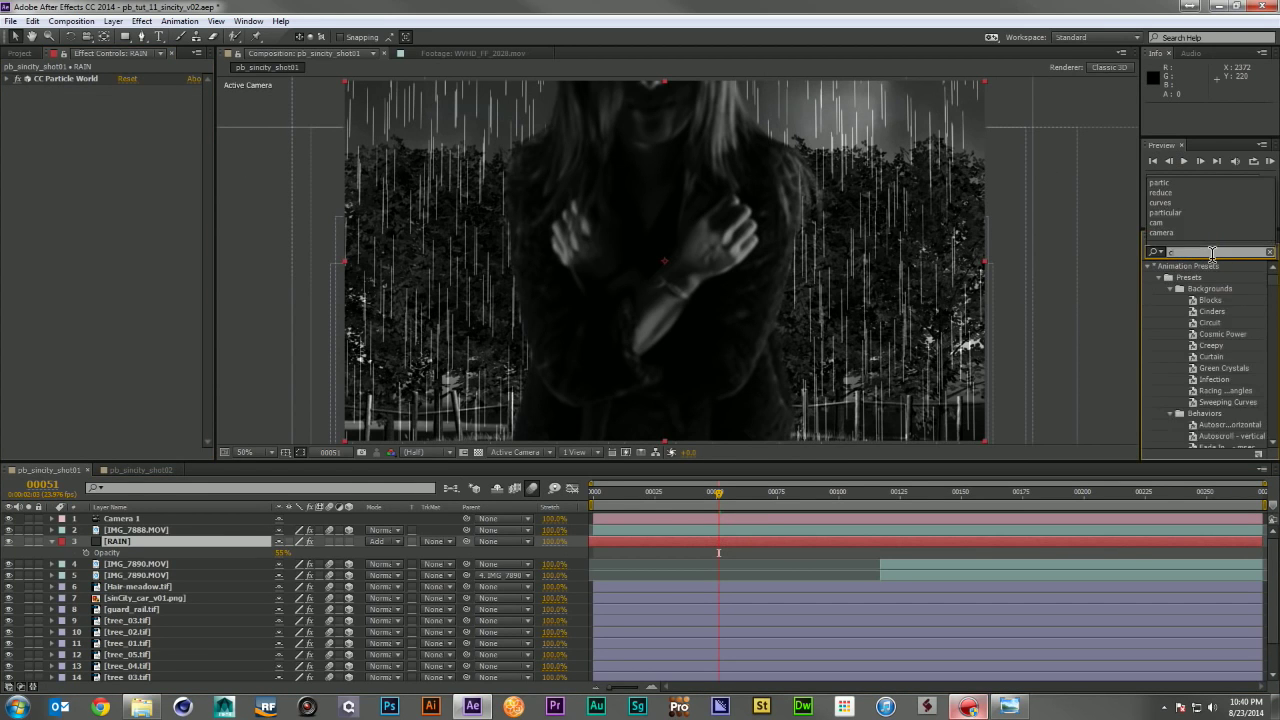
drag(1194, 336, 102, 236)
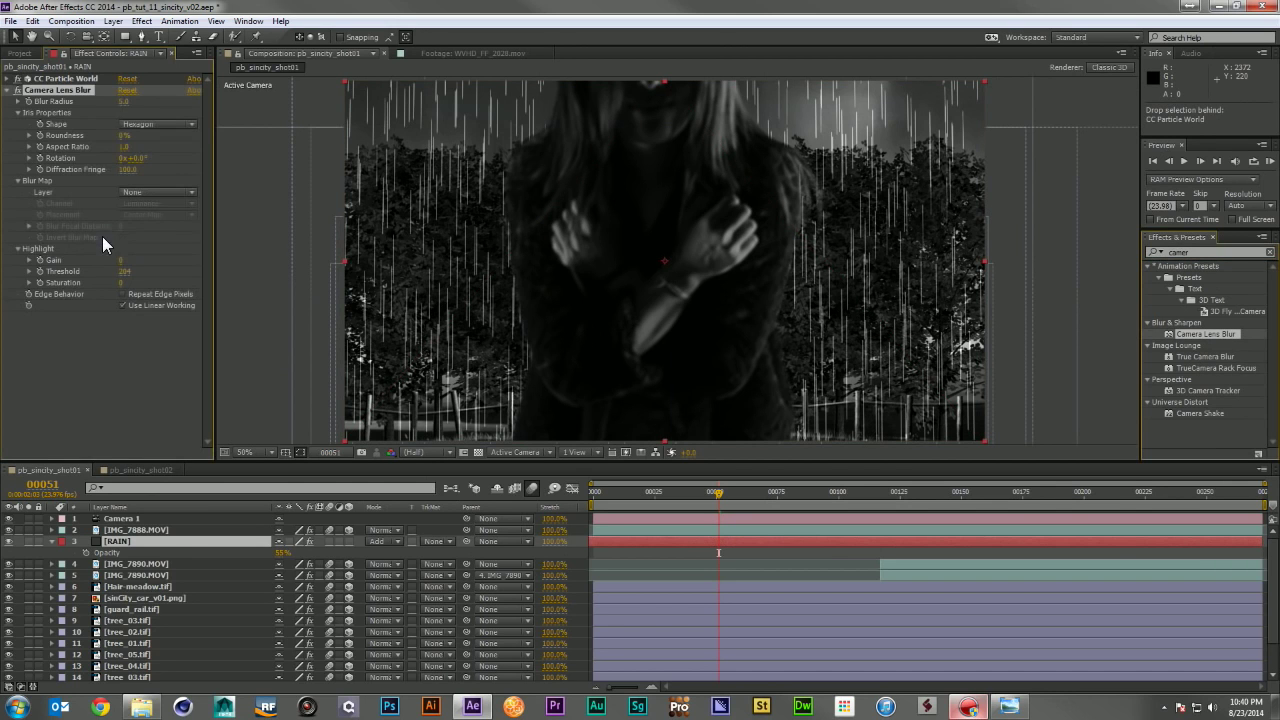
Step: Try a Camera Lens Blur radius of 2 on the rain and return it to 5
click(123, 101)
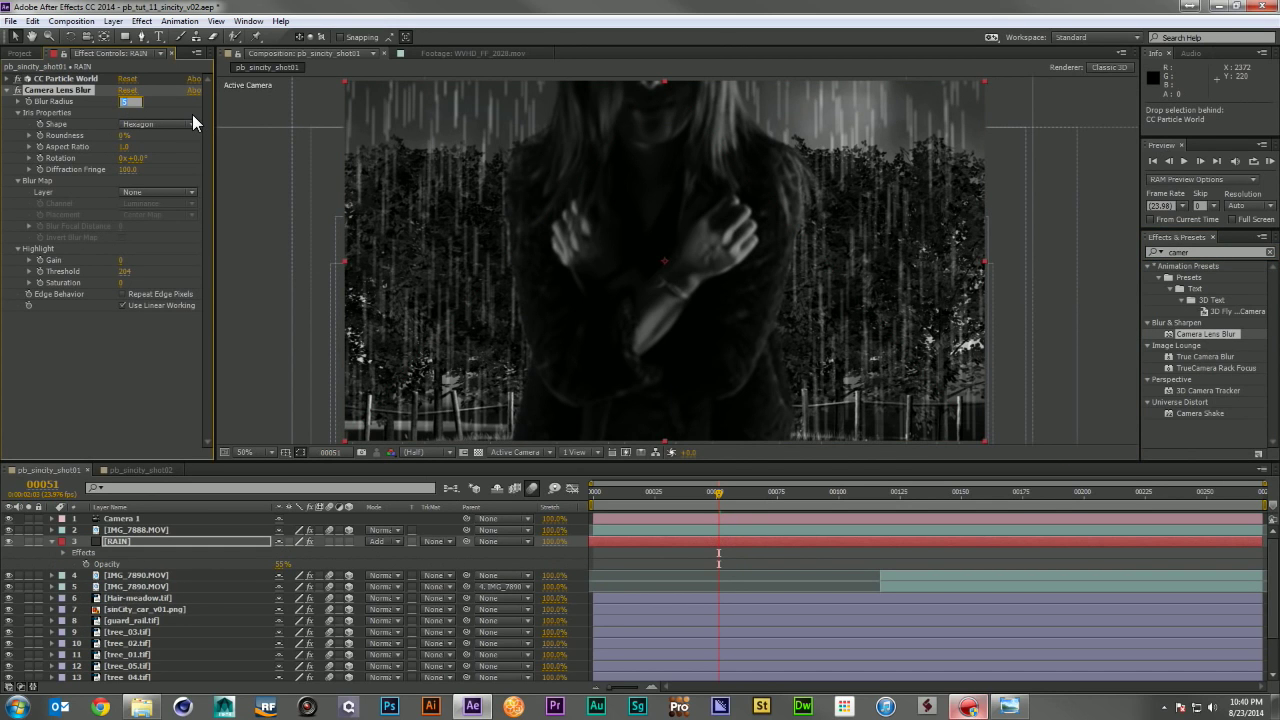
text(2)
key(Return)
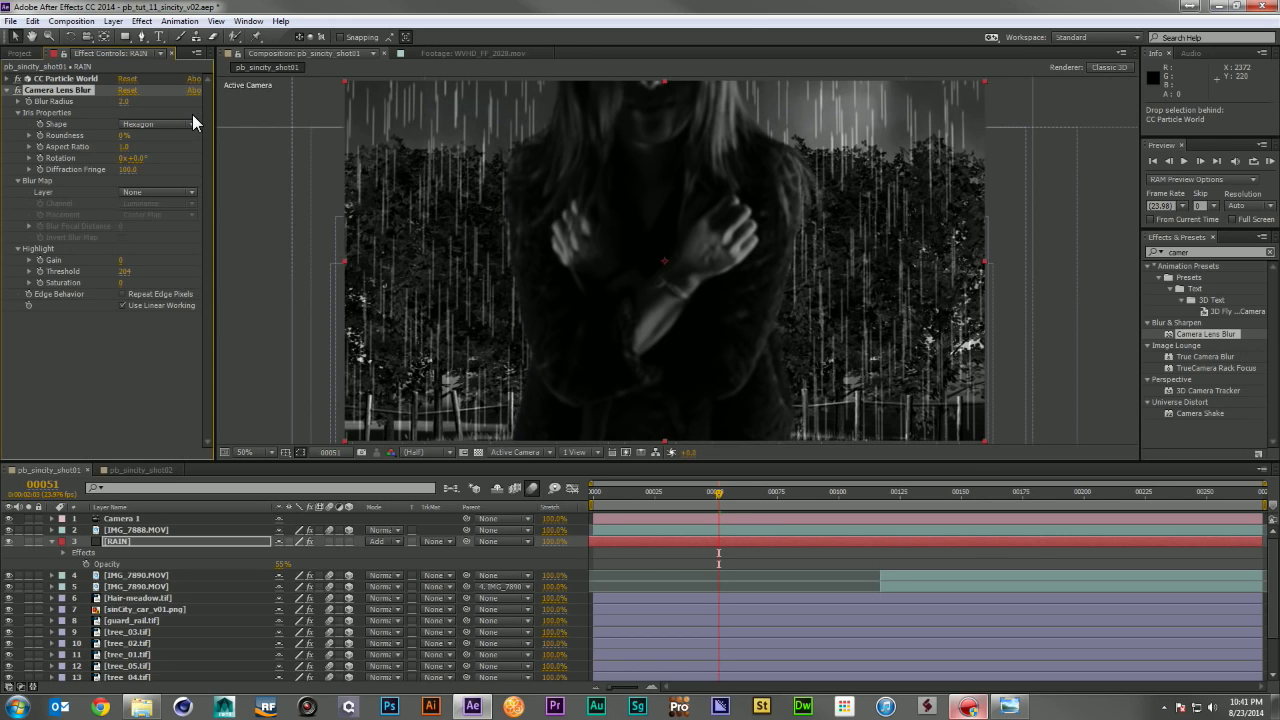
click(125, 102)
key(Return)
click(124, 102)
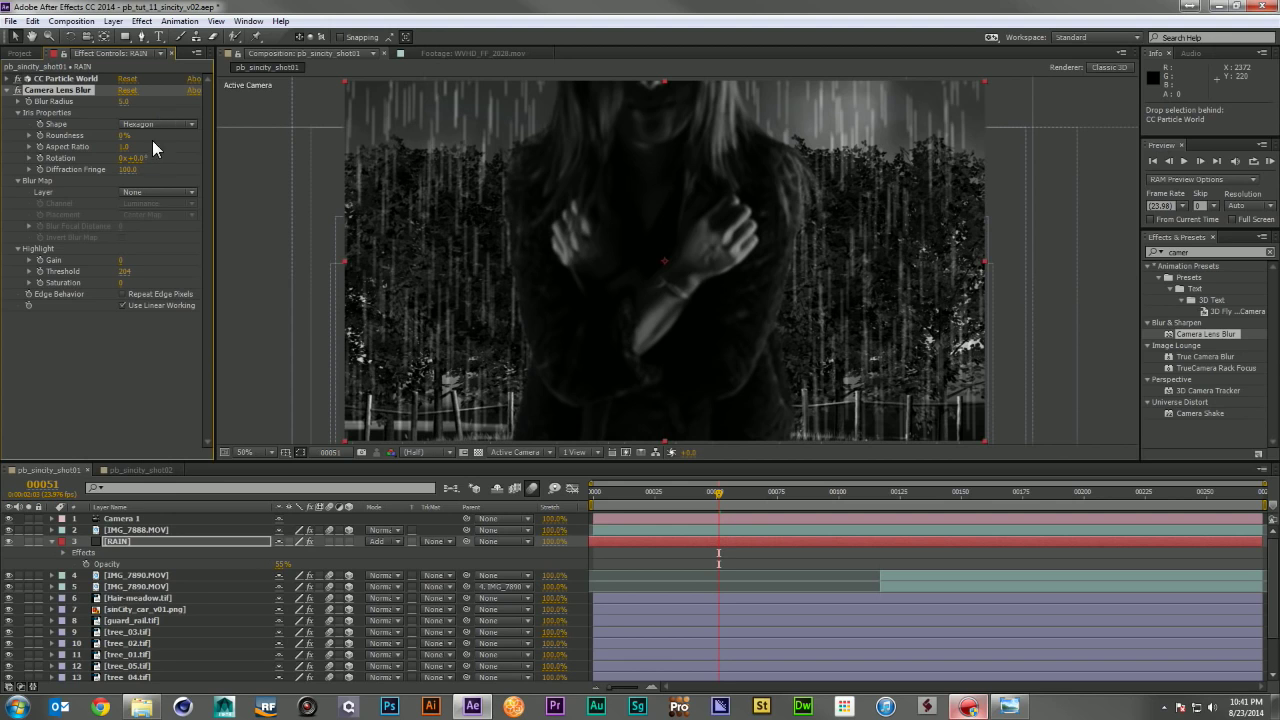
Step: Reduce the blurred RAIN layer's Opacity to 40%
click(284, 564)
key(Return)
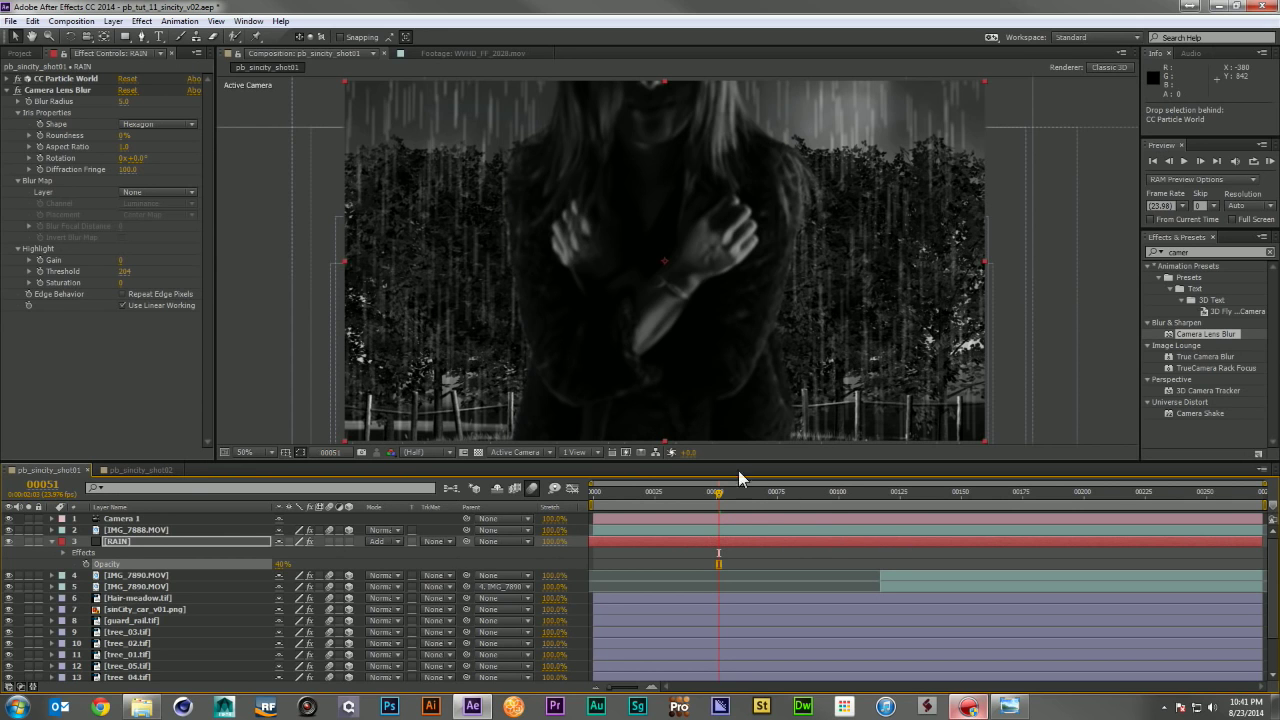
Step: Compare the shot's last frame with the reference image Sin_City-Sex_And_Violence_p04.jpg
drag(754, 491, 1045, 491)
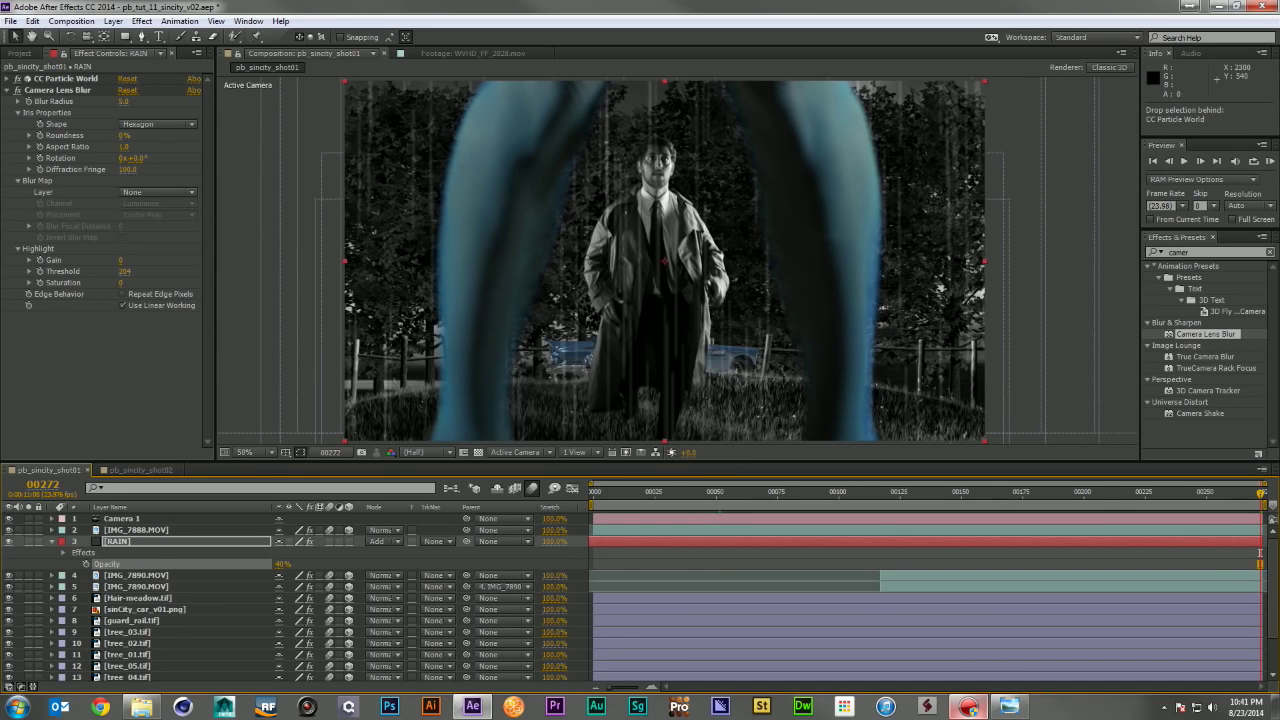
key(alt+Tab)
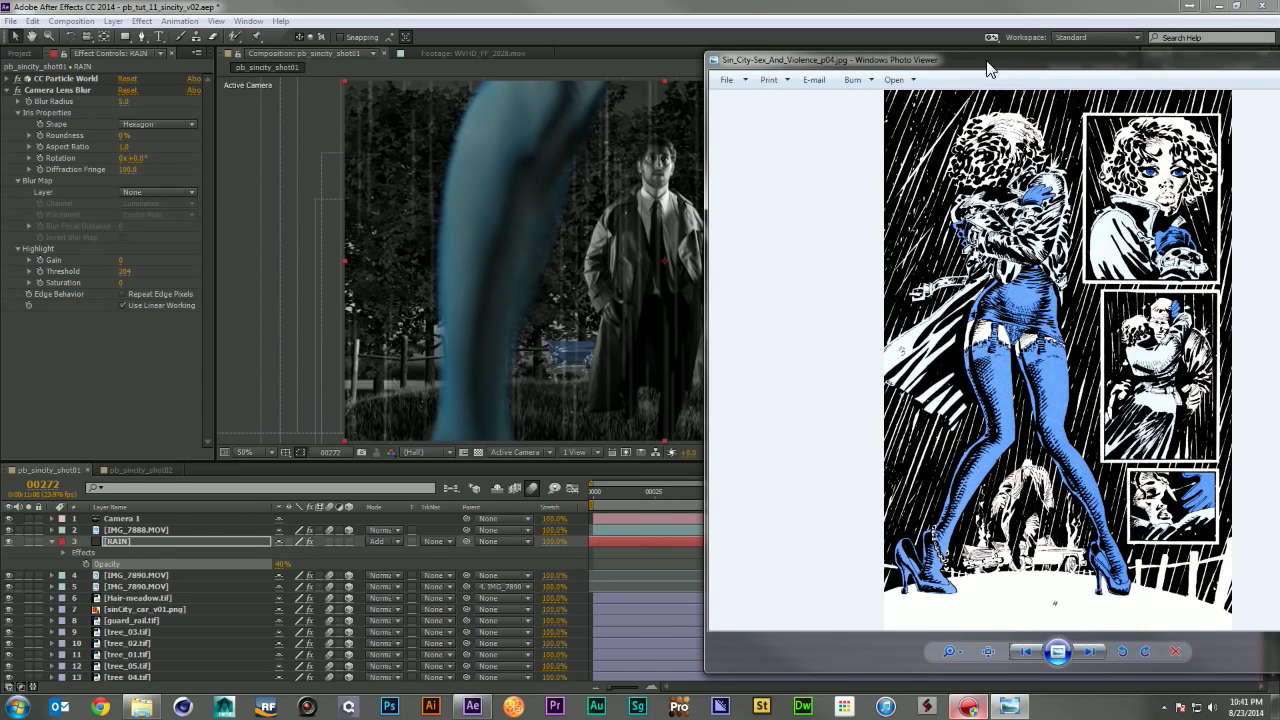
key(alt+Tab)
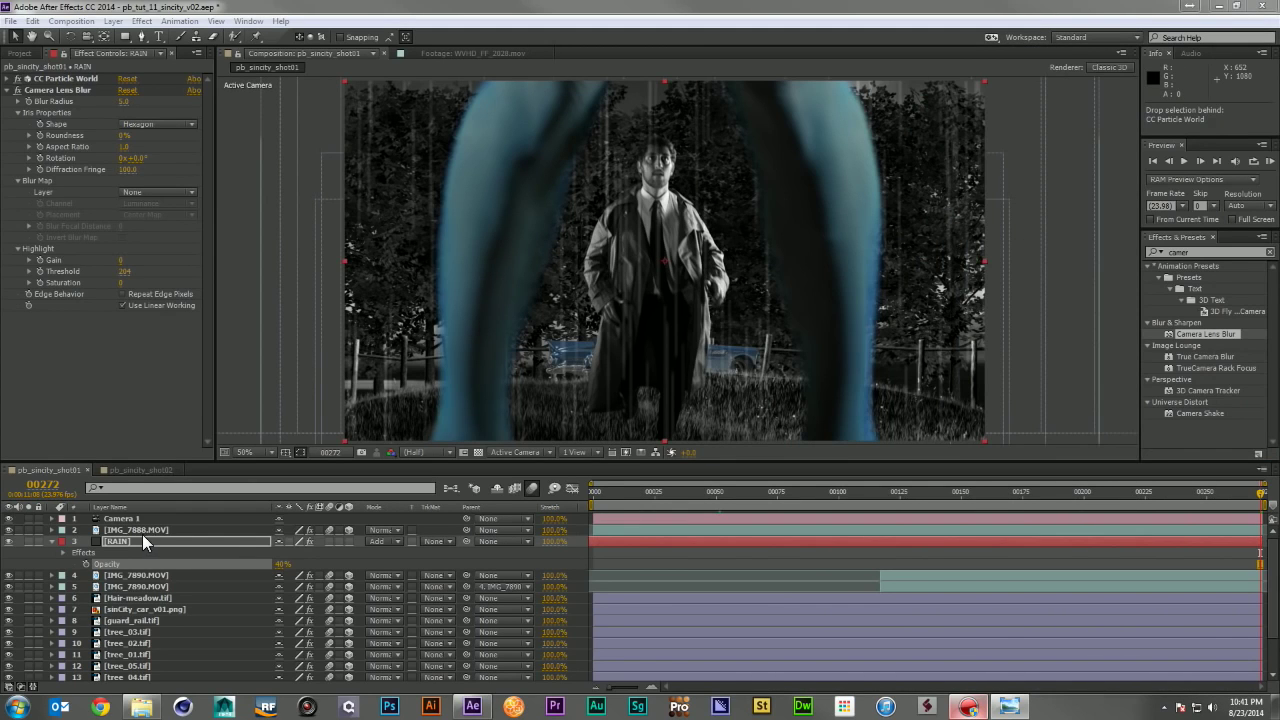
Step: Rotate the RAIN layer behind the woman so the rain falls diagonally, and set its Scale to 154%
click(142, 534)
click(130, 542)
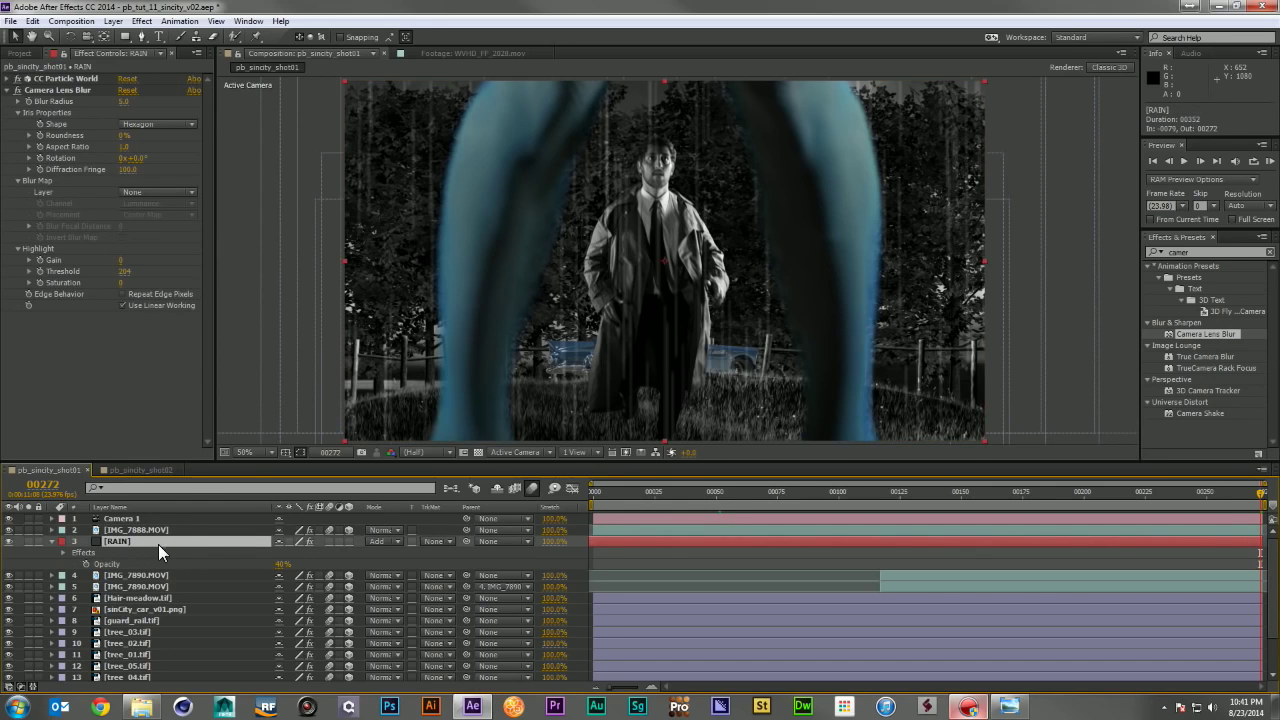
key(s)
mouse_move(300, 552)
mouse_down()
mouse_move(326, 552)
mouse_move(310, 556)
mouse_up()
key(r)
key(s)
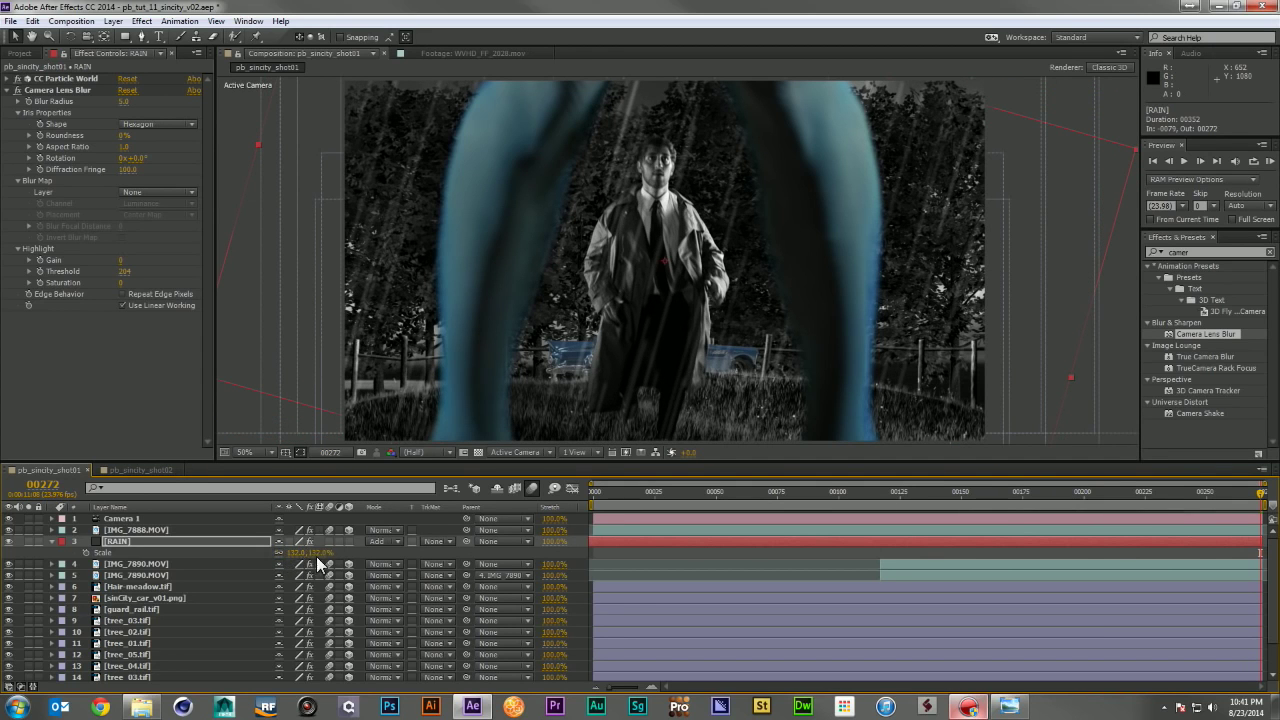
drag(318, 550, 336, 550)
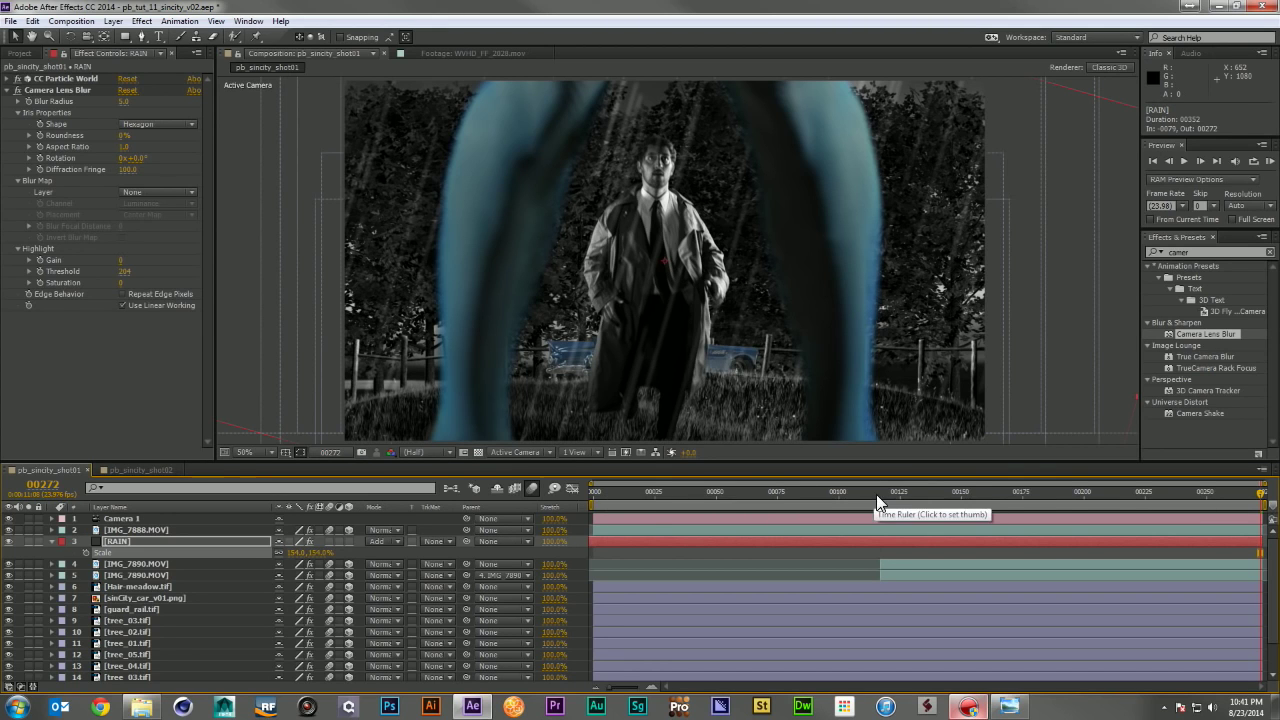
Step: Duplicate the RAIN layer near the start of the shot and move the copy to the top of the layer stack
click(594, 494)
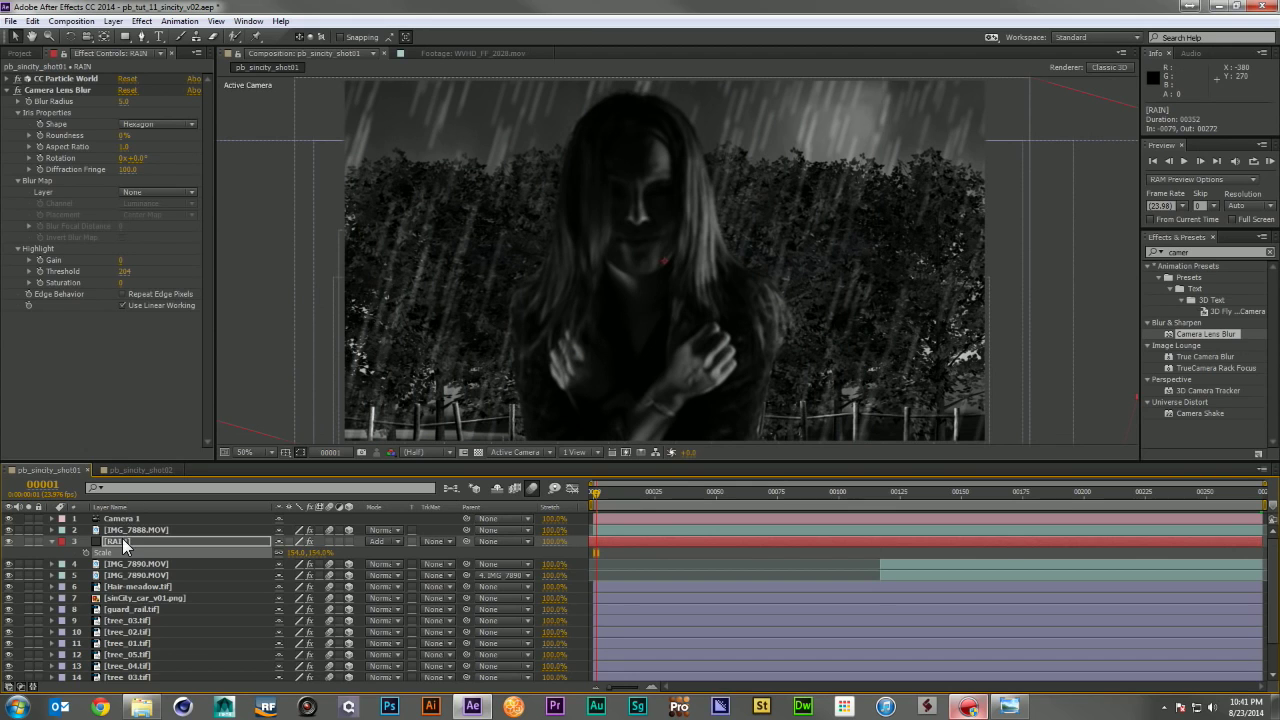
key(ctrl+d)
drag(126, 510, 128, 510)
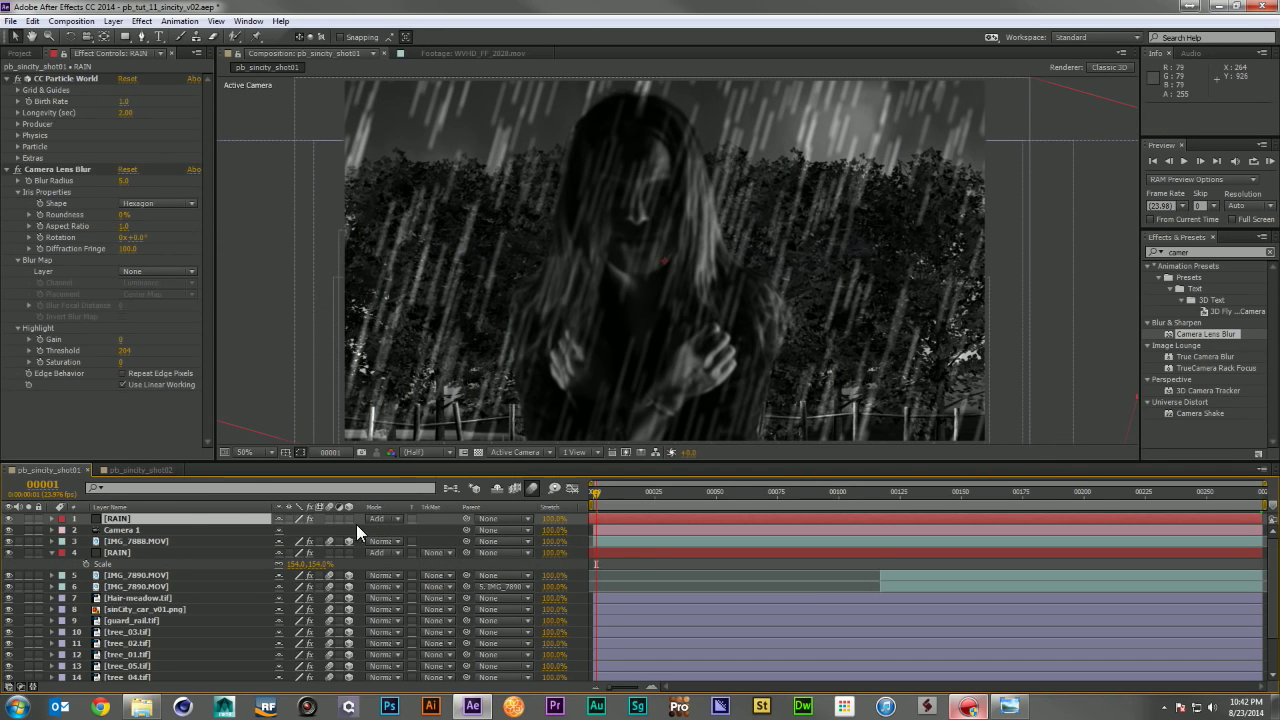
Step: Compare the topmost RAIN layer with and without Camera Lens Blur, and set its Blur Radius to 3
click(17, 169)
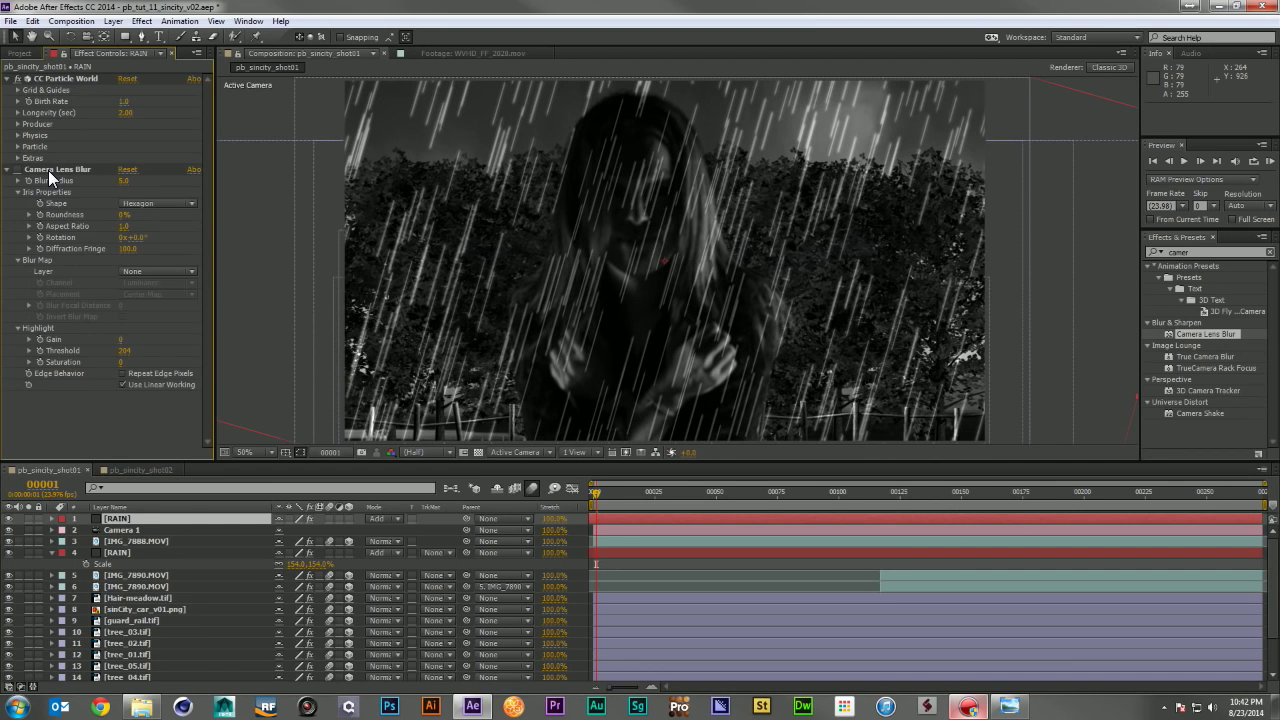
click(50, 170)
click(17, 169)
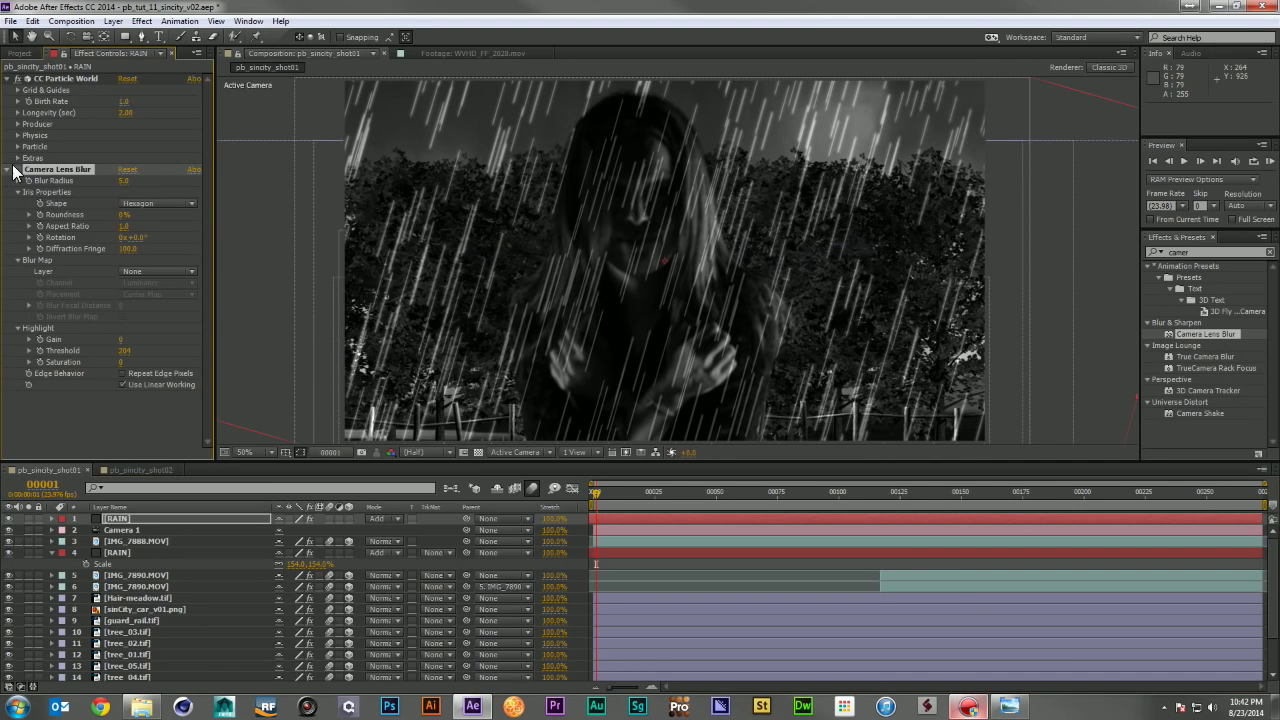
click(124, 181)
text(3)
key(Return)
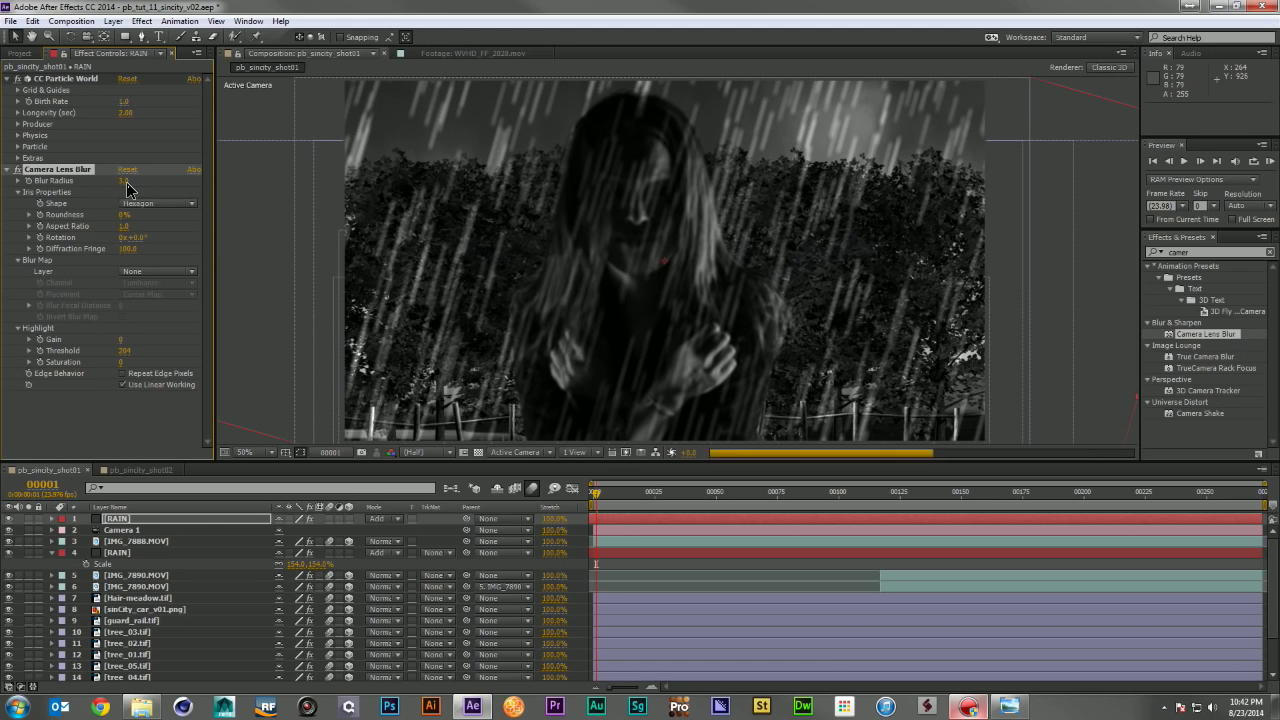
Step: Scale the topmost RAIN layer to 250% and lower its CC Particle World Birth Rate
click(188, 520)
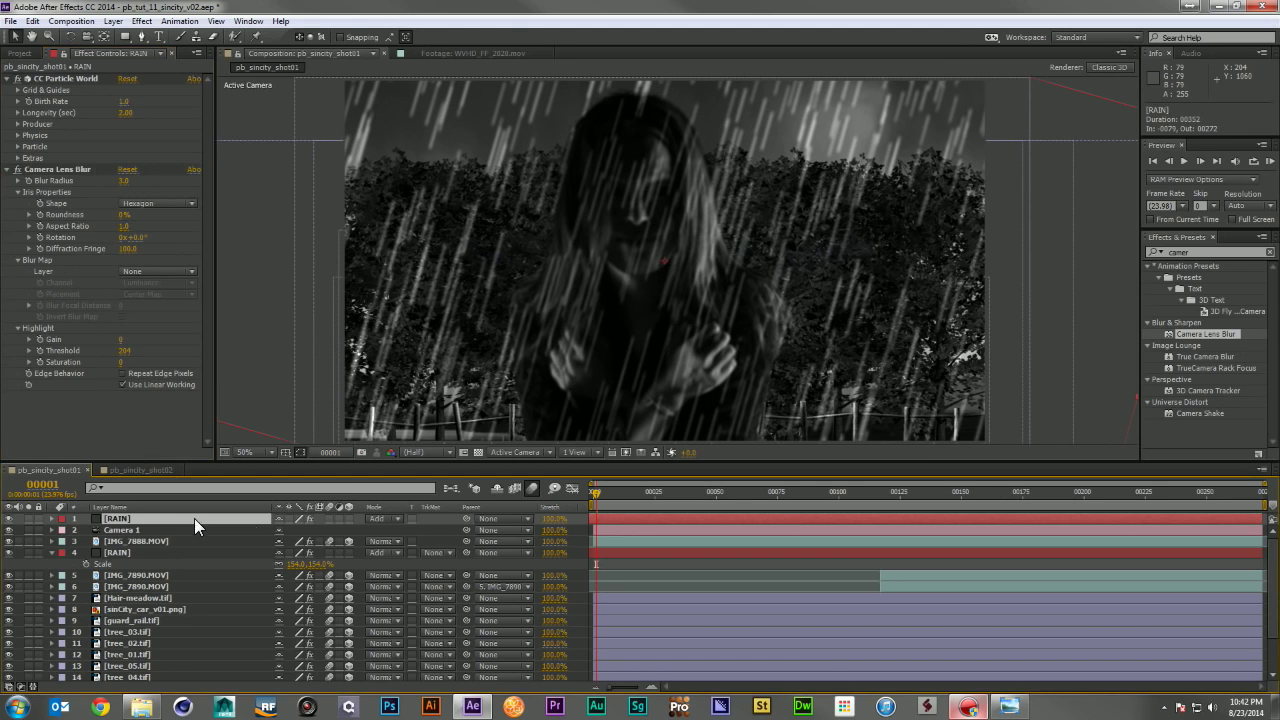
key(s)
click(318, 532)
text(250)
key(Return)
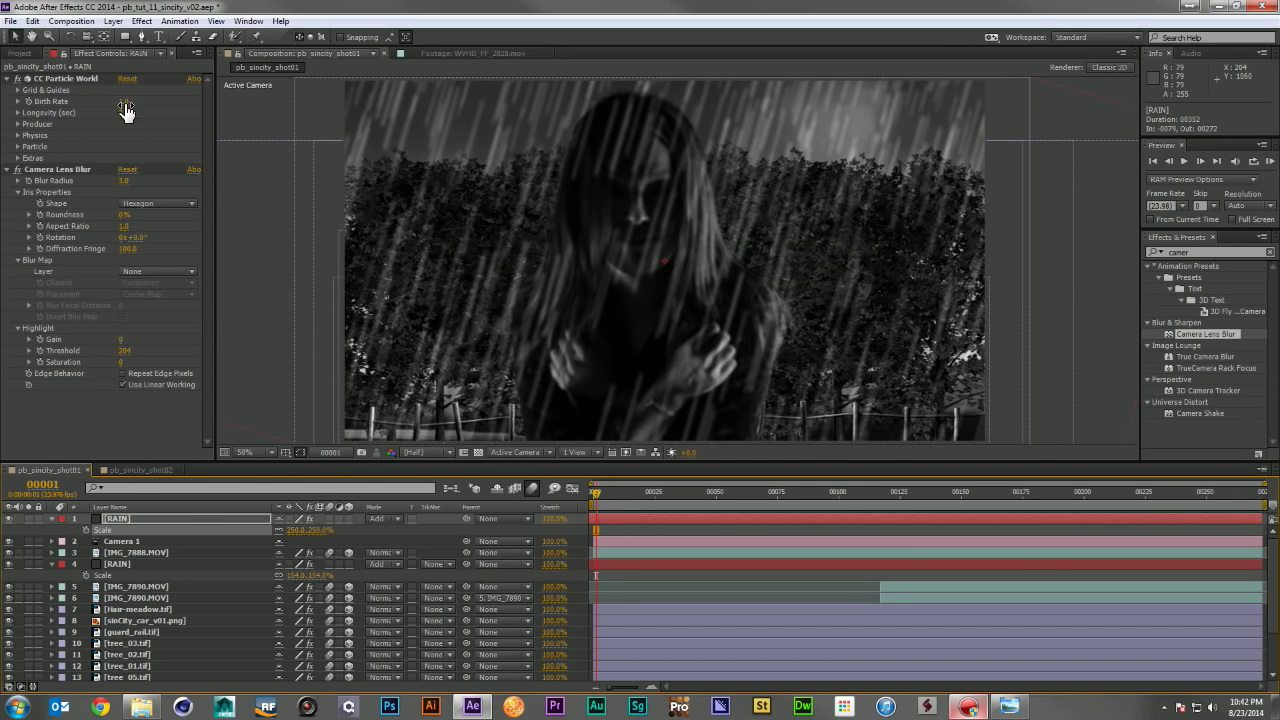
click(172, 103)
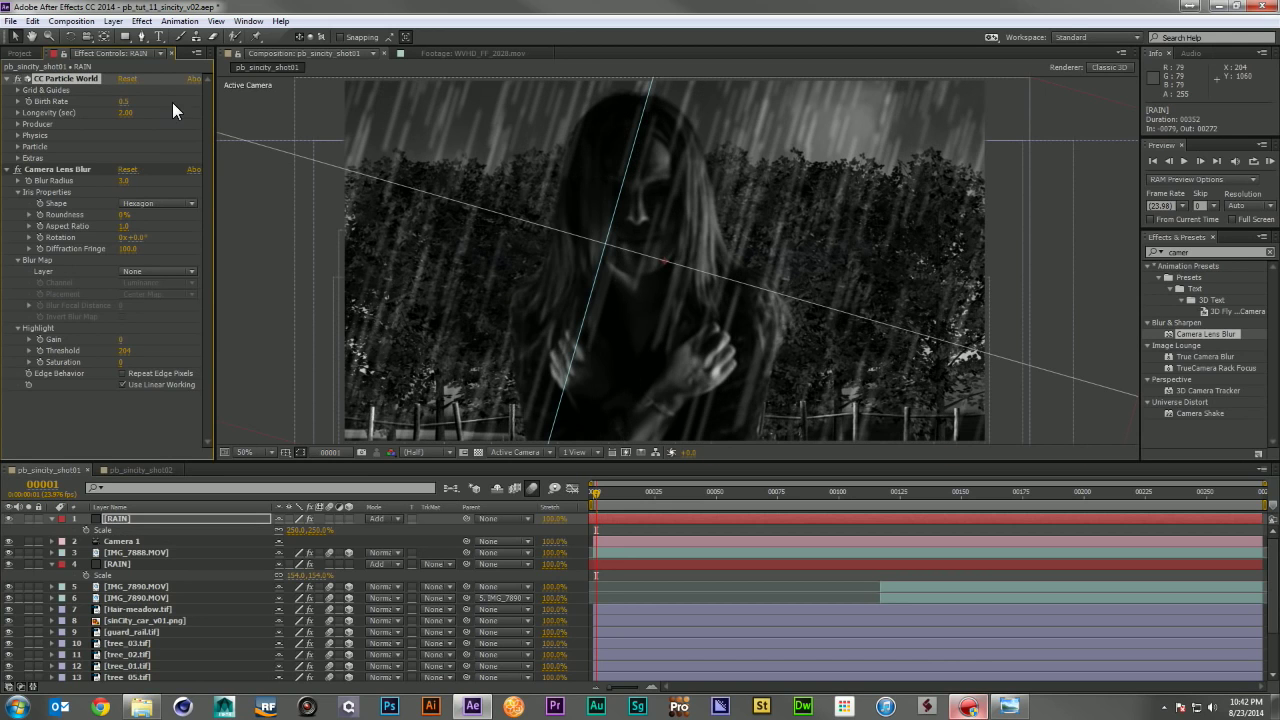
Step: Check the foreground and background rain at the first and last frames of the shot
click(726, 583)
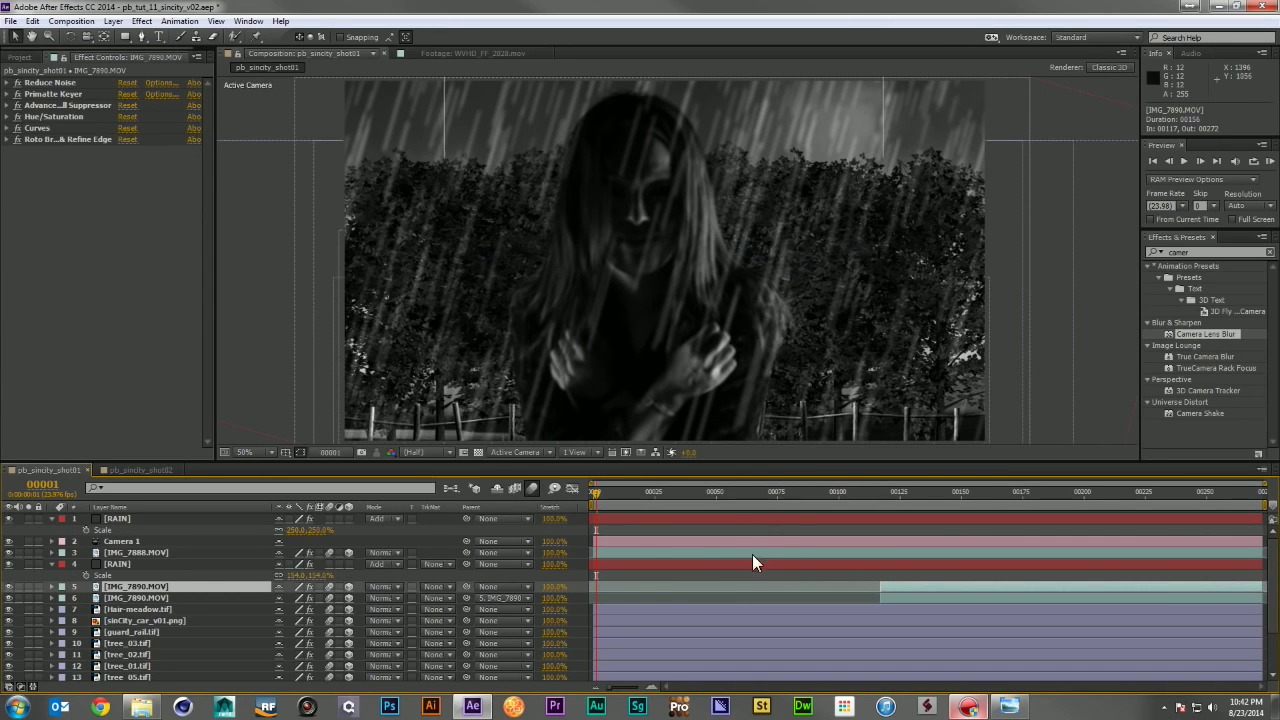
mouse_move(1279, 82)
mouse_down()
mouse_move(983, 70)
mouse_move(1279, 80)
mouse_up()
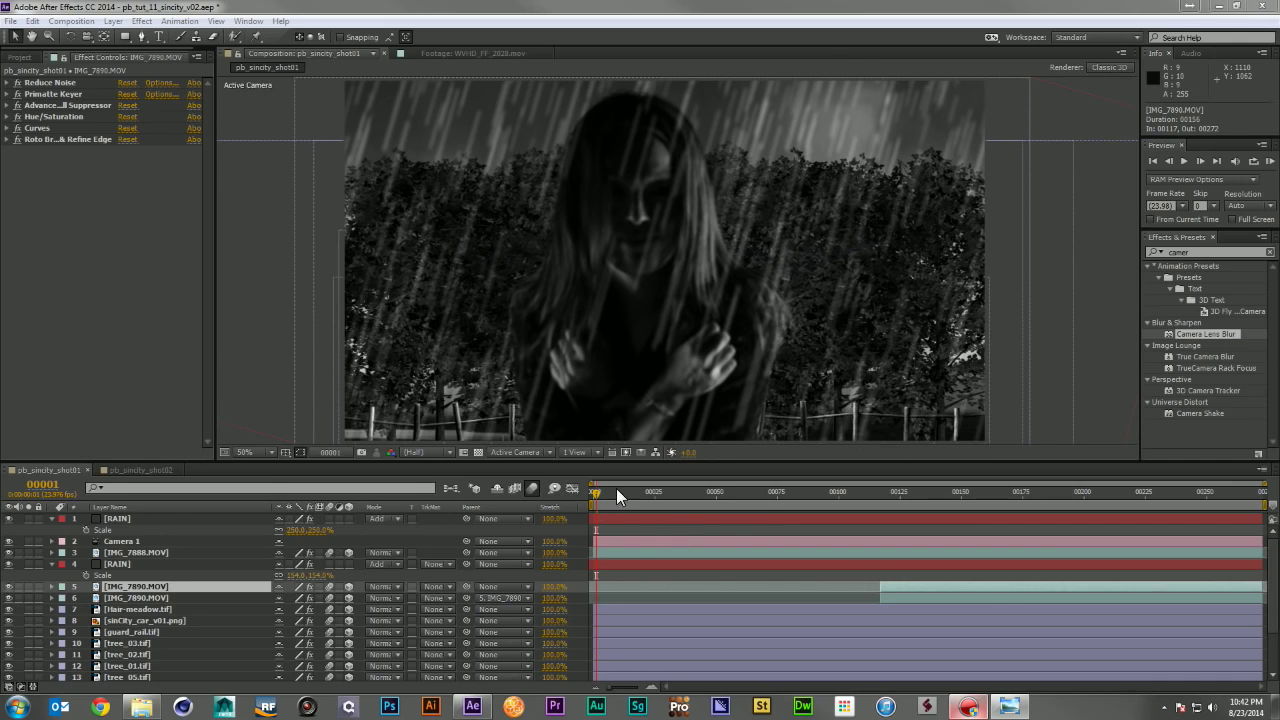
drag(595, 497, 556, 490)
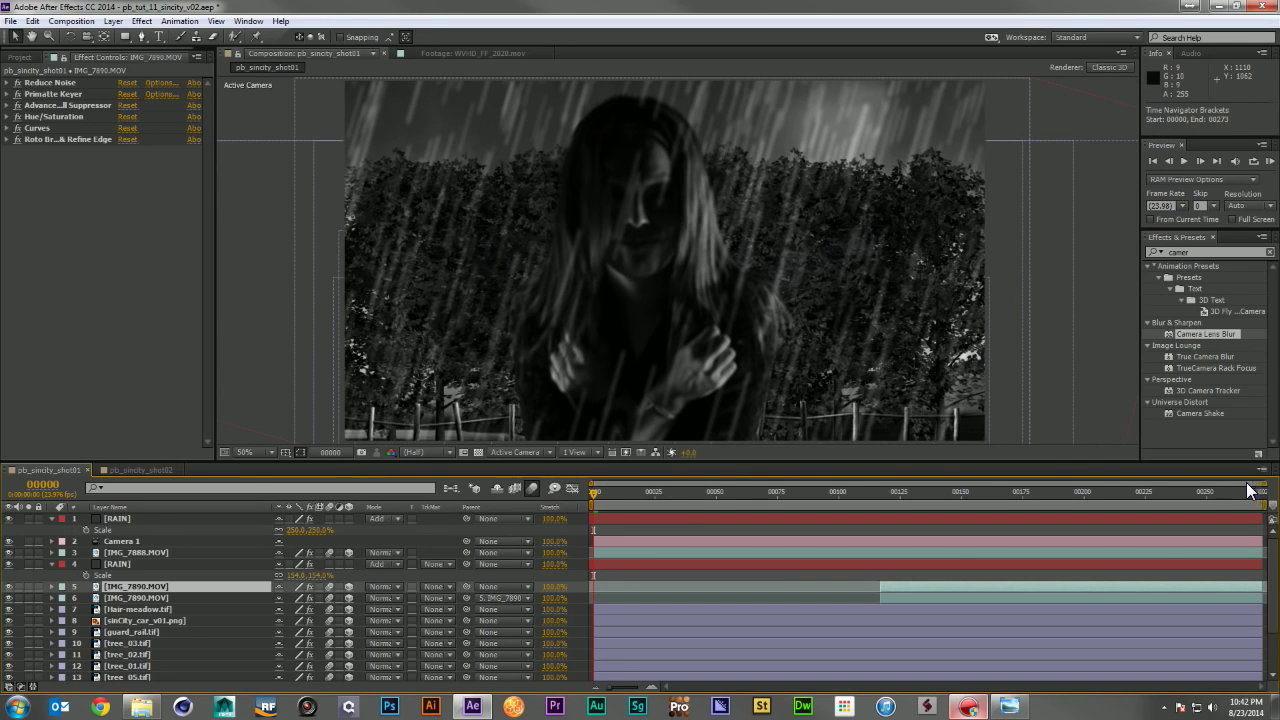
click(1262, 497)
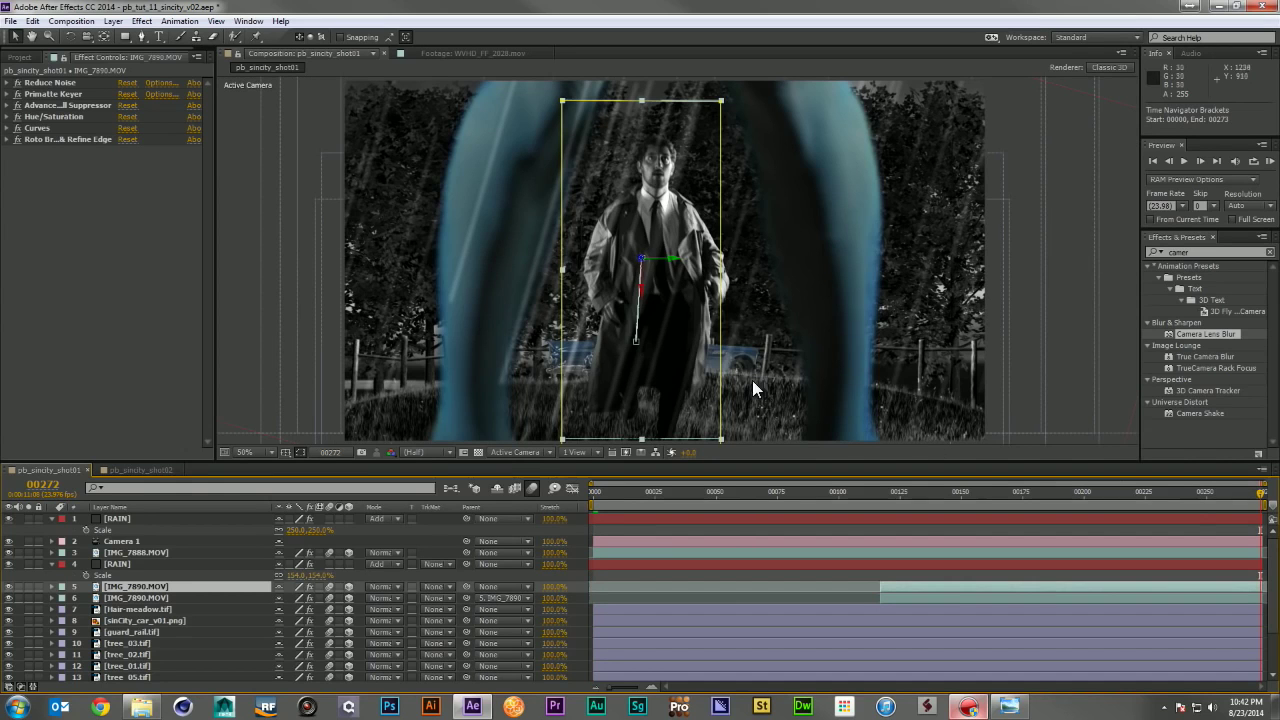
click(600, 583)
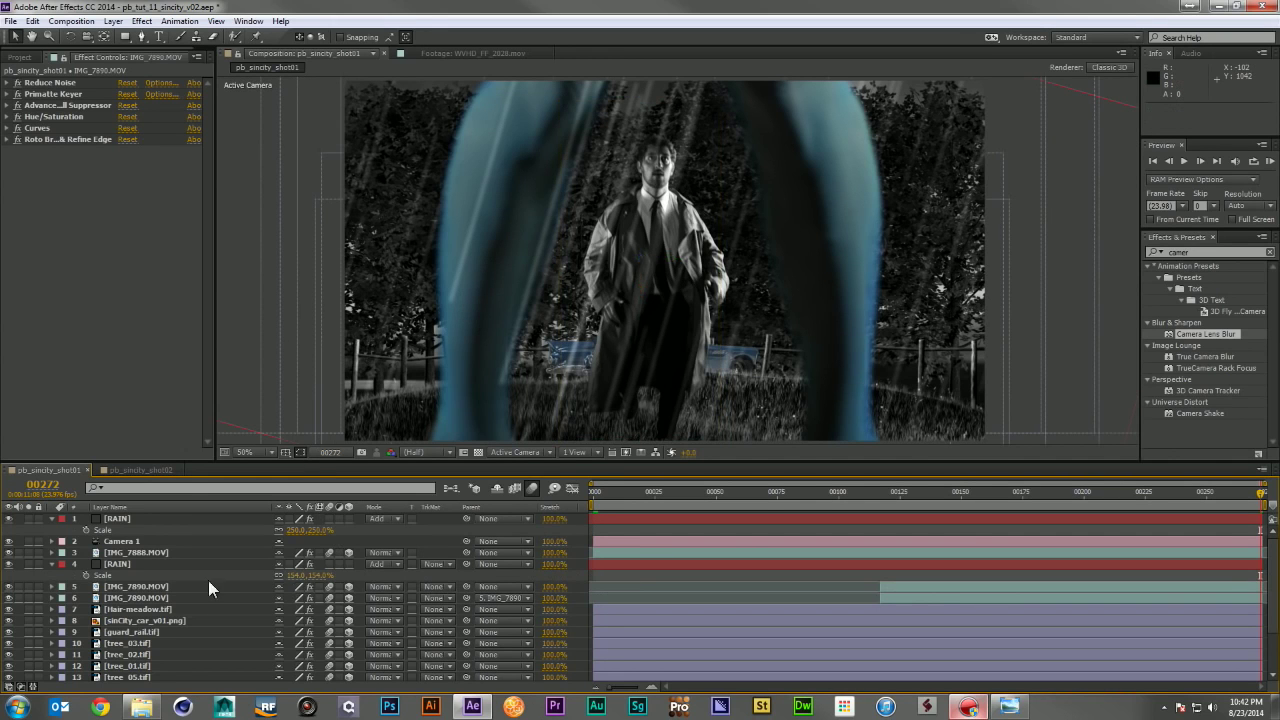
Step: Create a black 1920 x 1080 px solid named VIN and place it directly below the woman's IMG_7888.MOV layer
click(50, 561)
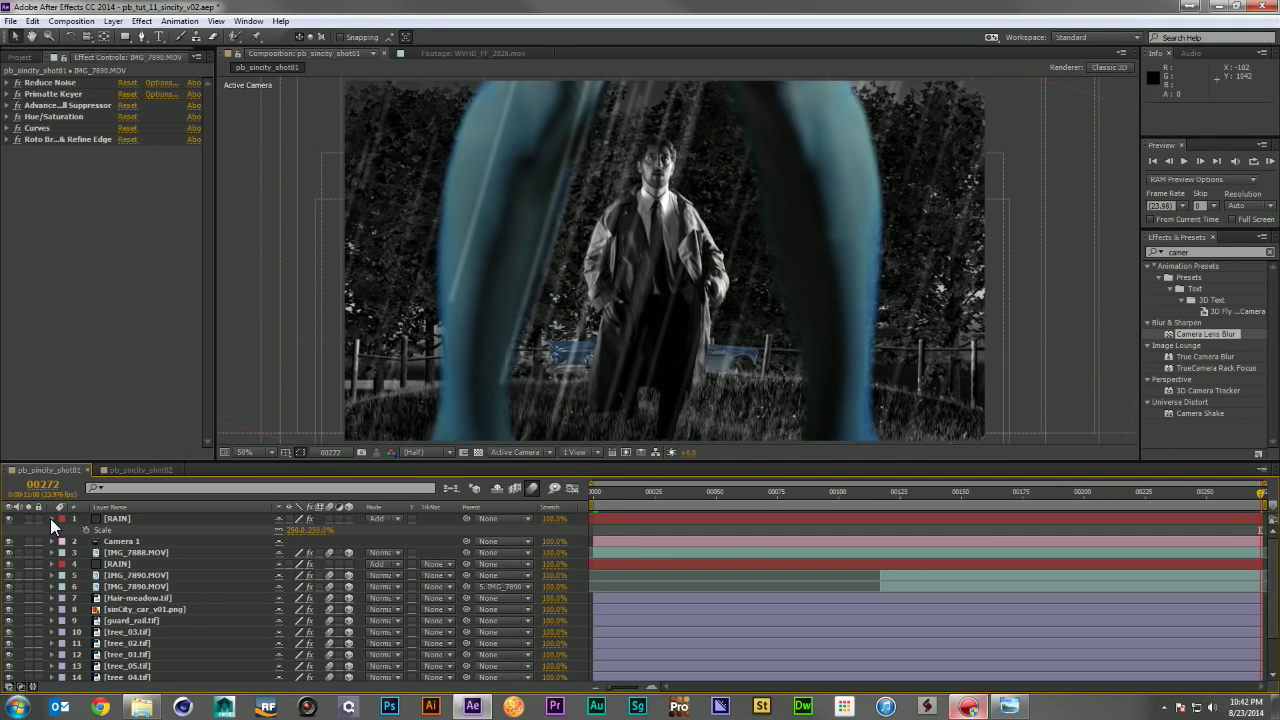
click(50, 518)
key(ctrl+y)
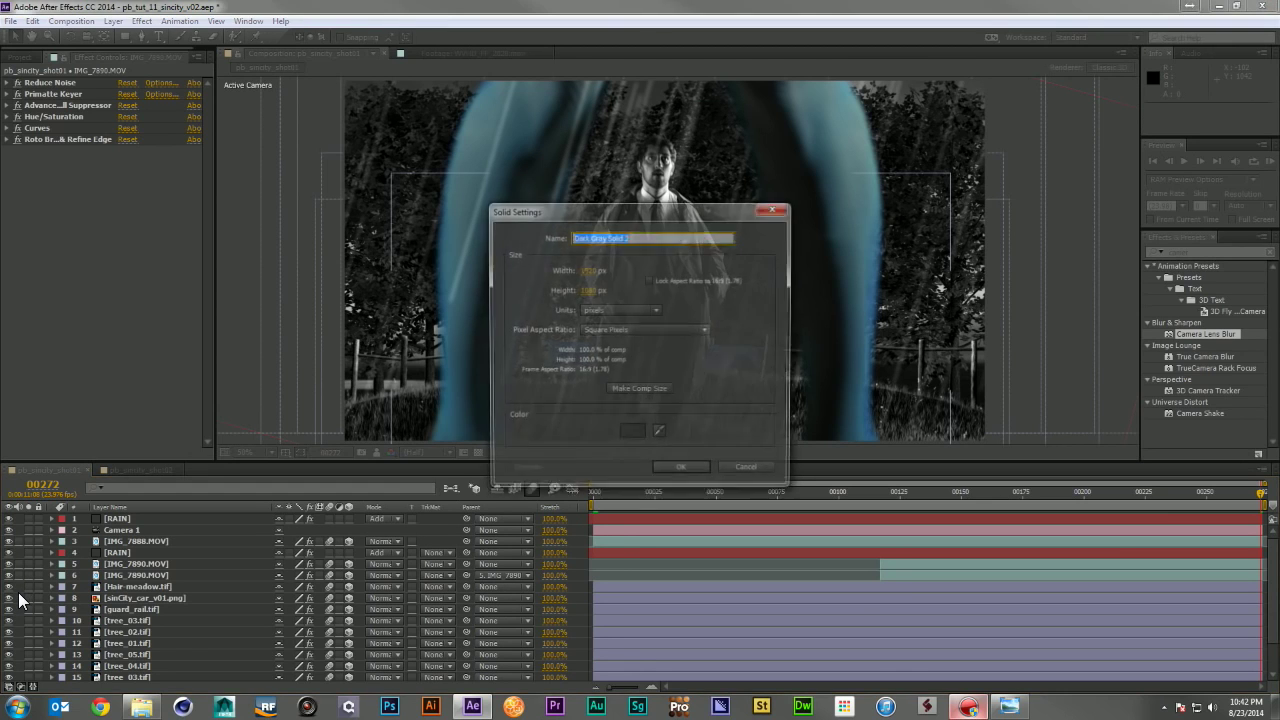
text(VIG)
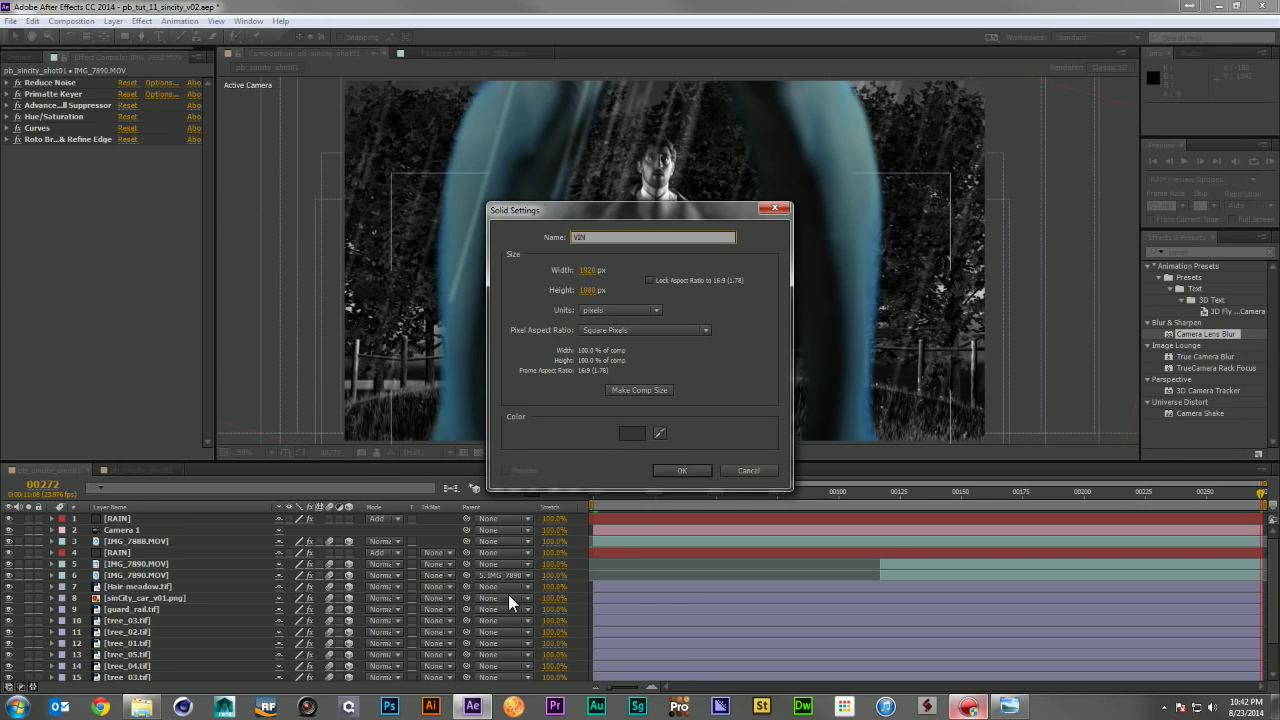
click(632, 433)
mouse_move(108, 345)
mouse_down()
mouse_move(51, 388)
mouse_move(25, 478)
mouse_up()
click(331, 288)
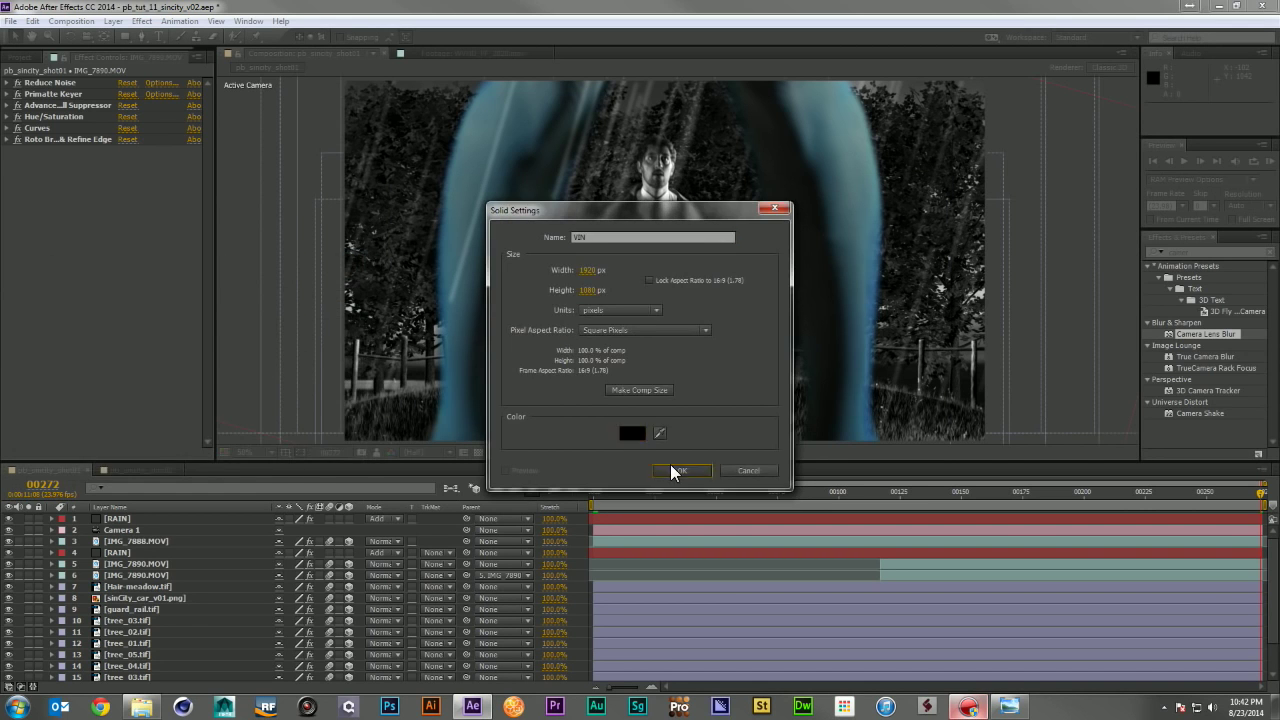
click(676, 469)
drag(148, 520, 150, 554)
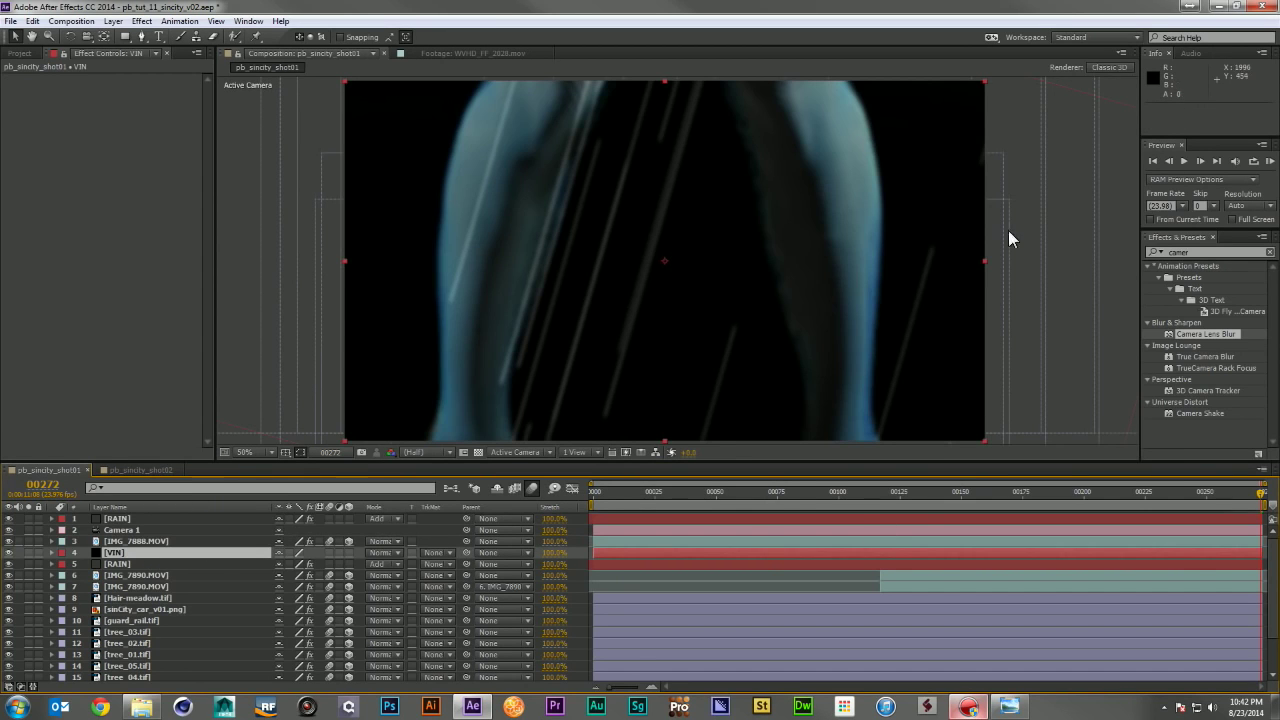
Step: Draw an elliptical mask about 1724 px wide and 1456 px high around the man on VIN, and set its mode to Subtract
click(125, 36)
drag(125, 36, 200, 64)
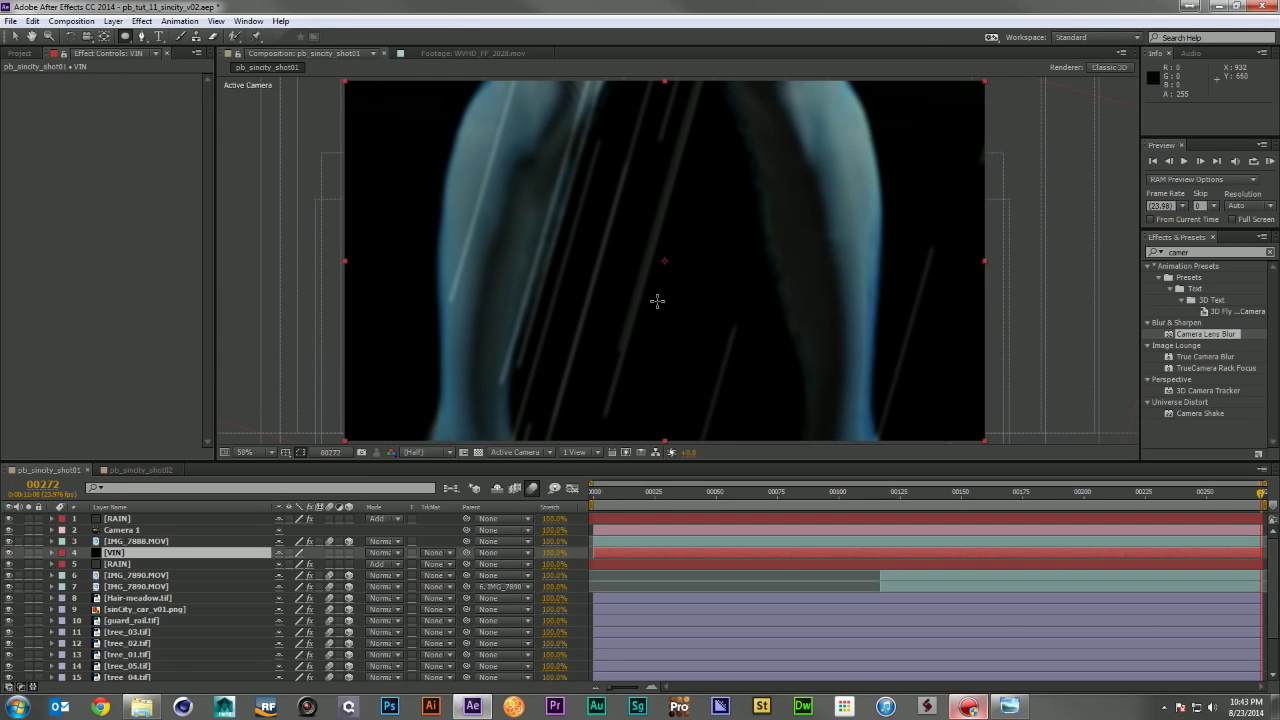
scroll(654, 300, down, 2)
drag(523, 99, 688, 238)
drag(791, 287, 811, 343)
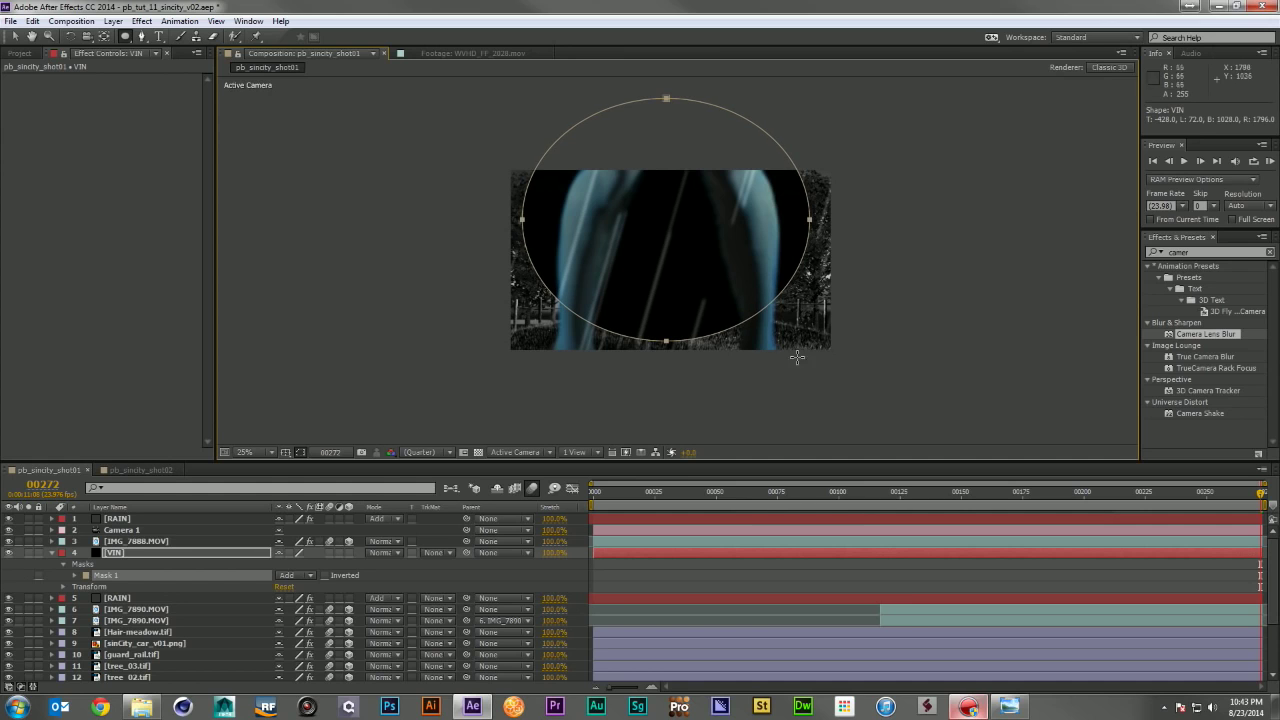
click(298, 573)
click(320, 615)
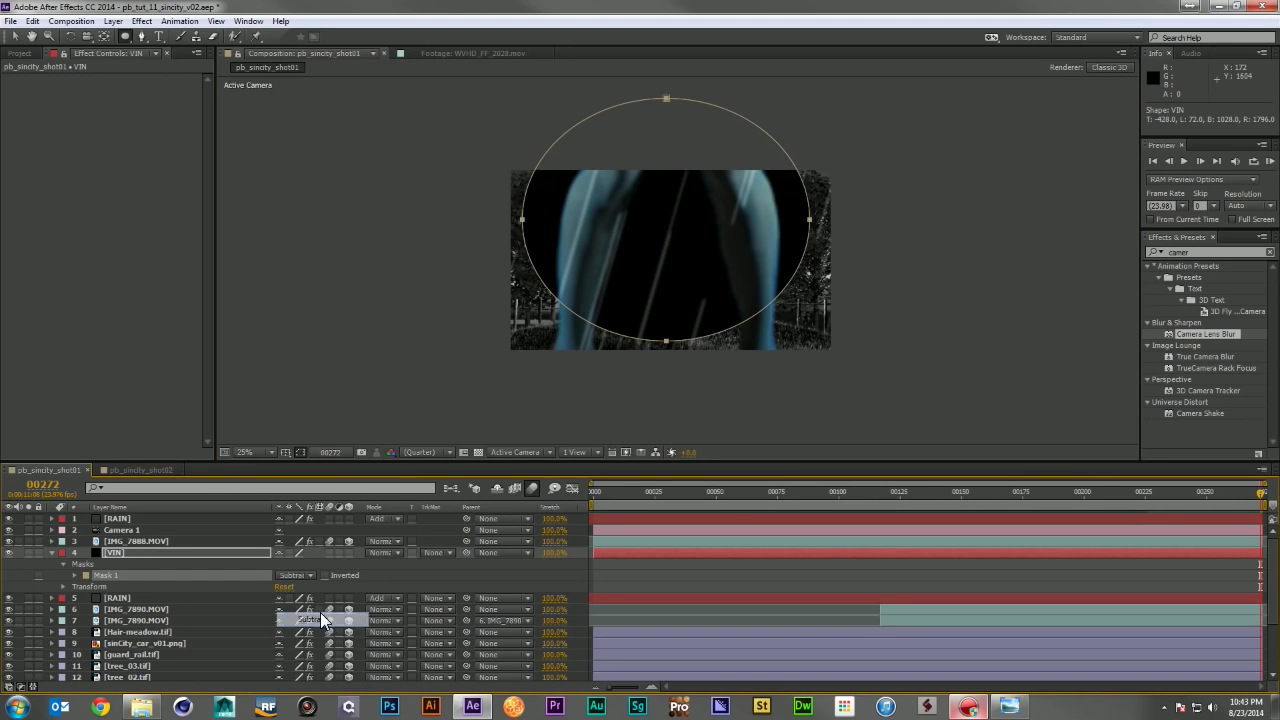
Step: Set the Mask Feather of VIN's elliptical mask to 400 pixels
key(f)
click(310, 576)
text(400)
key(Return)
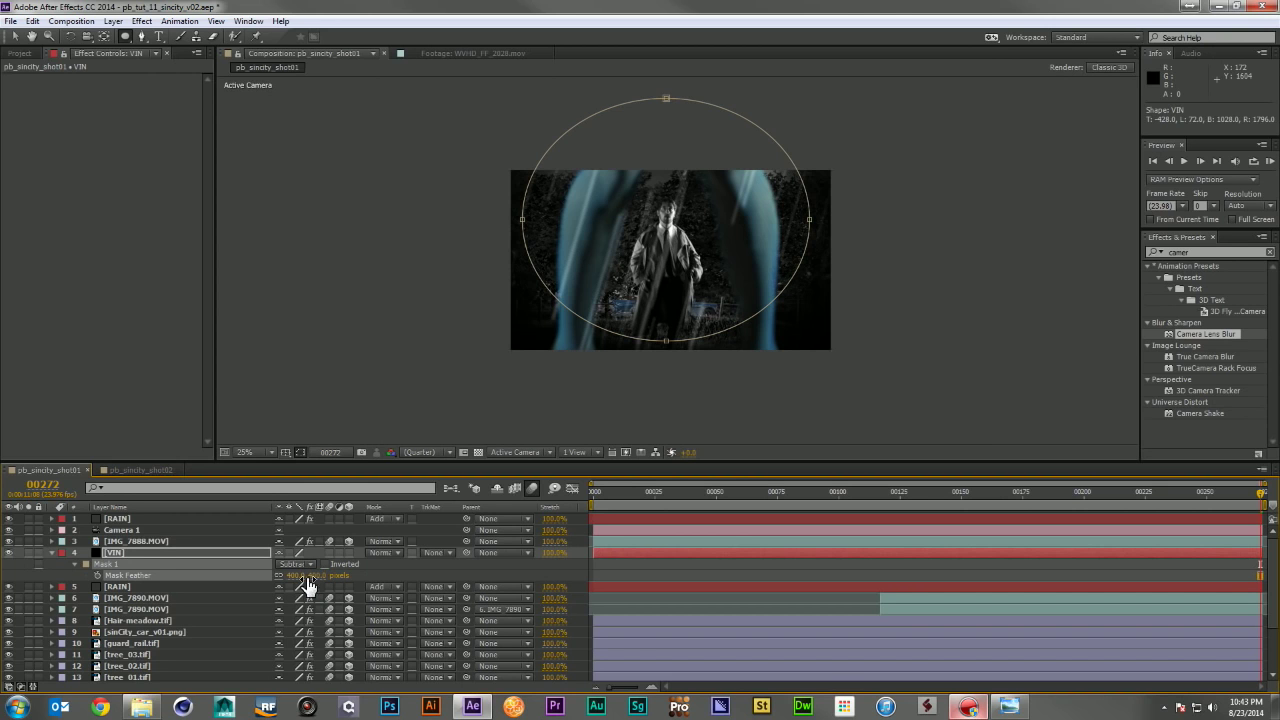
key(period)
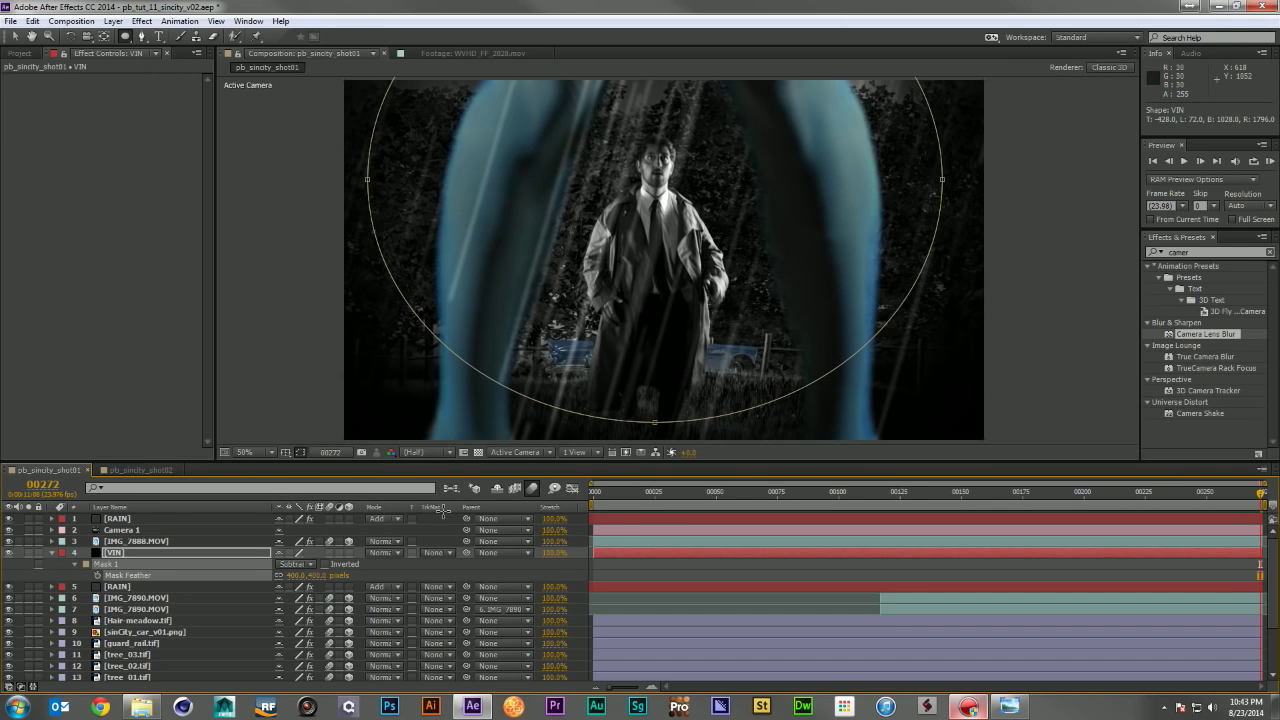
click(316, 576)
key(Return)
Step: Try VIN layer opacities of 50% and 75%, and settle on 80%
click(116, 548)
key(t)
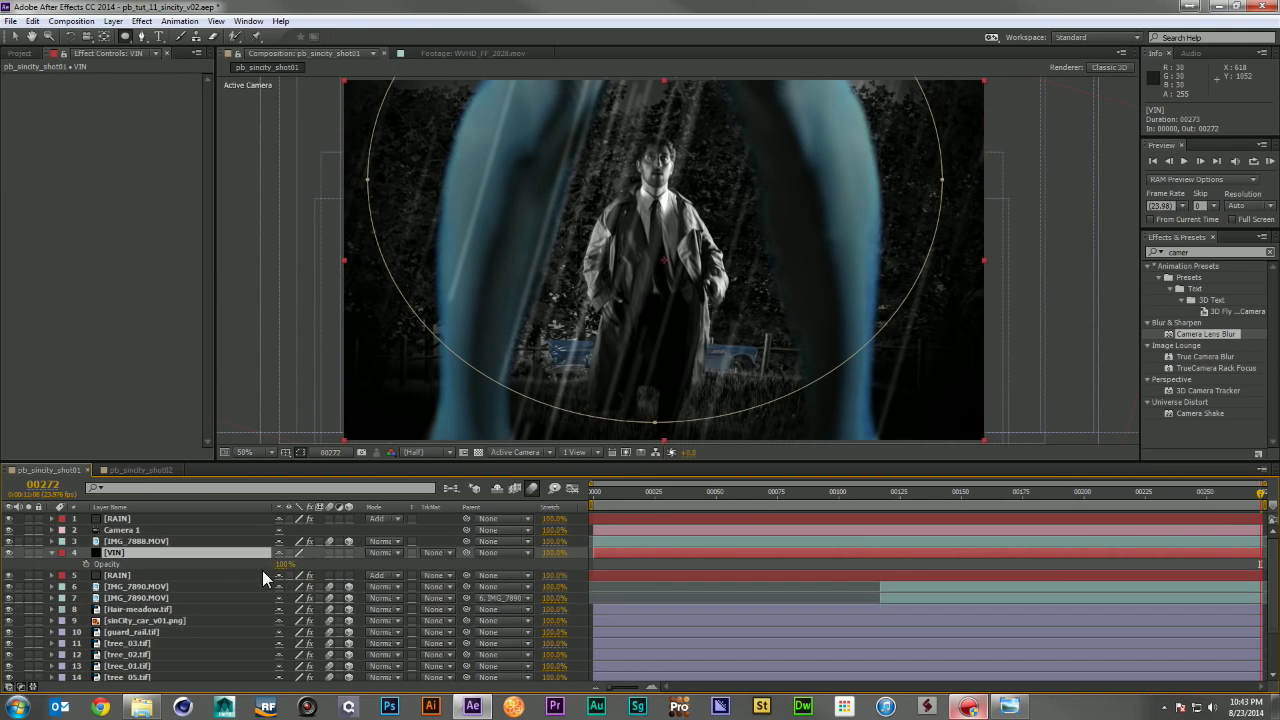
click(284, 564)
text(50)
key(Return)
click(281, 565)
text(75)
key(Return)
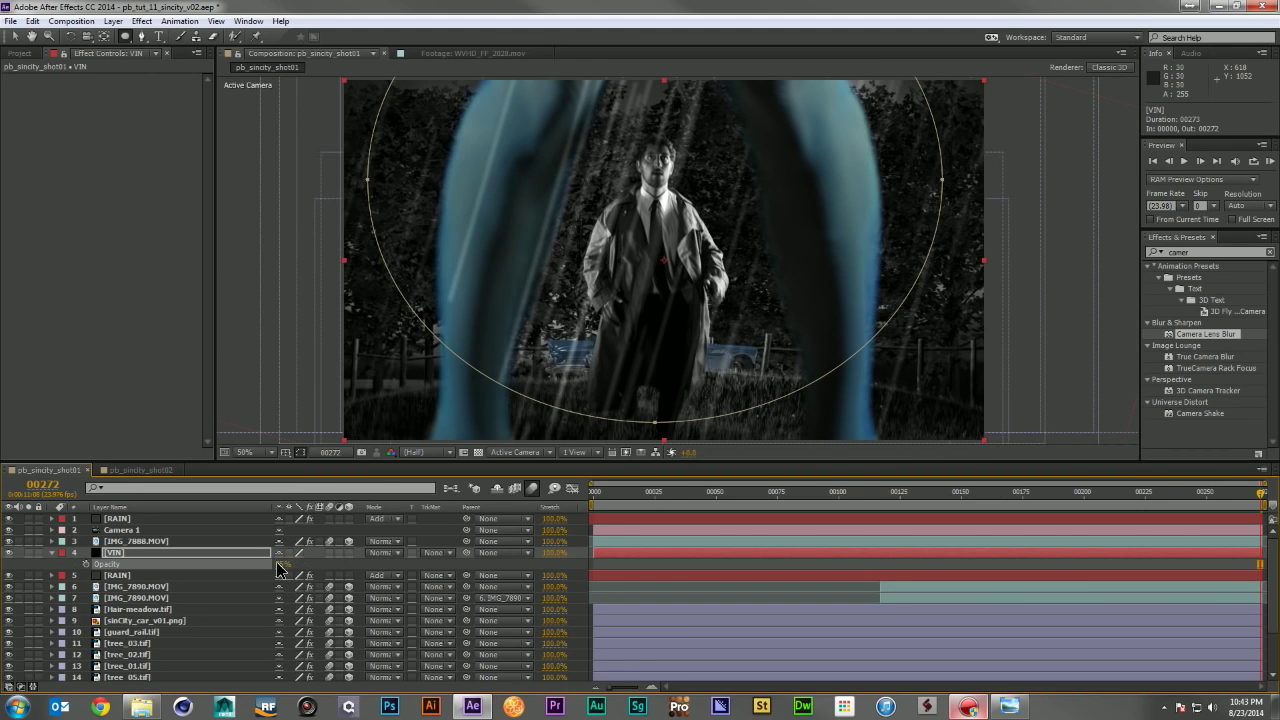
click(281, 565)
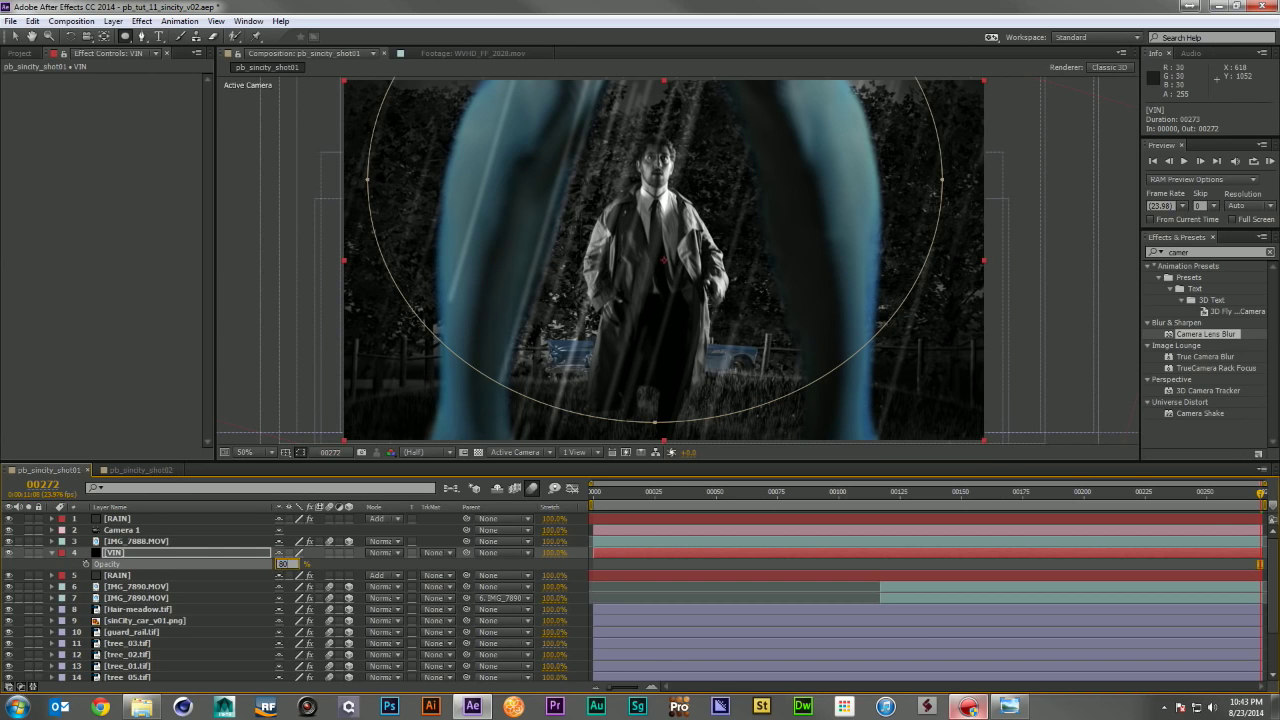
text(80)
key(Return)
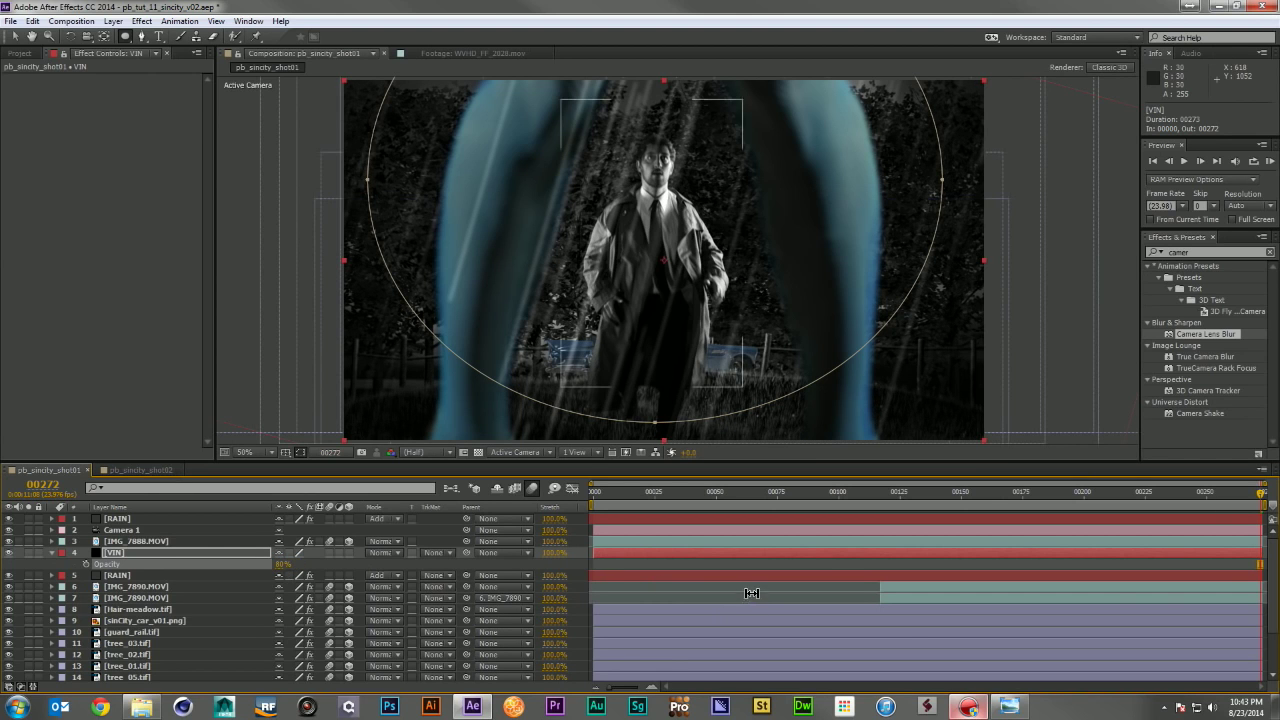
Step: Duplicate the RAIN layer below VIN and place the copy beneath both IMG_7890.MOV layers, directly above Hair-meadow.tif
click(750, 588)
key(F2)
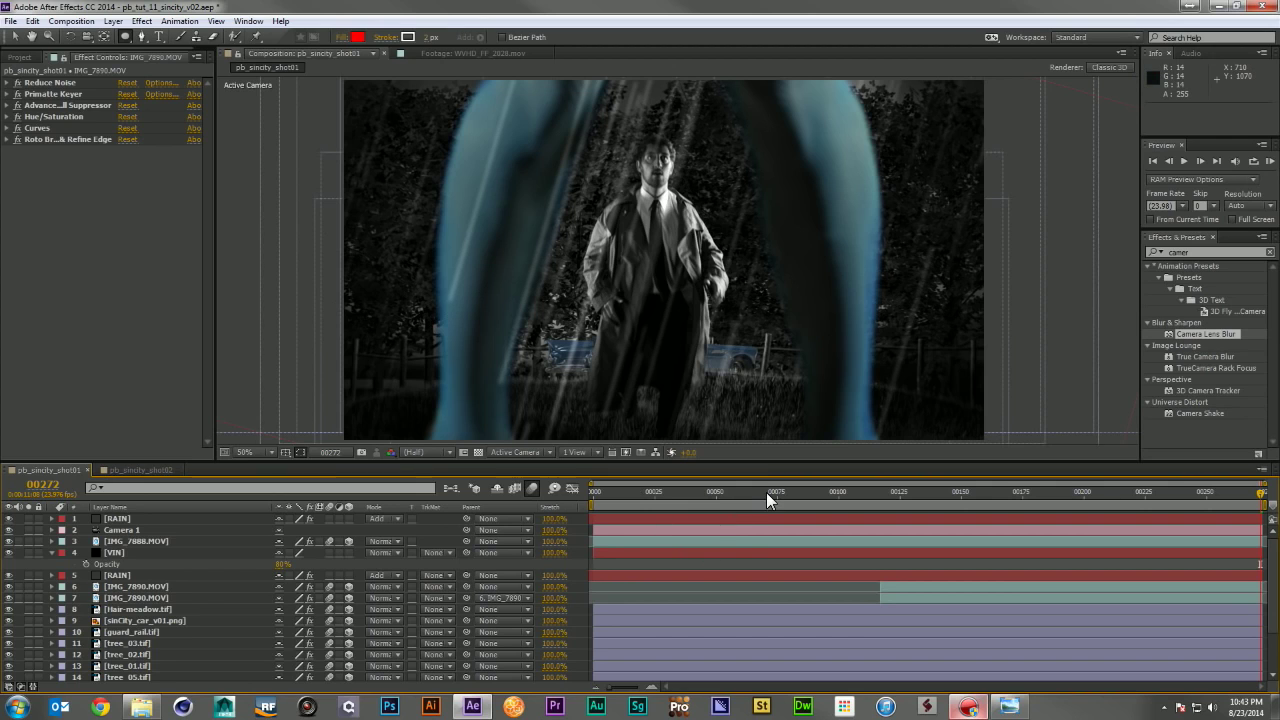
click(115, 576)
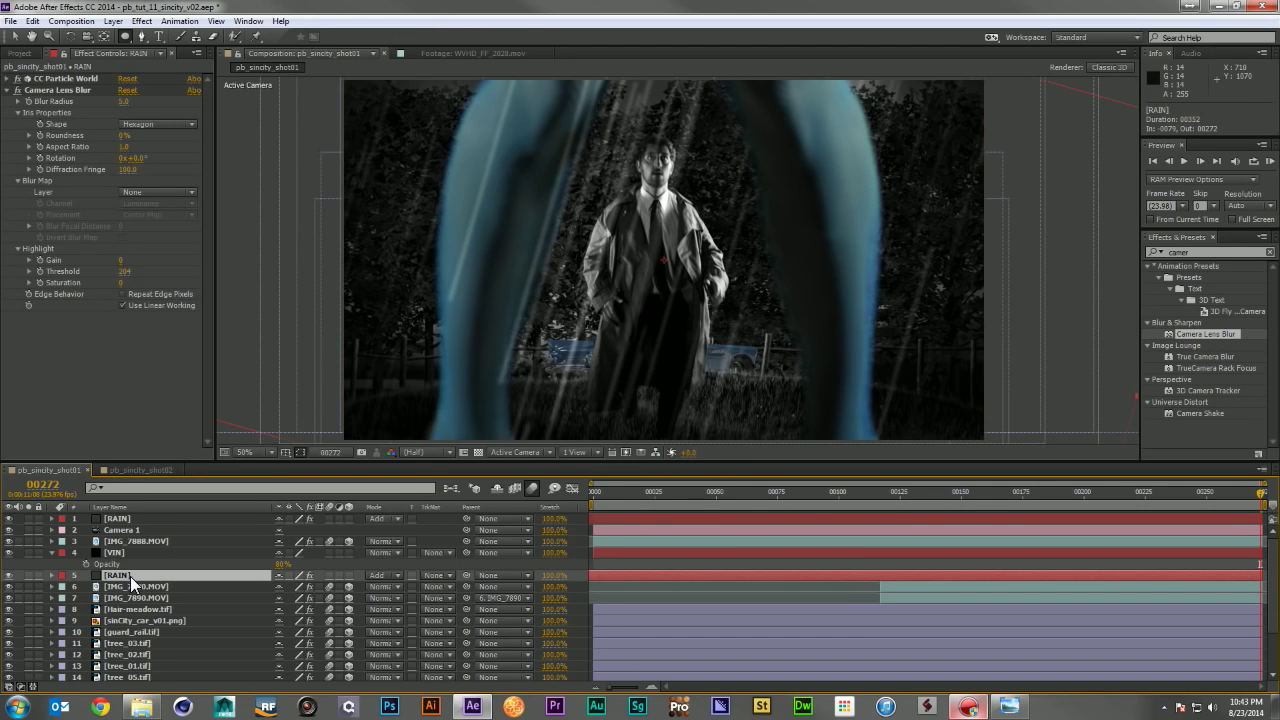
key(ctrl+d)
drag(115, 578, 132, 614)
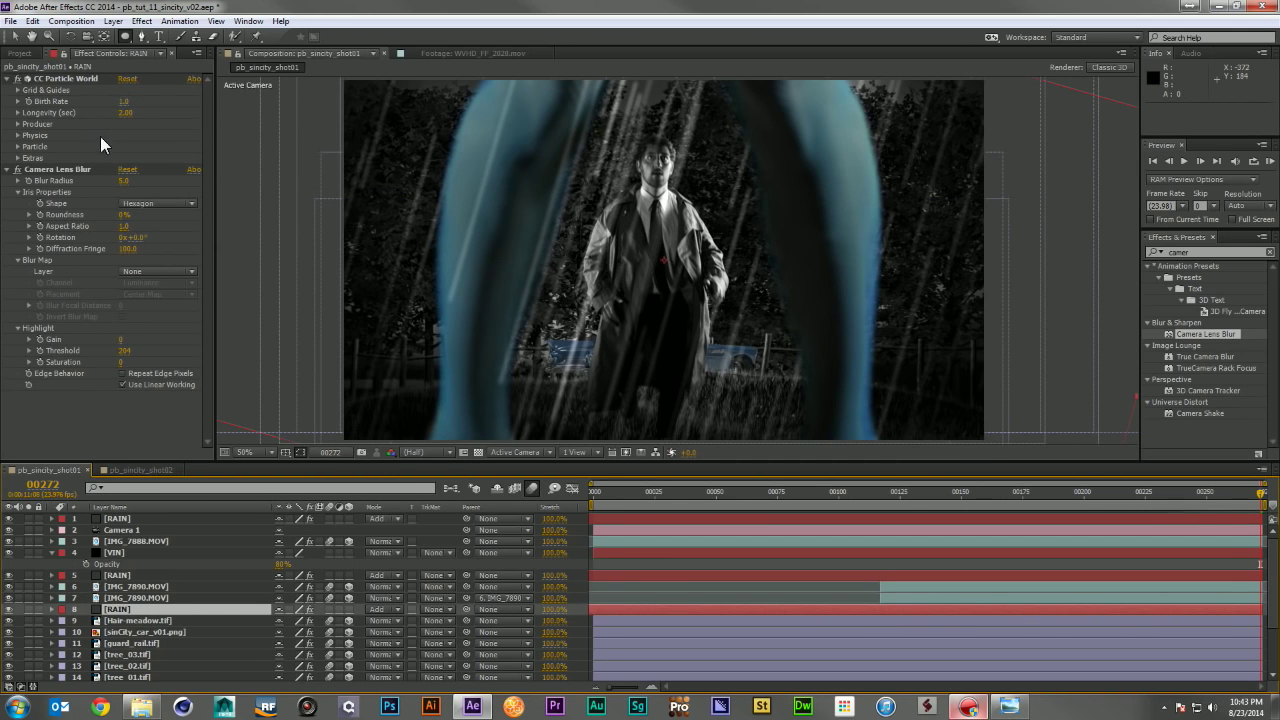
Step: In the rearmost RAIN layer's CC Particle World, set Producer Position Z to 0.22 and Position Y to -0.48
click(19, 124)
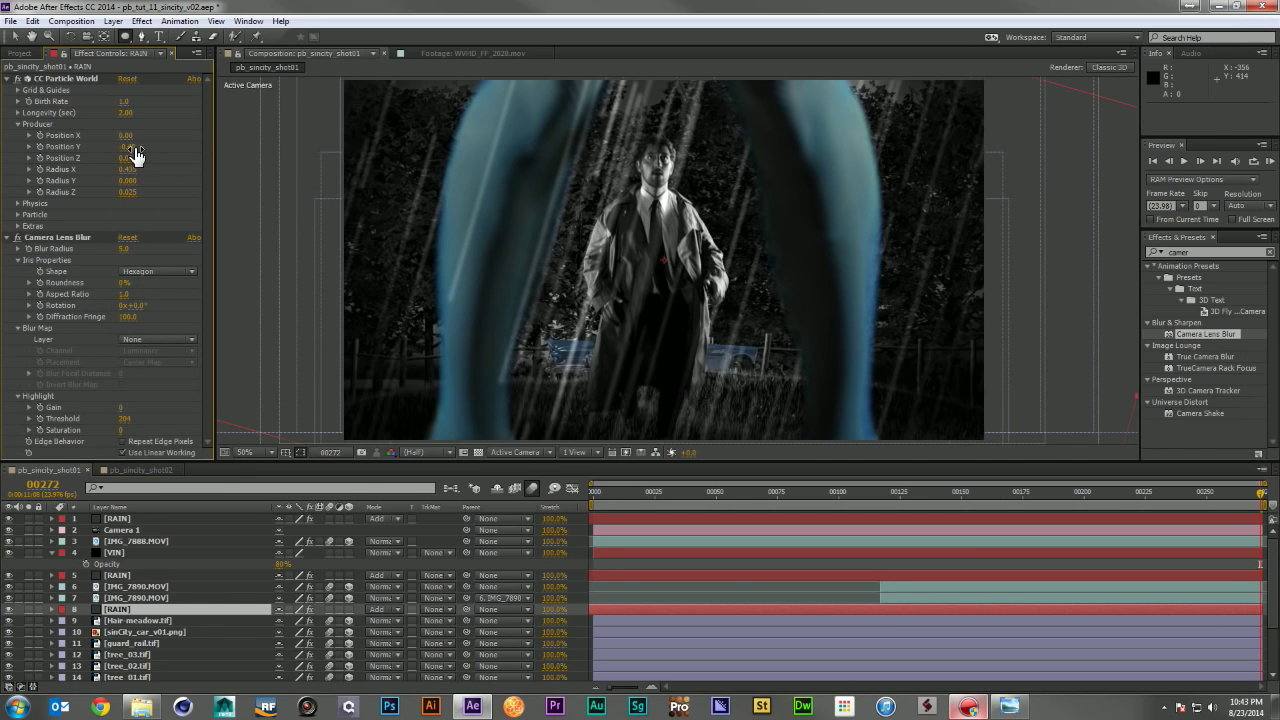
click(136, 155)
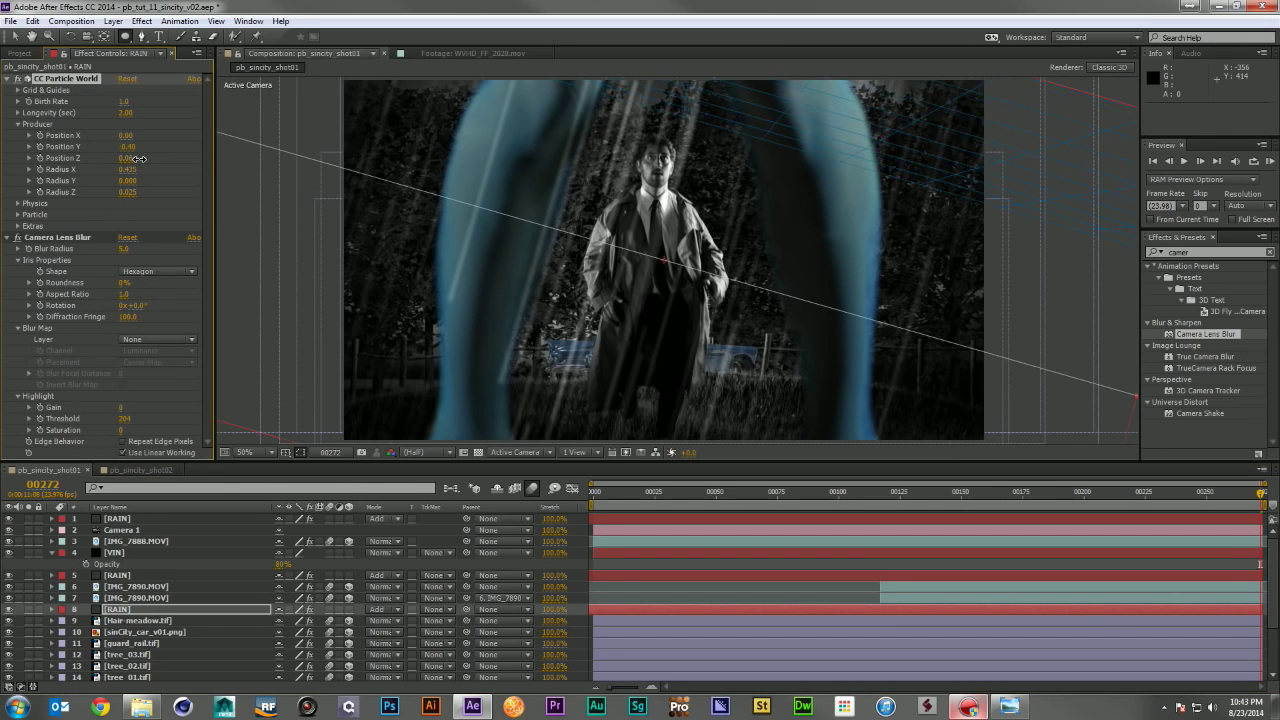
drag(138, 158, 155, 162)
click(593, 492)
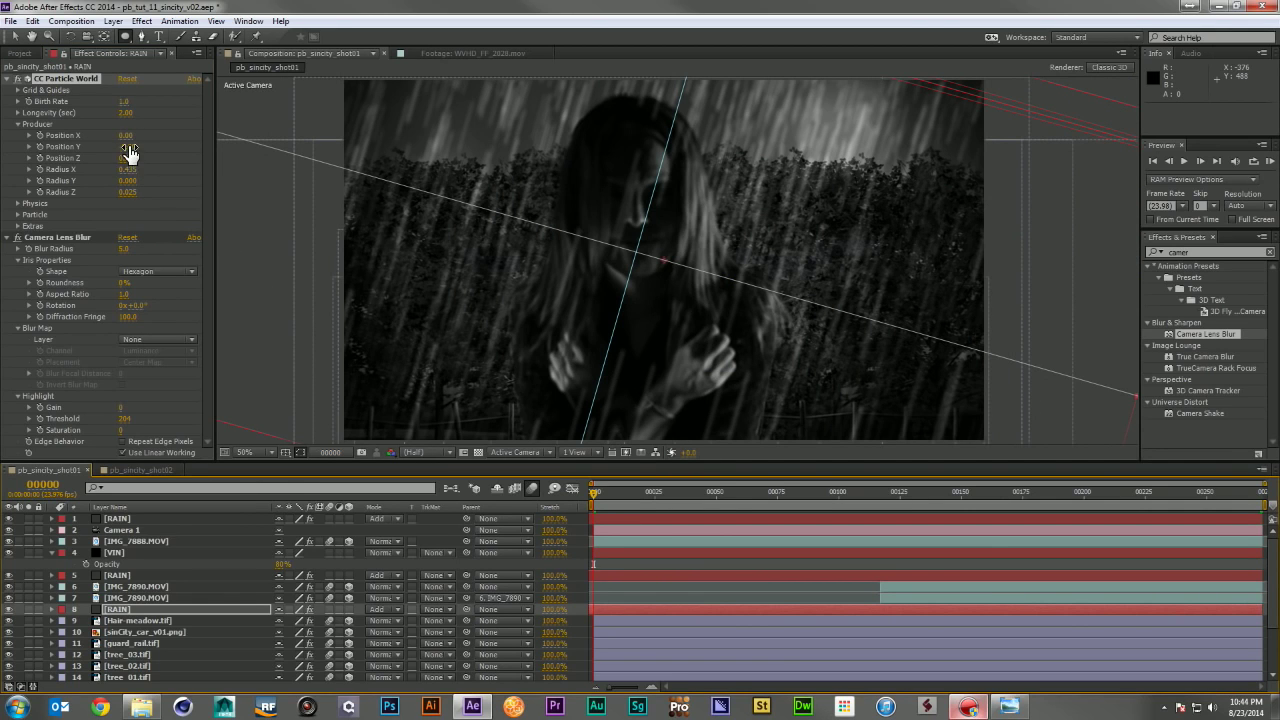
drag(125, 147, 95, 147)
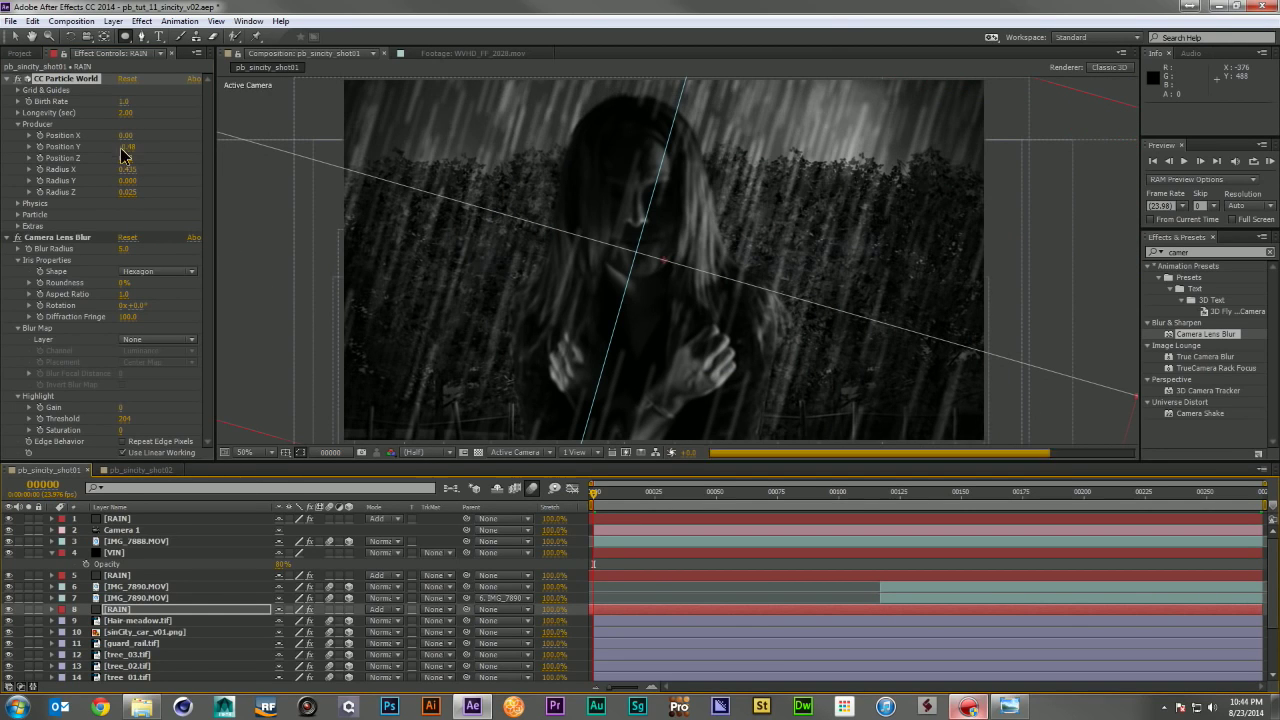
Step: Set the CC Particle World Birth Rate to 0.7 on the RAIN layer directly below VIN
click(150, 608)
click(140, 576)
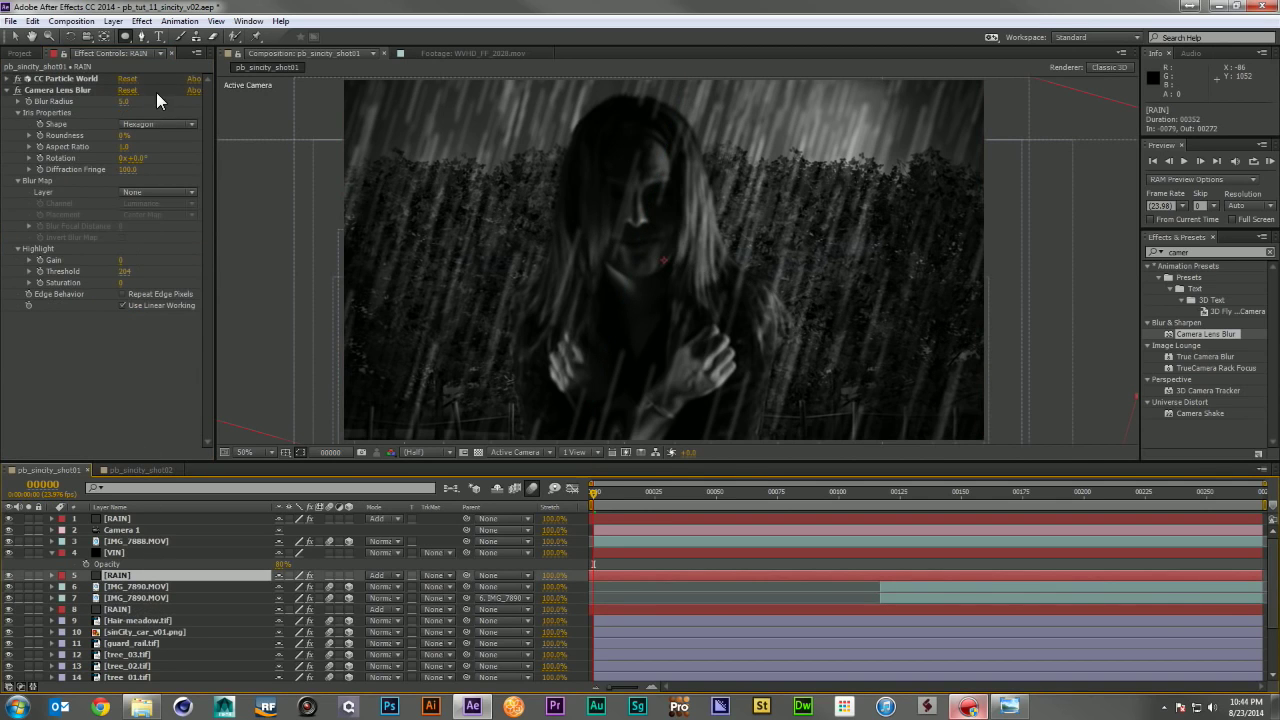
click(8, 79)
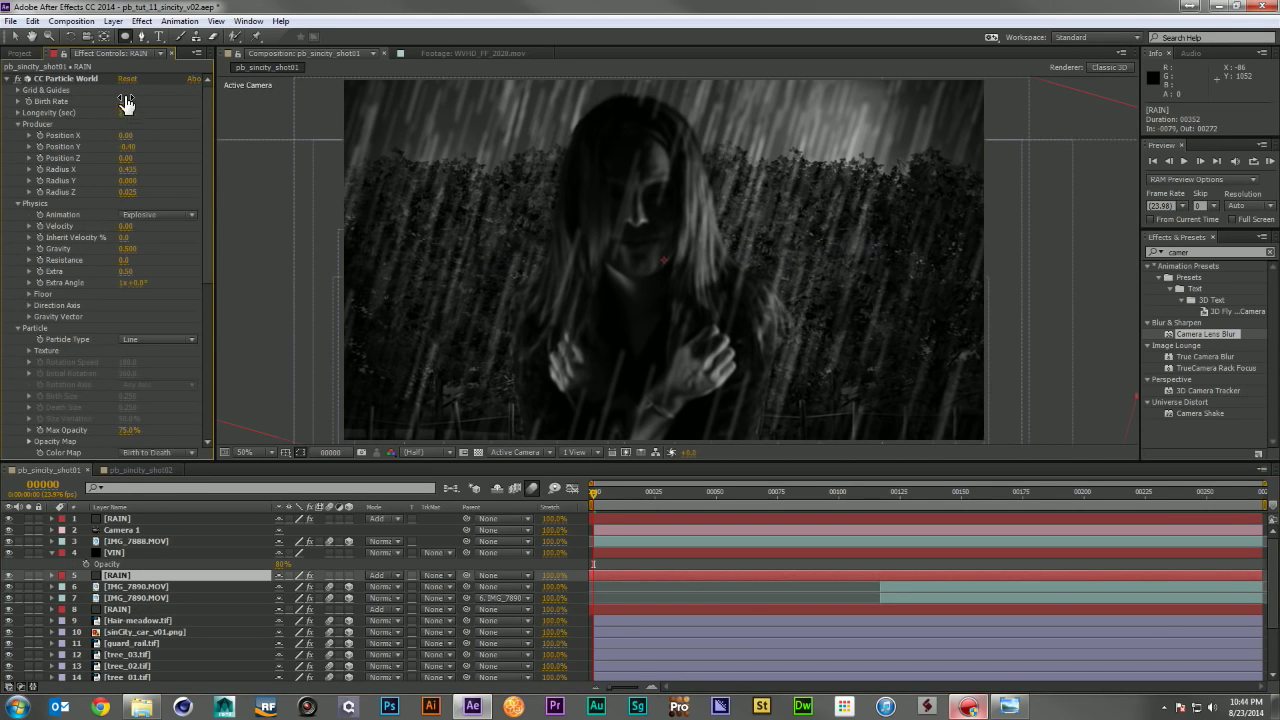
click(130, 101)
key(Return)
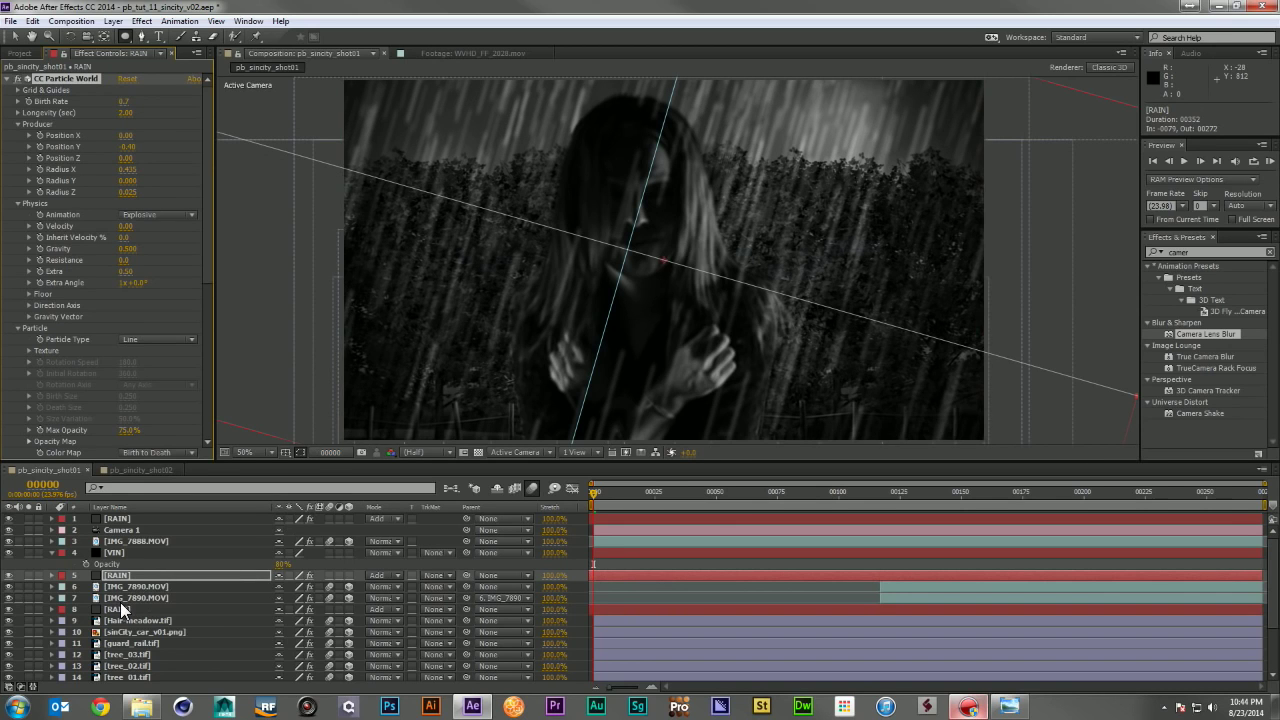
Step: Set the CC Particle World Birth Rate to 0.5 on the rearmost RAIN layer above Hair-meadow.tif
click(120, 600)
click(126, 608)
click(127, 101)
text(0.5)
key(Return)
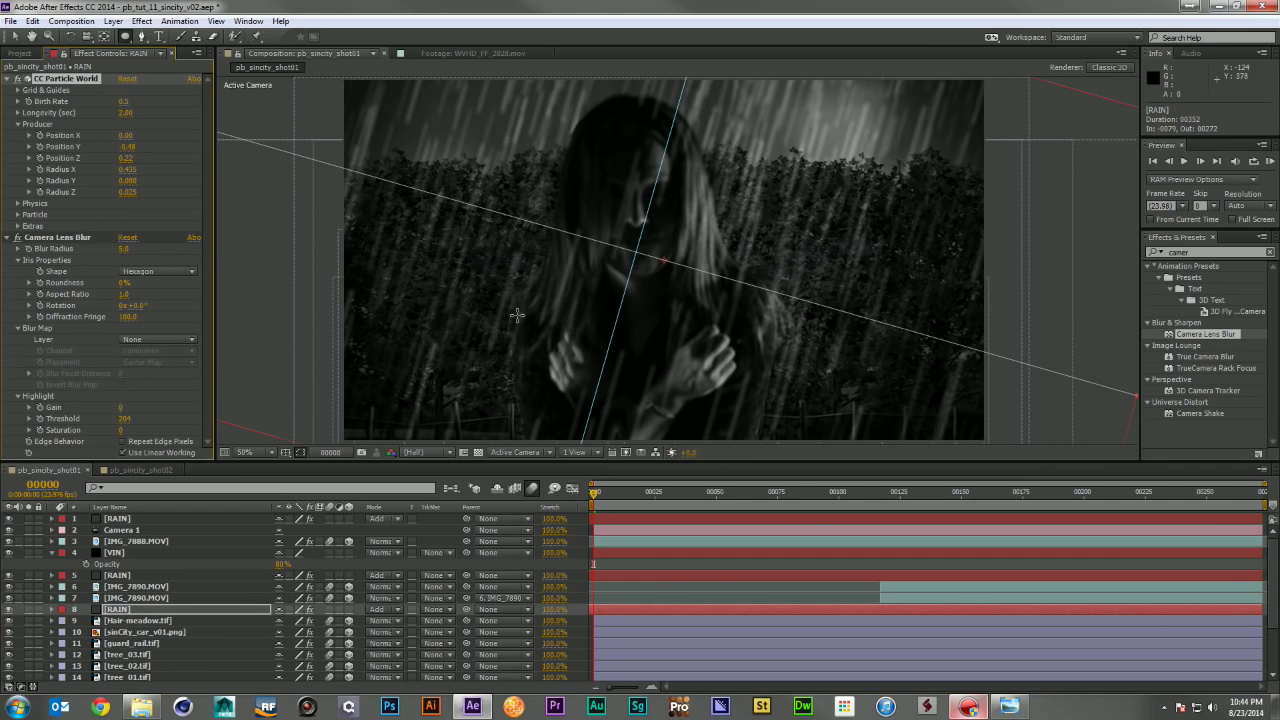
Step: Collapse VIN's properties and preview the whole shot to judge the three layers of rain
click(763, 596)
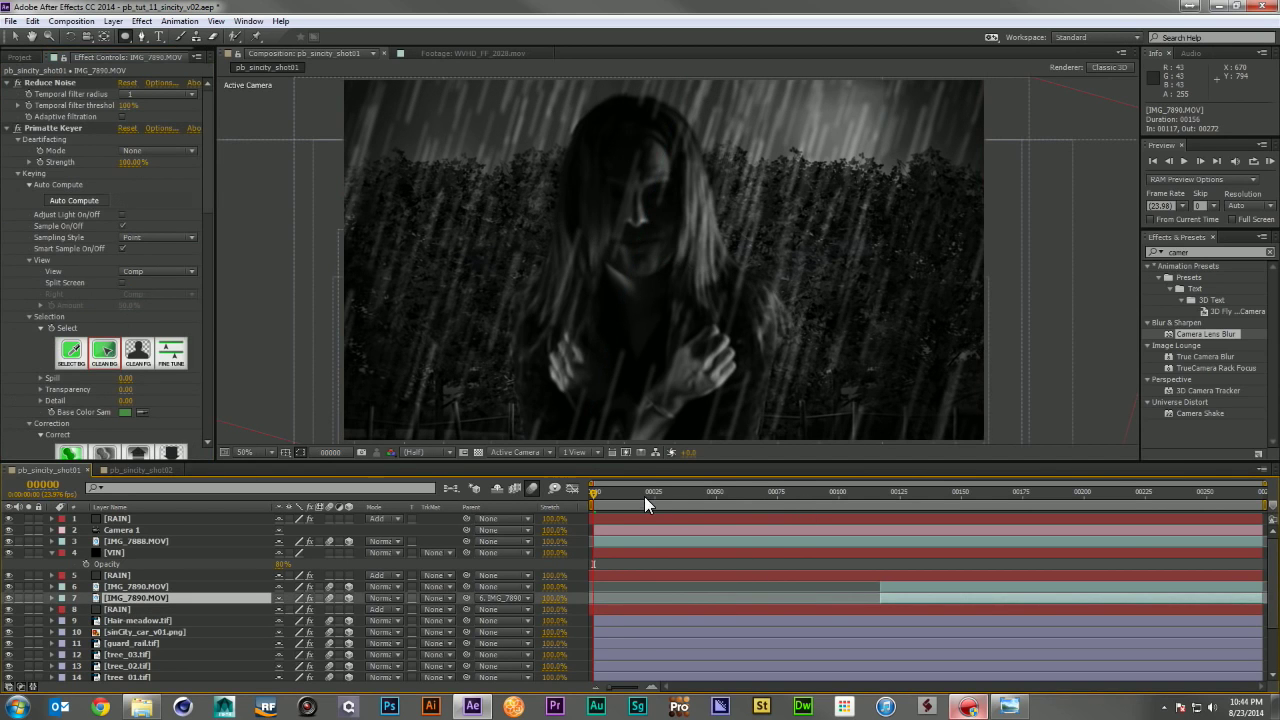
drag(656, 492, 1260, 492)
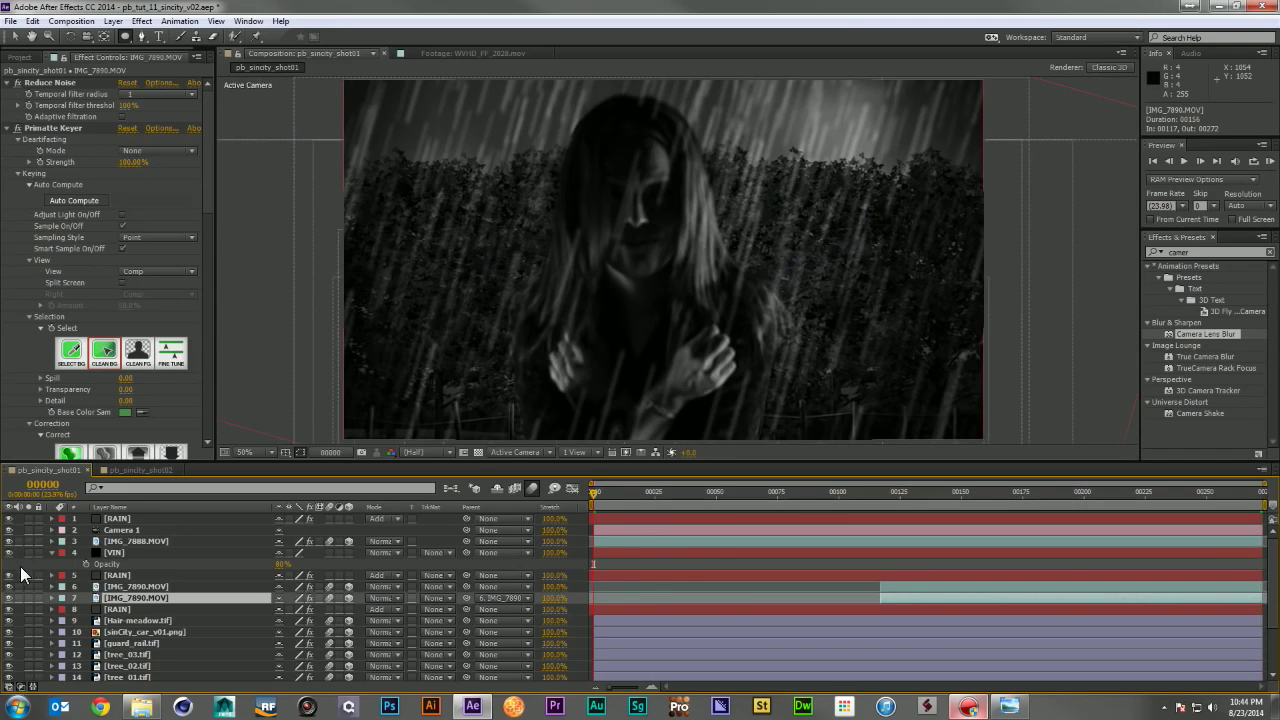
click(52, 553)
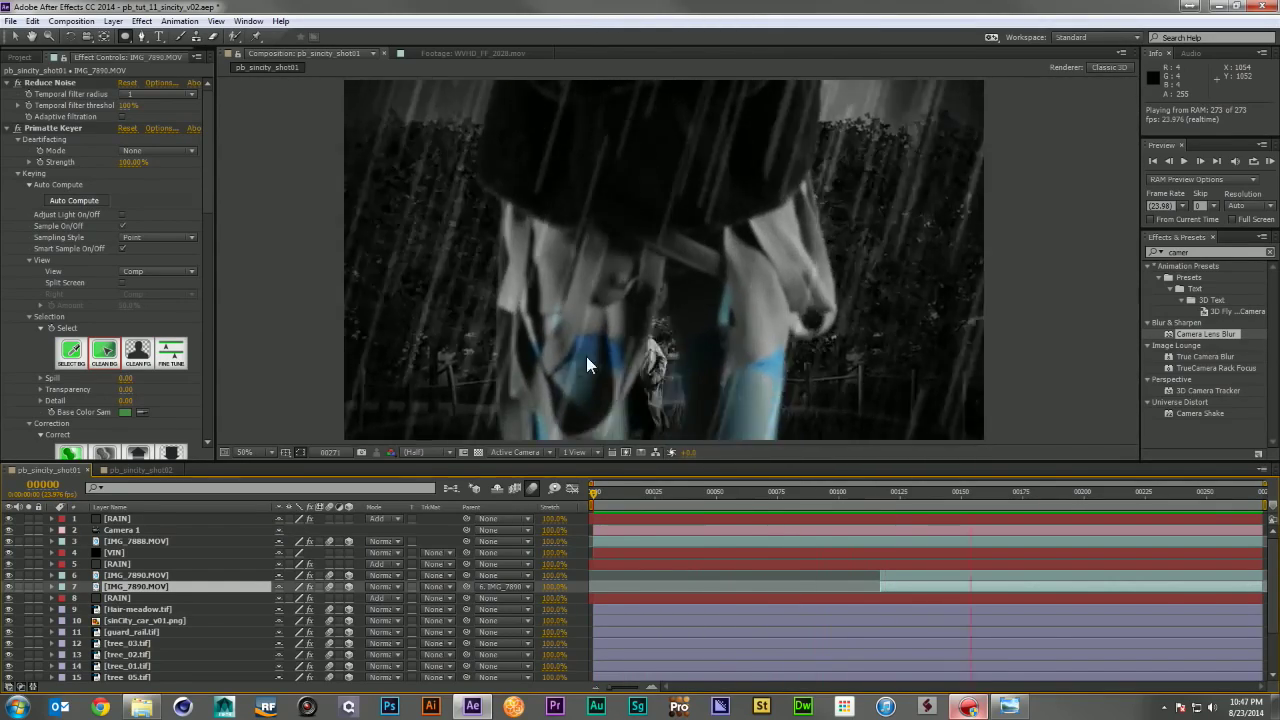
click(124, 596)
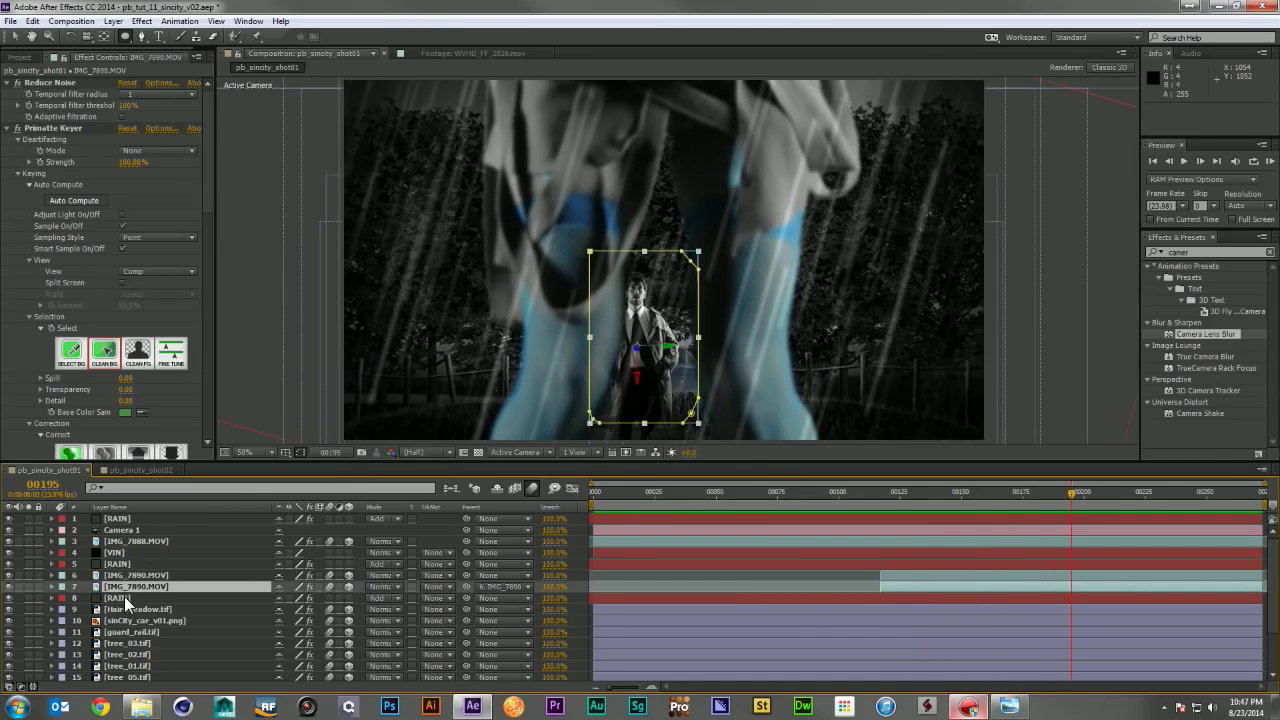
Step: Try 20% opacity on all three RAIN layers, settle on 10%, and preview the shot
click(124, 597)
ctrl+click(134, 564)
ctrl+click(136, 520)
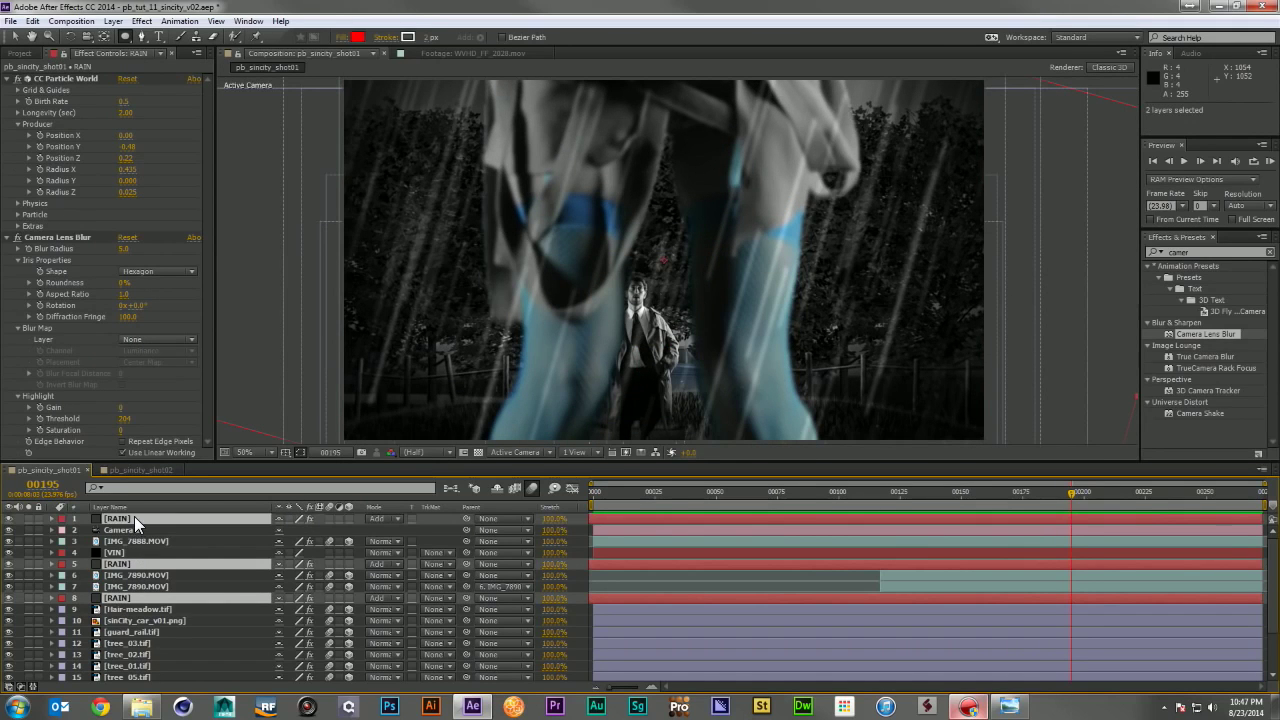
key(t)
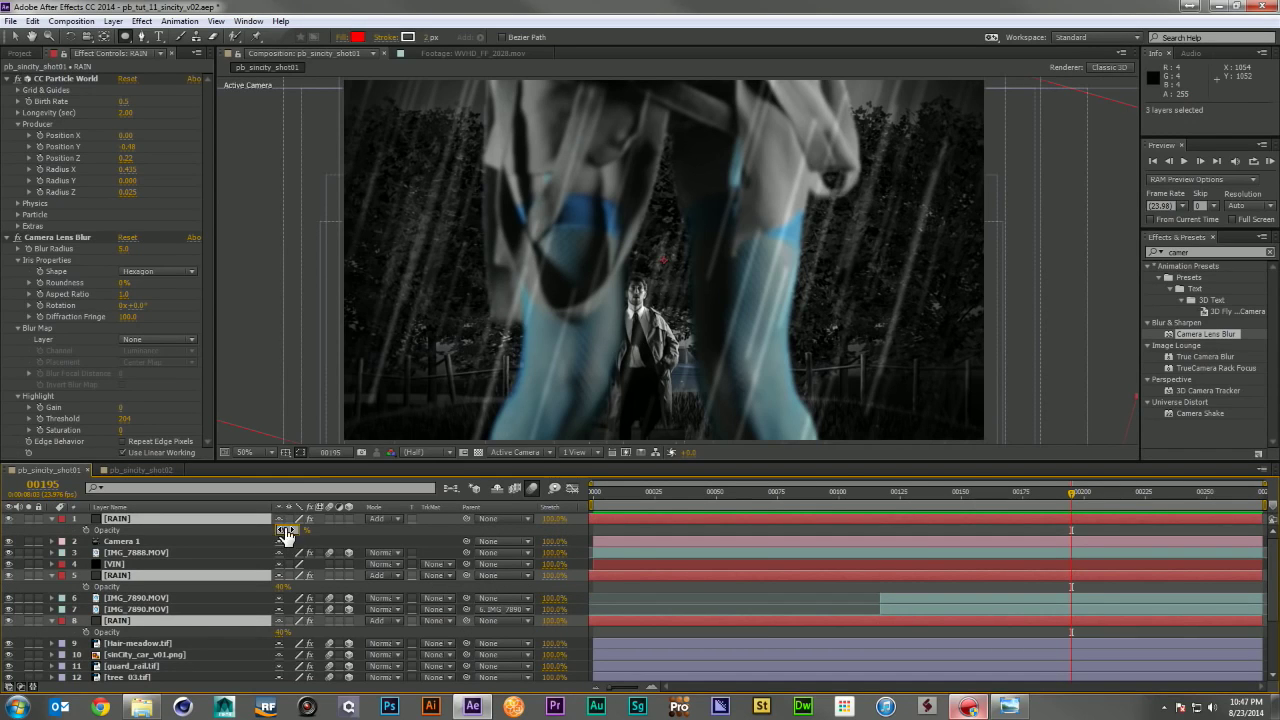
text(20)
key(Return)
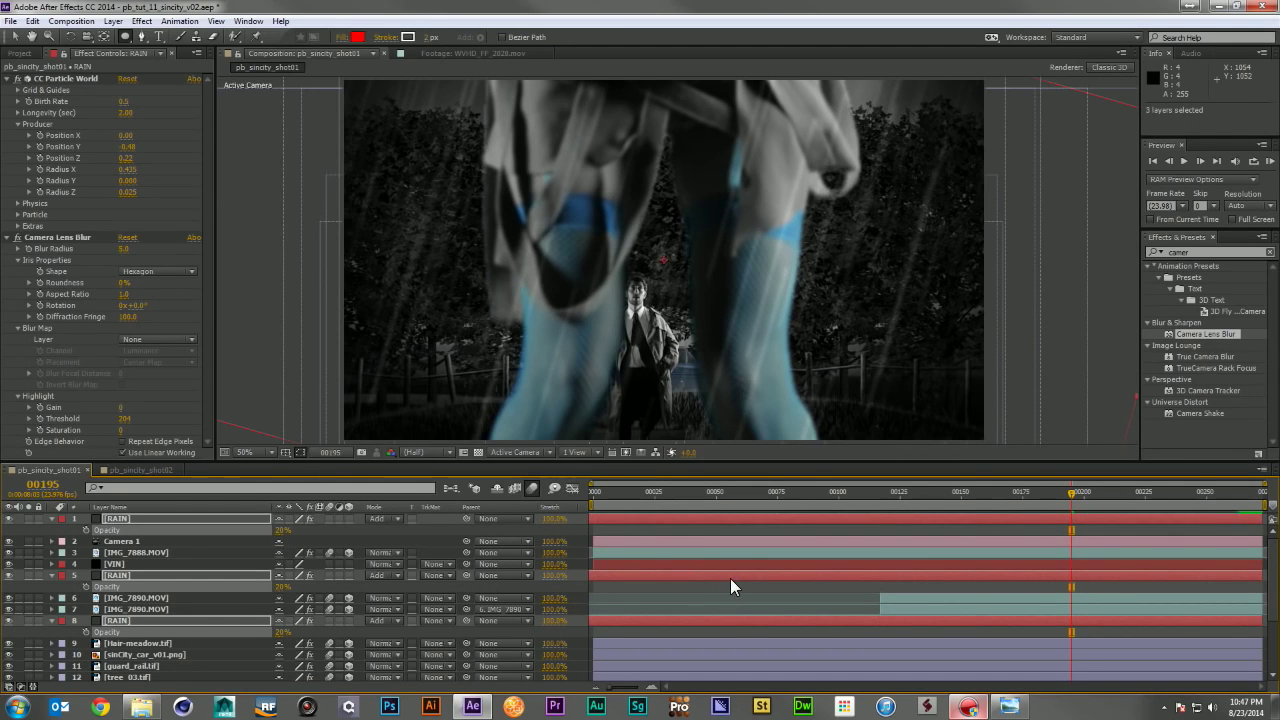
key(KP_0)
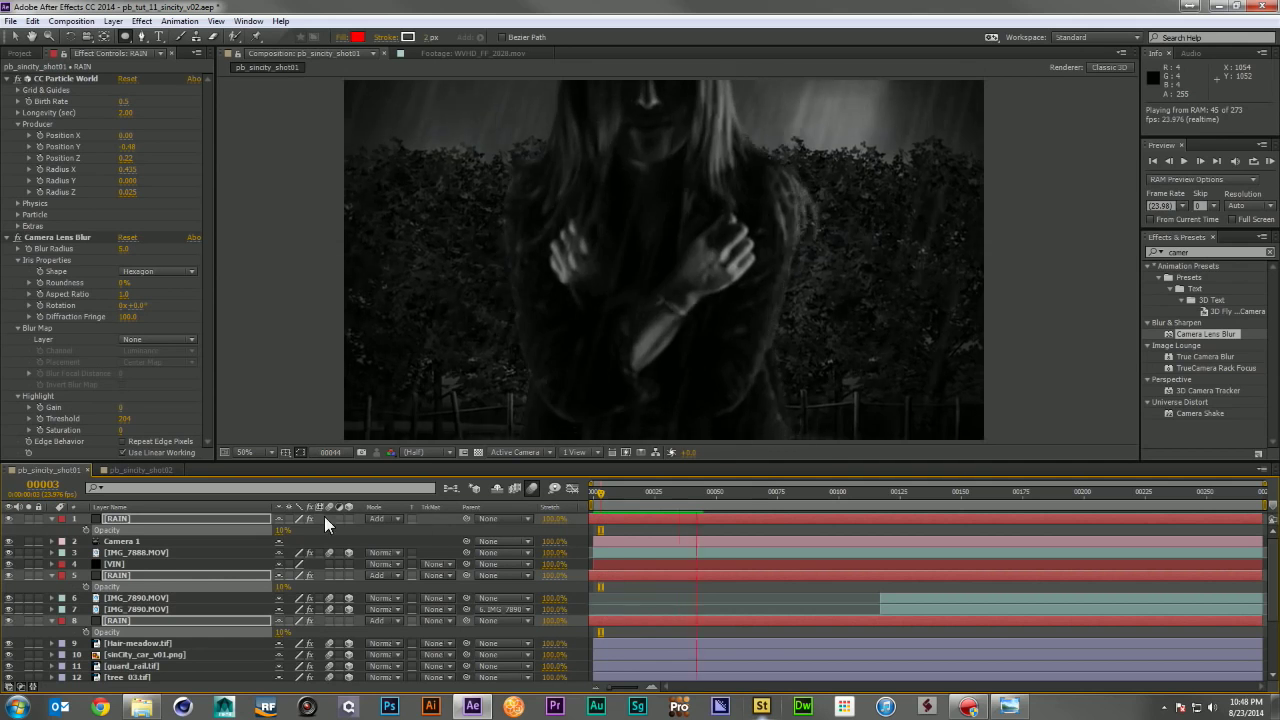
Step: Collapse all layer properties and move Camera 1 to the top of the layer stack
click(50, 532)
key(ctrl+a)
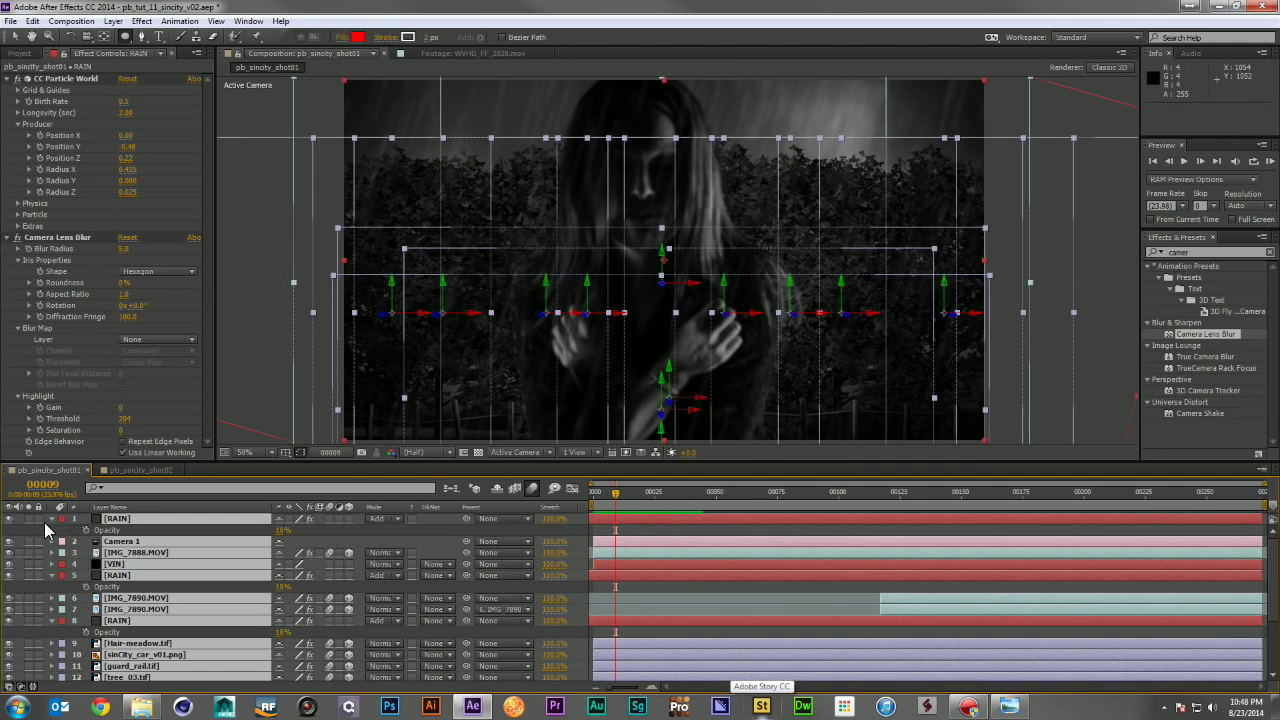
key(u)
key(F2)
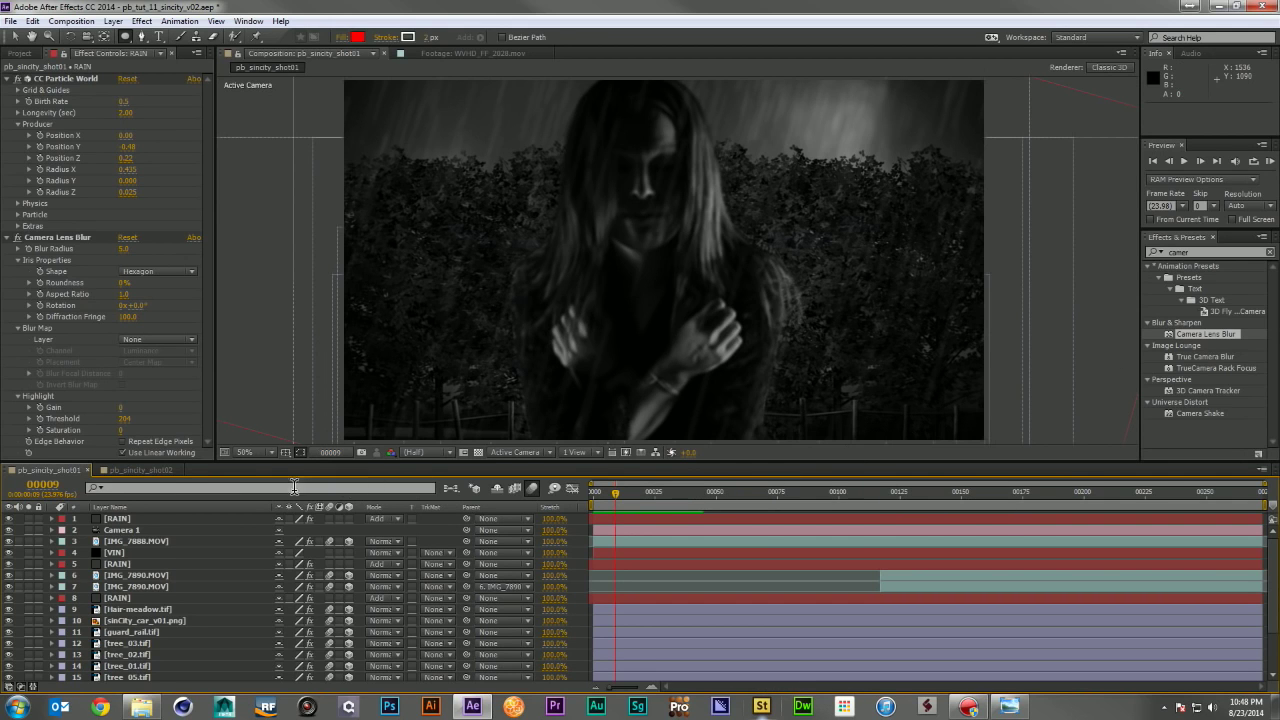
drag(130, 530, 133, 515)
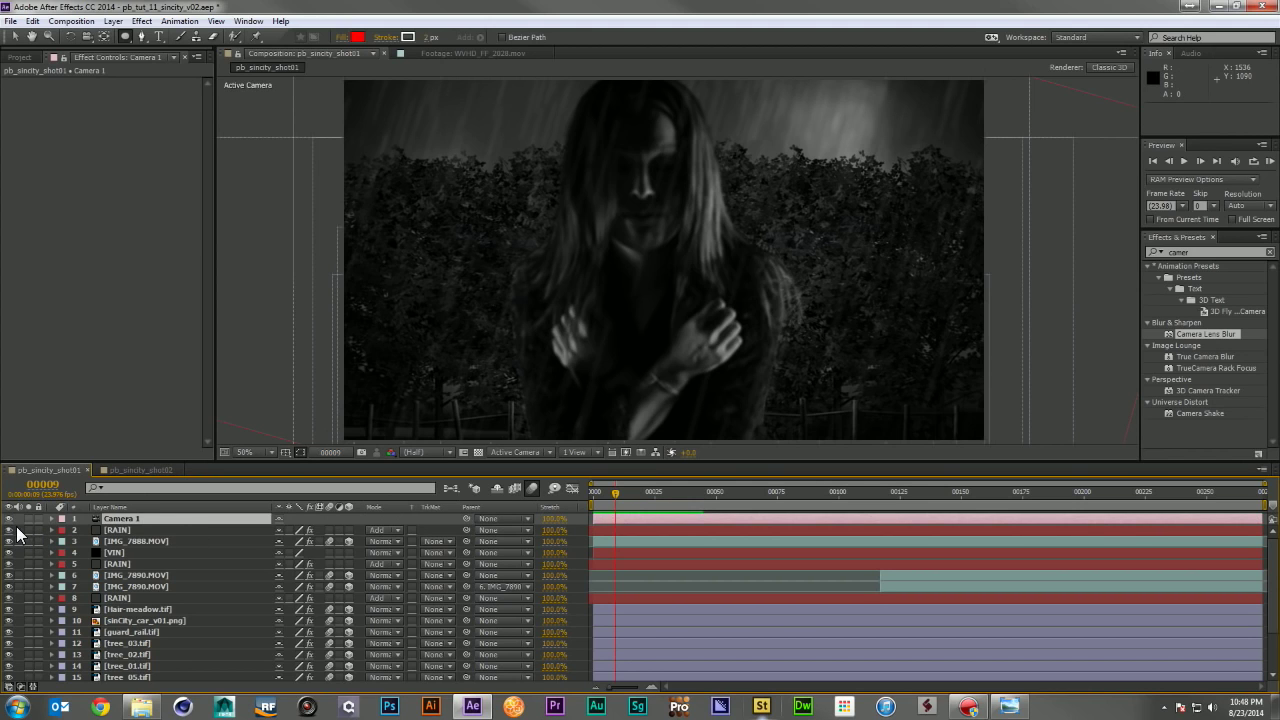
key(ctrl+shift+a)
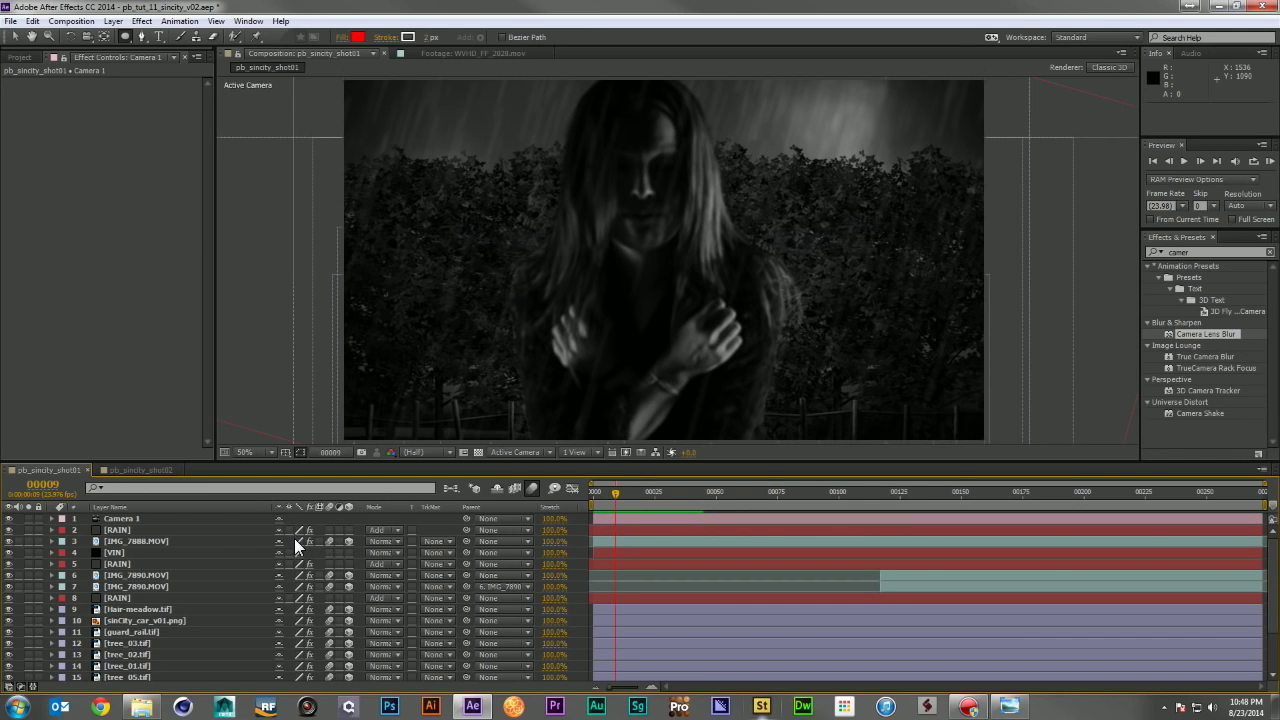
Step: Apply Camera Lens Blur to the woman's IMG_7888.MOV layer and set its Blur Radius to 0
drag(1210, 332, 176, 542)
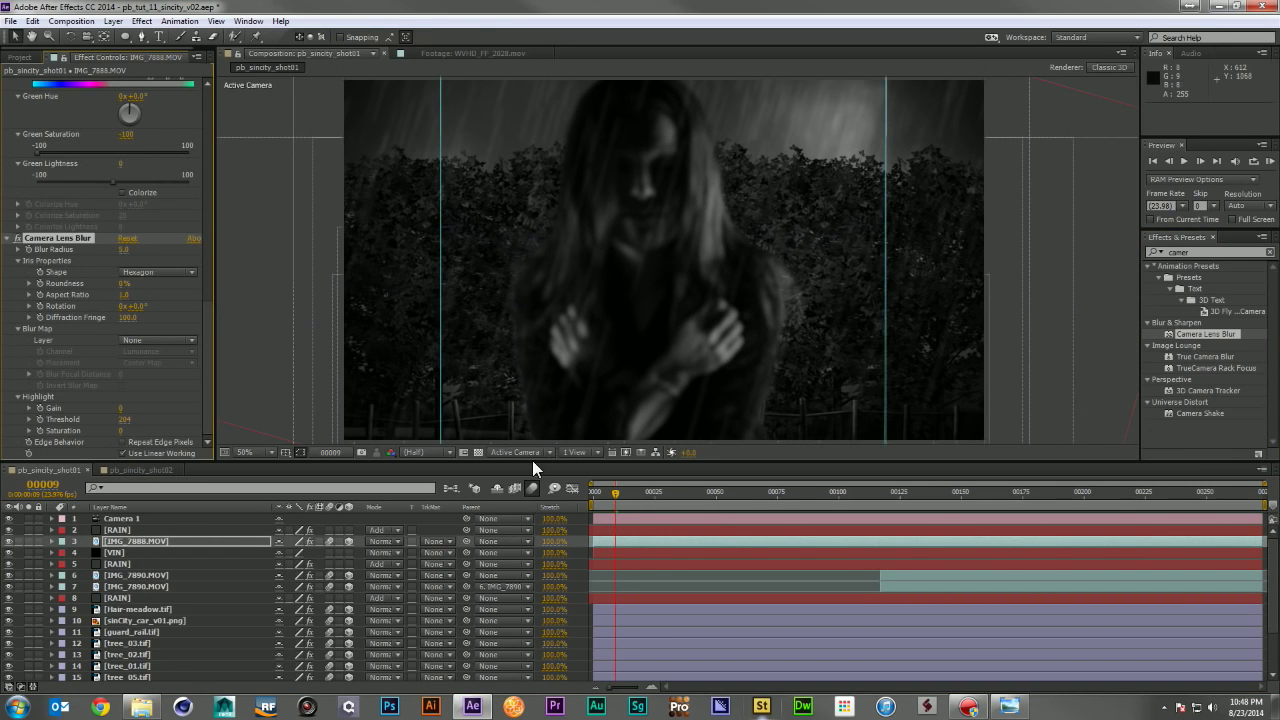
click(123, 249)
text(0)
key(Return)
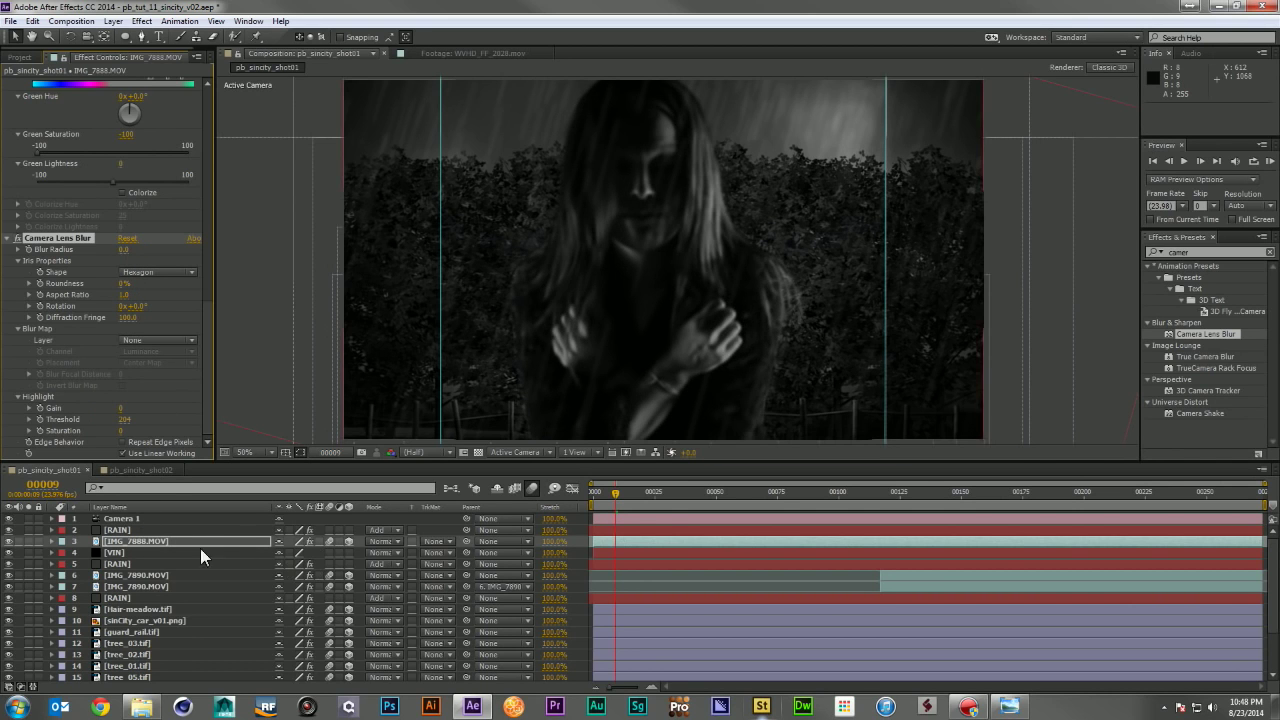
Step: Create an adjustment layer, place it directly below VIN, and rename it BLUR
key(ctrl+alt+y)
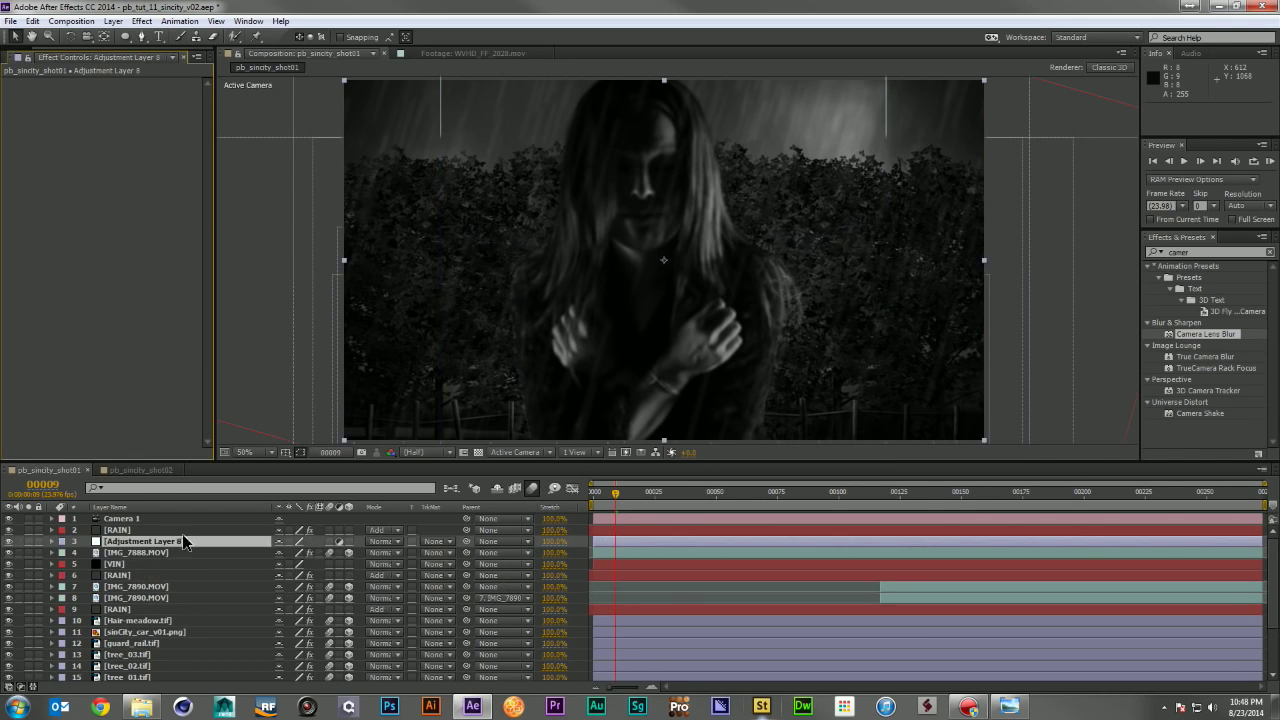
click(164, 551)
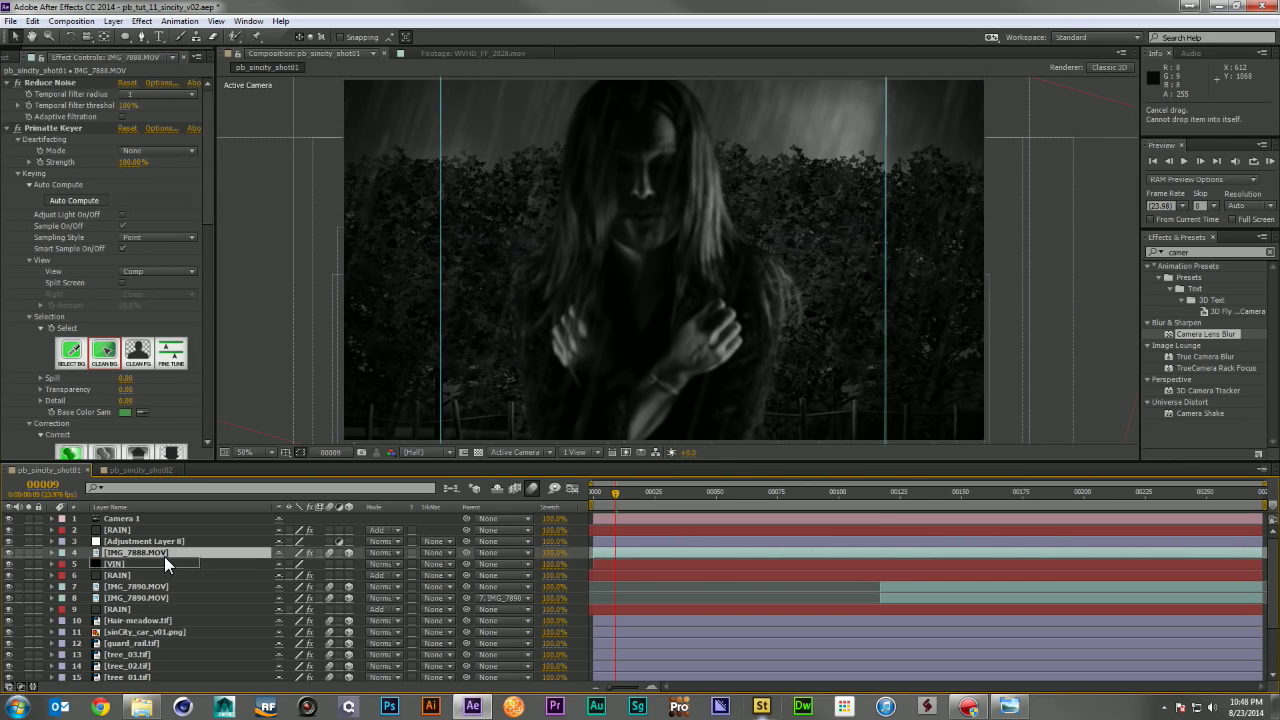
drag(152, 550, 148, 568)
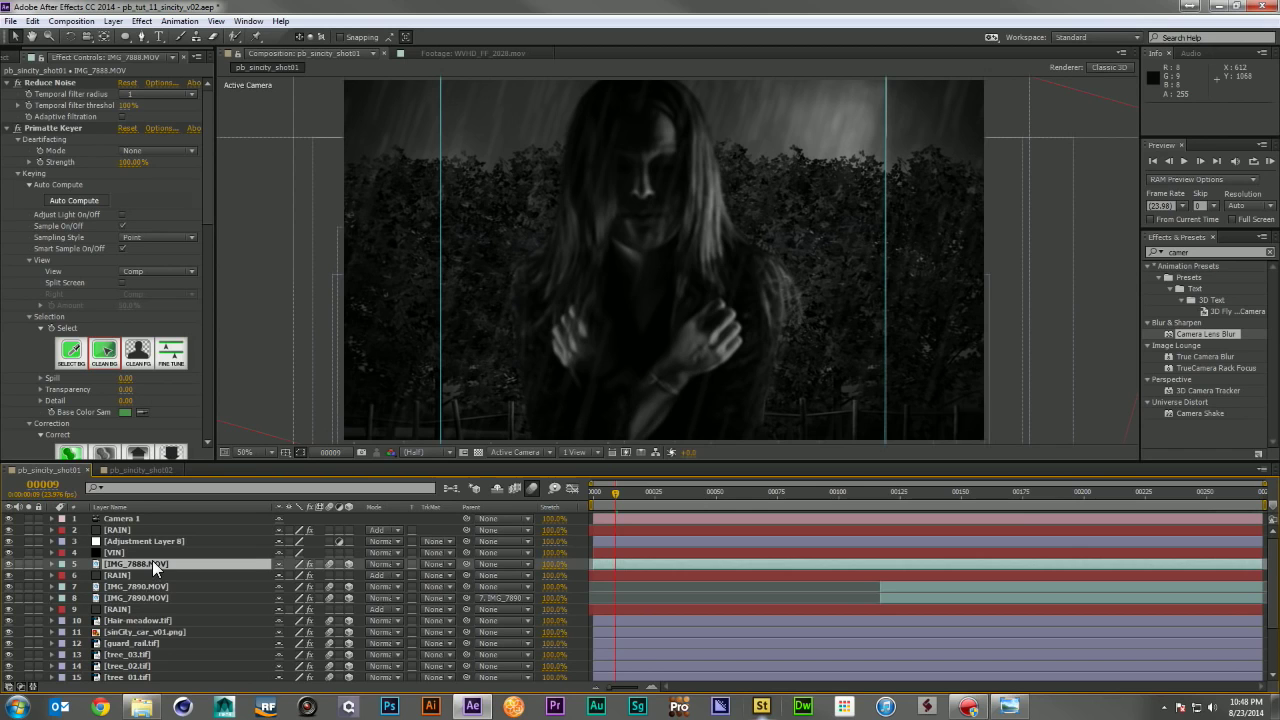
key(ctrl+z)
drag(152, 544, 147, 564)
key(Return)
text(BLUR)
key(Return)
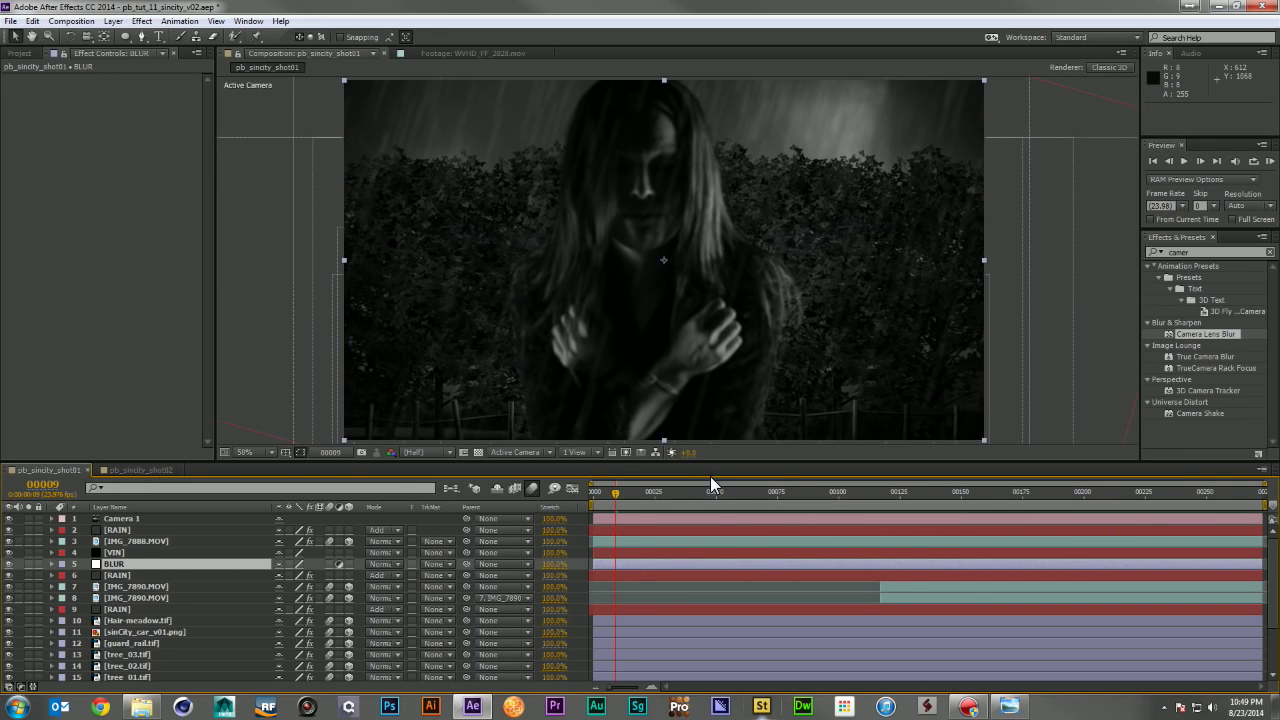
Step: Apply Camera Lens Blur to the BLUR adjustment layer and set its Blur Radius to 0
drag(1214, 336, 168, 564)
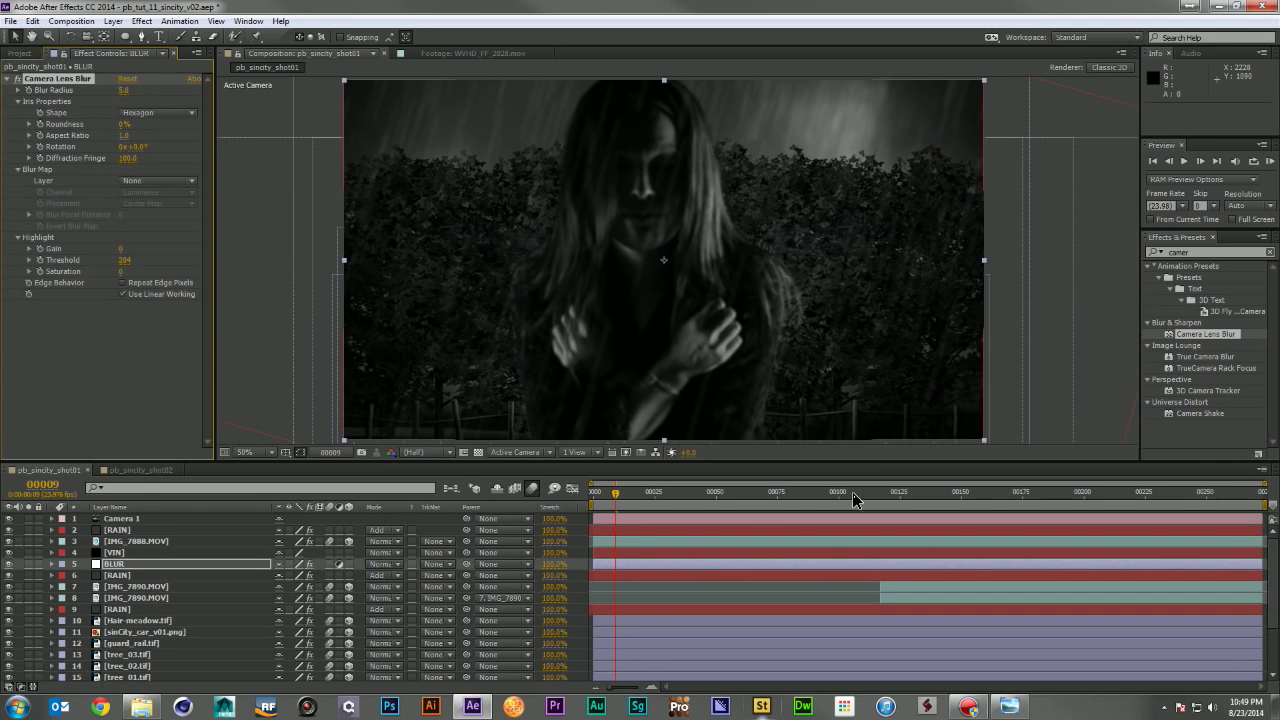
drag(118, 93, 122, 88)
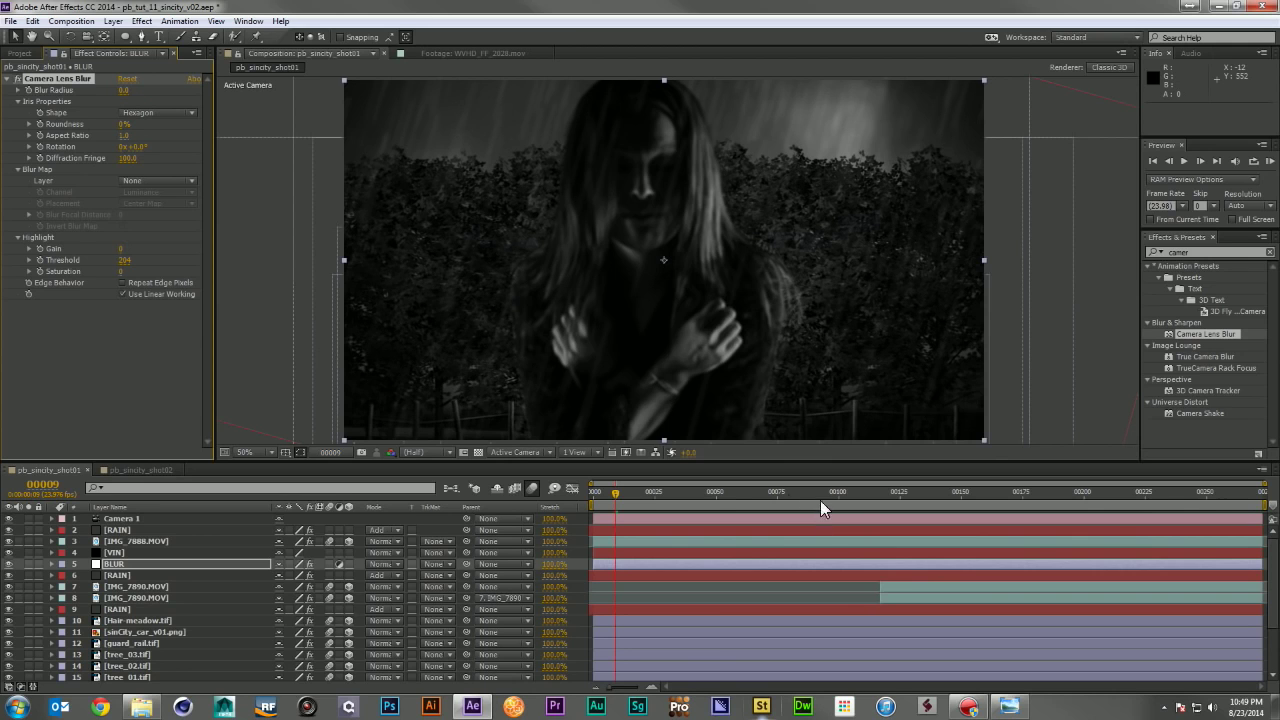
Step: Set a Camera Lens Blur Radius keyframe of 0 on IMG_7888.MOV at frame 100
drag(677, 498, 838, 496)
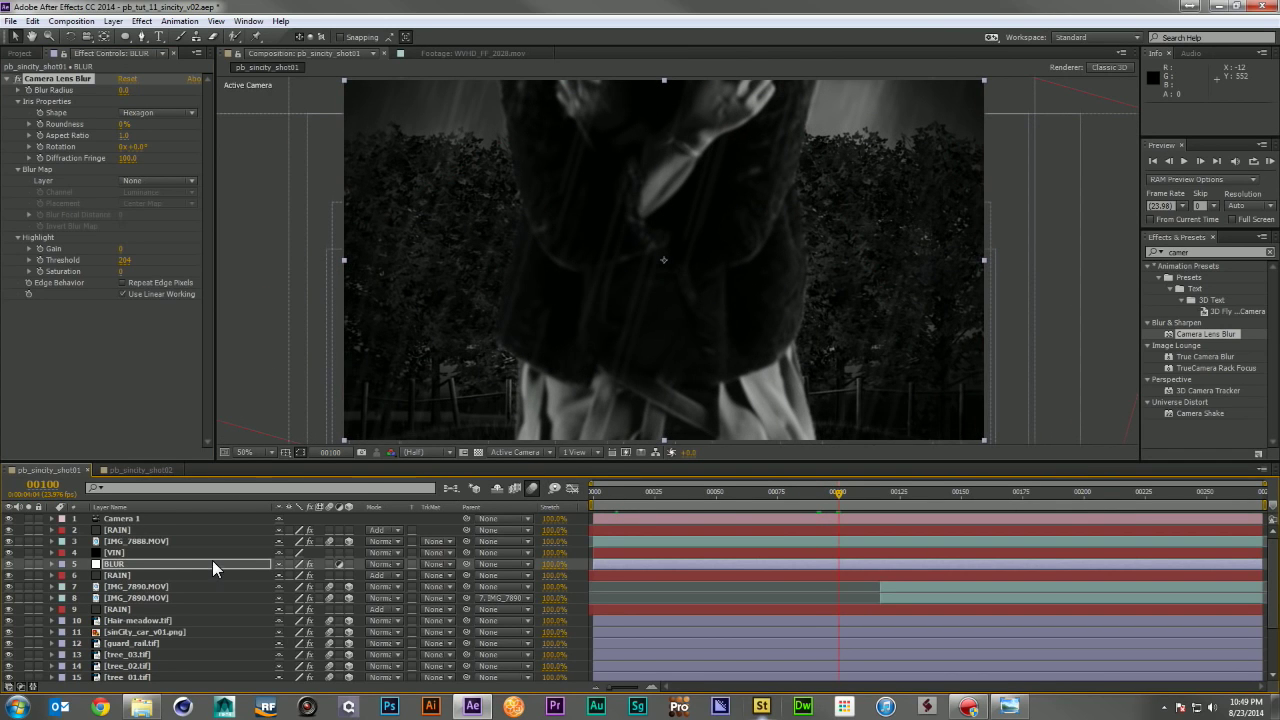
click(130, 541)
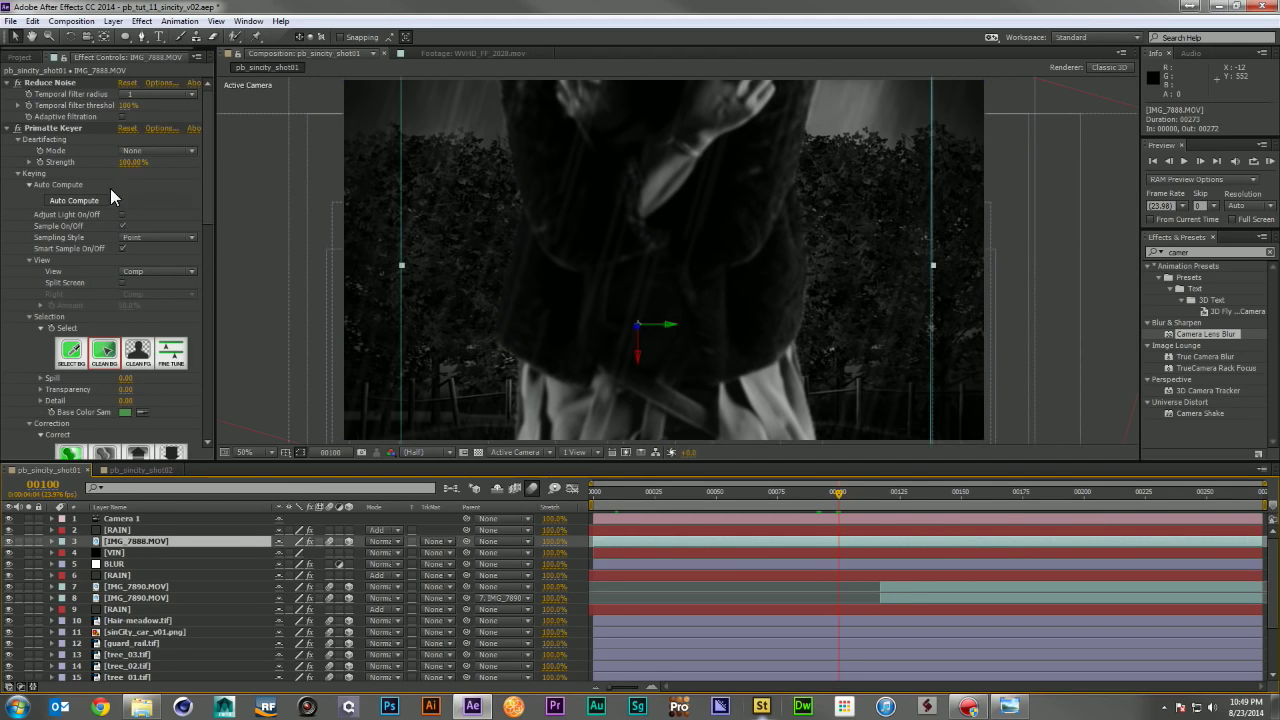
scroll(108, 308, down, 6)
scroll(108, 312, down, 10)
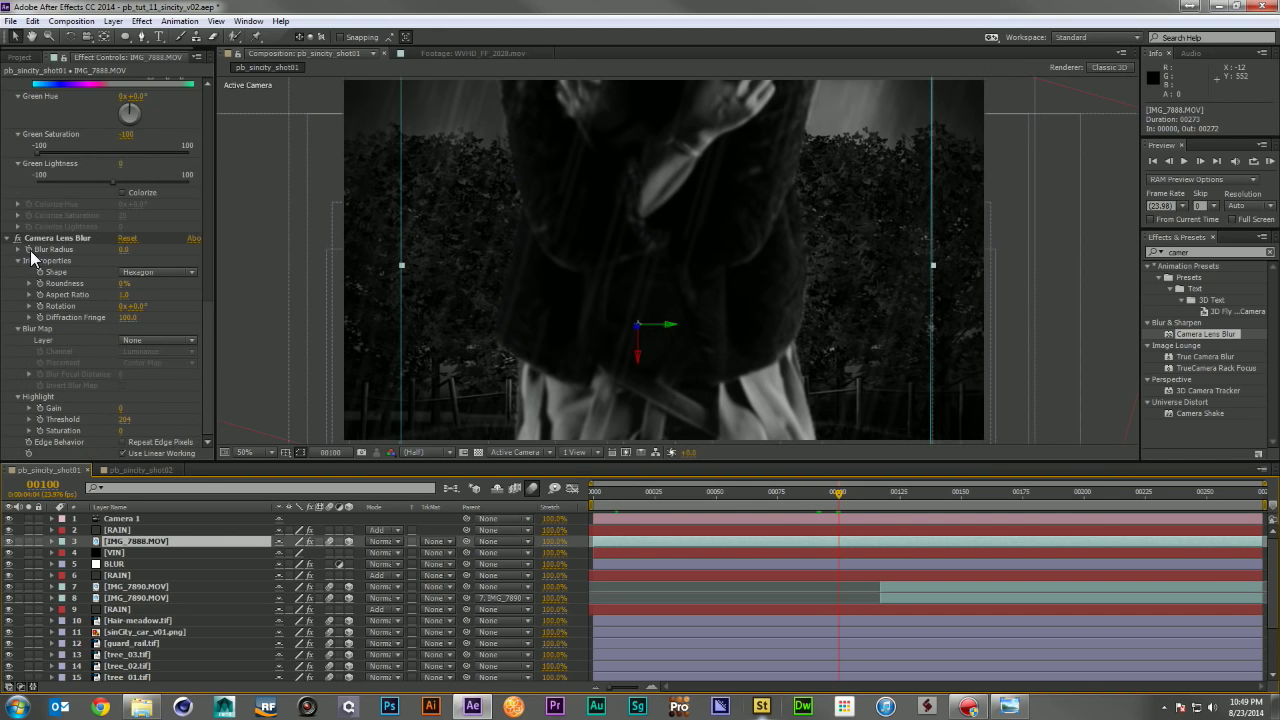
click(30, 255)
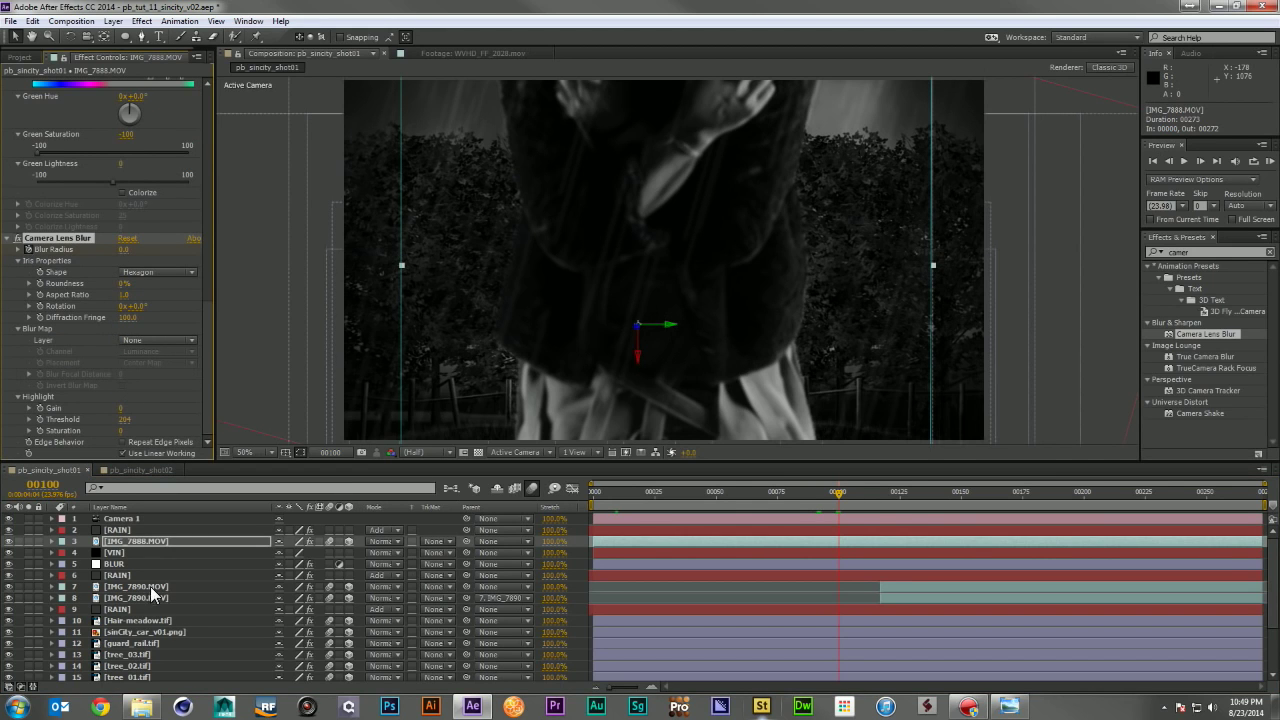
Step: Try a Camera Lens Blur Radius of 20 on the BLUR layer and settle on 15
click(124, 564)
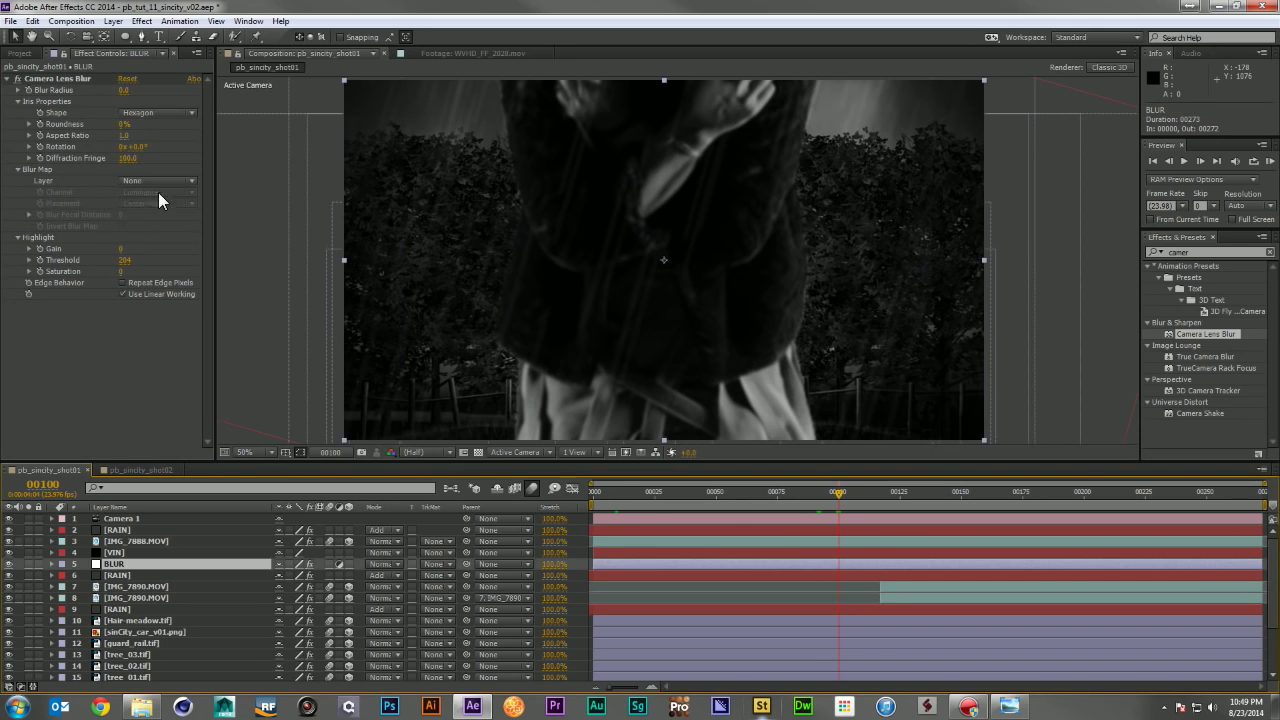
drag(125, 92, 144, 94)
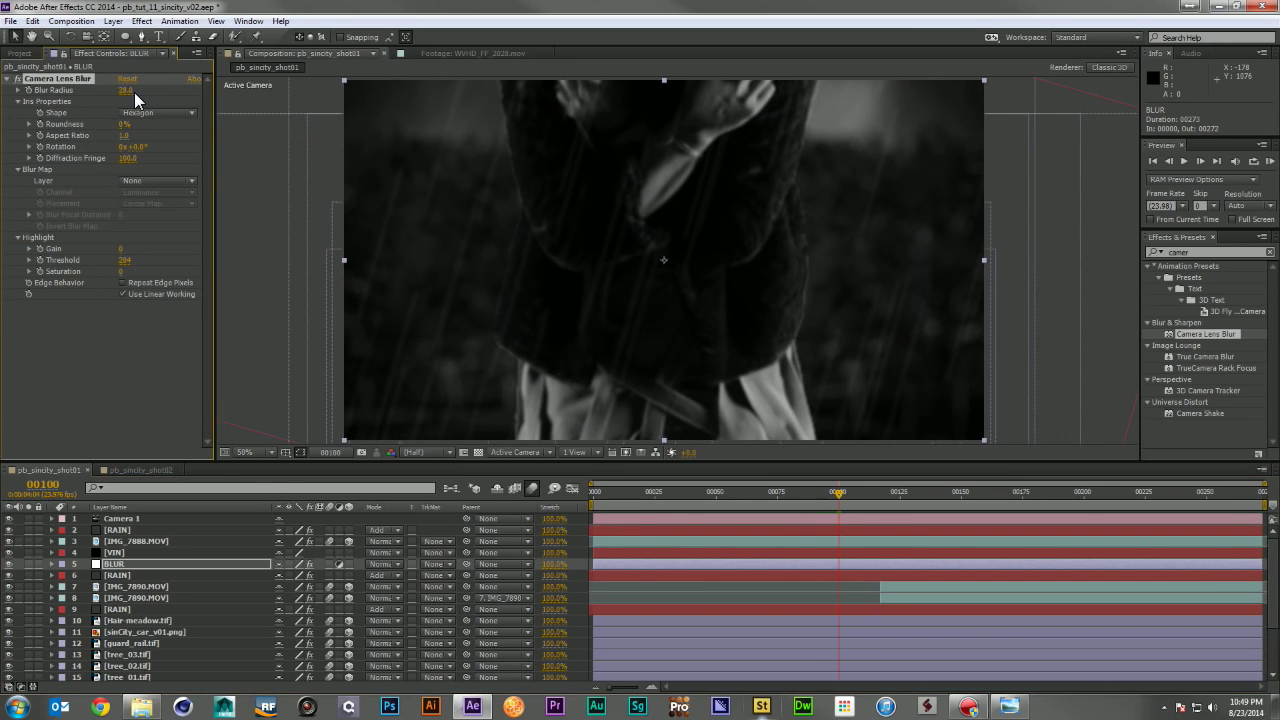
click(134, 92)
text(20)
key(Return)
click(121, 91)
text(15)
key(Return)
Step: Move the current time to frame 192 for keyframing the BLUR layer's Blur Radius
click(960, 496)
click(1036, 496)
click(1066, 496)
click(1062, 494)
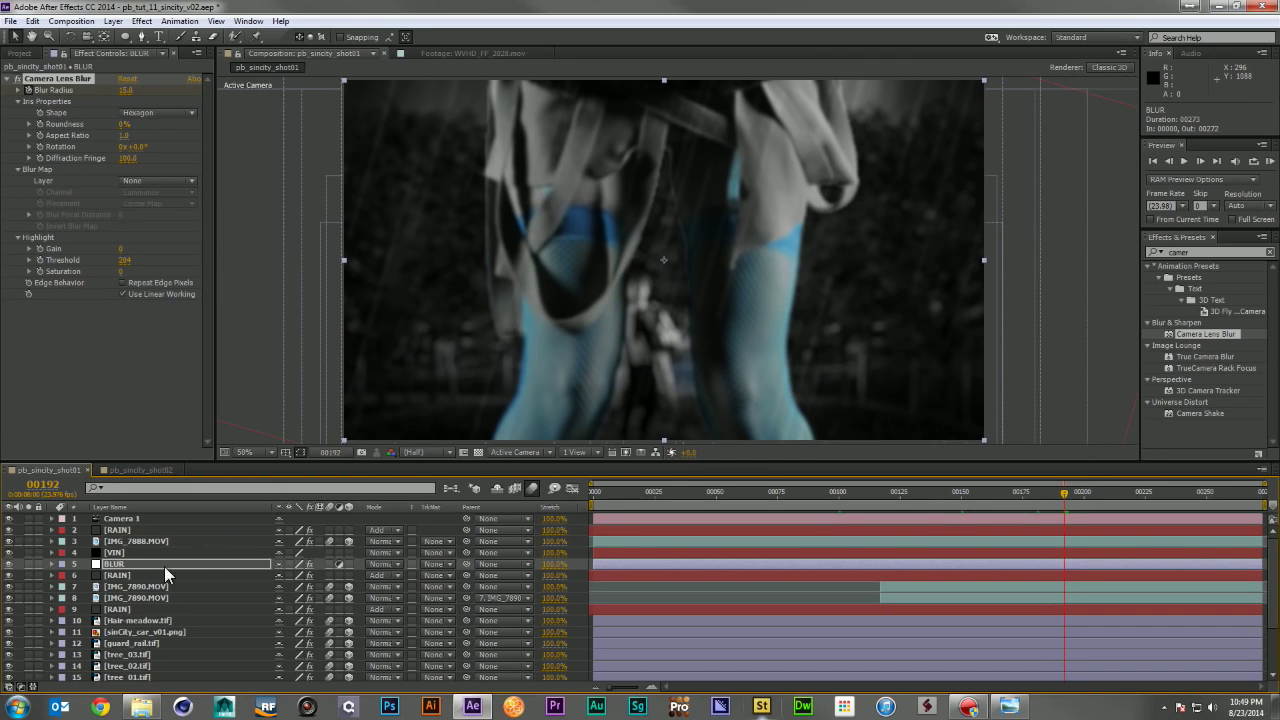
Step: Set the Camera Lens Blur radius of the BLUR adjustment layer to 0 at frame 192
click(202, 568)
click(128, 91)
text(0)
key(Return)
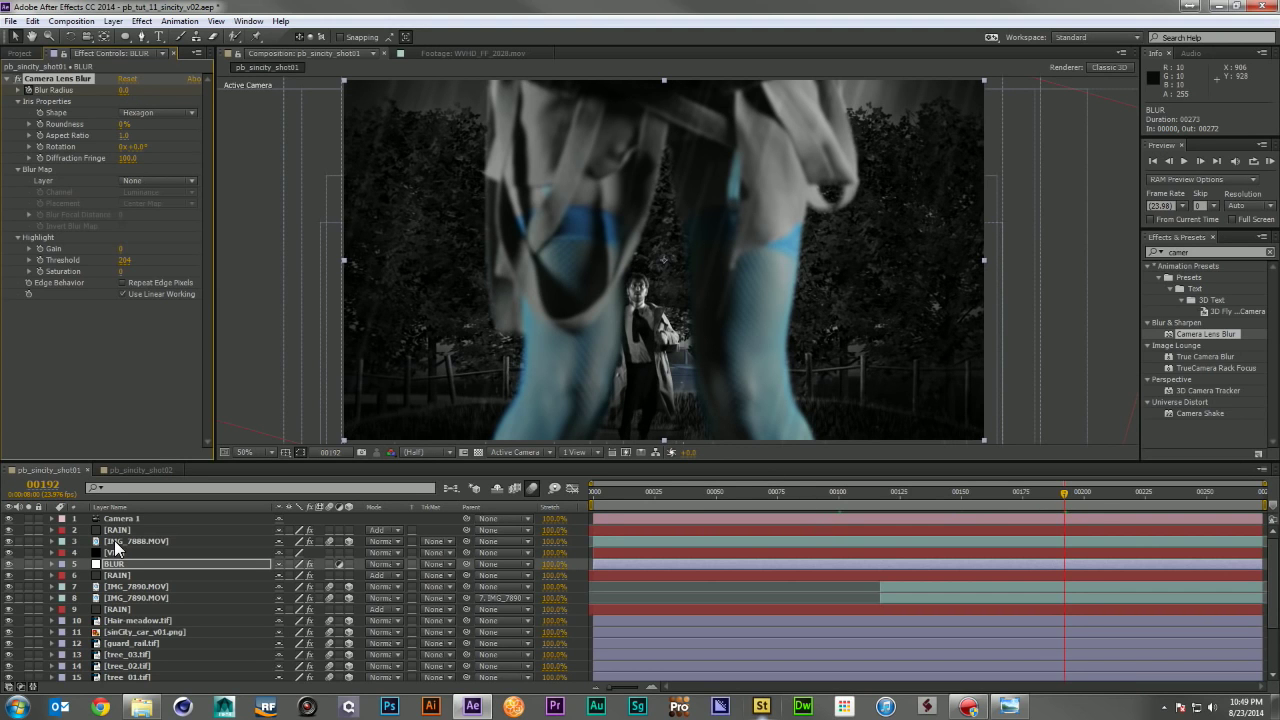
Step: Set the Camera Lens Blur radius of the foreground IMG_7888.MOV layer to 5 at frame 192
click(116, 542)
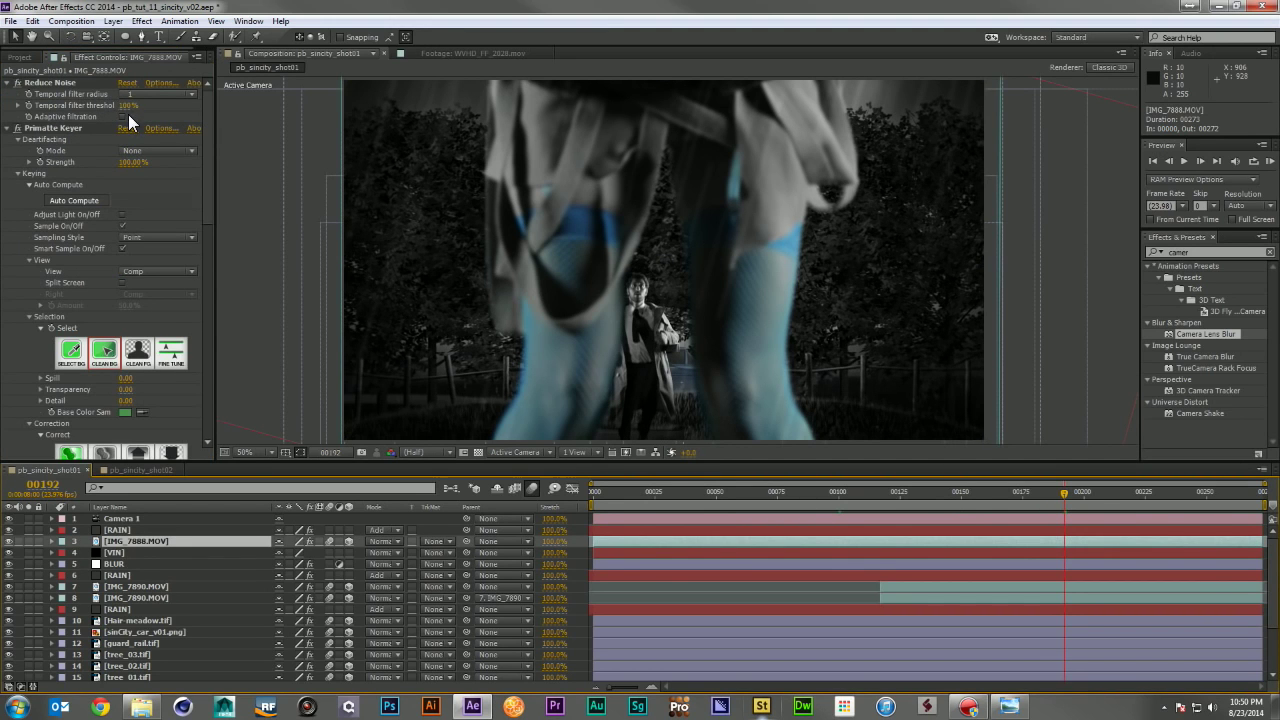
scroll(140, 300, down, 10)
click(125, 249)
text(20)
key(Return)
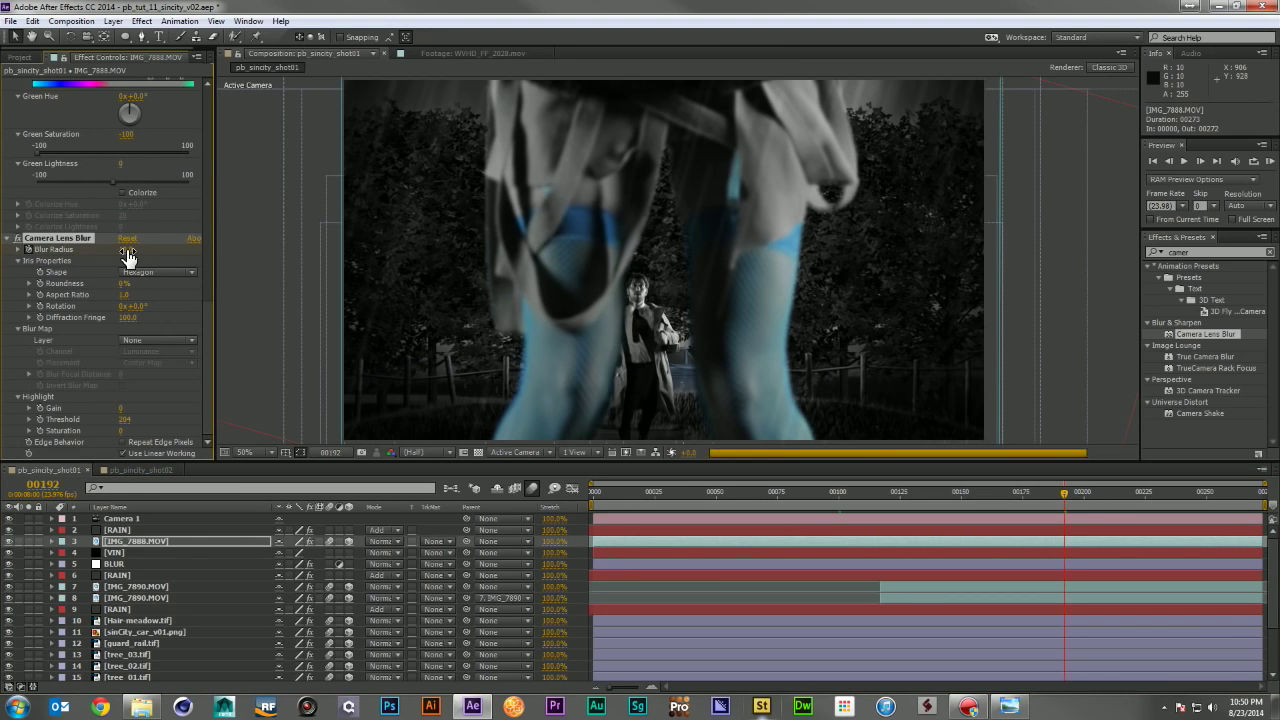
drag(127, 257, 127, 257)
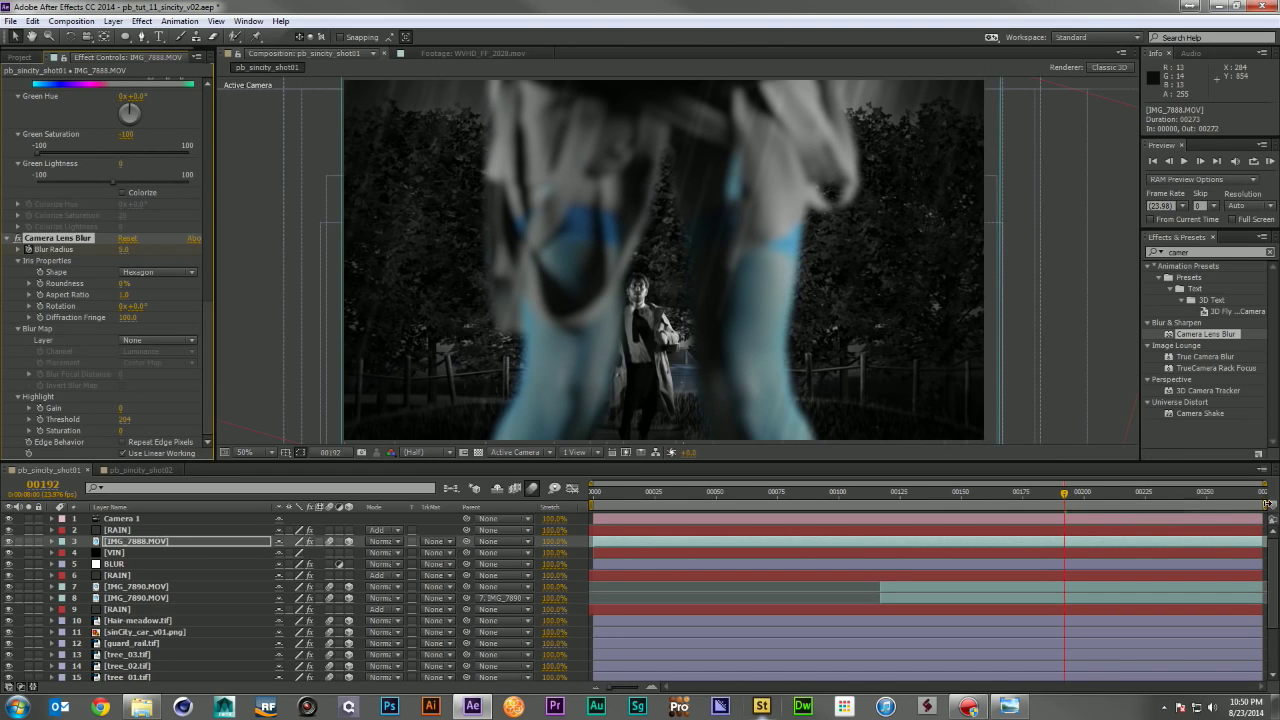
Step: Duplicate the BLUR adjustment layer and place the copy directly below the two IMG_7890.MOV layers, with the last frame in view
click(1258, 494)
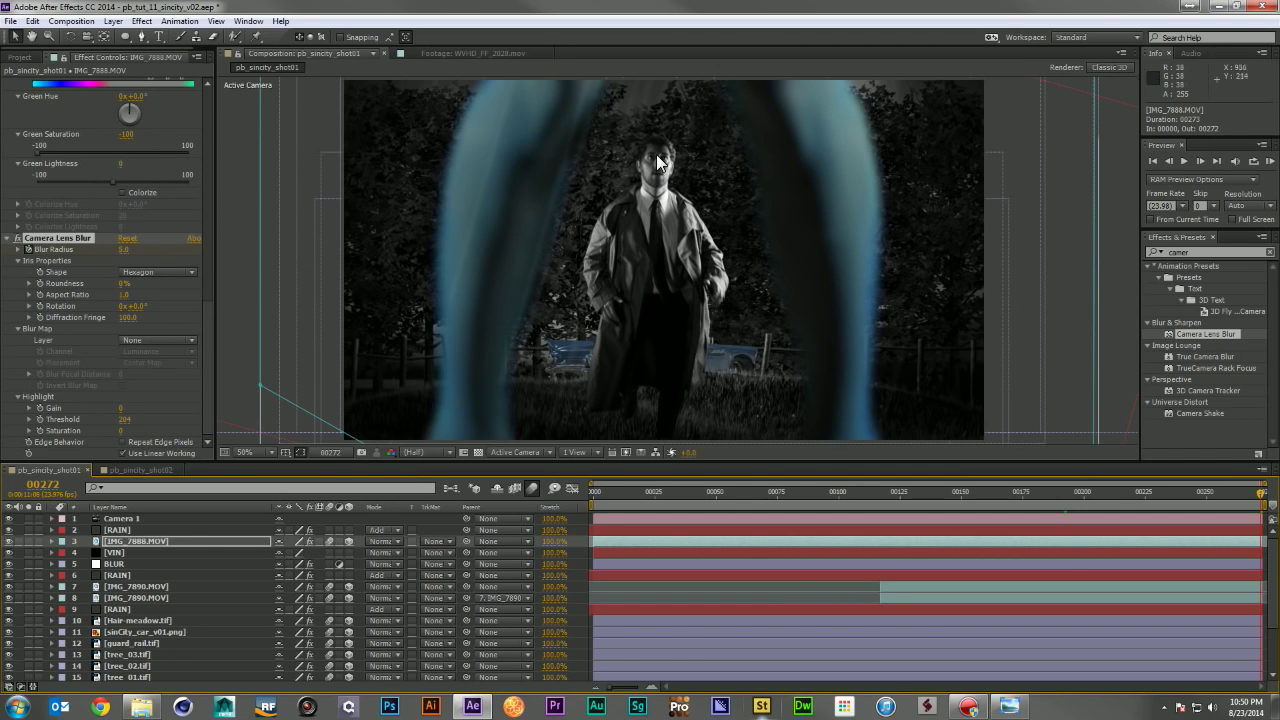
click(126, 563)
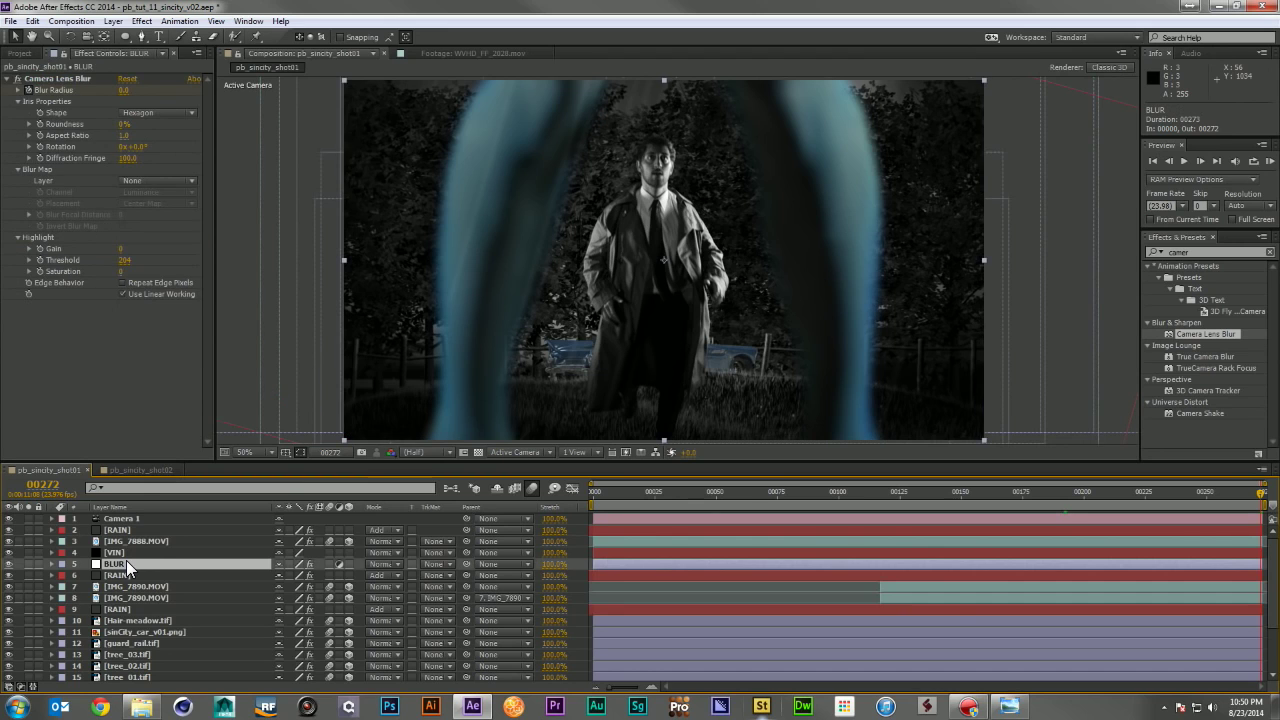
key(ctrl+d)
drag(130, 566, 140, 614)
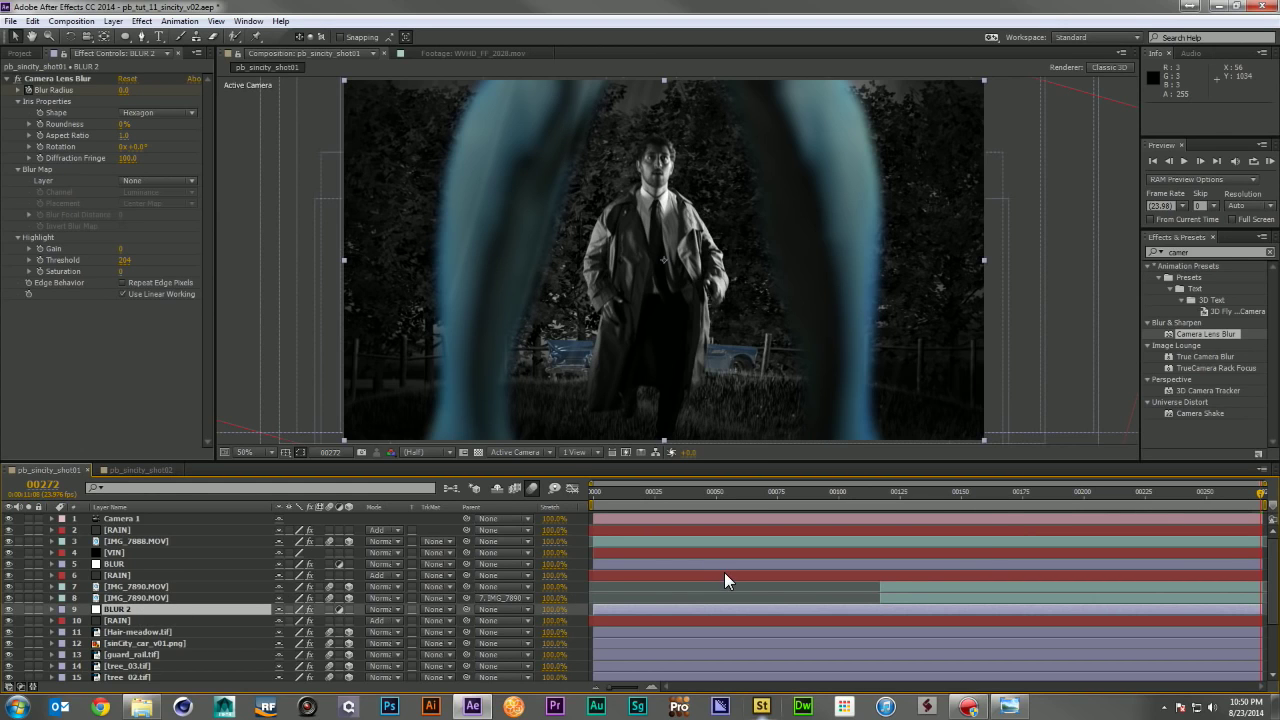
Step: Set the BLUR 2 layer's Blur Radius keyframe at frame 192 to 5 and check the end of the shot
key(u)
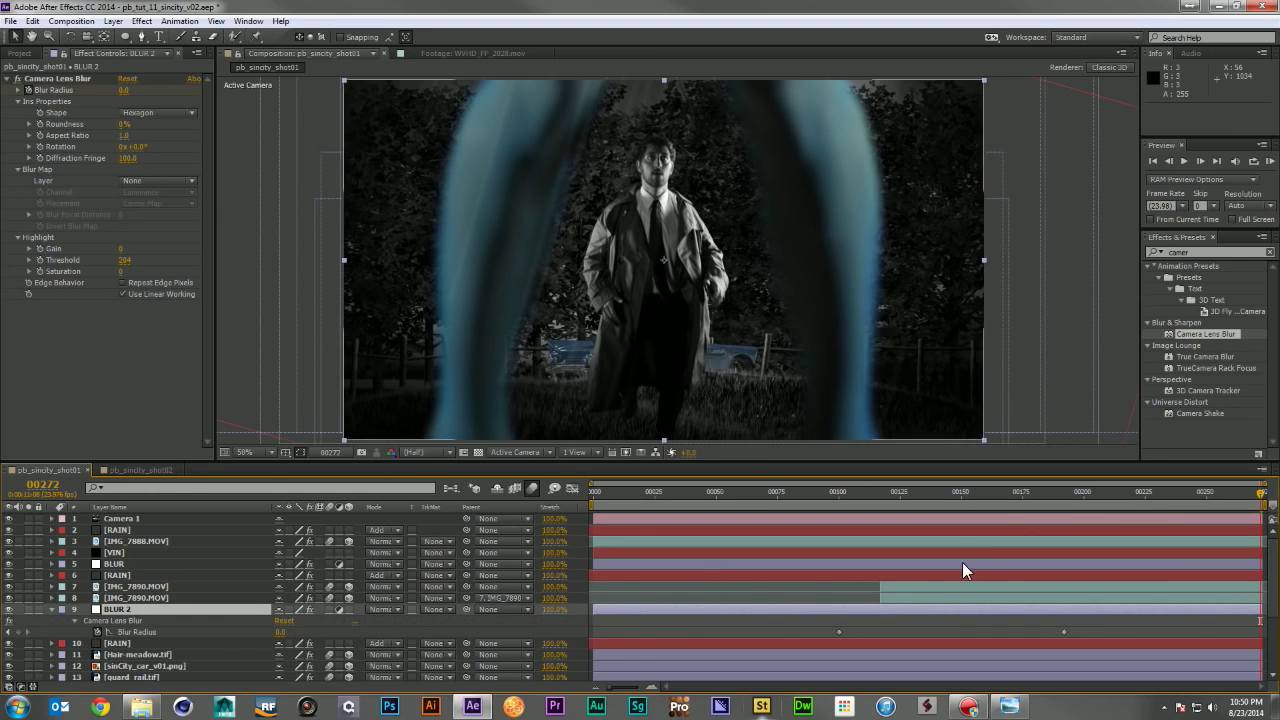
click(1062, 490)
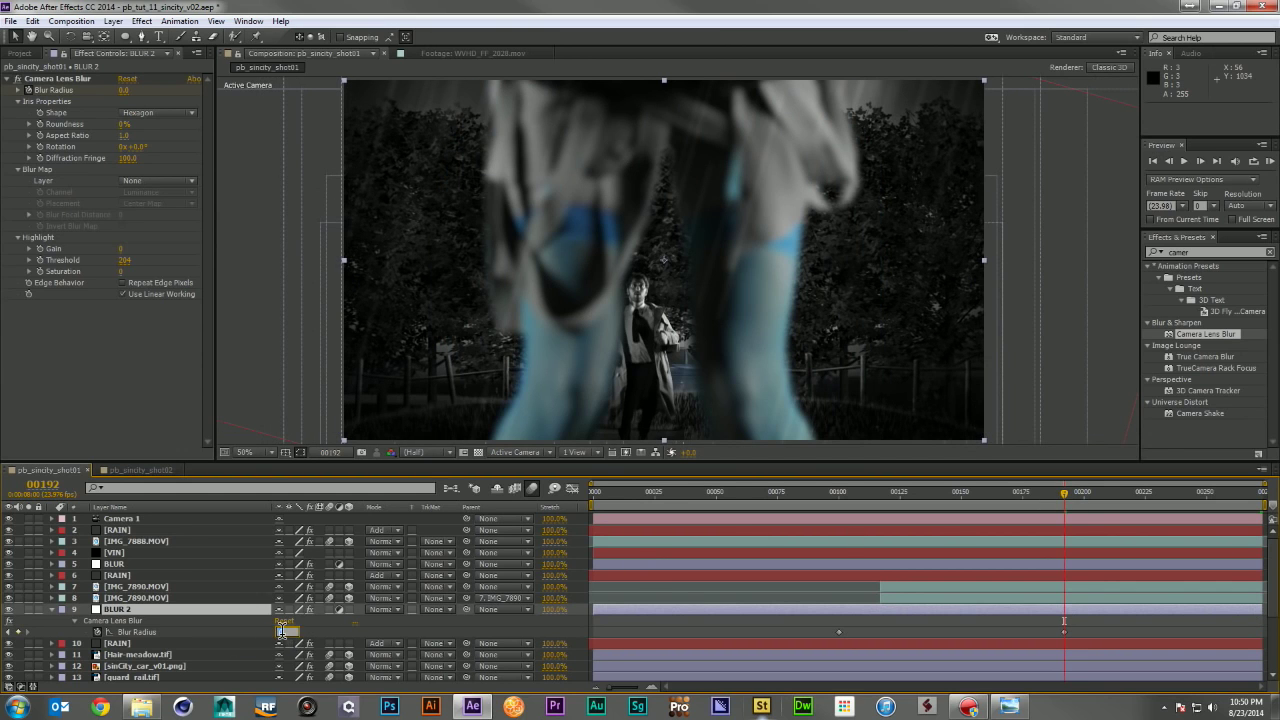
drag(279, 633, 282, 635)
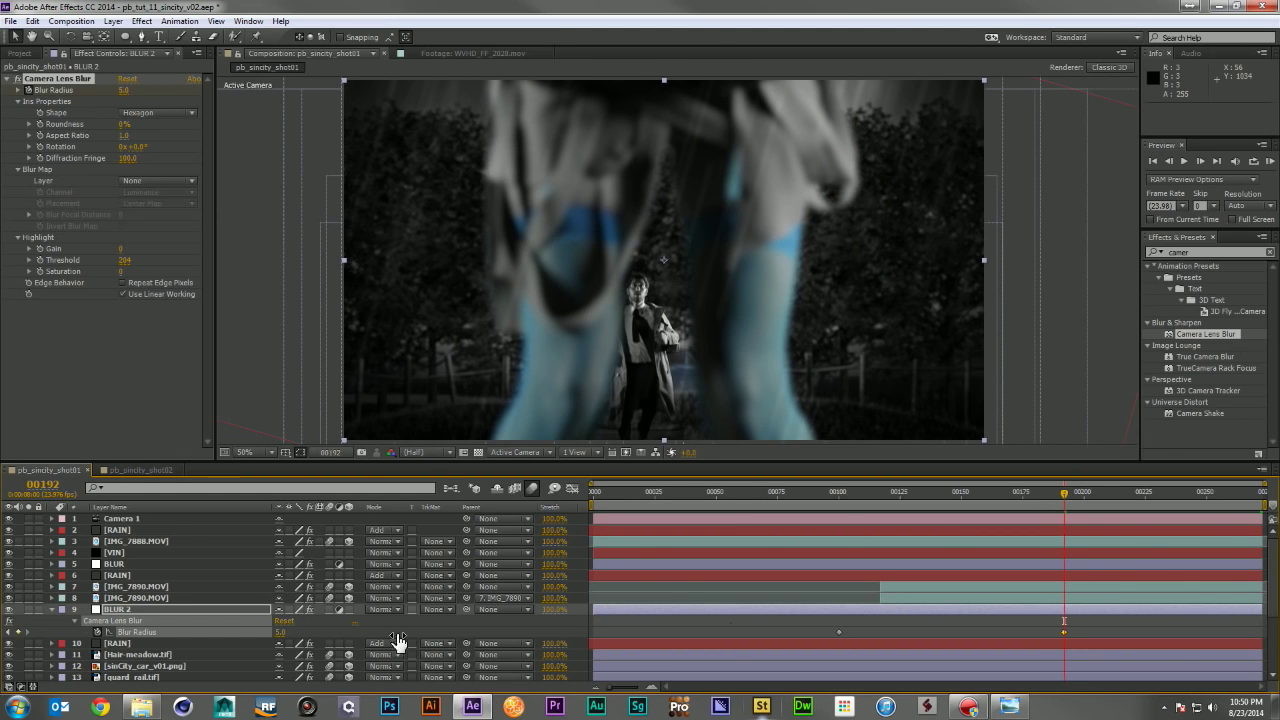
click(1259, 497)
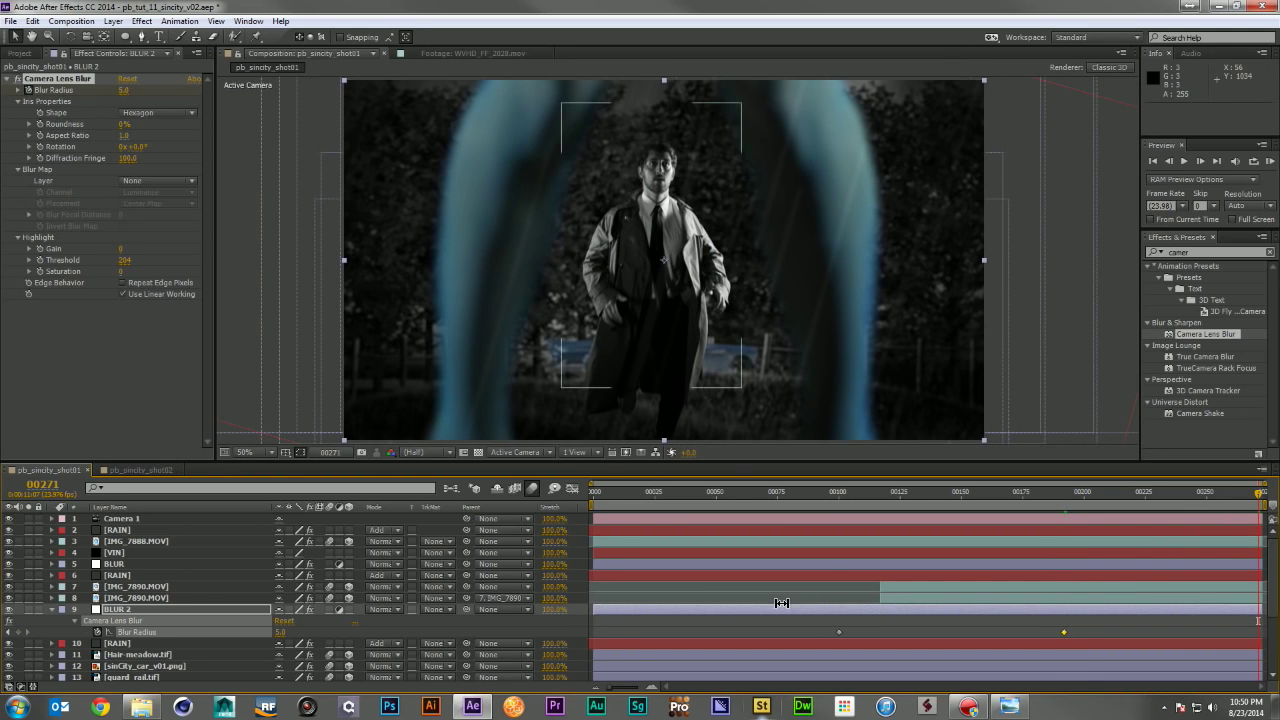
key(u)
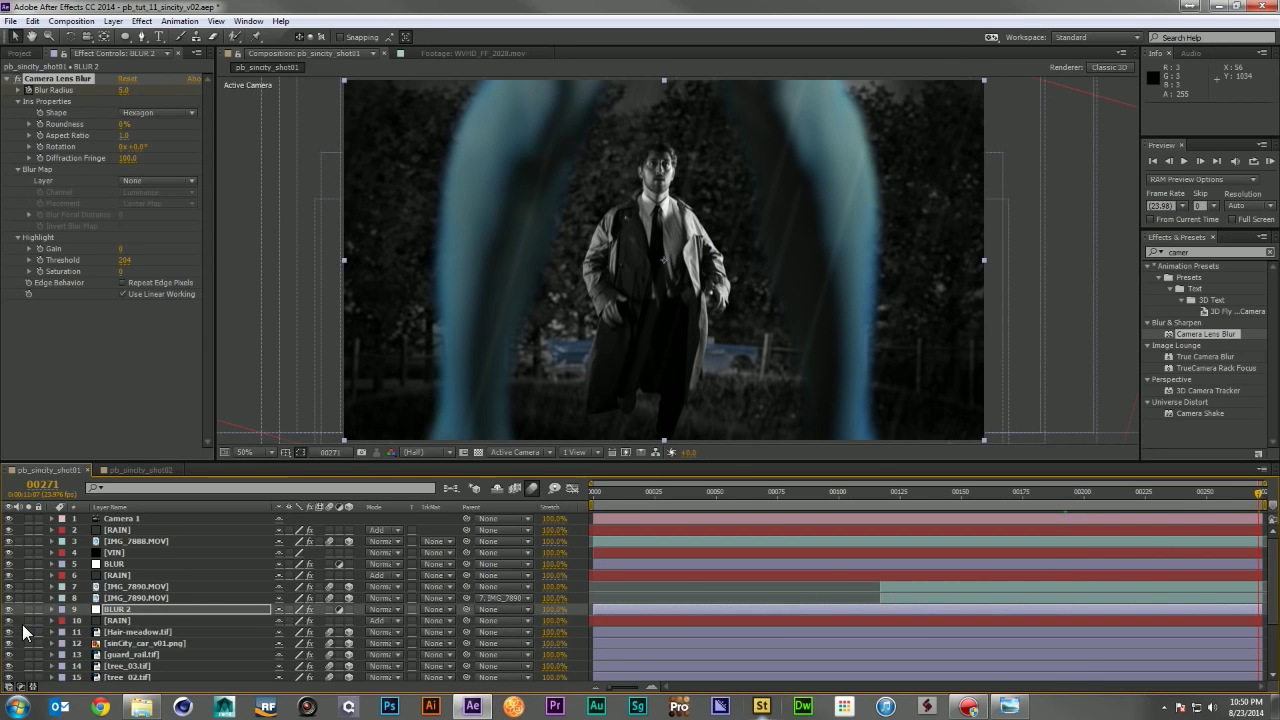
key(F2)
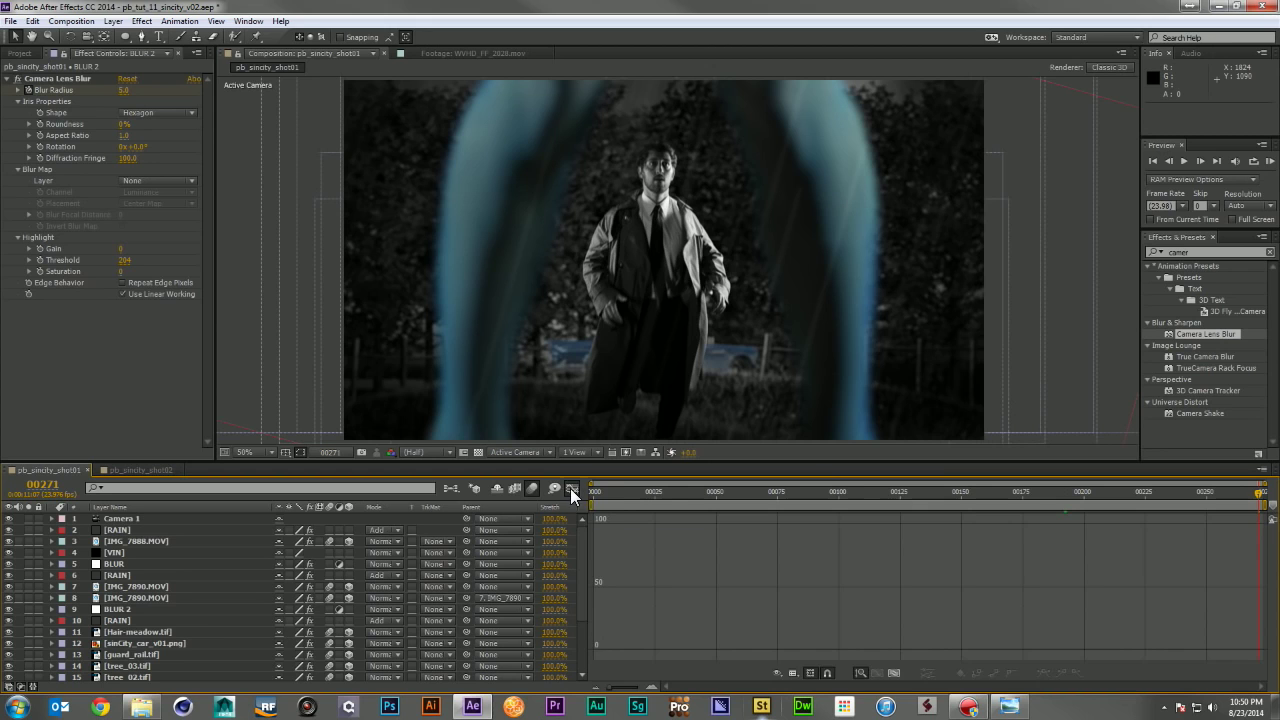
Step: Clean the background noise beside the woman in IMG_7888.MOV at frame 0 using Primatte Keyer's Clean BG sampling
click(590, 492)
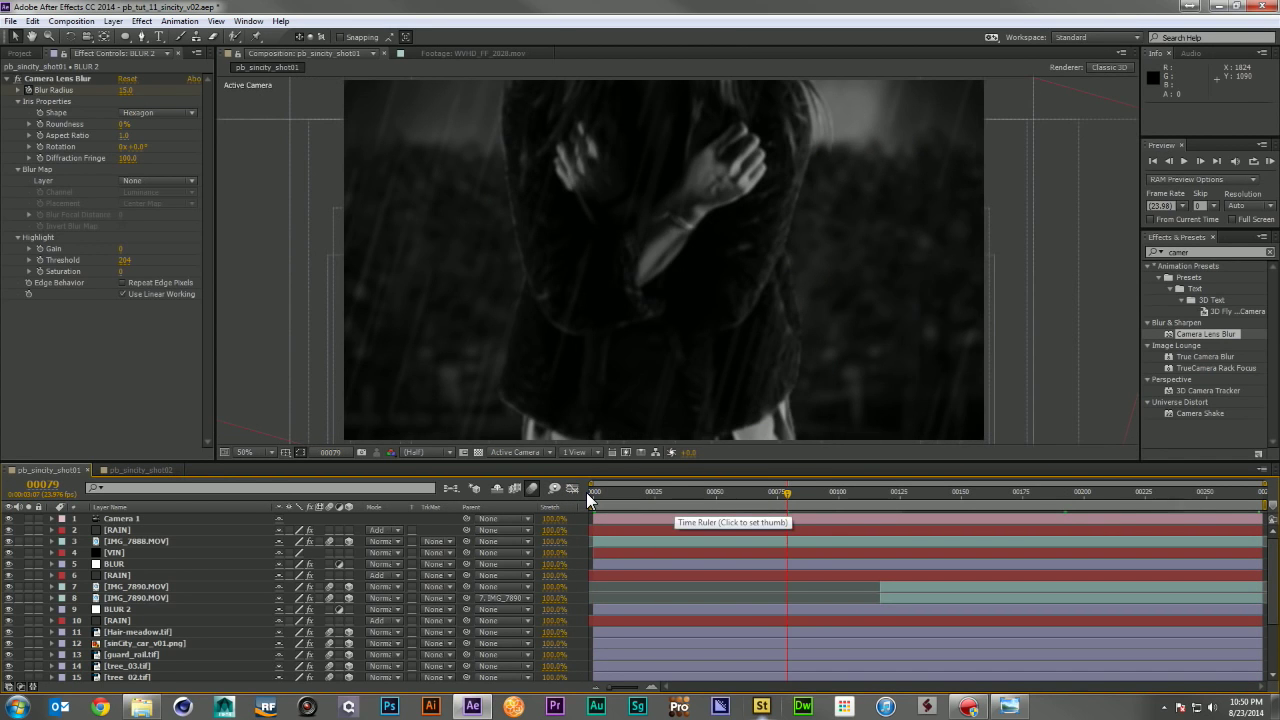
click(132, 541)
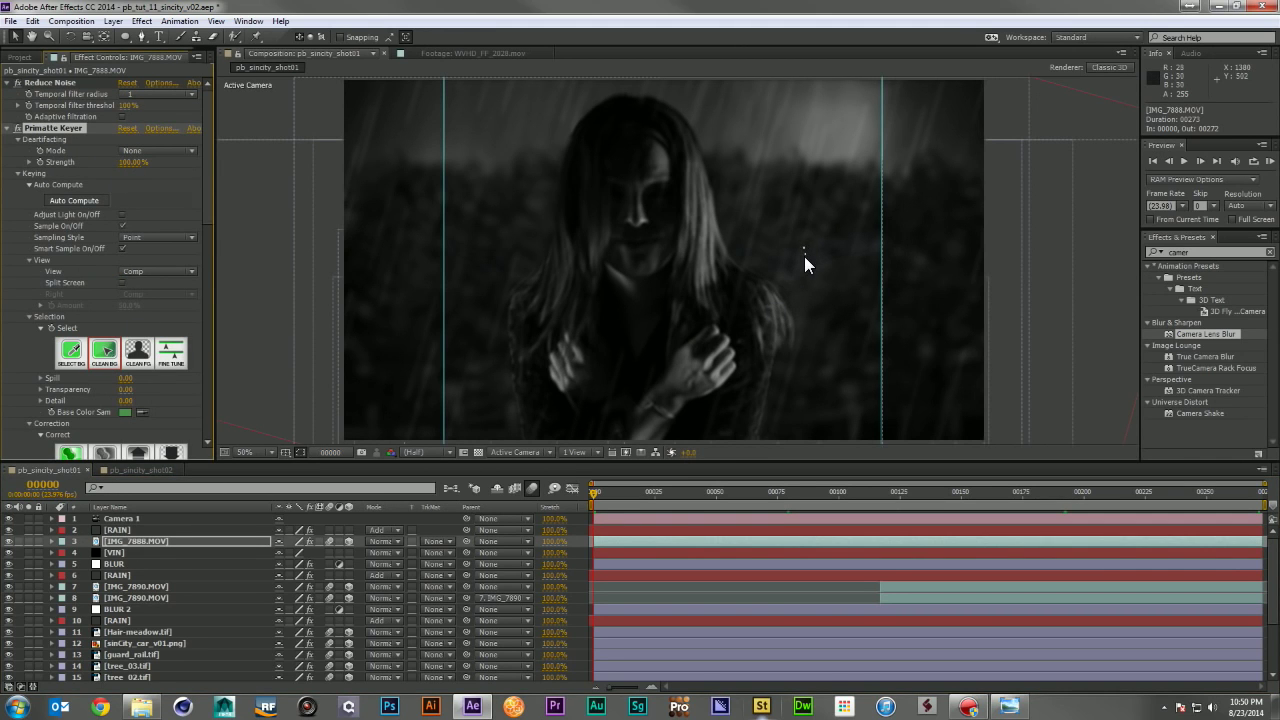
drag(802, 250, 808, 282)
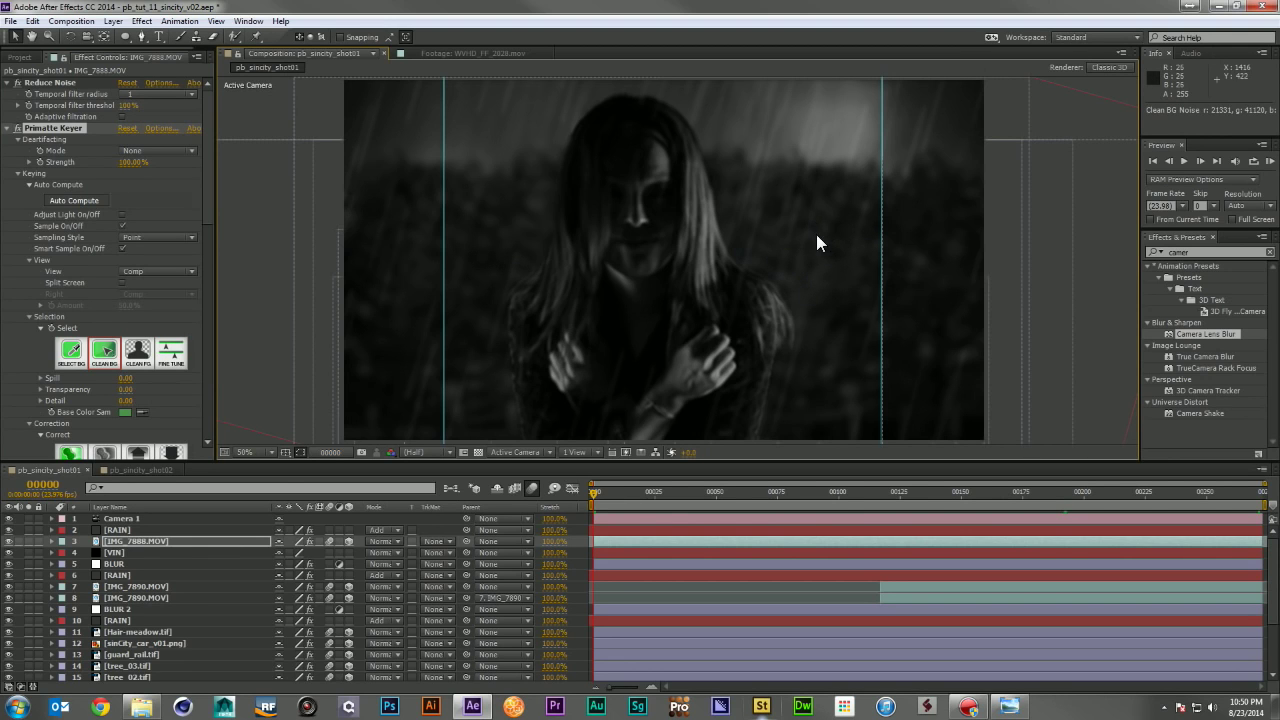
Step: Set Primatte Keyer's Defocus Matte to 10 on the IMG_7888.MOV layer
scroll(128, 342, down, 4)
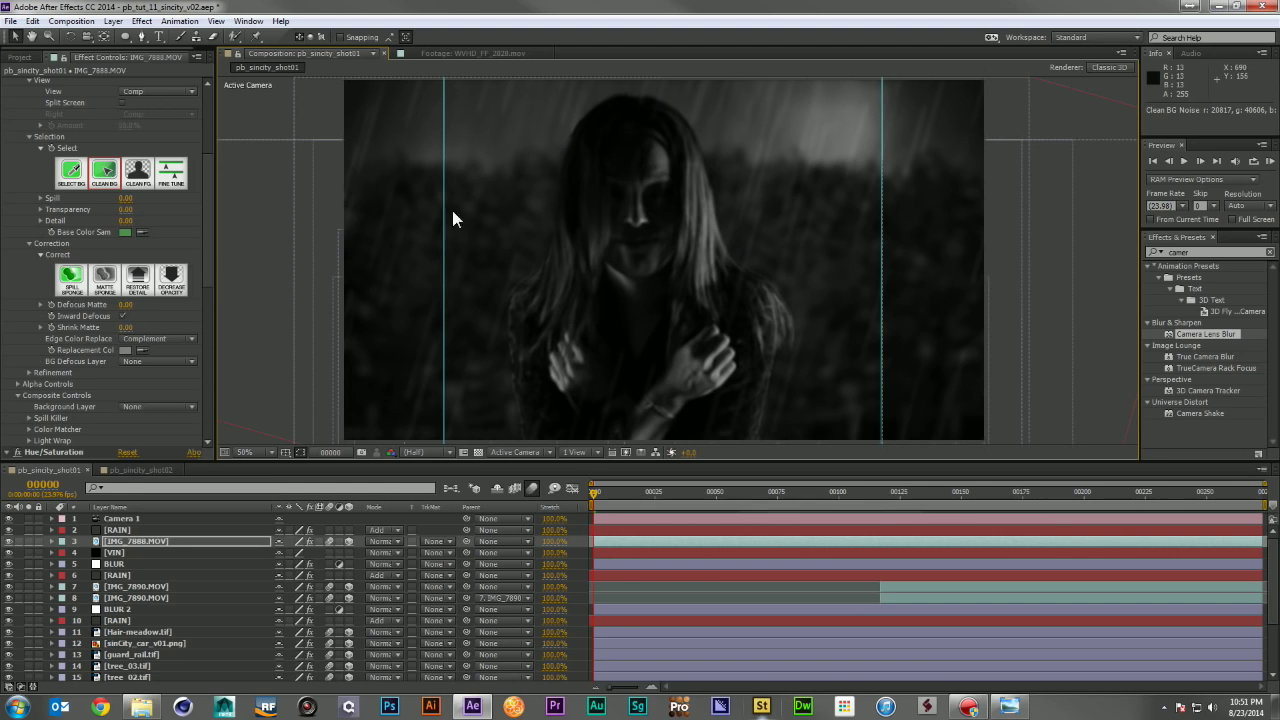
click(125, 304)
text(10)
key(Return)
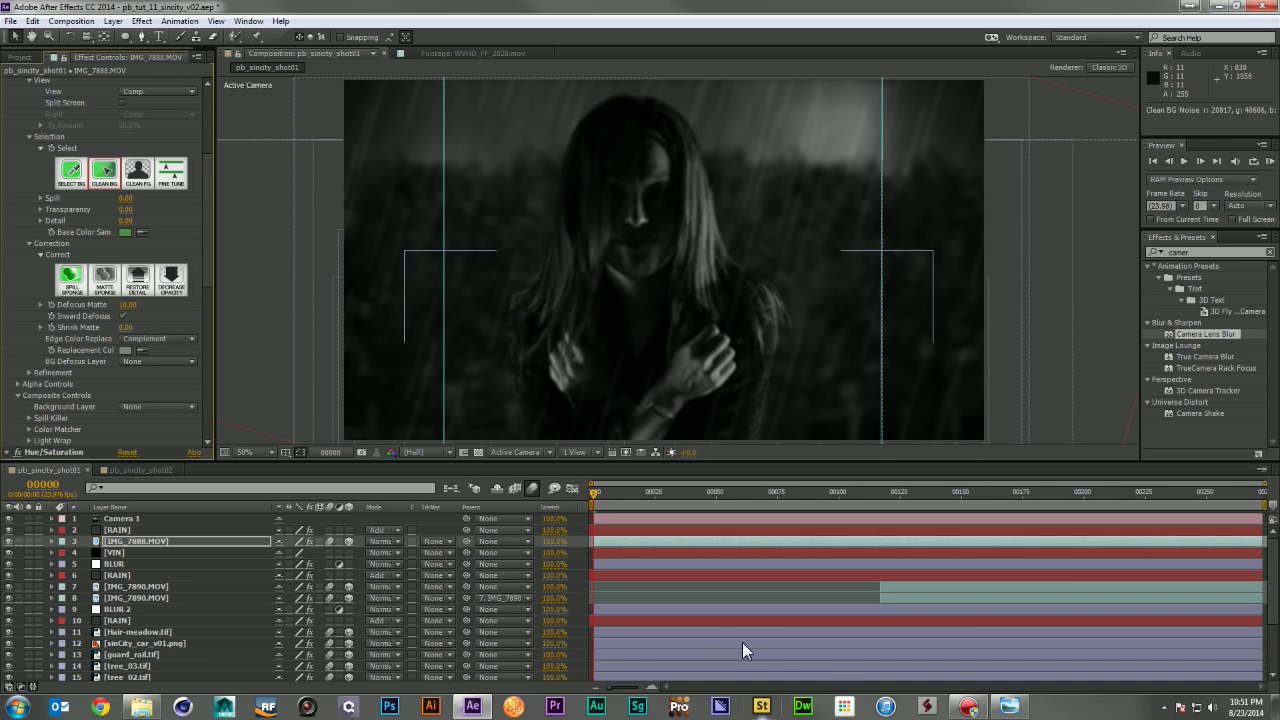
Step: Scrub to the last frame and compare it with the Sin City comic page in Windows Photo Viewer
drag(742, 492, 1265, 500)
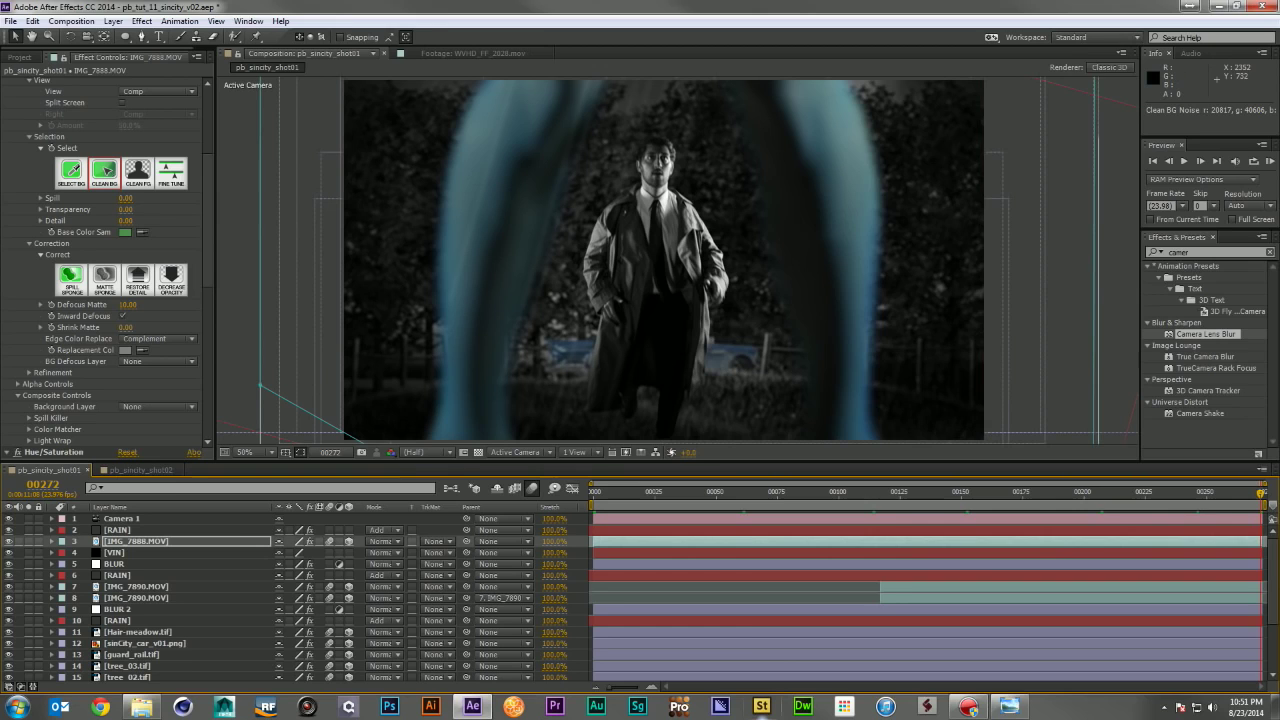
click(1008, 706)
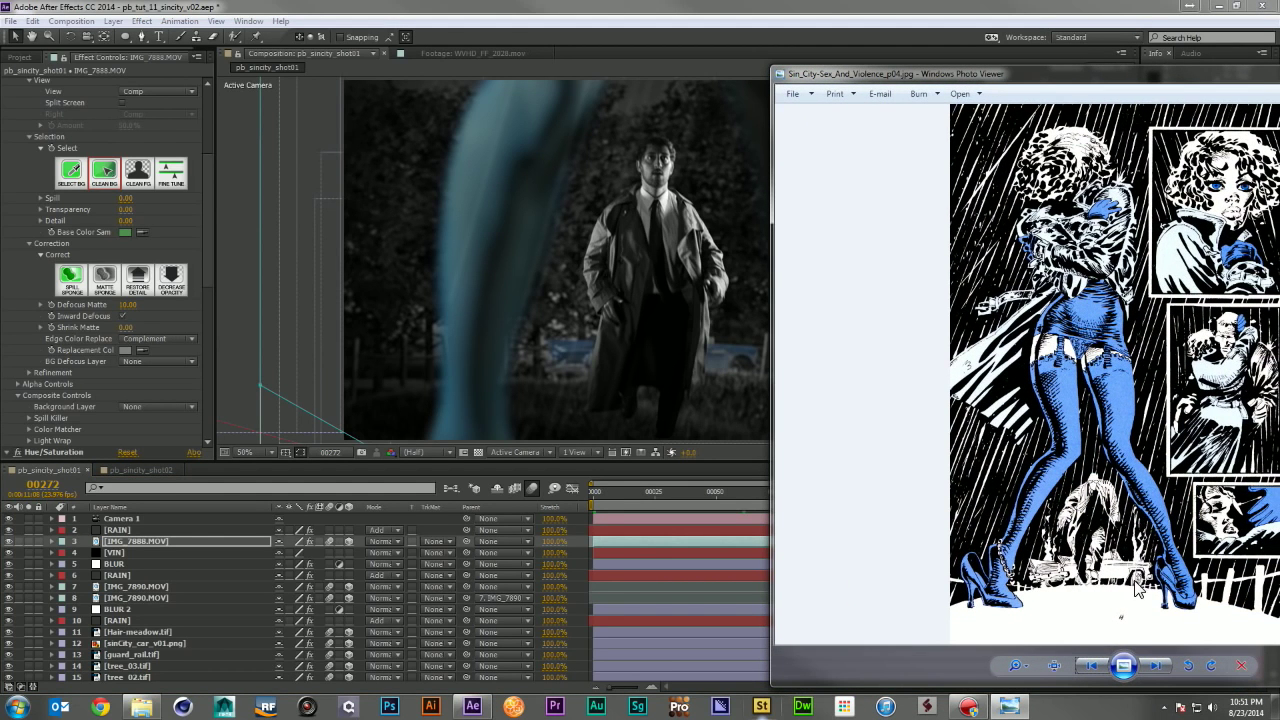
click(1000, 55)
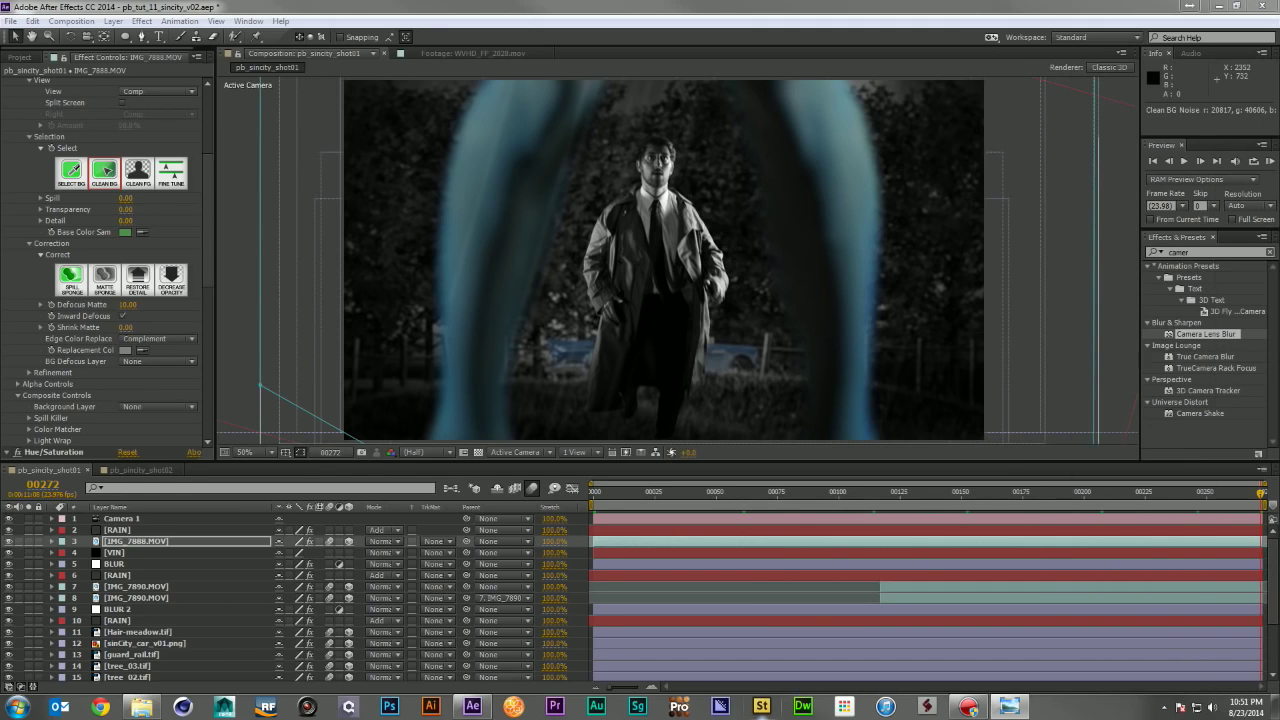
Step: Add Smoke_03.mov from the 02_VIDEO folder directly below sinCity_car_v01.png as a 3D layer and parent it to the car layer
click(19, 57)
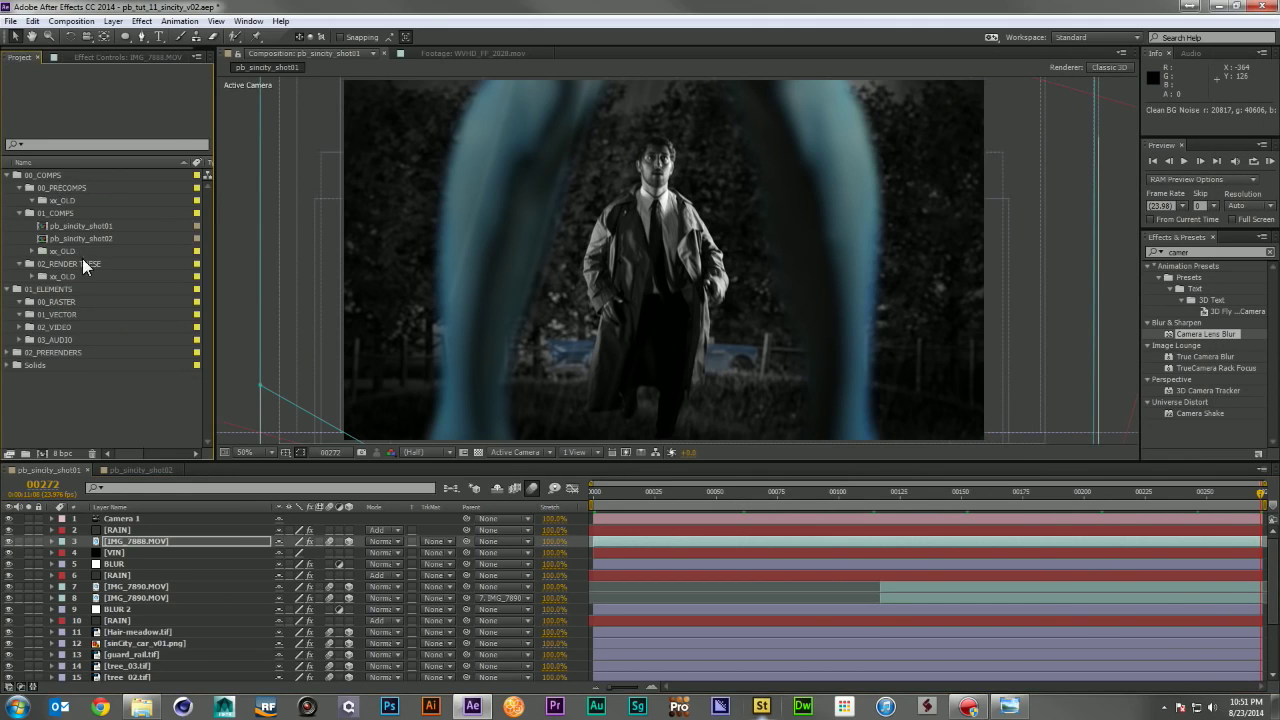
click(19, 327)
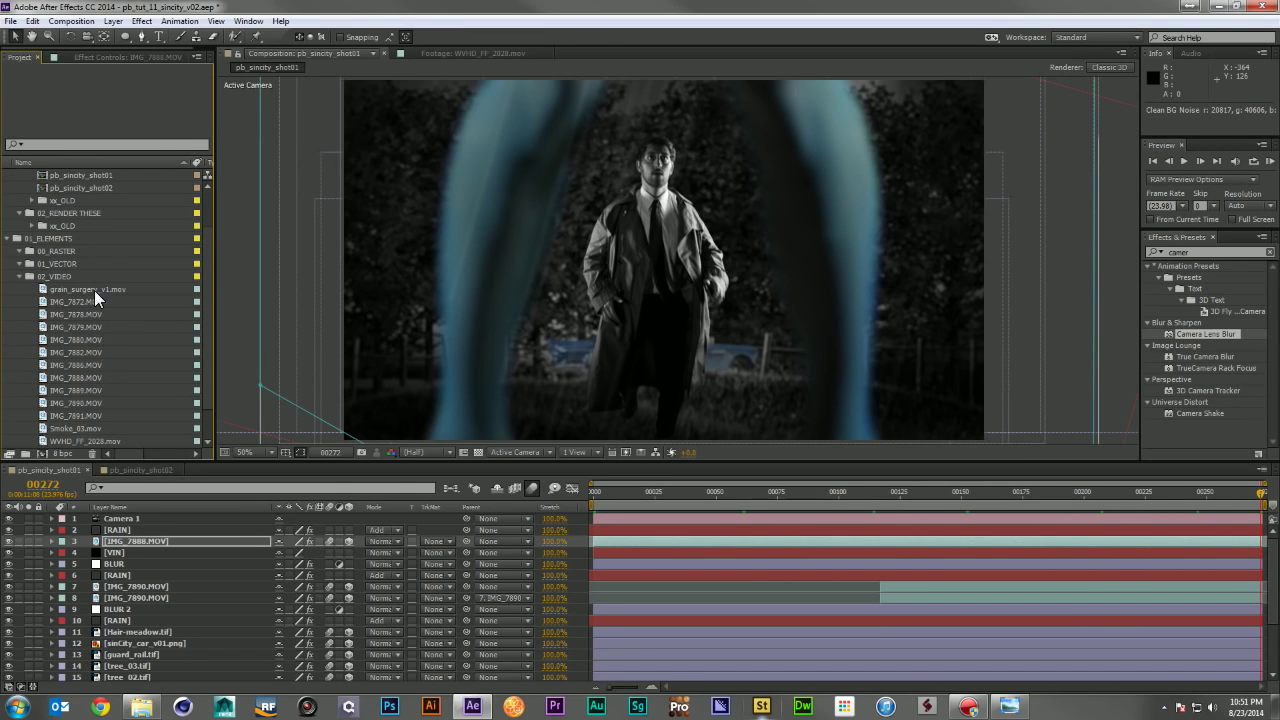
scroll(104, 342, down, 1)
drag(65, 390, 210, 650)
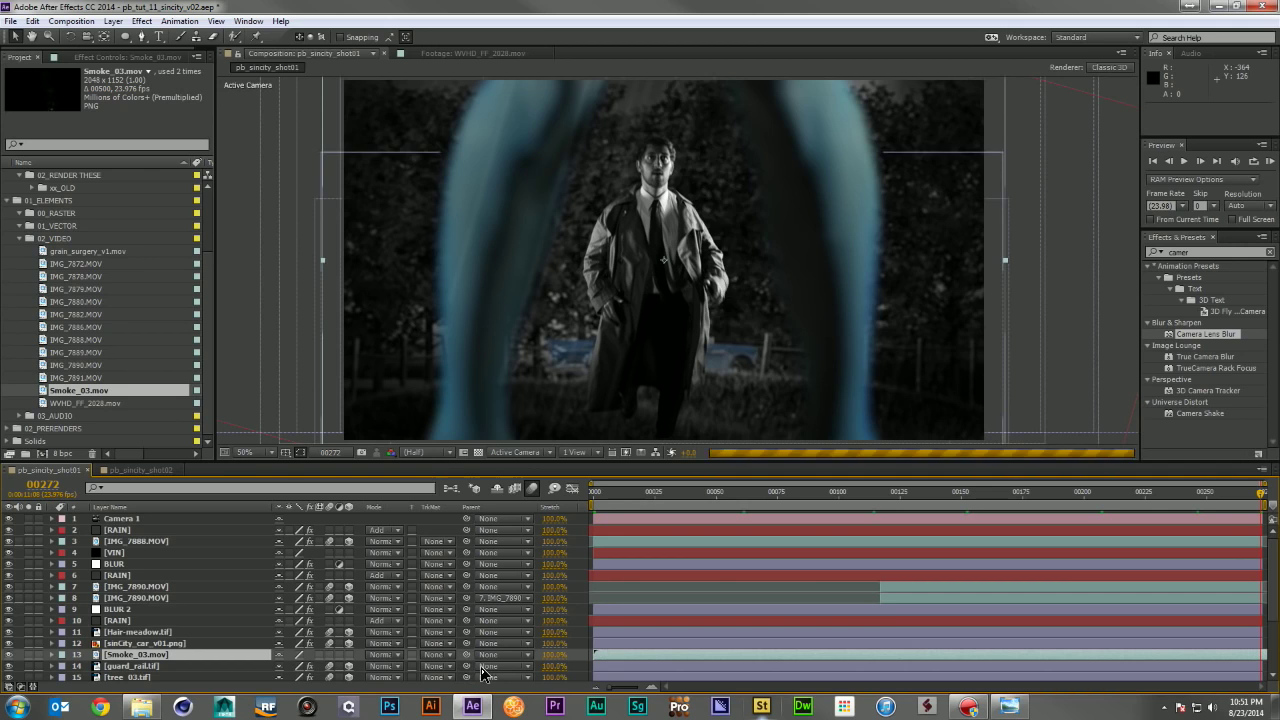
drag(465, 654, 146, 643)
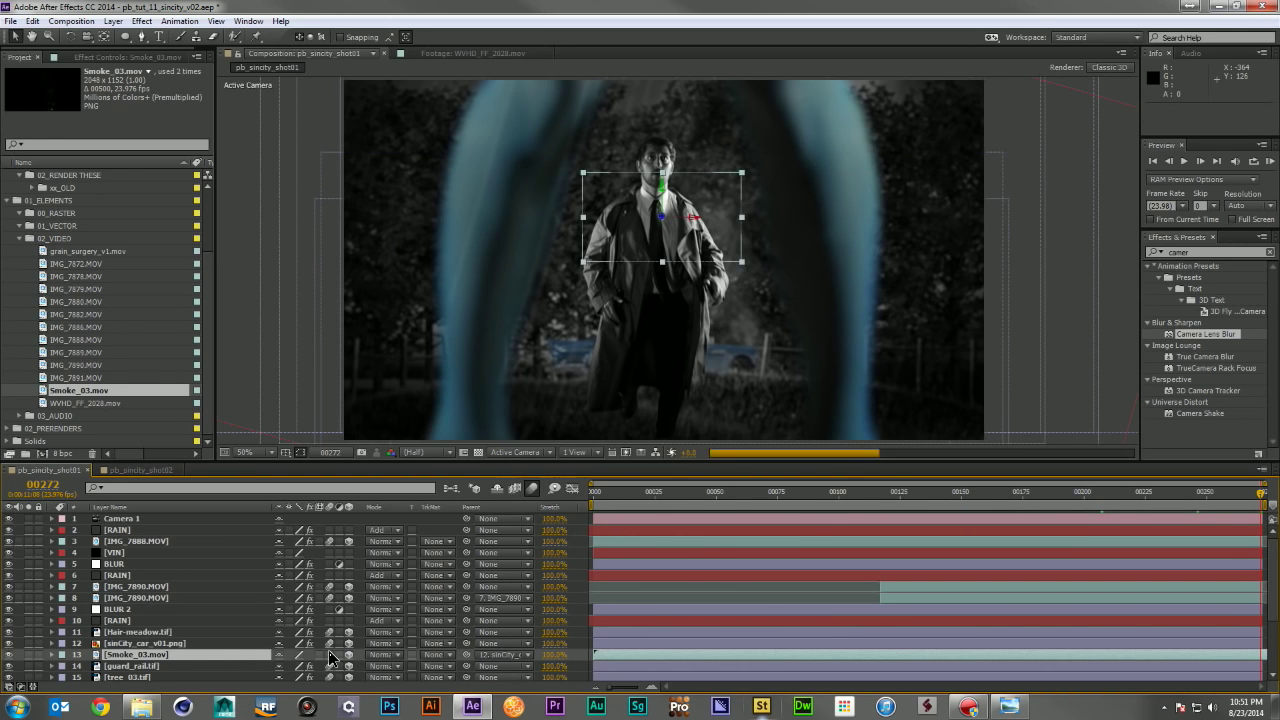
click(330, 654)
Step: Zero the Smoke_03.mov layer's position and move it over the car to about X 2369.5, Y 1030.9
click(143, 658)
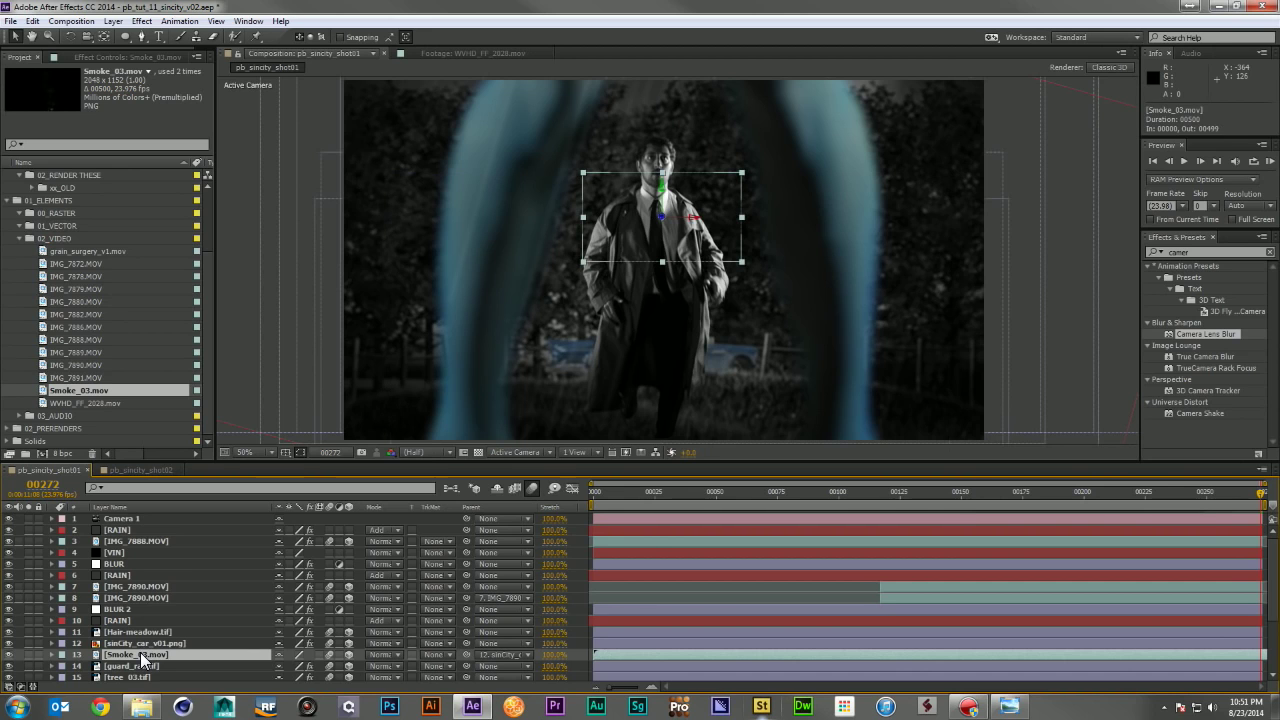
key(p)
scroll(302, 640, down, 2)
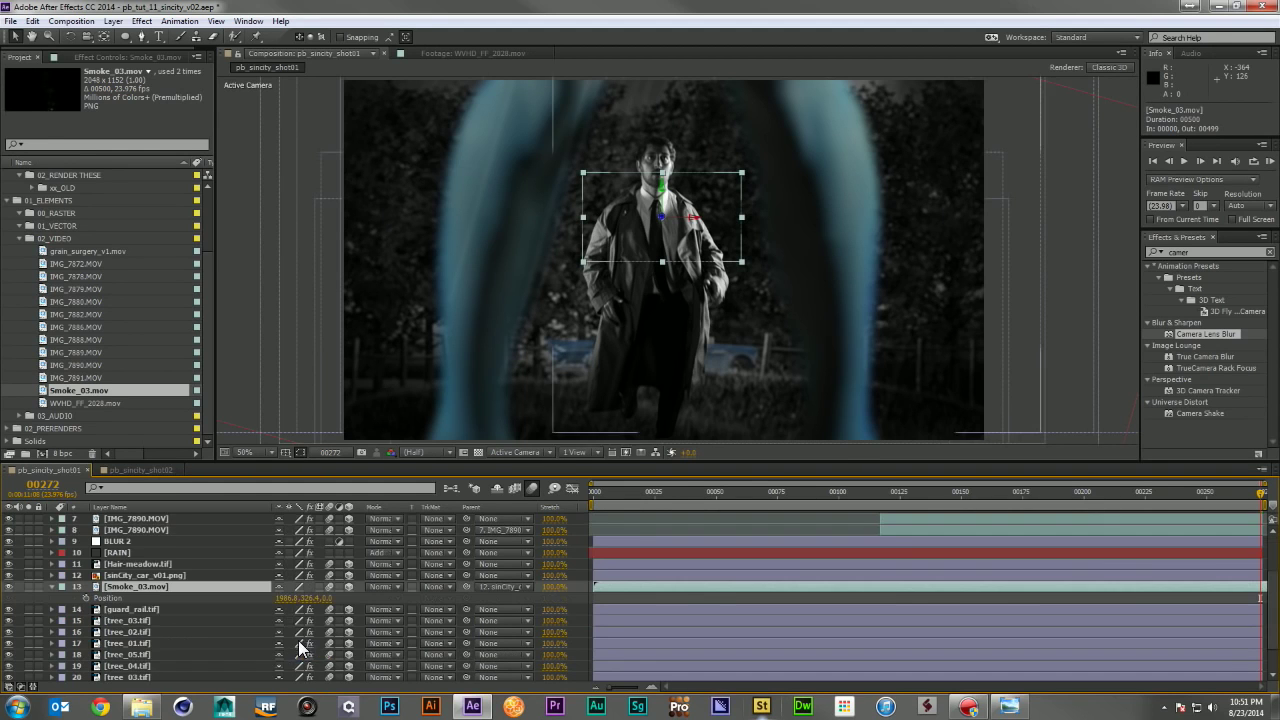
click(289, 598)
text(0)
key(Tab)
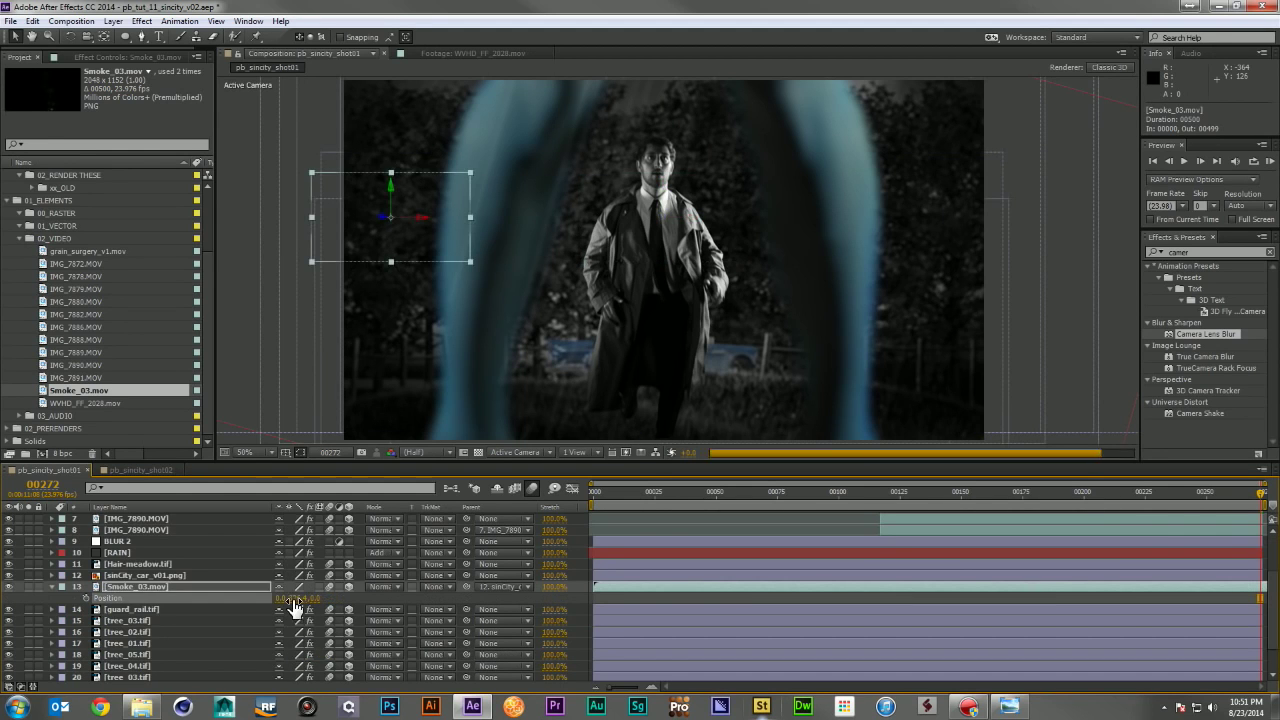
text(0)
key(Return)
drag(400, 186, 725, 337)
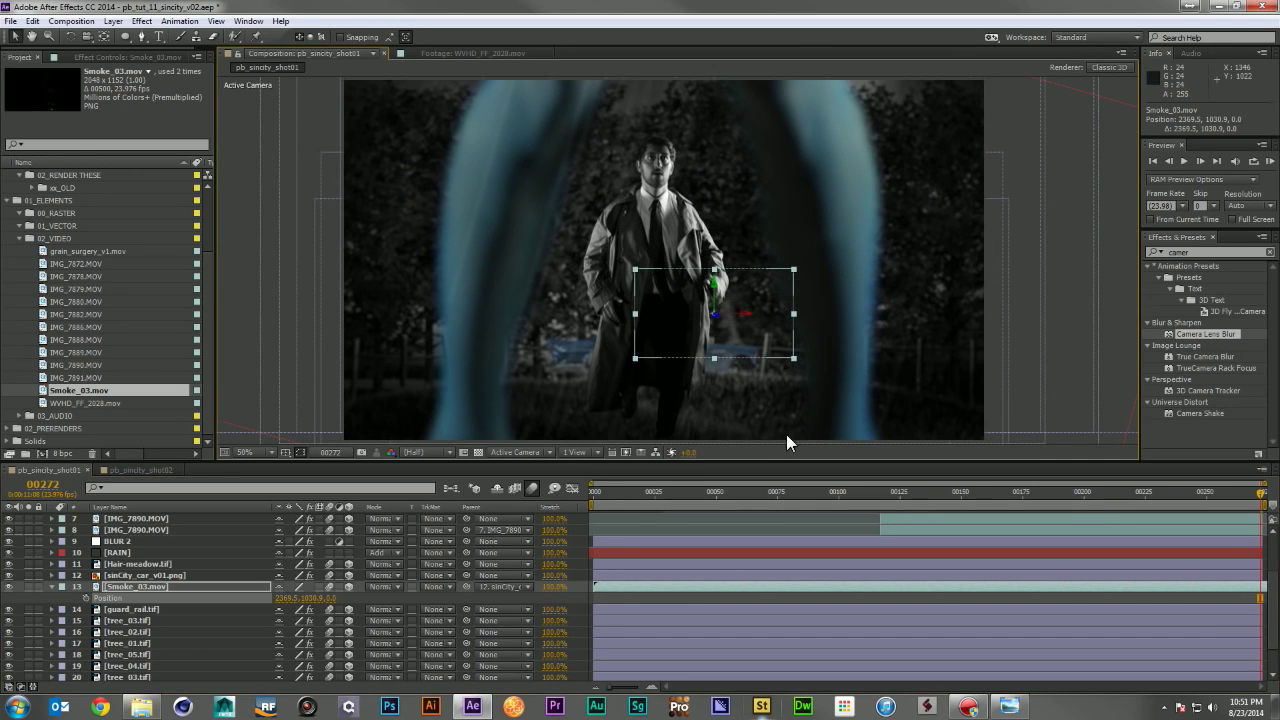
Step: Scrub the end of the shot to check the smoke, and play the whole composition as a RAM preview
click(1092, 490)
drag(1020, 490, 1259, 500)
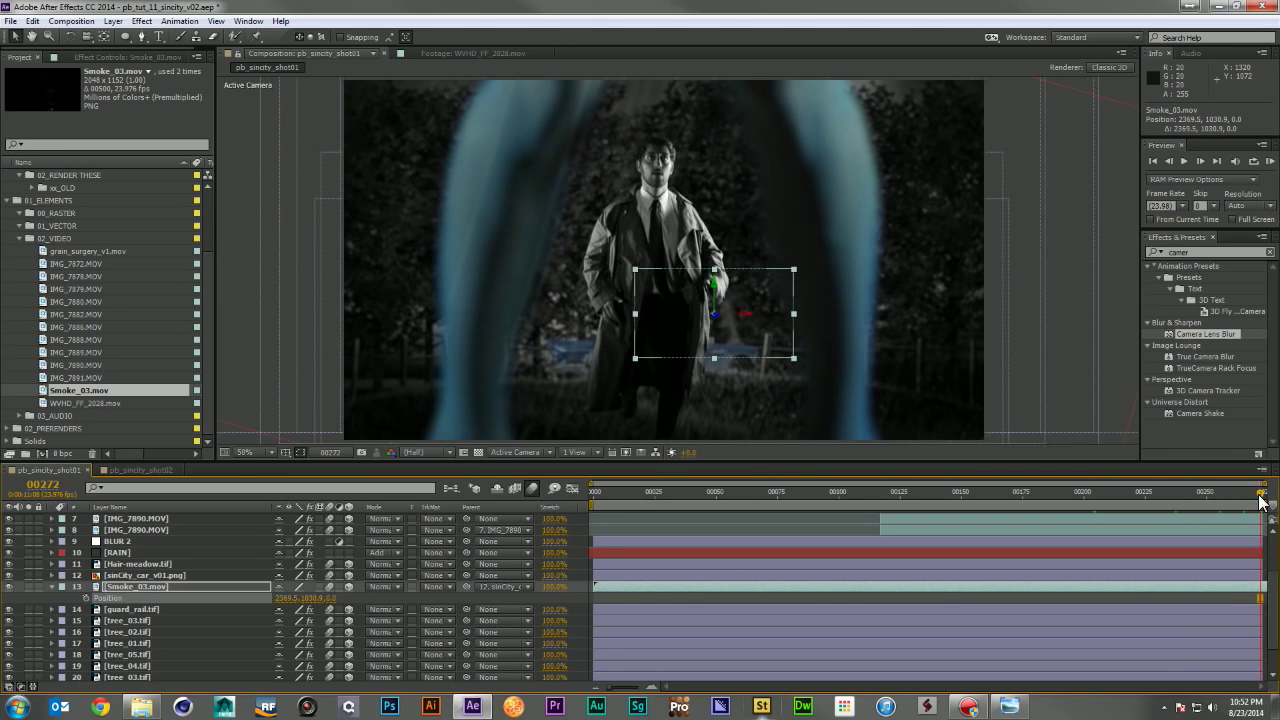
click(50, 582)
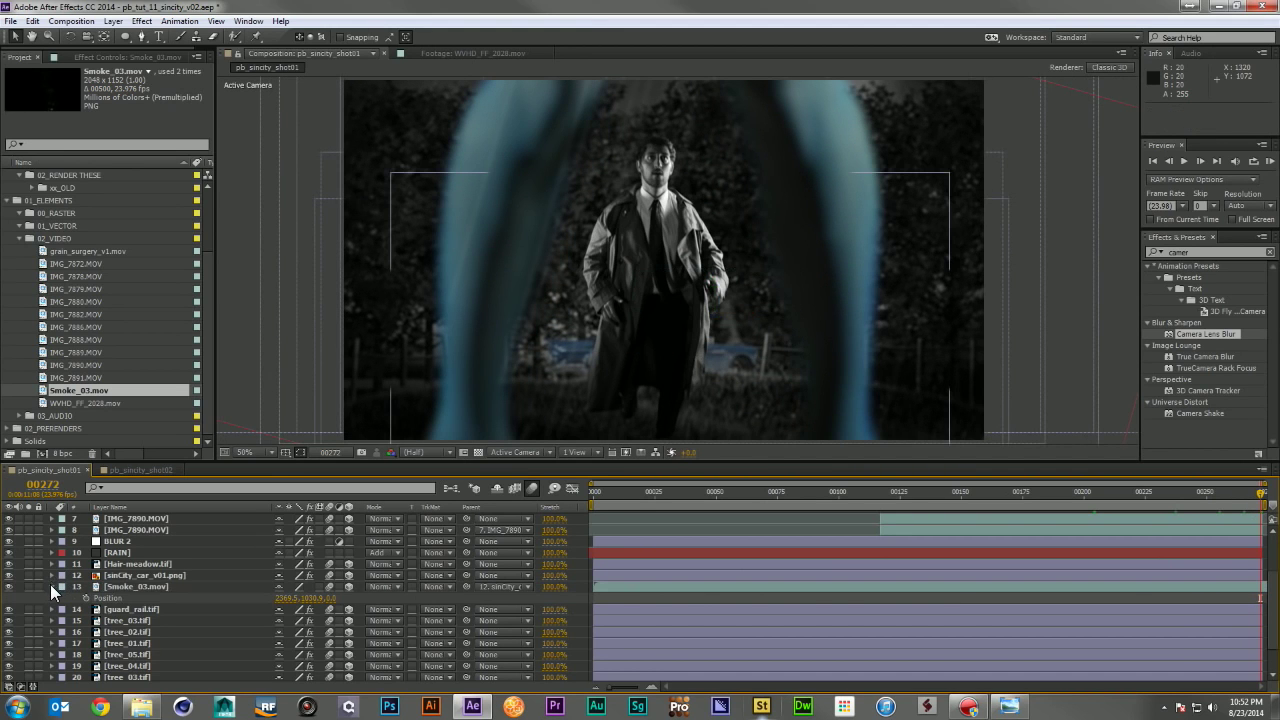
key(KP_0)
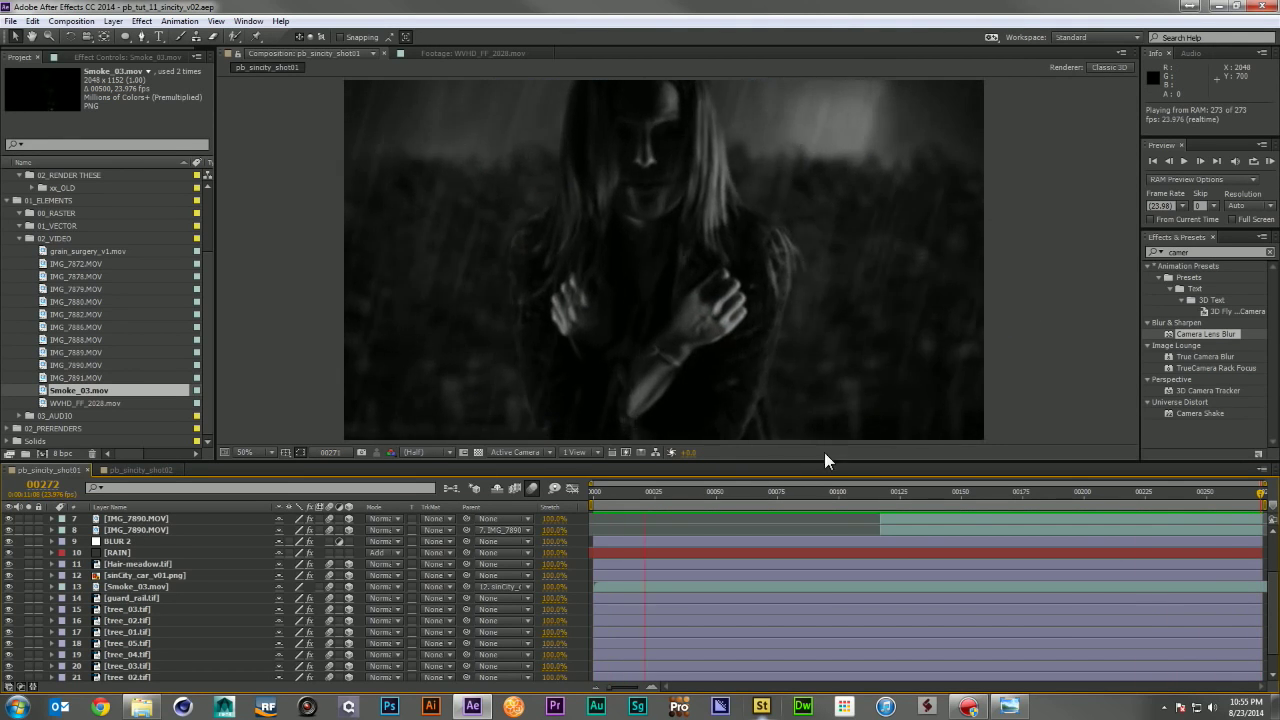
click(1133, 490)
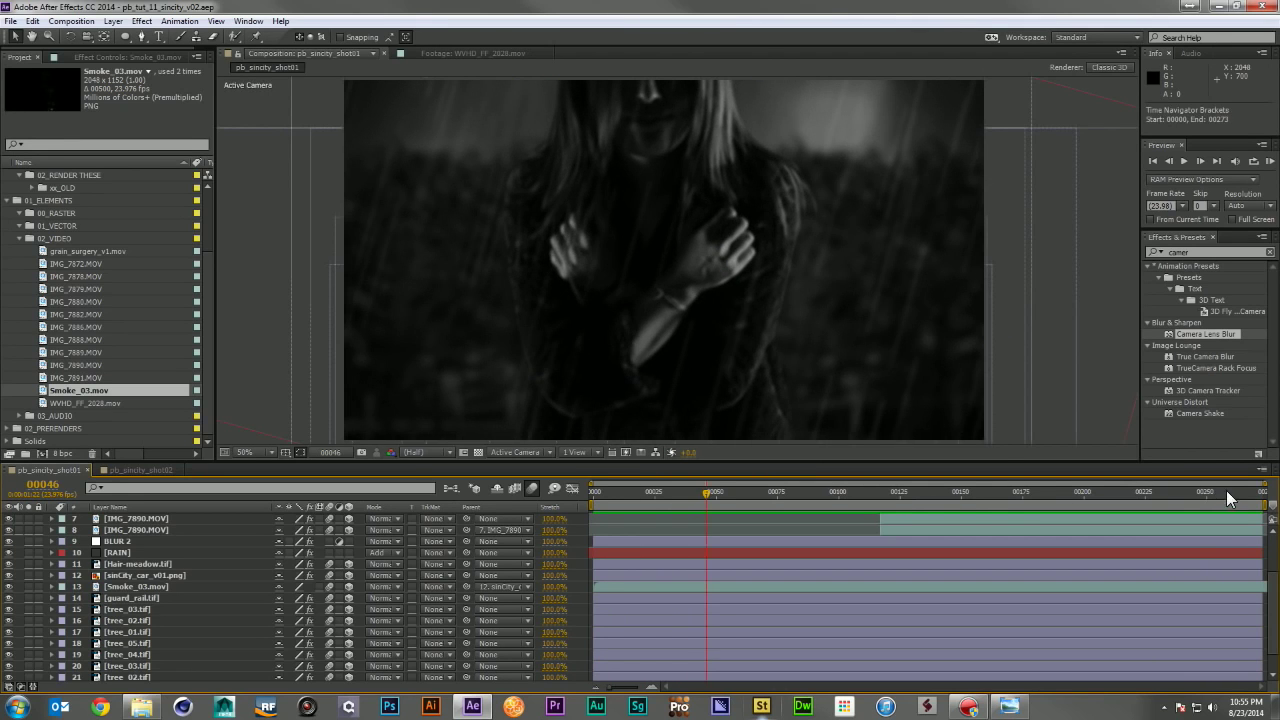
Step: At the last frame, tighten the VIN layer's elliptical mask by pulling both sides inward and raising its lower edge
click(1260, 491)
scroll(140, 600, up, 3)
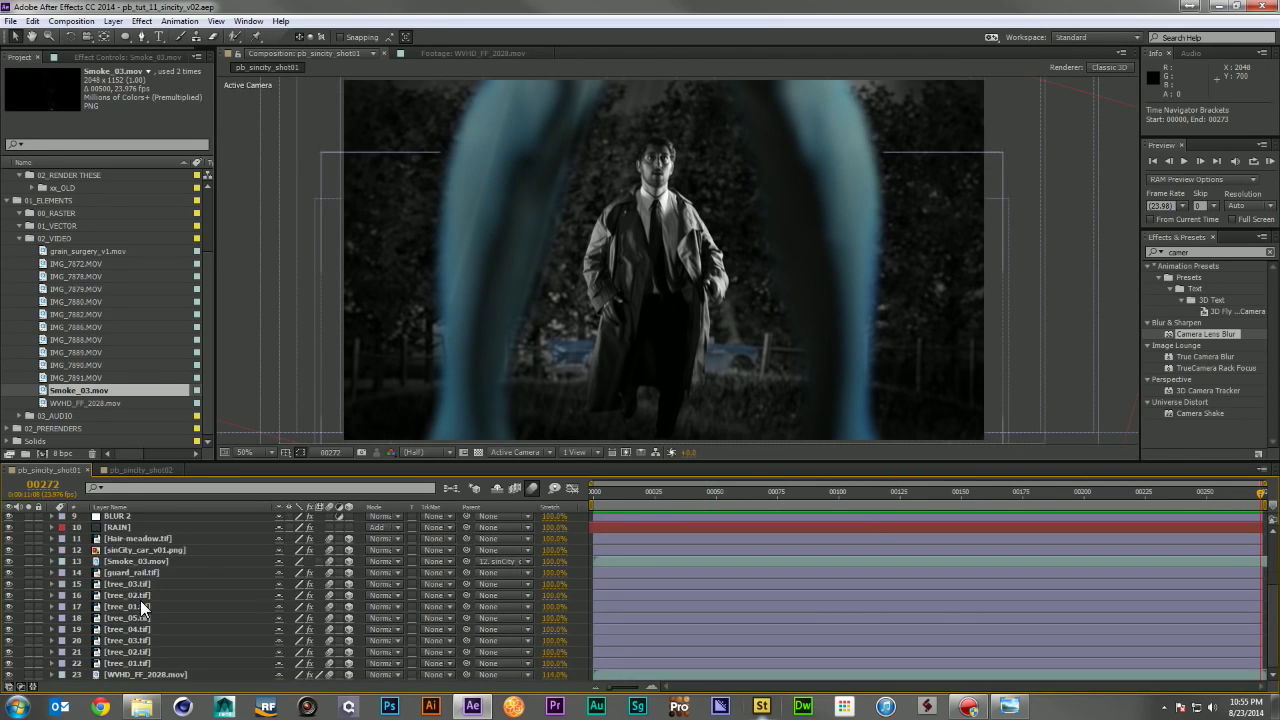
click(118, 552)
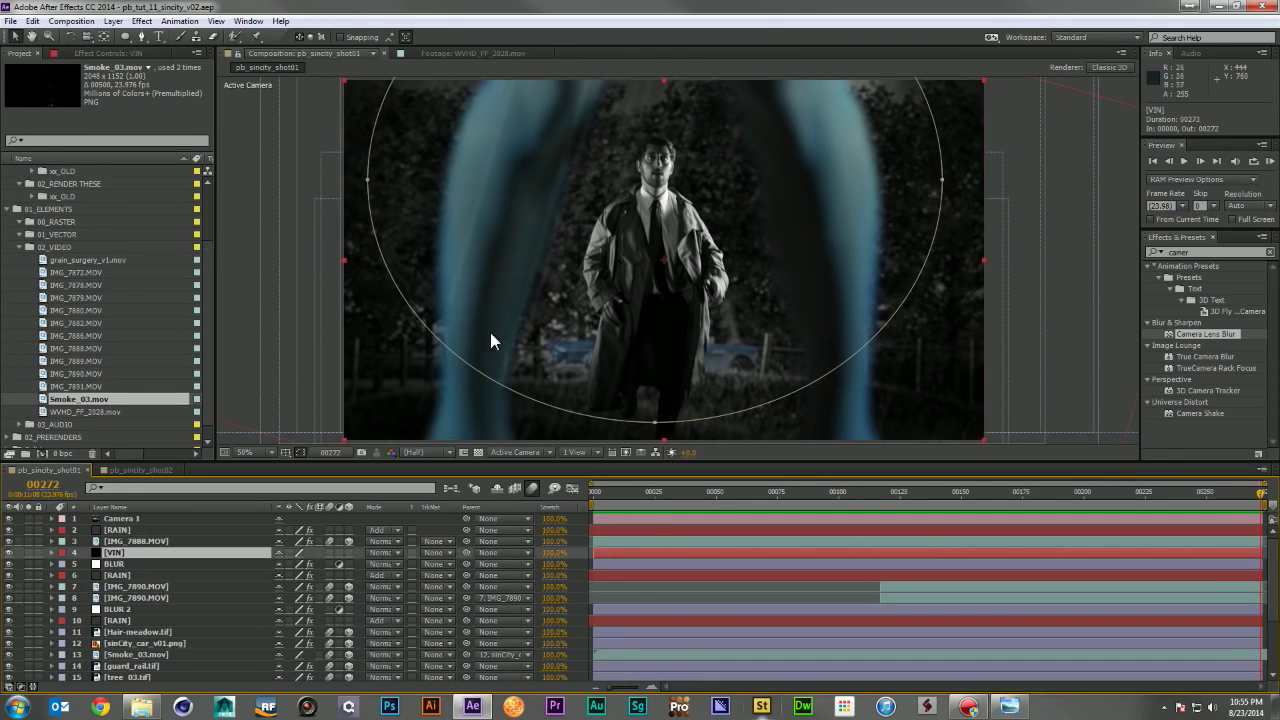
drag(367, 185, 415, 185)
drag(941, 181, 900, 183)
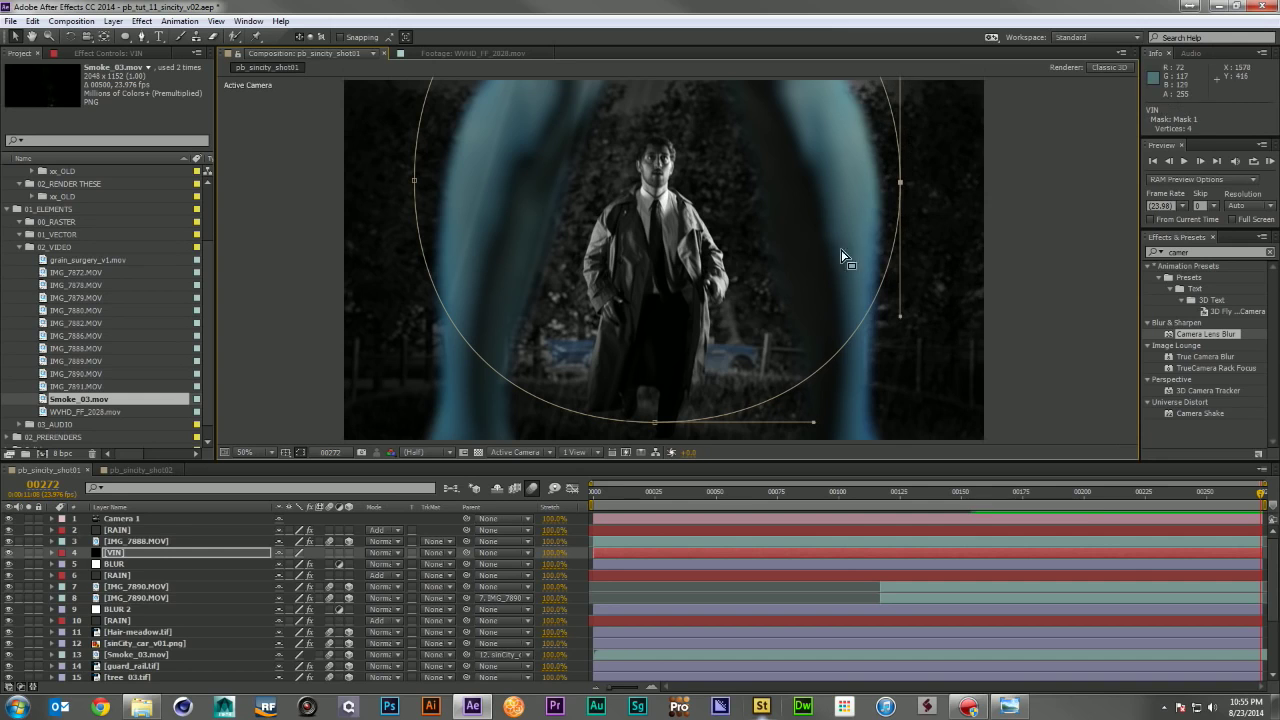
click(656, 418)
drag(657, 410, 654, 391)
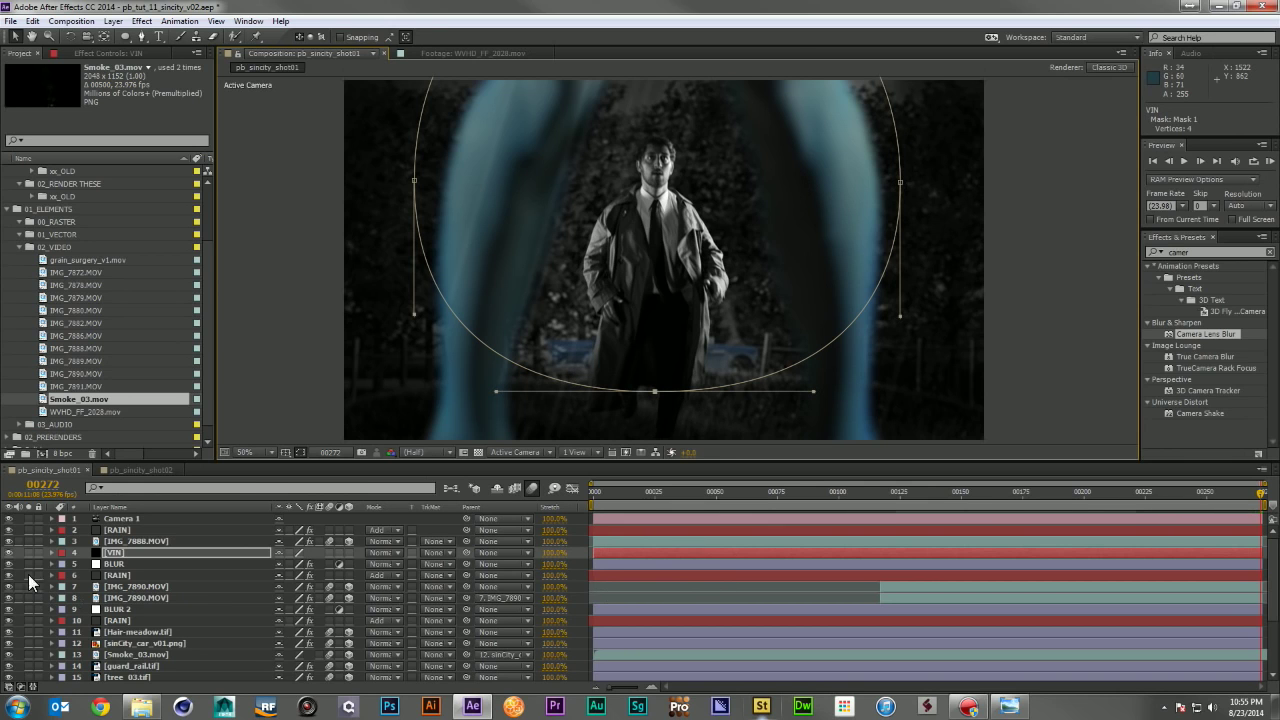
key(F2)
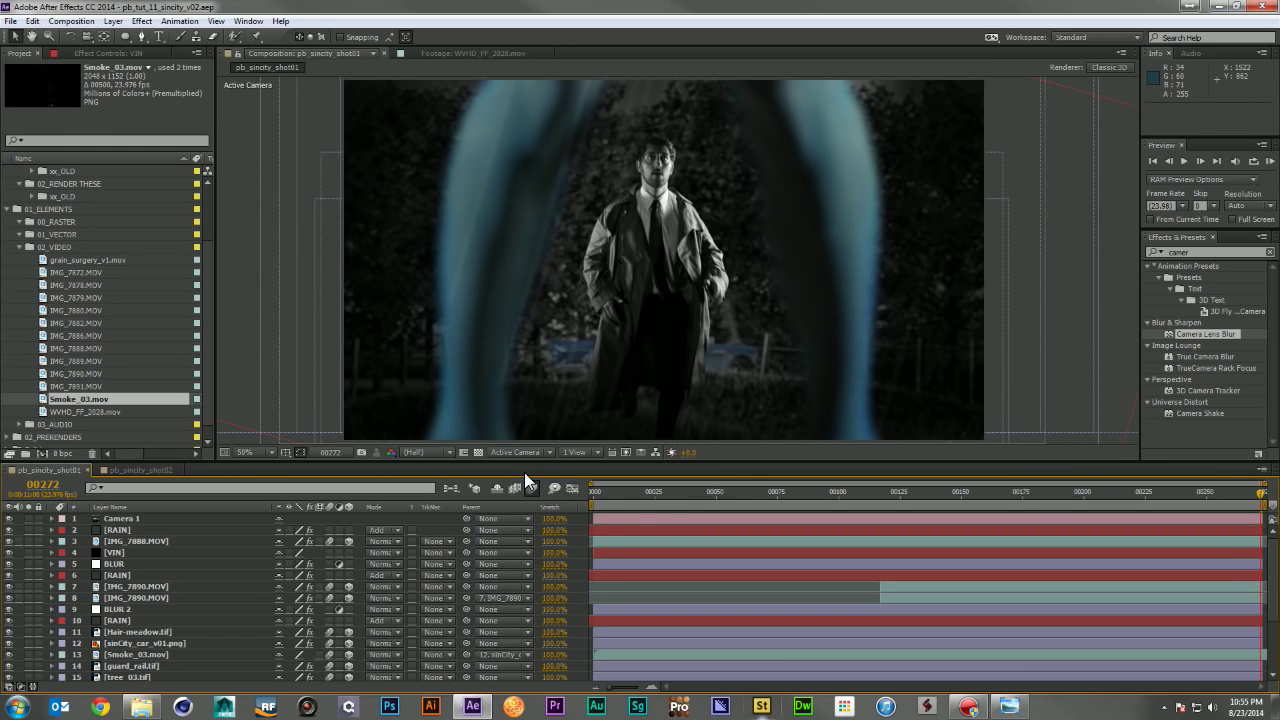
Step: Open the pb_sincity_shot02 composition and scrub through the green-screen clip IMG_7880.MOV to its end
click(112, 466)
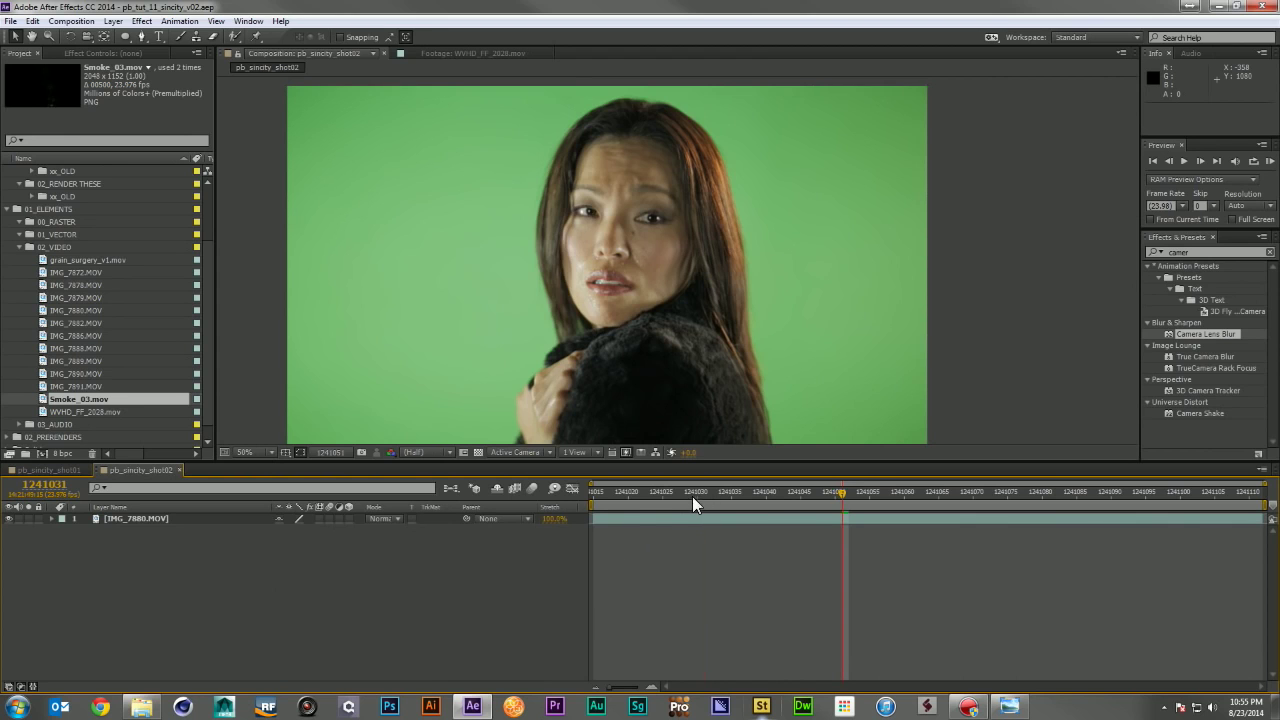
click(628, 493)
drag(610, 498, 1260, 518)
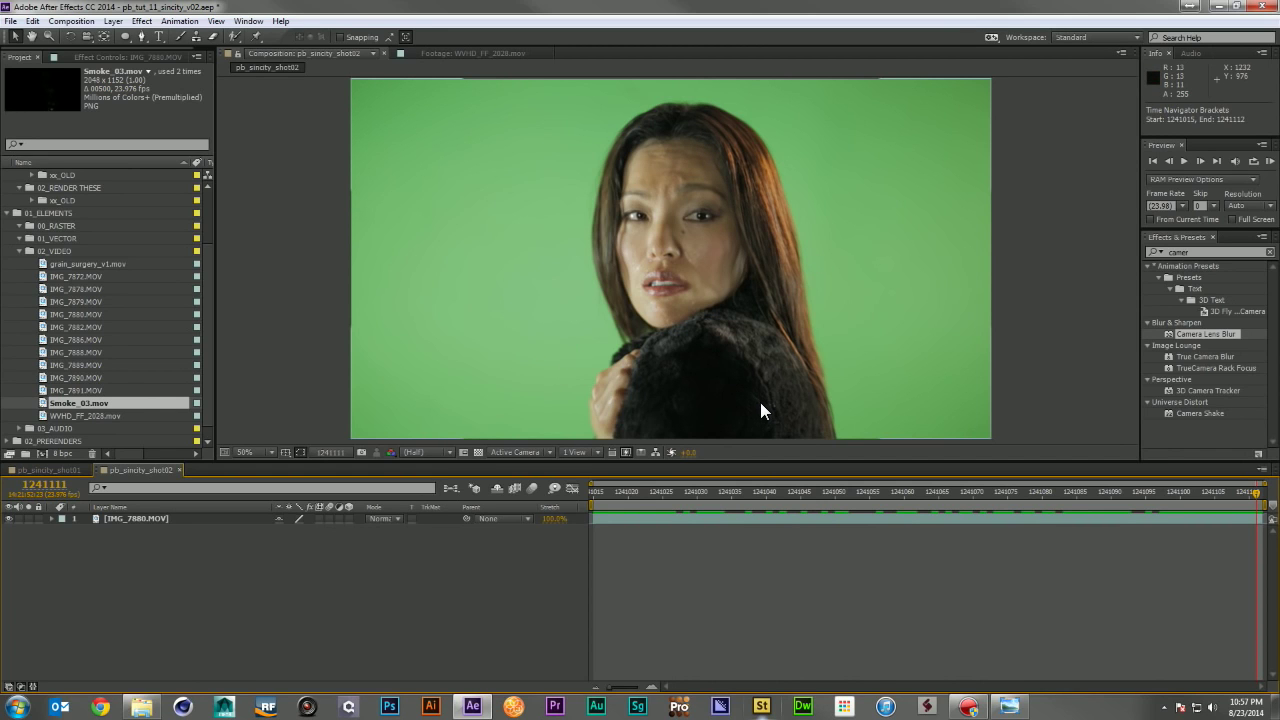
click(636, 496)
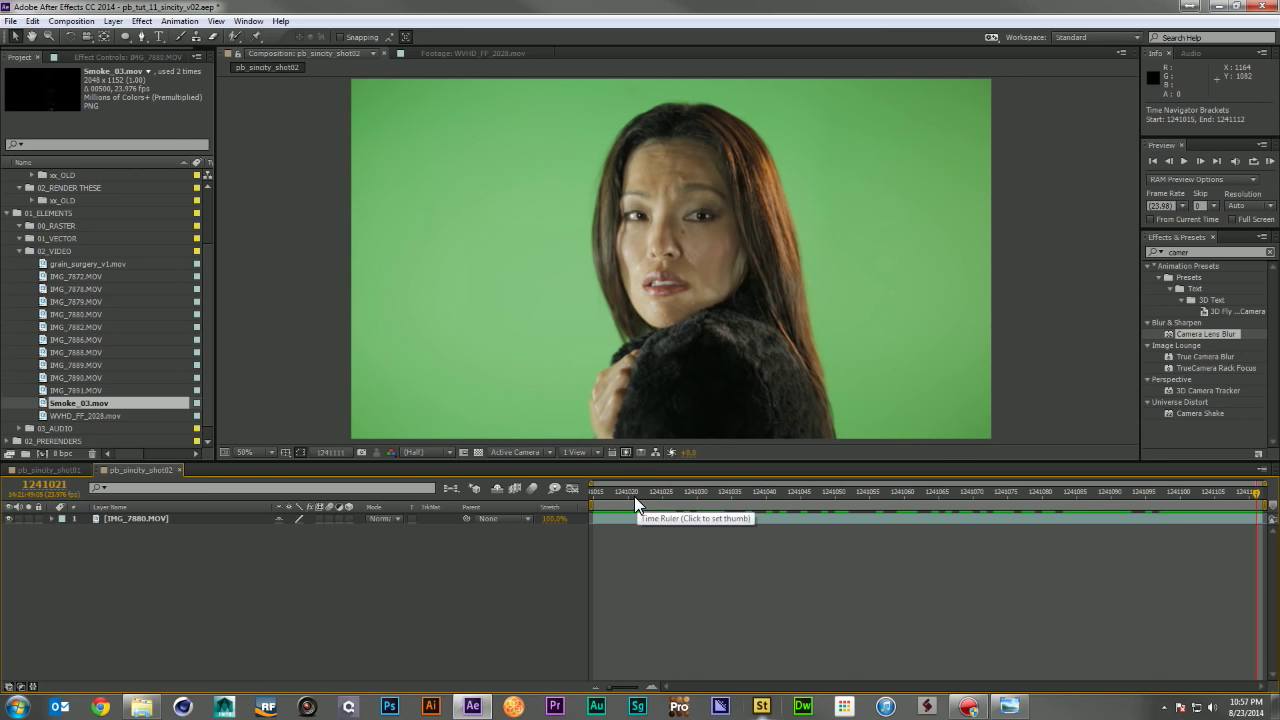
drag(634, 496, 1256, 496)
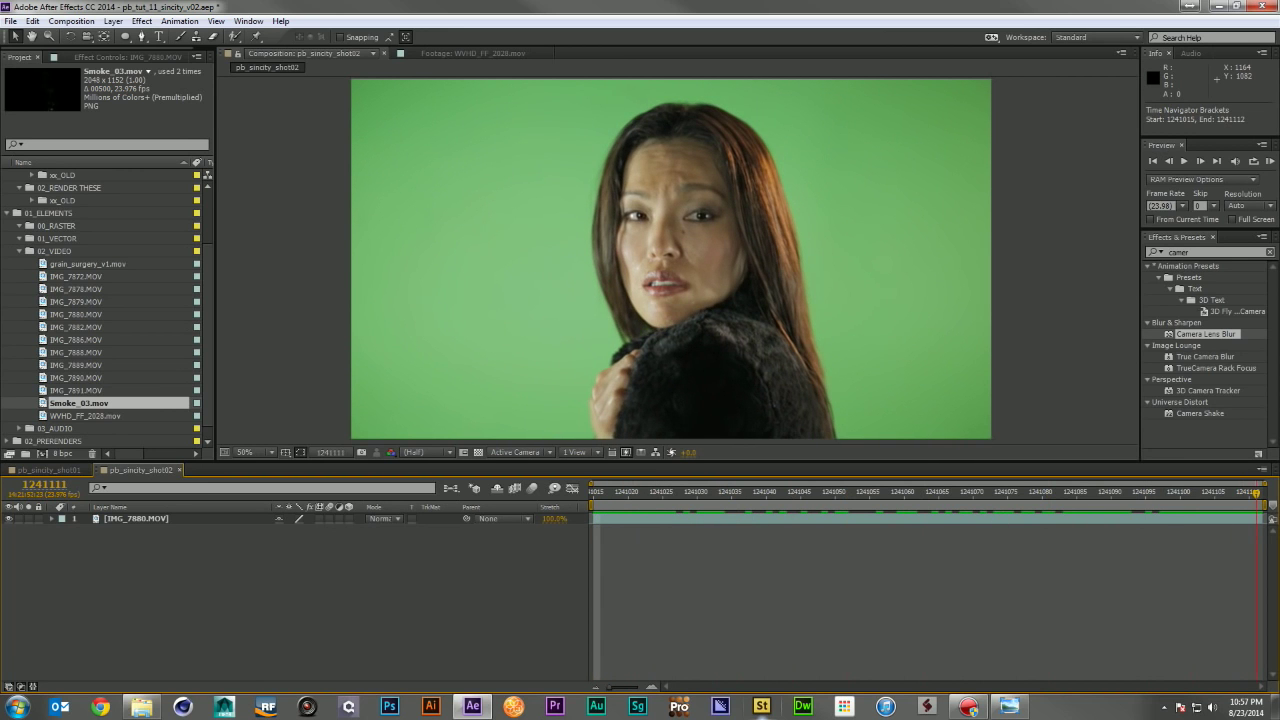
Step: Apply the Neat Video Reduce Noise effect to IMG_7880.MOV and generate its noise profile automatically
click(1216, 250)
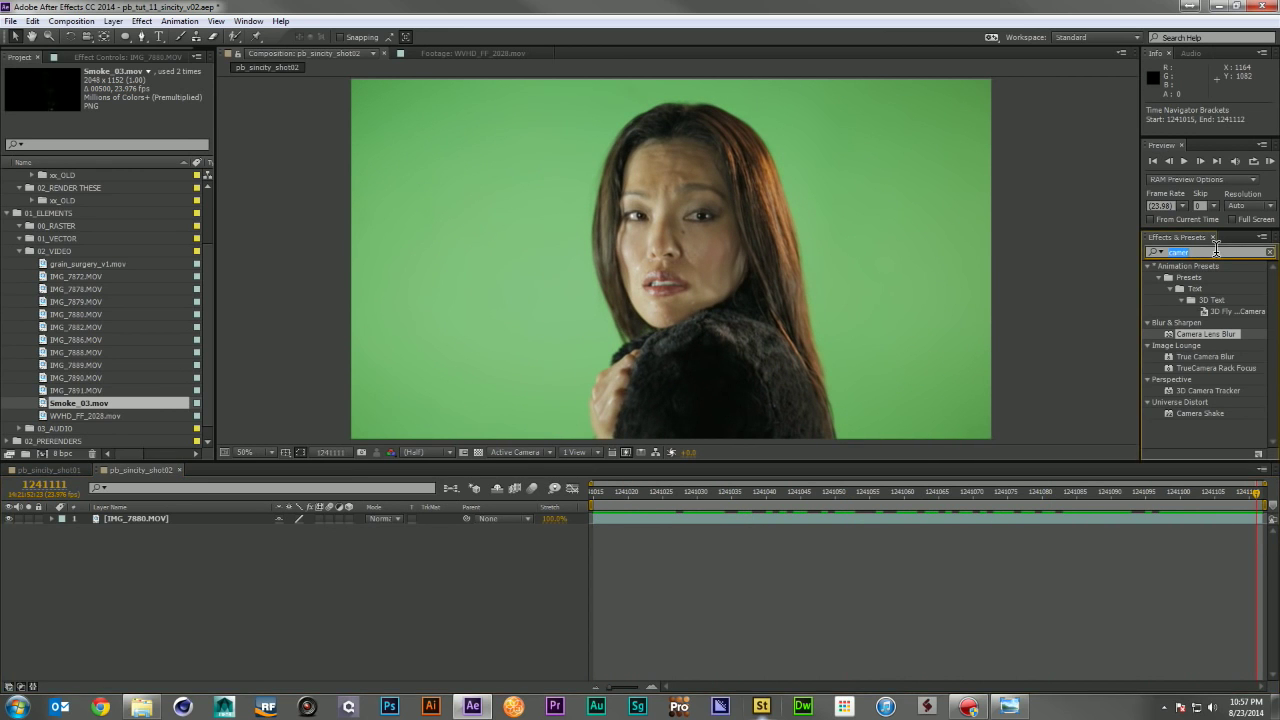
text(reduce)
drag(1190, 344, 735, 518)
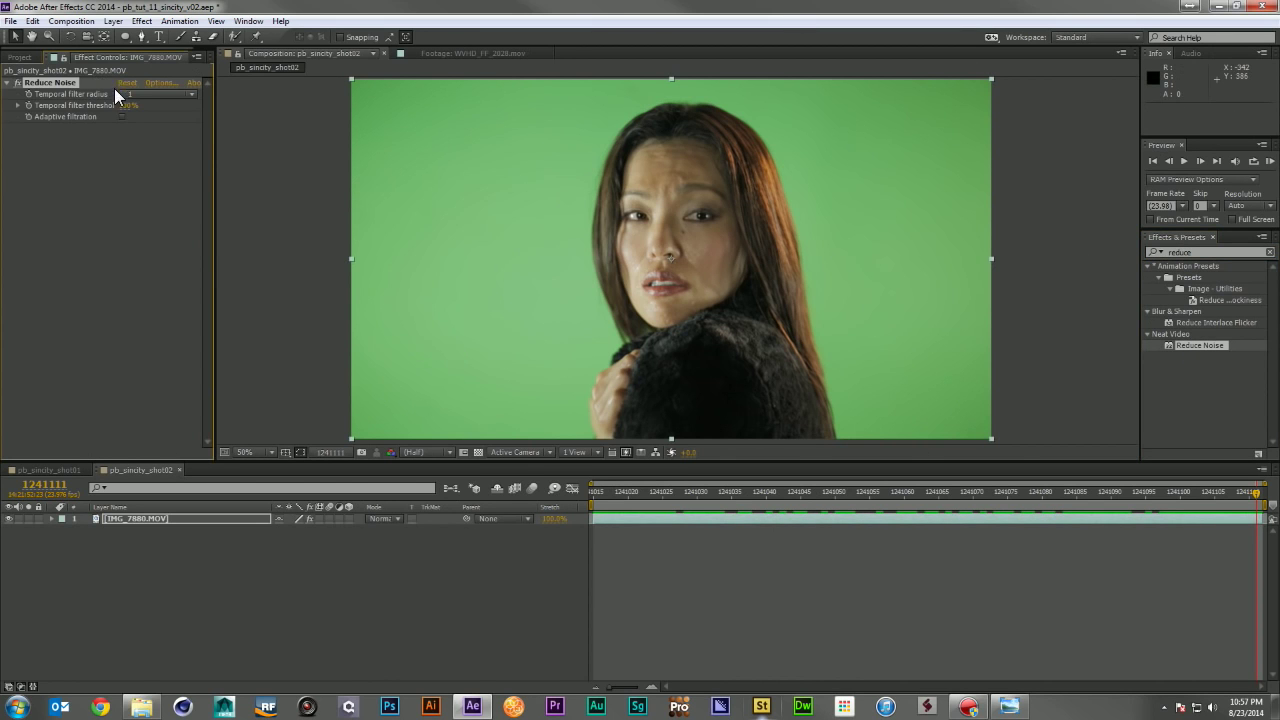
click(155, 83)
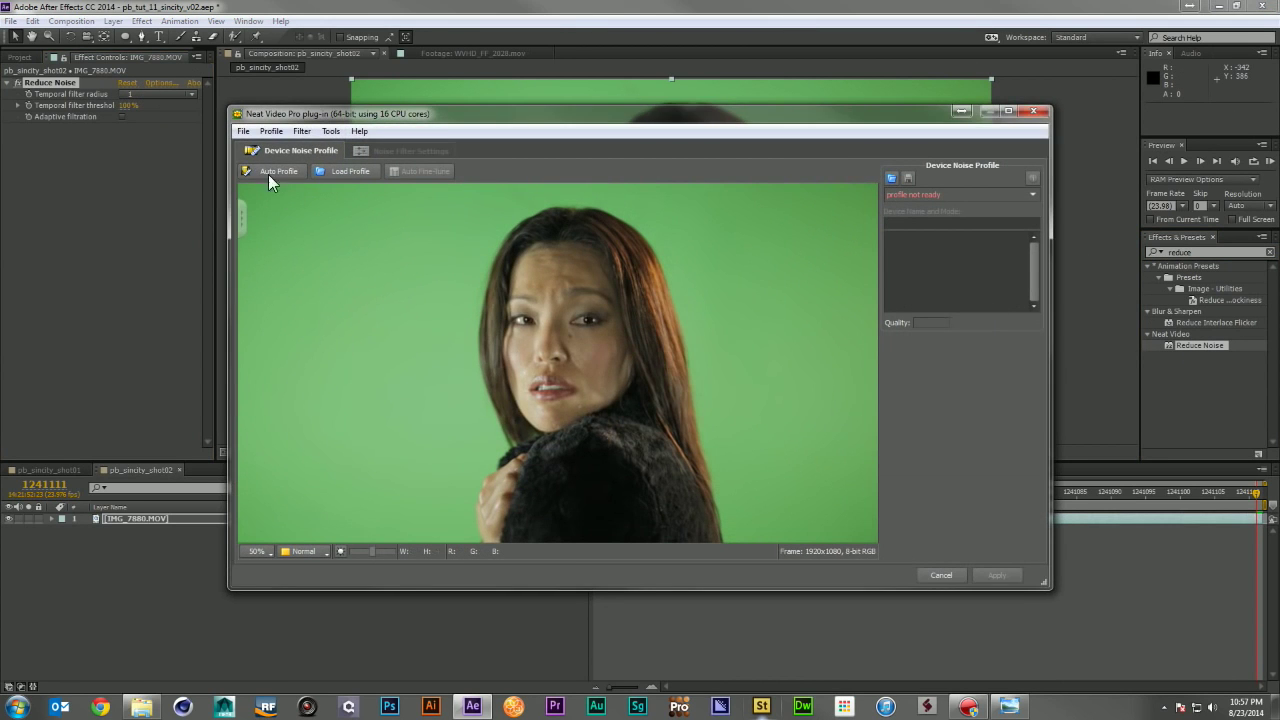
click(268, 172)
click(717, 403)
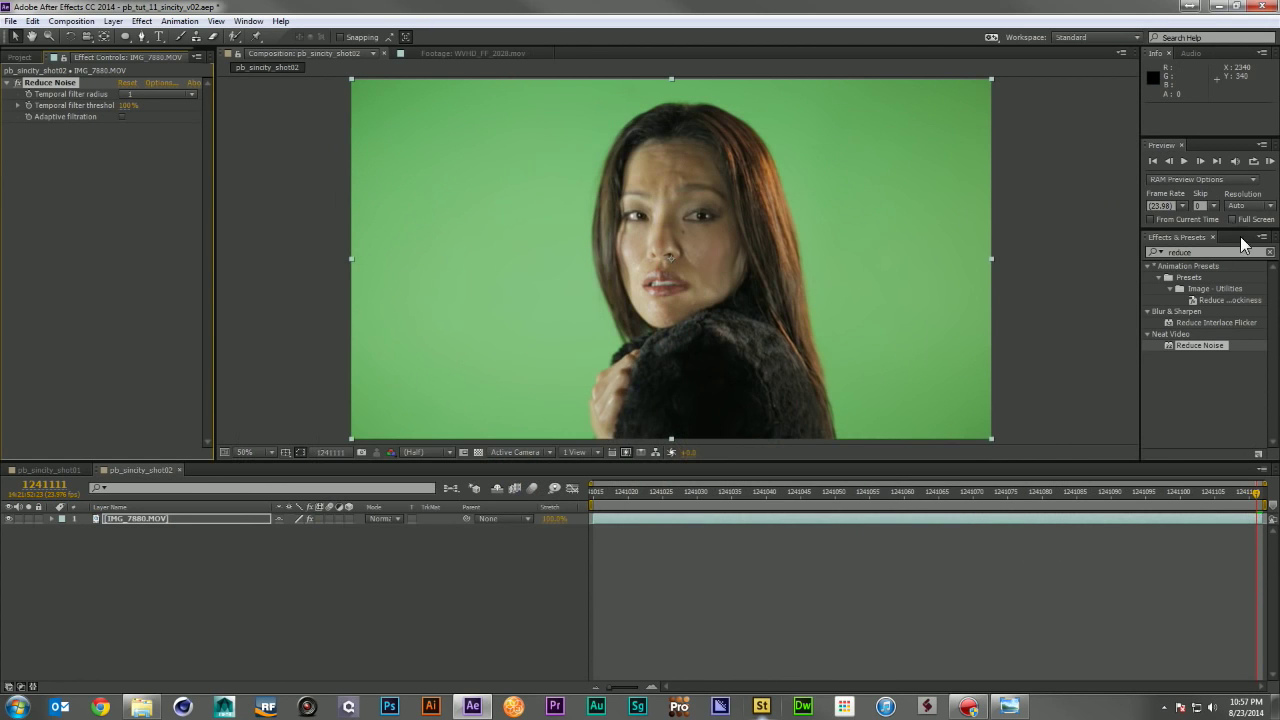
Step: Add Primatte Keyer after Reduce Noise on IMG_7880.MOV and sample the green backdrop as the background colour
double_click(1212, 251)
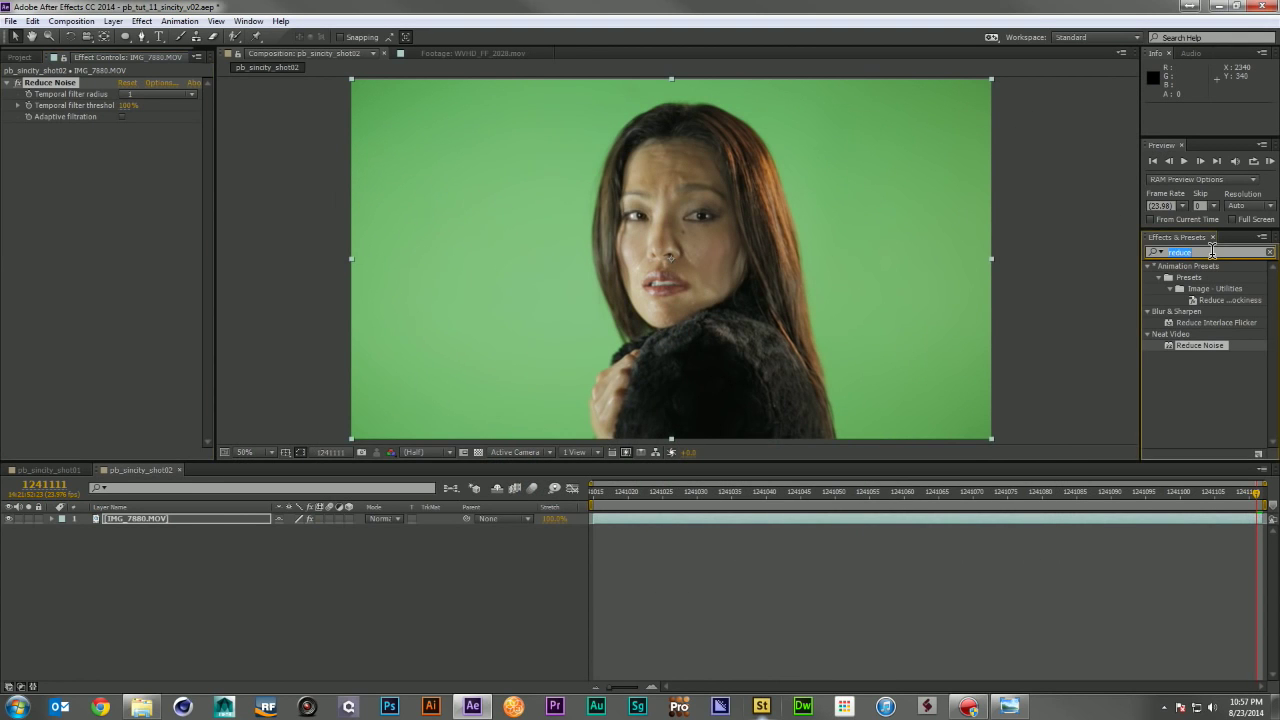
text(prim)
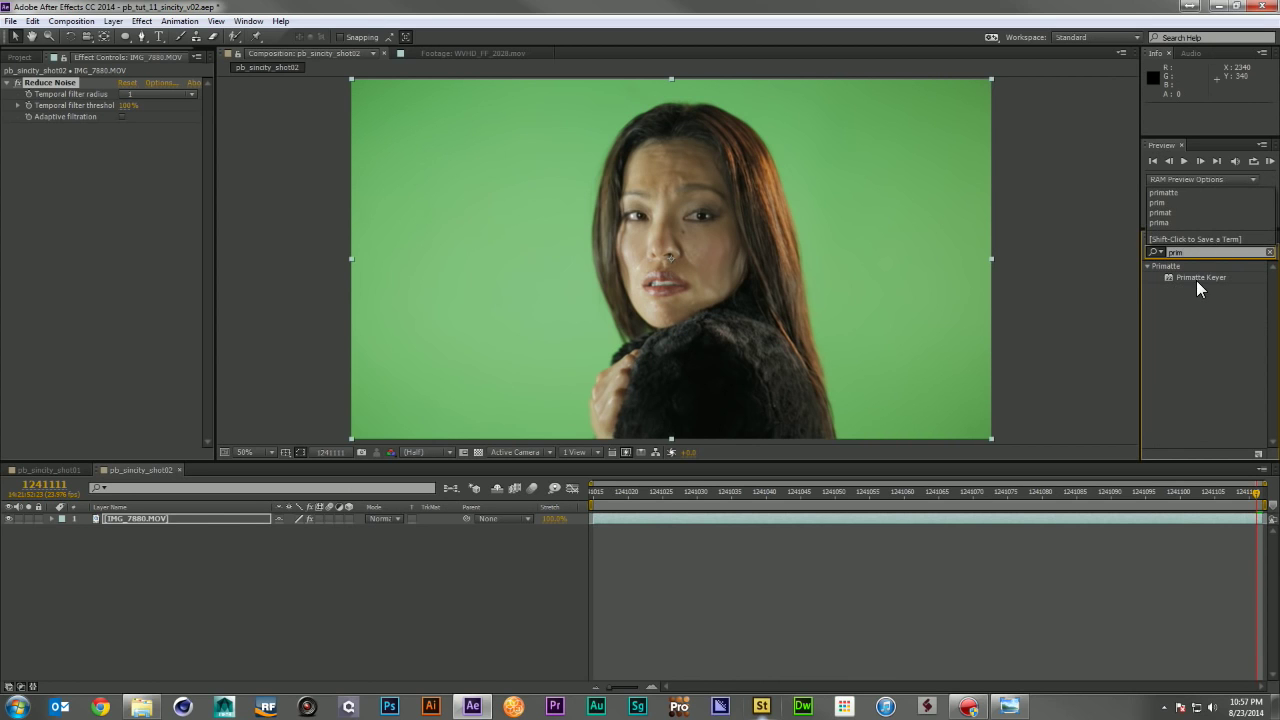
click(1196, 280)
drag(1212, 280, 110, 206)
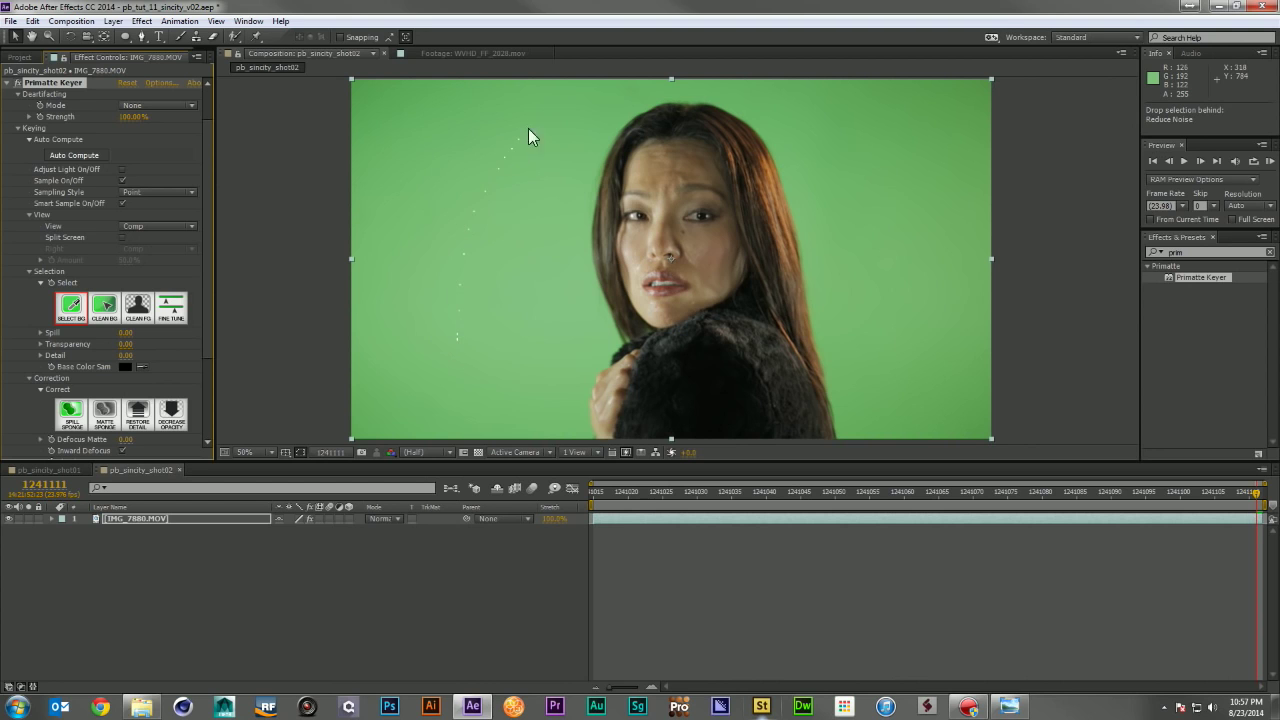
click(918, 406)
Step: Switch Primatte Keyer to the Matte view and clean the remaining grey noise from the background on both sides of the woman
click(154, 228)
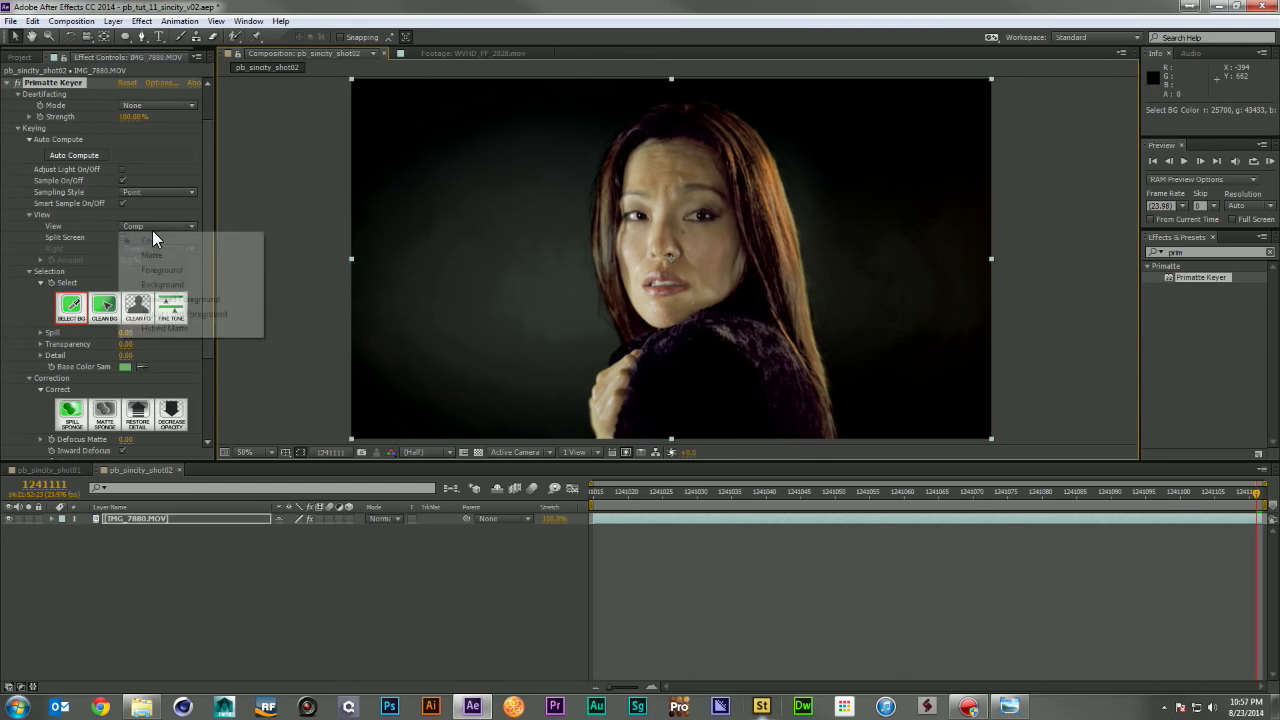
click(160, 254)
click(108, 308)
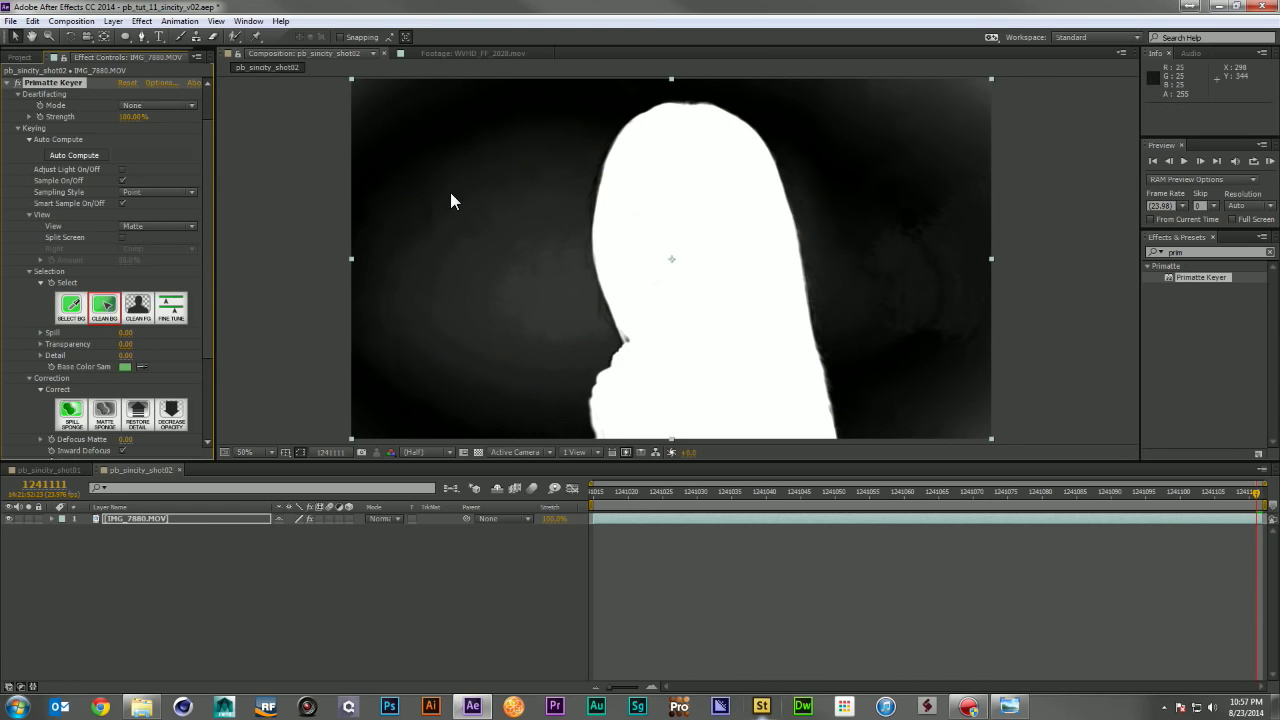
drag(505, 230, 509, 320)
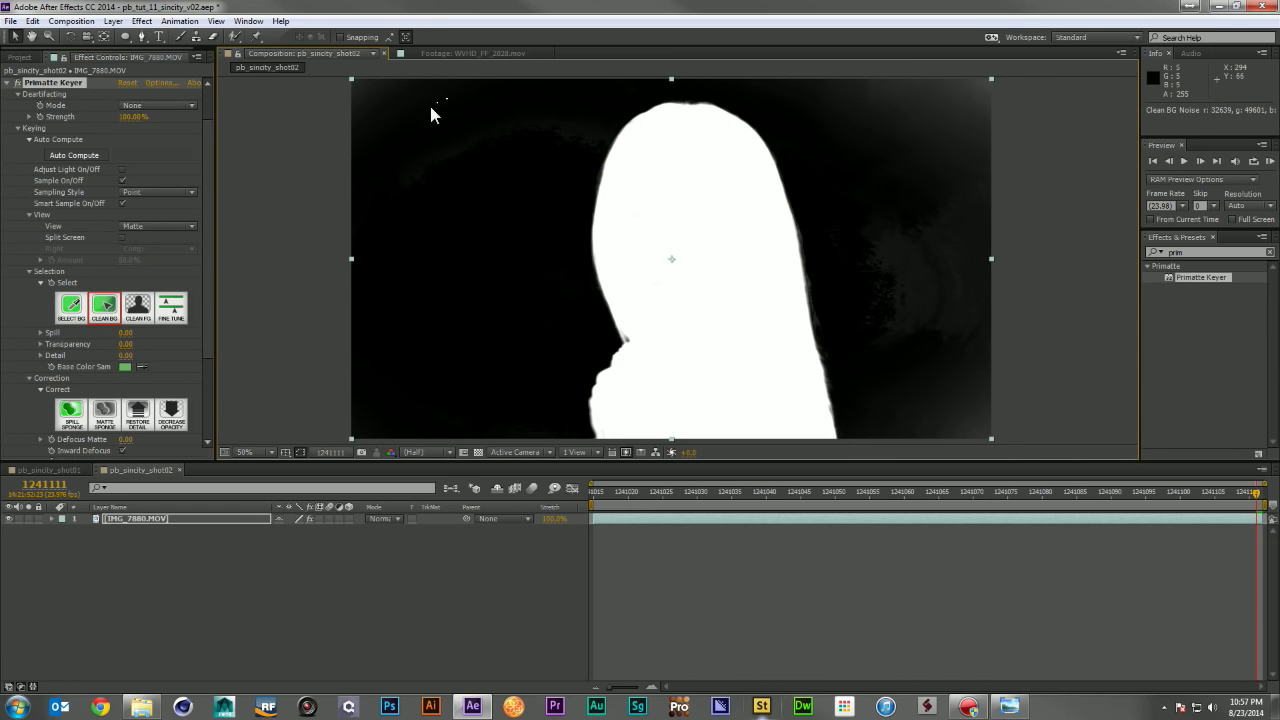
drag(365, 95, 367, 107)
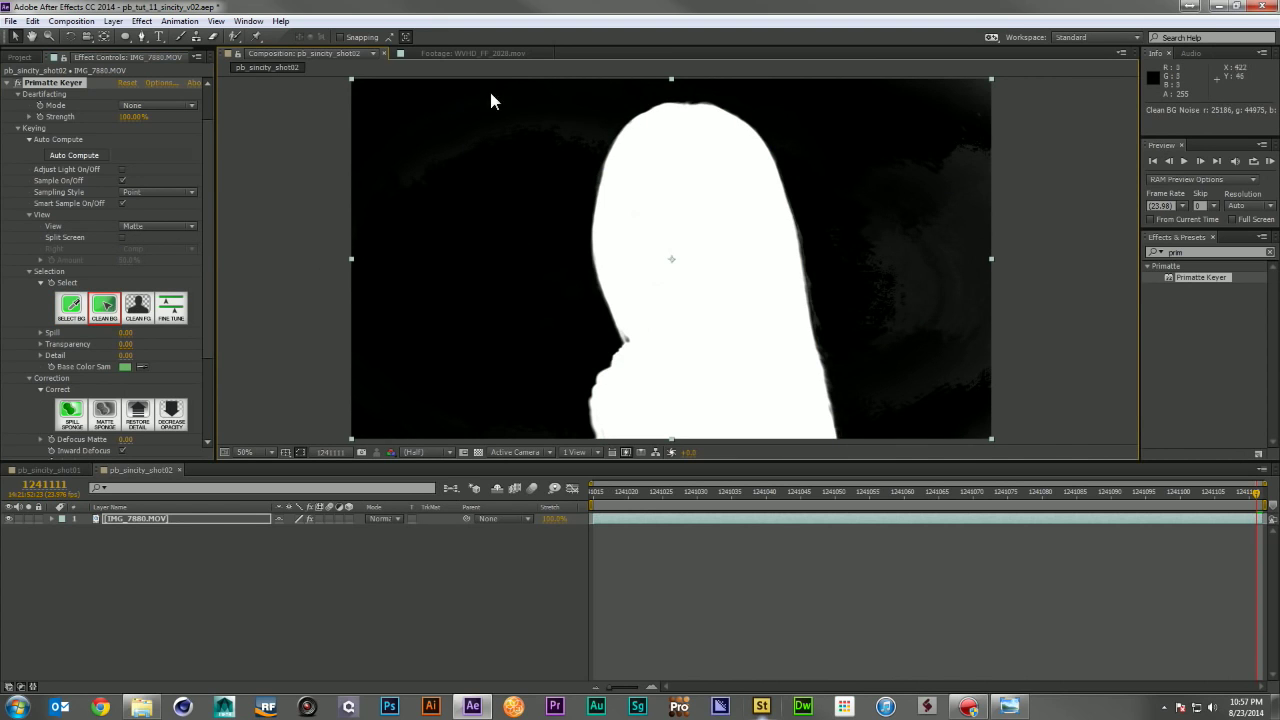
drag(916, 397, 939, 382)
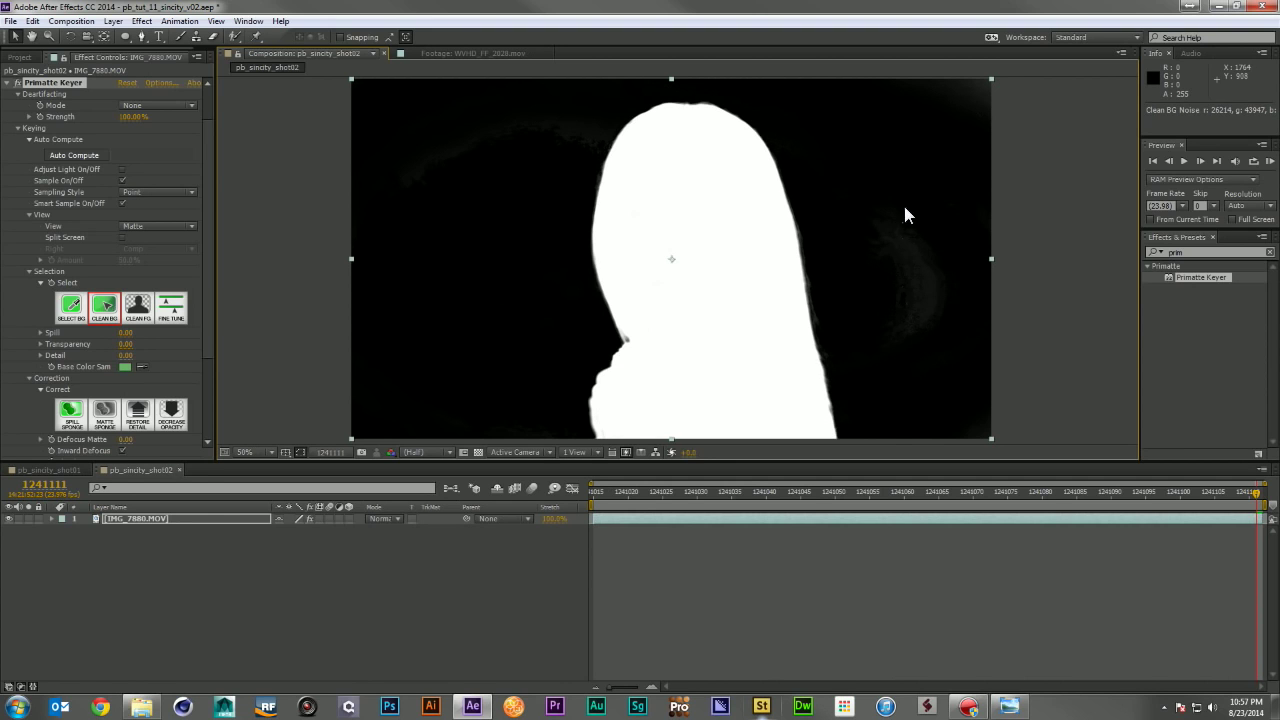
drag(905, 214, 926, 246)
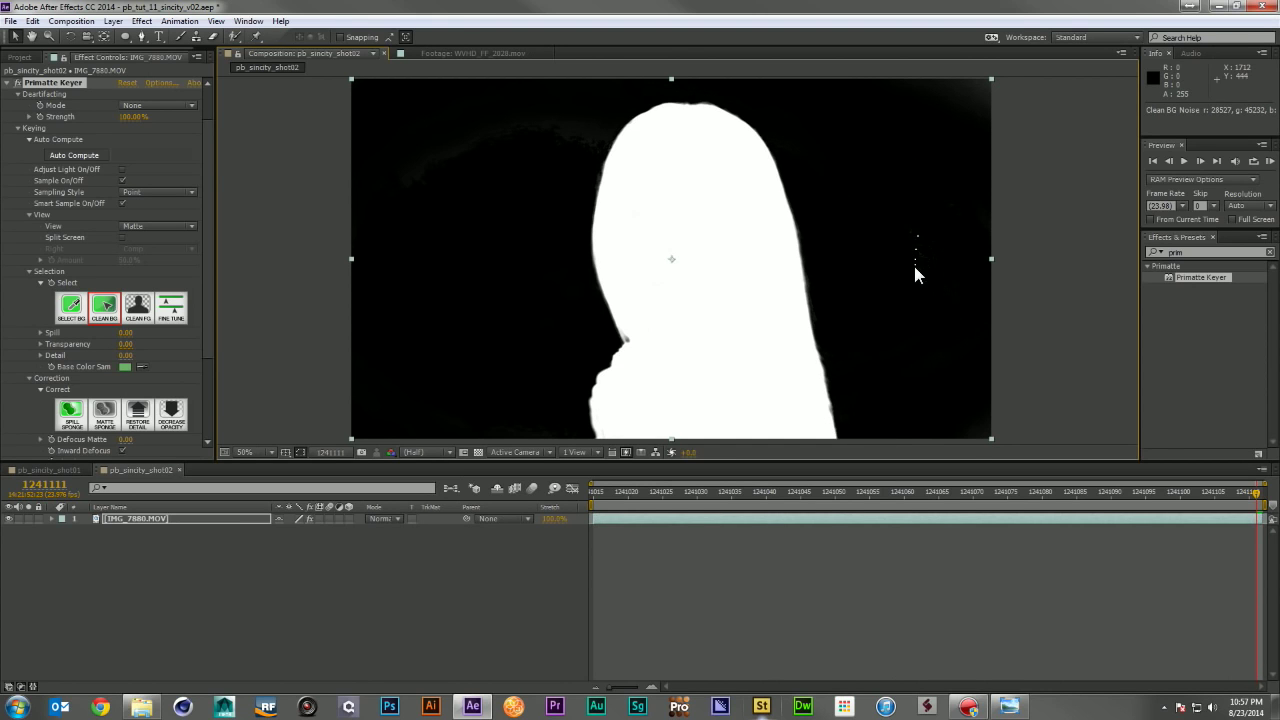
mouse_move(953, 300)
mouse_down()
mouse_move(948, 271)
mouse_move(945, 286)
mouse_up()
drag(943, 268, 945, 307)
Step: Clean the foreground matte inside the woman's silhouette, return Primatte Keyer to the Comp view and collapse its settings
click(138, 307)
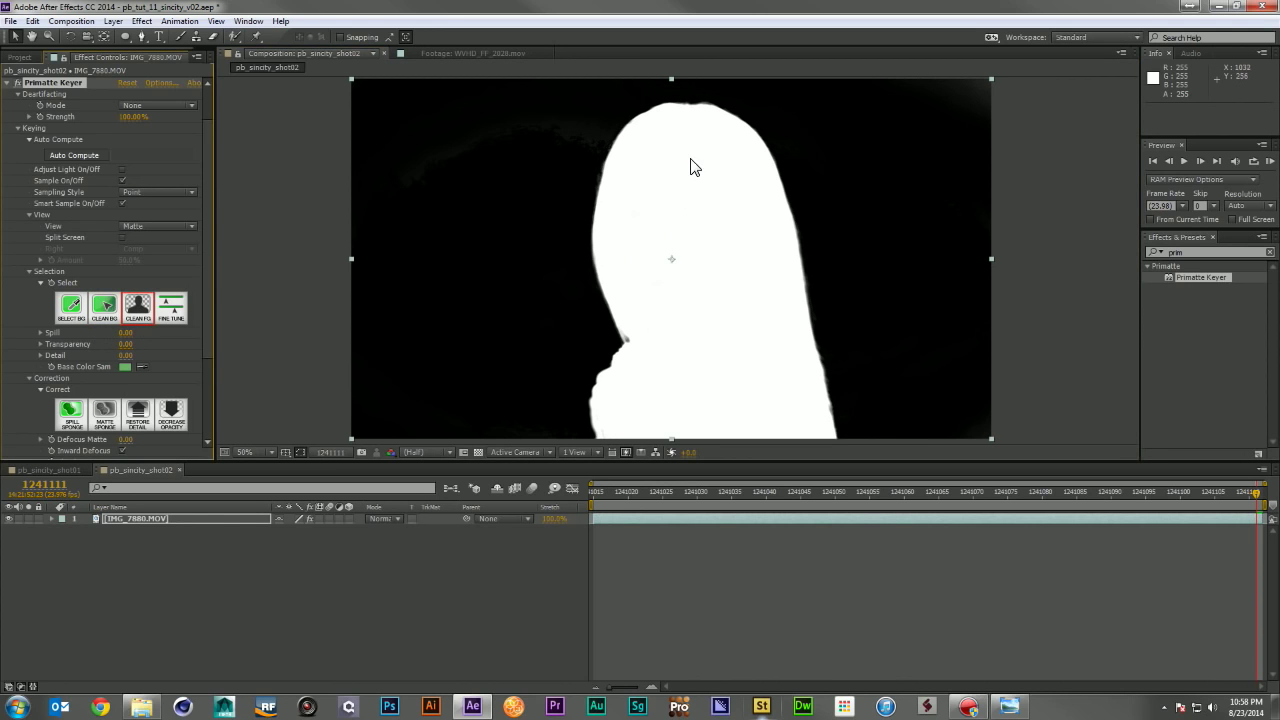
drag(697, 266, 734, 383)
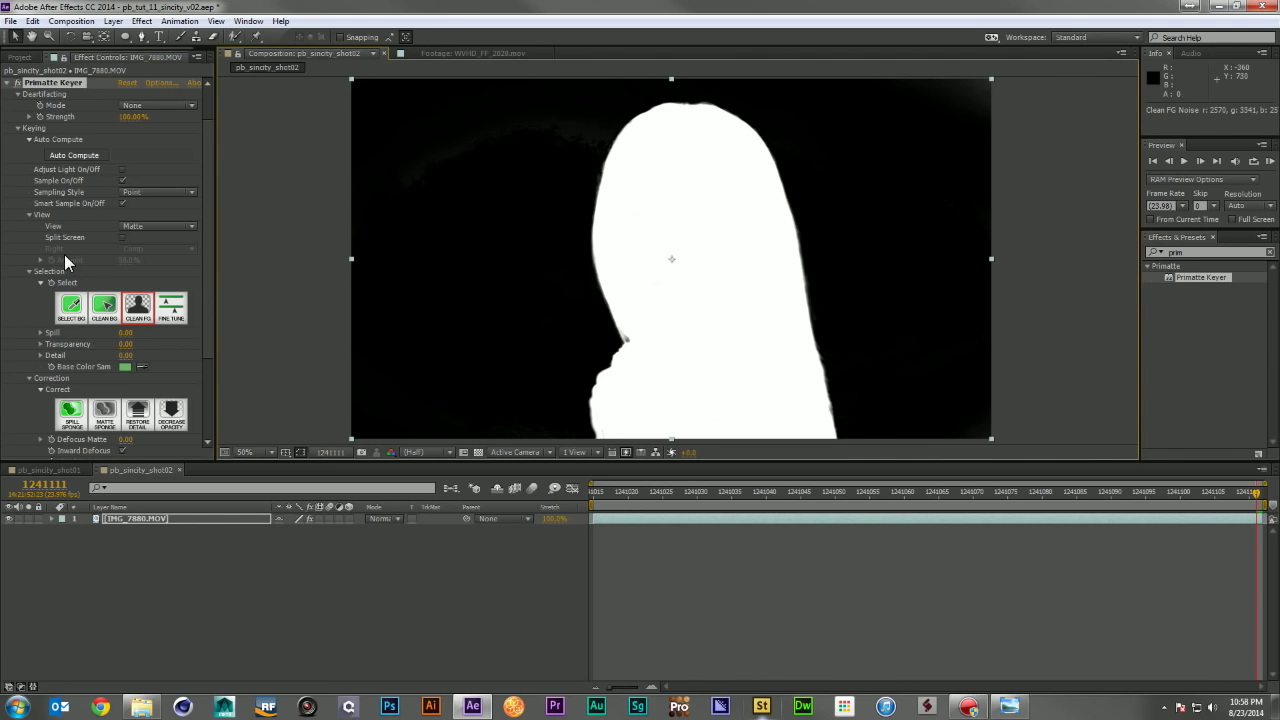
click(152, 228)
click(166, 241)
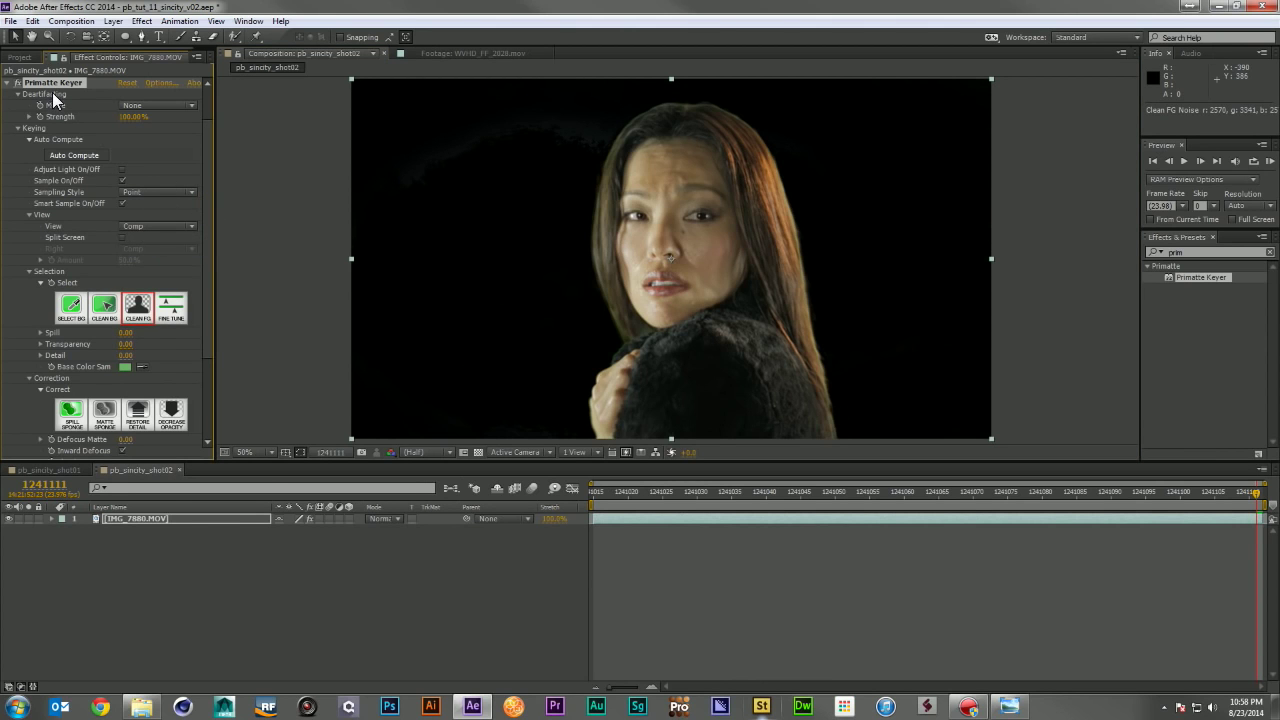
click(8, 83)
Step: Add Advanced Spill Suppressor after Primatte Keyer on IMG_7880.MOV and collapse the settings of the effects
click(1219, 252)
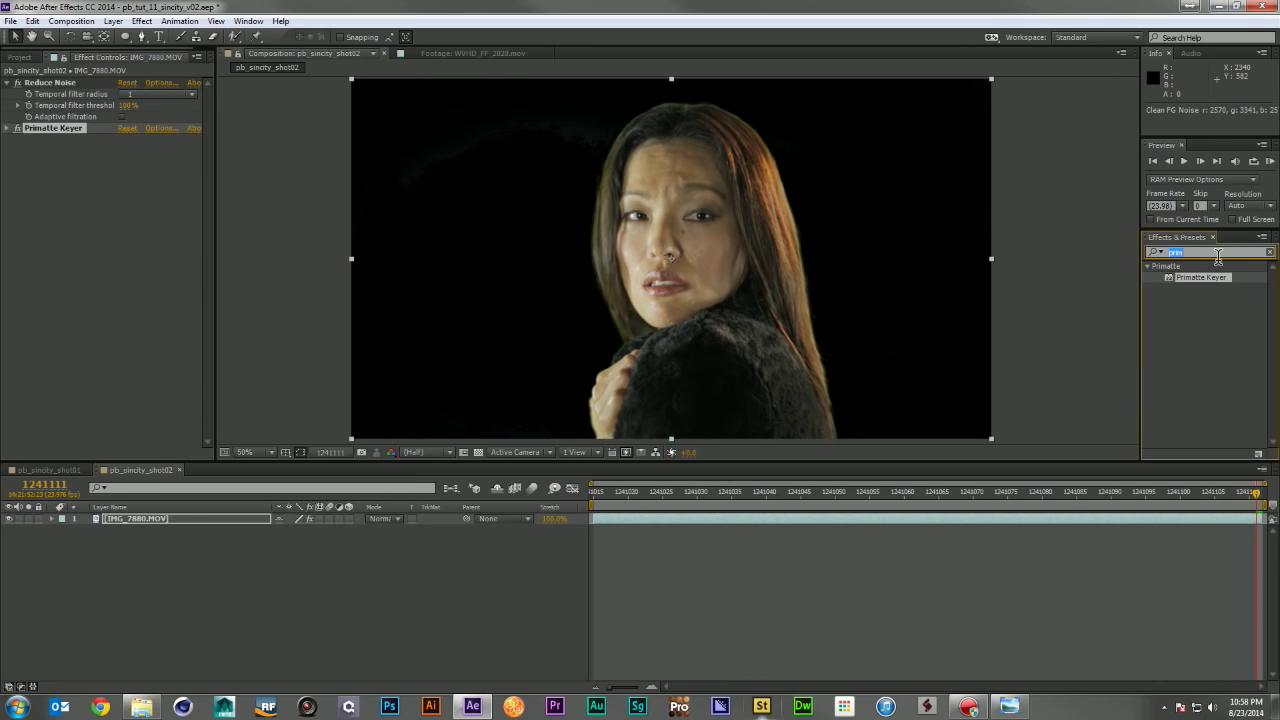
text(adv)
drag(1208, 346, 60, 132)
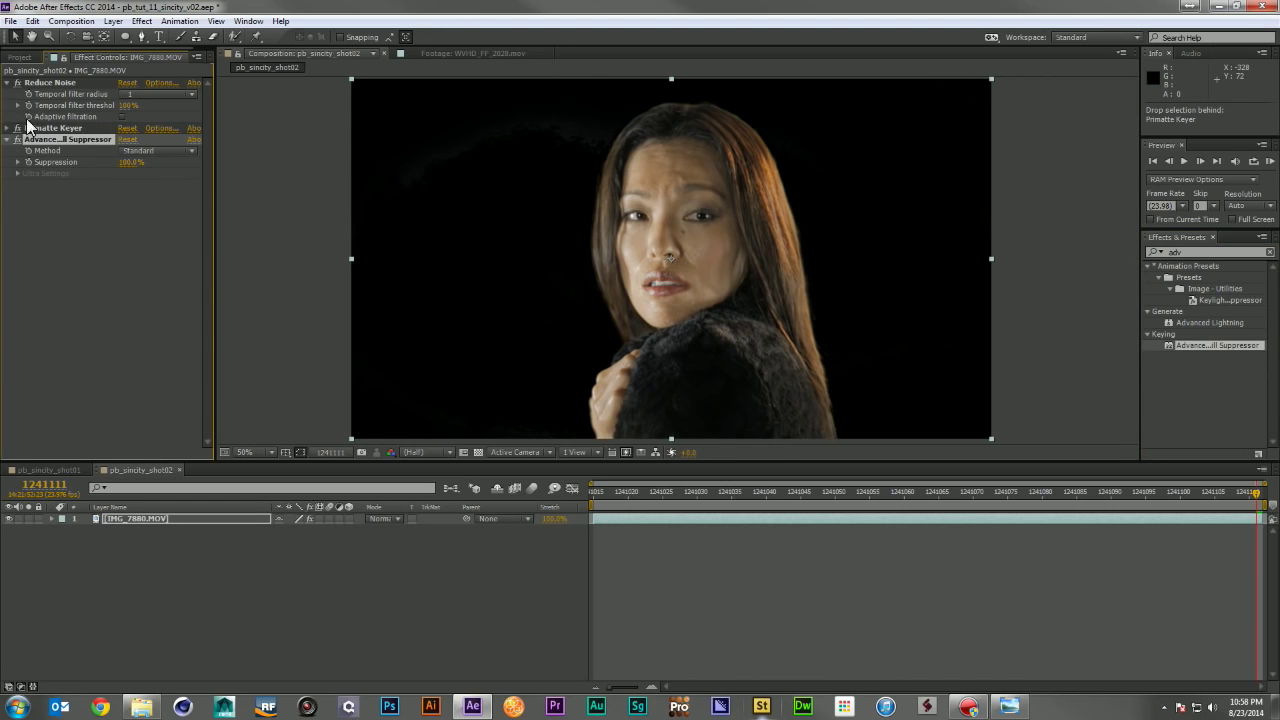
click(8, 83)
click(6, 106)
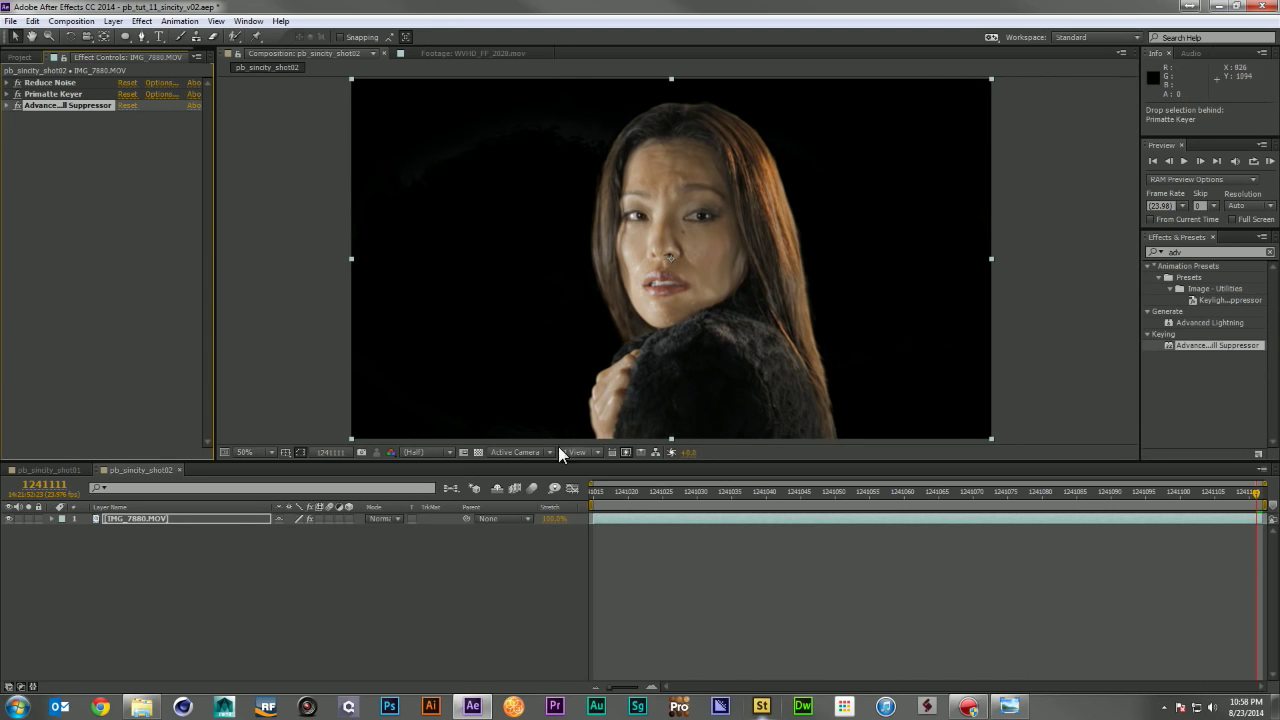
Step: Consult the Sin City comic page in Windows Photo Viewer, move it out of the way and deselect the keyed clip
key(alt+Tab)
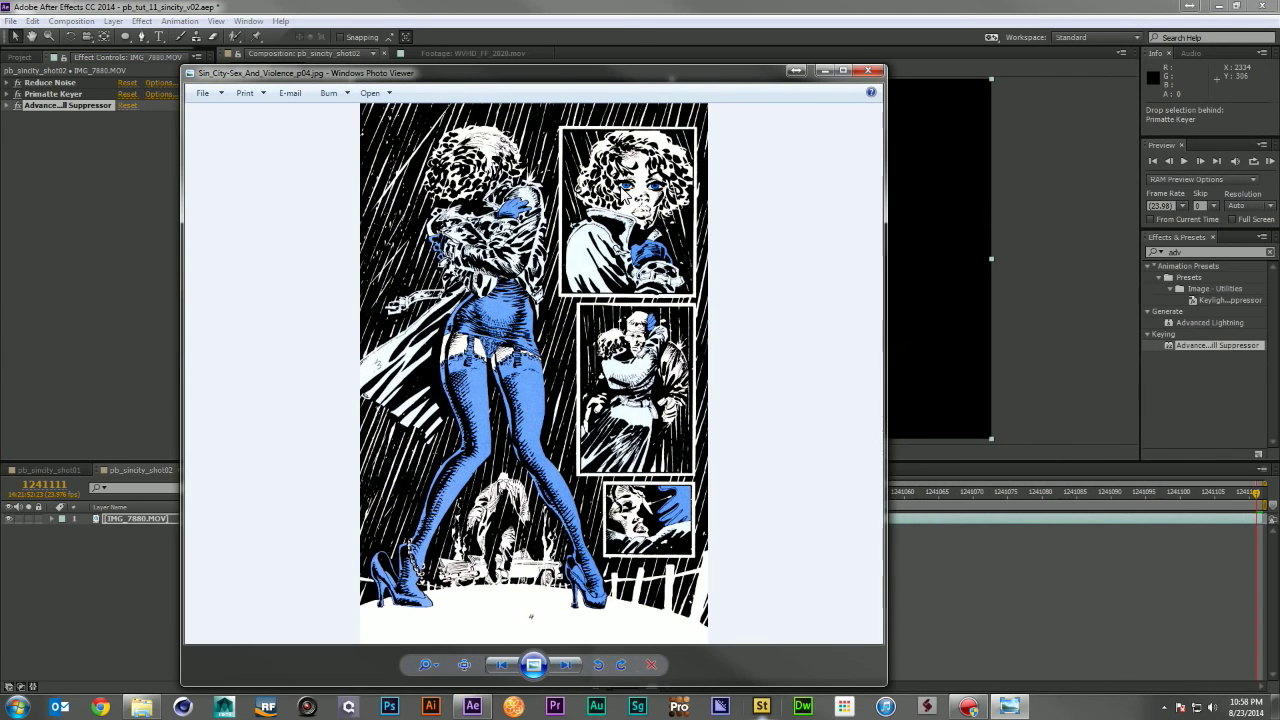
drag(645, 80, 1279, 109)
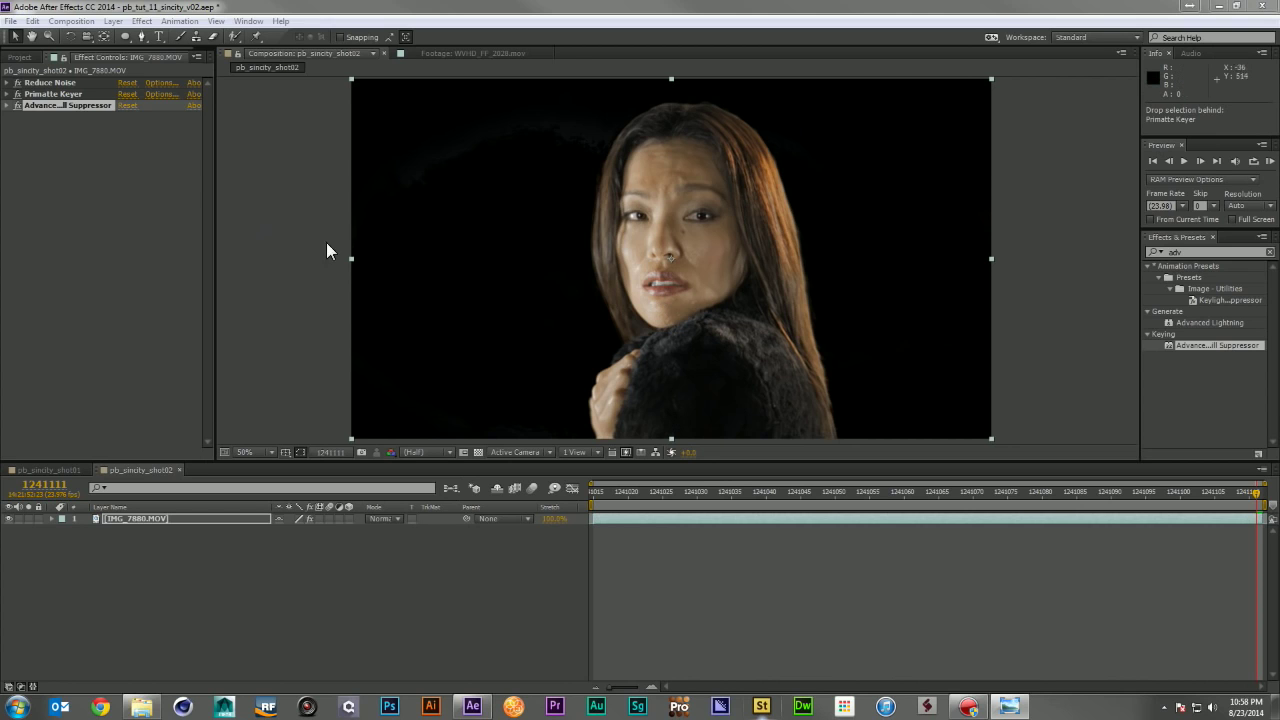
click(115, 152)
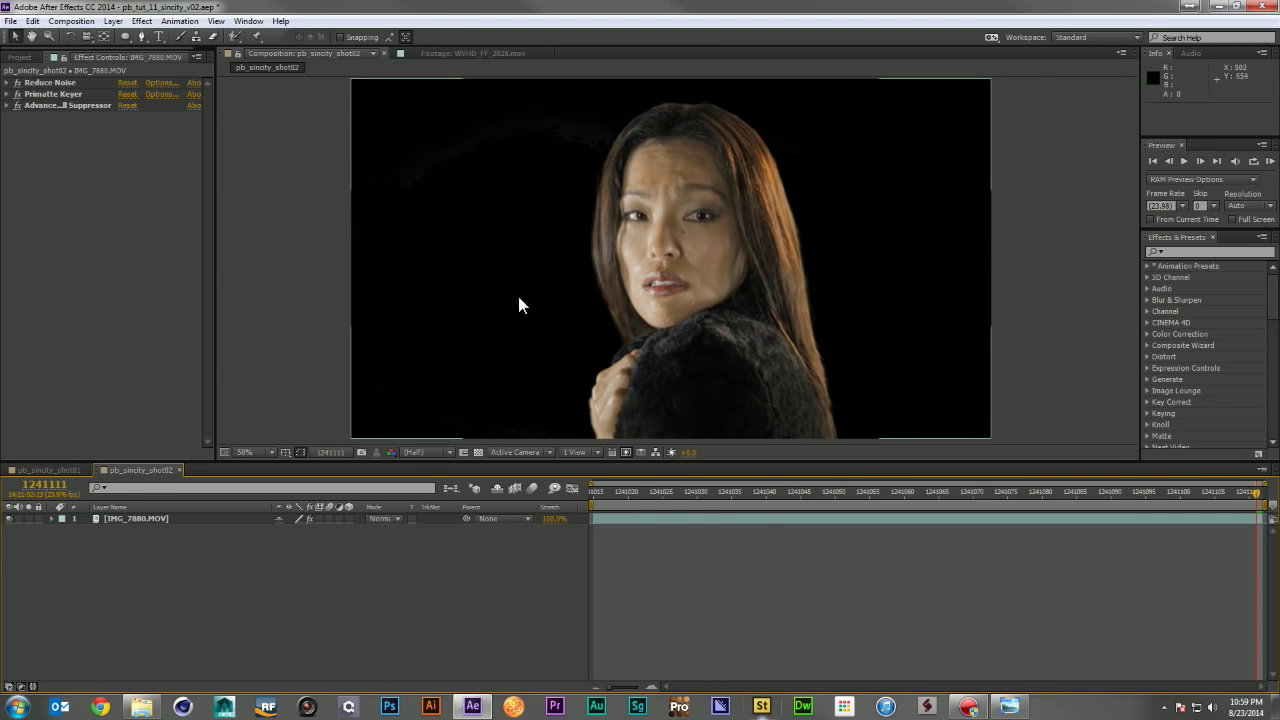
Step: In the pb_sincity_shot01 composition, copy the two uppermost RAIN layers, numbers 2 and 6
click(50, 470)
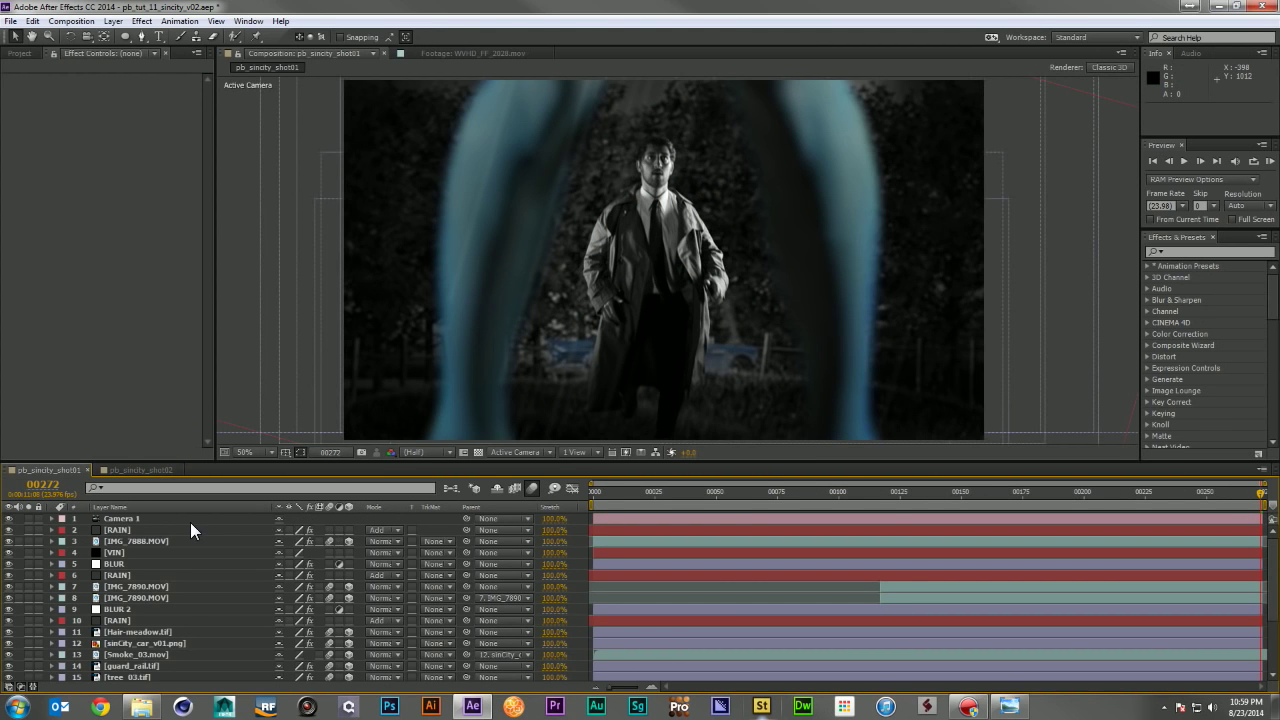
click(137, 519)
click(122, 531)
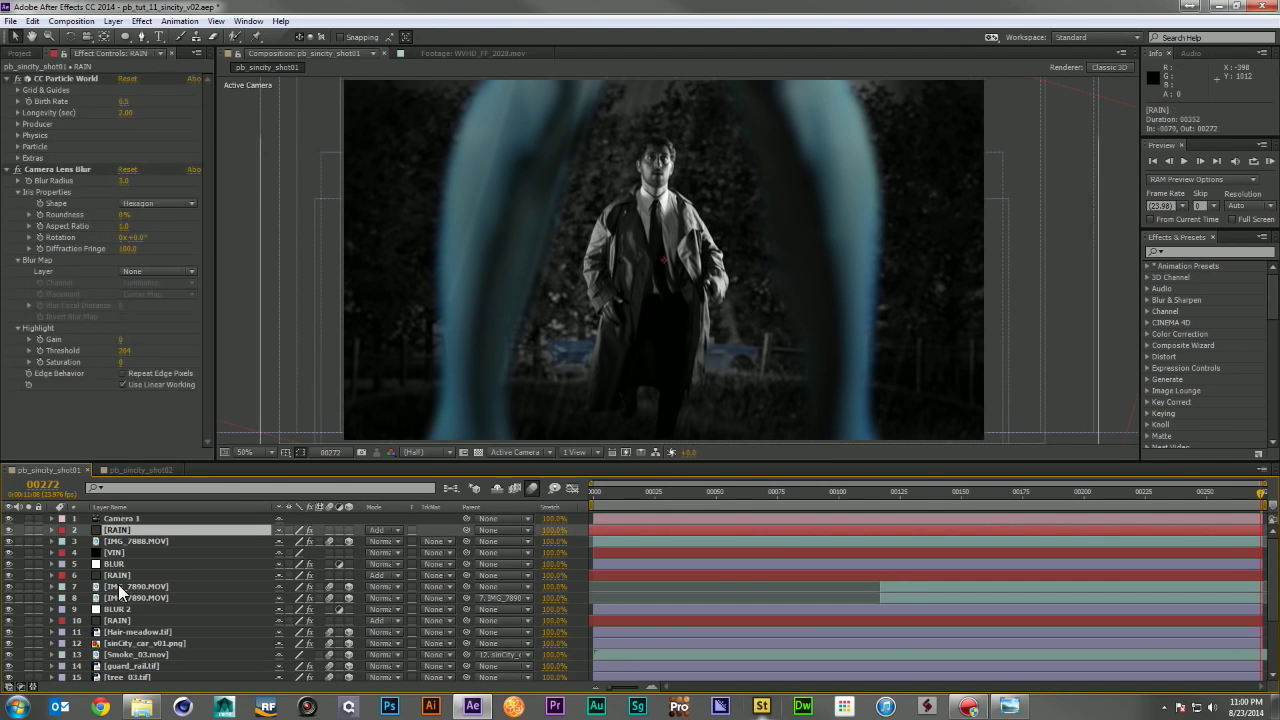
ctrl+click(118, 576)
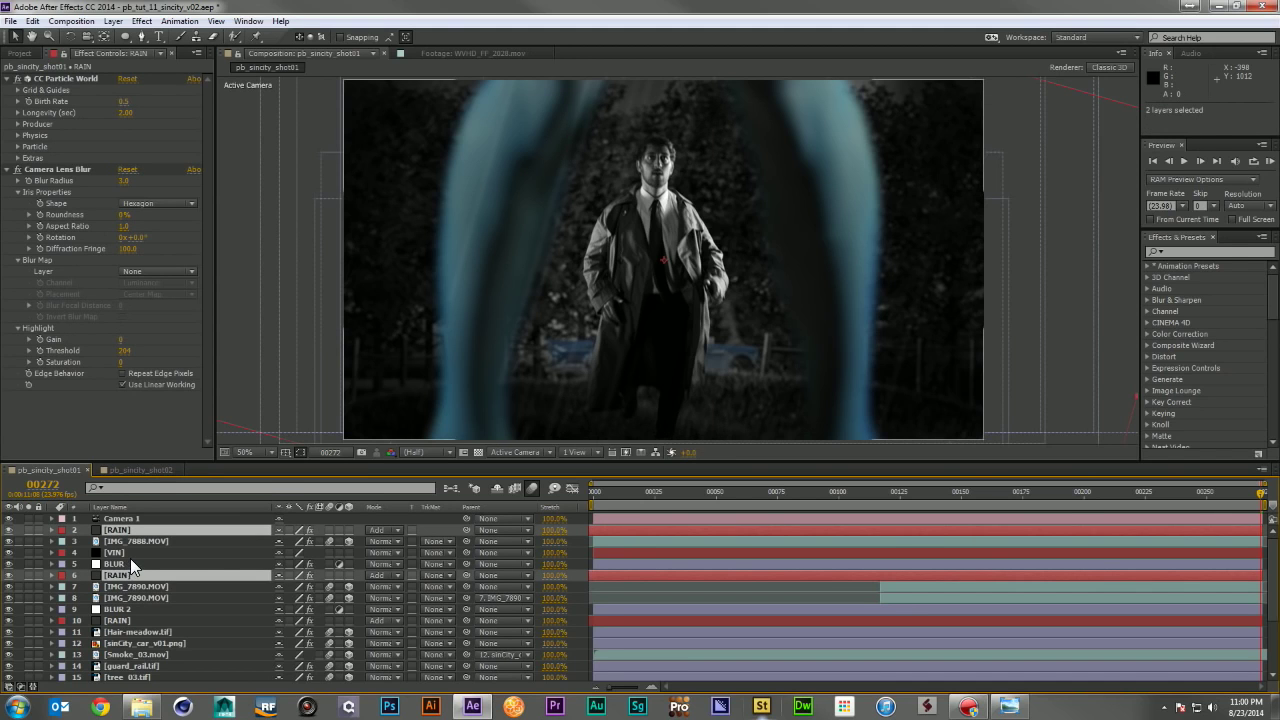
key(ctrl+c)
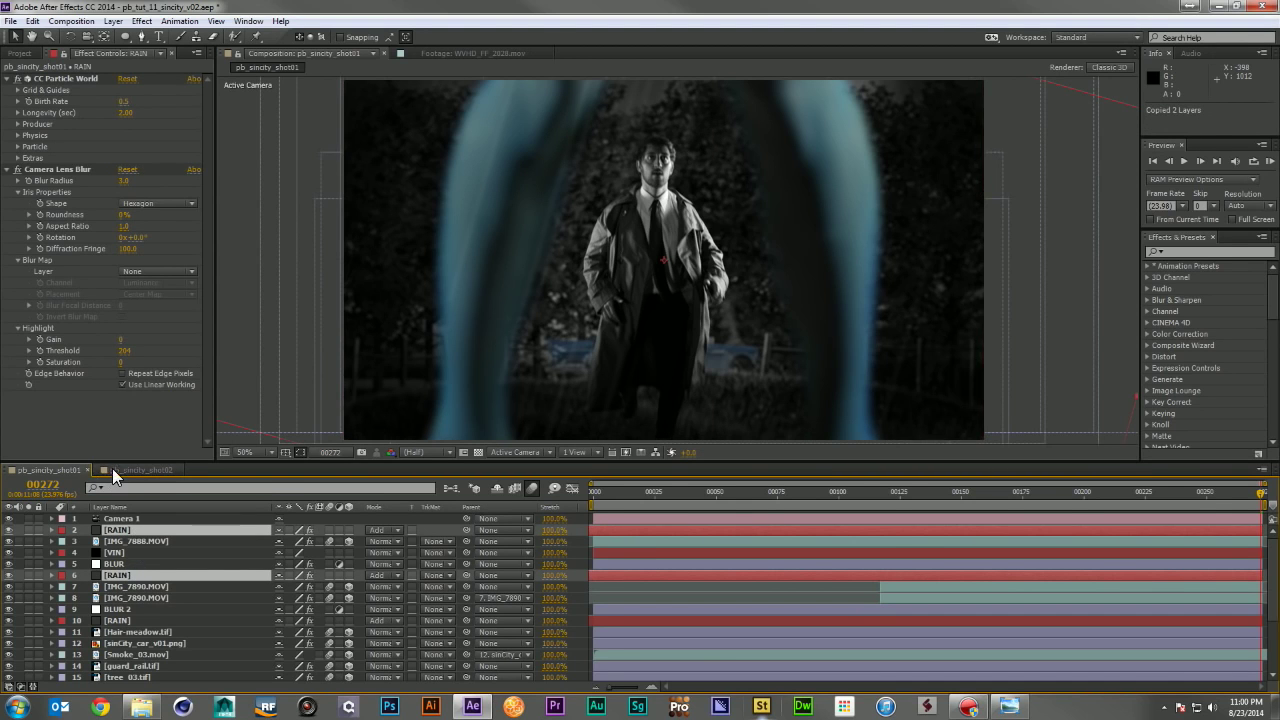
Step: Paste the two RAIN layers into pb_sincity_shot02 and move the second one beneath the IMG_7880.MOV layer
click(113, 469)
key(ctrl+v)
click(172, 556)
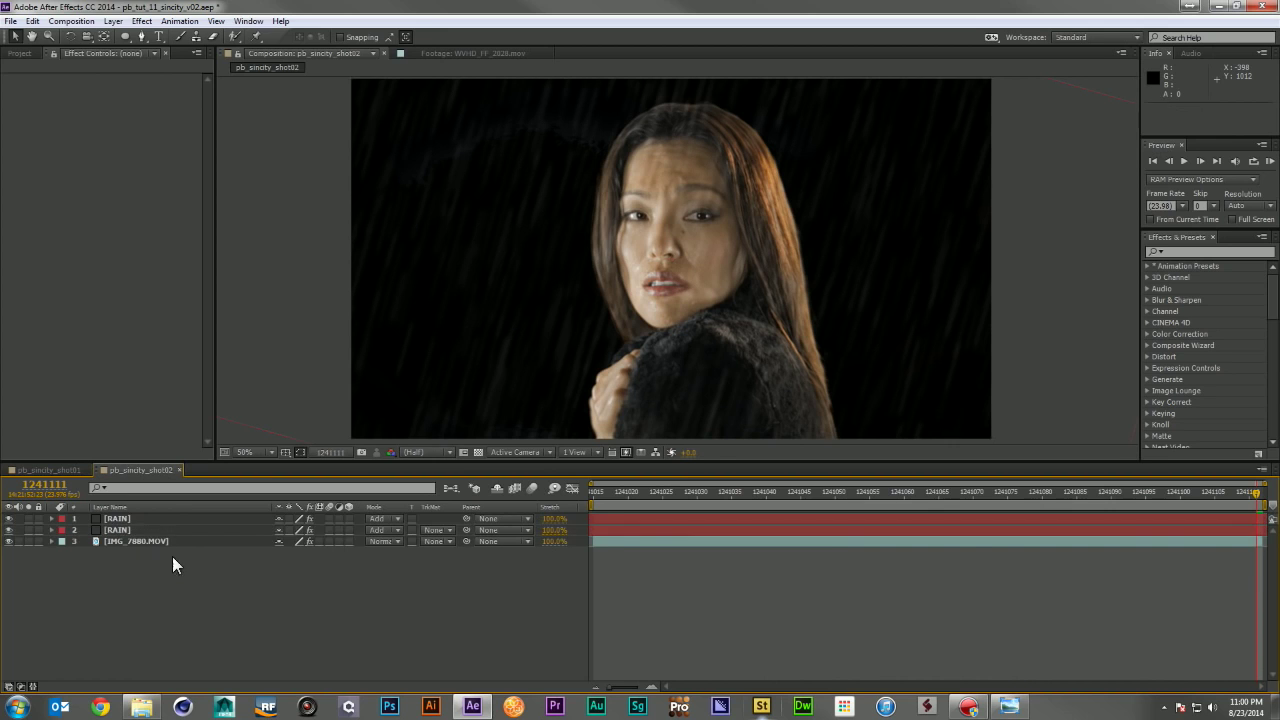
drag(130, 529, 133, 558)
Step: Set the rotation of both RAIN layers in pb_sincity_shot02 to -15°
click(136, 518)
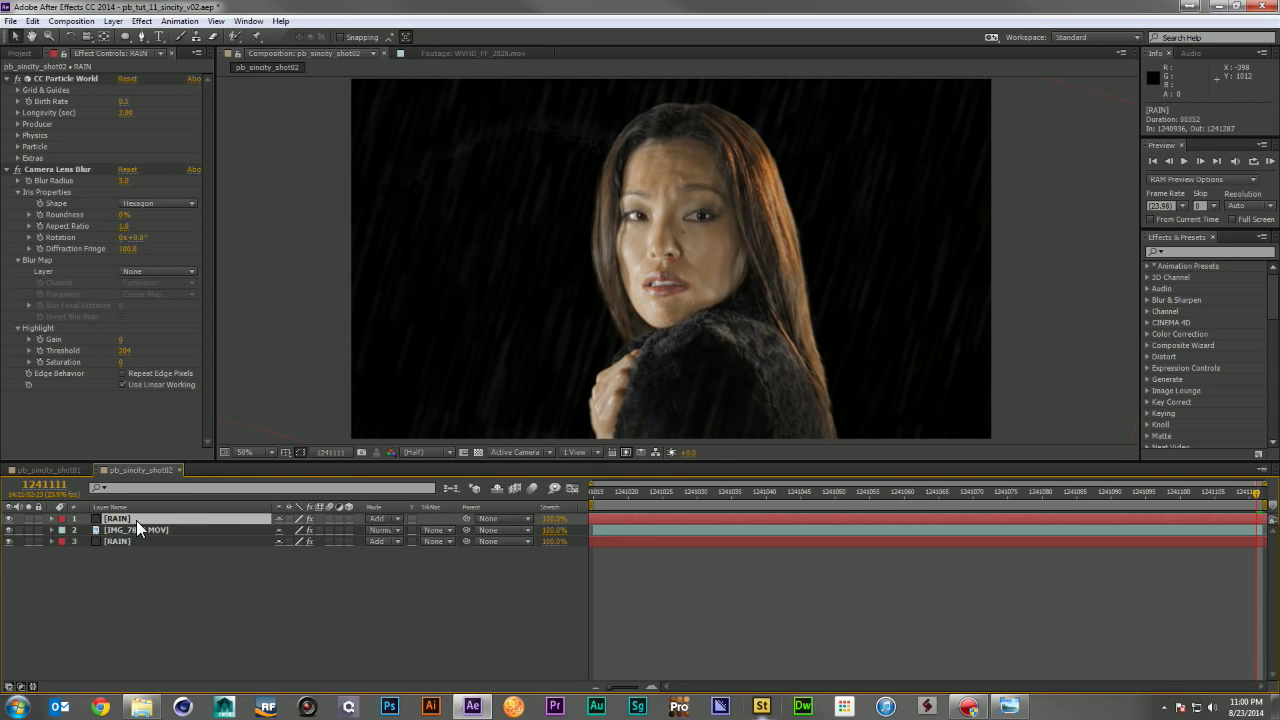
key(r)
click(292, 529)
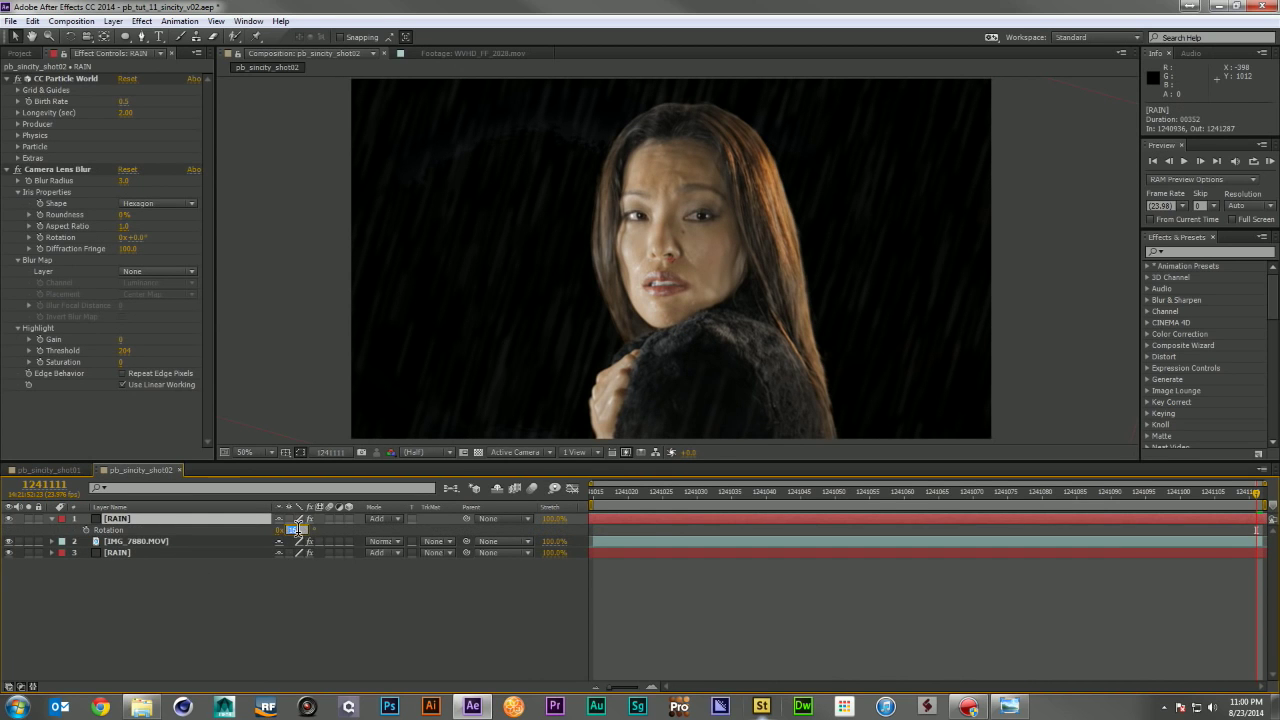
text(-15)
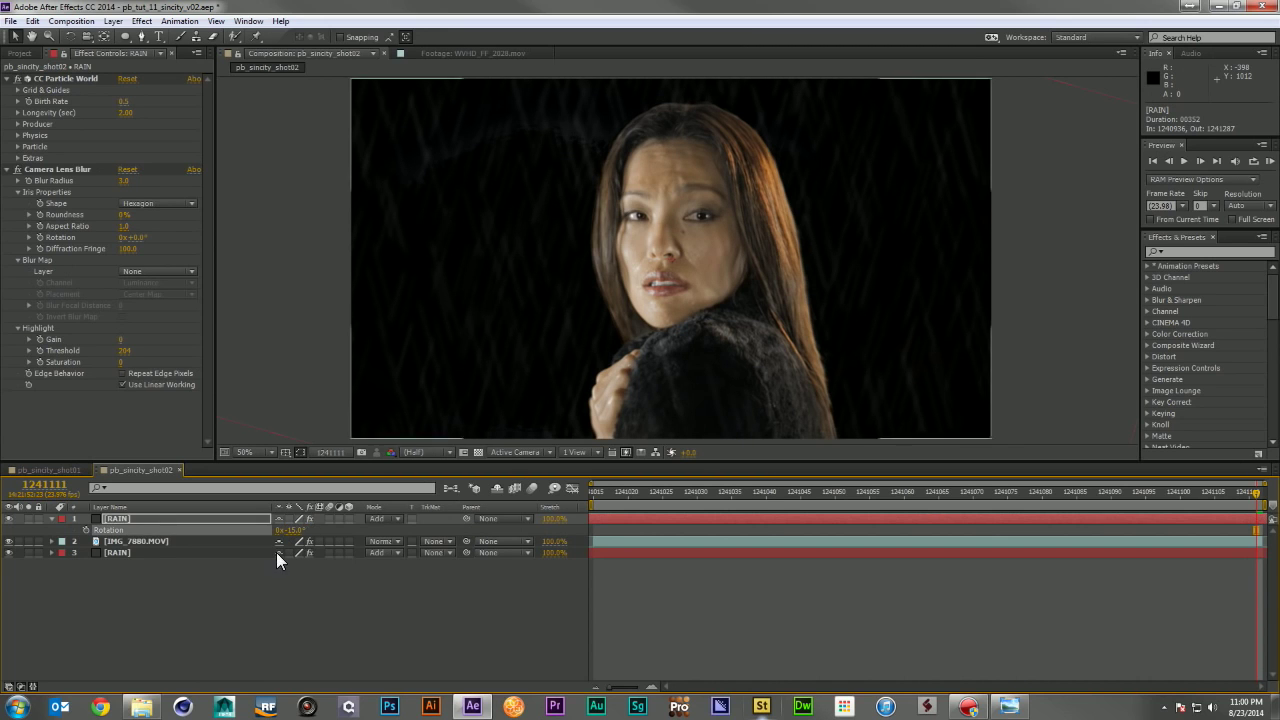
click(257, 555)
key(r)
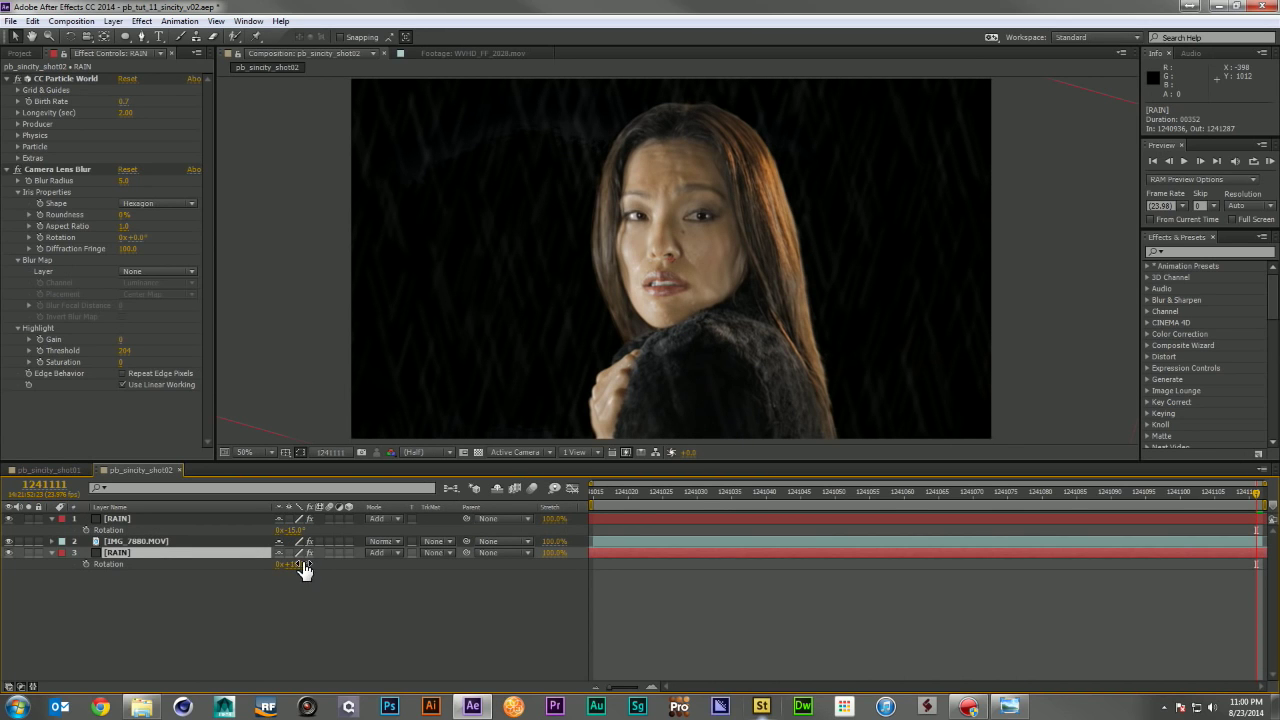
click(301, 564)
text(-15)
key(Return)
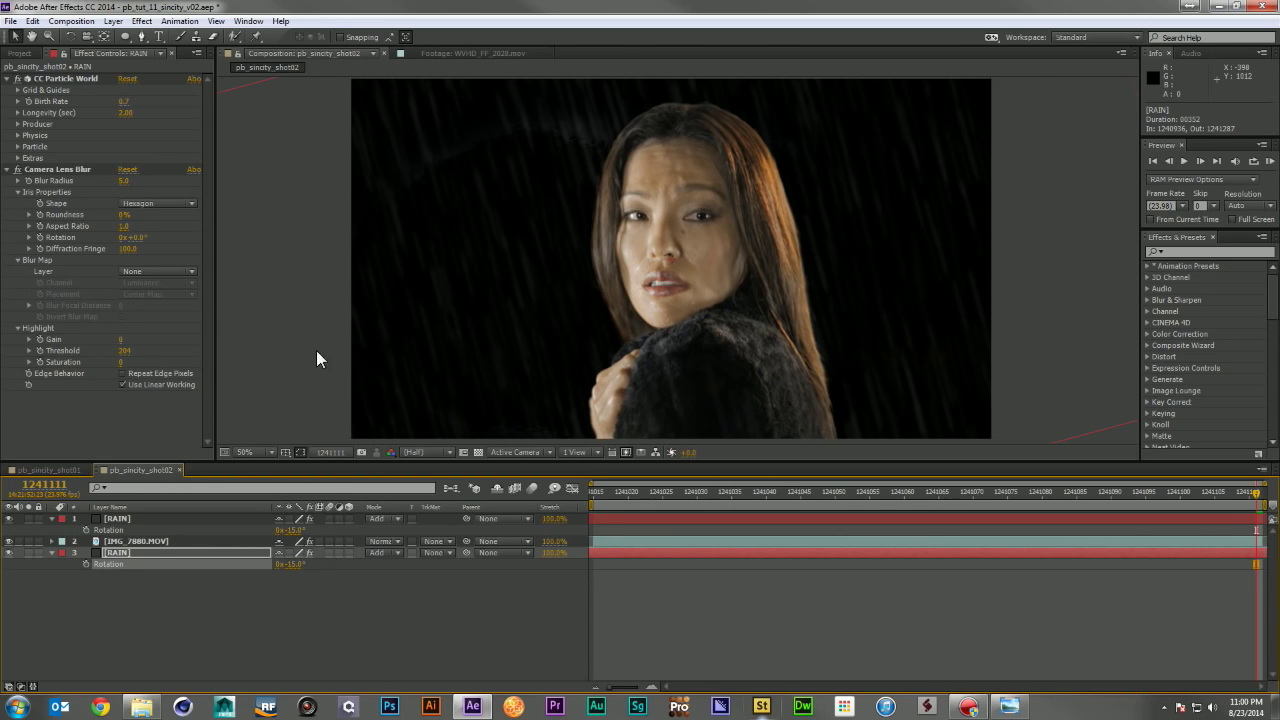
Step: Clean leftover background noise around the woman on IMG_7880.MOV with Primatte Keyer's Clean BG sampling, and collapse the keyer's settings
click(142, 540)
click(7, 94)
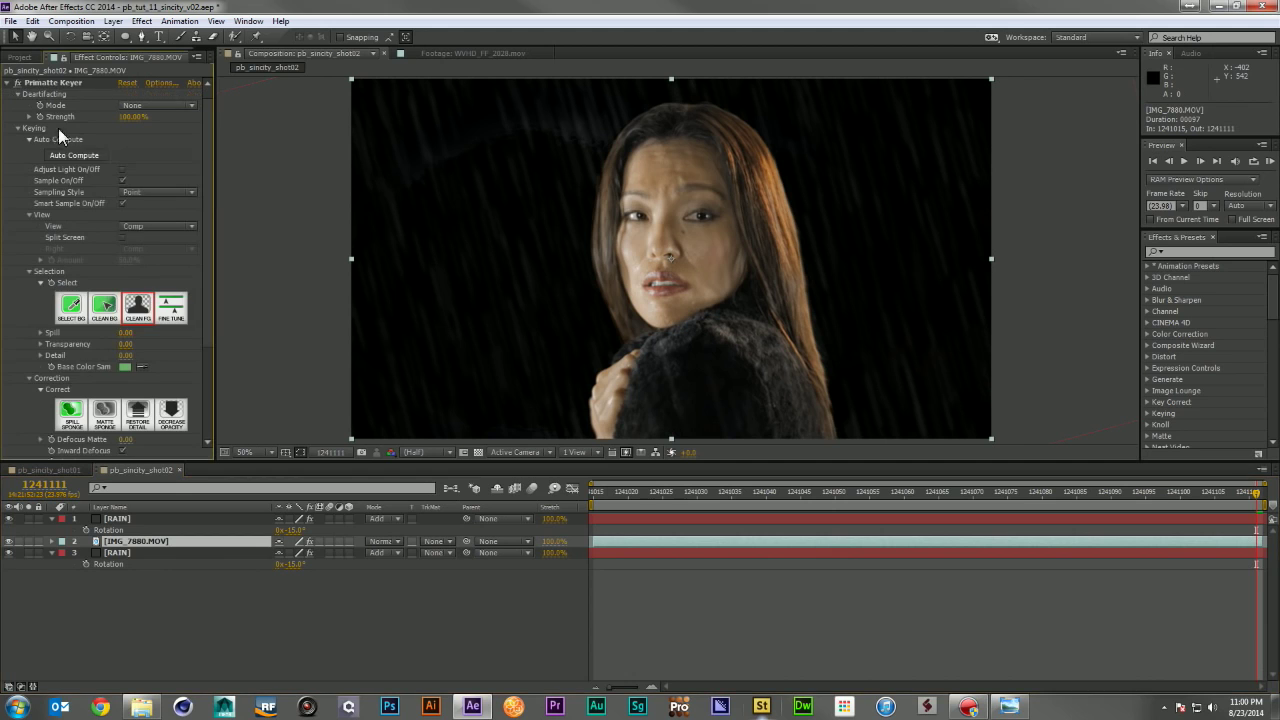
click(112, 310)
drag(591, 127, 574, 150)
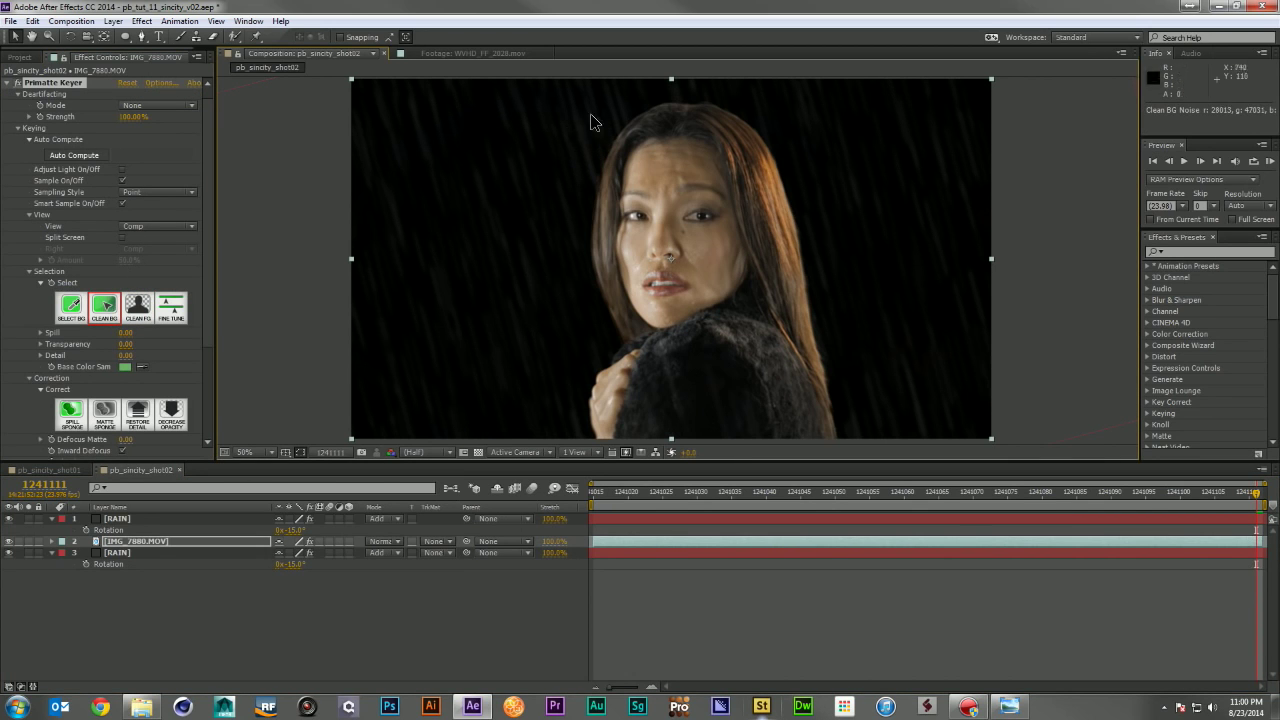
drag(459, 284, 443, 324)
click(6, 83)
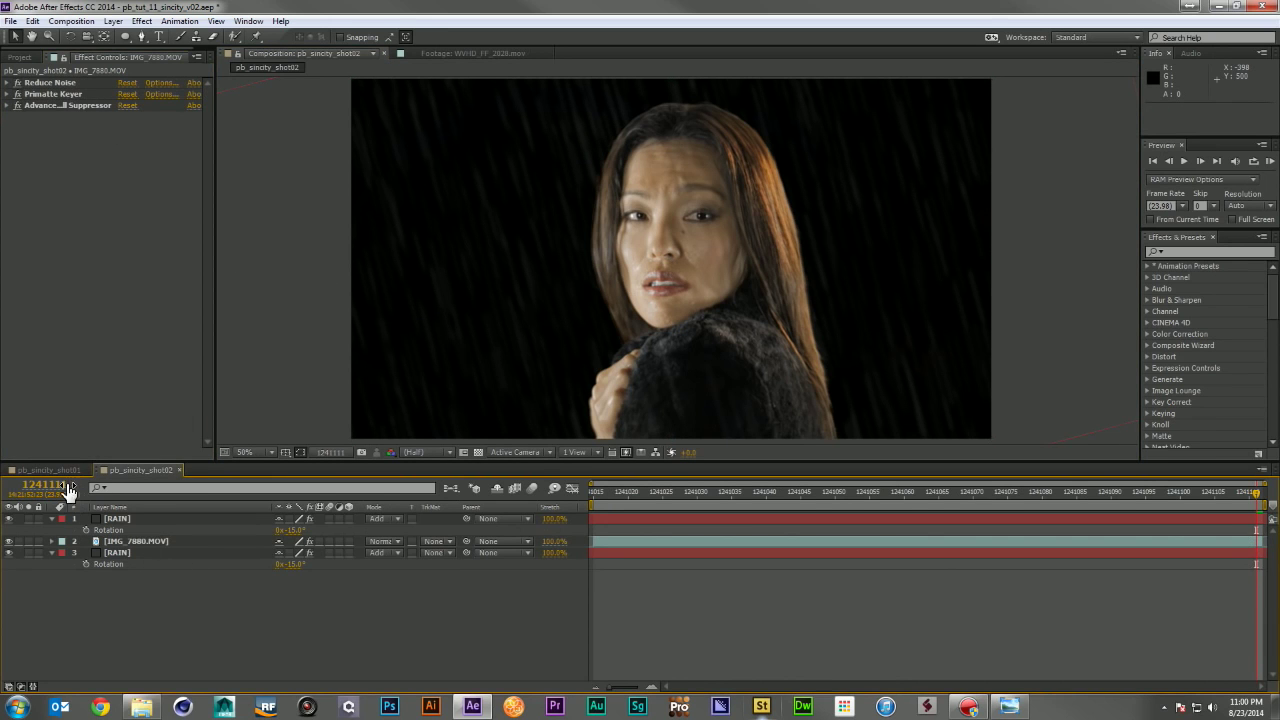
Step: In the pb_sincity_shot01 composition, copy the five tree layers numbered 18 to 22, from tree_05.tif down to tree_01.tif
click(55, 469)
scroll(208, 608, down, 3)
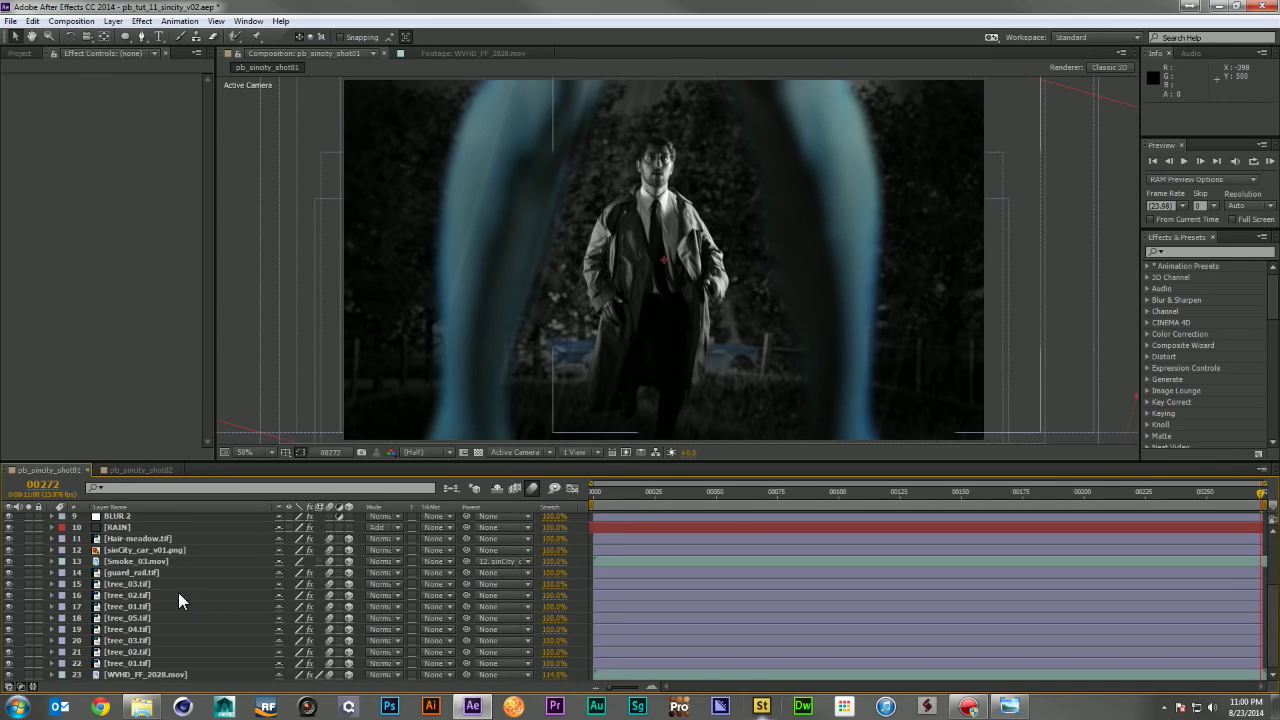
click(137, 571)
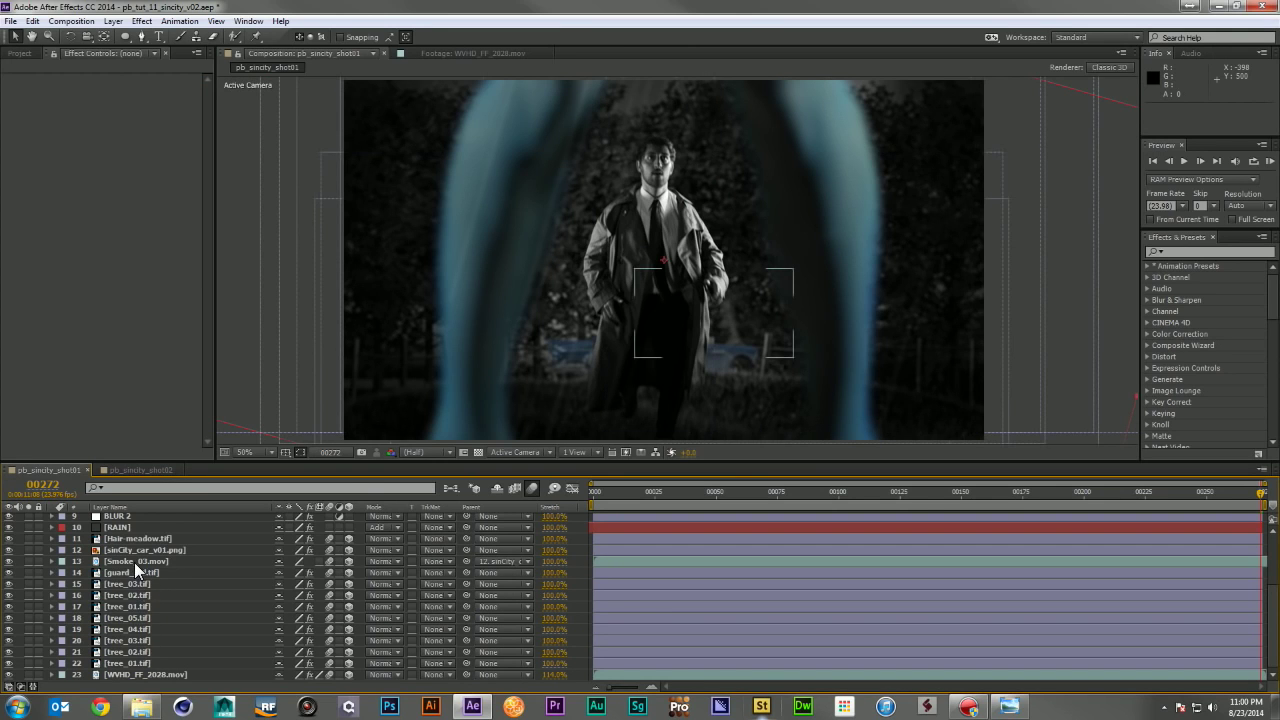
click(138, 572)
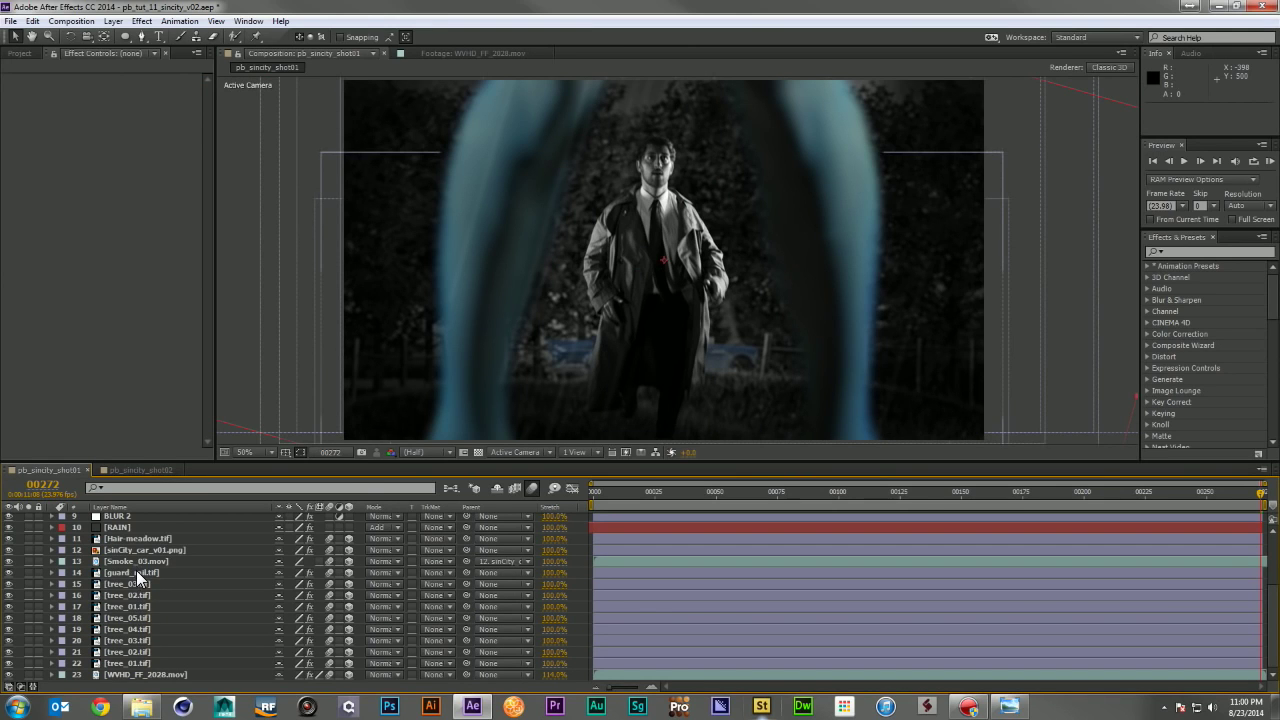
click(132, 586)
shift+click(134, 606)
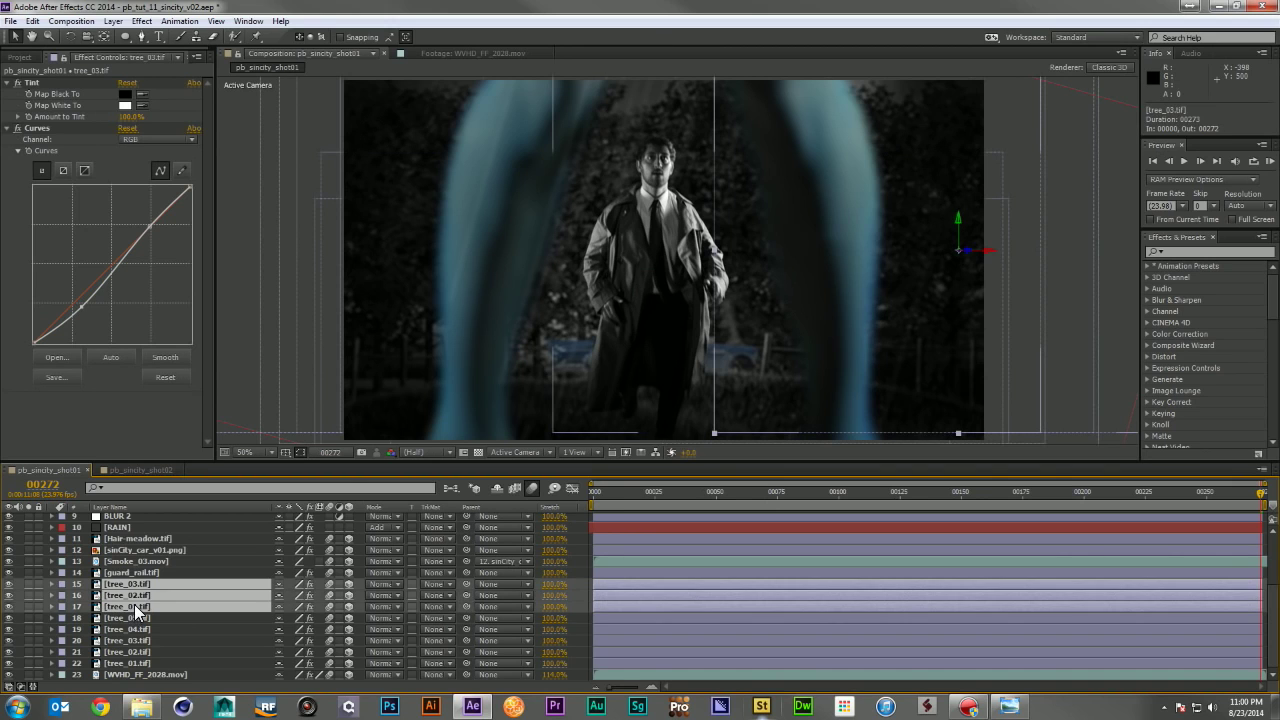
click(138, 618)
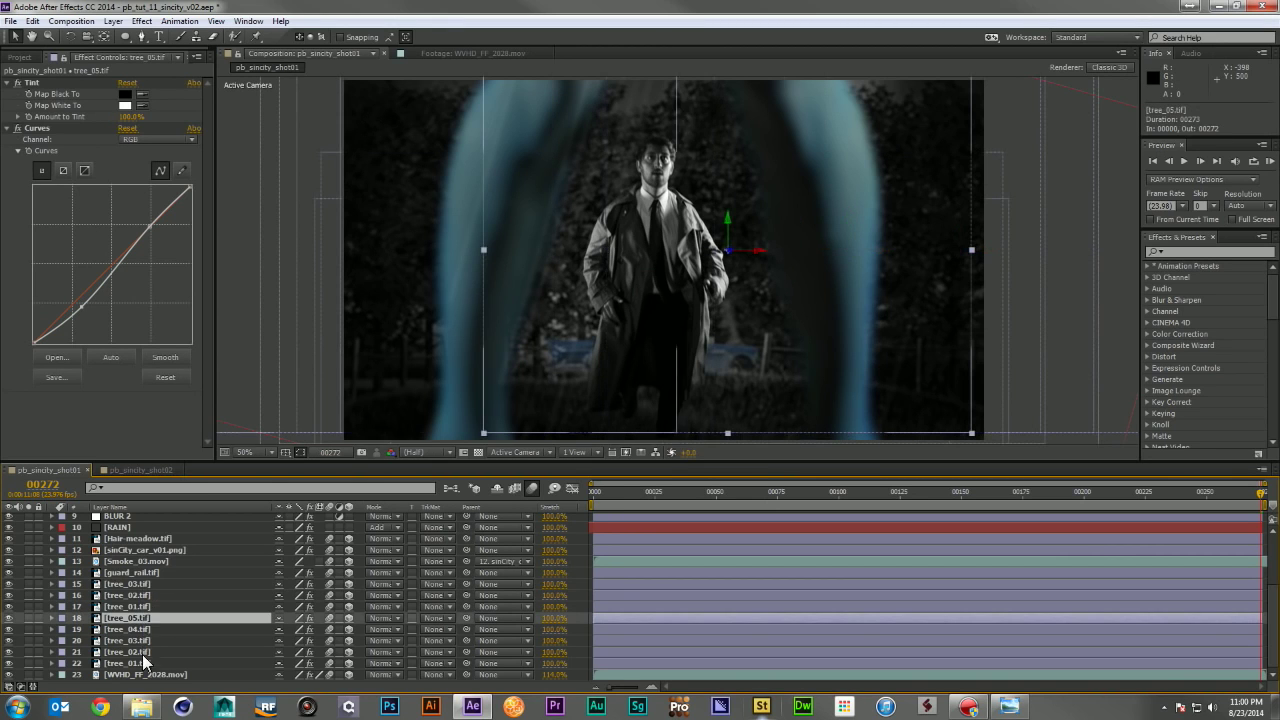
shift+click(148, 663)
Step: Paste the five tree layers into pb_sincity_shot02 and switch off their 3D and motion blur settings
click(122, 471)
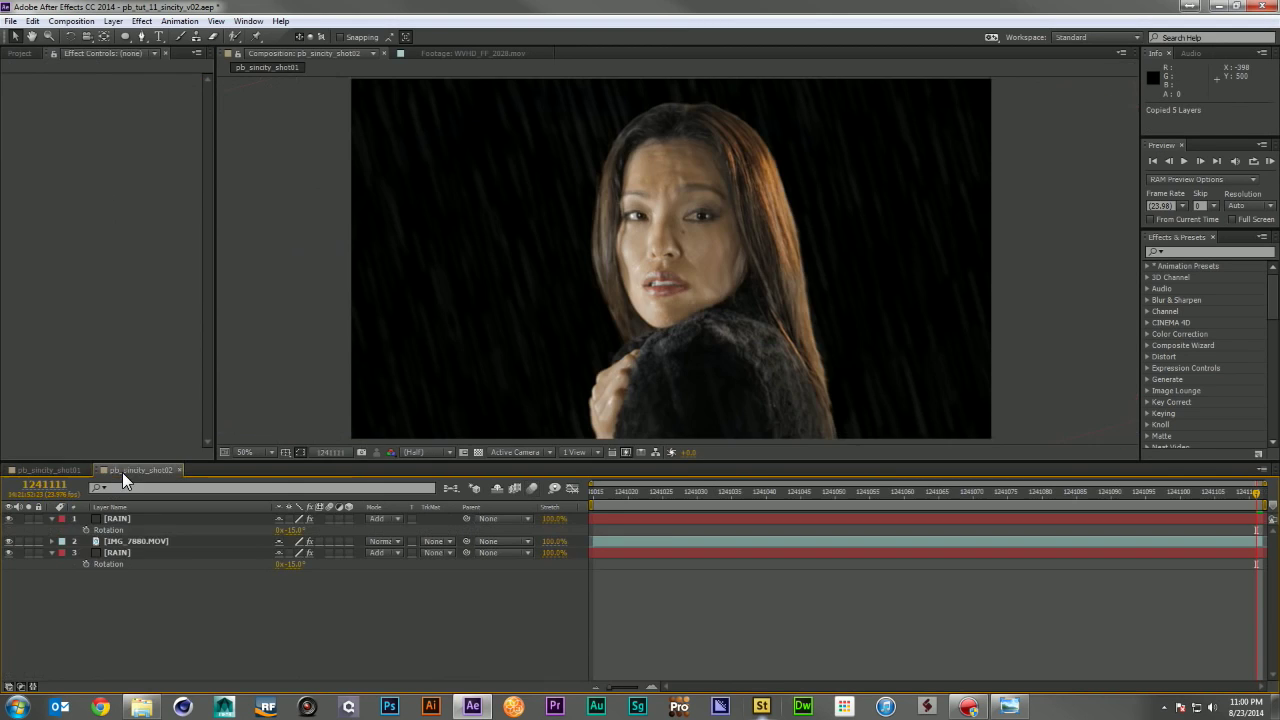
key(ctrl+v)
drag(348, 518, 348, 566)
drag(328, 516, 328, 564)
Step: Move the five tree layers to the bottom of the stack, beneath the lower RAIN layer, and collapse all layer properties
key(s)
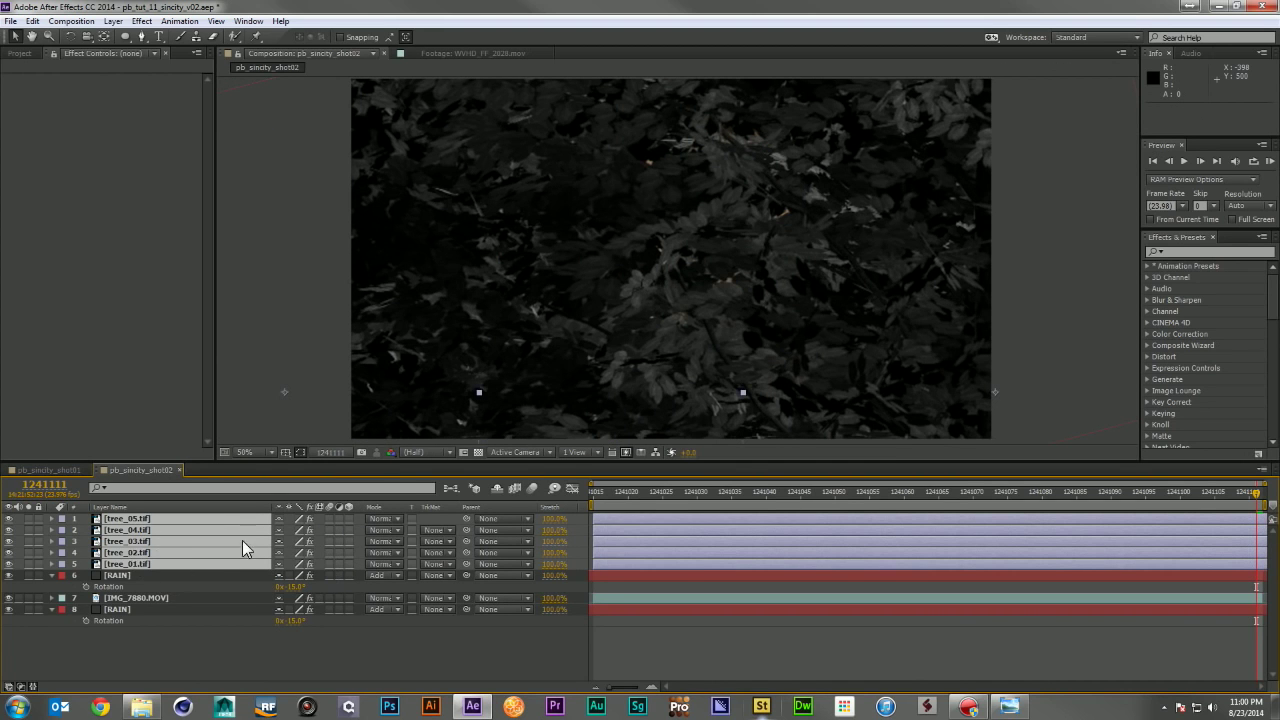
mouse_move(322, 531)
mouse_down()
mouse_move(290, 530)
mouse_move(336, 530)
mouse_up()
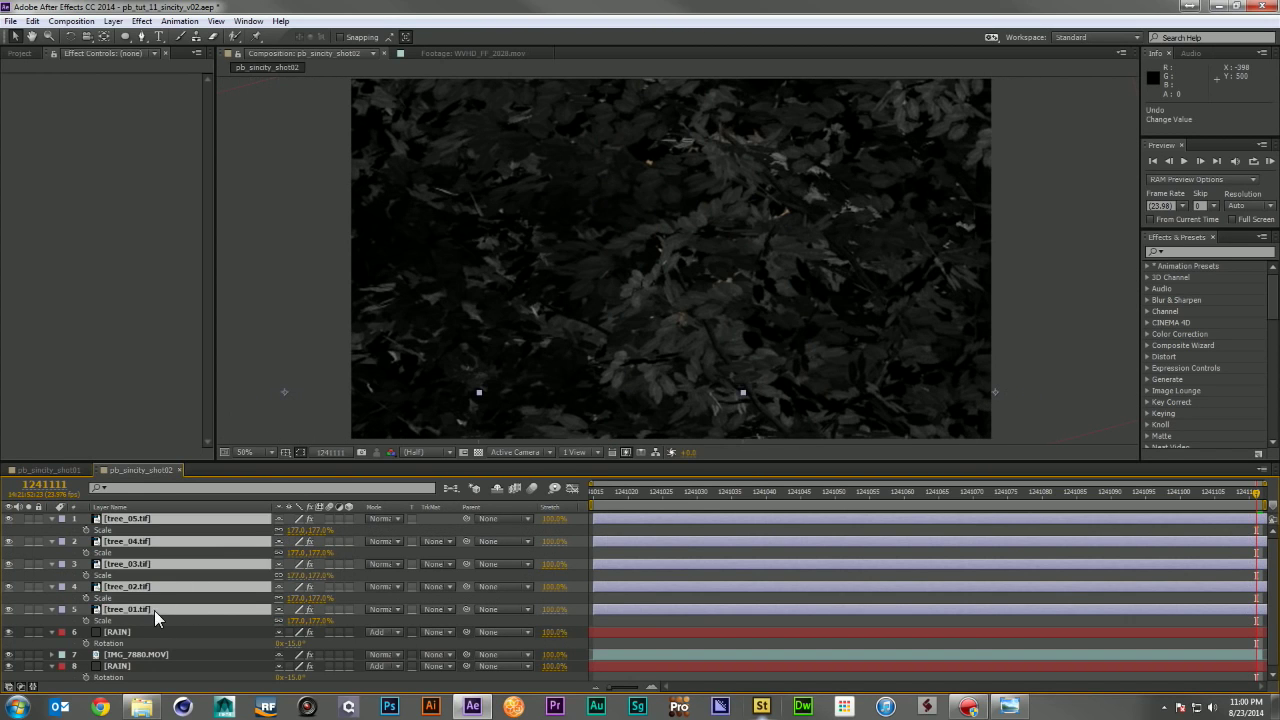
drag(150, 608, 151, 672)
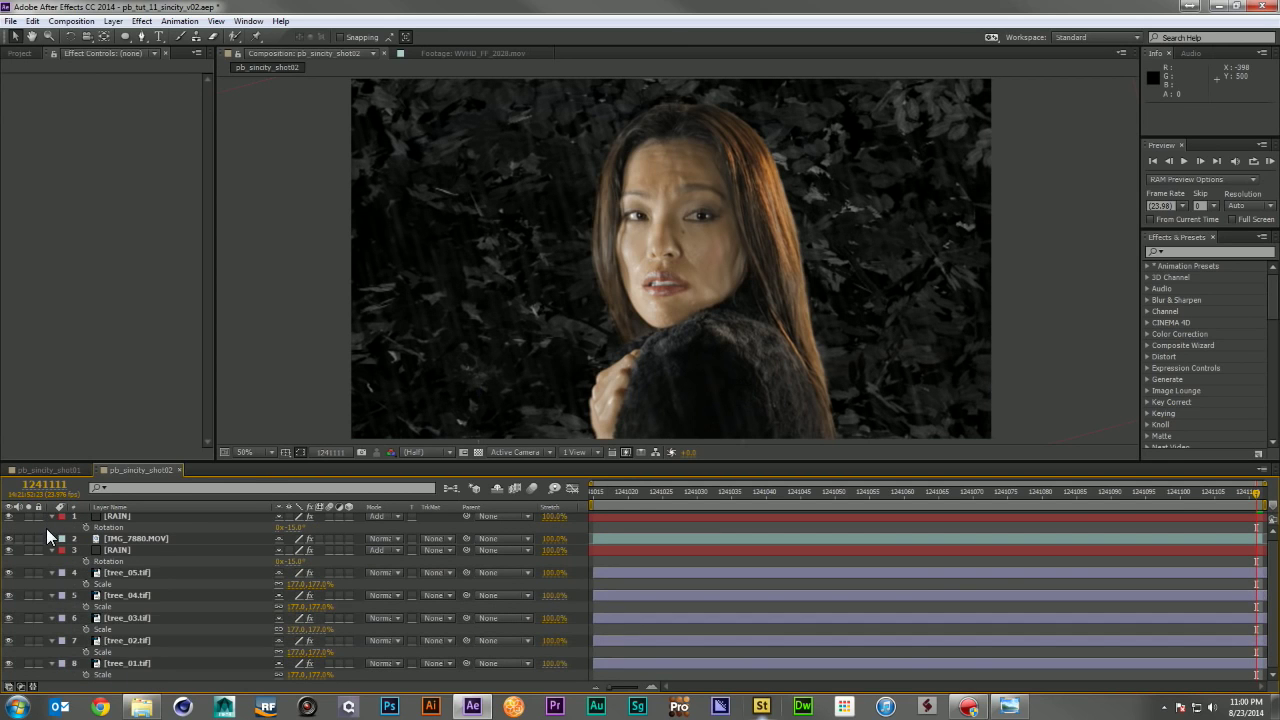
key(ctrl+a)
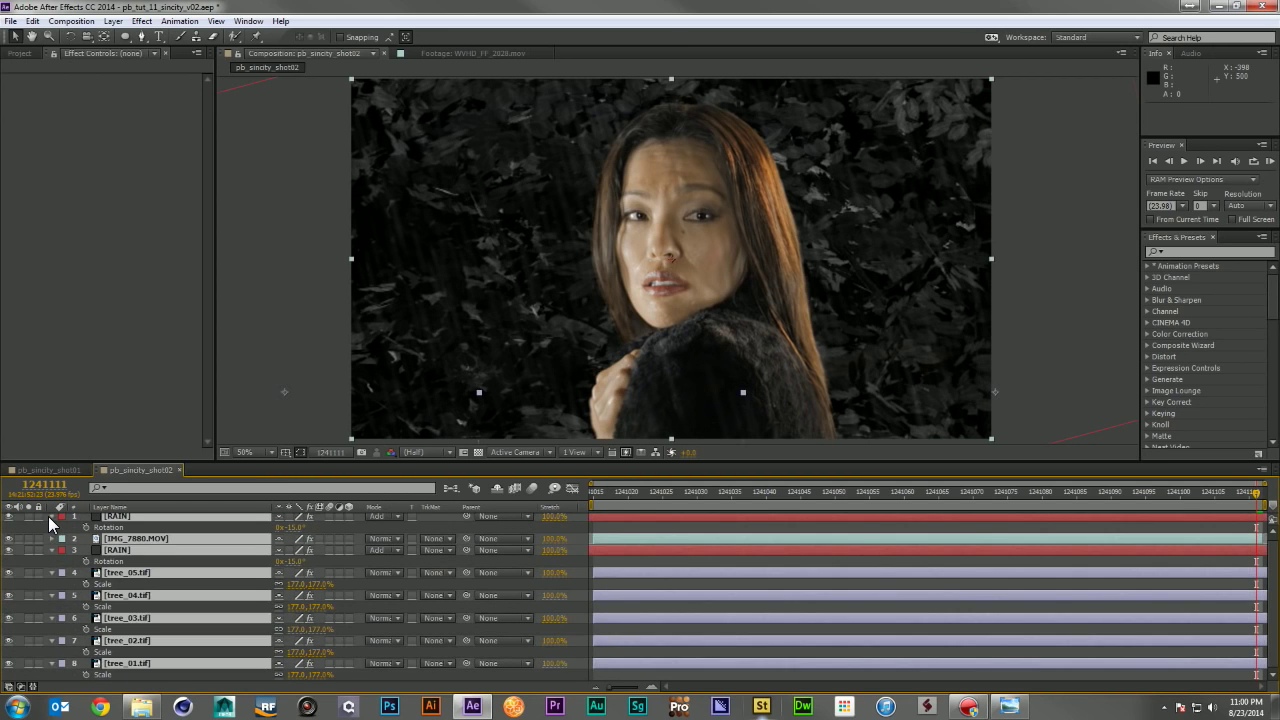
click(50, 518)
click(106, 652)
Step: Scale the five tree layers to 77% together and deselect them
click(142, 552)
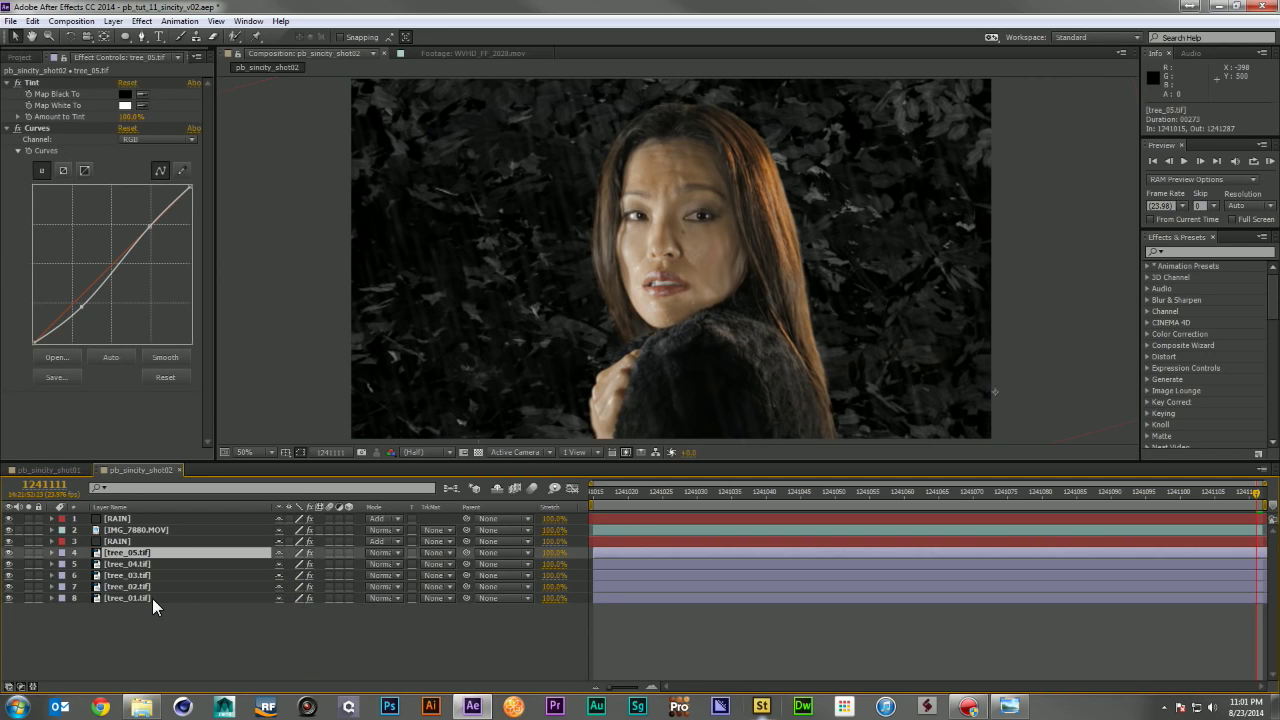
shift+click(152, 598)
key(s)
drag(320, 566, 255, 574)
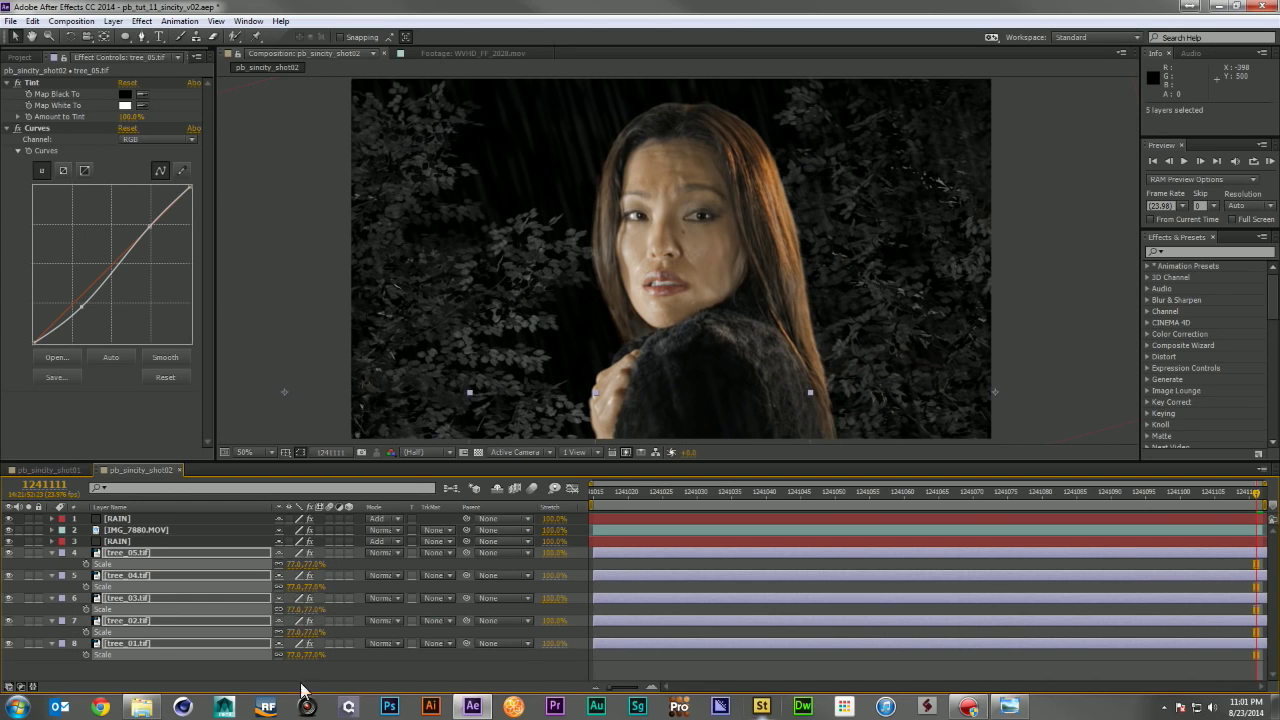
click(323, 686)
Step: Reposition tree_05.tif to about 1591, 289 and tree_04.tif to about 72, 117 behind the woman
click(146, 553)
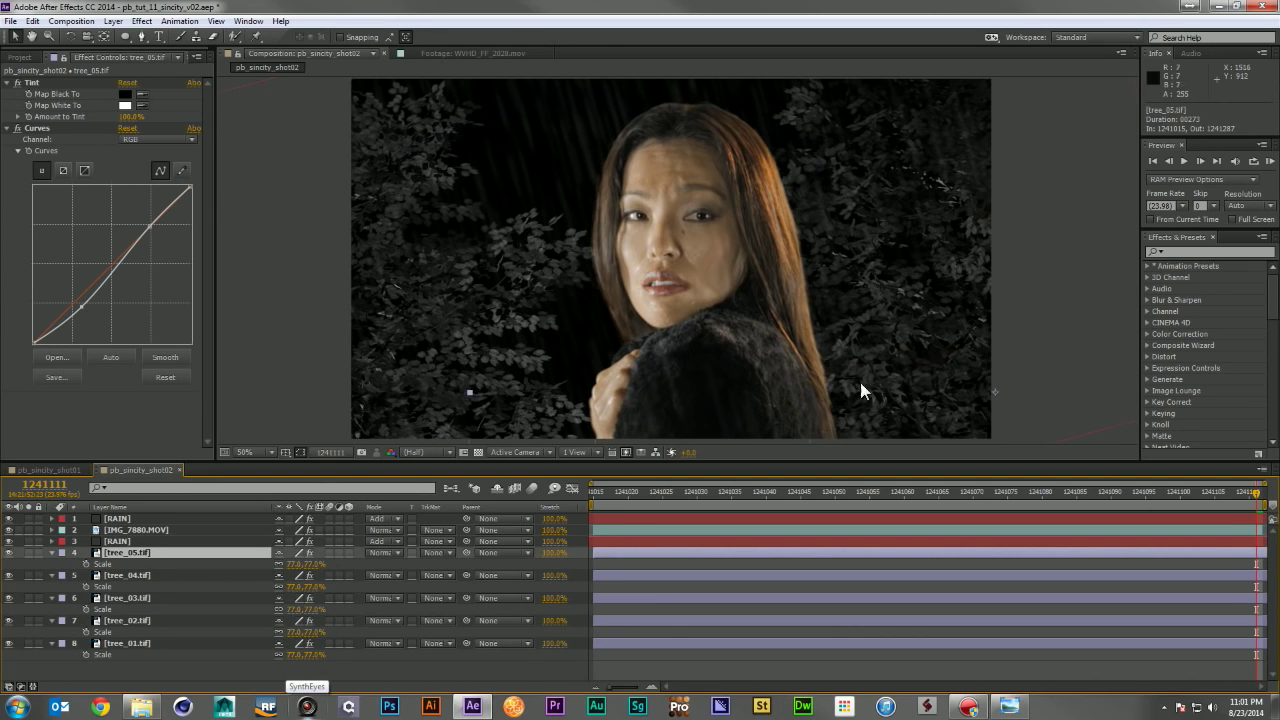
key(comma)
drag(1004, 356, 912, 253)
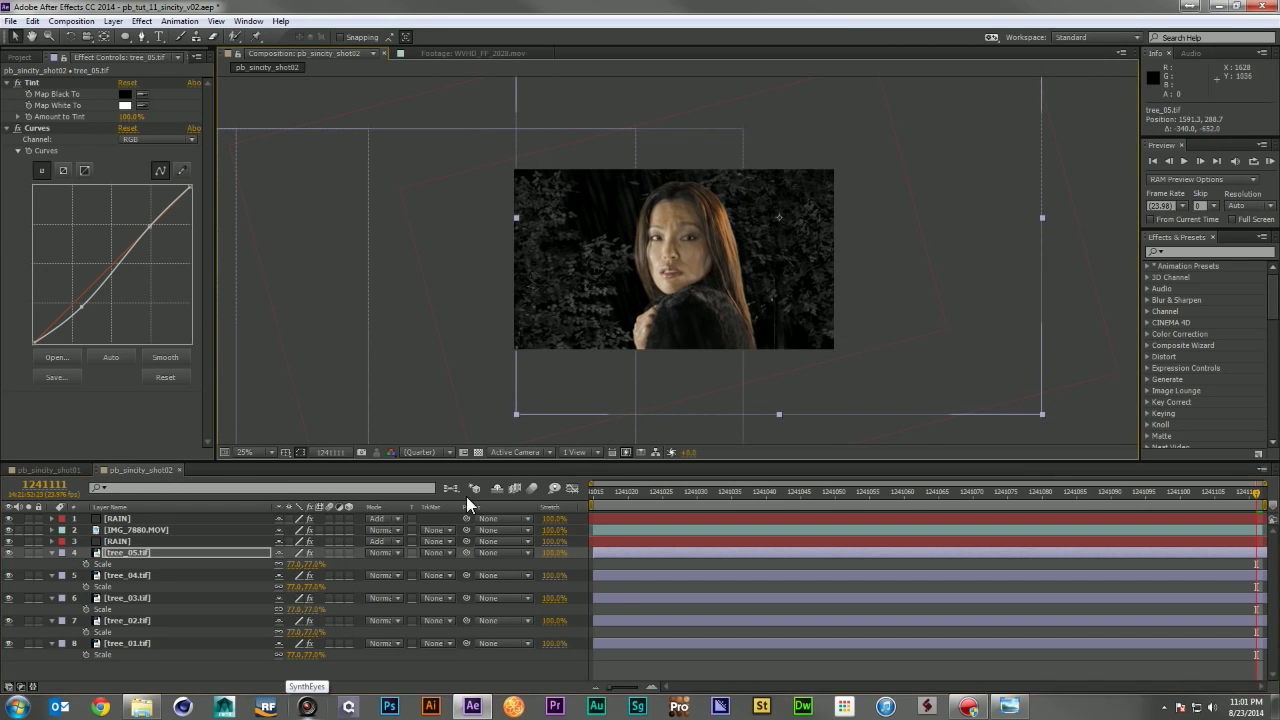
click(180, 576)
drag(557, 337, 592, 199)
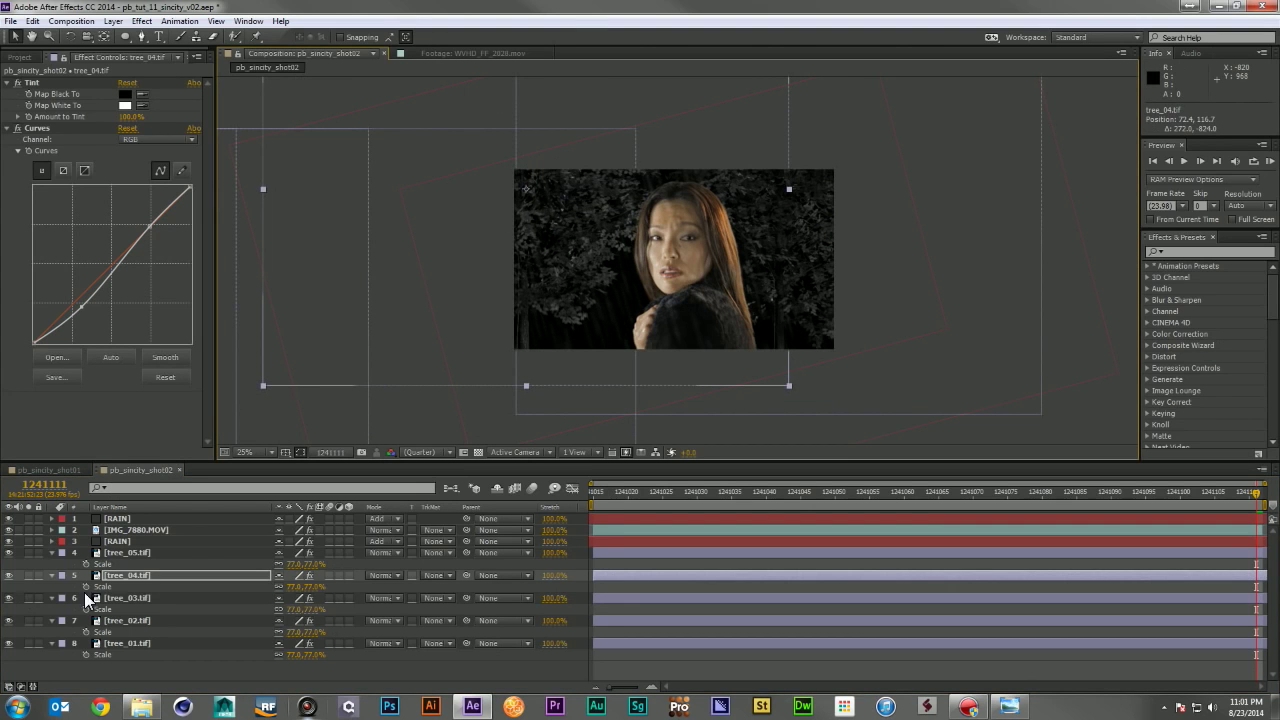
Step: Reposition tree_03.tif to about 464, 89, tree_02.tif to about 663, 129 and tree_01.tif to about 266, 157 to fill the background
click(118, 598)
drag(549, 320, 772, 174)
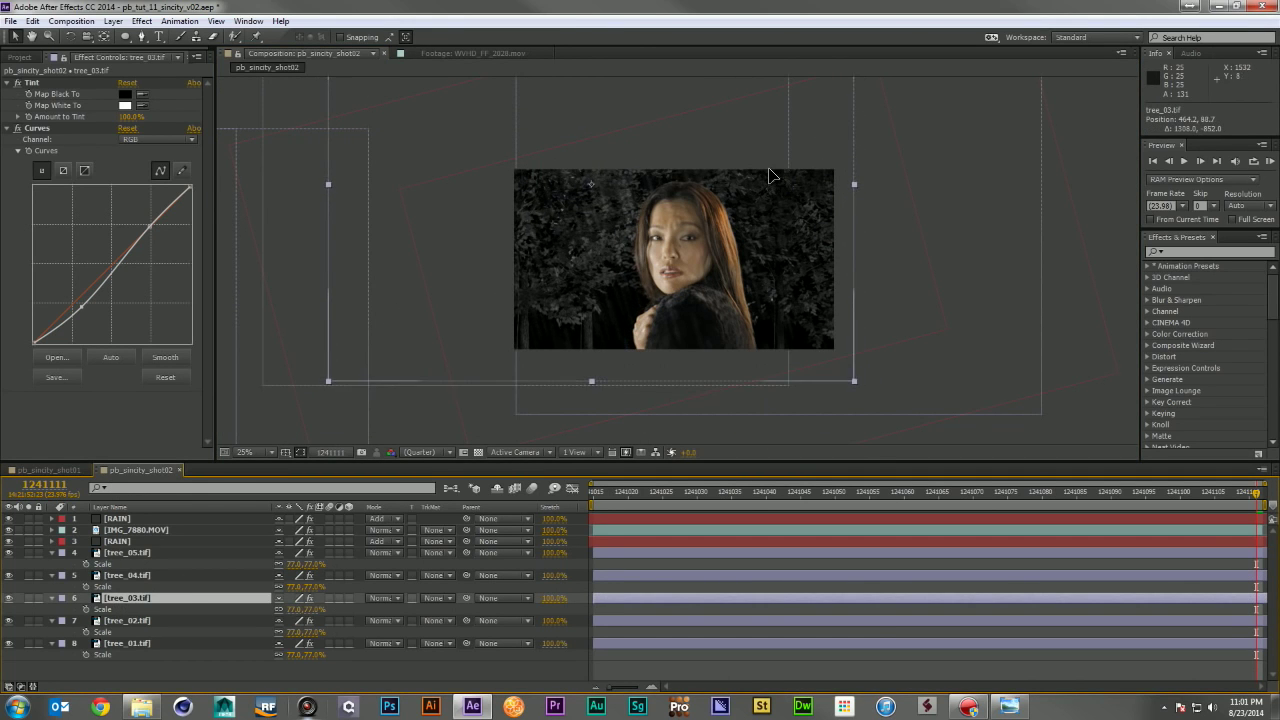
click(142, 619)
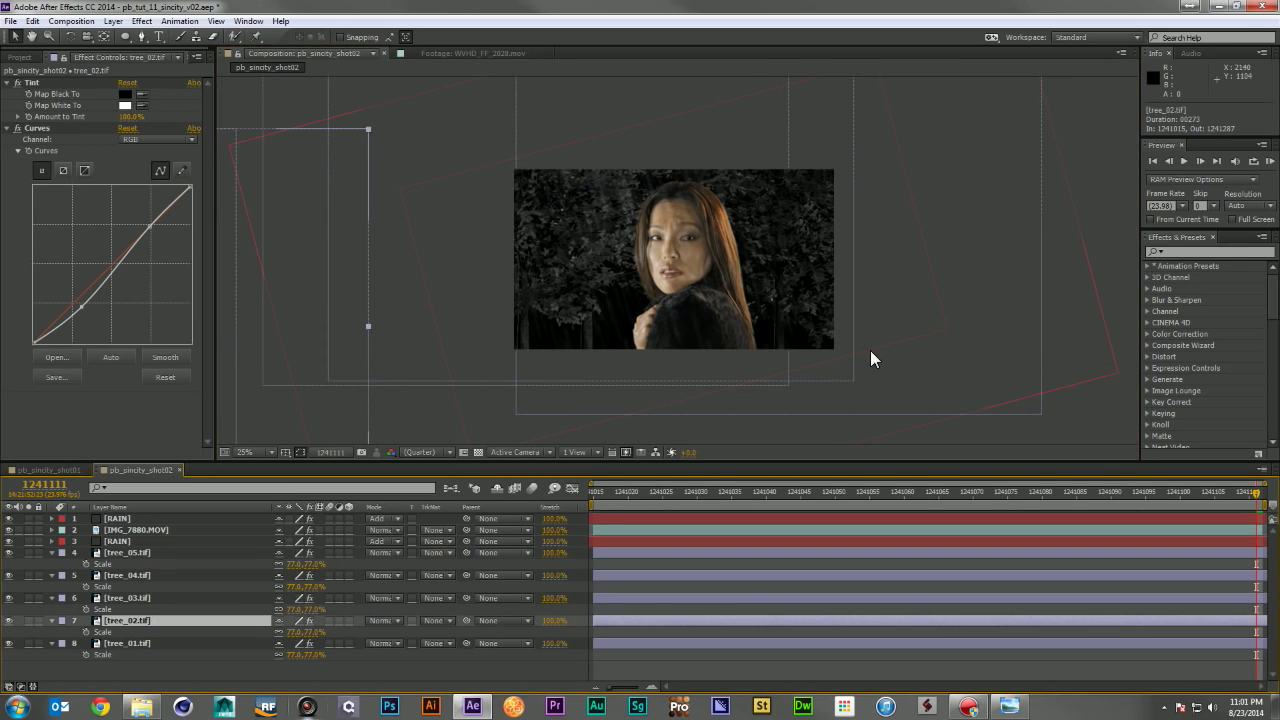
drag(288, 292, 806, 157)
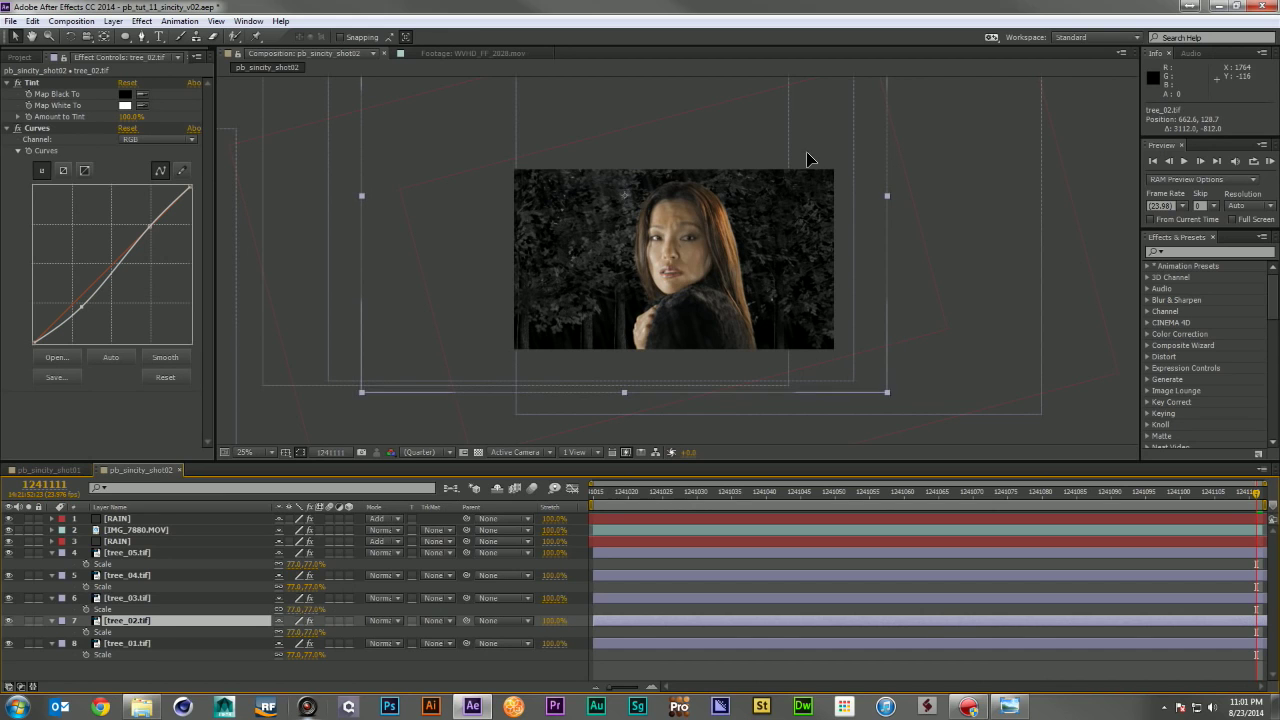
click(137, 645)
drag(218, 234, 805, 113)
key(period)
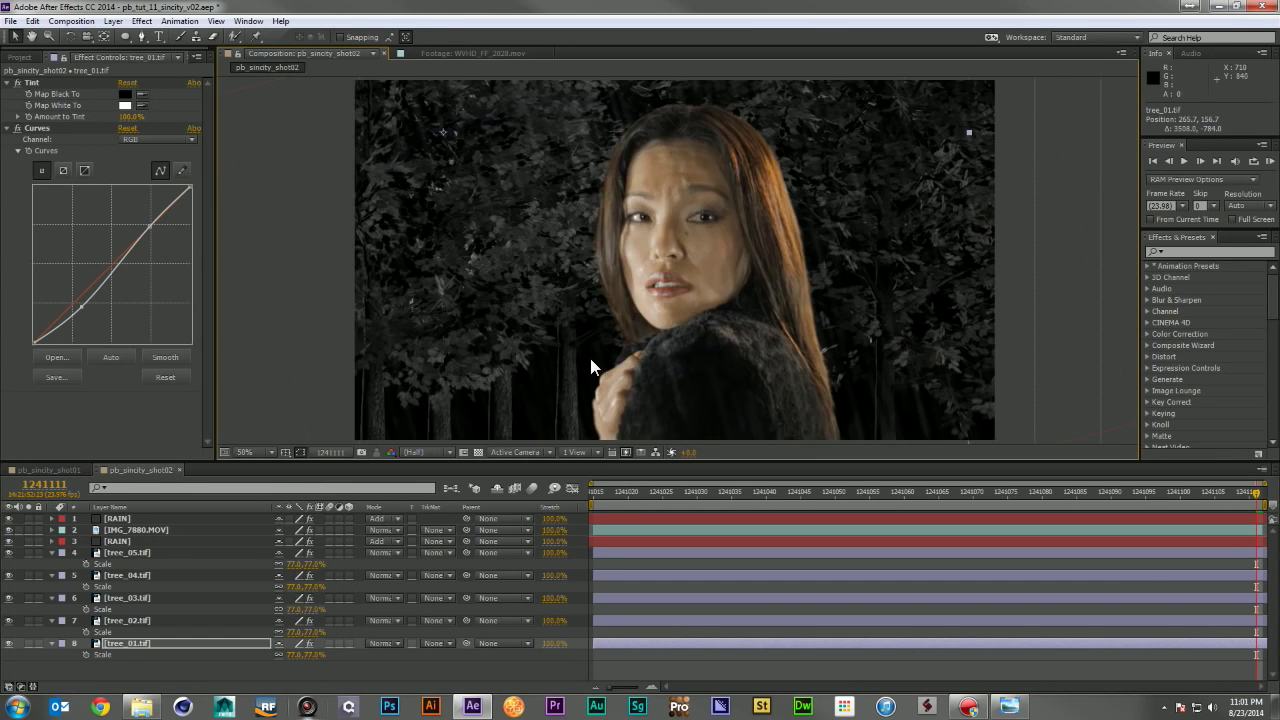
Step: Collapse the displayed Scale properties of the tree layers and deselect all layers
key(comma)
key(period)
key(ctrl+a)
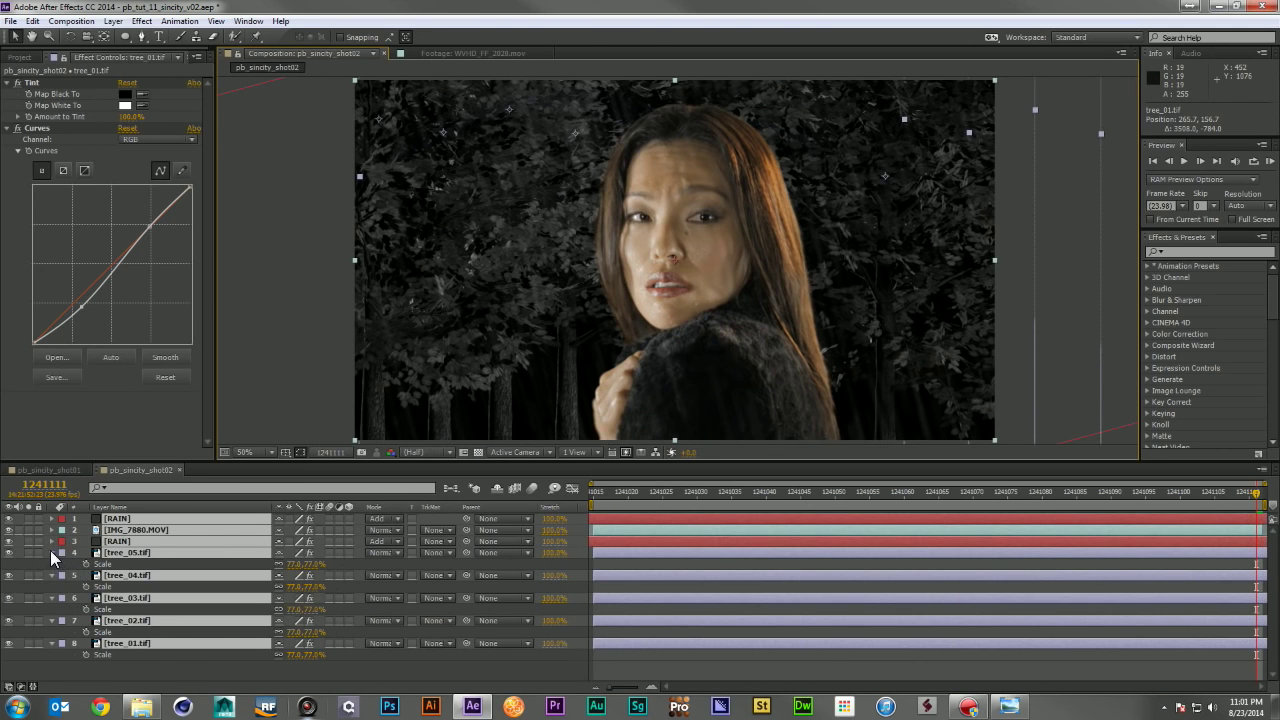
click(52, 552)
click(108, 628)
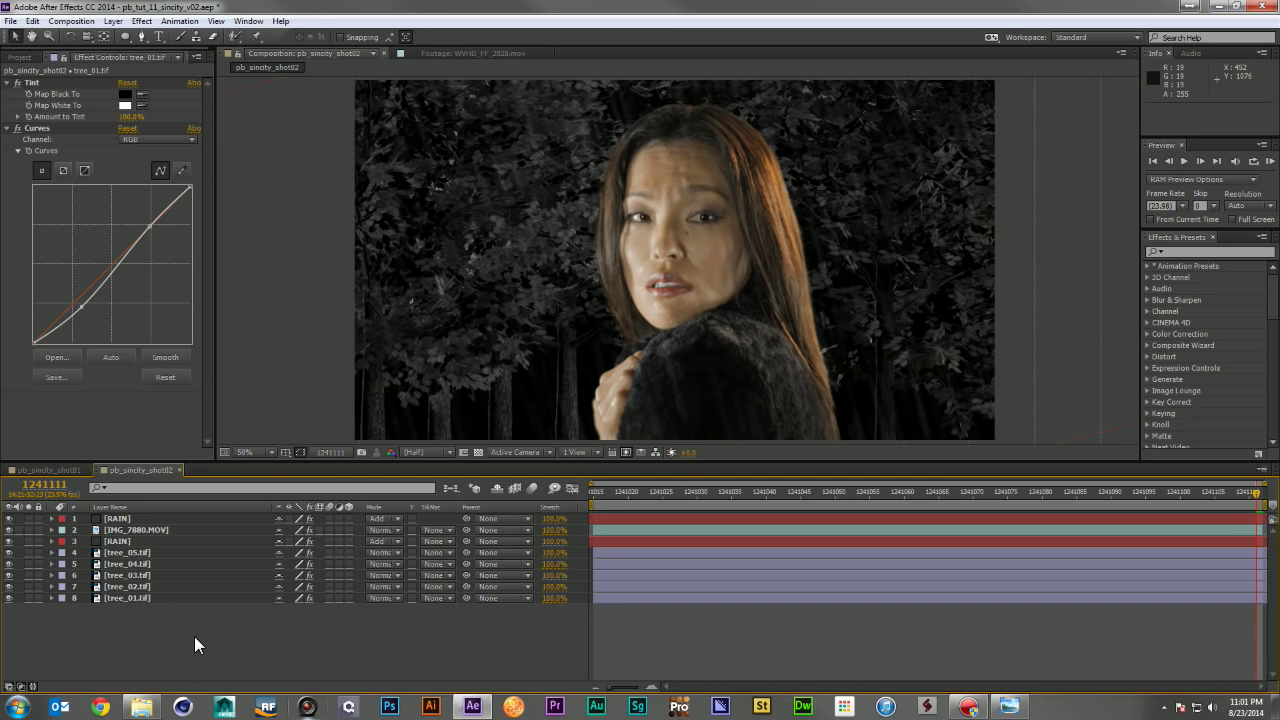
Step: Create an adjustment layer named BLUR and place it between the lower RAIN layer and tree_05.tif
key(ctrl+alt+y)
key(Return)
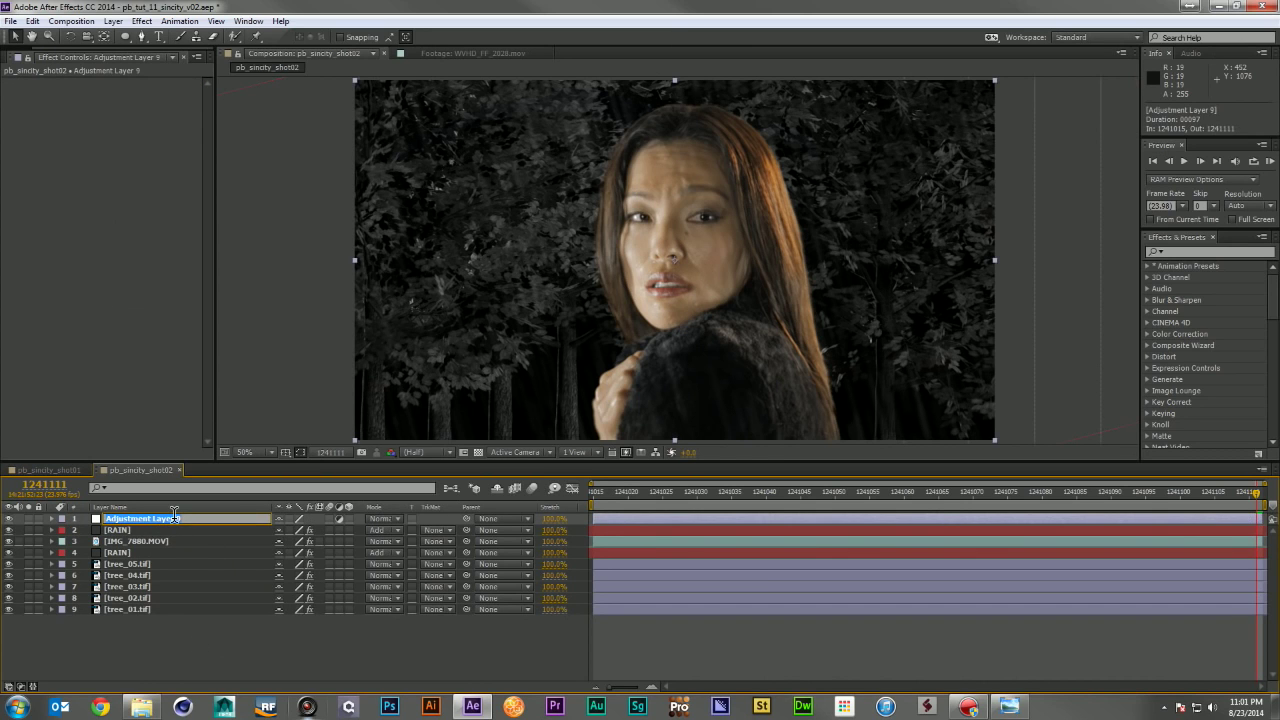
text(BLUR)
key(Return)
drag(174, 516, 194, 558)
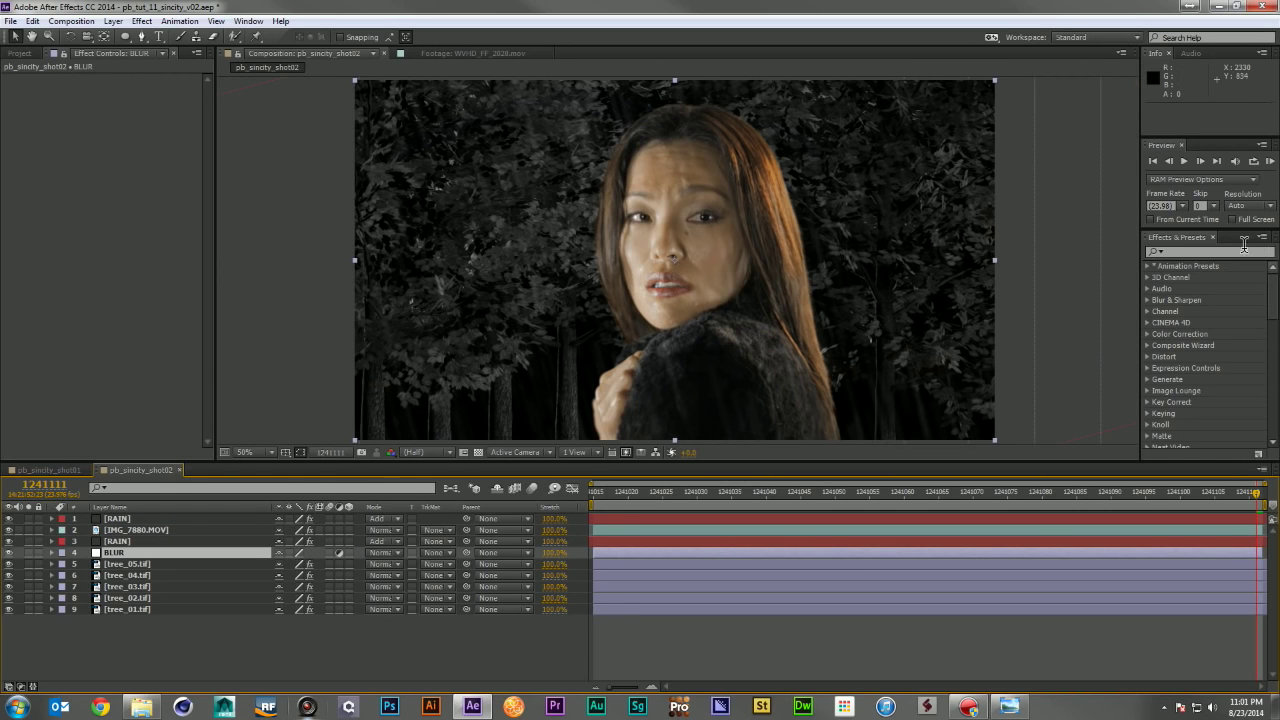
Step: Apply Camera Lens Blur to the BLUR adjustment layer, set its Blur Radius to 10 and fine-tune the softness
click(1210, 251)
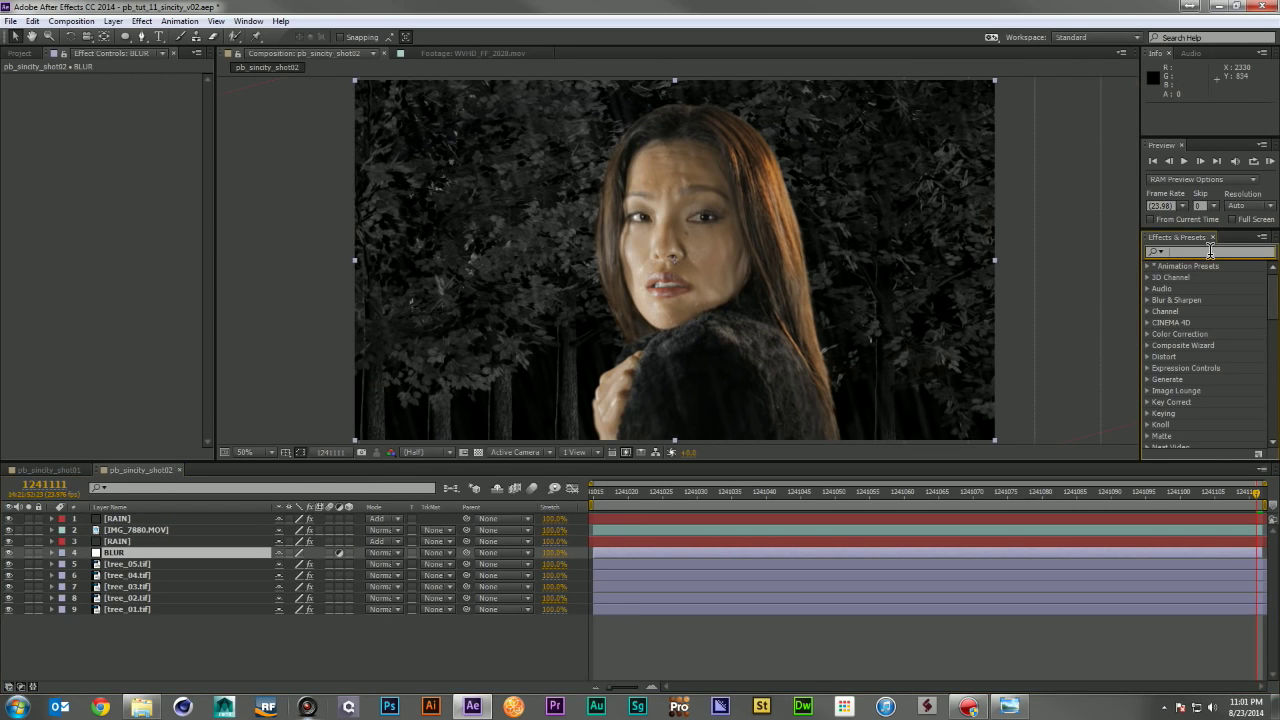
text(cam)
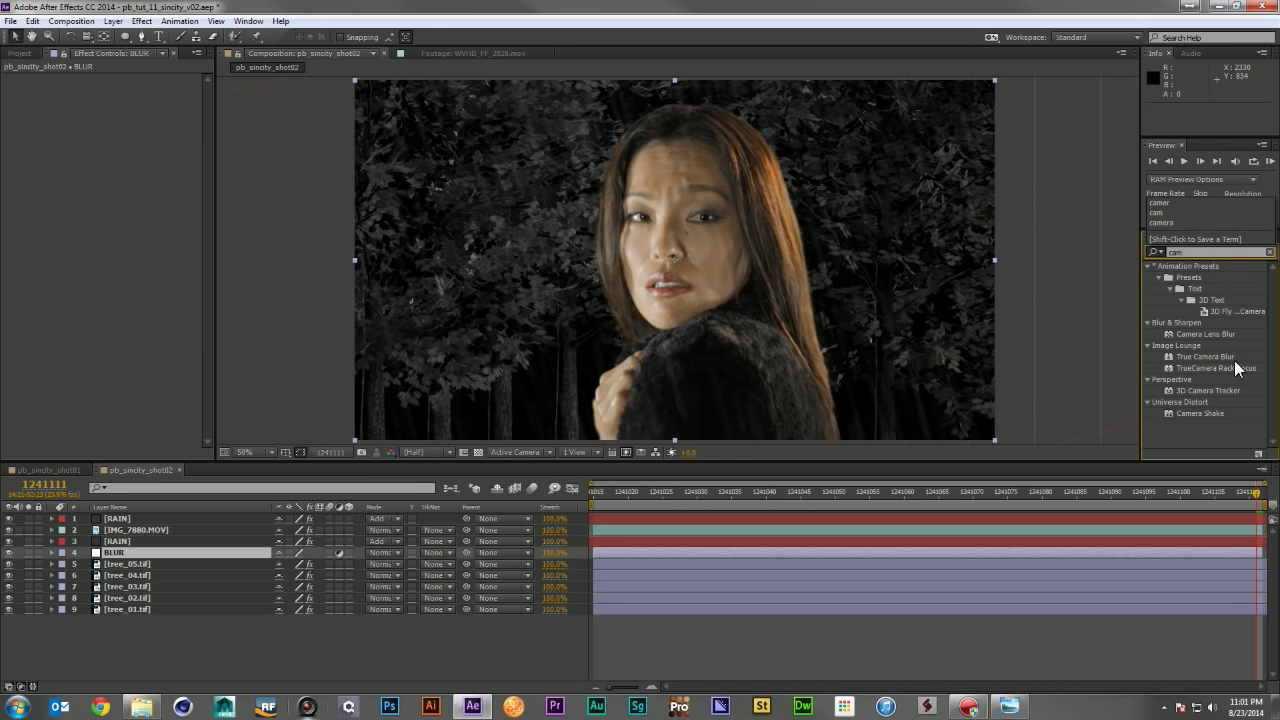
drag(1190, 334, 86, 552)
click(123, 90)
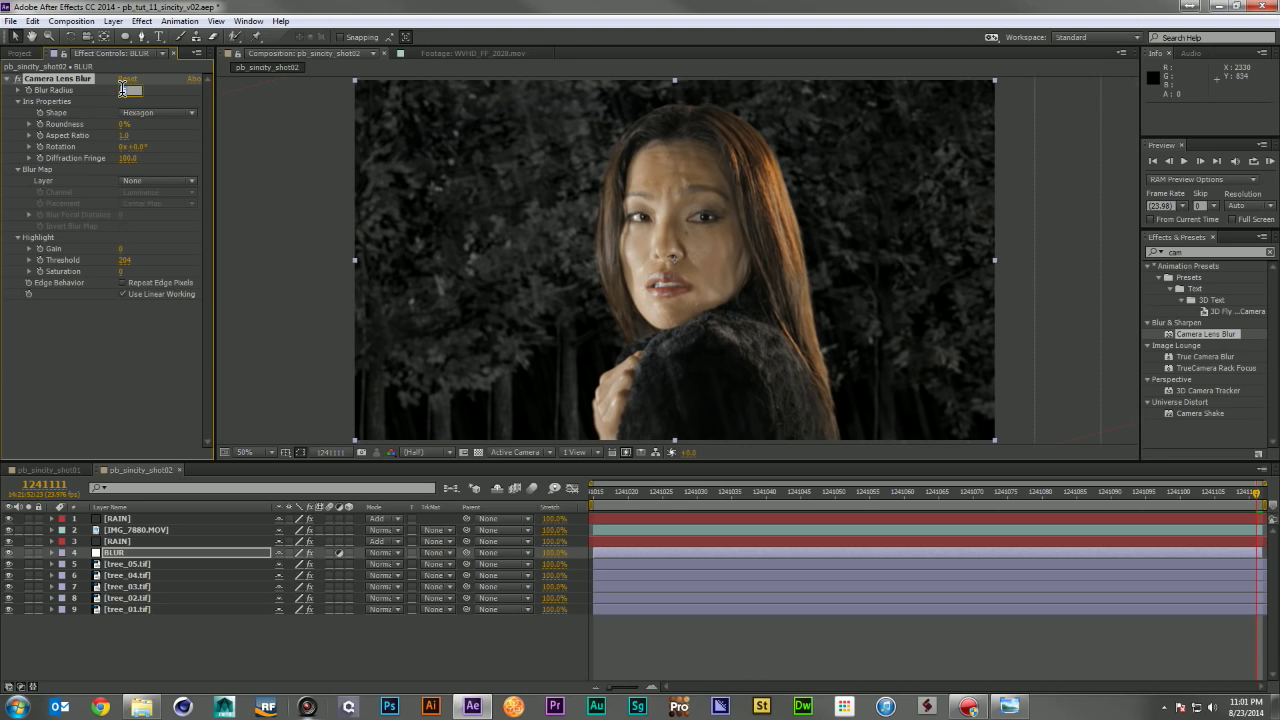
text(10)
key(Return)
click(123, 90)
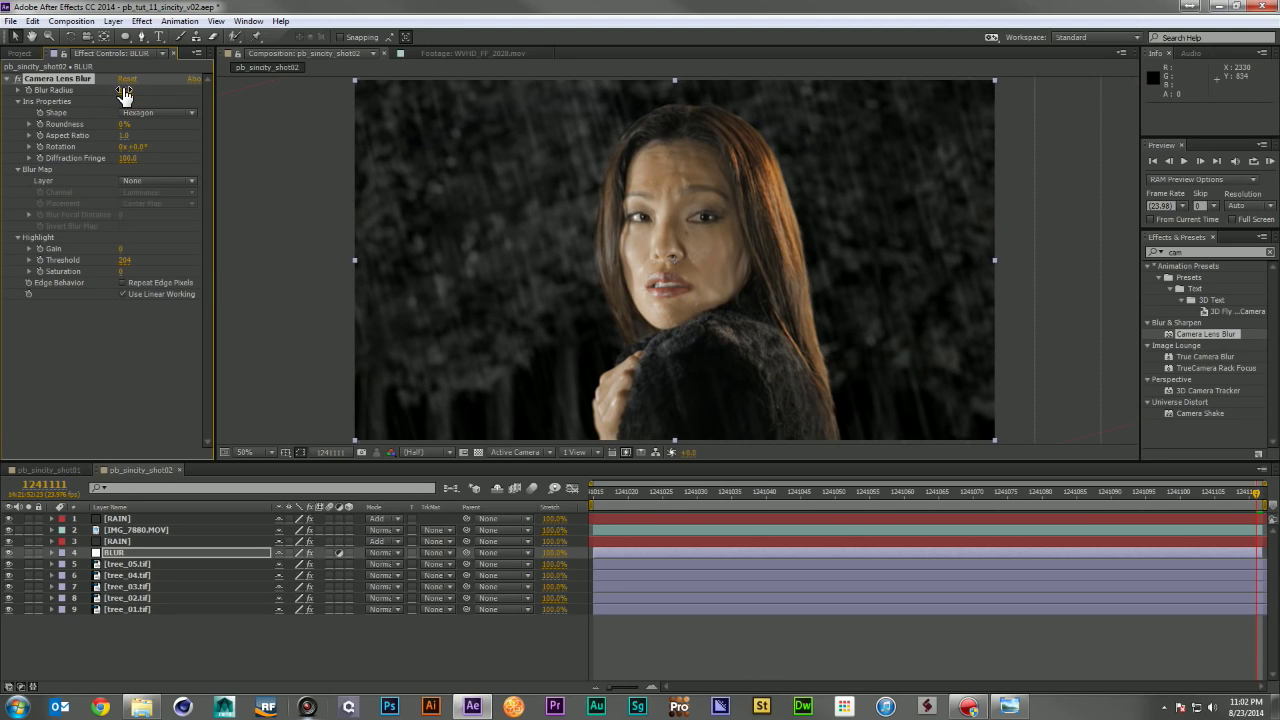
click(123, 90)
Step: Shift all five tree layers together by about 56 pixels horizontally and 14 pixels vertically in the background
click(126, 566)
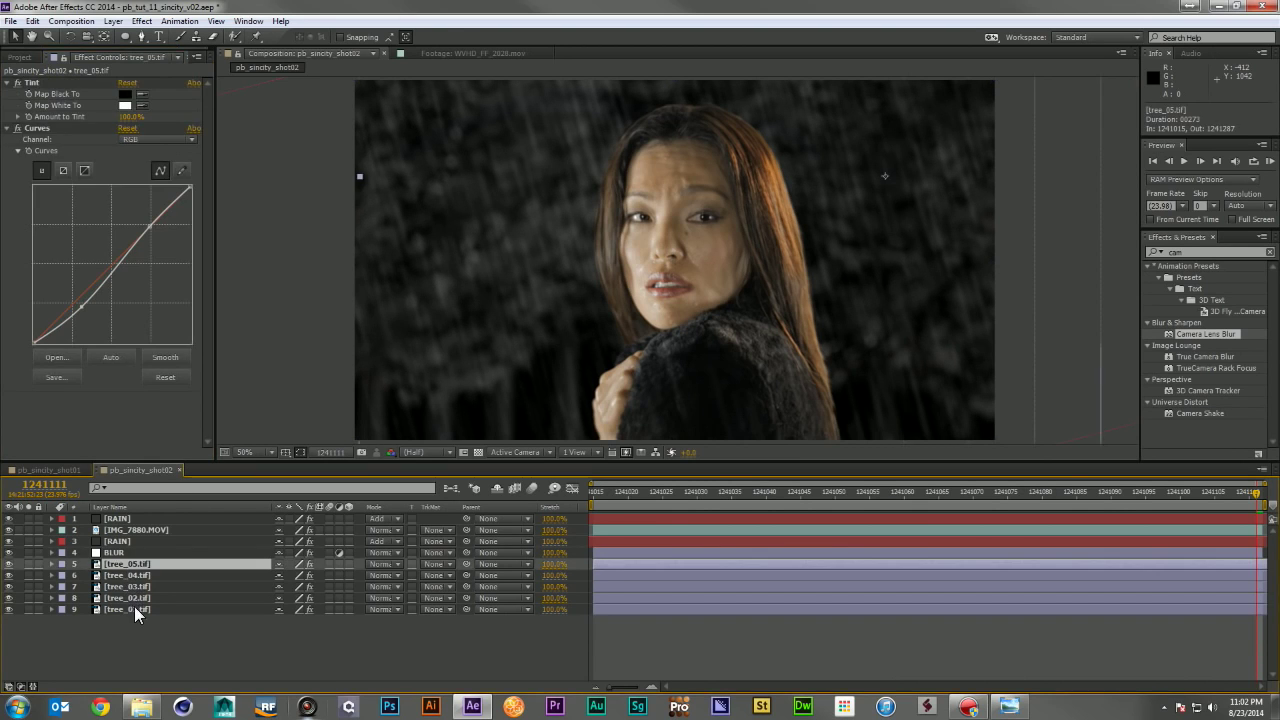
shift+click(134, 608)
mouse_move(563, 325)
mouse_down()
mouse_move(566, 351)
mouse_move(566, 295)
mouse_move(568, 326)
mouse_move(579, 320)
mouse_up()
Step: Copy the VIN vignette layer from pb_sincity_shot01 into pb_sincity_shot02, directly above the BLUR layer
click(45, 470)
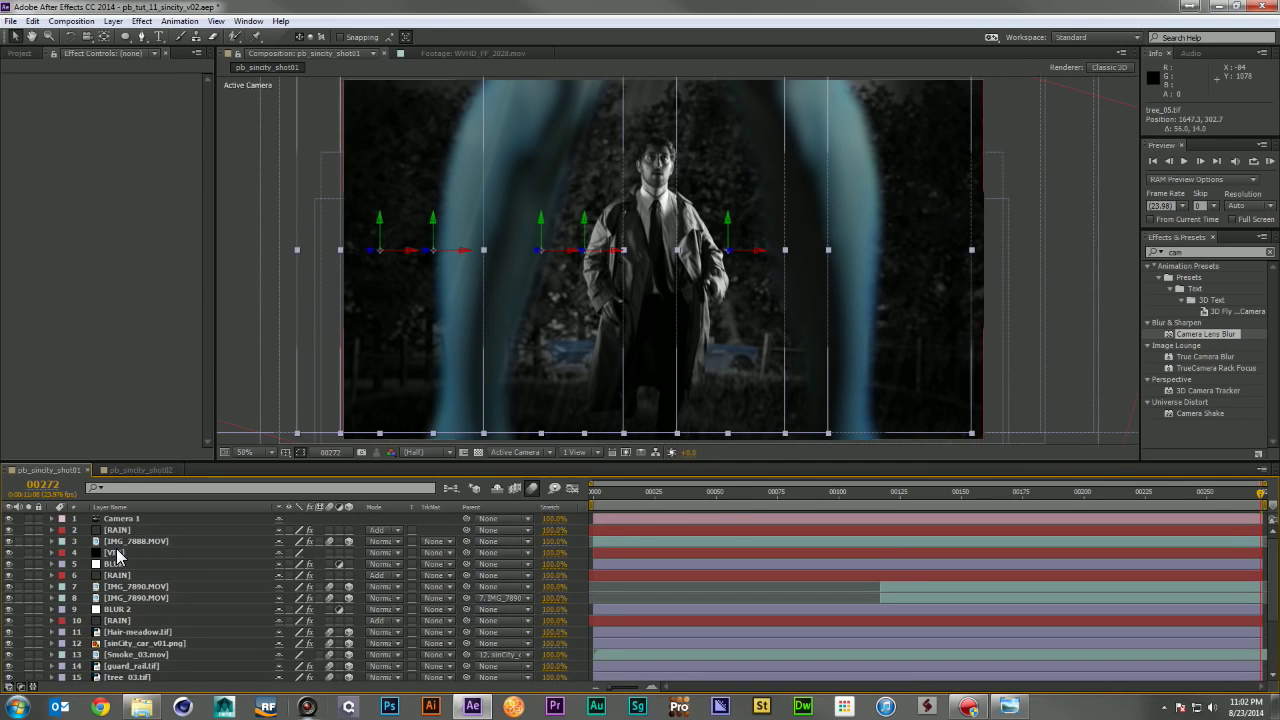
click(142, 470)
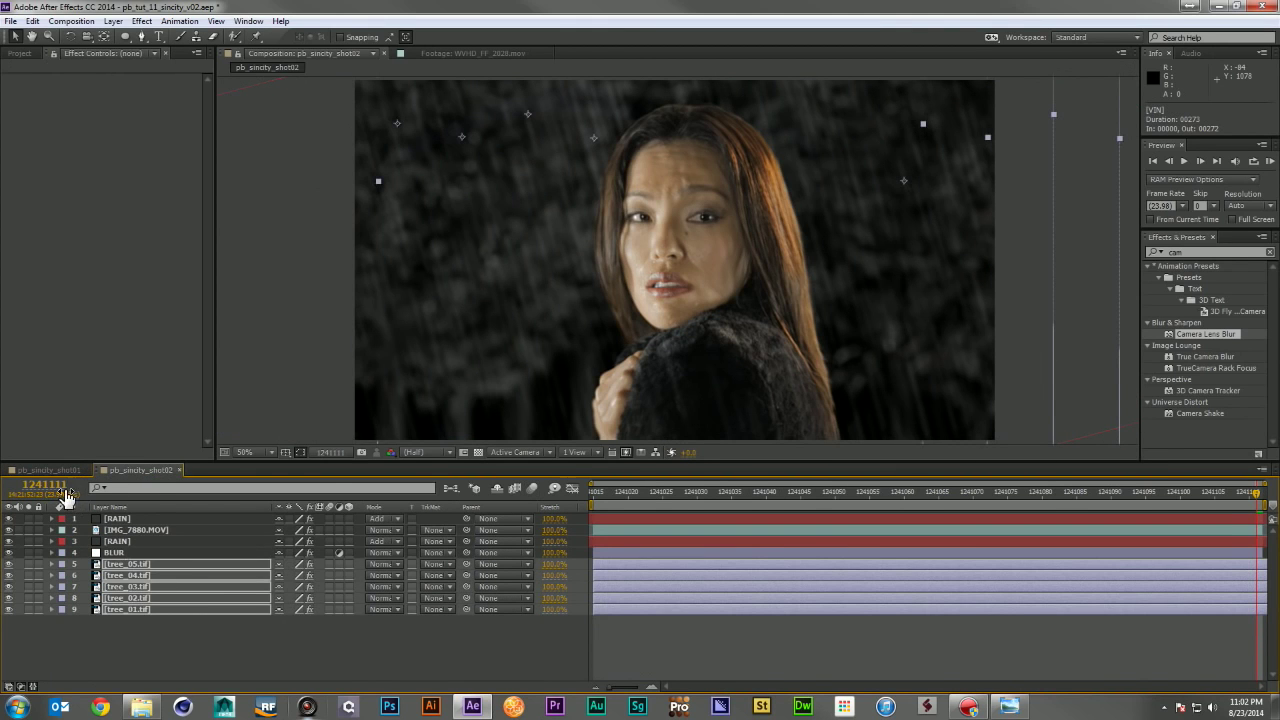
key(ctrl+v)
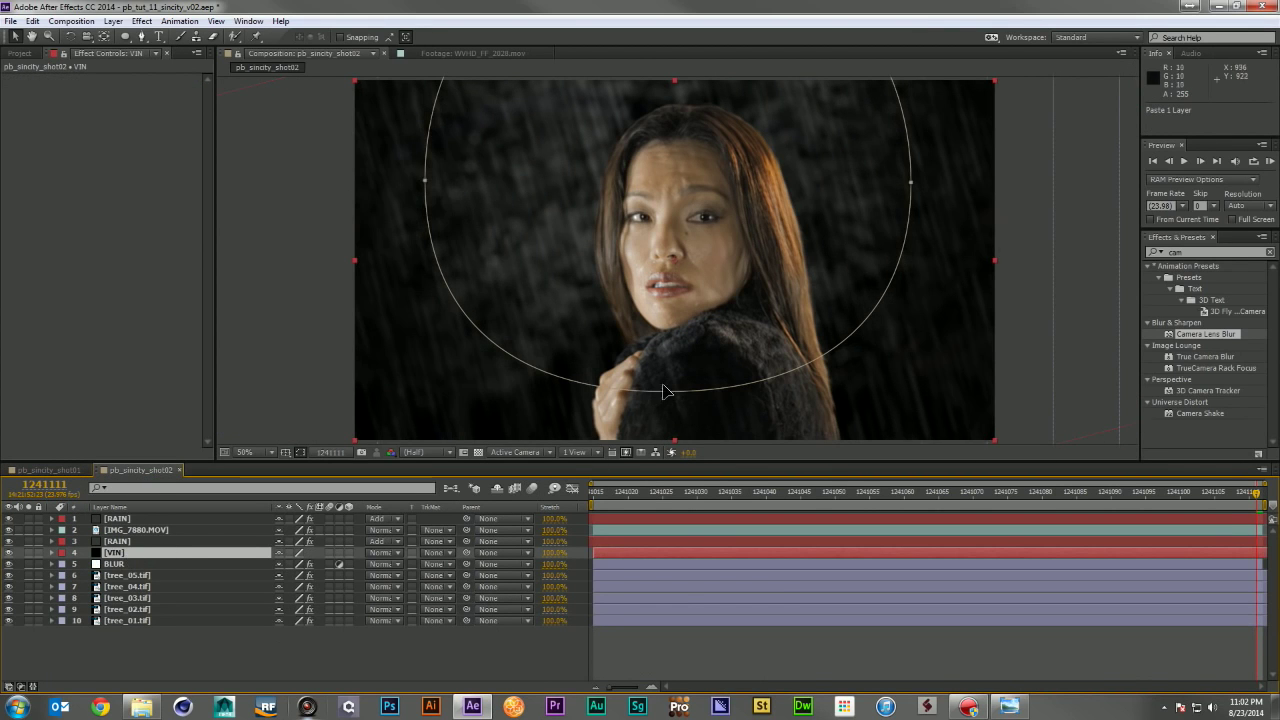
Step: Rotate the VIN layer's elliptical mask about -37 degrees and reposition it diagonally across the woman and the trees behind her
double_click(665, 392)
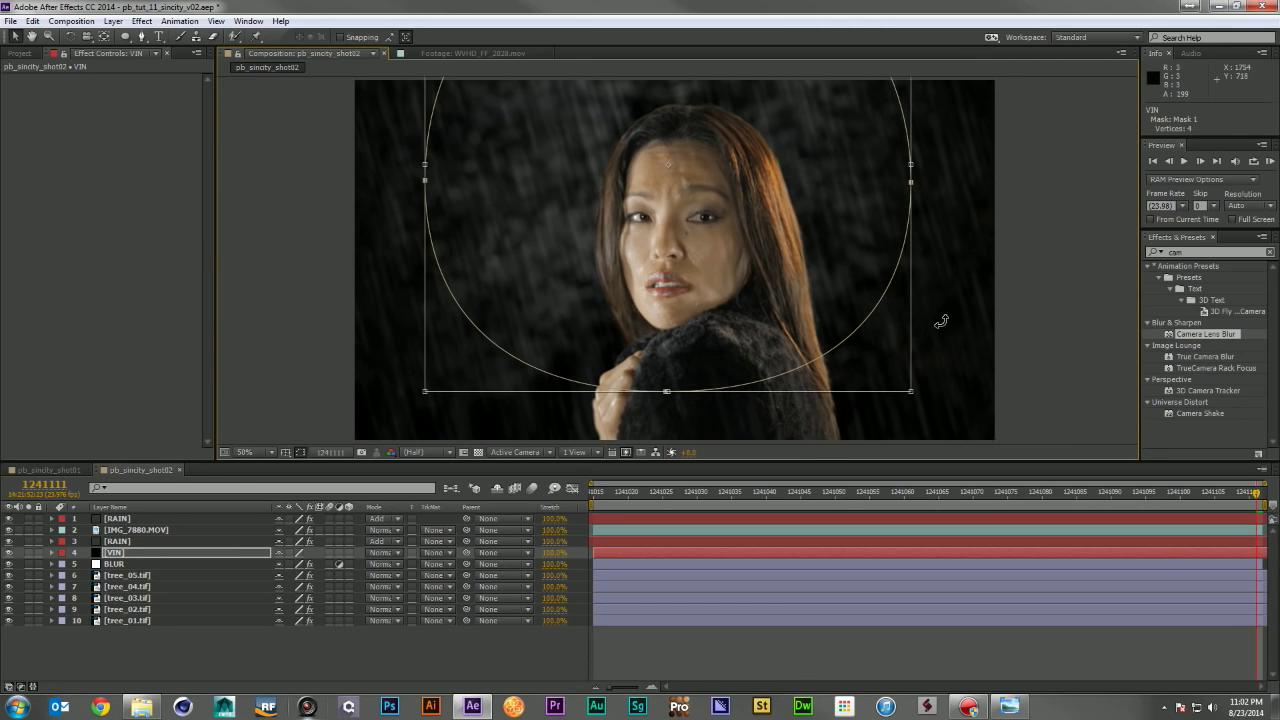
key(comma)
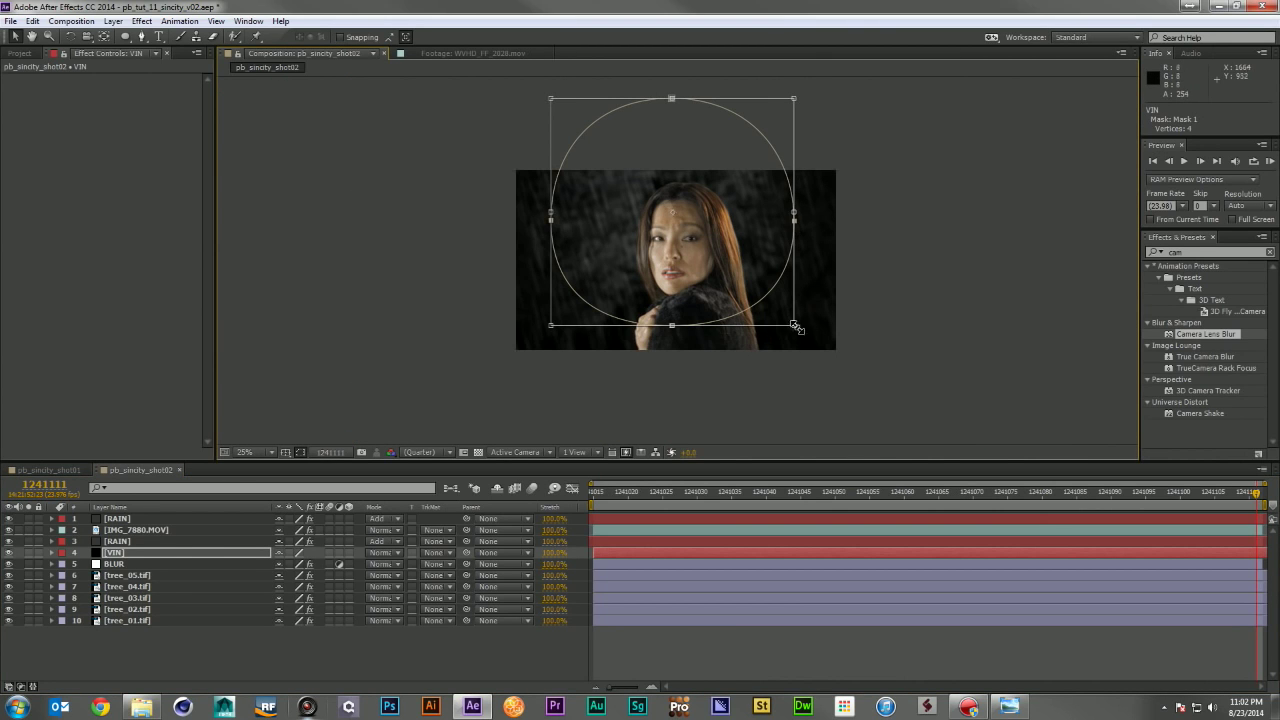
key(Return)
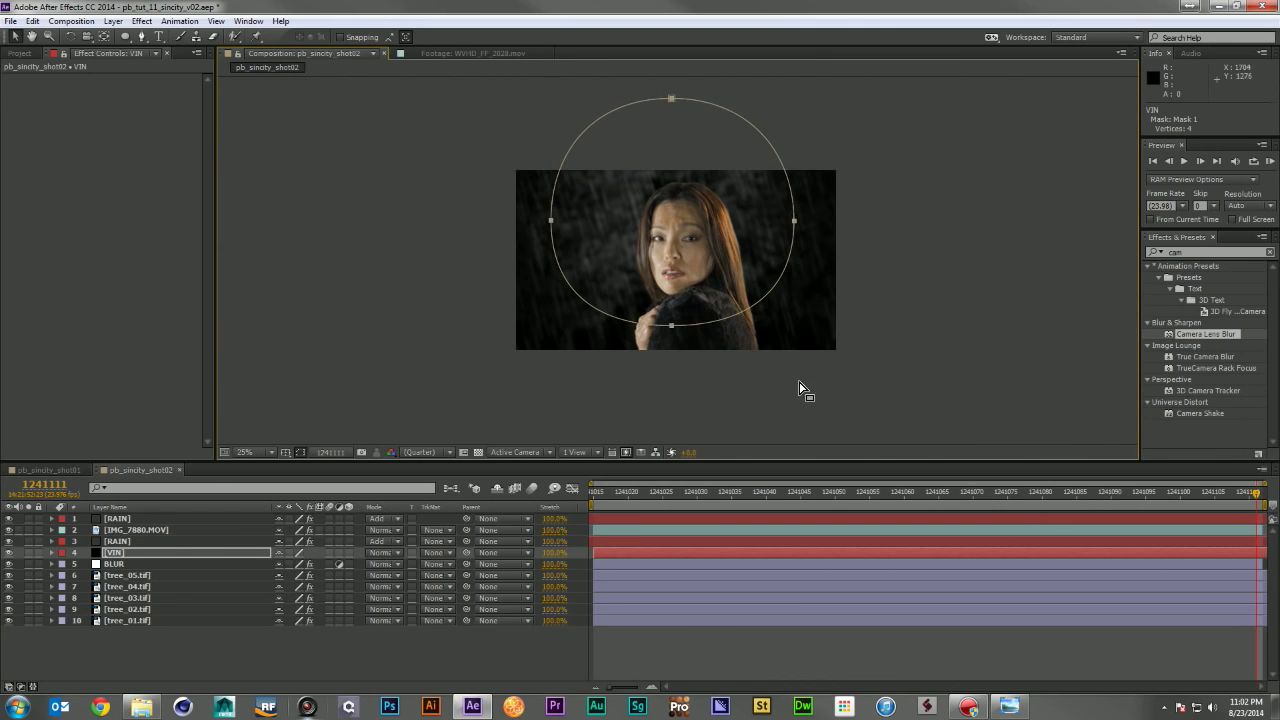
double_click(670, 332)
drag(795, 329, 692, 455)
drag(811, 89, 607, 202)
scroll(694, 230, up, 2)
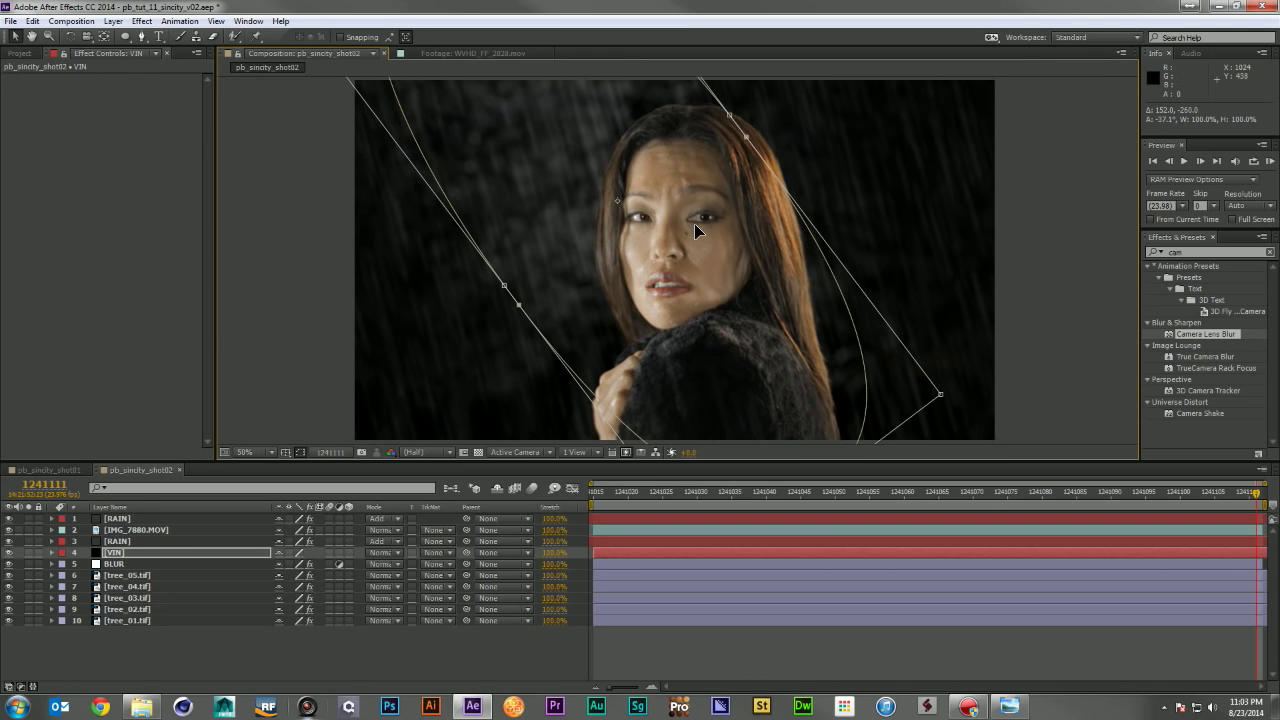
click(424, 642)
Step: Set the VIN layer's opacity to 56% while viewing frame 1241058, and collapse its properties
drag(654, 490, 891, 492)
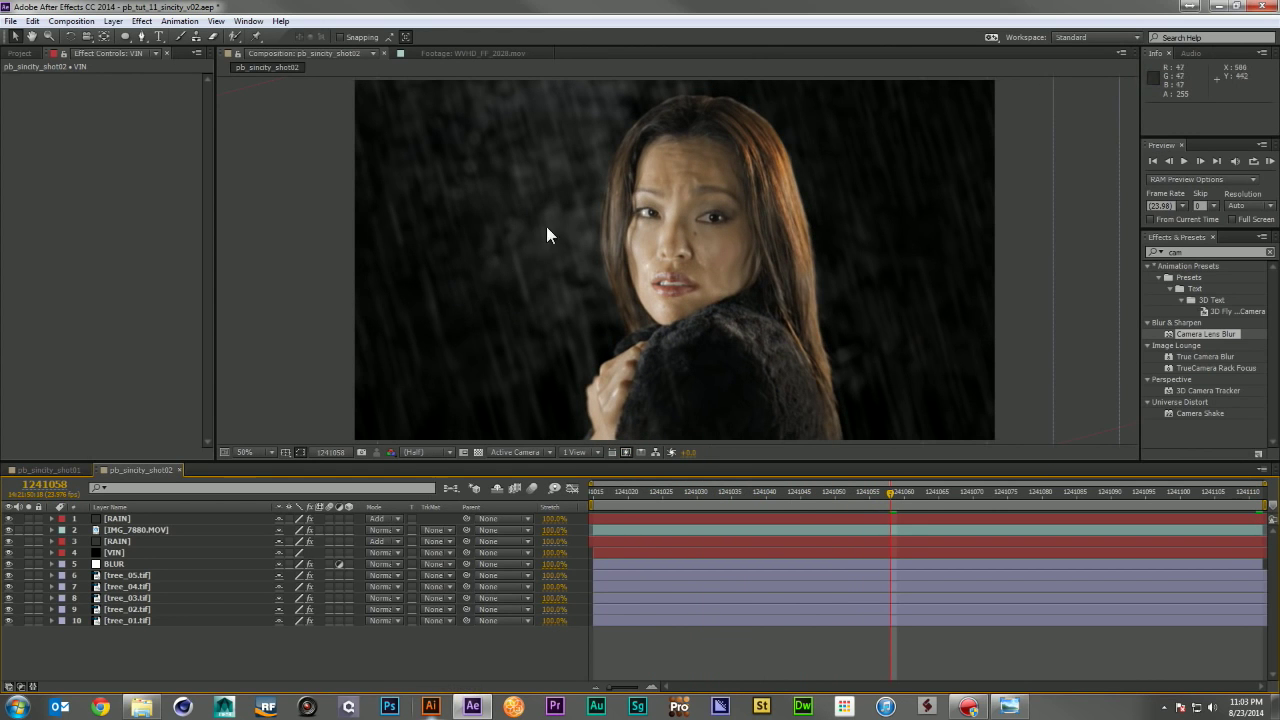
click(104, 553)
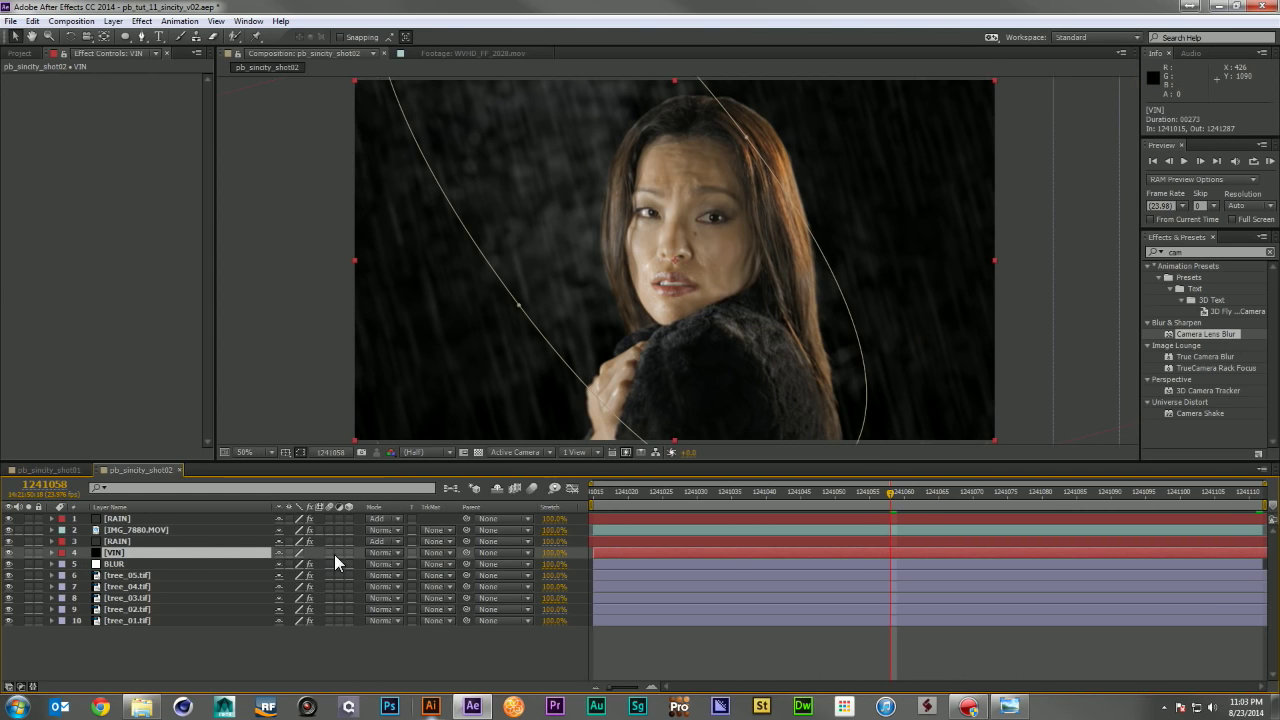
key(t)
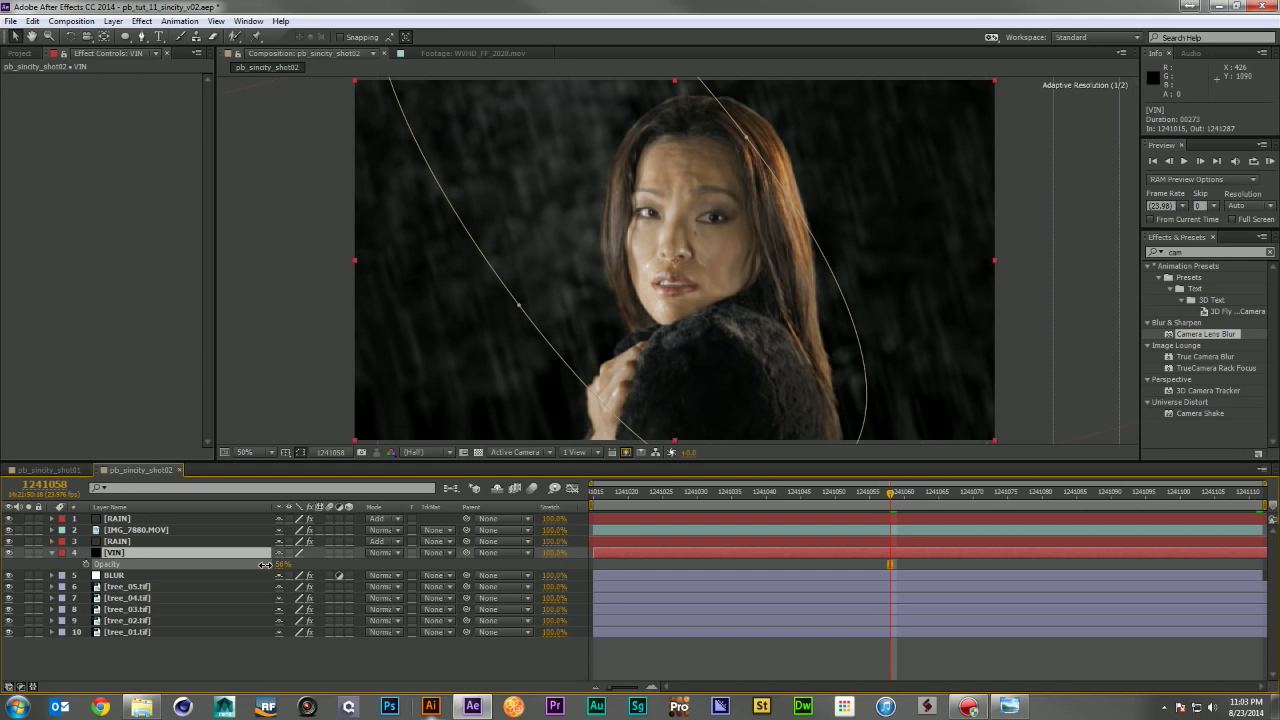
click(316, 638)
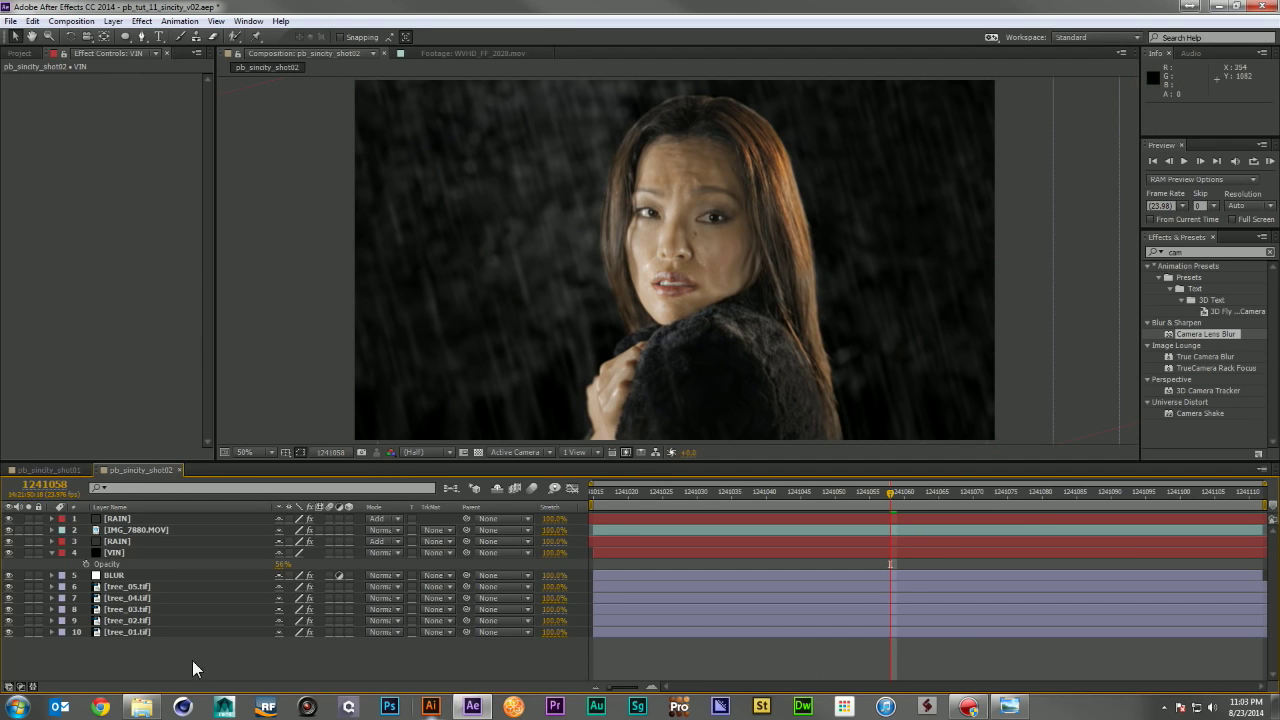
click(51, 552)
Step: Place composition marker 1 at about frame 1241050 and marker 2 at frame 1241075, and return to frame 1241050
drag(594, 492, 836, 508)
drag(1271, 506, 1027, 524)
mouse_move(850, 538)
mouse_down()
mouse_move(836, 530)
mouse_move(884, 492)
mouse_move(1002, 500)
mouse_up()
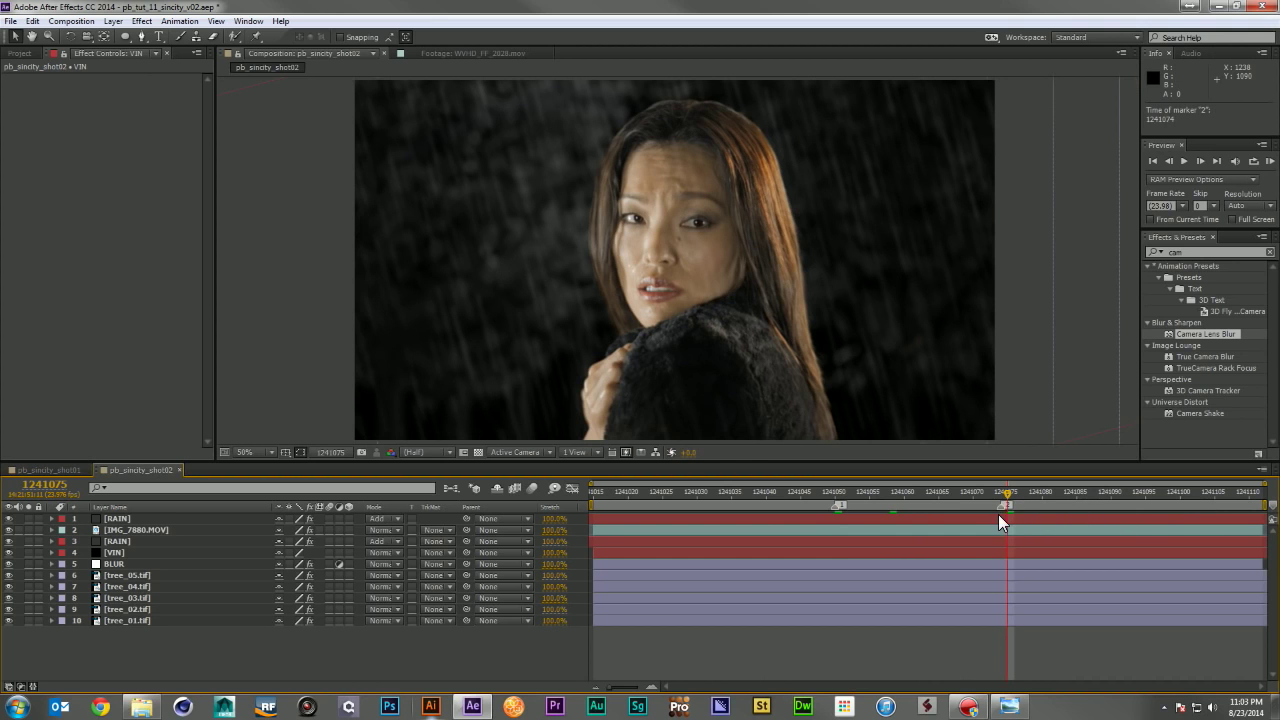
mouse_move(1006, 486)
mouse_down()
mouse_move(1263, 510)
mouse_move(1023, 537)
mouse_move(838, 530)
mouse_up()
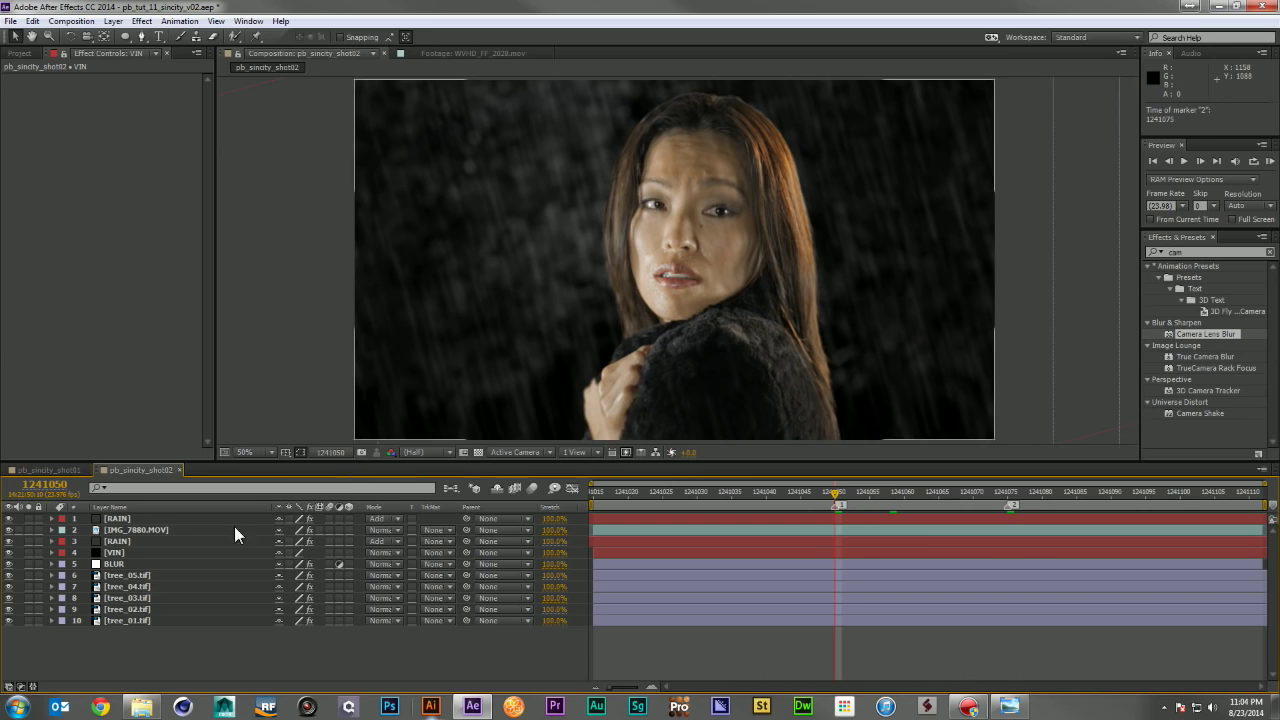
Step: Apply Hue/Saturation to the IMG_7880.MOV layer after its Advanced Spill Suppressor effect
click(152, 532)
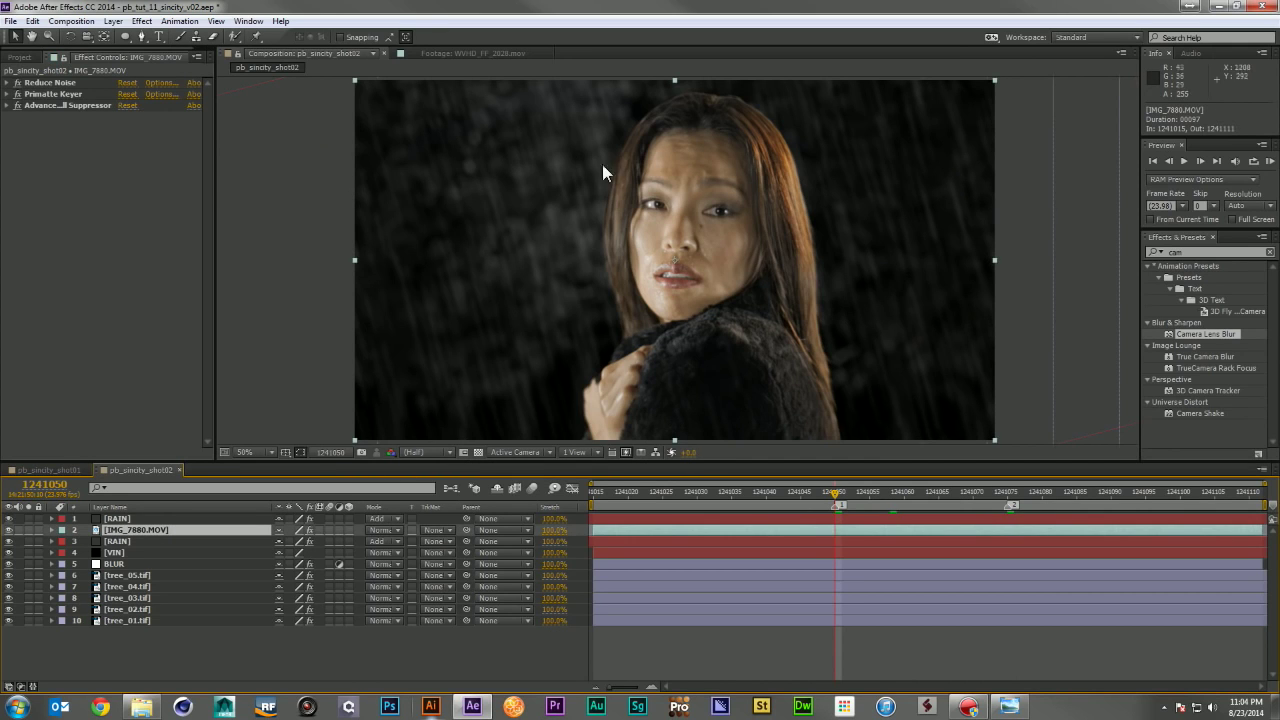
click(1206, 248)
text(hue.)
key(BackSpace)
text(/)
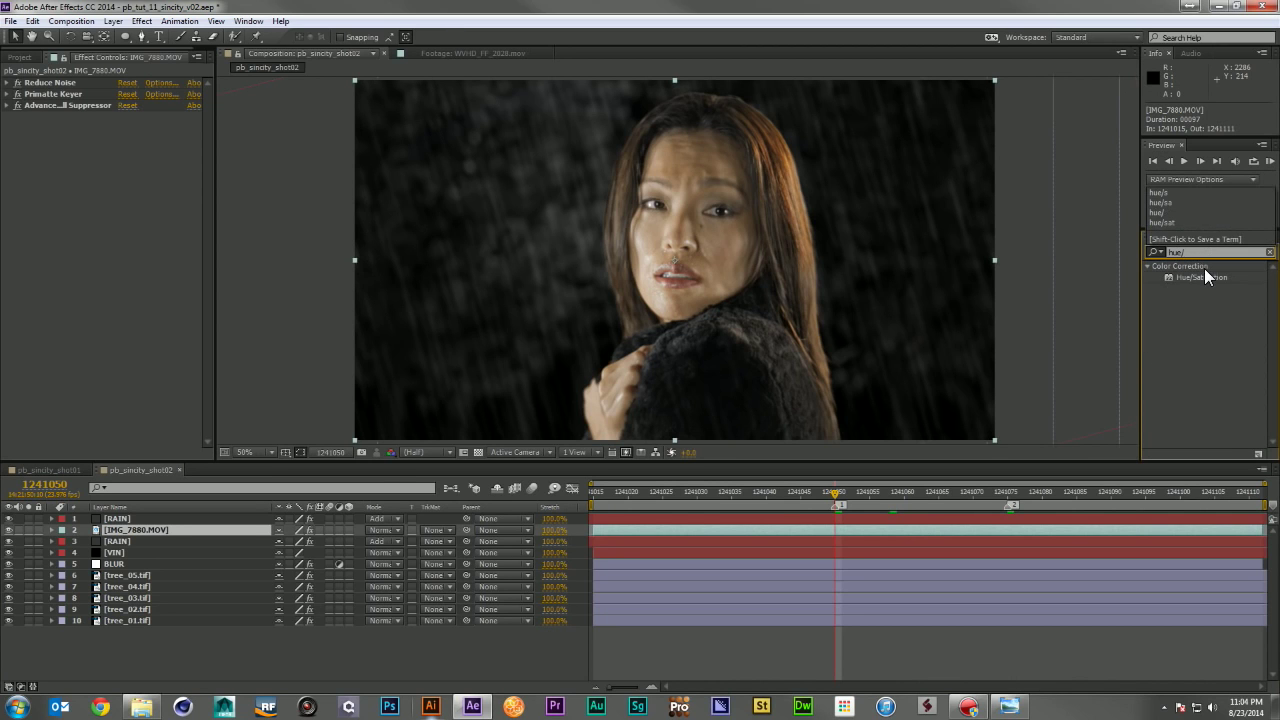
drag(1207, 274, 124, 236)
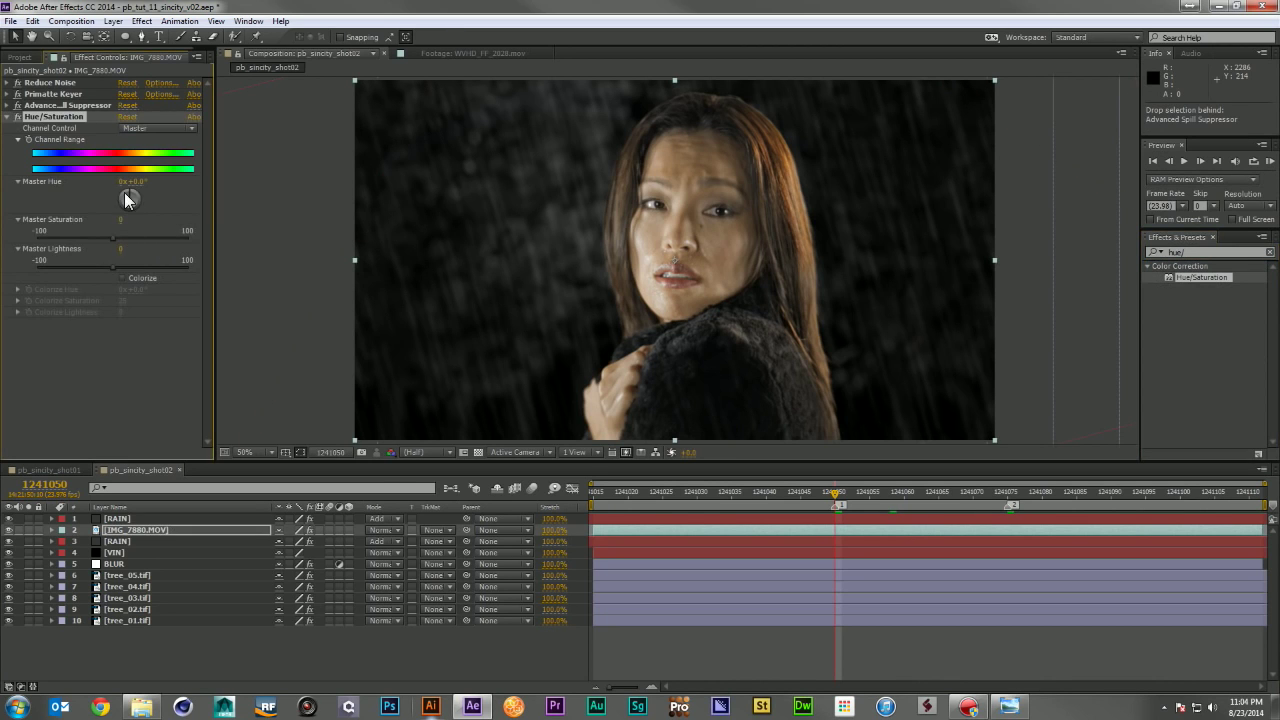
Step: Set the saturation of both the Reds and the Yellows channels to -100 in Hue/Saturation
click(140, 128)
click(138, 155)
drag(126, 210, 5, 186)
key(ctrl+z)
drag(122, 220, 0, 237)
click(172, 128)
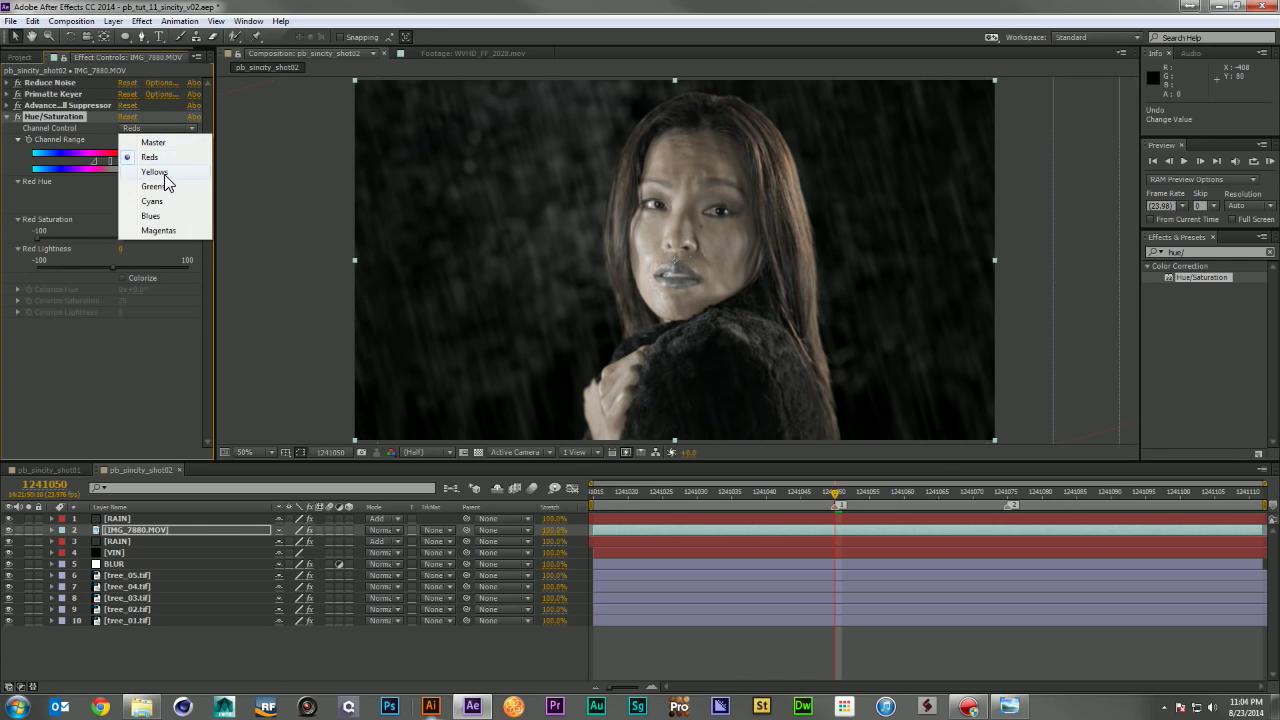
click(166, 178)
drag(122, 218, 5, 237)
Step: Apply Curves to IMG_7880.MOV, placed between Advanced Spill Suppressor and Hue/Saturation
click(1193, 251)
text(curves)
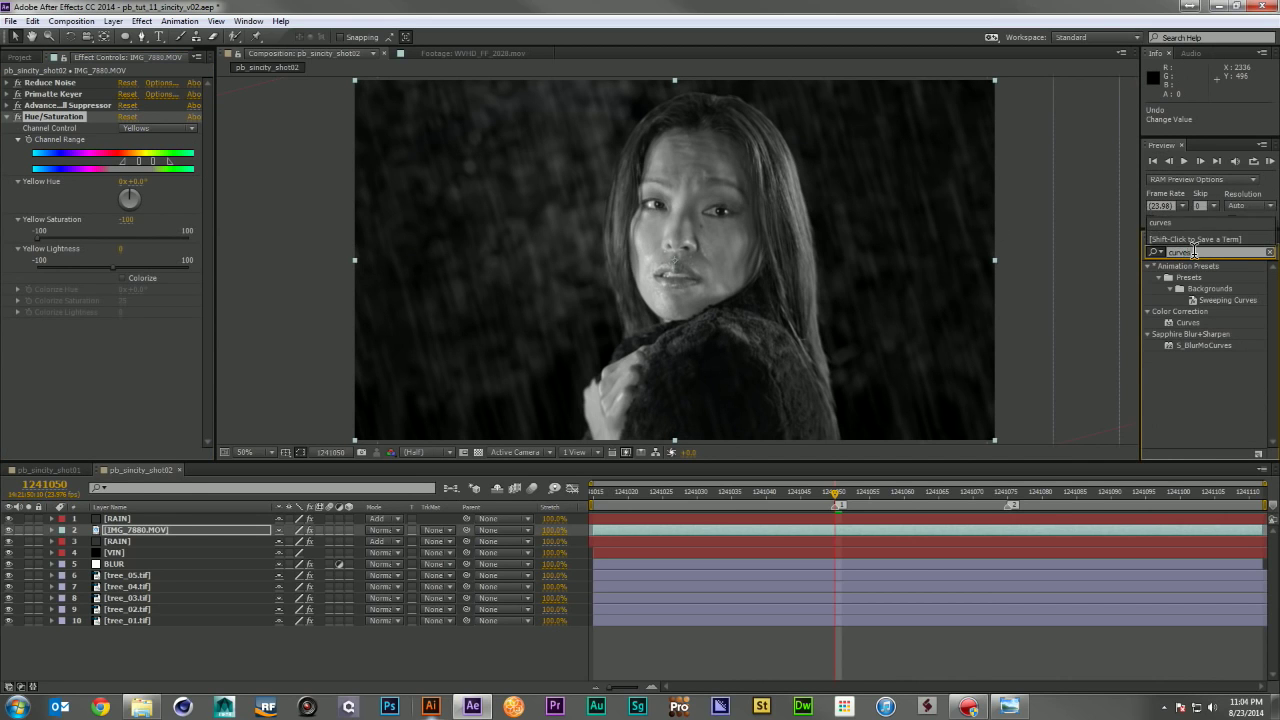
drag(1198, 326, 120, 111)
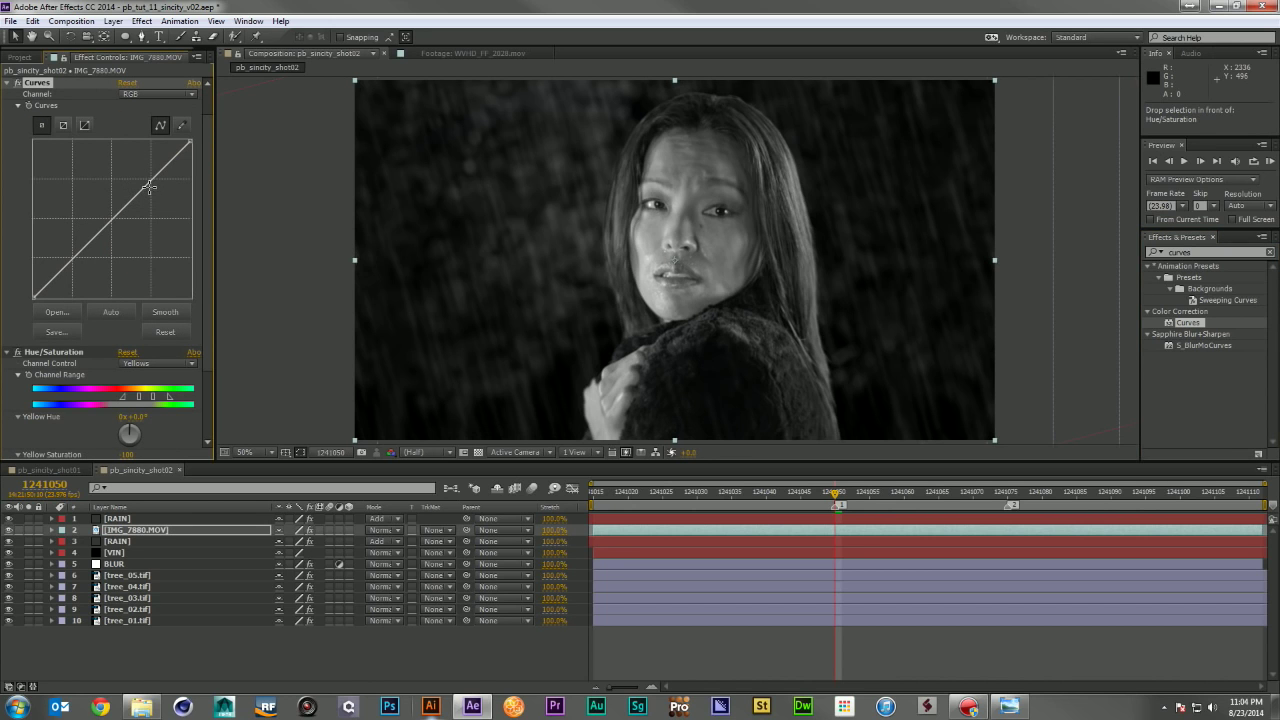
drag(148, 184, 142, 188)
drag(74, 258, 76, 269)
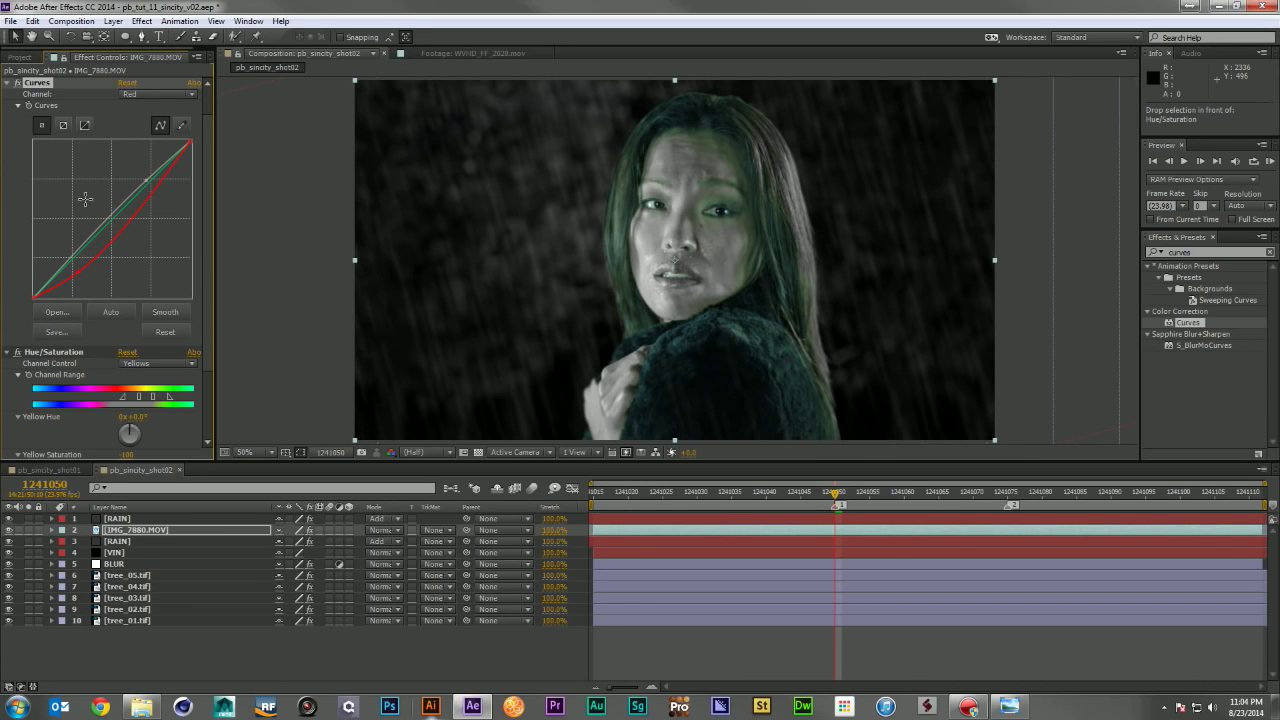
click(125, 84)
Step: Shape the RGB curve into a strong S with brighter highlights and darker shadows, and collapse the Curves effect
drag(148, 181, 138, 172)
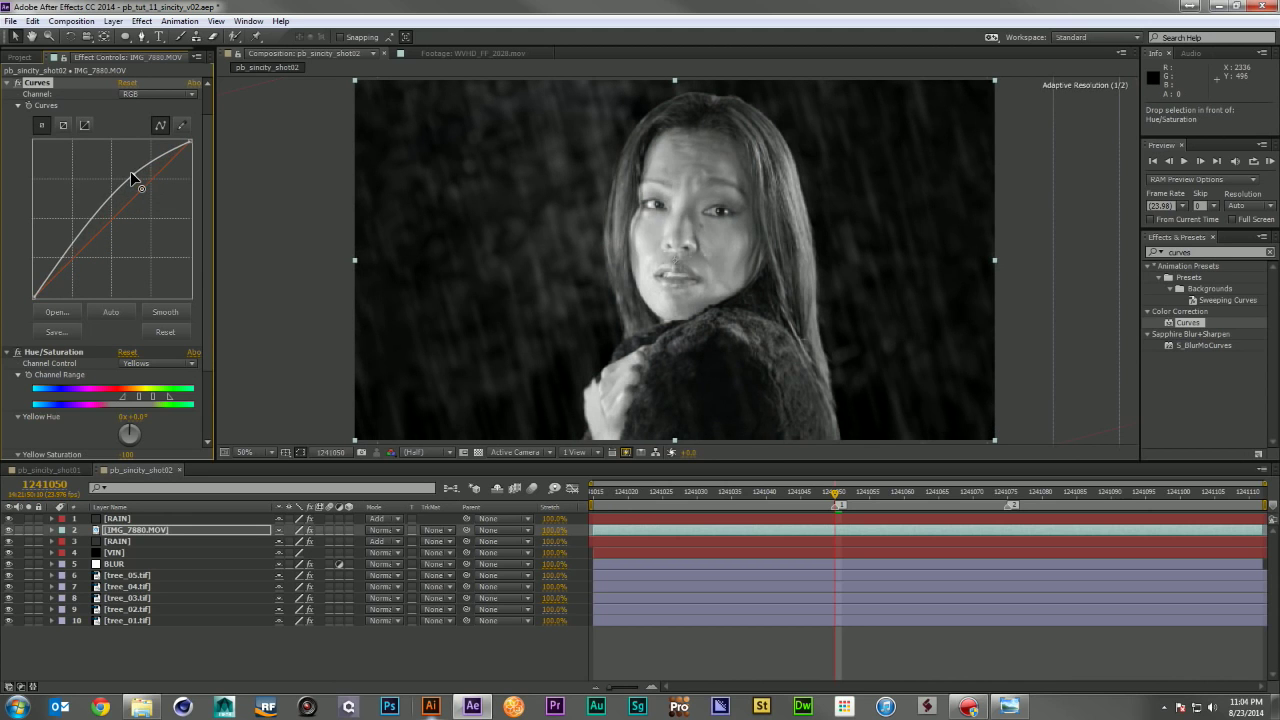
drag(84, 248, 78, 263)
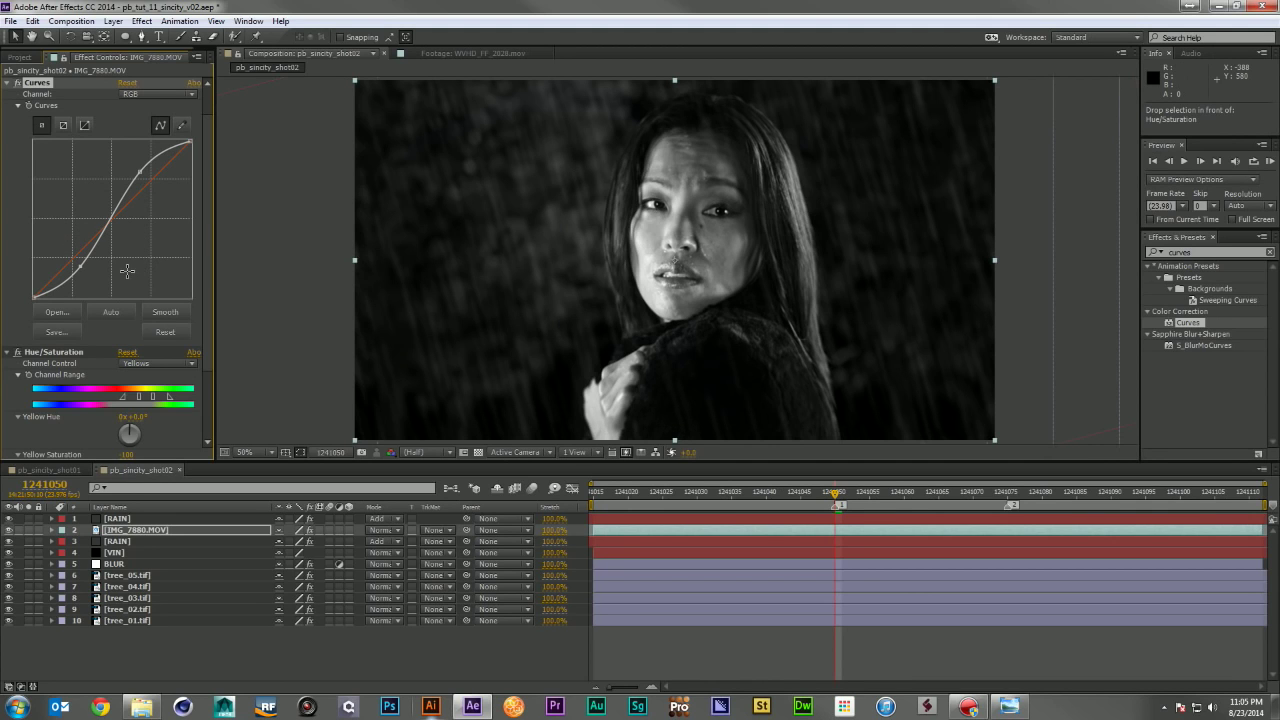
scroll(64, 338, down, 3)
scroll(64, 338, up, 4)
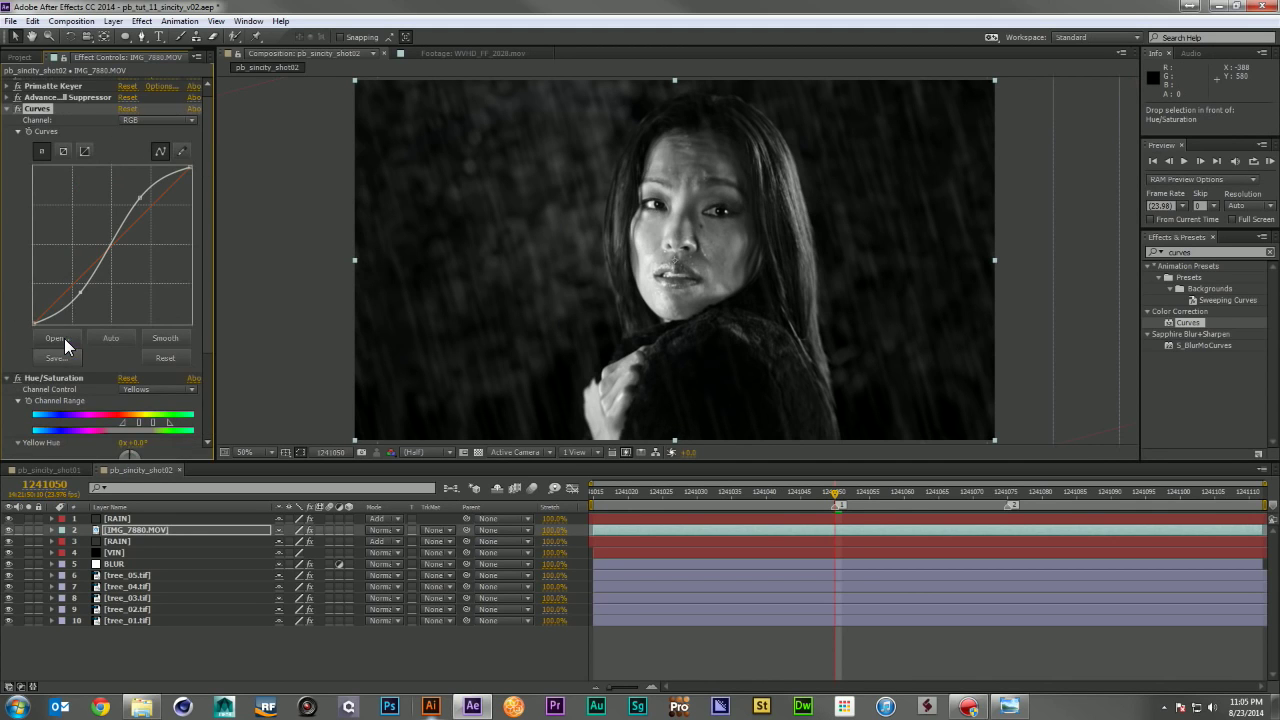
click(11, 108)
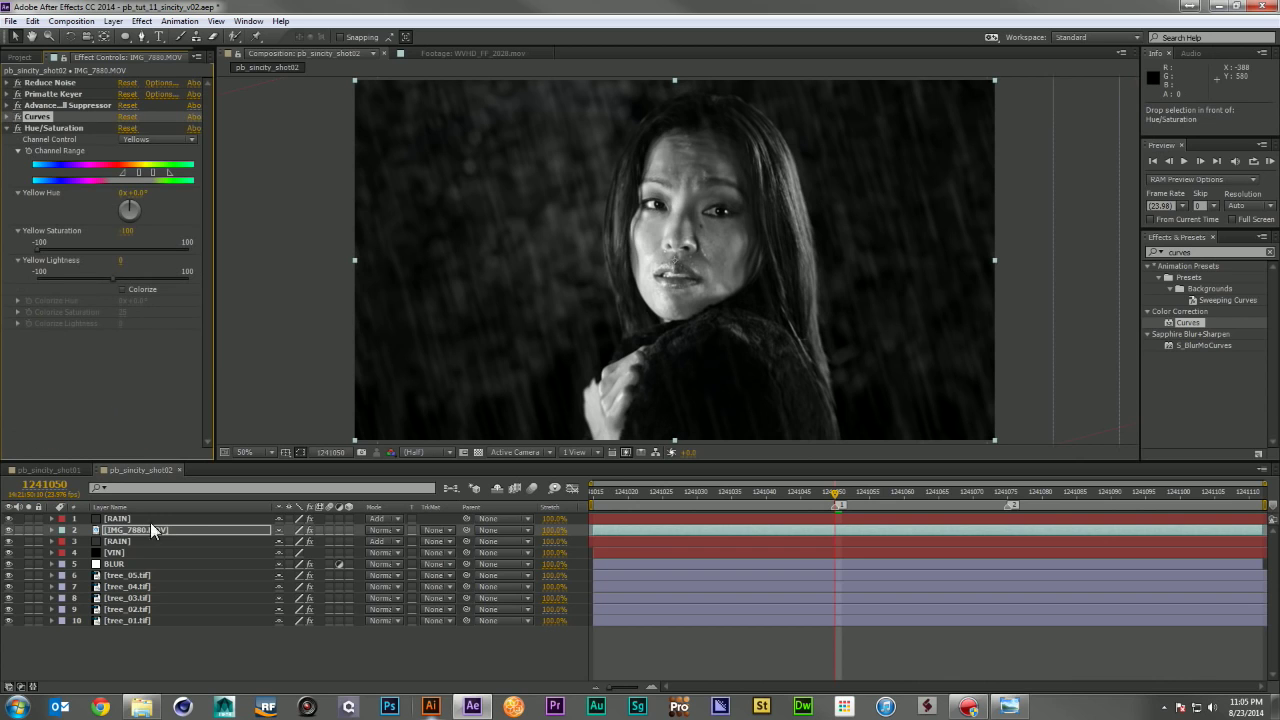
Step: Duplicate the IMG_7880.MOV layer
click(108, 535)
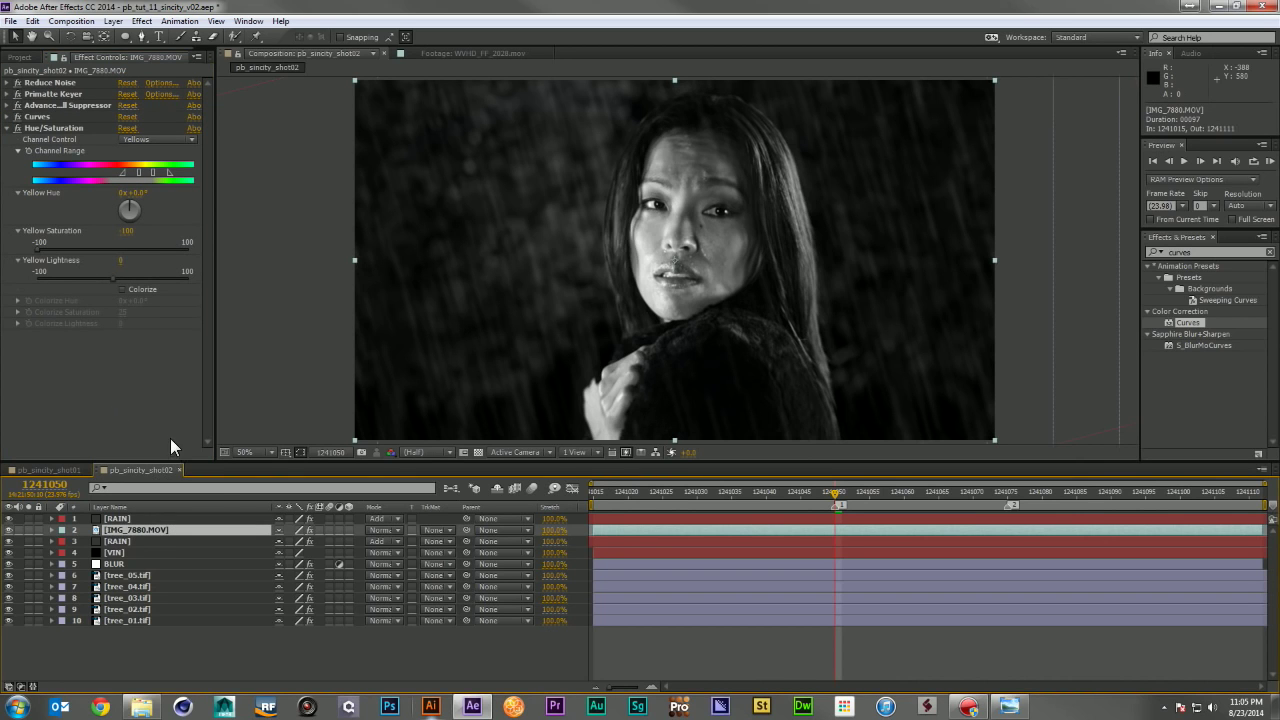
key(ctrl+d)
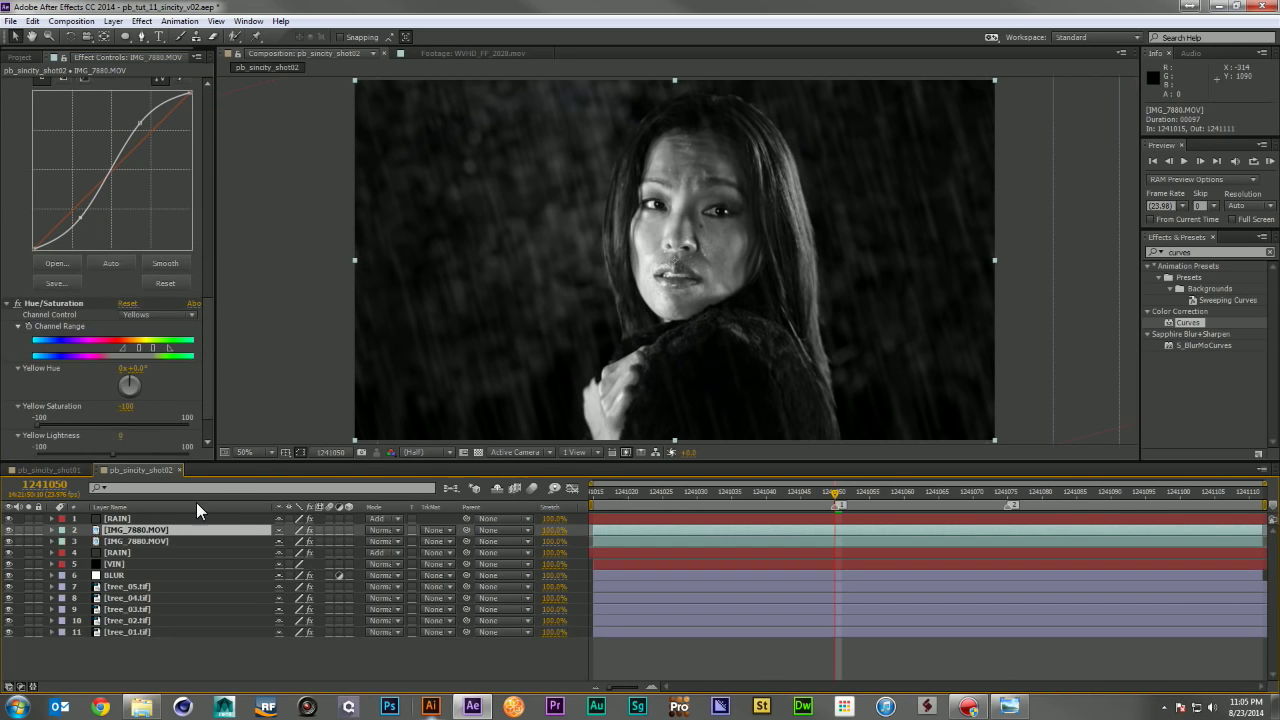
Step: Delete Curves from the upper IMG_7880.MOV copy and reset its Hue/Saturation effect to the defaults
scroll(134, 316, up, 3)
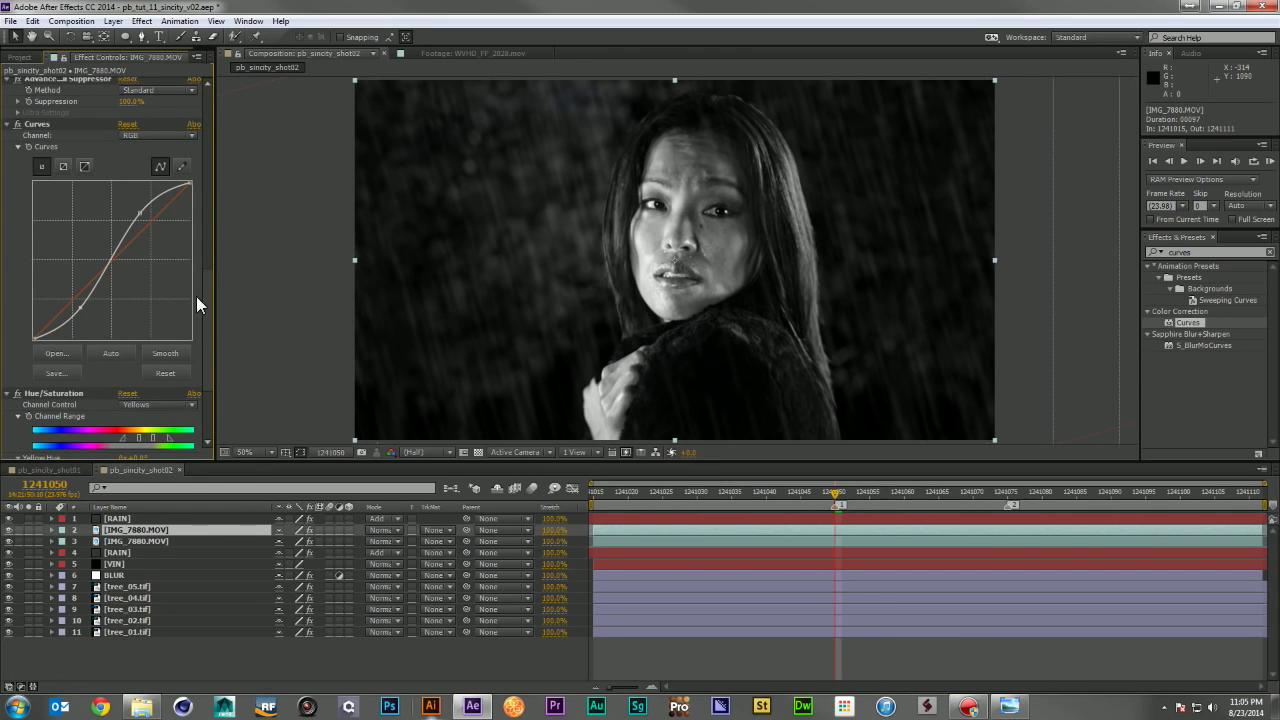
click(38, 125)
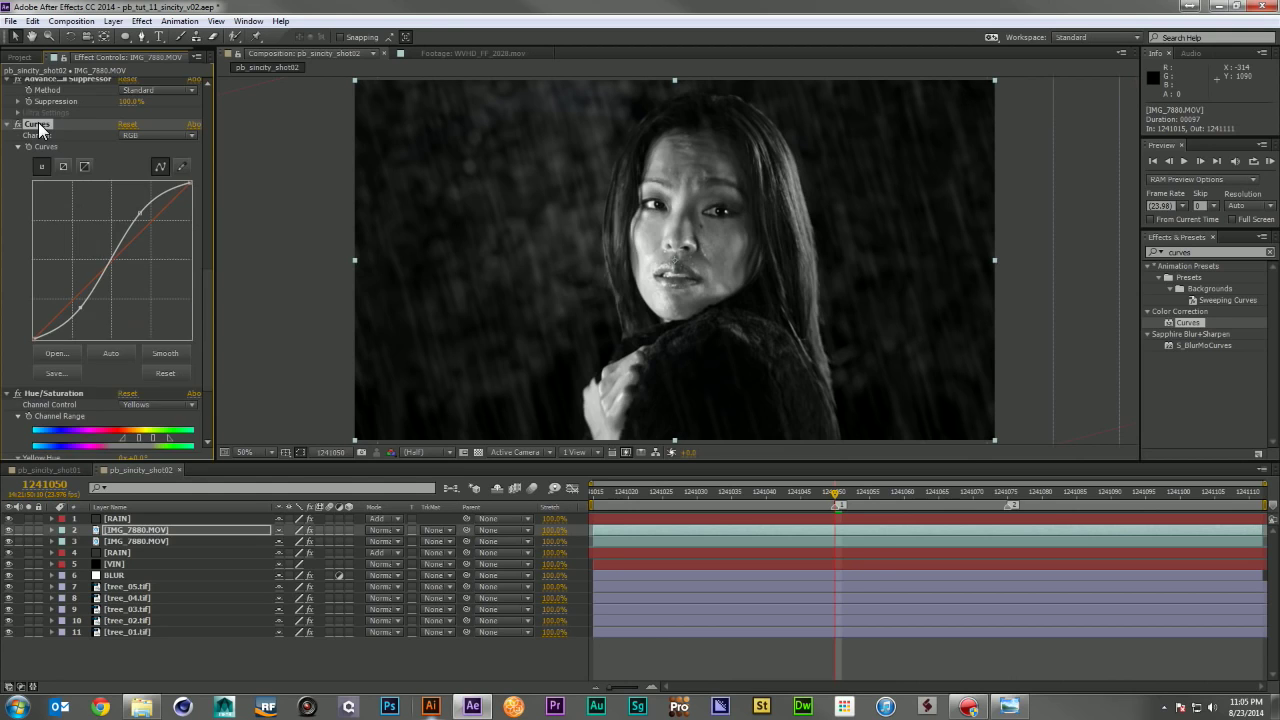
key(Delete)
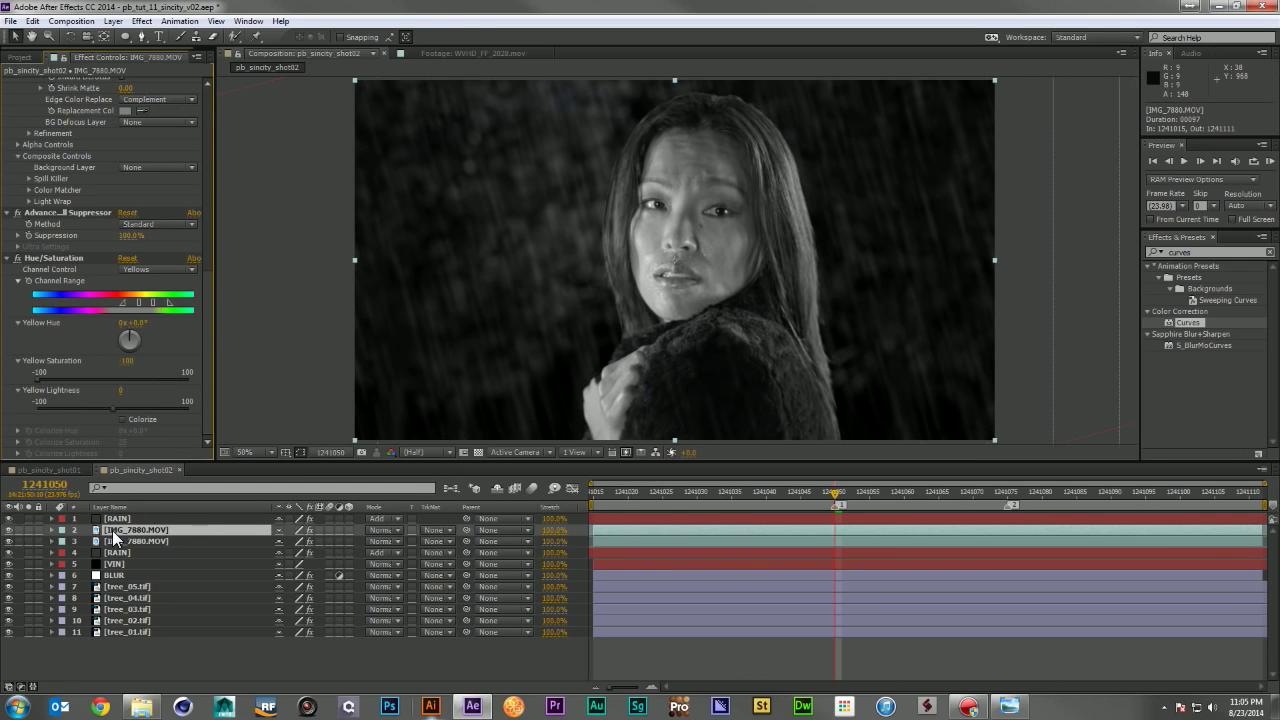
click(126, 258)
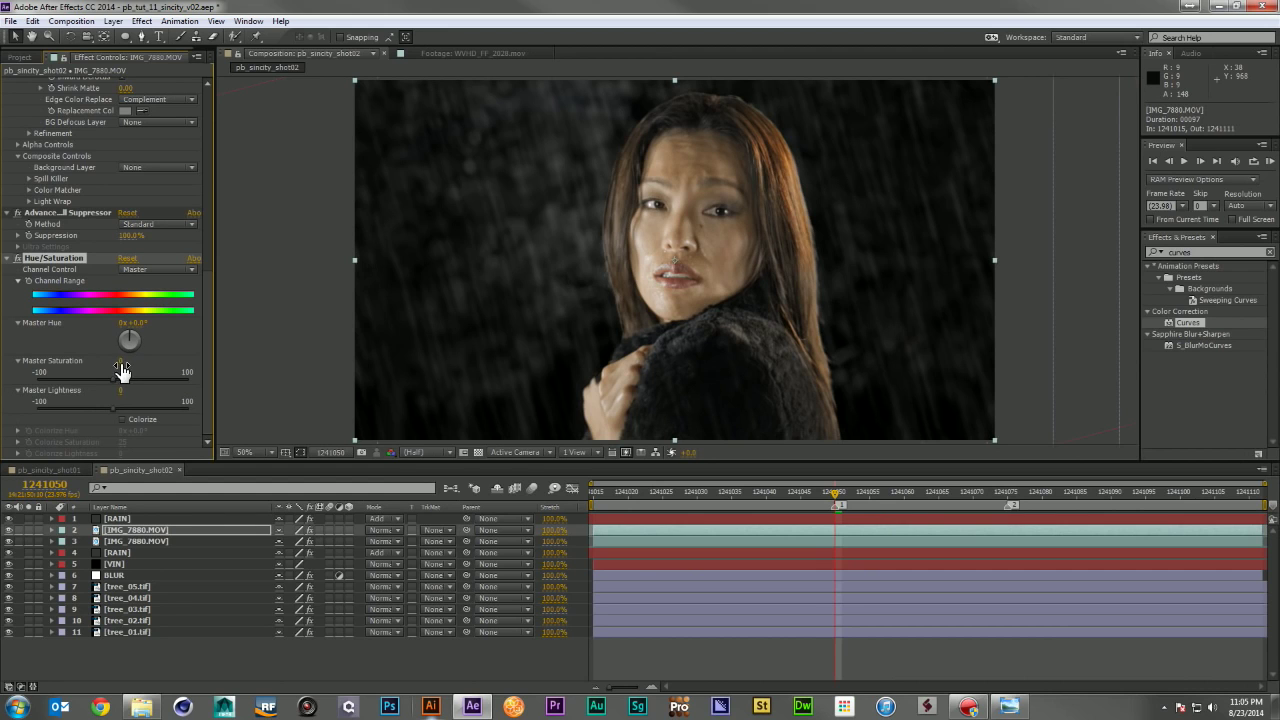
Step: Reduce Master Saturation to about -51 on the upper IMG_7880.MOV copy and expand the lower copy's Primatte Keyer settings
drag(113, 363, 92, 370)
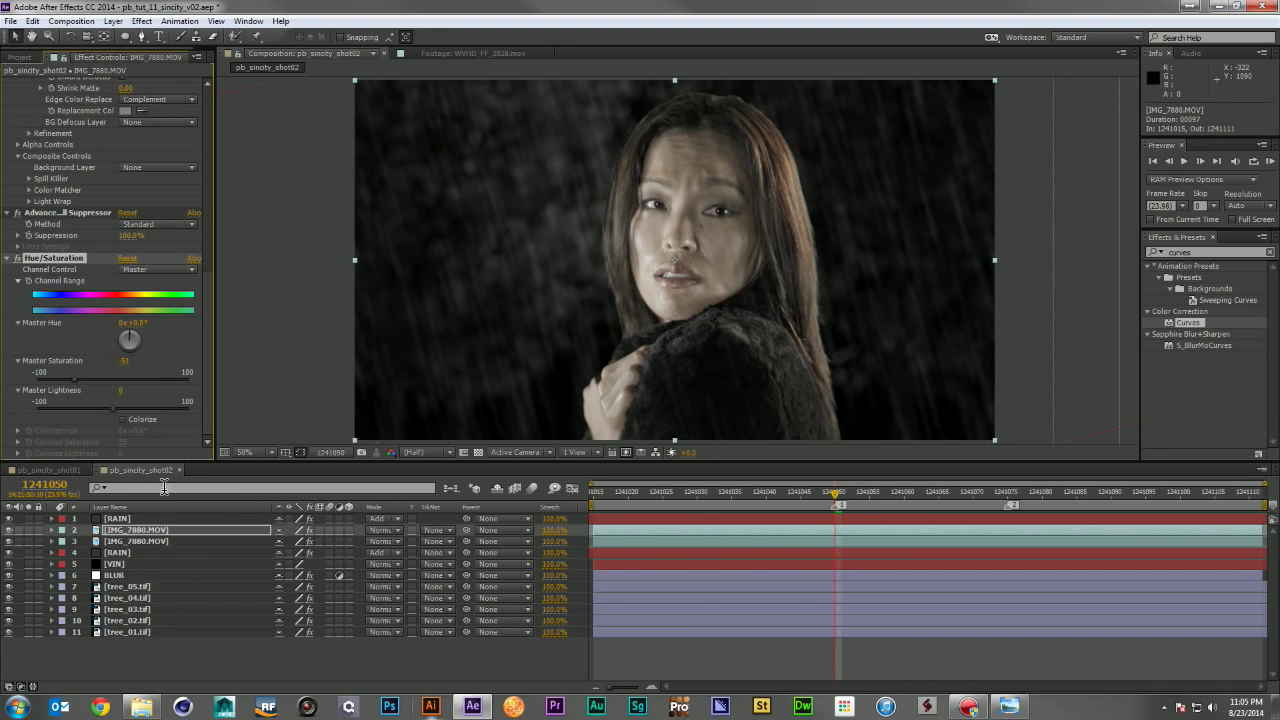
click(141, 541)
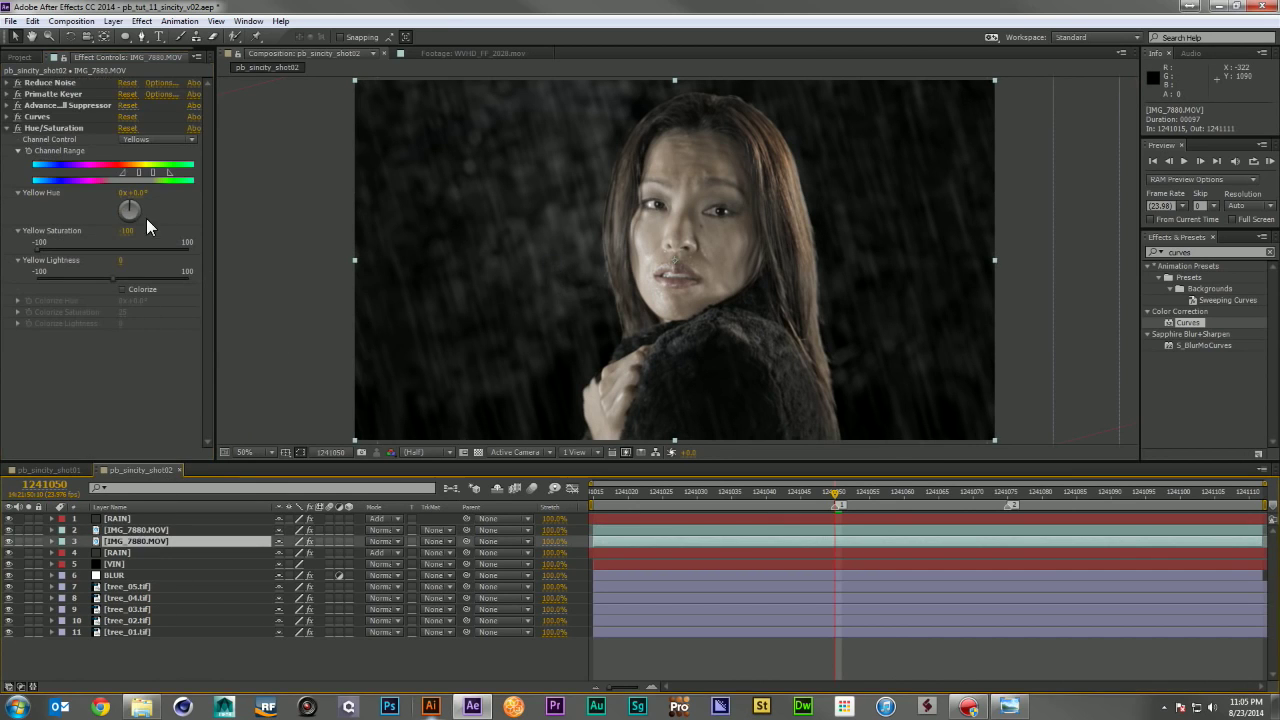
click(7, 94)
click(50, 82)
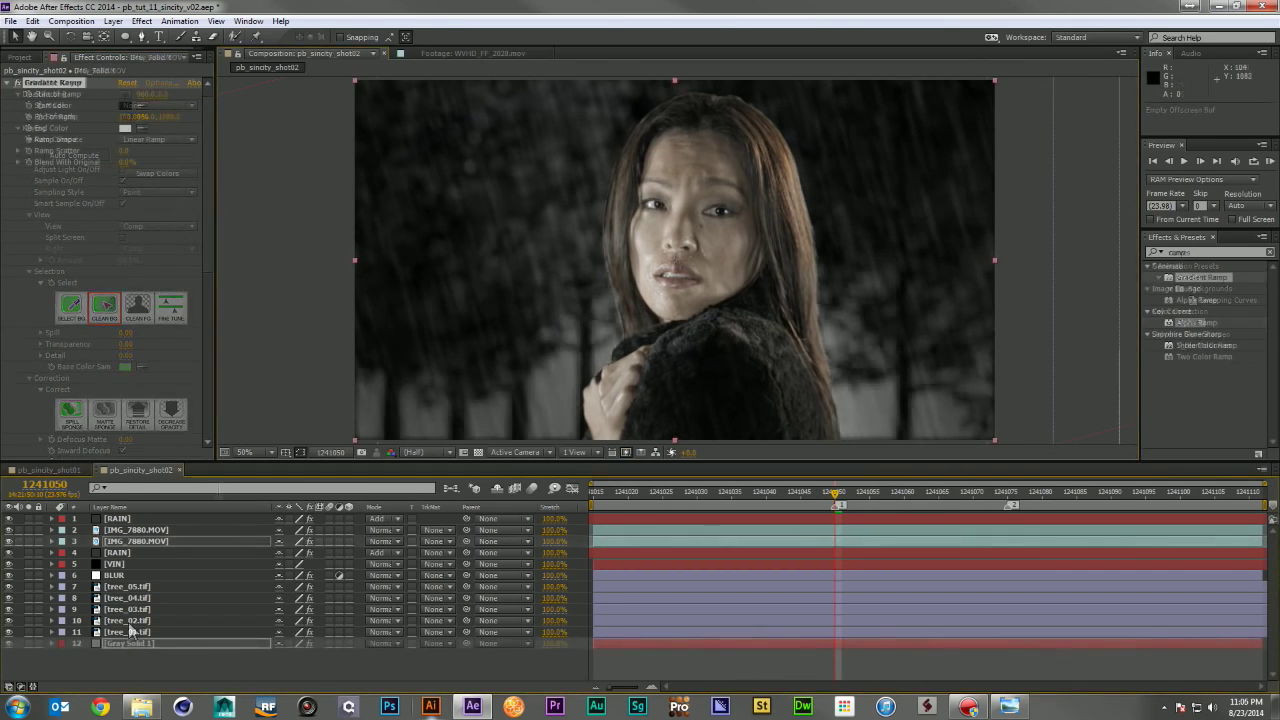
Step: Delete the Gray Solid 1 layer carrying the Gradient Ramp from beneath the tree layers
click(136, 644)
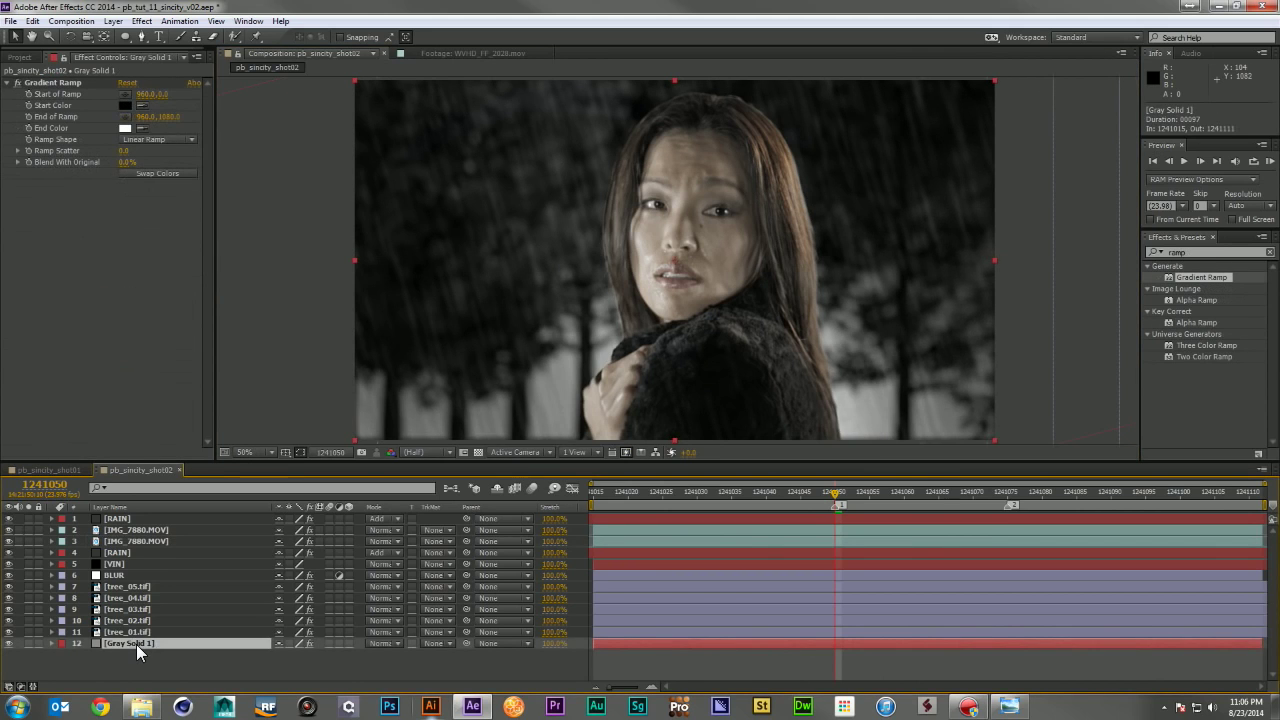
key(Delete)
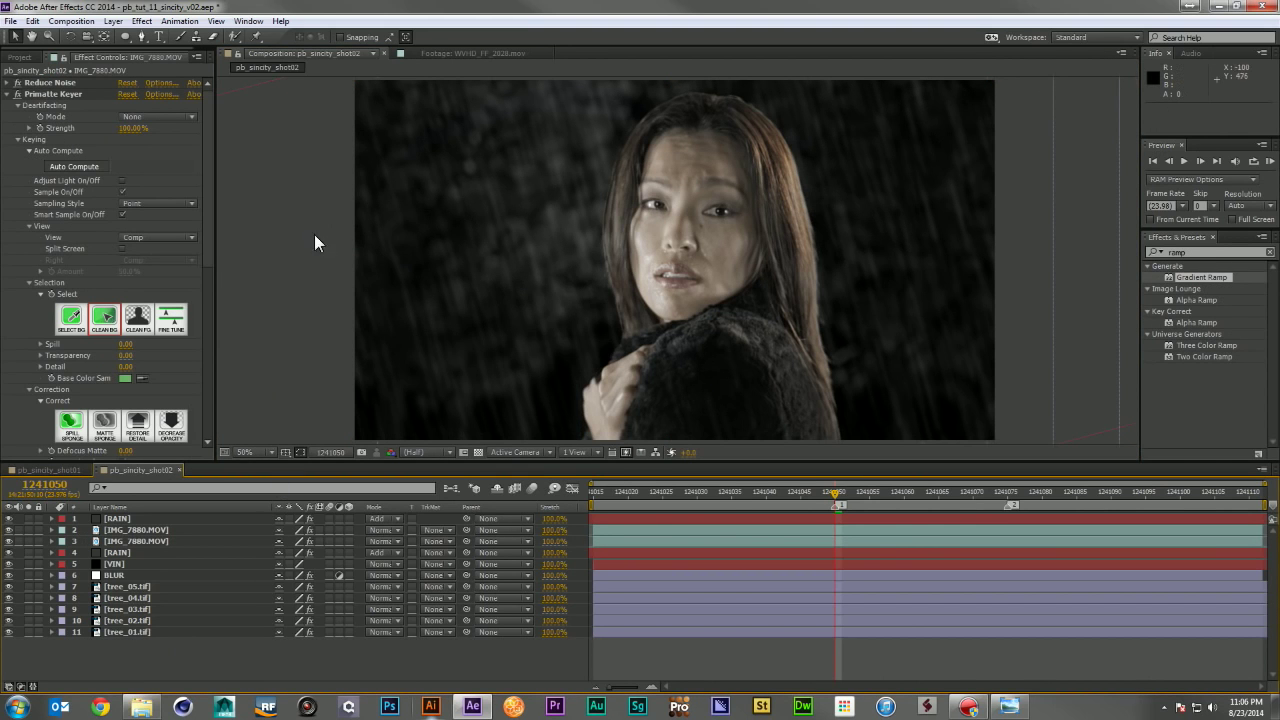
Step: Set Defocus Matte to 10 in the Primatte Keyer of the lower IMG_7880.MOV layer
scroll(146, 206, down, 3)
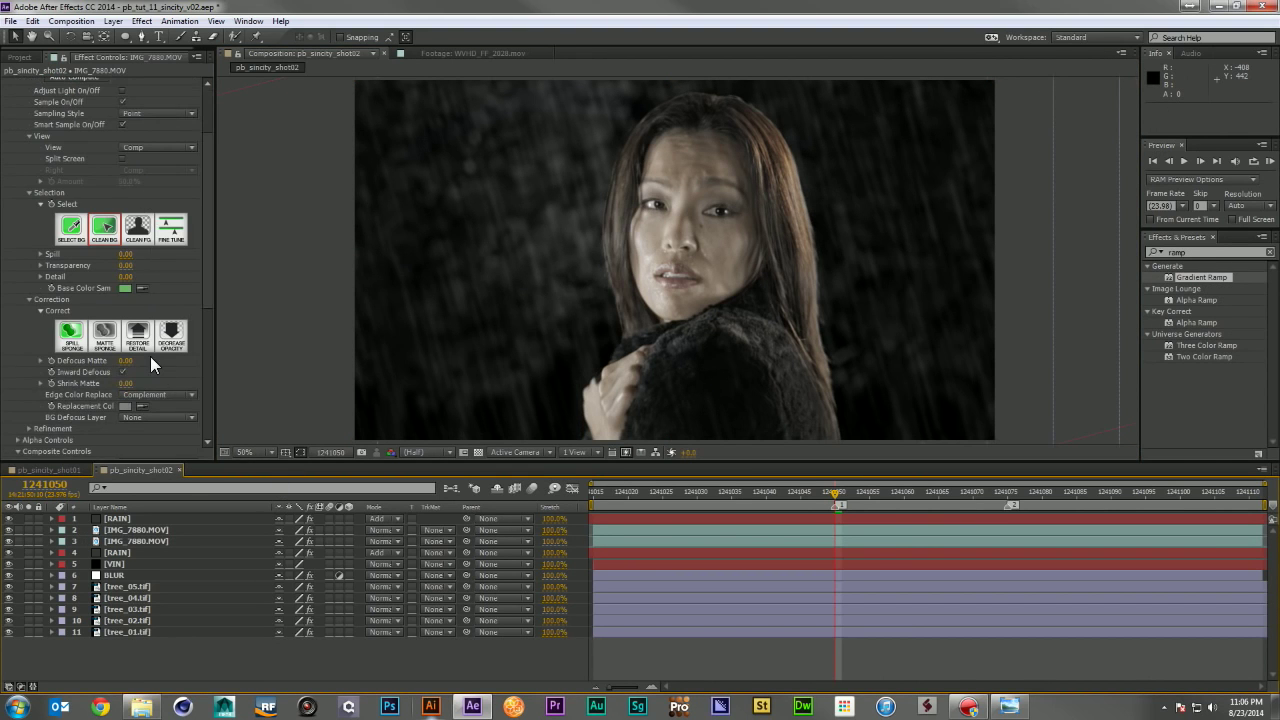
scroll(150, 365, down, 1)
click(125, 331)
text(1)
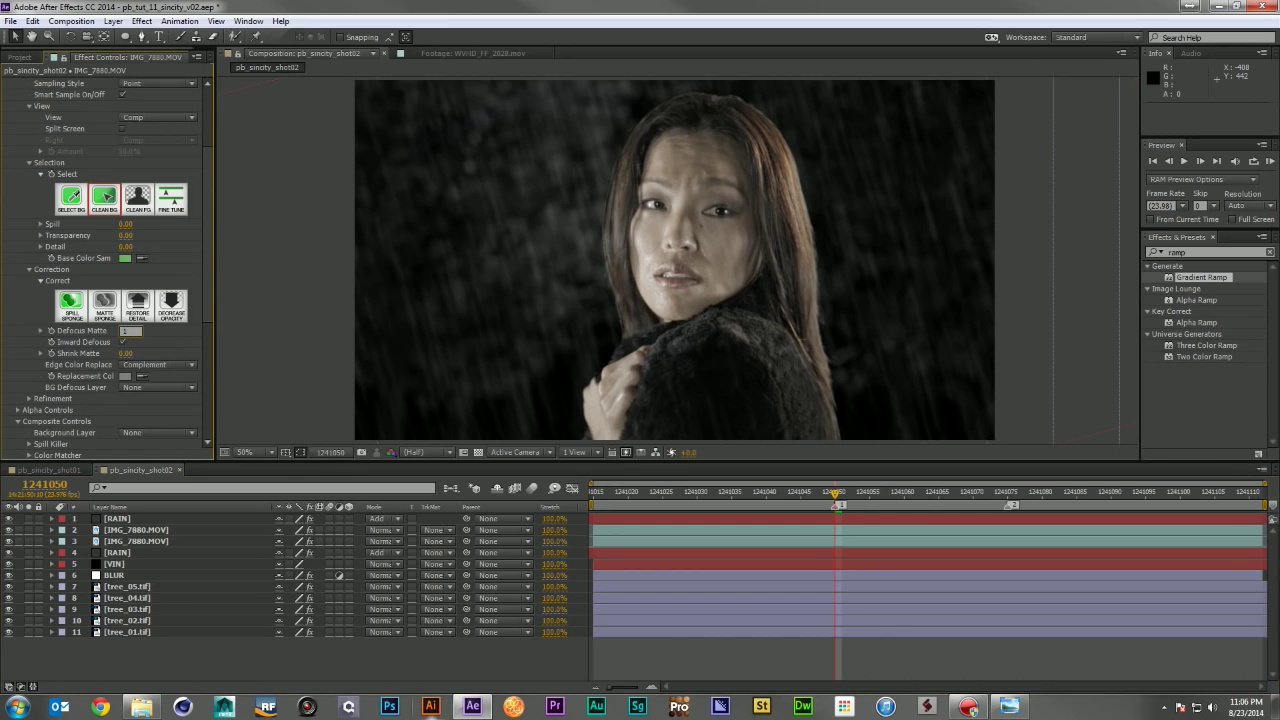
text(0)
Step: Set Defocus Matte to 10 on the upper IMG_7880.MOV copy and check the composite around frames 1241025 and 1241074
click(140, 538)
click(140, 531)
scroll(127, 387, down, 5)
click(122, 305)
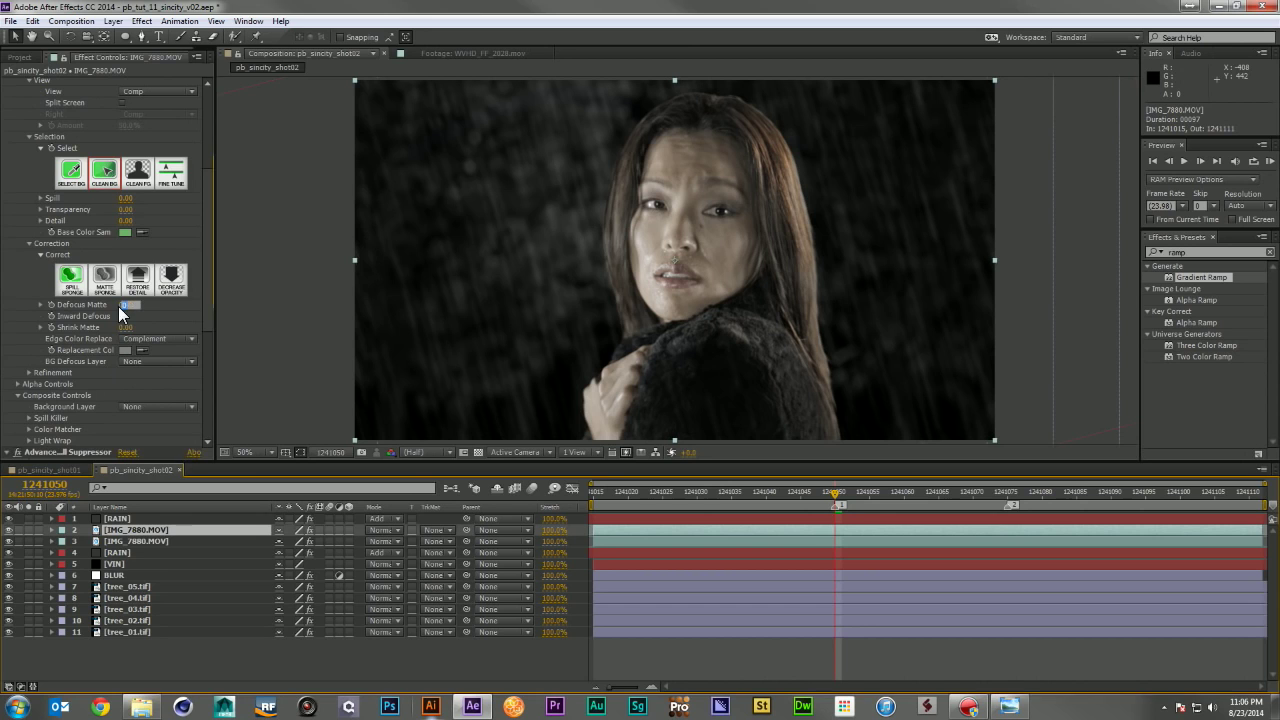
text(10)
key(Return)
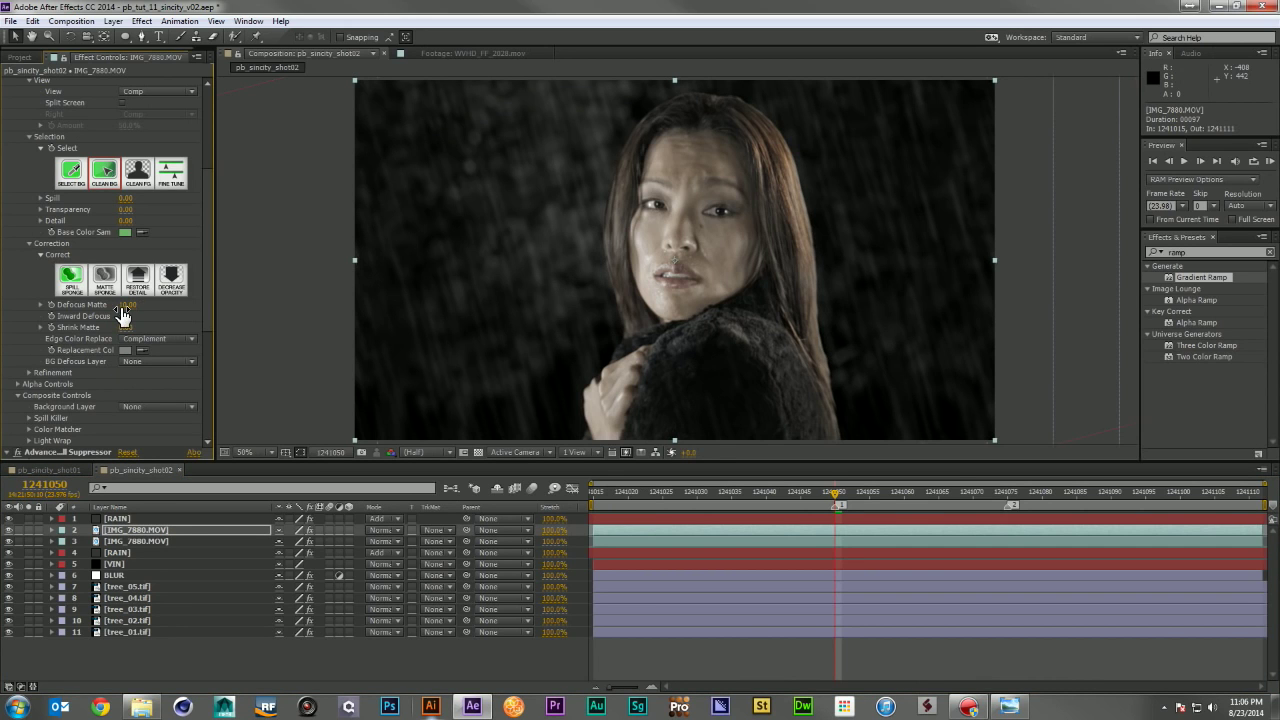
drag(782, 488, 658, 498)
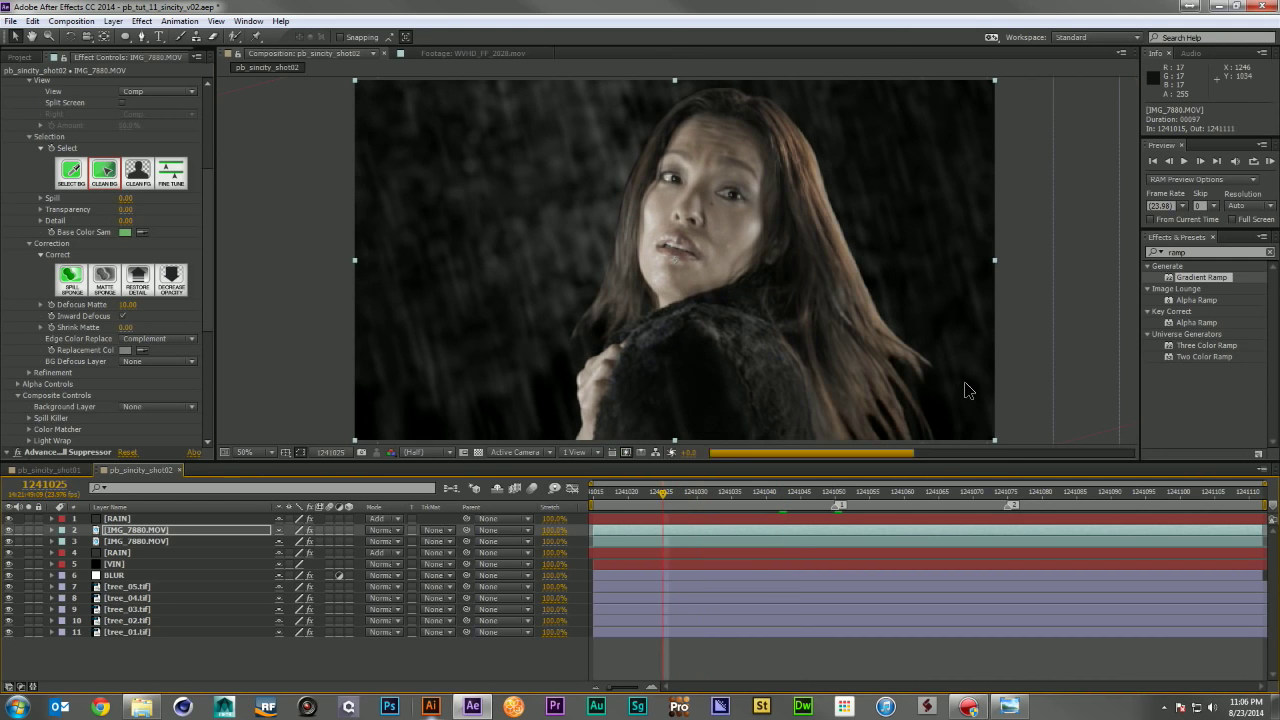
drag(828, 494, 1002, 500)
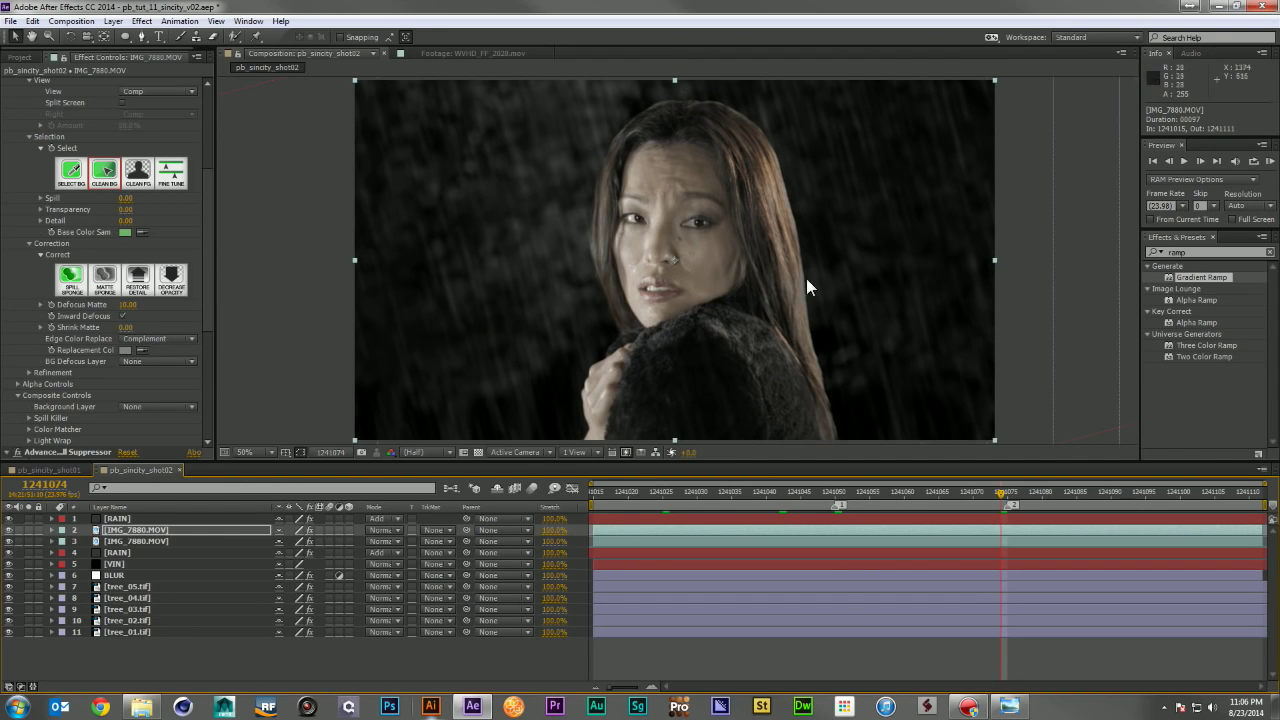
Step: Copy the WVHD_FF_2028.mov layer from pb_sincity_shot01 into pb_sincity_shot02 and place it beneath all tree layers
click(70, 470)
scroll(131, 660, down, 3)
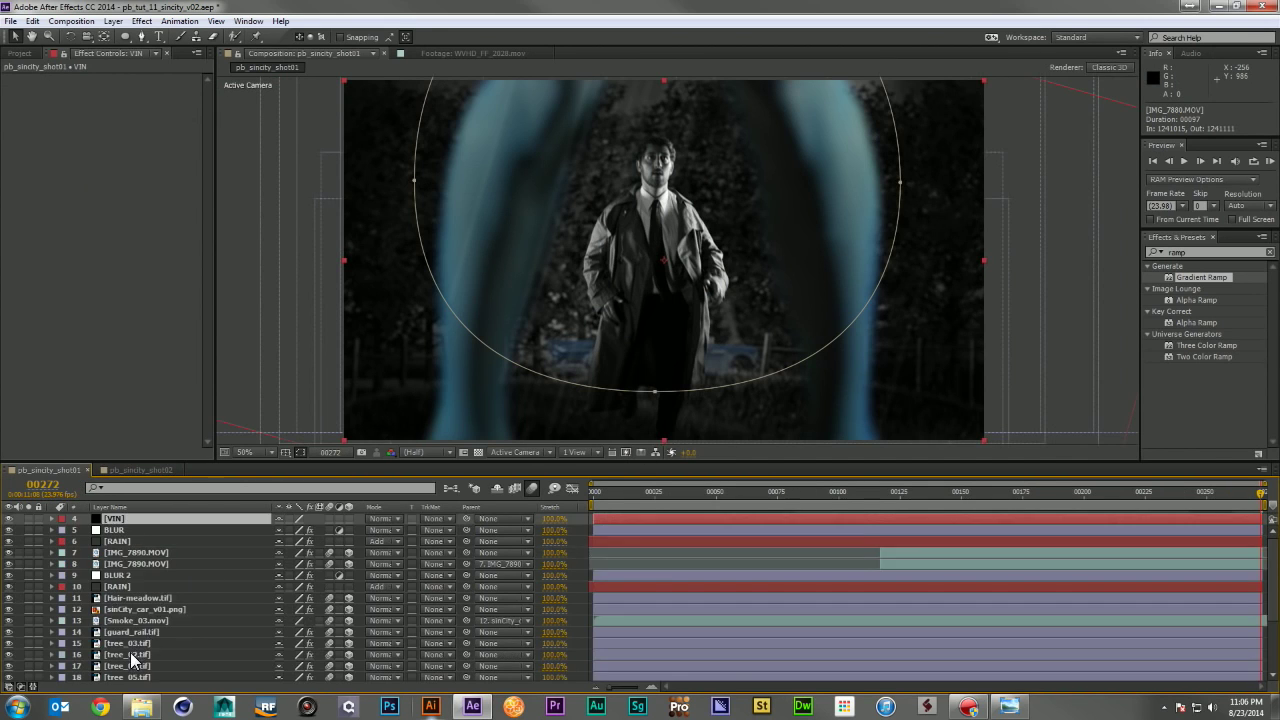
scroll(131, 660, down, 2)
click(140, 675)
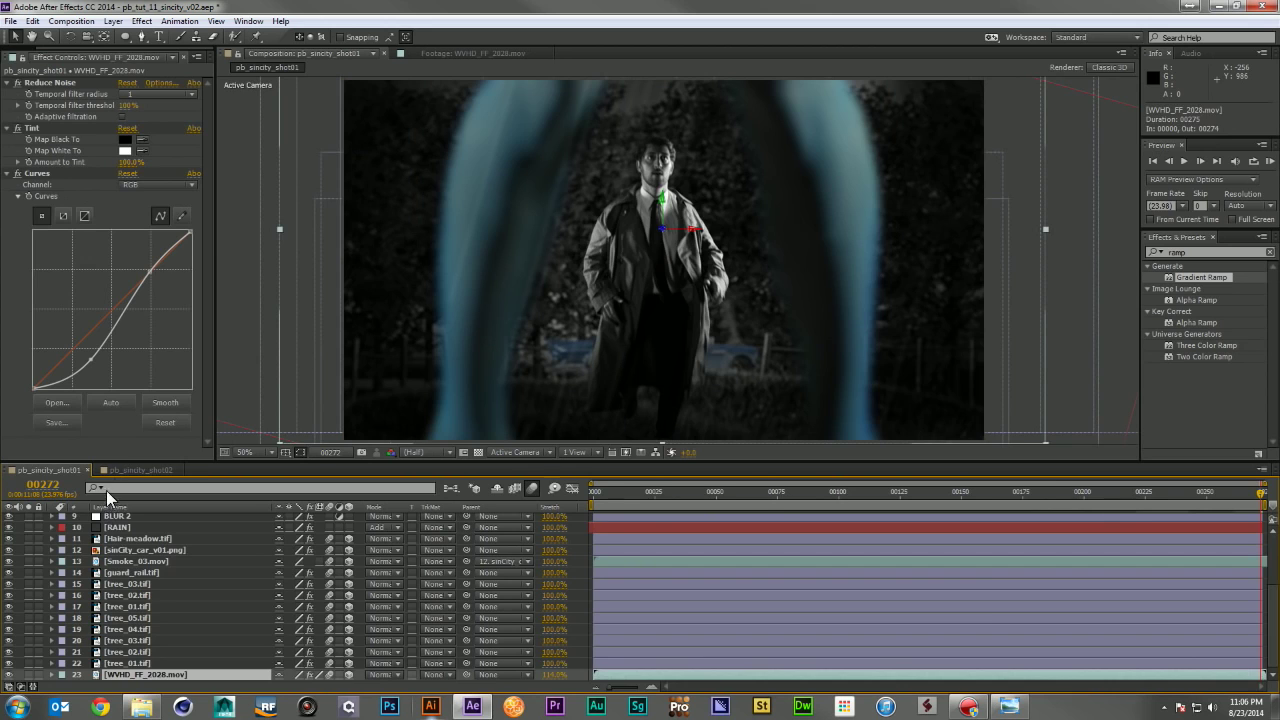
key(ctrl+c)
click(118, 471)
key(ctrl+v)
drag(140, 518, 126, 660)
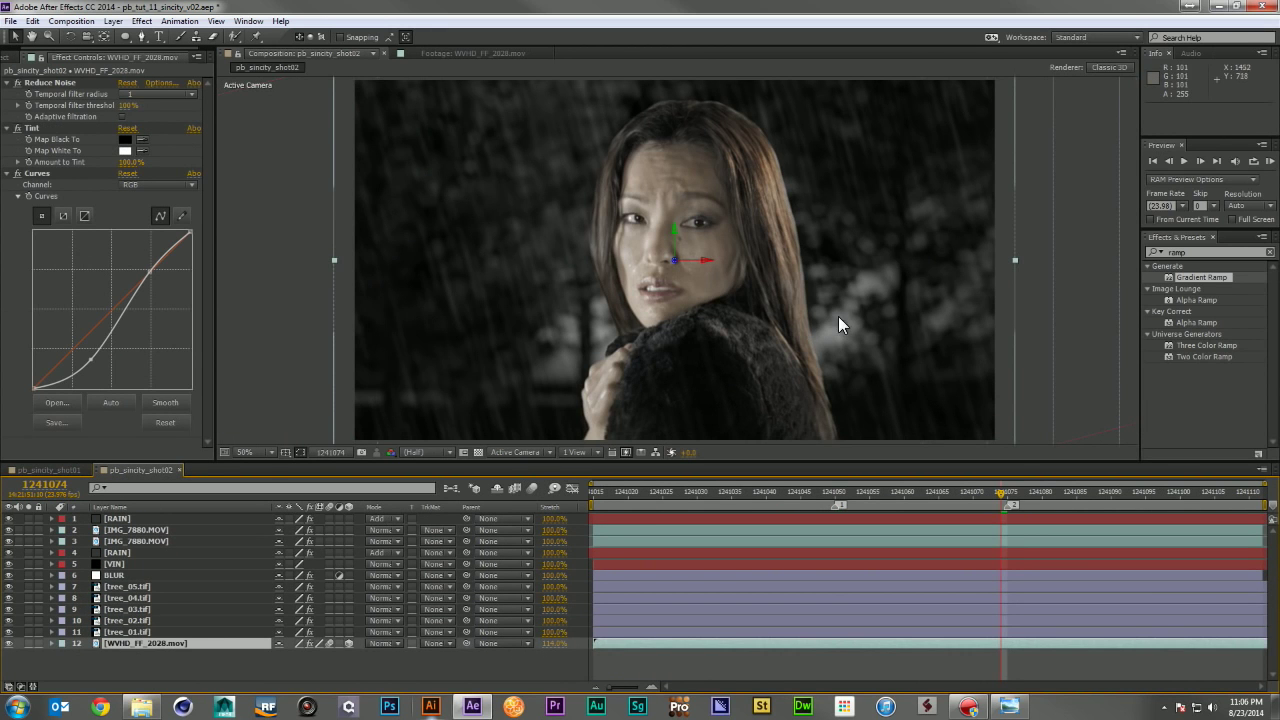
Step: Raise the opacity of the VIN vignette layer to darken the background, and collapse its properties
click(126, 565)
key(t)
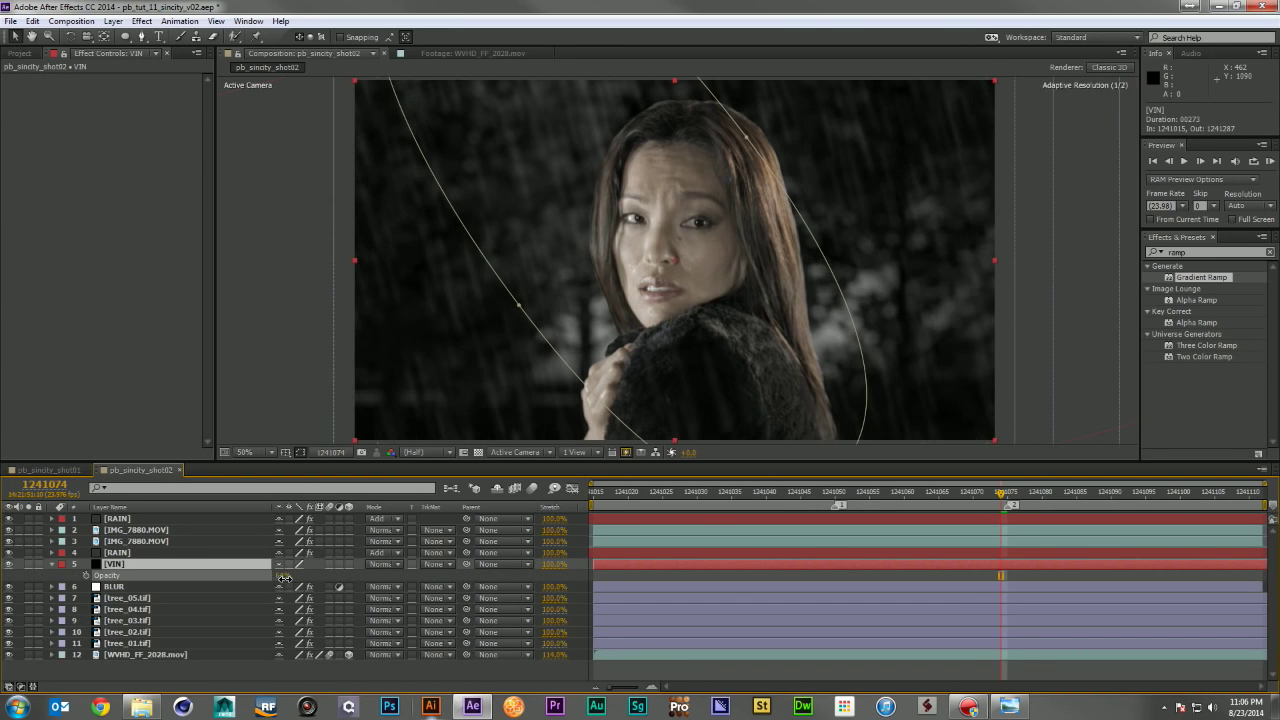
drag(285, 578, 295, 582)
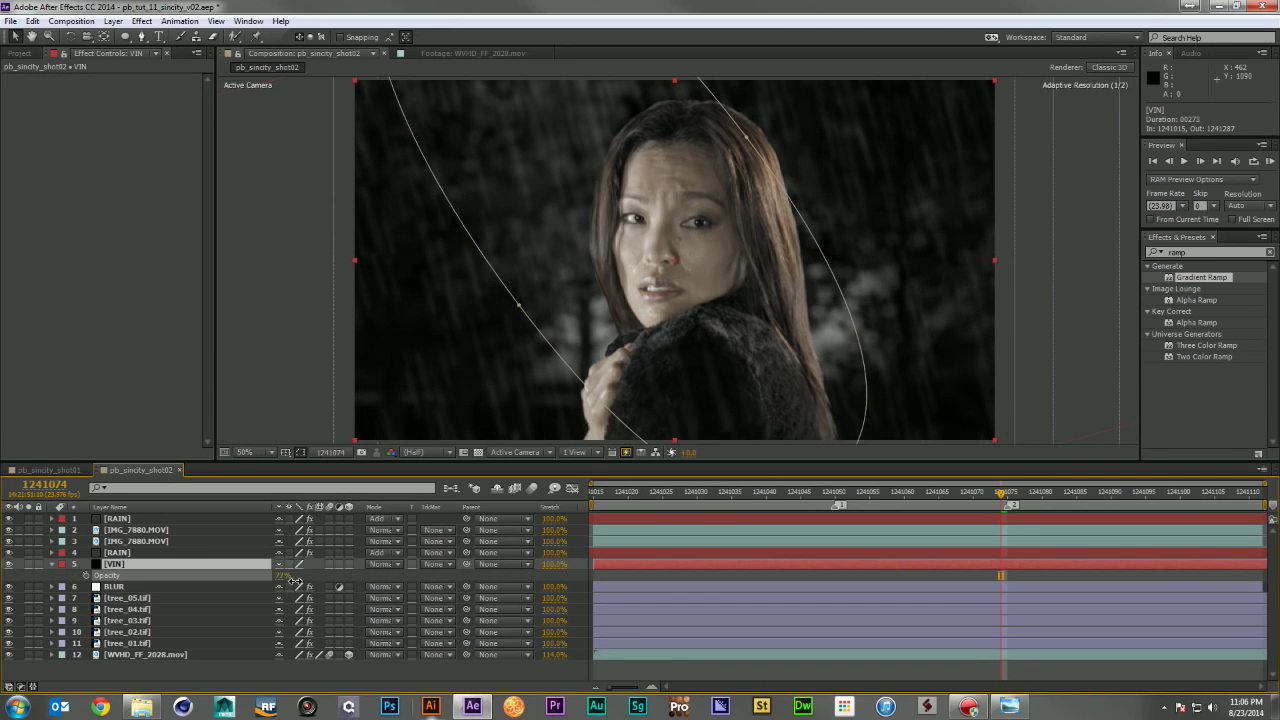
click(207, 670)
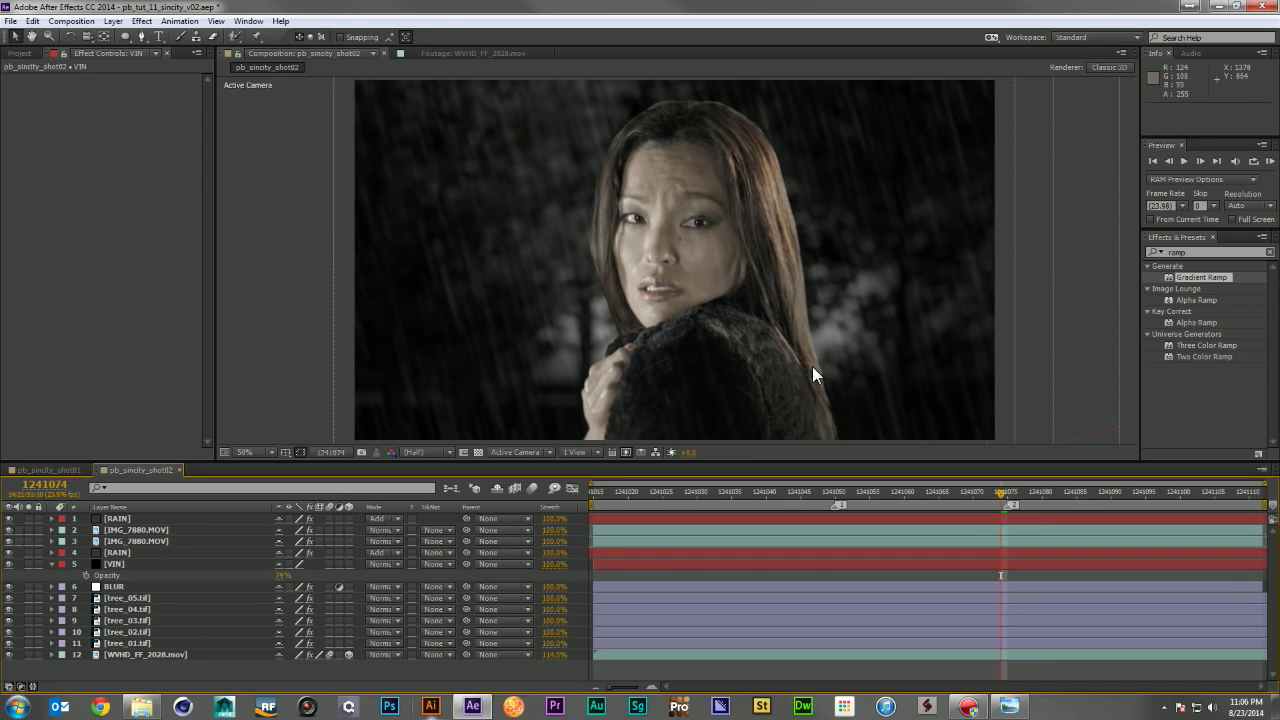
click(51, 564)
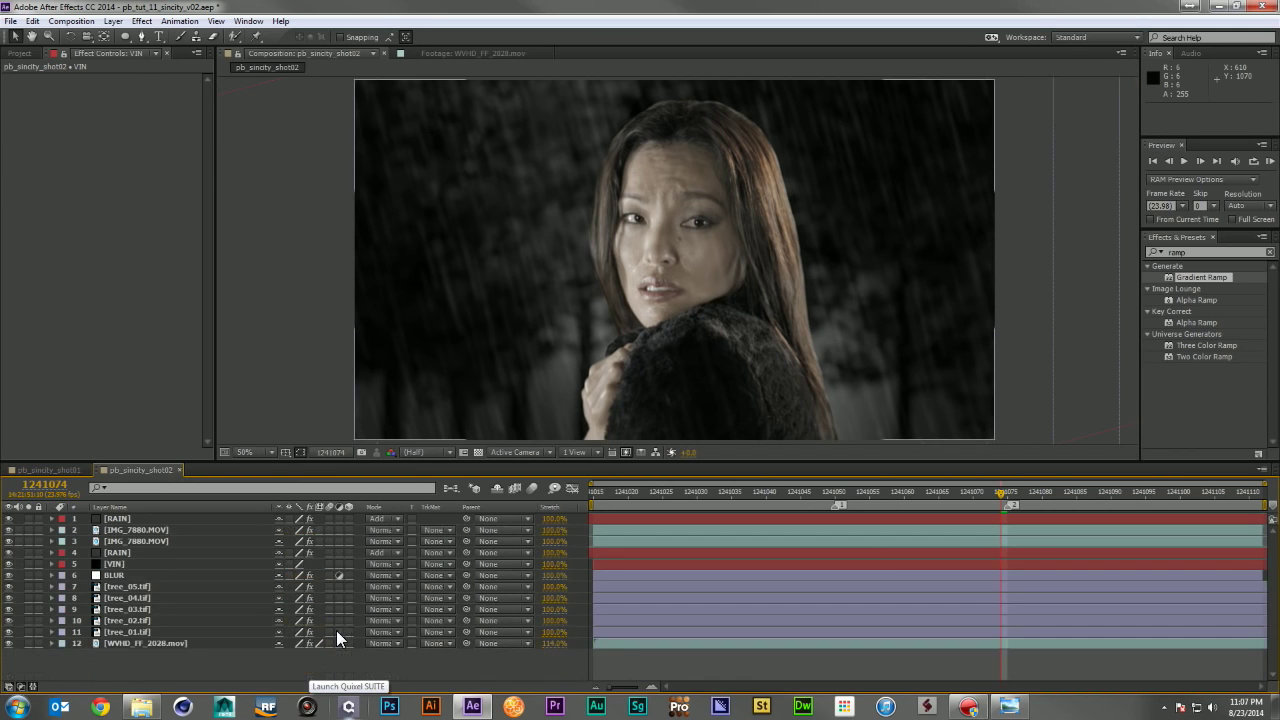
Step: Reset the Transform properties of the WVHD_FF_2028.mov layer and collapse the layer
click(222, 643)
key(s)
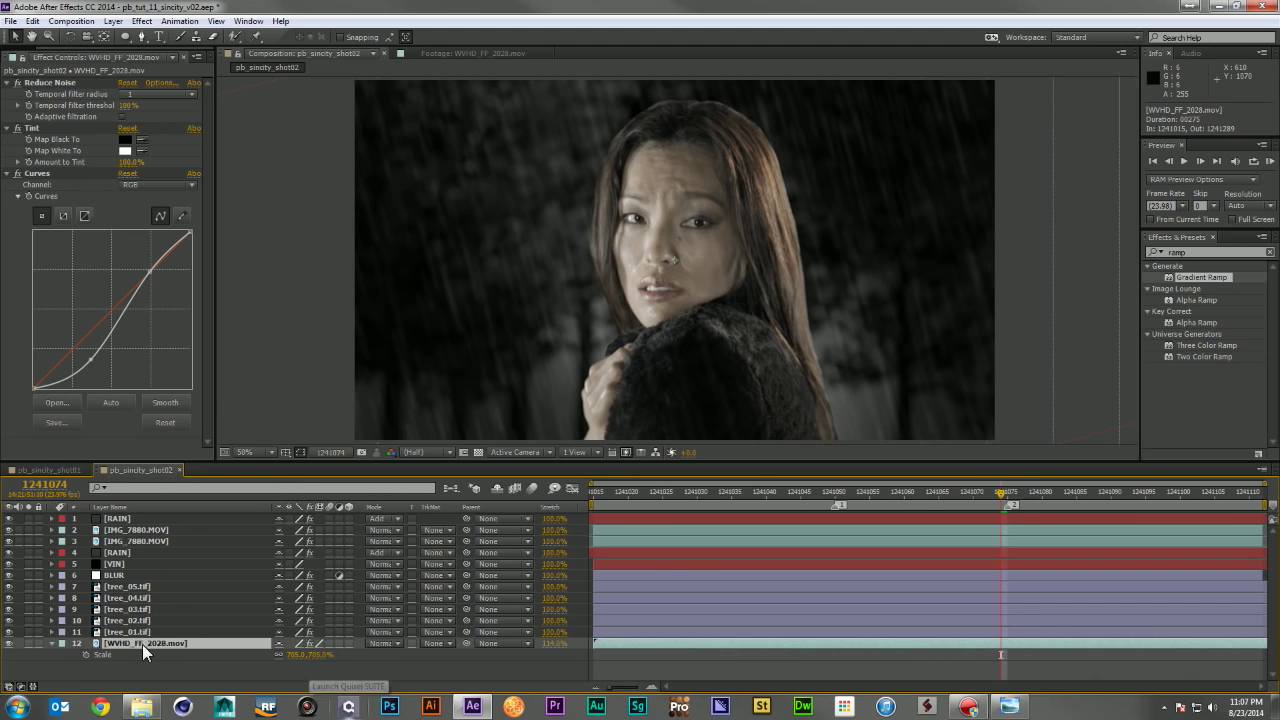
click(52, 643)
click(52, 643)
click(279, 619)
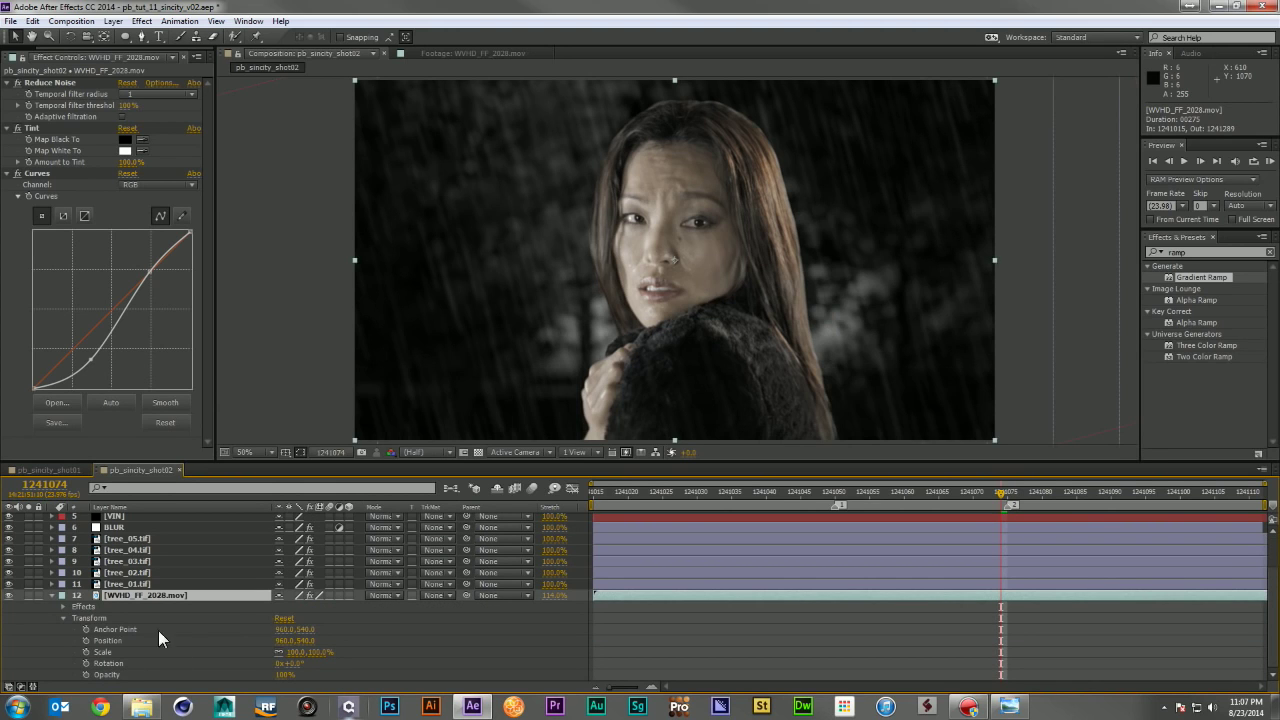
click(51, 595)
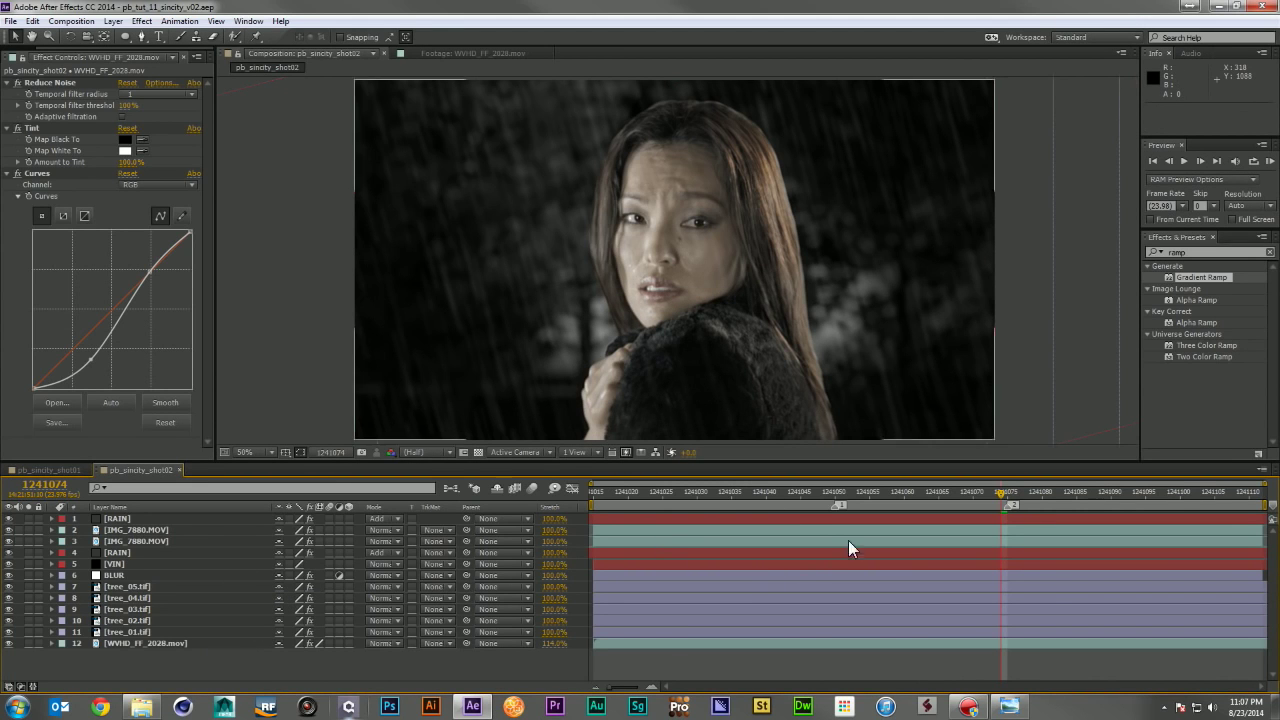
Step: Trim the start of the upper IMG_7880.MOV copy to marker 1 at frame 1241050
click(836, 494)
key(shift+1)
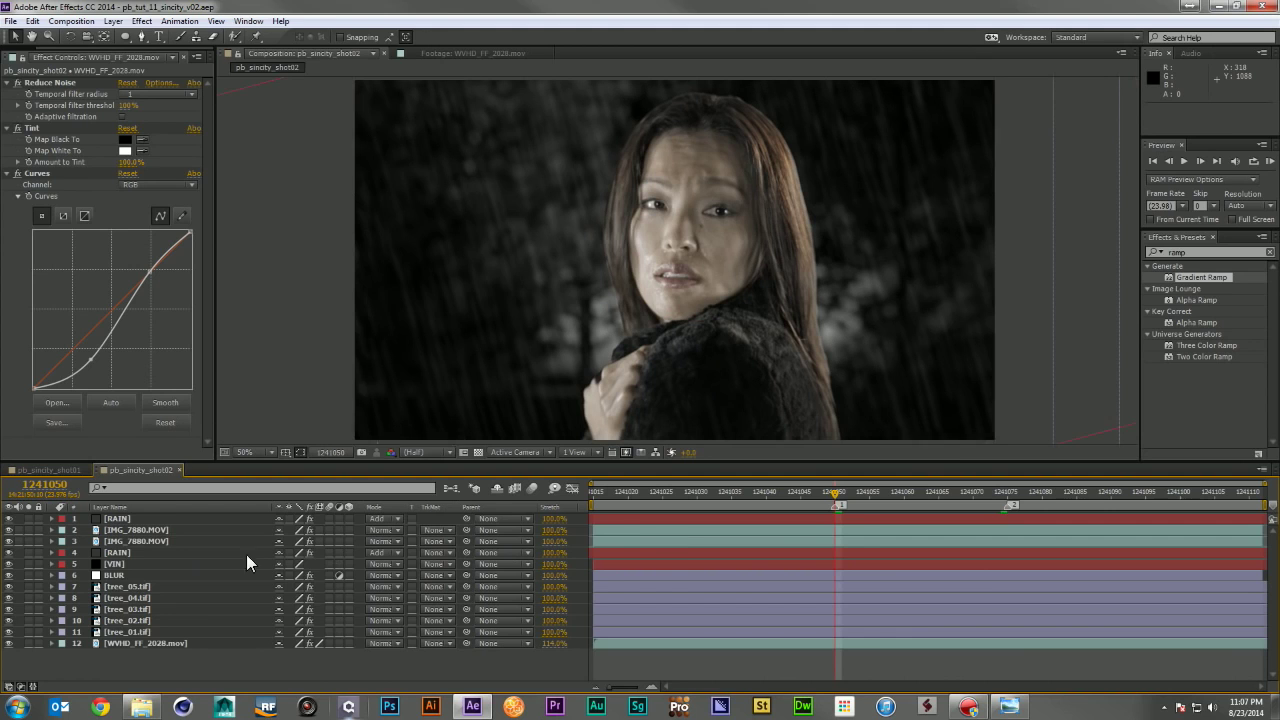
click(132, 530)
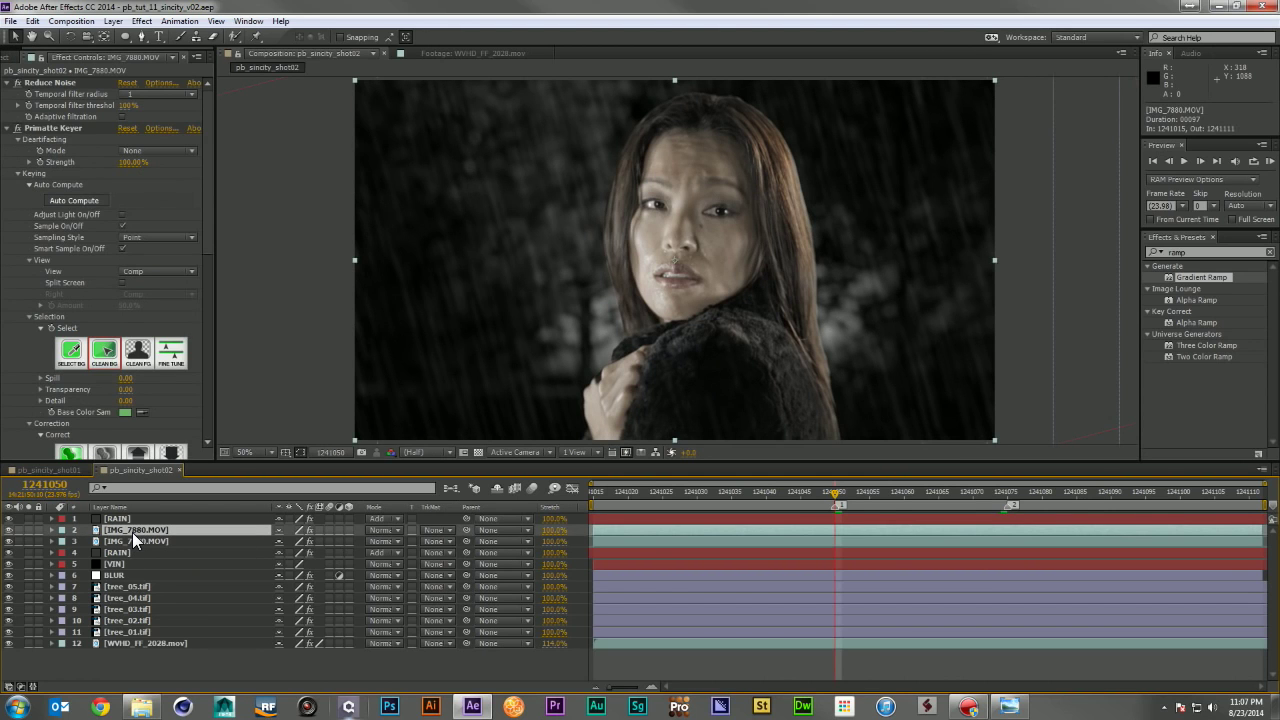
key(alt+bracketleft)
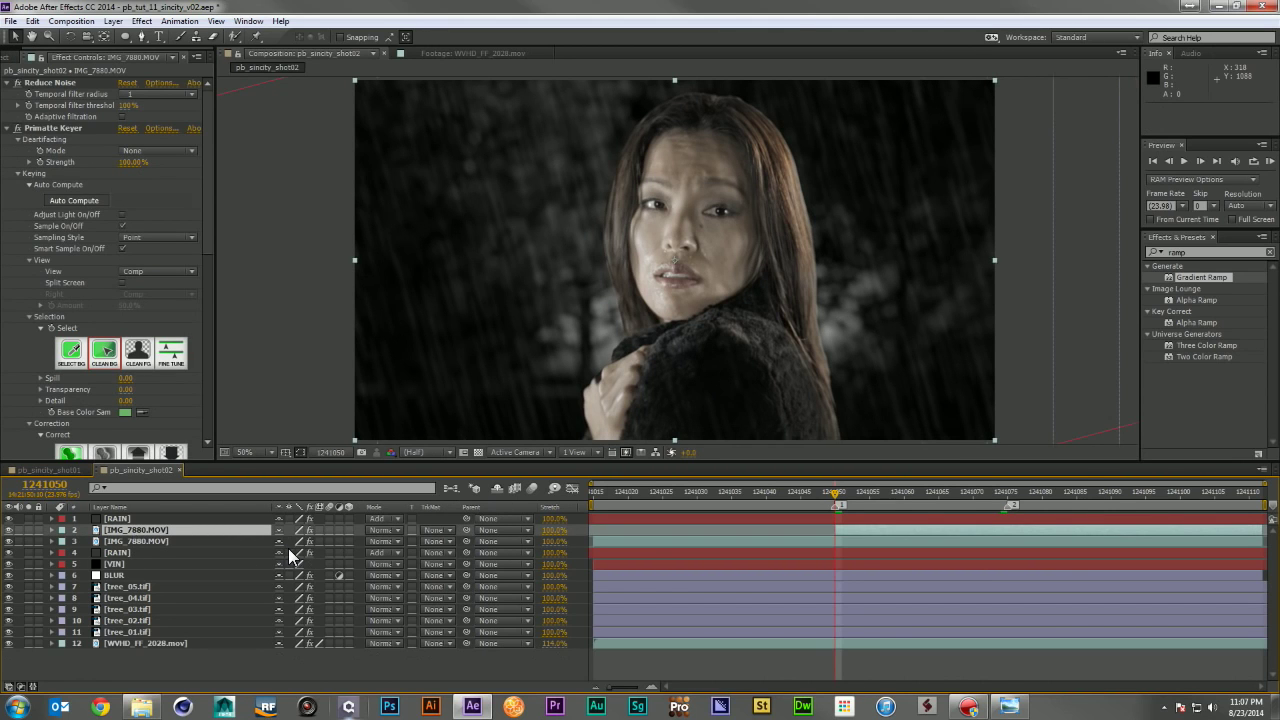
Step: Keyframe the upper IMG_7880.MOV copy's opacity from 0% at frame 1241050 to 100% at frame 1241075
key(t)
click(85, 541)
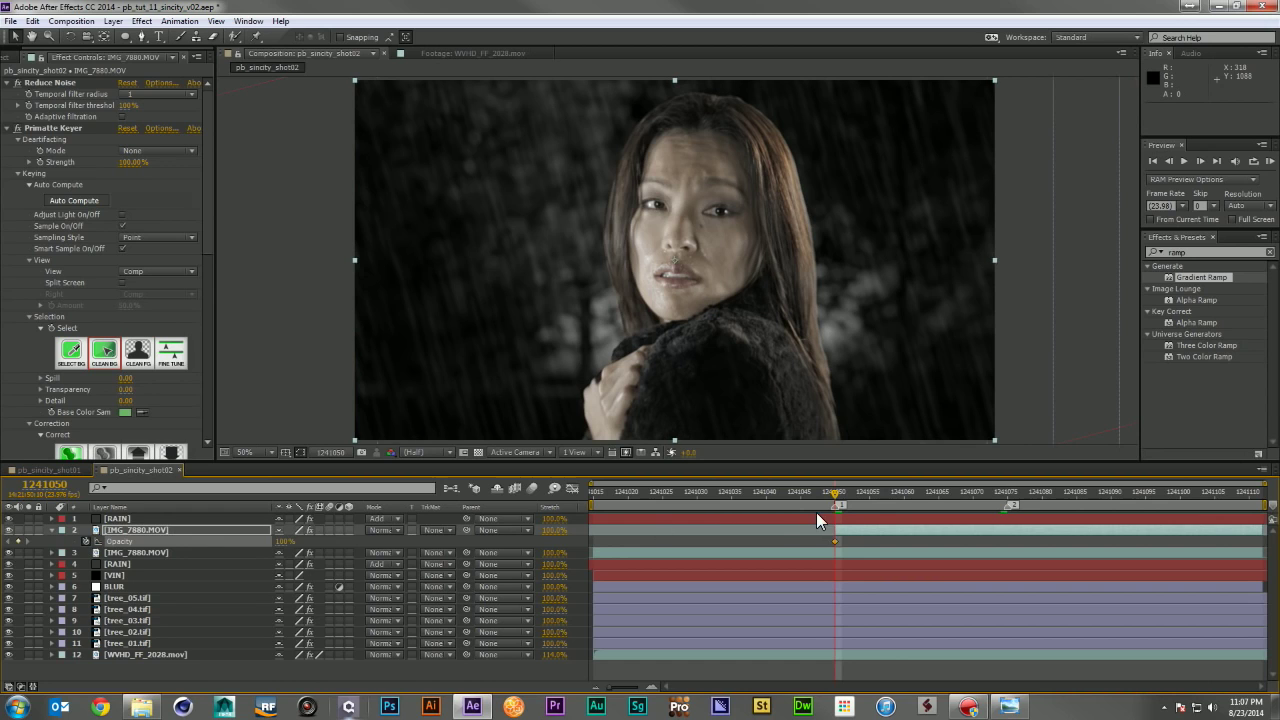
drag(835, 541, 898, 541)
drag(285, 541, 32, 558)
Step: Solo the lower RAIN layer, scrub to about frame 1241058, and turn the solo off again
click(29, 564)
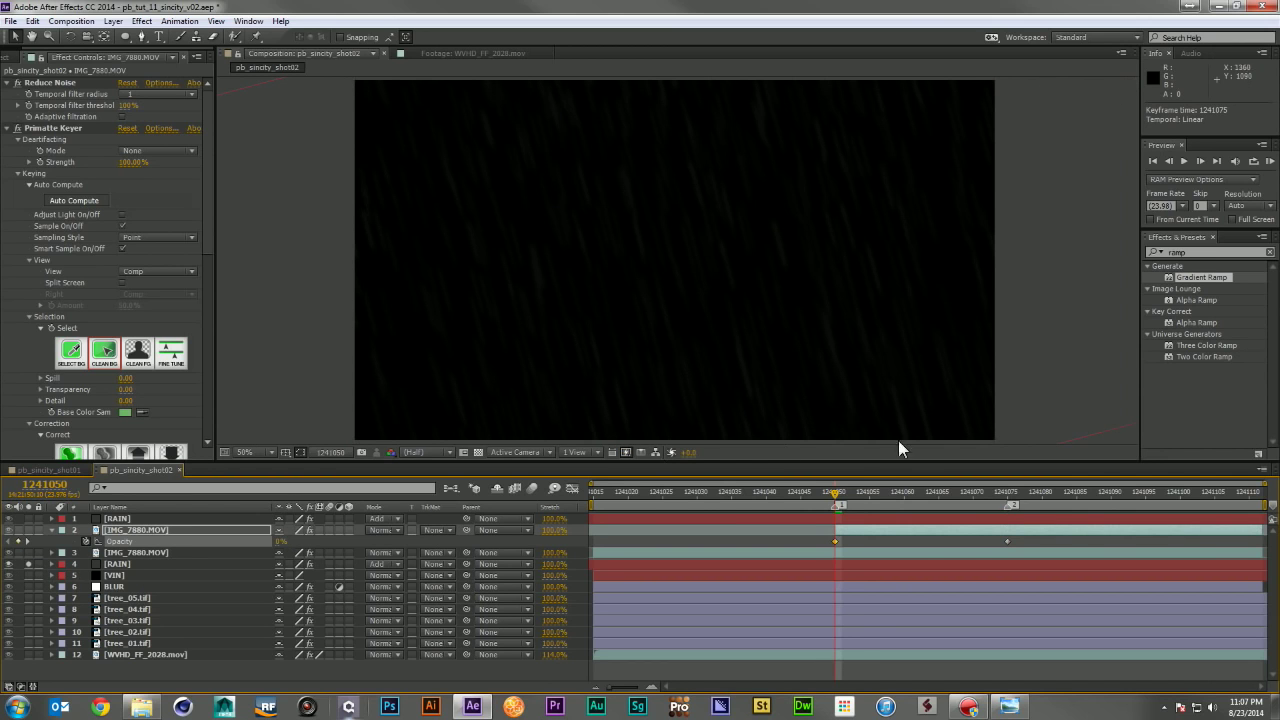
click(838, 488)
mouse_move(888, 494)
mouse_down()
mouse_move(912, 494)
mouse_move(891, 494)
mouse_up()
click(28, 564)
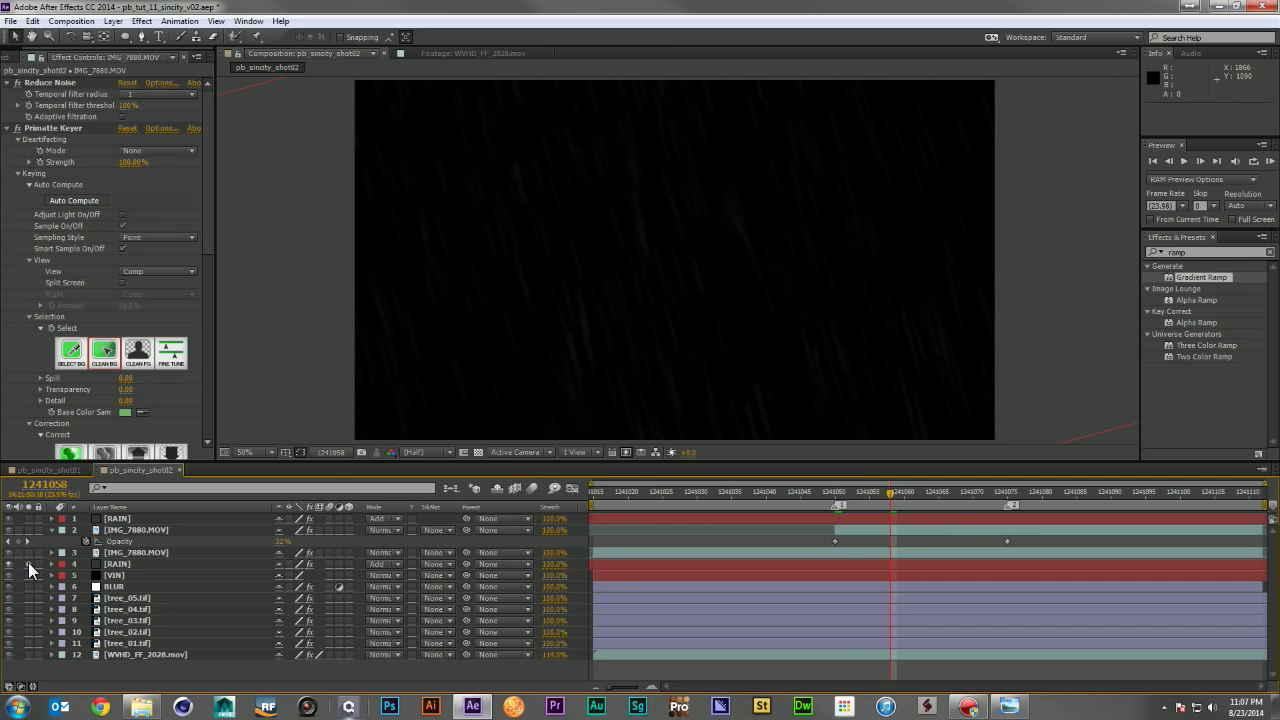
Step: Set the upper IMG_7880.MOV copy's opacity keyframe at frame 1241075 to 60%
drag(827, 491, 1004, 508)
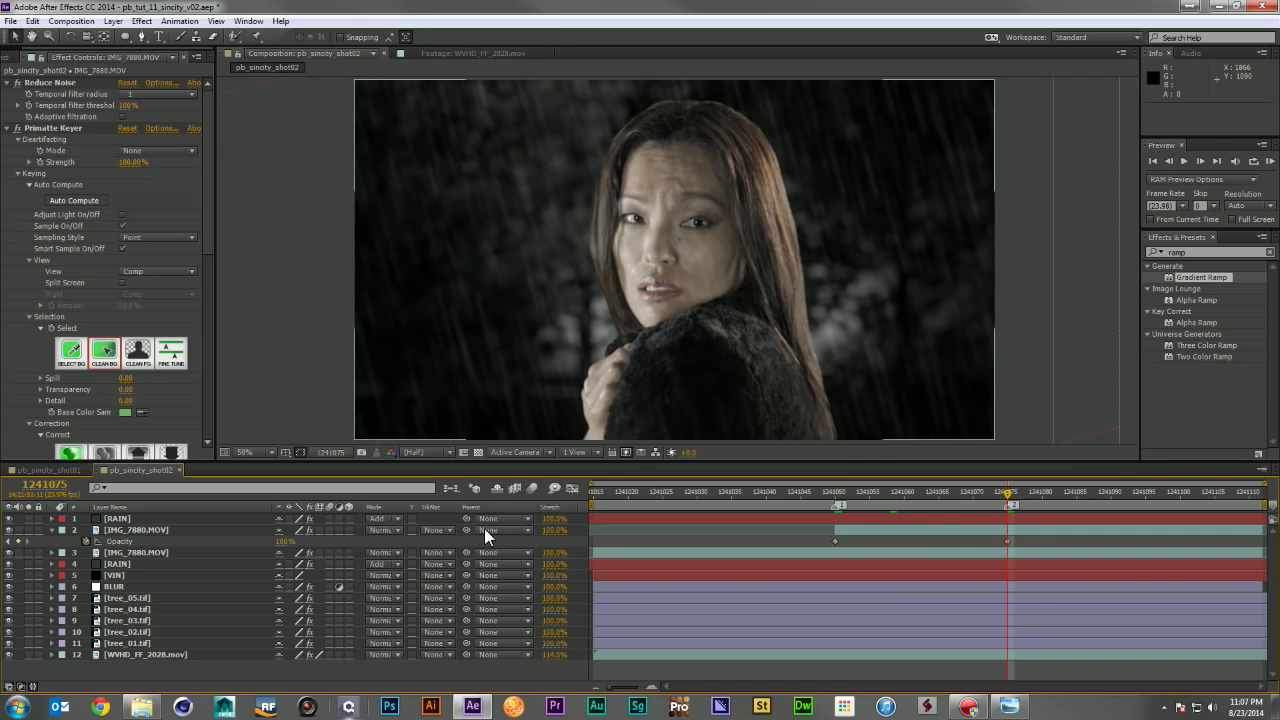
click(283, 541)
key(Return)
key(F2)
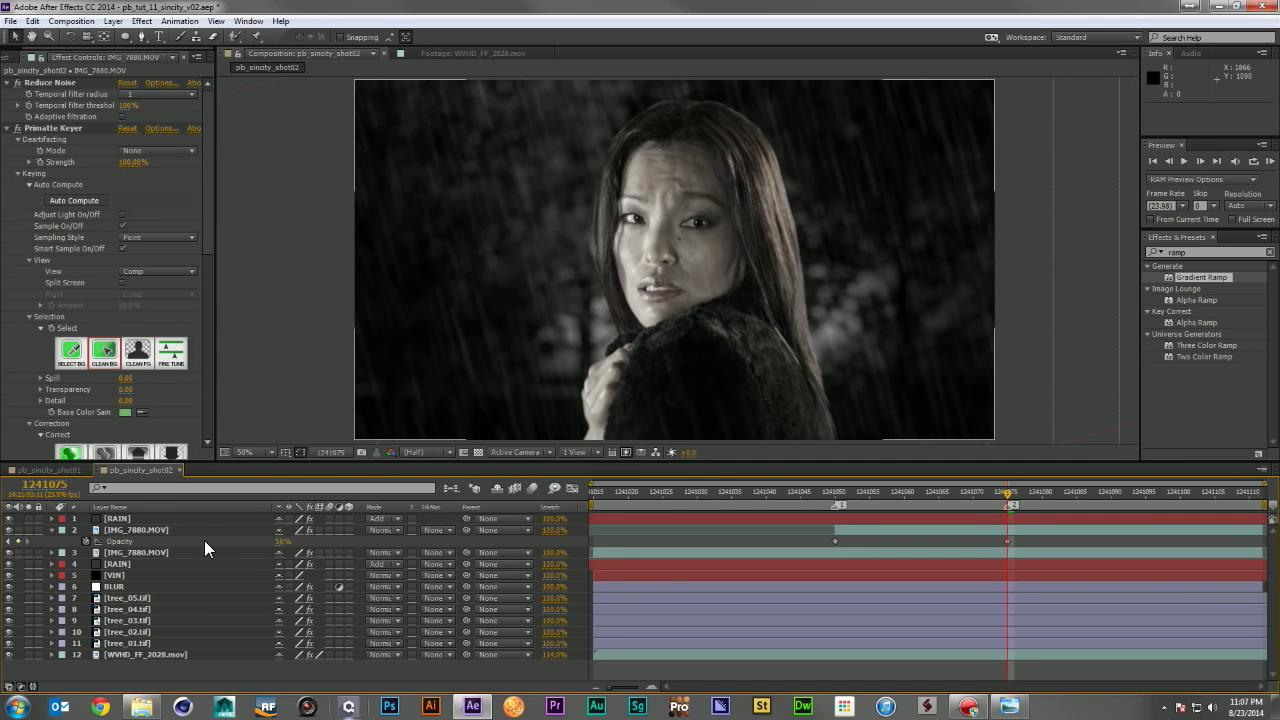
click(281, 541)
key(Return)
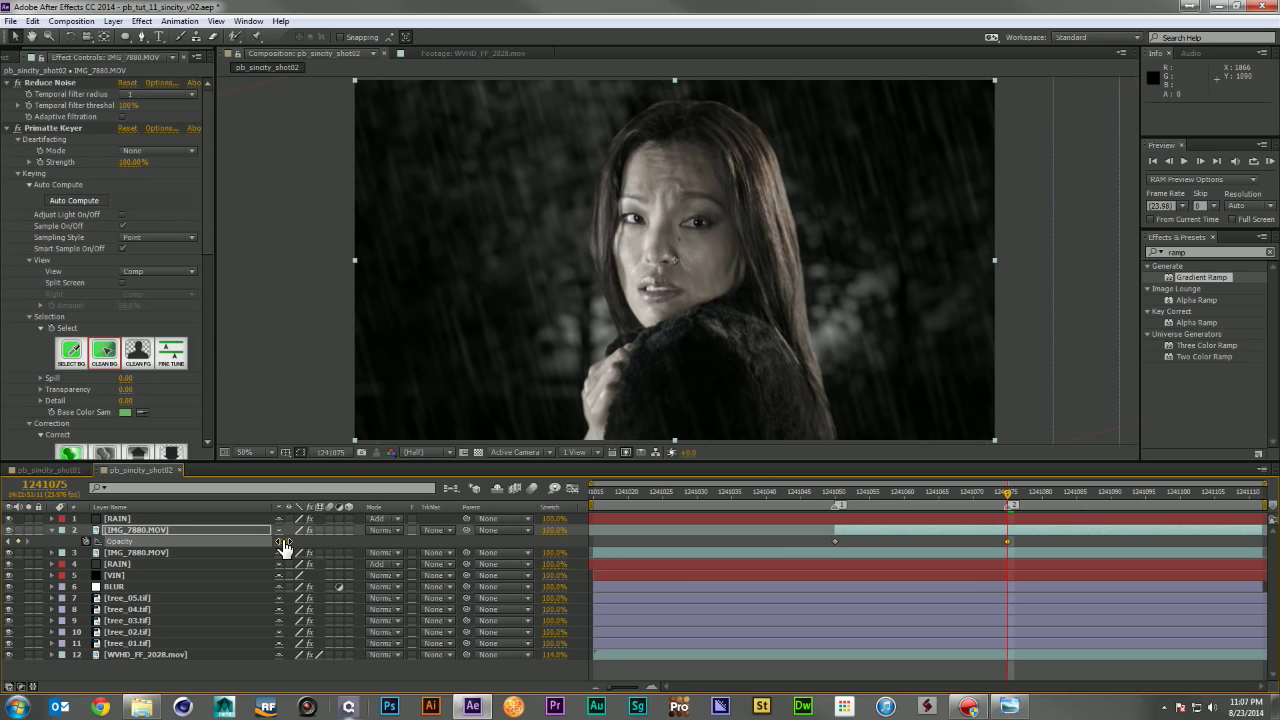
Step: Preview the colour fade between frames 1241050 and 1241075, and collapse the upper IMG_7880.MOV copy's properties
mouse_move(1015, 494)
mouse_down()
mouse_move(840, 504)
mouse_move(1046, 504)
mouse_move(848, 520)
mouse_move(883, 522)
mouse_up()
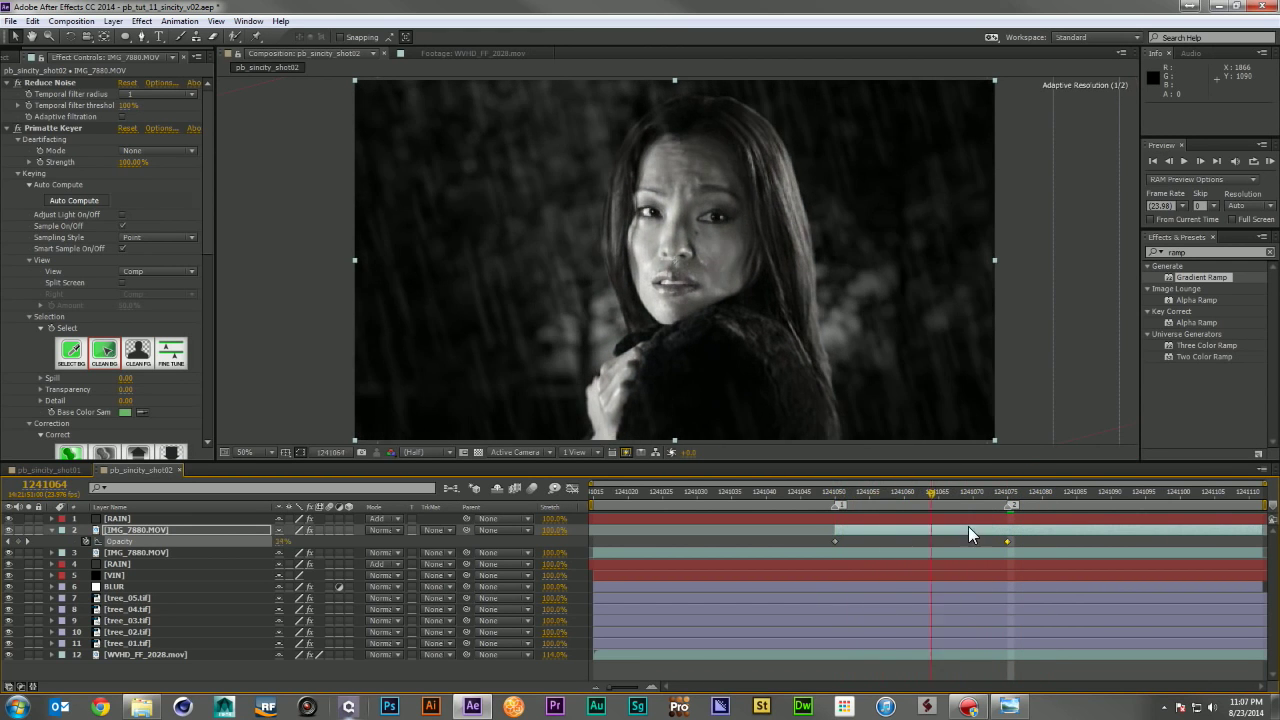
drag(962, 526, 1008, 528)
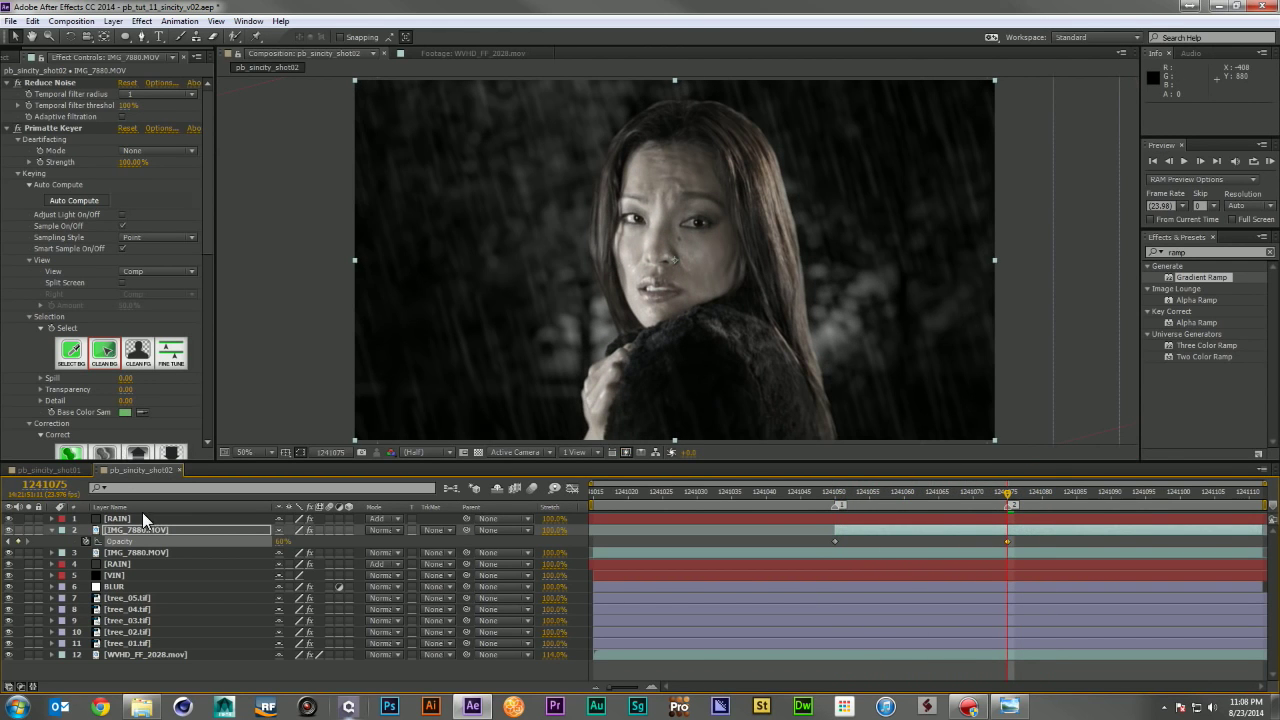
drag(840, 496, 1006, 532)
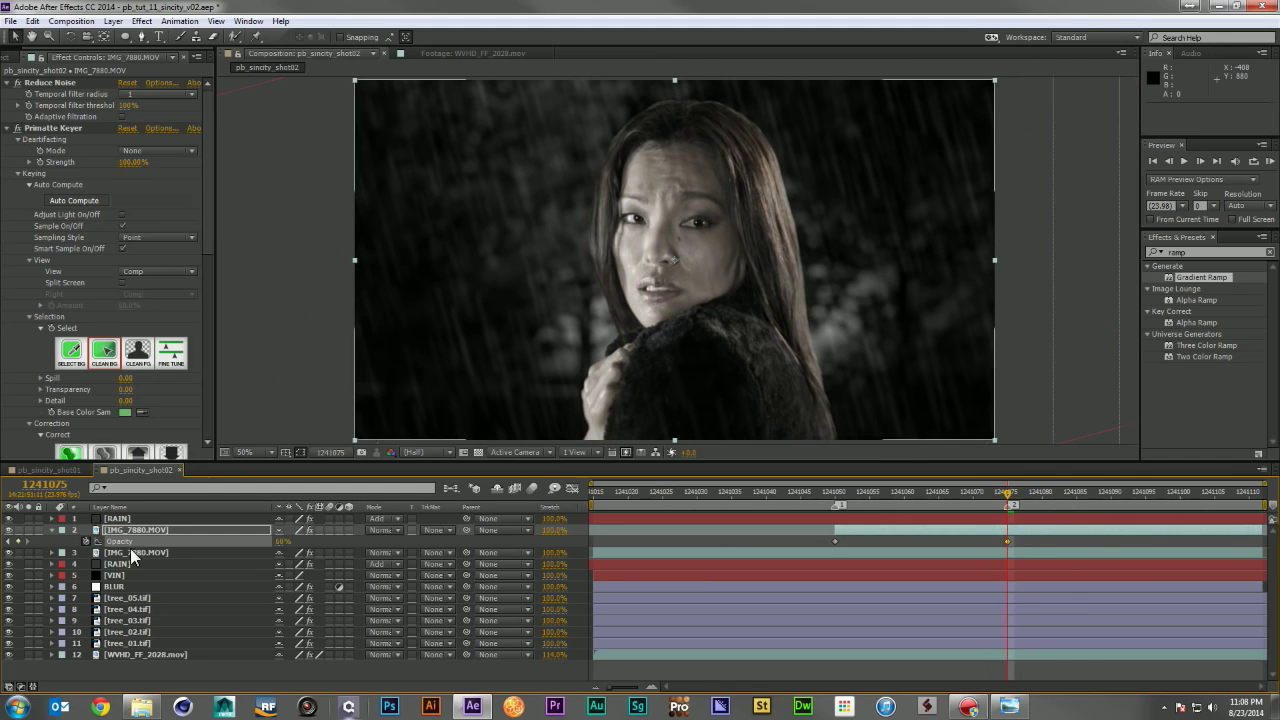
click(52, 530)
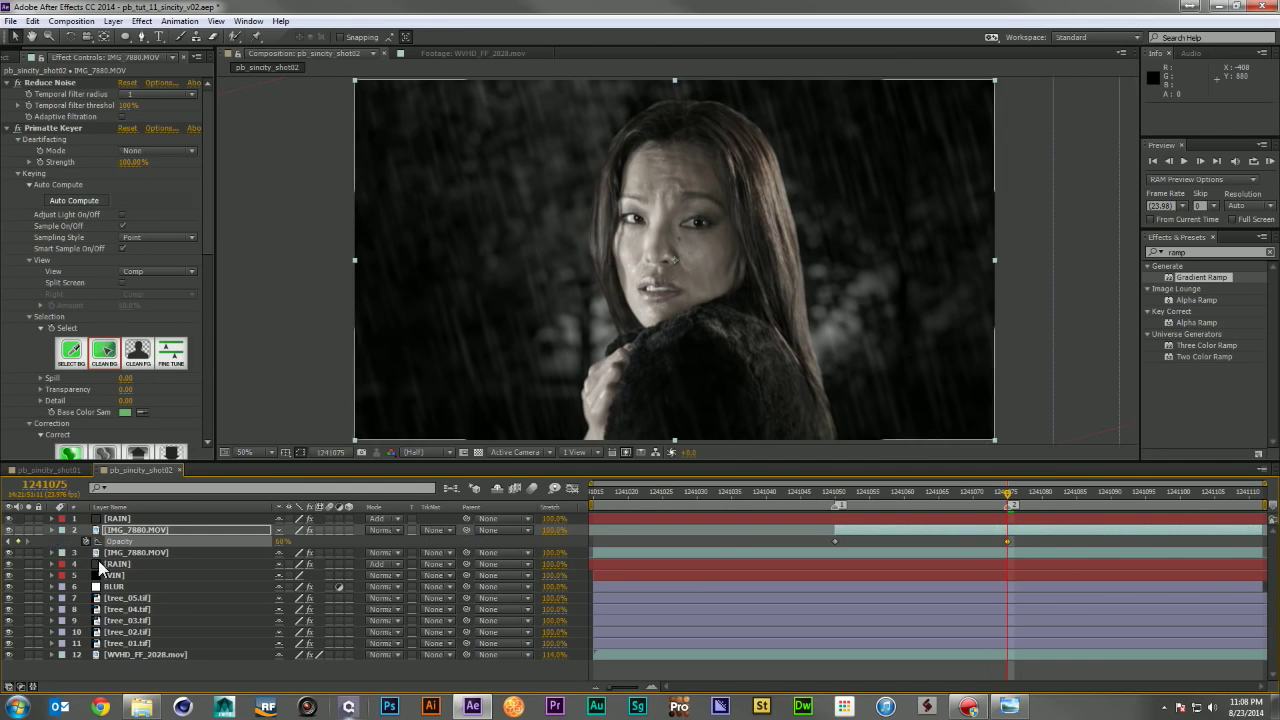
click(166, 660)
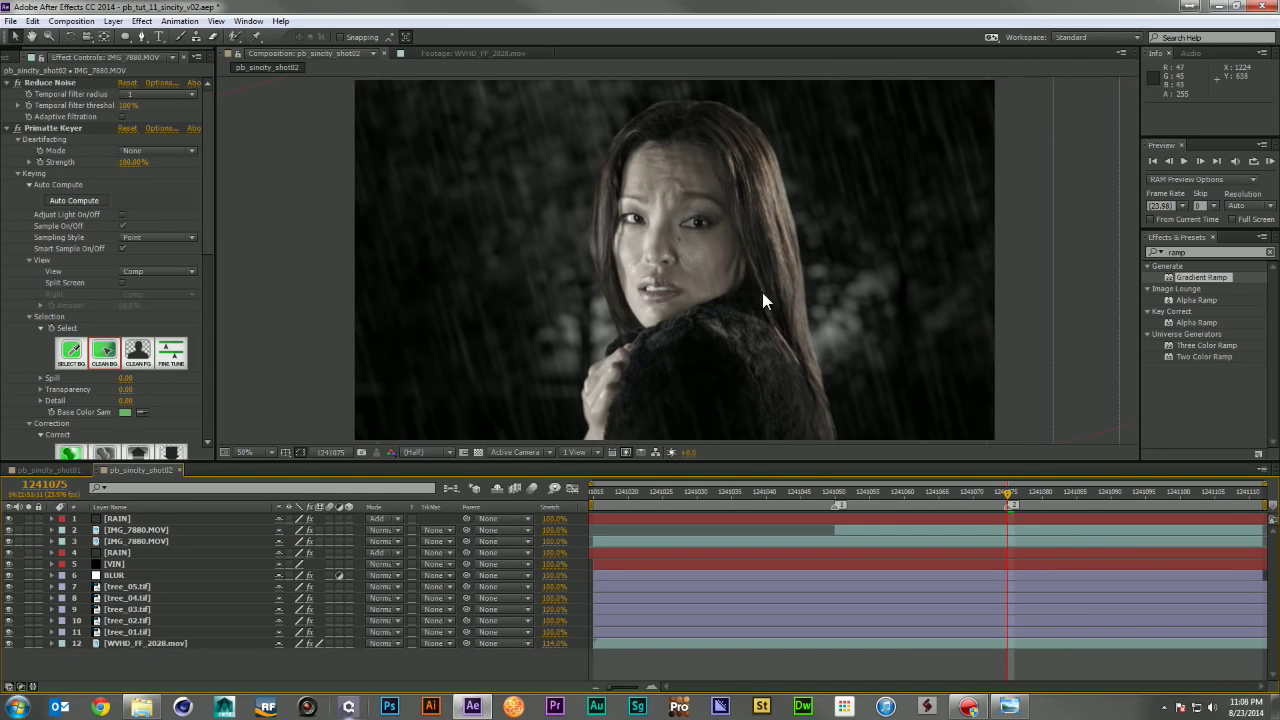
Step: Add a null object to the composition and name it TRACKER_EYE_LT
right_click(280, 666)
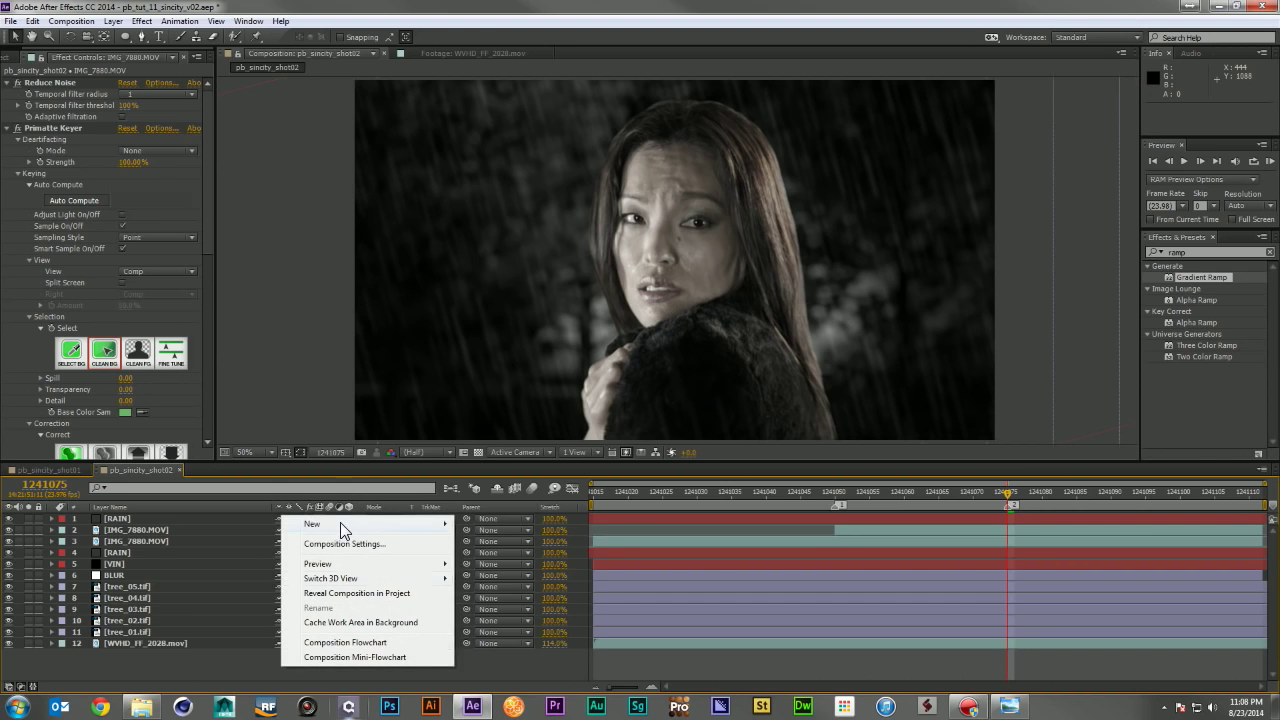
mouse_move(340, 523)
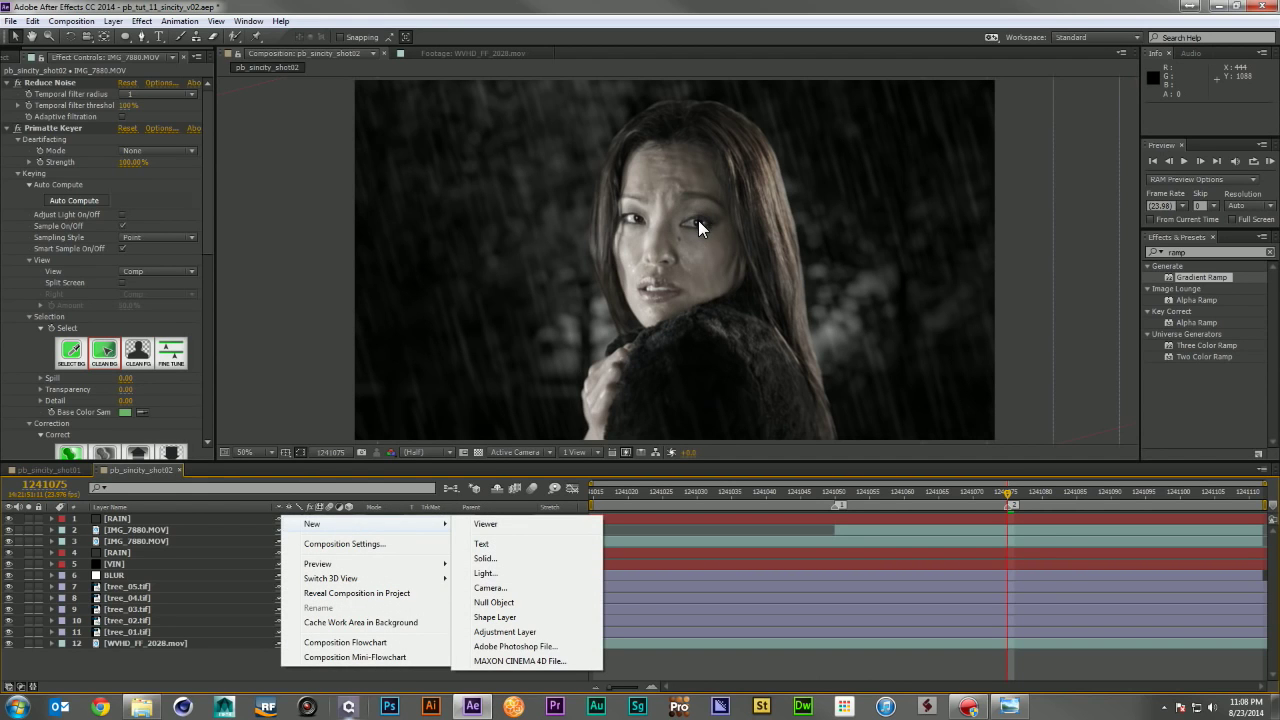
click(494, 602)
key(Return)
text(TRACKER_EYE_LT)
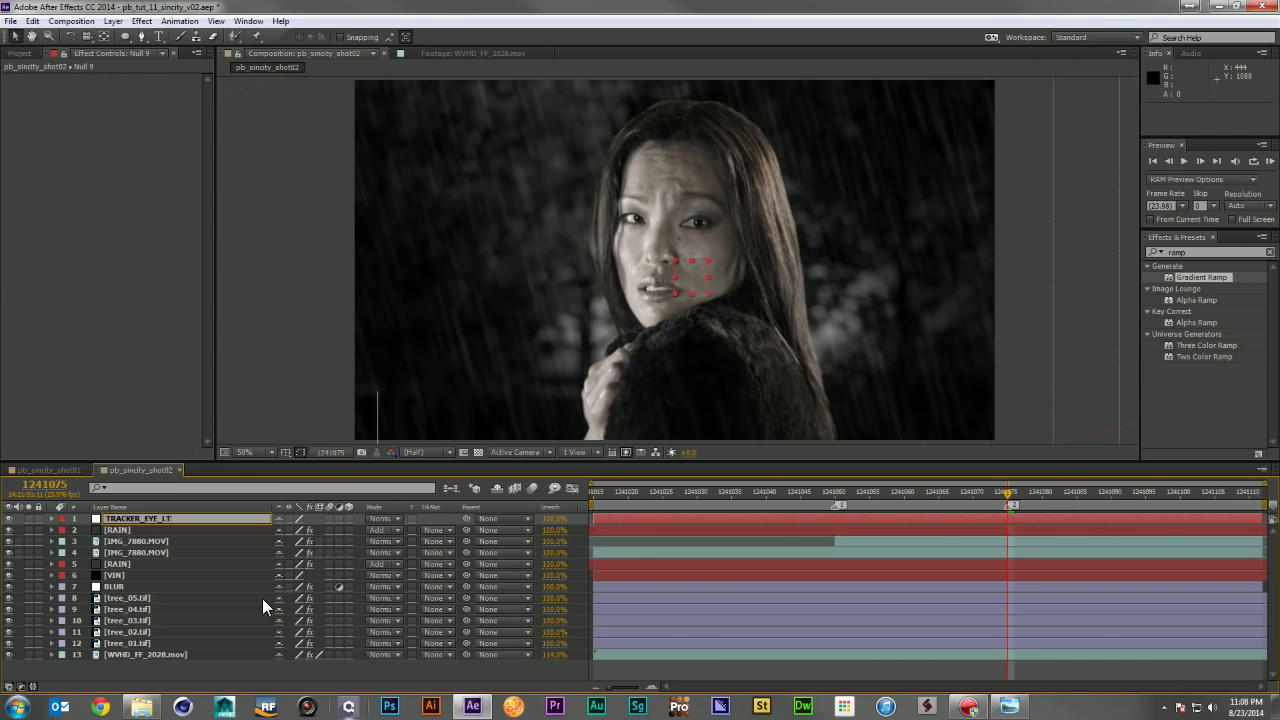
key(Return)
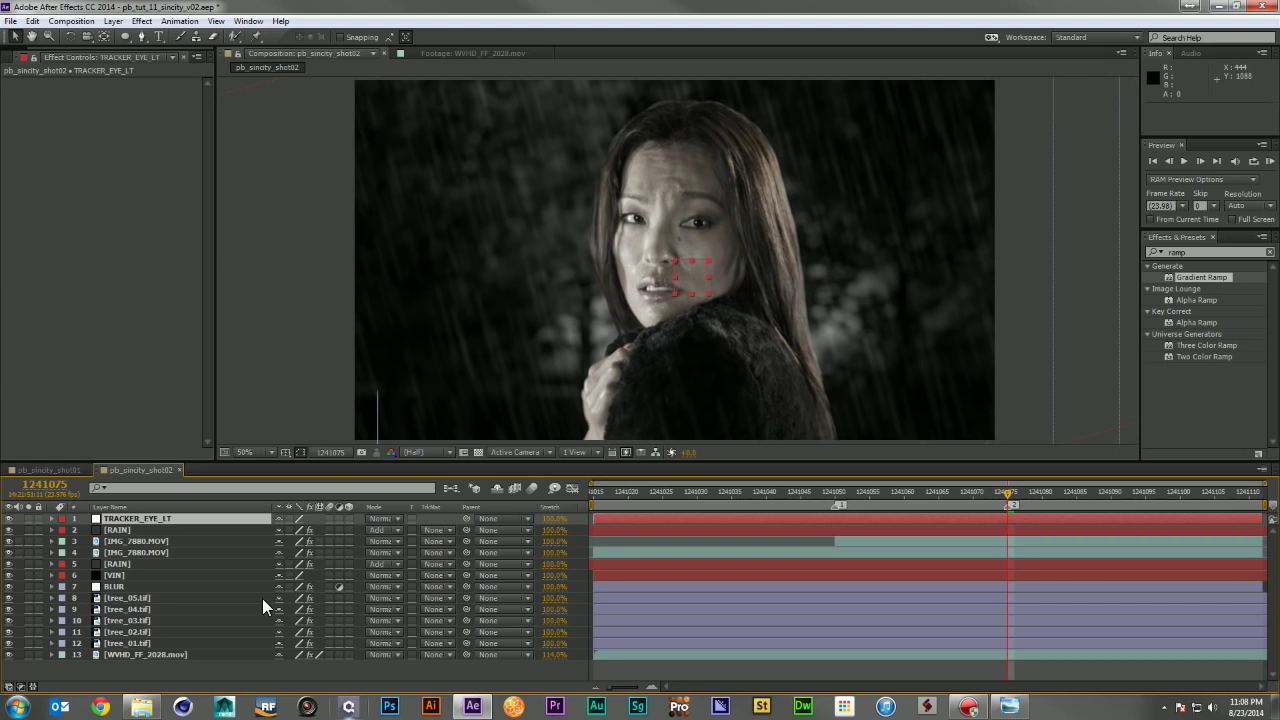
Step: Duplicate the TRACKER_EYE_LT null and rename the copy TRACKER_EYE_RT
key(ctrl+d)
key(Return)
click(192, 520)
key(BackSpace)
key(BackSpace)
key(BackSpace)
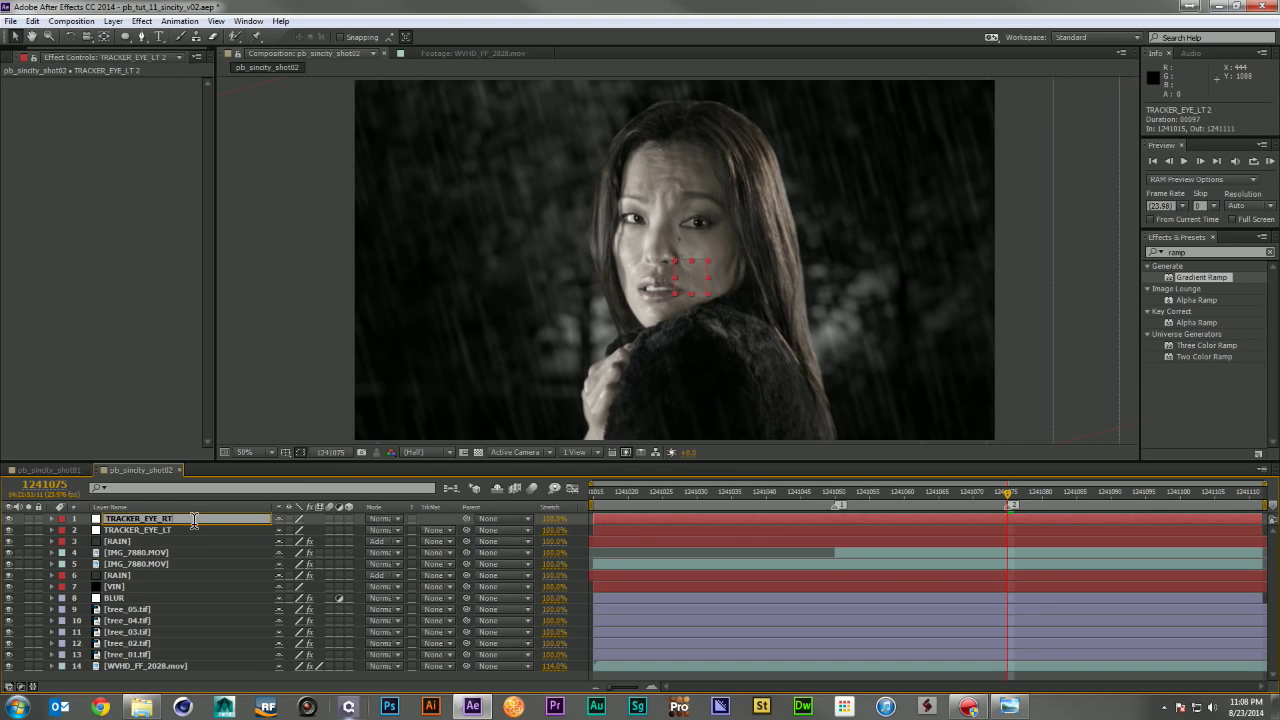
key(Return)
Step: Trim the start of both eye tracker nulls to frame 1241050 and go to that frame
shift+click(598, 526)
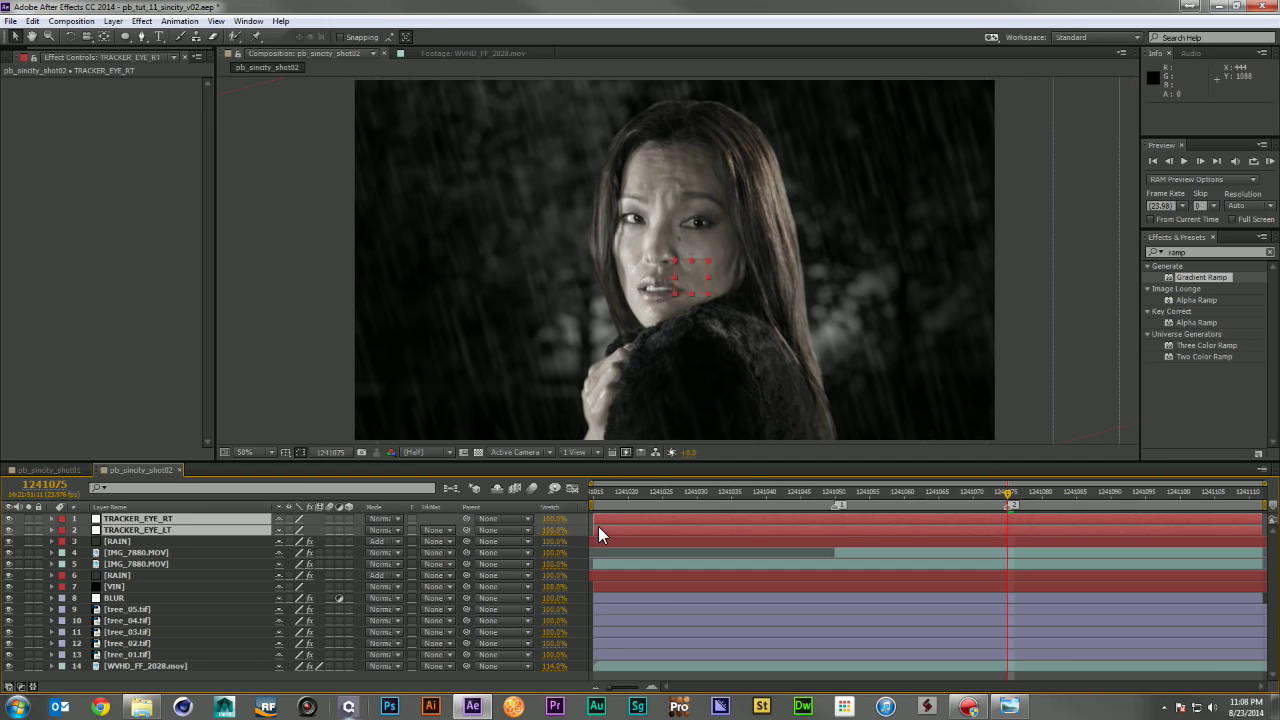
drag(598, 525, 840, 552)
click(832, 493)
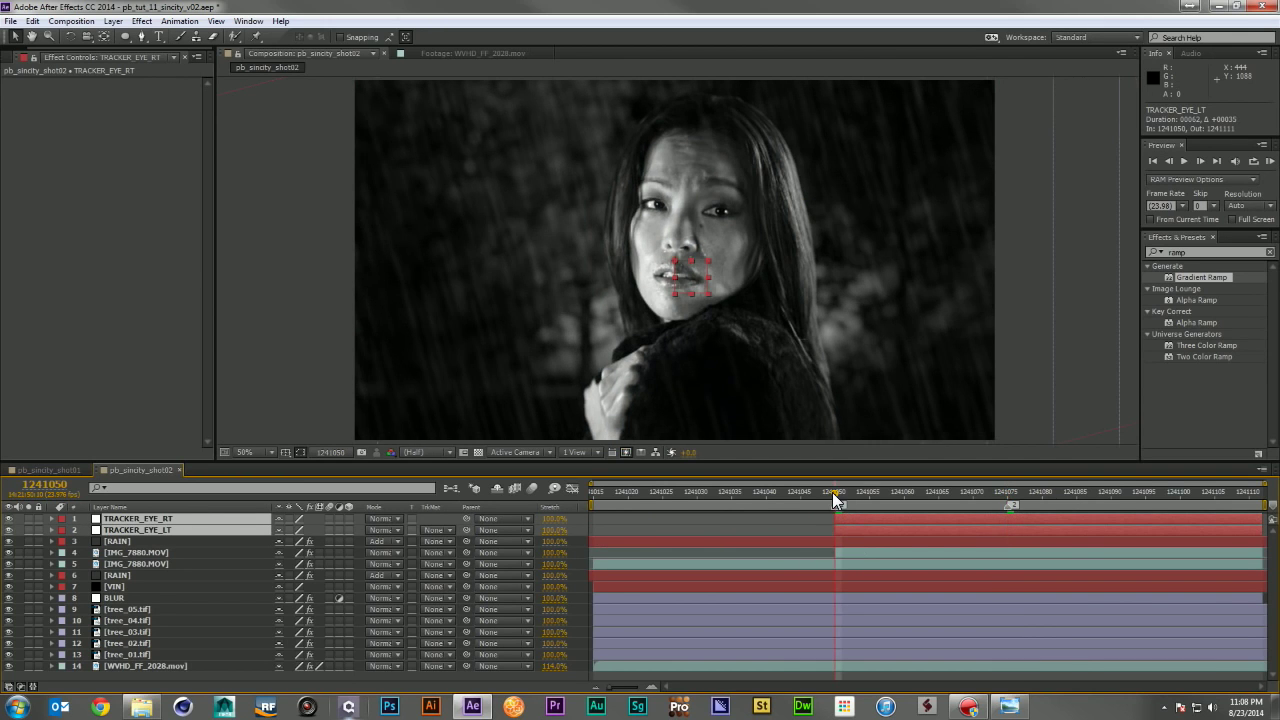
Step: Open the upper IMG_7880.MOV copy in its own layer view and show the Tracker controls
click(148, 563)
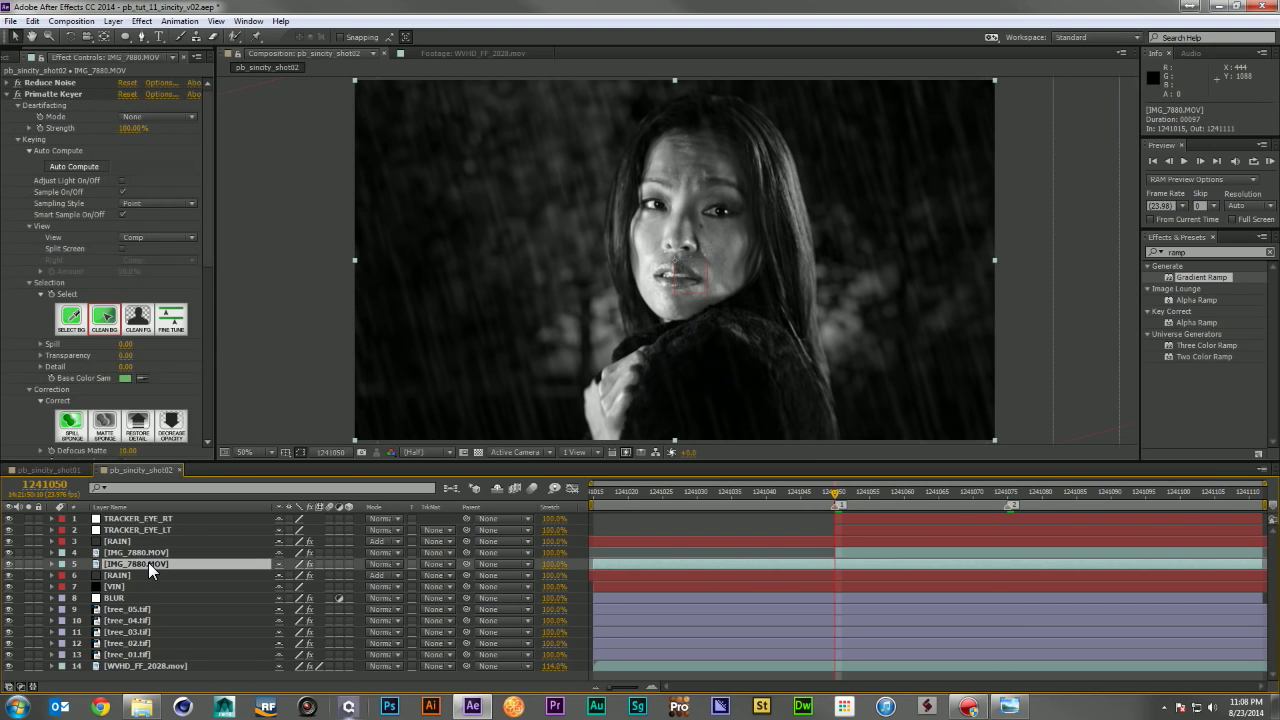
click(143, 553)
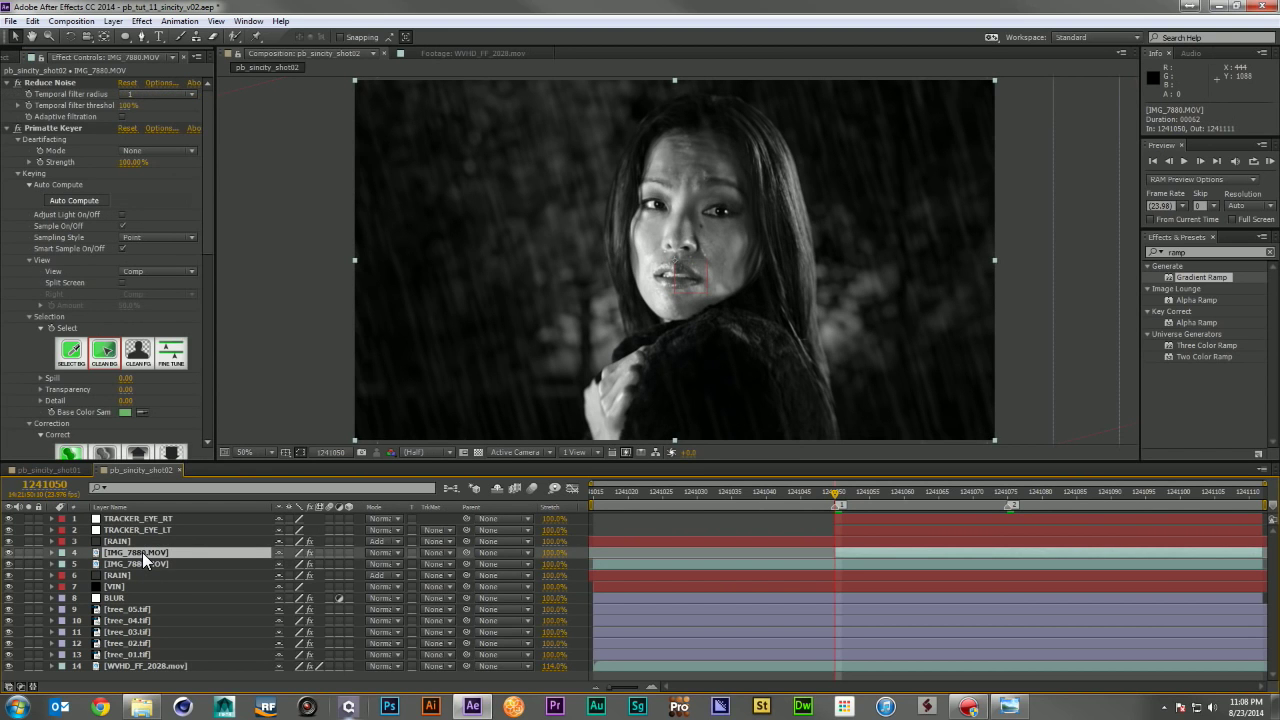
double_click(142, 552)
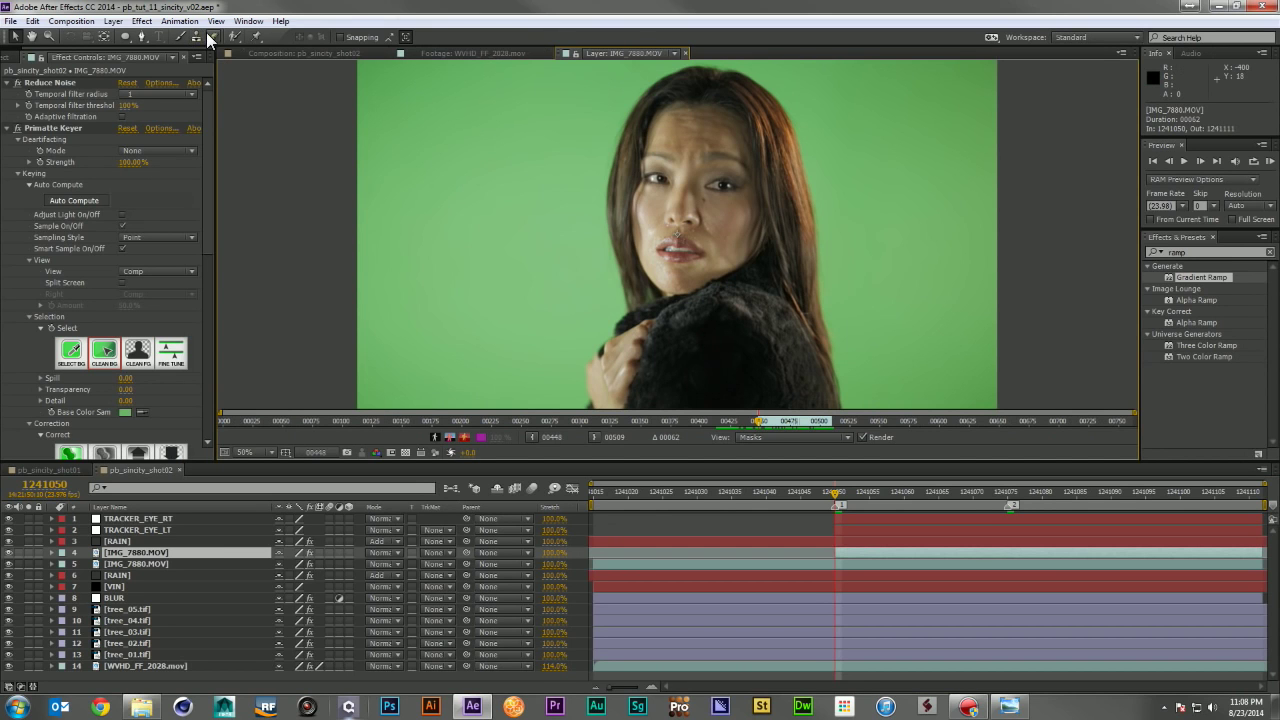
click(248, 21)
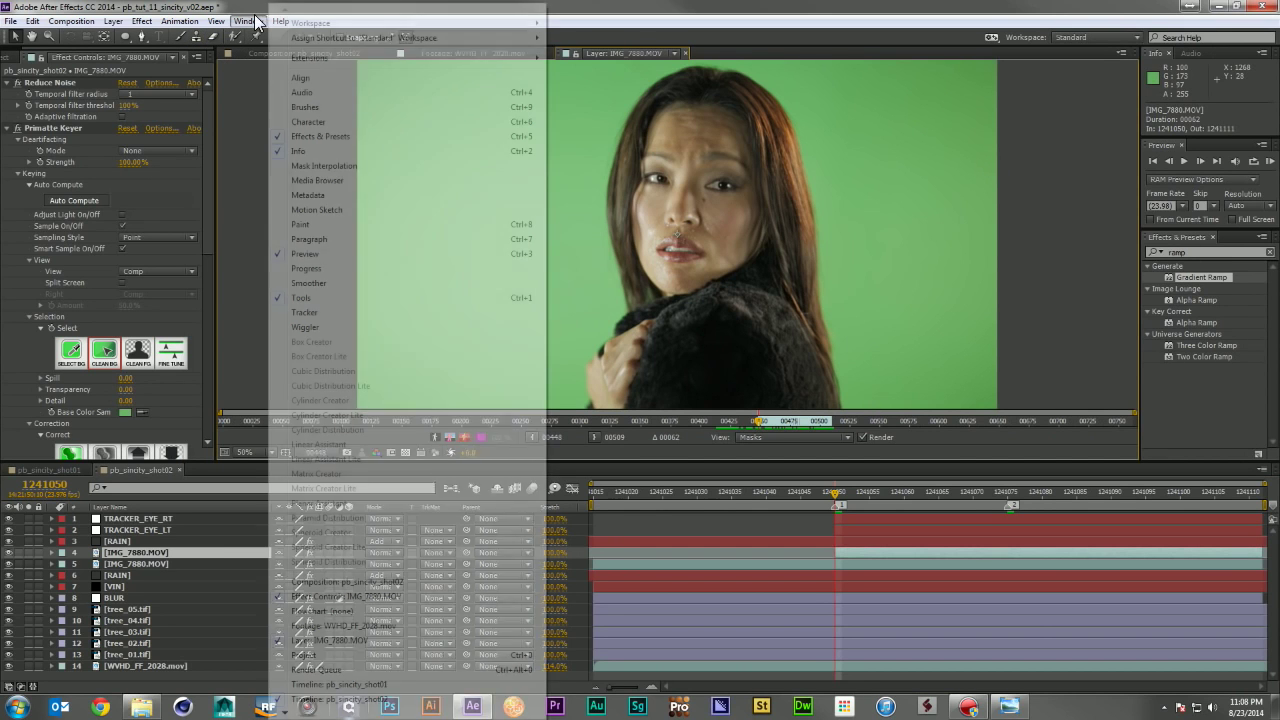
click(322, 311)
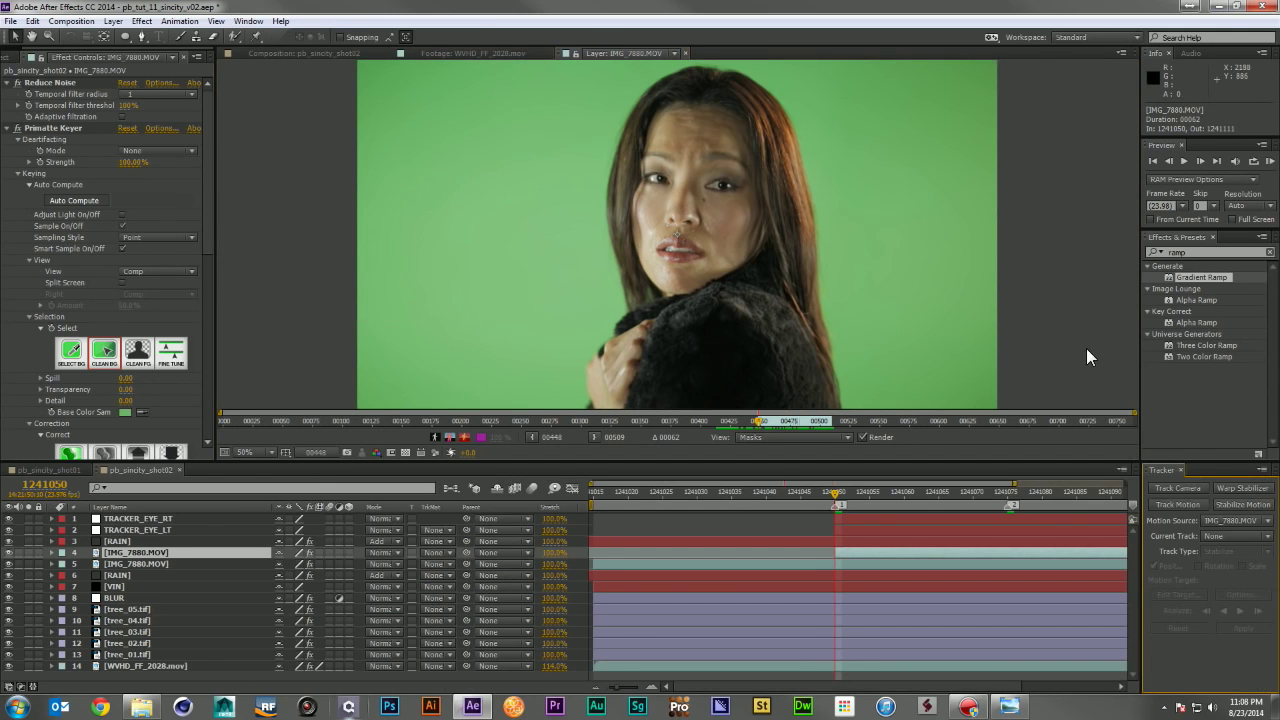
Step: Start a motion track on the upper IMG_7880.MOV copy and place its track point on the woman's eye on the image's left side
click(1180, 504)
scroll(705, 210, up, 4)
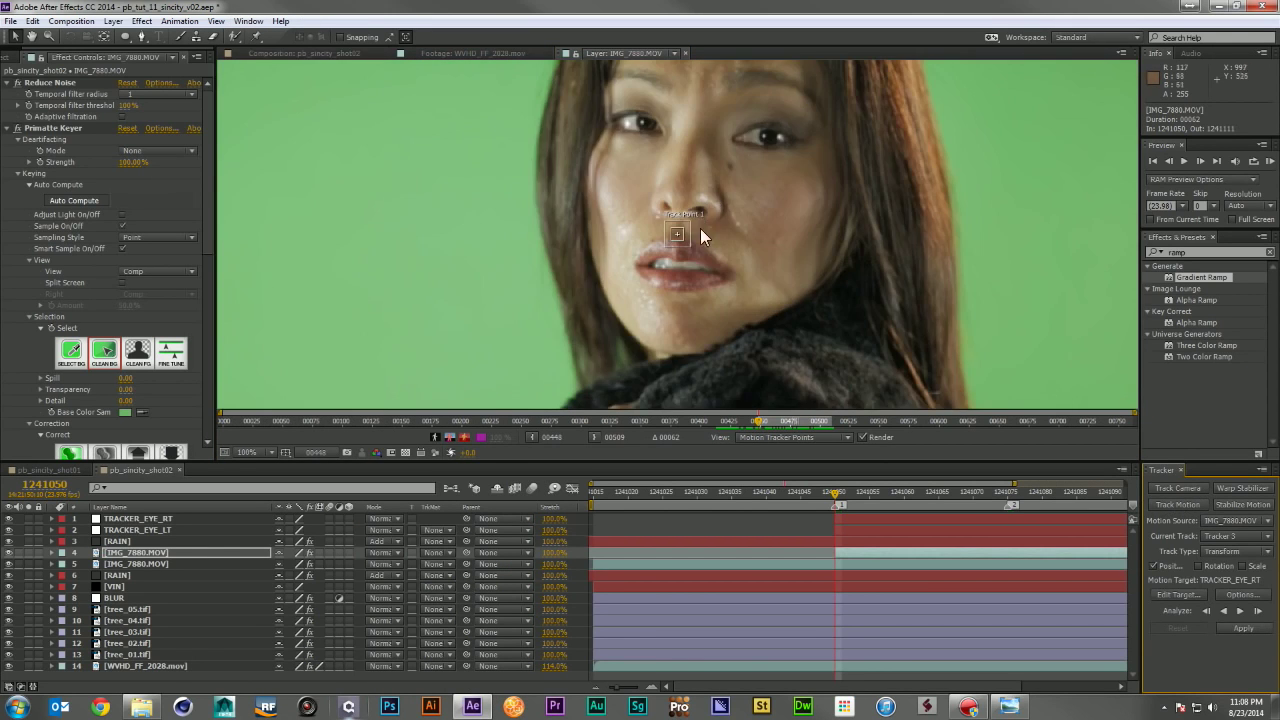
scroll(768, 240, up, 3)
drag(668, 338, 601, 114)
scroll(680, 132, down, 4)
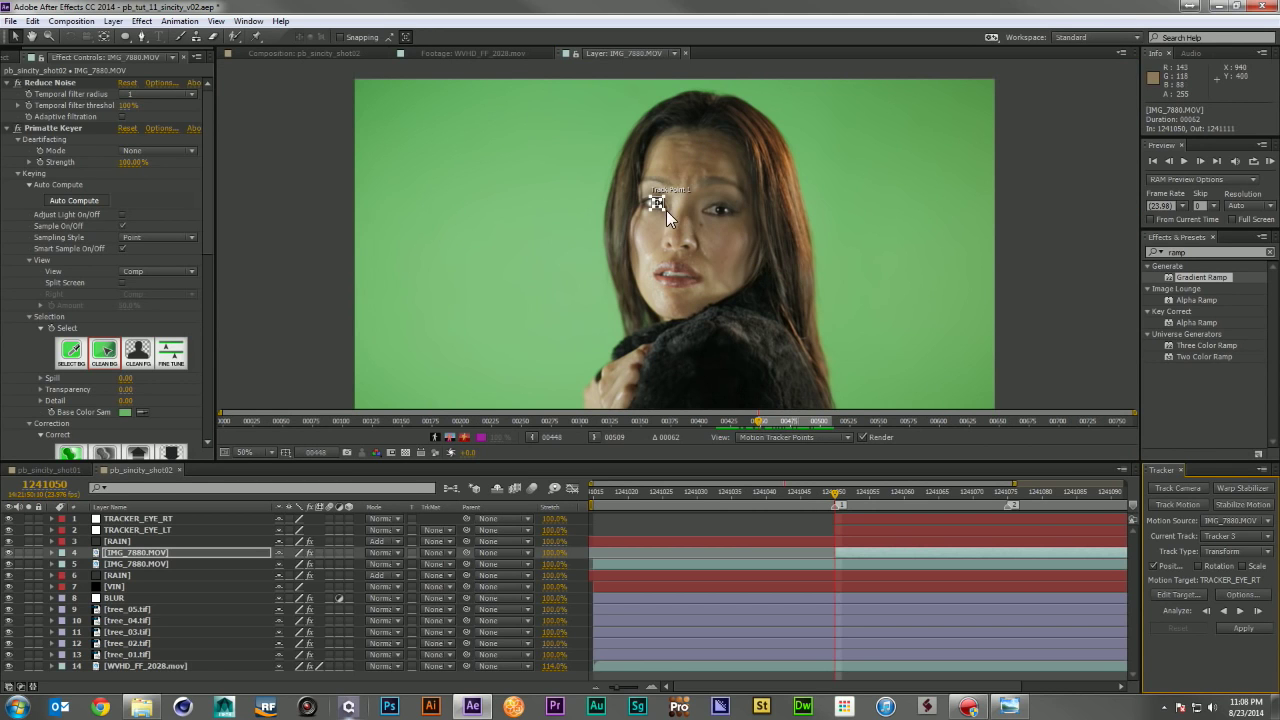
Step: Set the motion target of the first eye track to the TRACKER_EYE_LT layer
click(1185, 594)
click(668, 335)
click(676, 351)
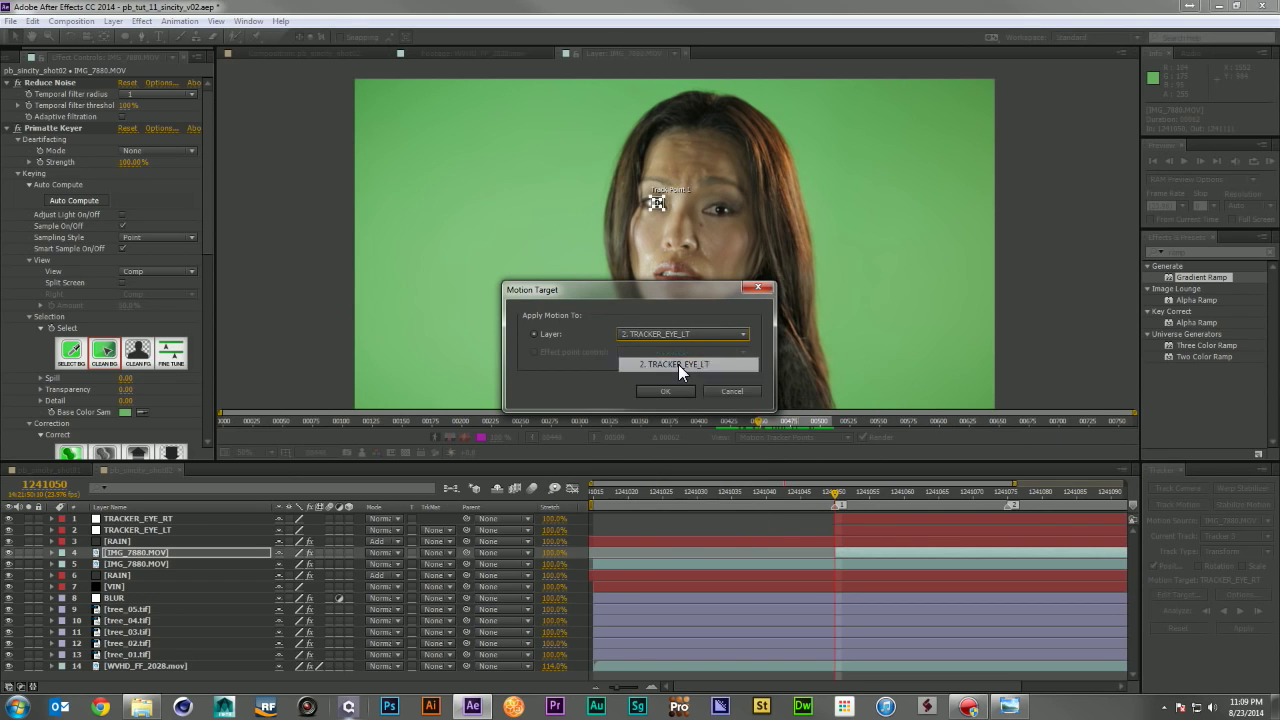
click(662, 386)
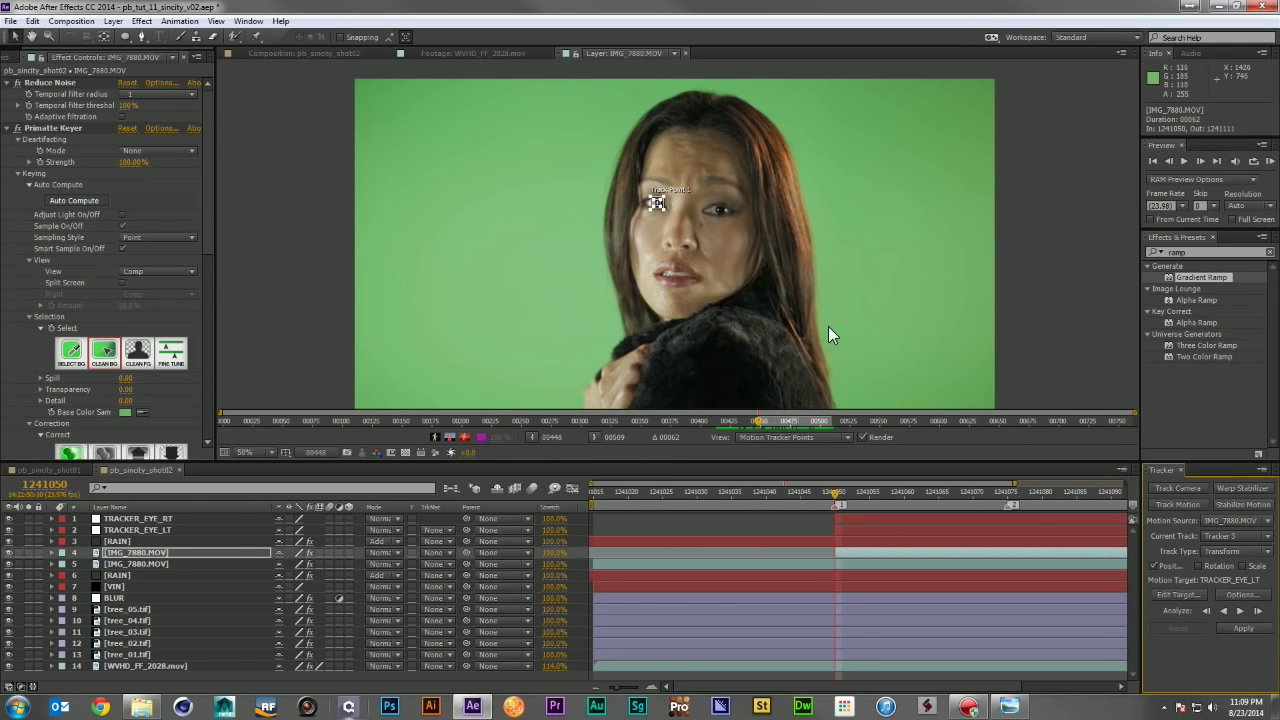
Step: Analyze the first eye track forward from frame 1241050 to the clip's end and apply the motion to TRACKER_EYE_LT
click(1241, 611)
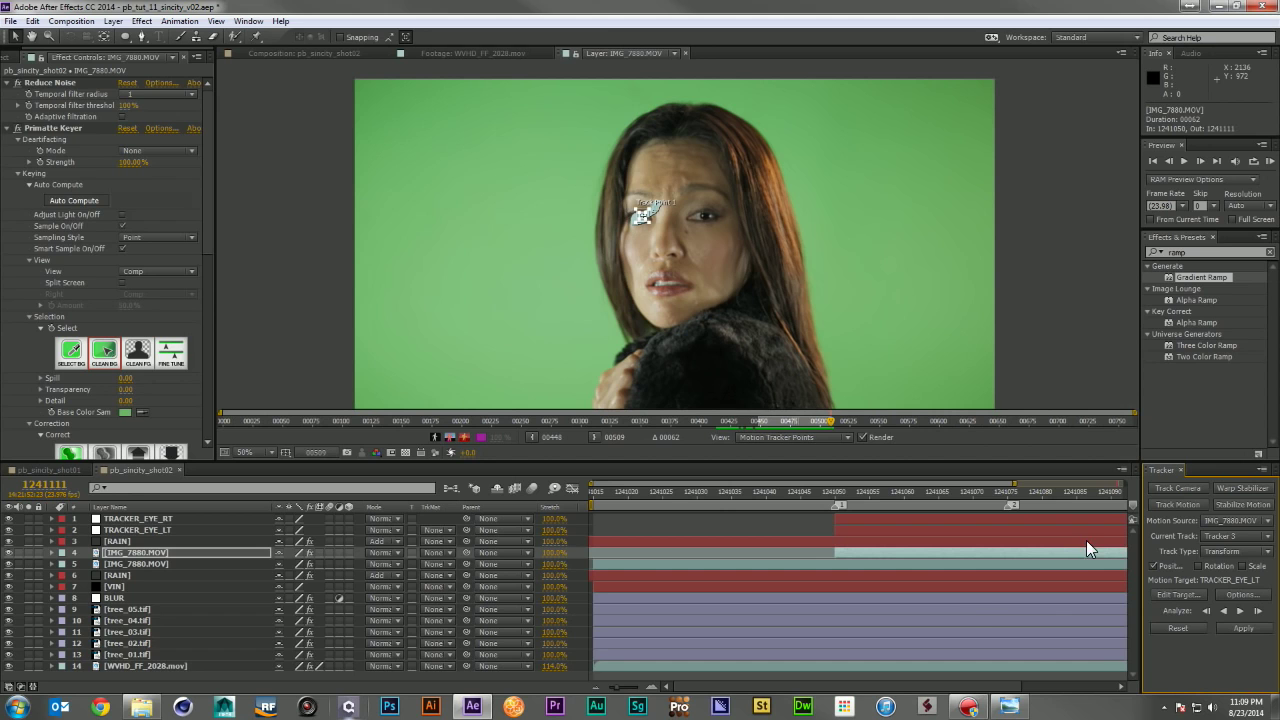
click(712, 522)
click(1232, 632)
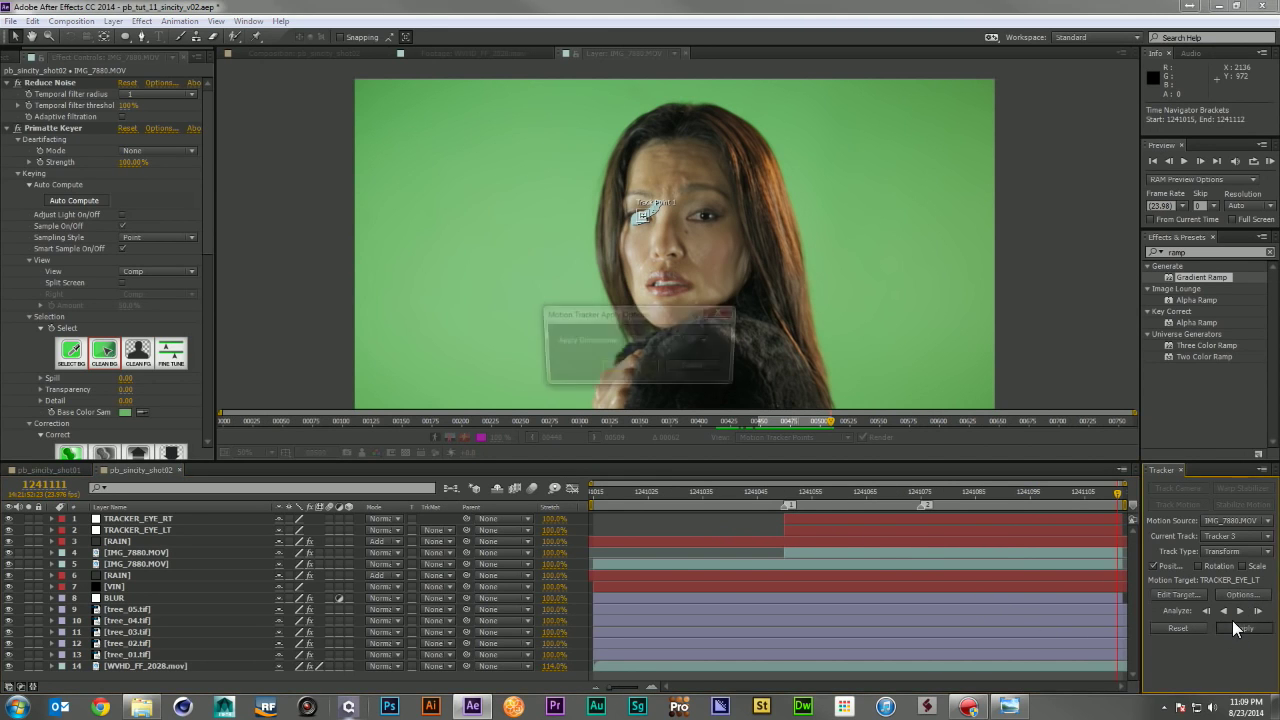
click(632, 364)
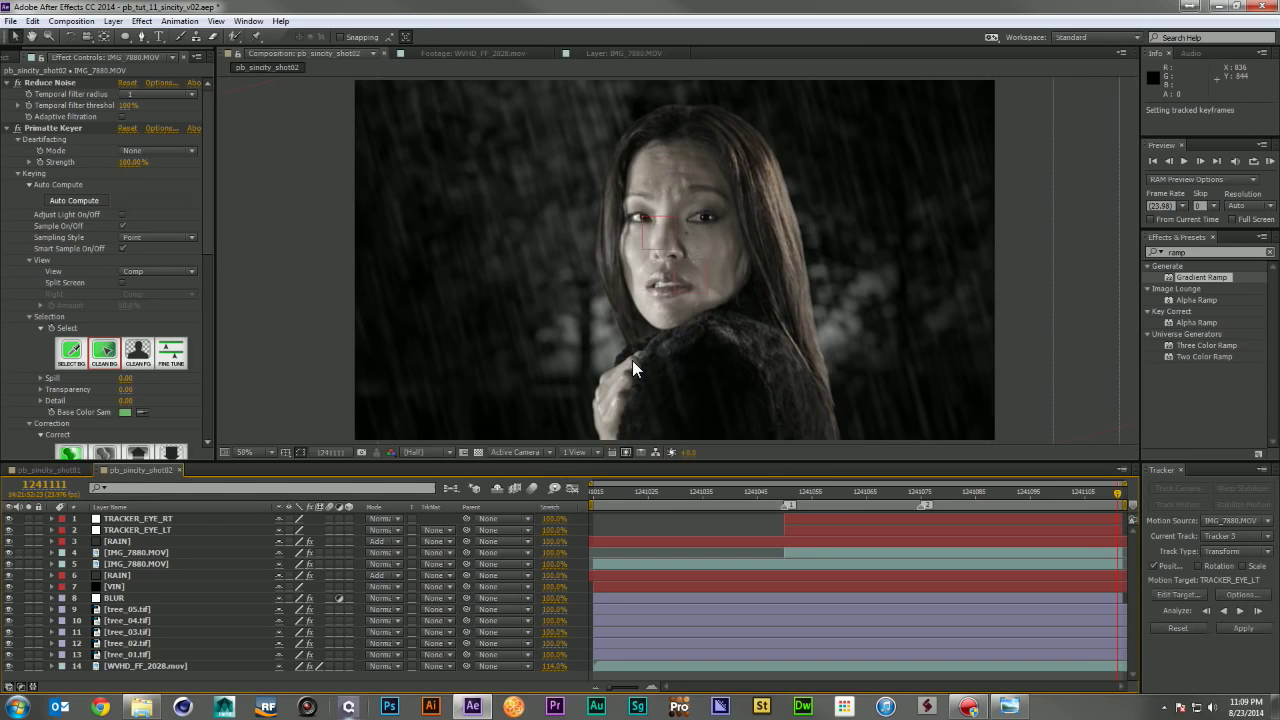
Step: Start a second motion track on the upper IMG_7880.MOV copy, place its point on her other eye, and keep TRACKER_EYE_RT as target
click(792, 556)
double_click(792, 552)
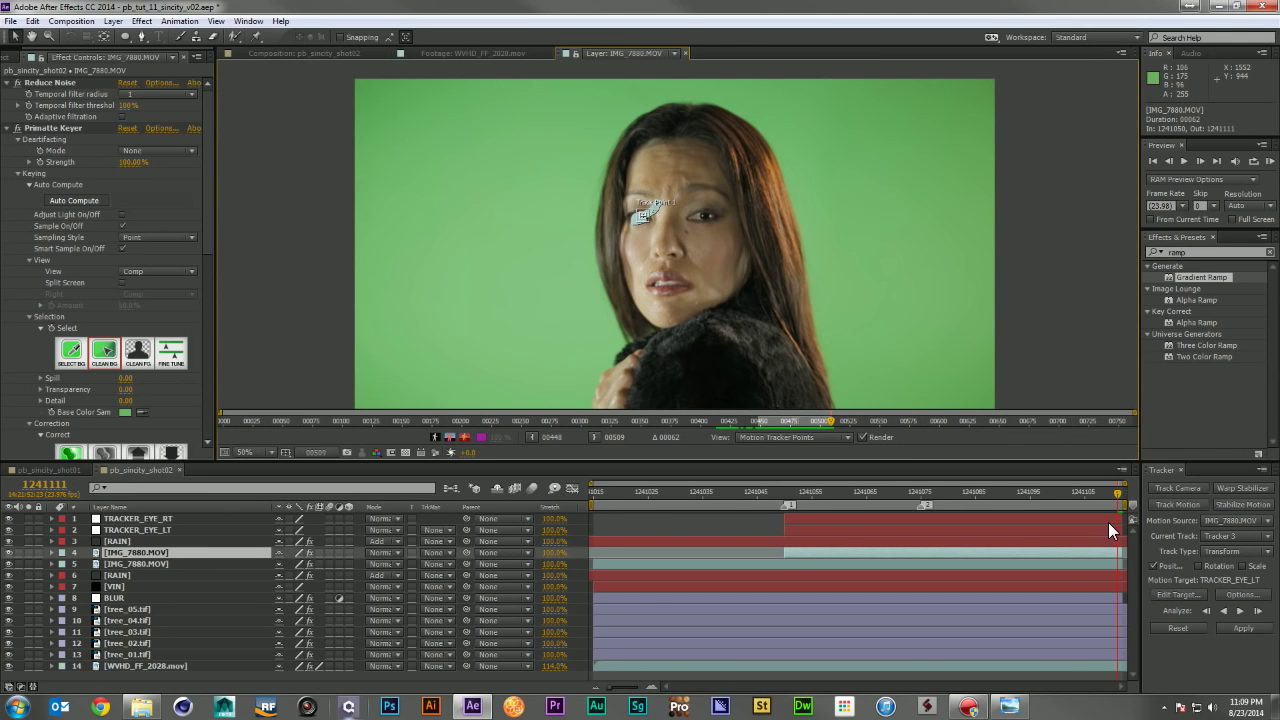
click(1166, 496)
scroll(698, 210, up, 2)
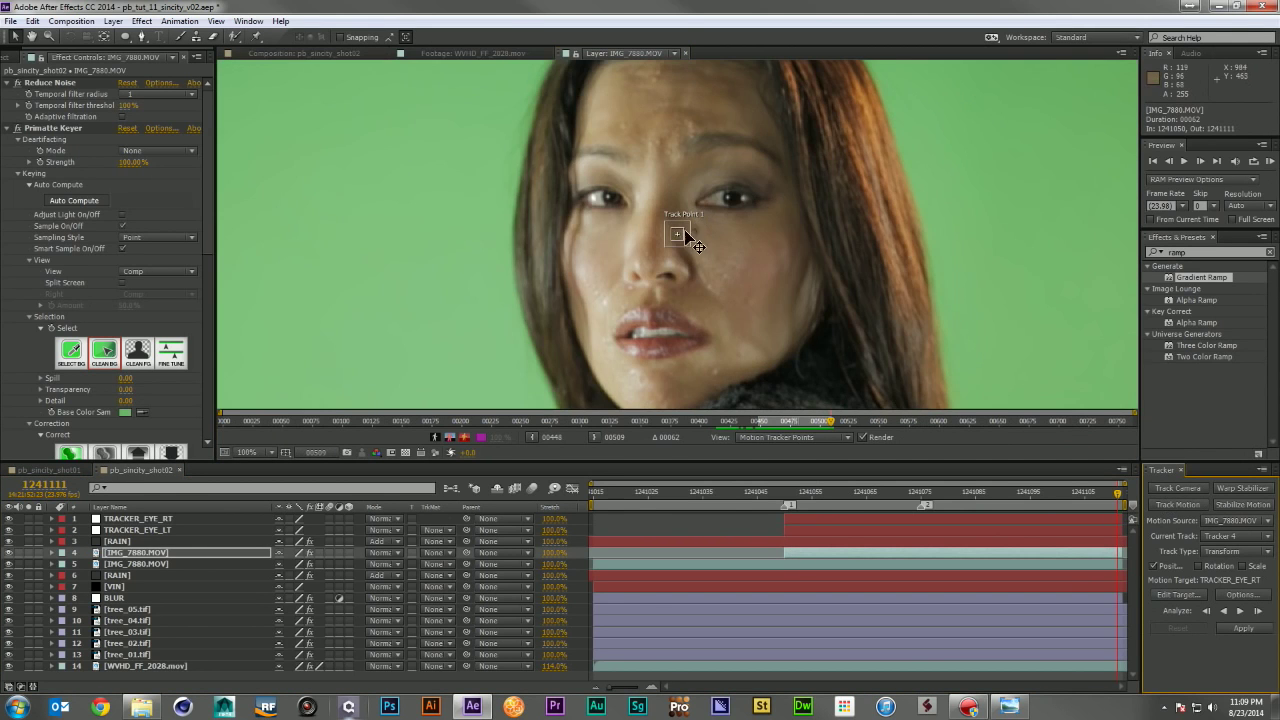
click(677, 240)
drag(677, 236, 733, 205)
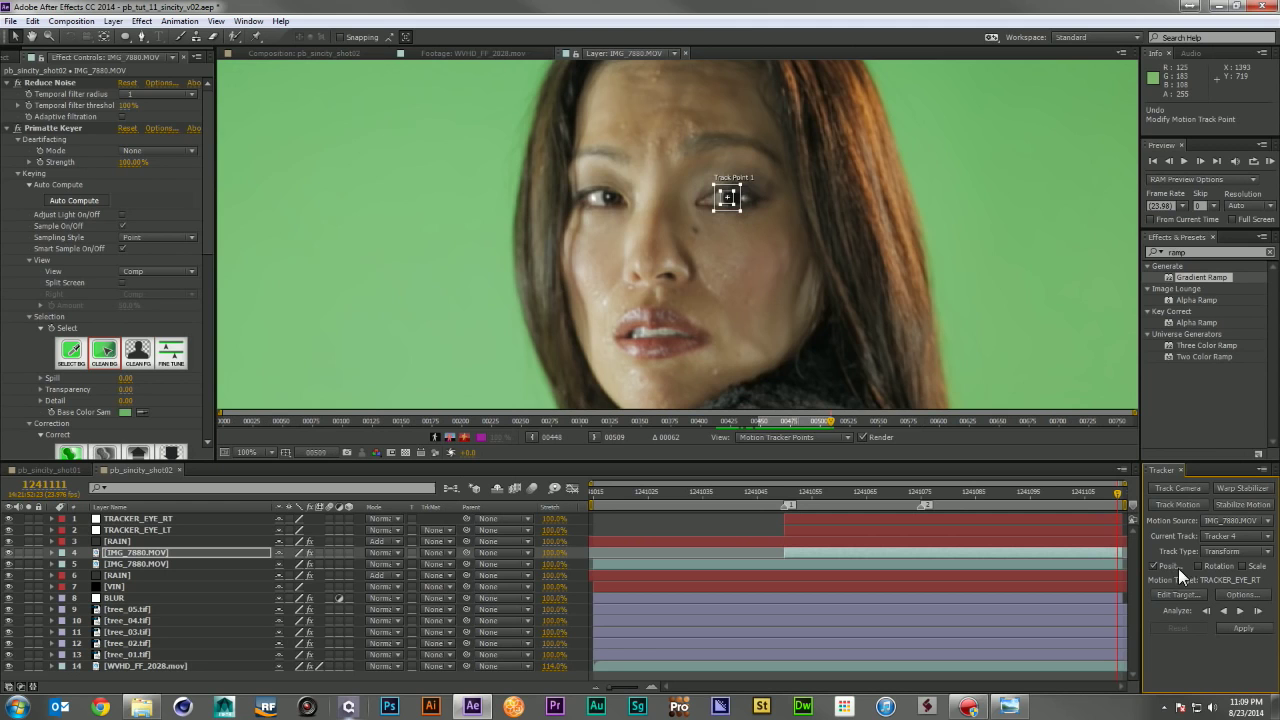
scroll(866, 292, down, 2)
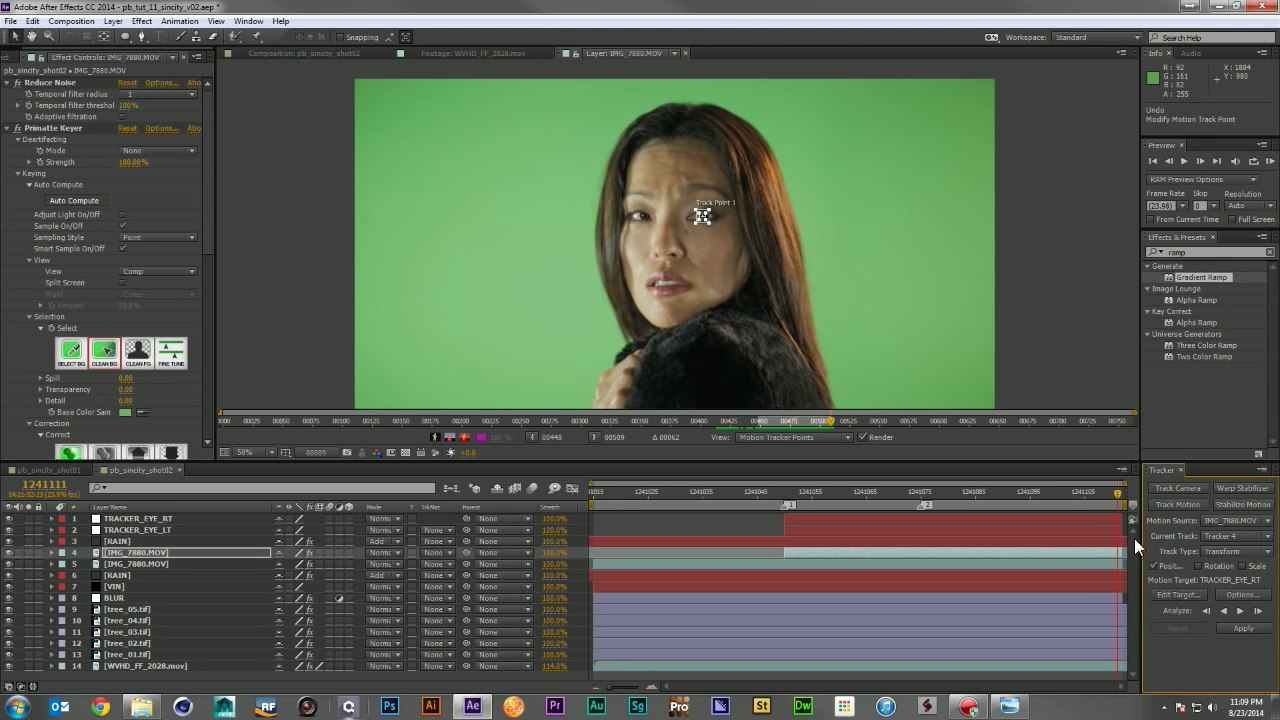
click(1180, 595)
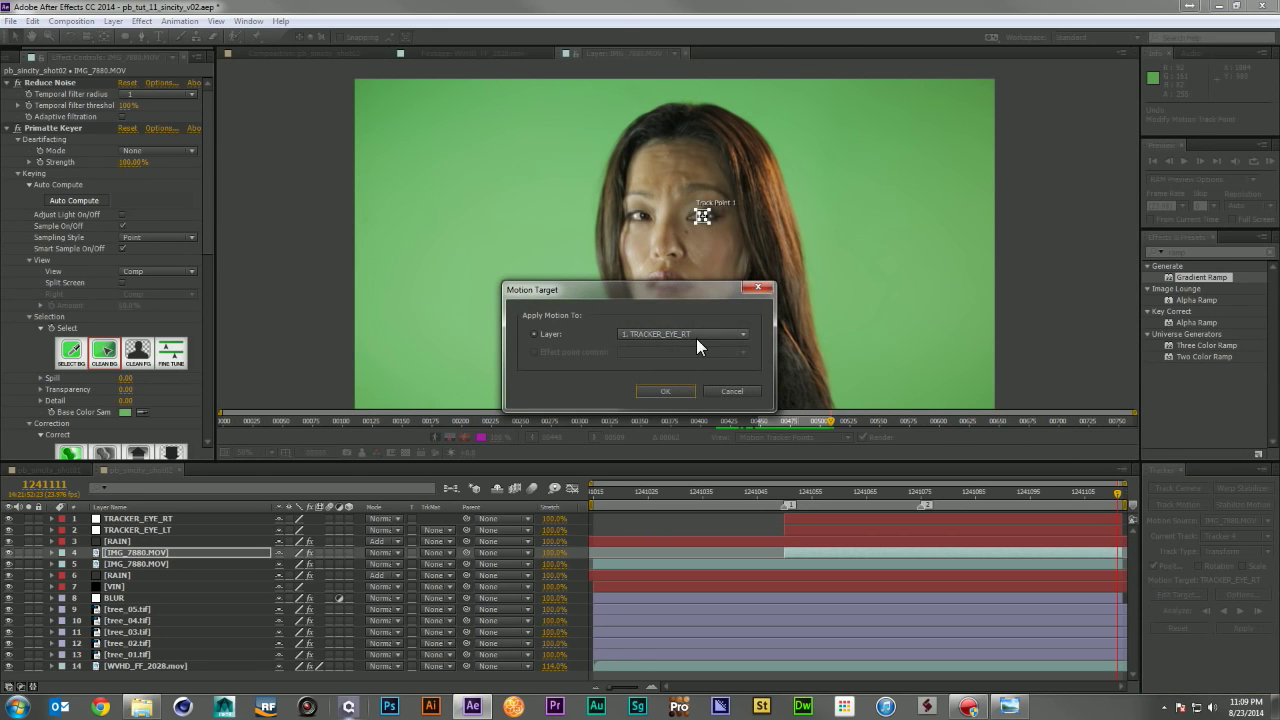
click(680, 390)
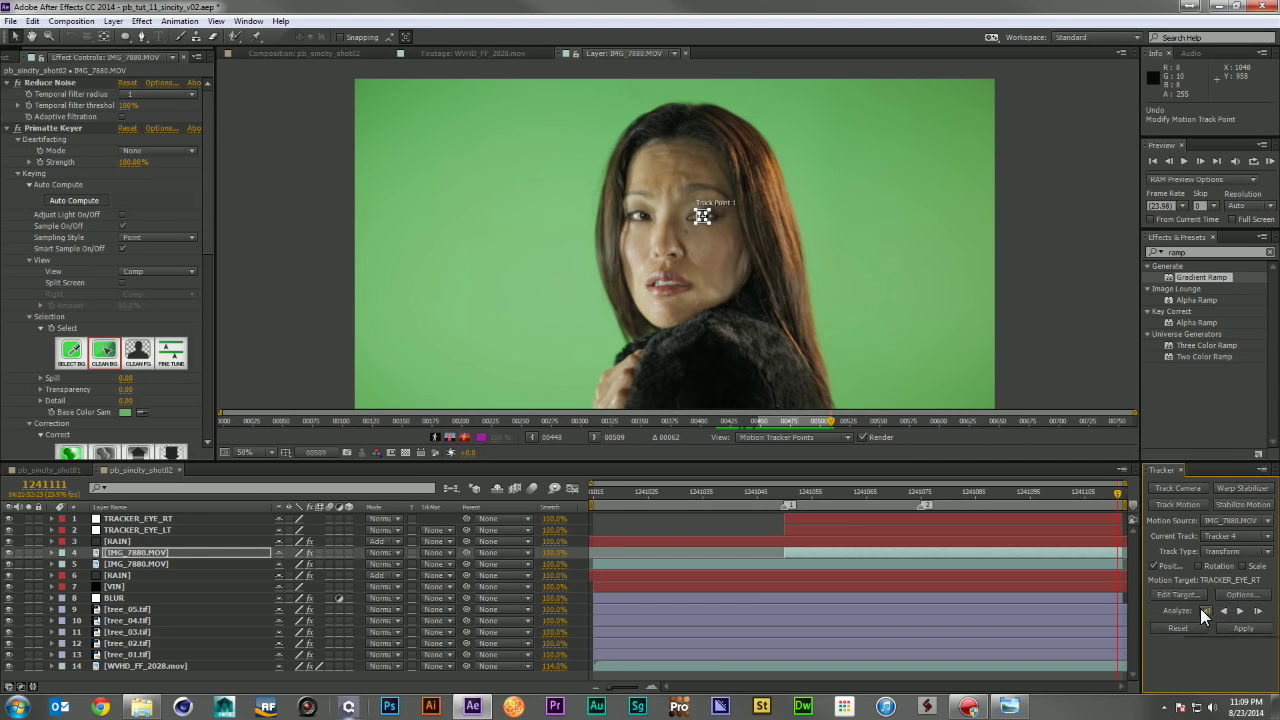
Step: Return to frame 1241050 and reposition the second track point onto the pupil of the eye on the image's right side
click(786, 486)
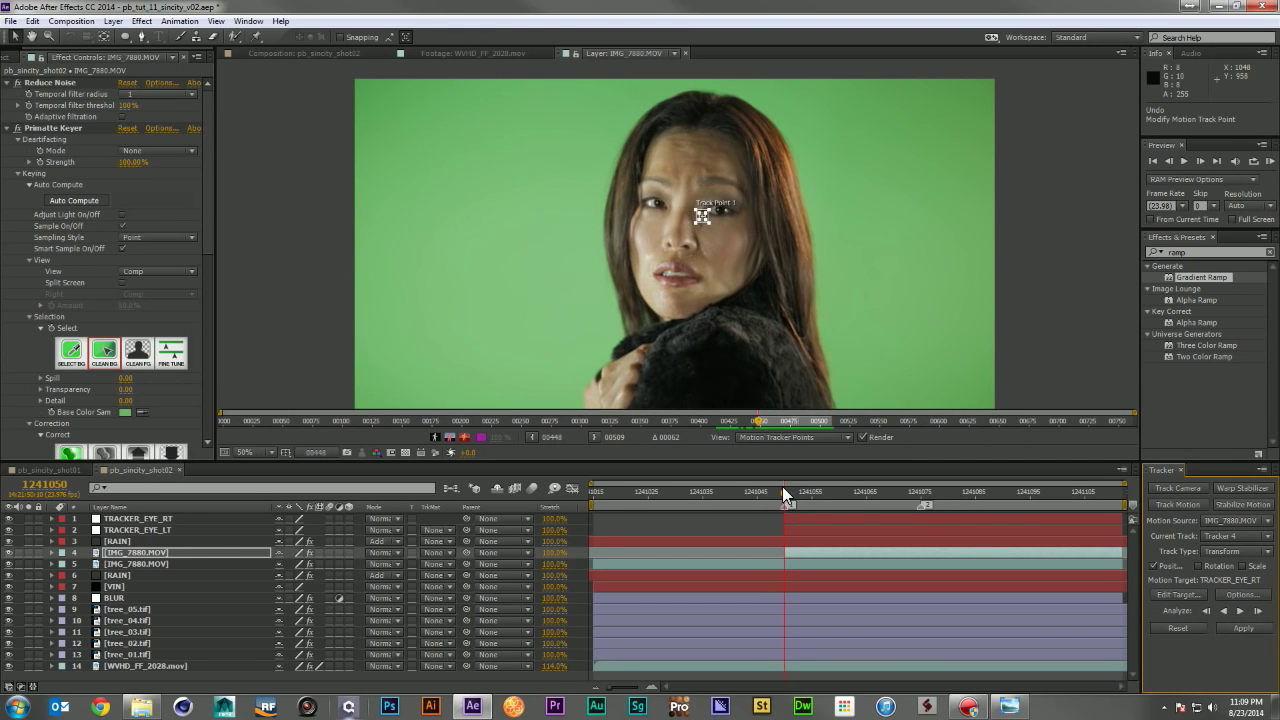
scroll(704, 212, up, 2)
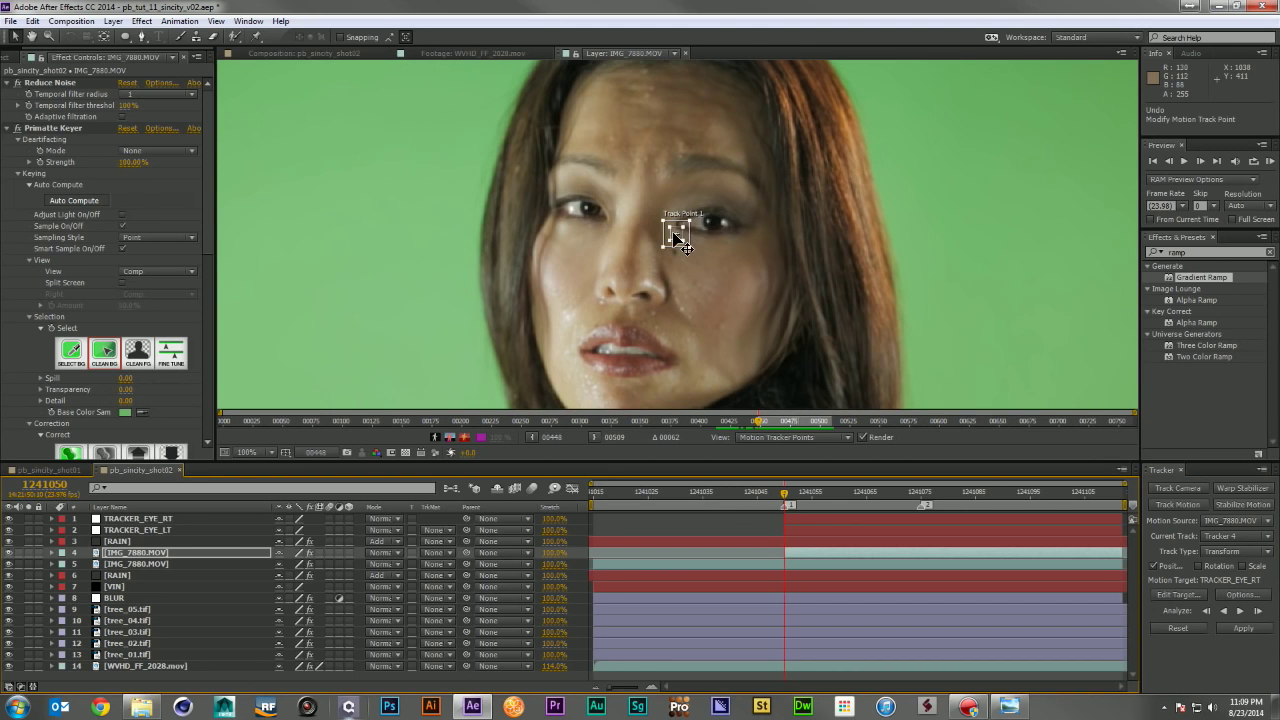
drag(676, 240, 700, 226)
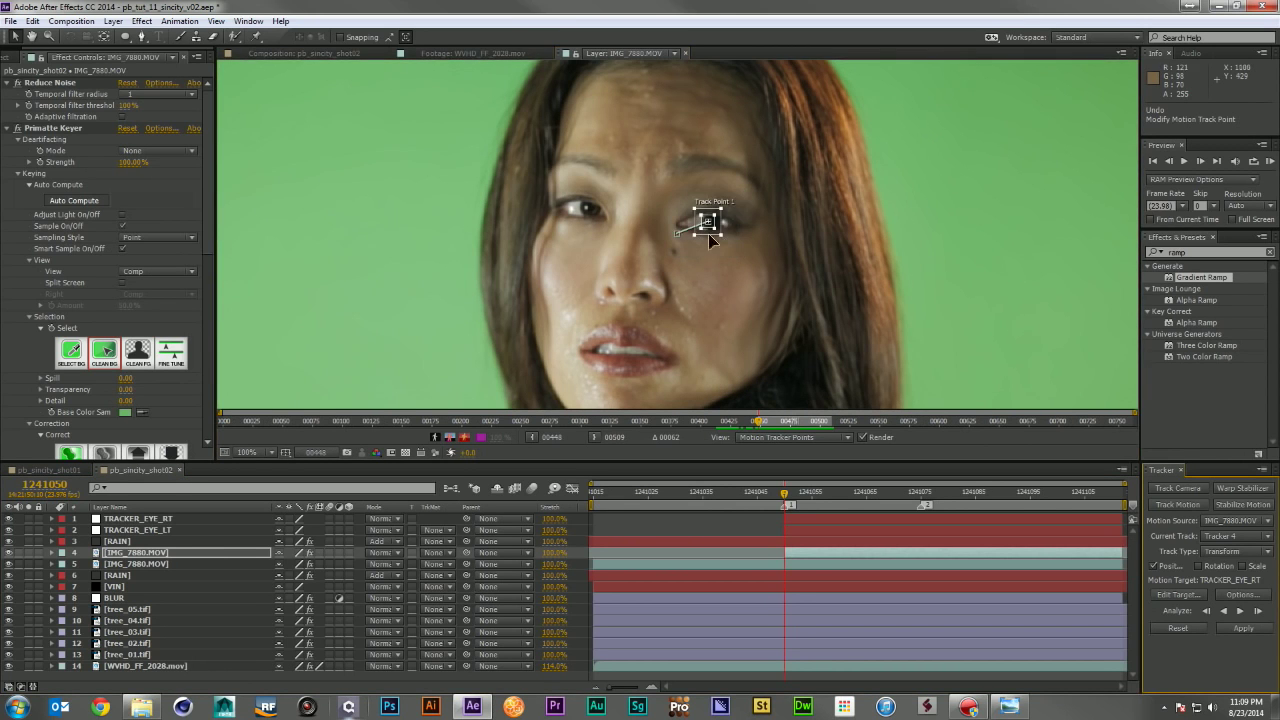
scroll(732, 266, down, 2)
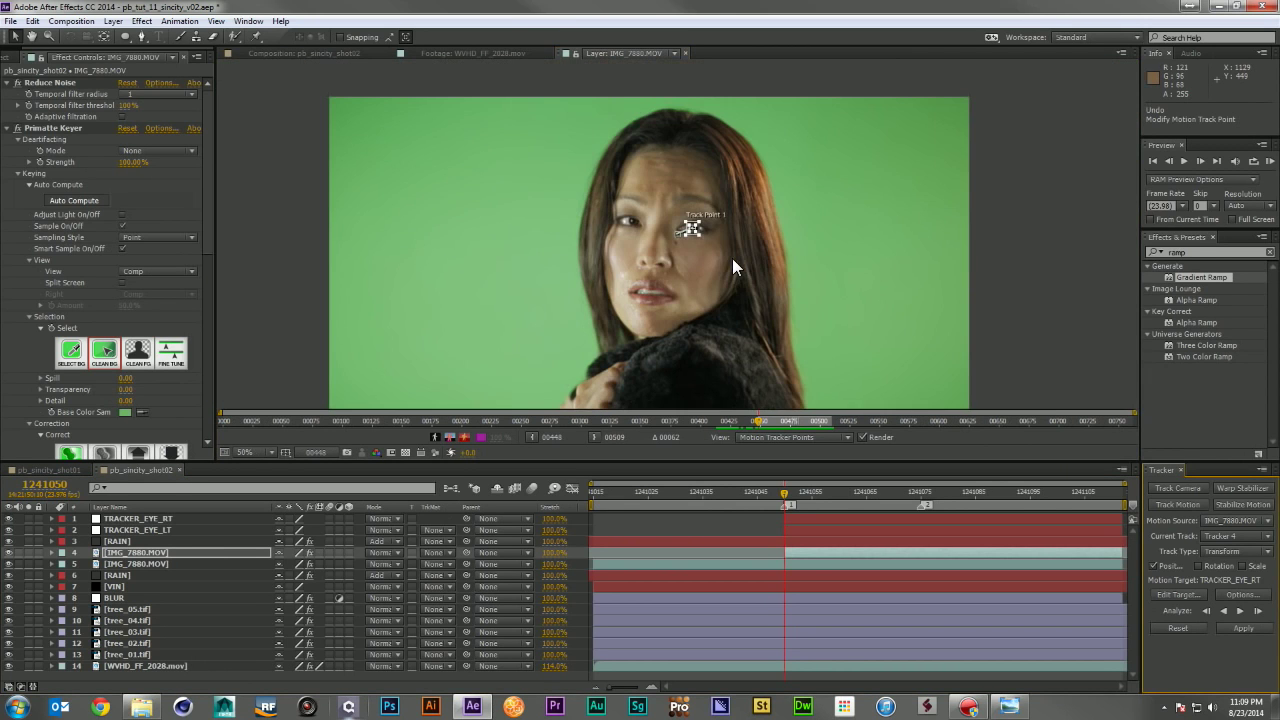
Step: Analyze the second eye track forward, apply it to TRACKER_EYE_RT in X and Y, and collapse the footage layer's properties
click(1238, 612)
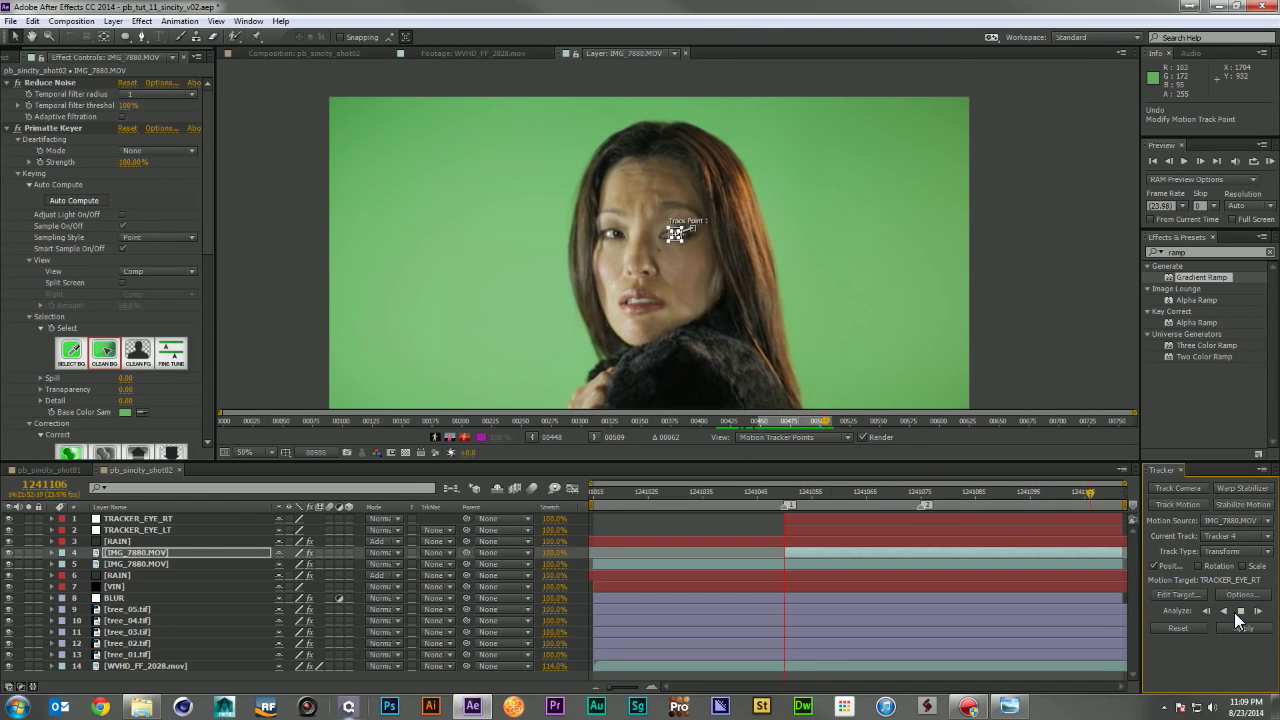
click(1242, 628)
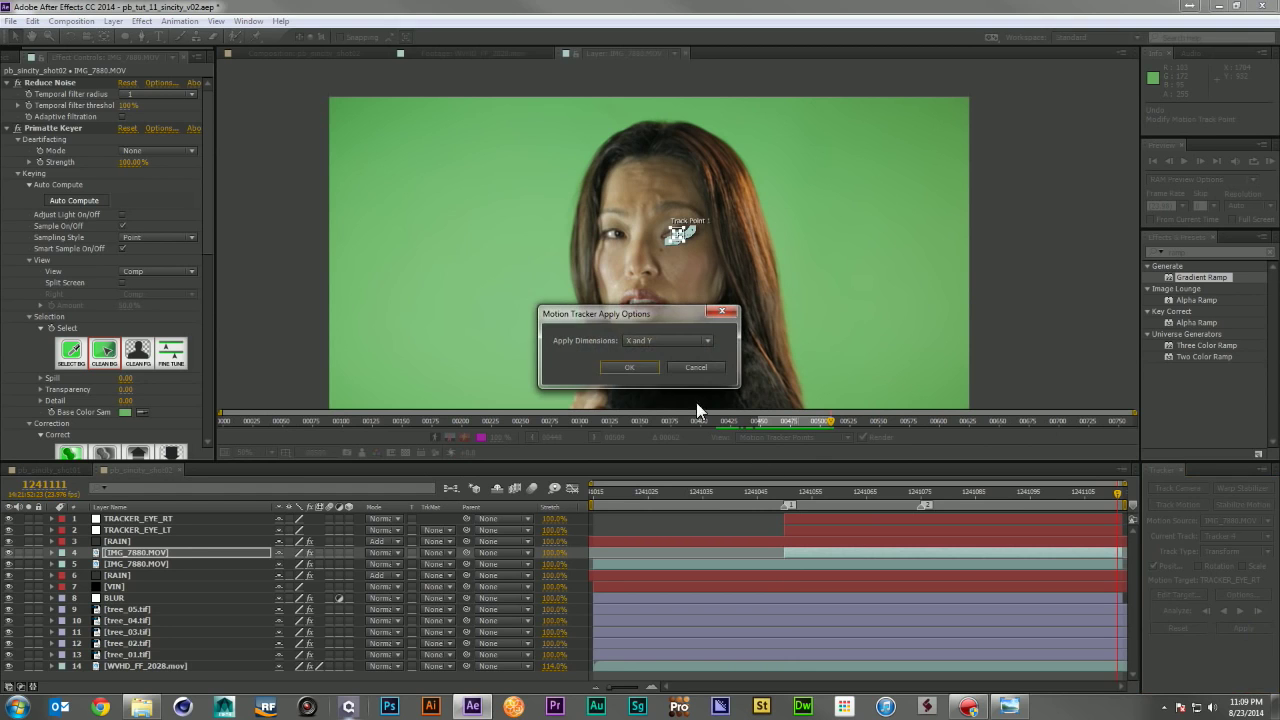
click(630, 367)
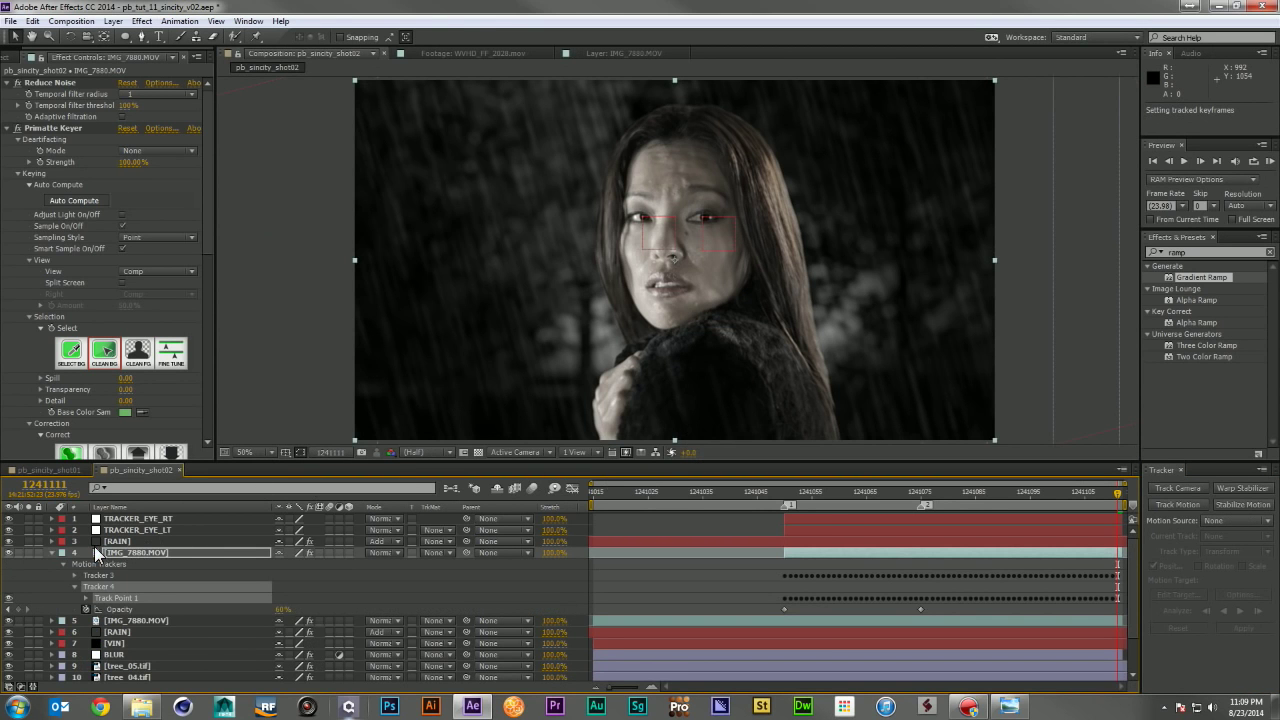
click(51, 552)
Step: Scrub through the shot from frame 1241050 and check up close how both tracker nulls follow the eyes
drag(795, 491, 1130, 508)
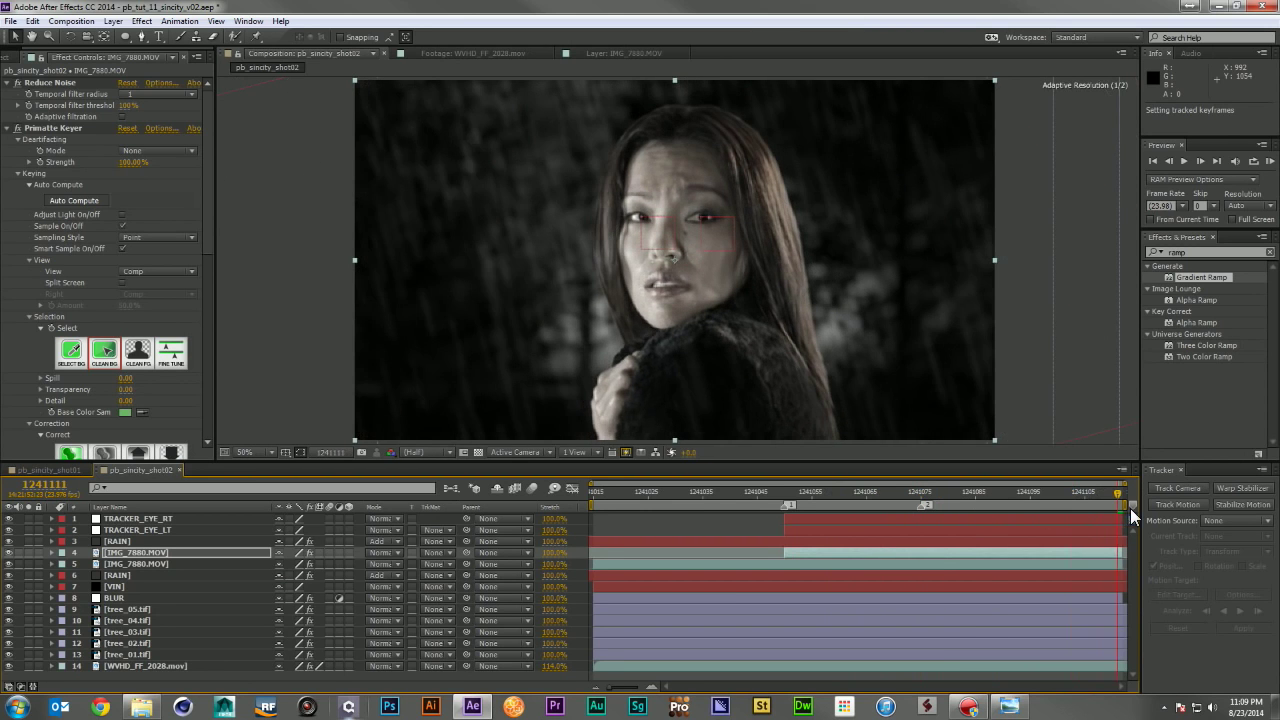
click(785, 492)
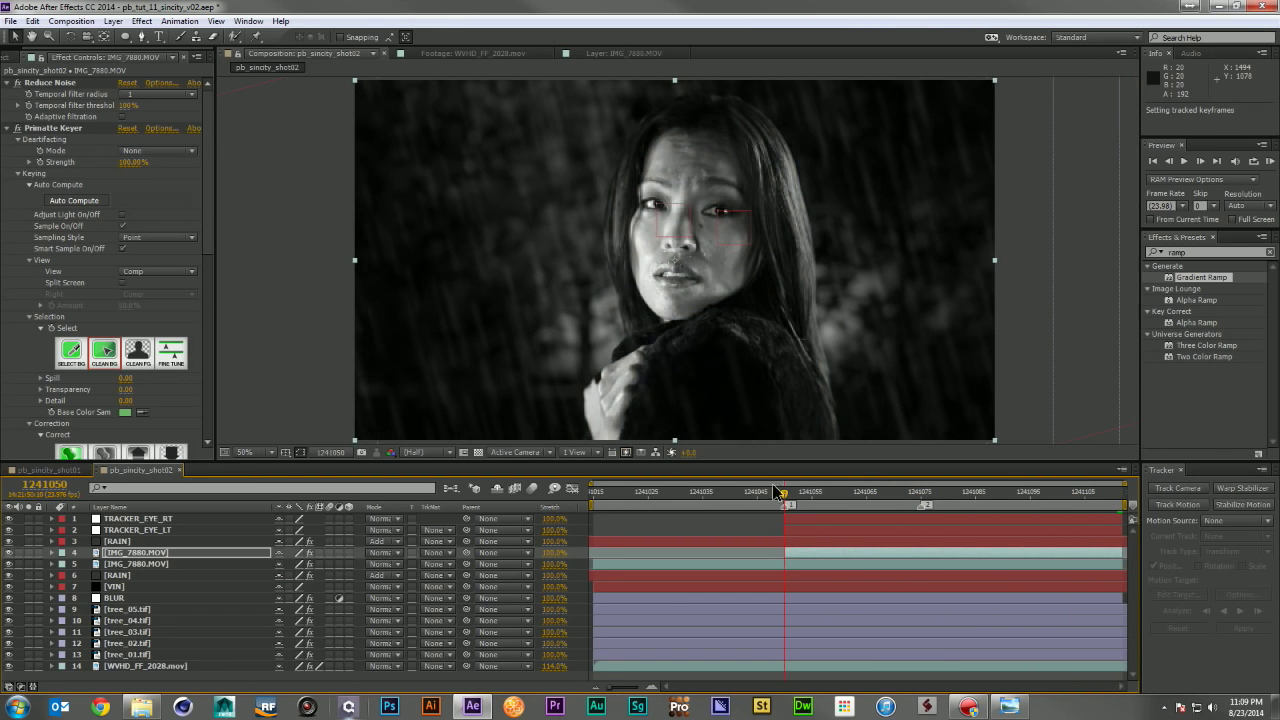
scroll(671, 212, up, 2)
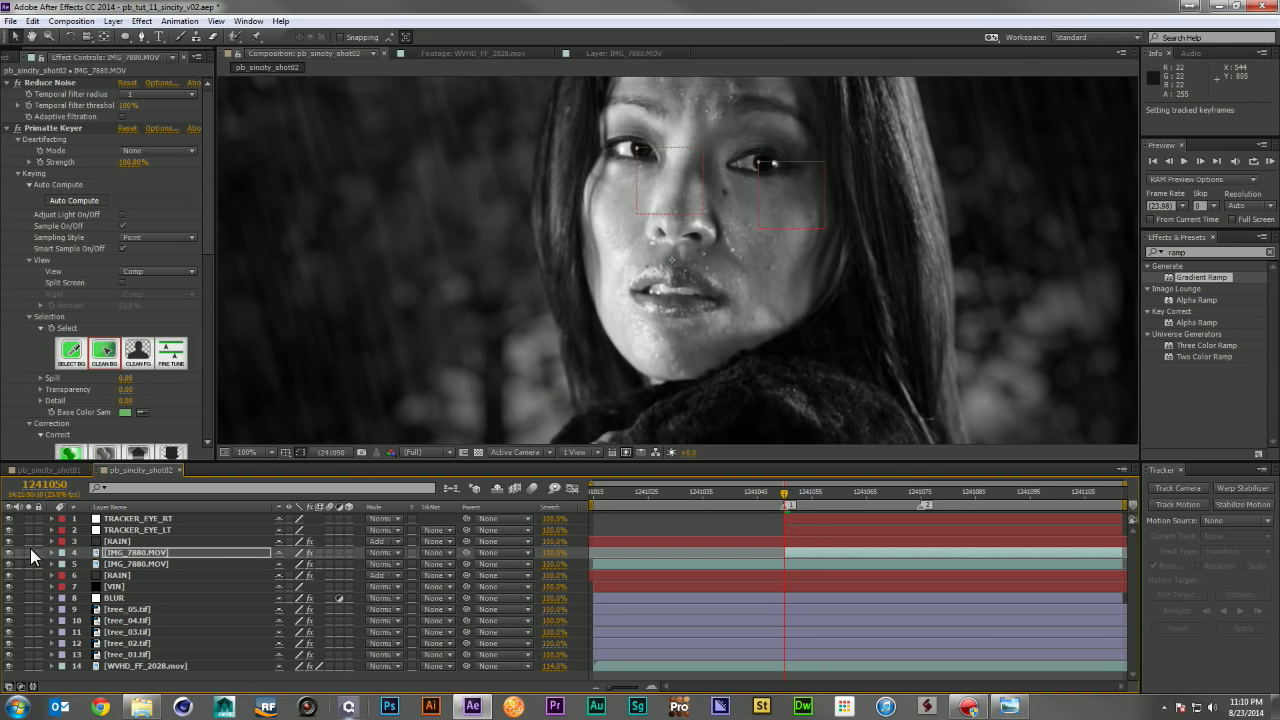
Step: Solo the two IMG_7880.MOV layers so only the keyed woman is shown, framed closely on her eyes
click(36, 551)
click(28, 564)
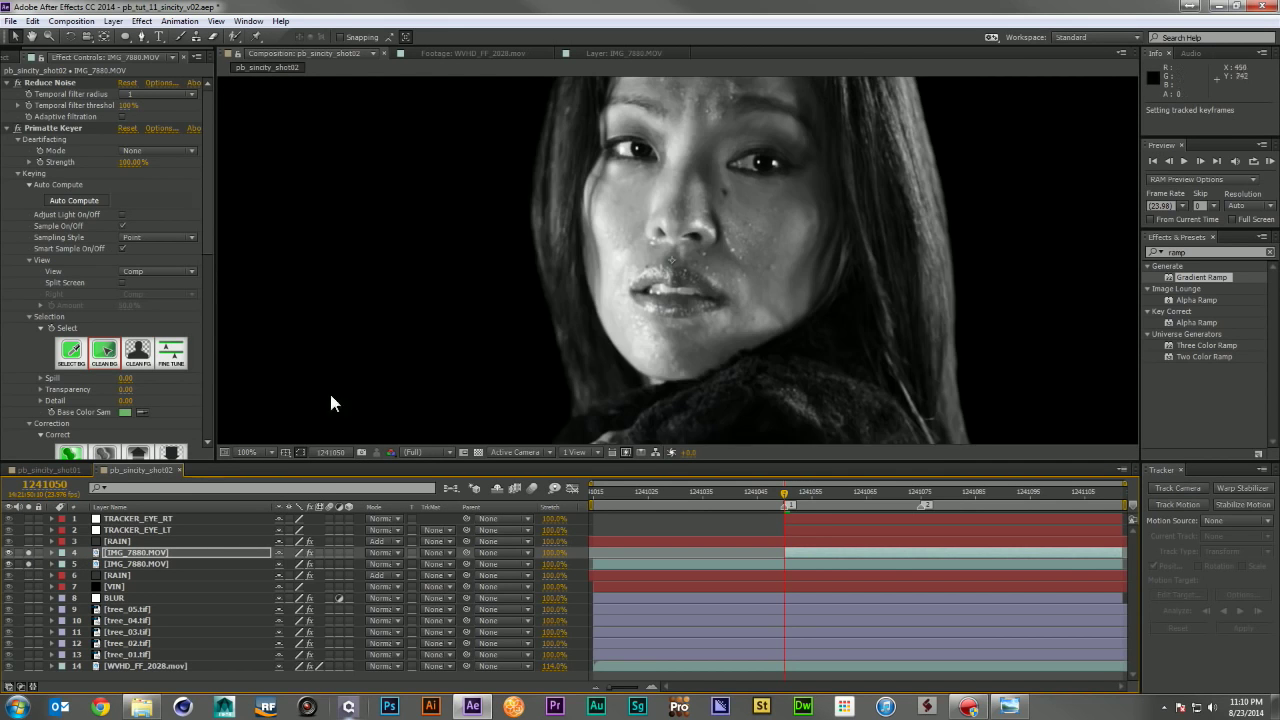
drag(688, 206, 548, 258)
scroll(596, 228, up, 2)
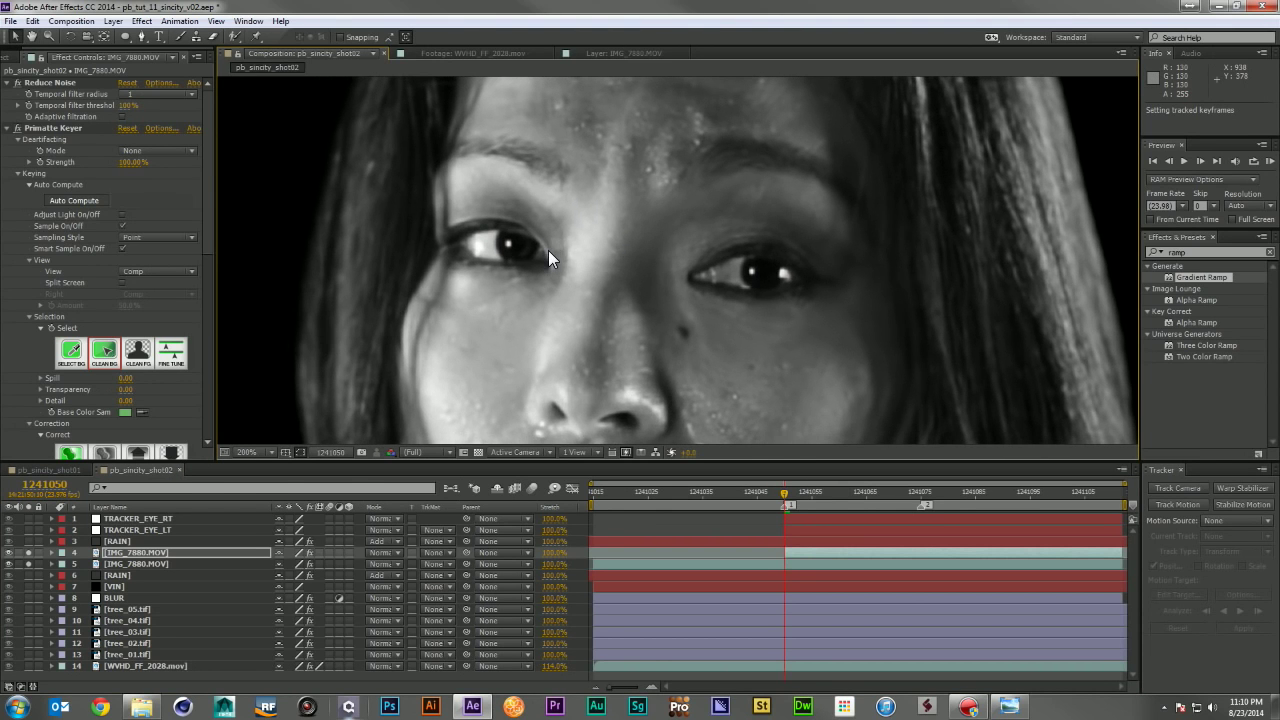
Step: Add an adjustment layer above the IMG_7880.MOV layers and rename it EYE_LT
key(ctrl+alt+y)
double_click(181, 552)
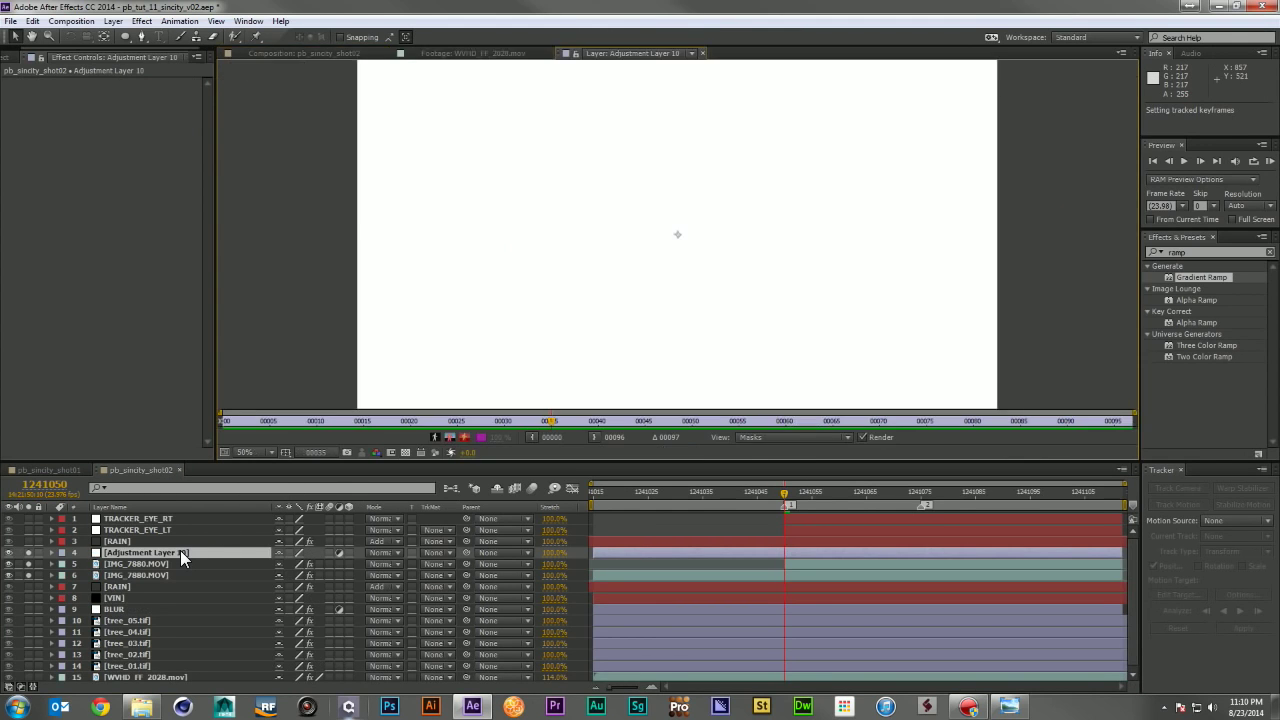
key(Return)
text(EYE_LT)
key(Return)
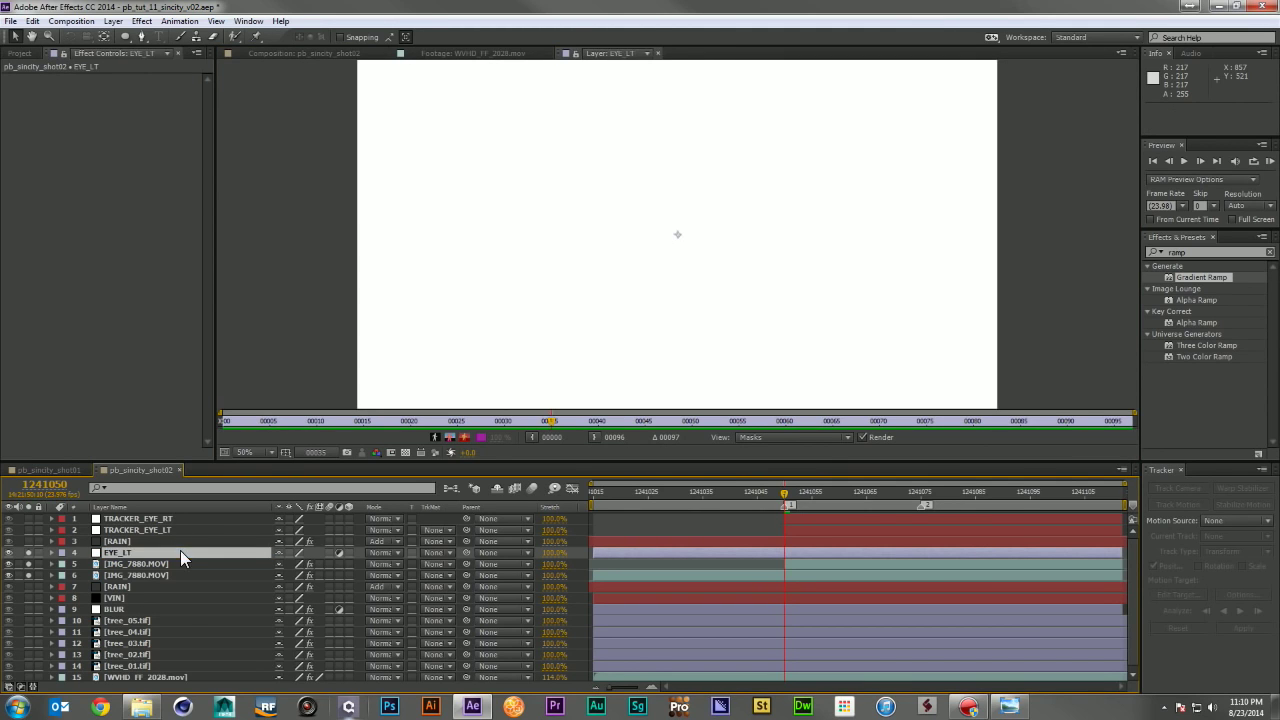
Step: Close the EYE_LT layer viewer and the WVHD_FF_2028.mov footage viewer to return to the composition view
click(656, 53)
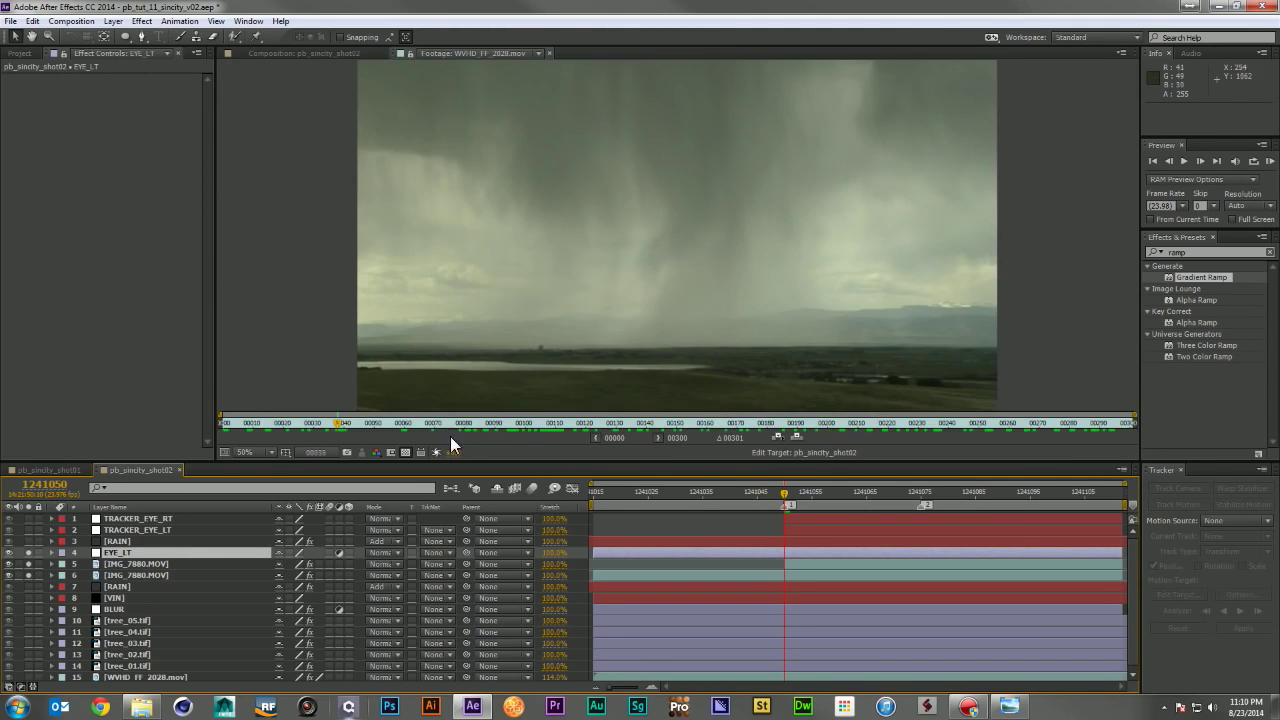
click(548, 54)
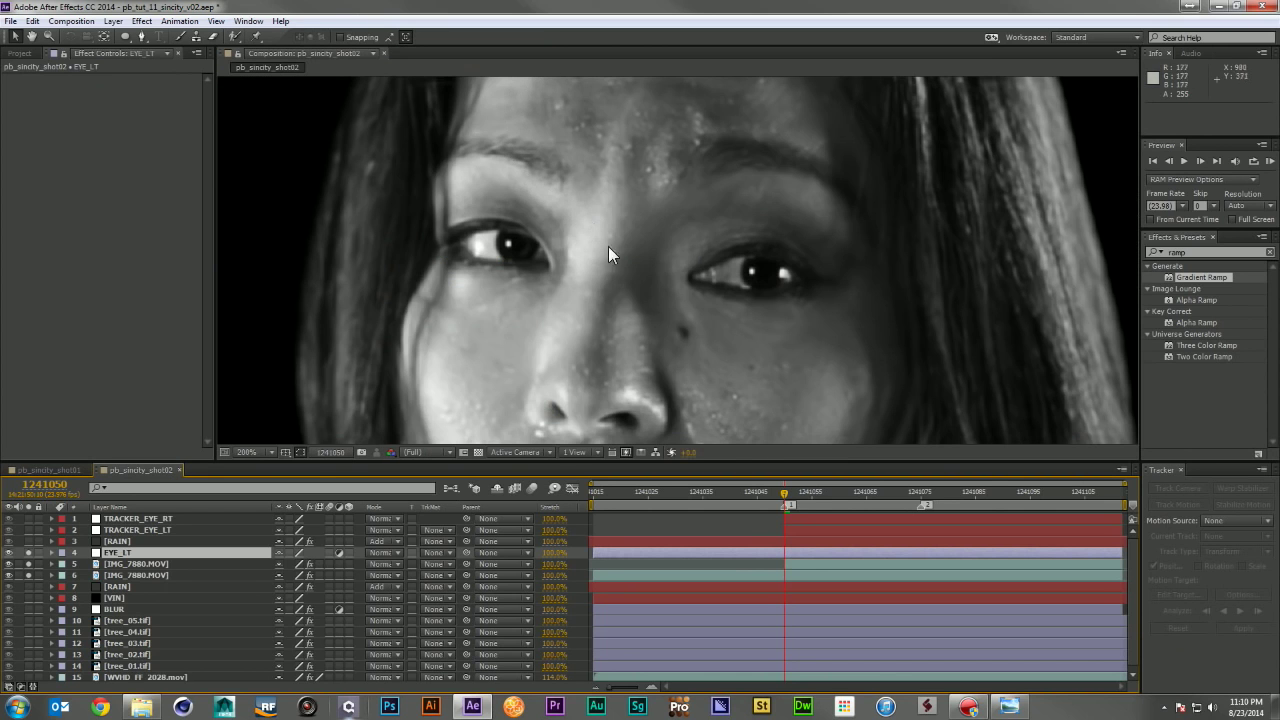
drag(130, 550, 138, 546)
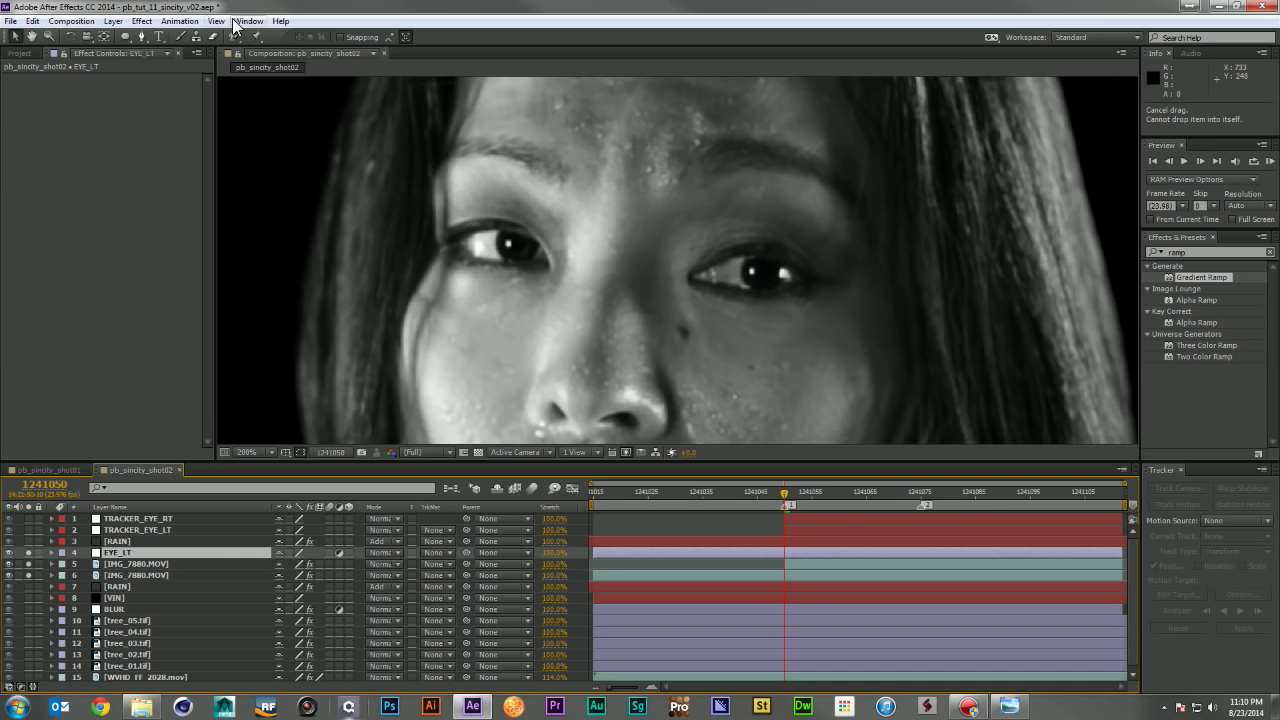
Step: Draw a closed RotoBezier mask on EYE_LT with the Pen tool, tracing the iris of the eye on the image's left side
alt+click(126, 38)
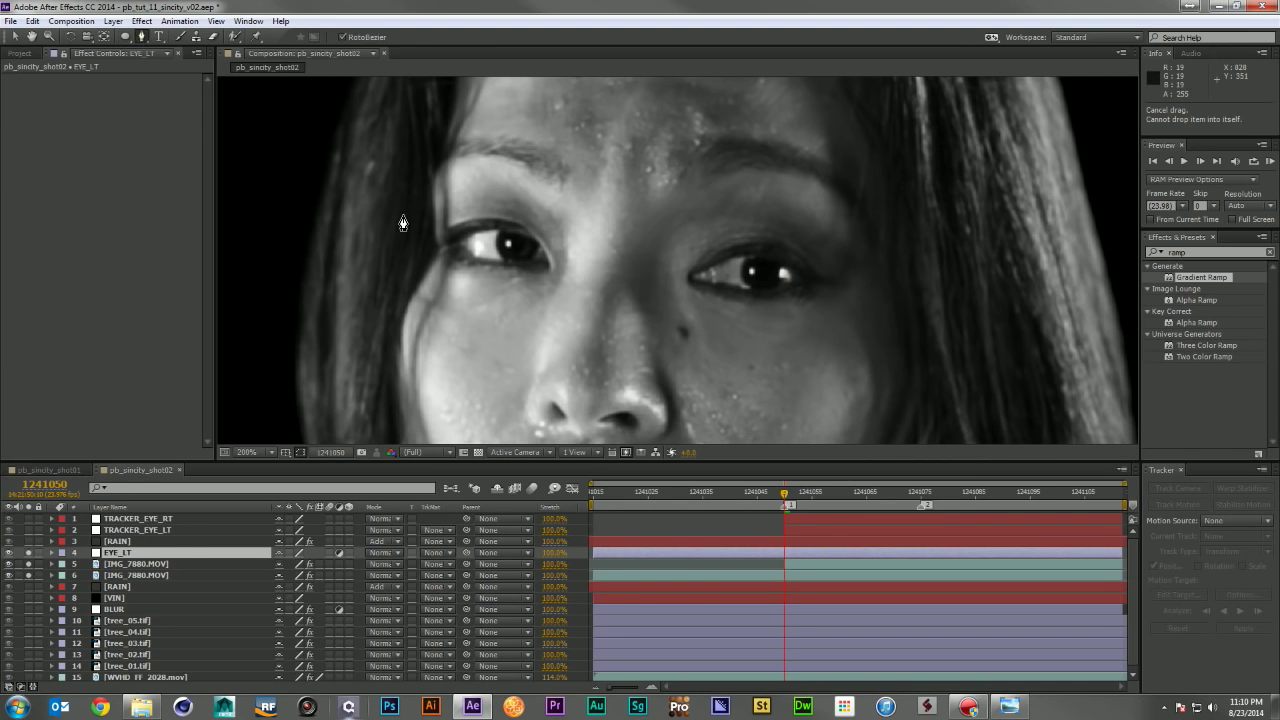
key(period)
key(h)
drag(445, 238, 597, 310)
key(period)
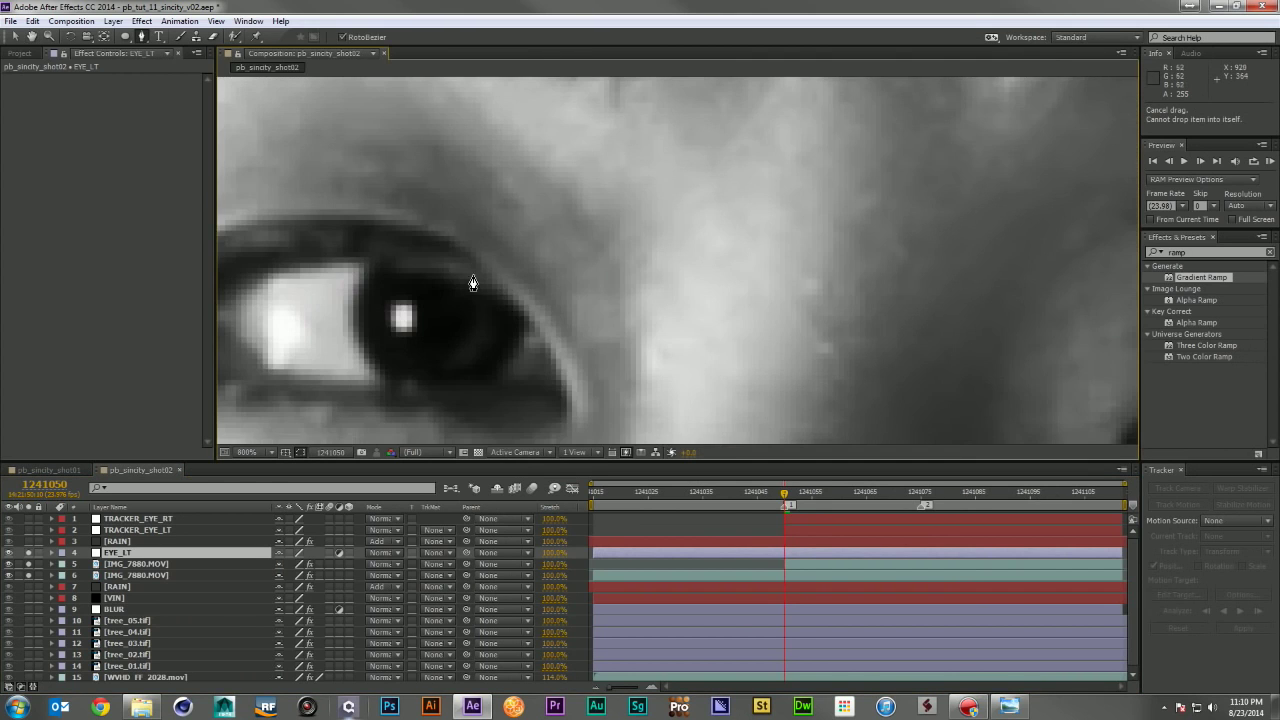
drag(465, 242, 513, 225)
key(g)
click(489, 208)
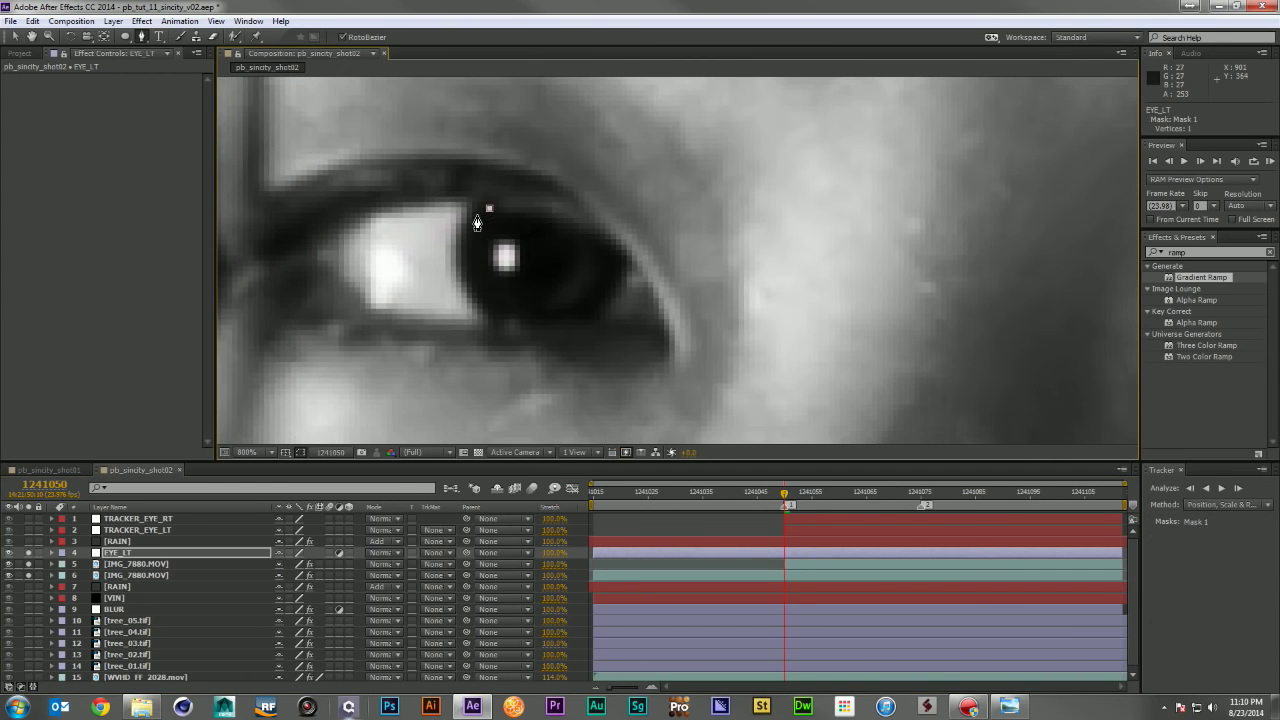
click(473, 215)
click(462, 238)
click(462, 270)
click(475, 297)
click(502, 321)
click(542, 324)
click(578, 323)
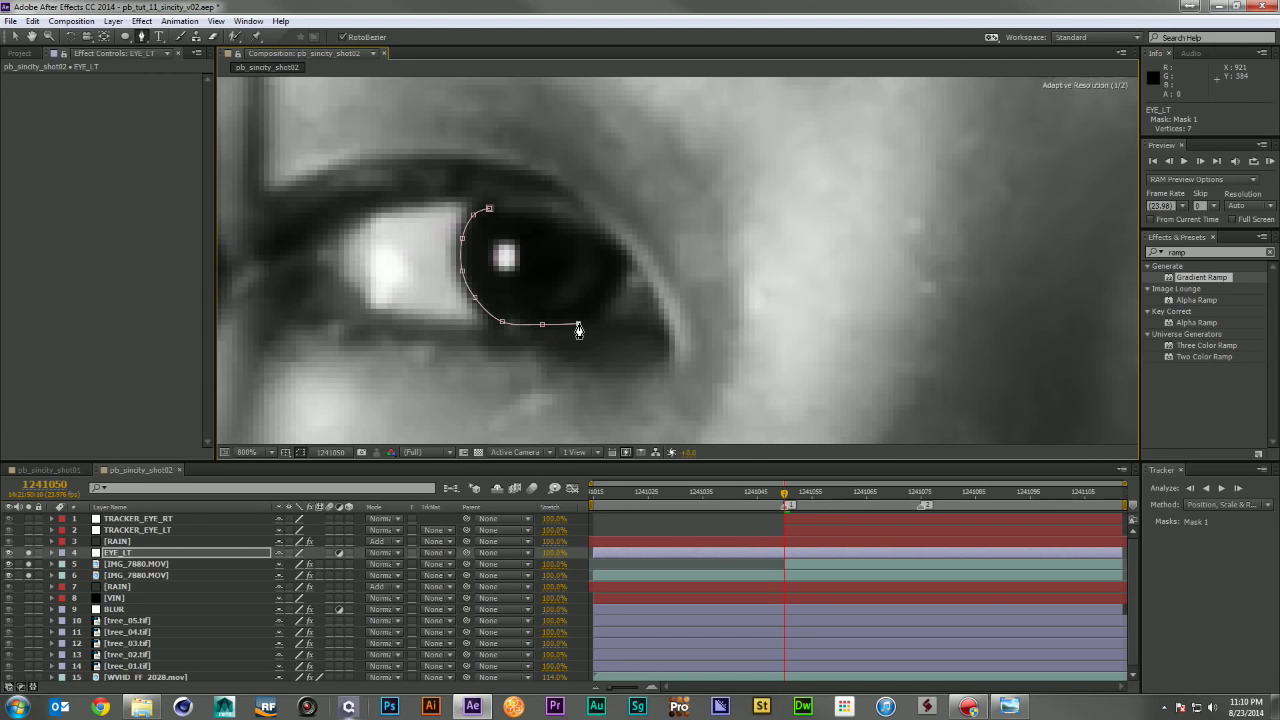
click(599, 310)
click(623, 260)
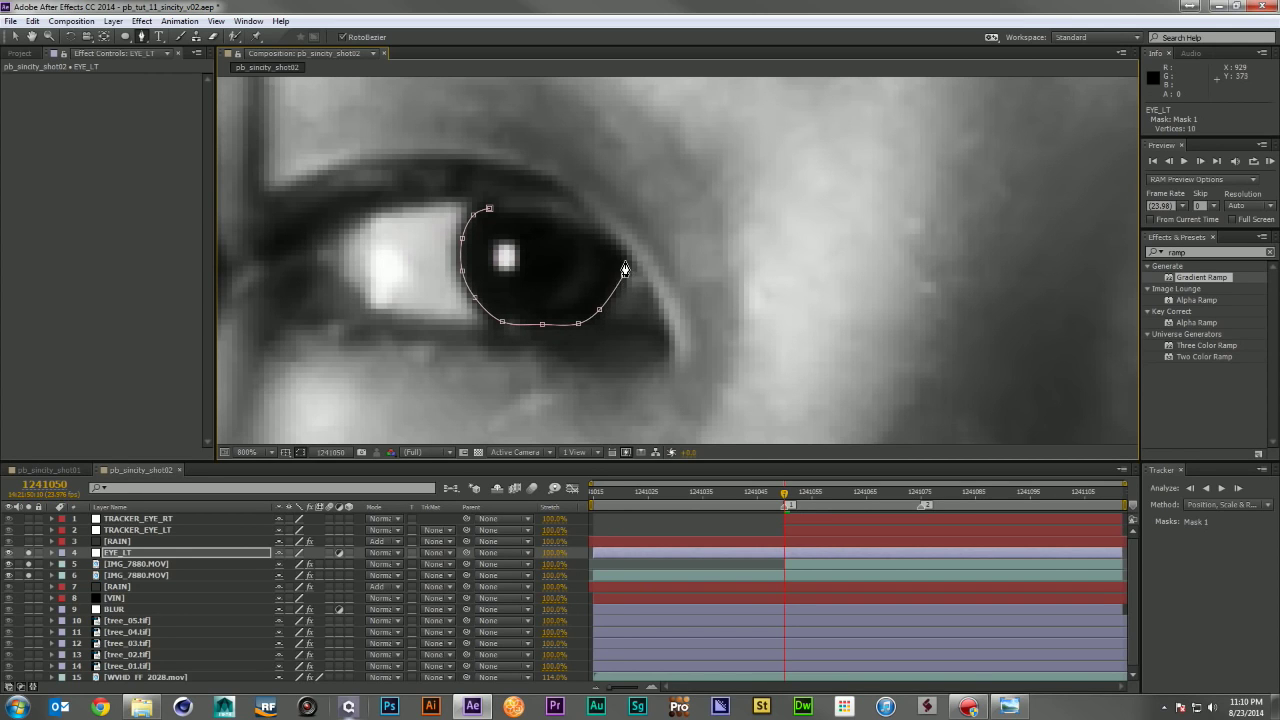
click(591, 231)
click(573, 222)
click(541, 211)
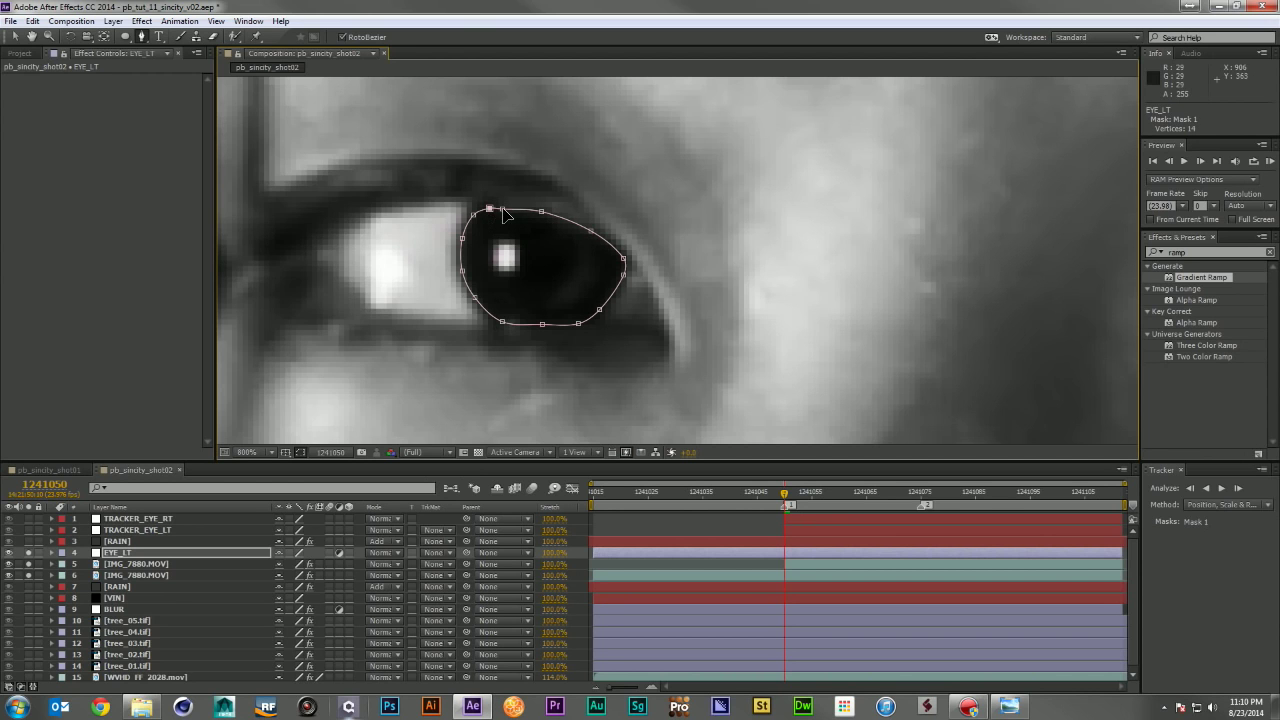
click(490, 209)
click(540, 326)
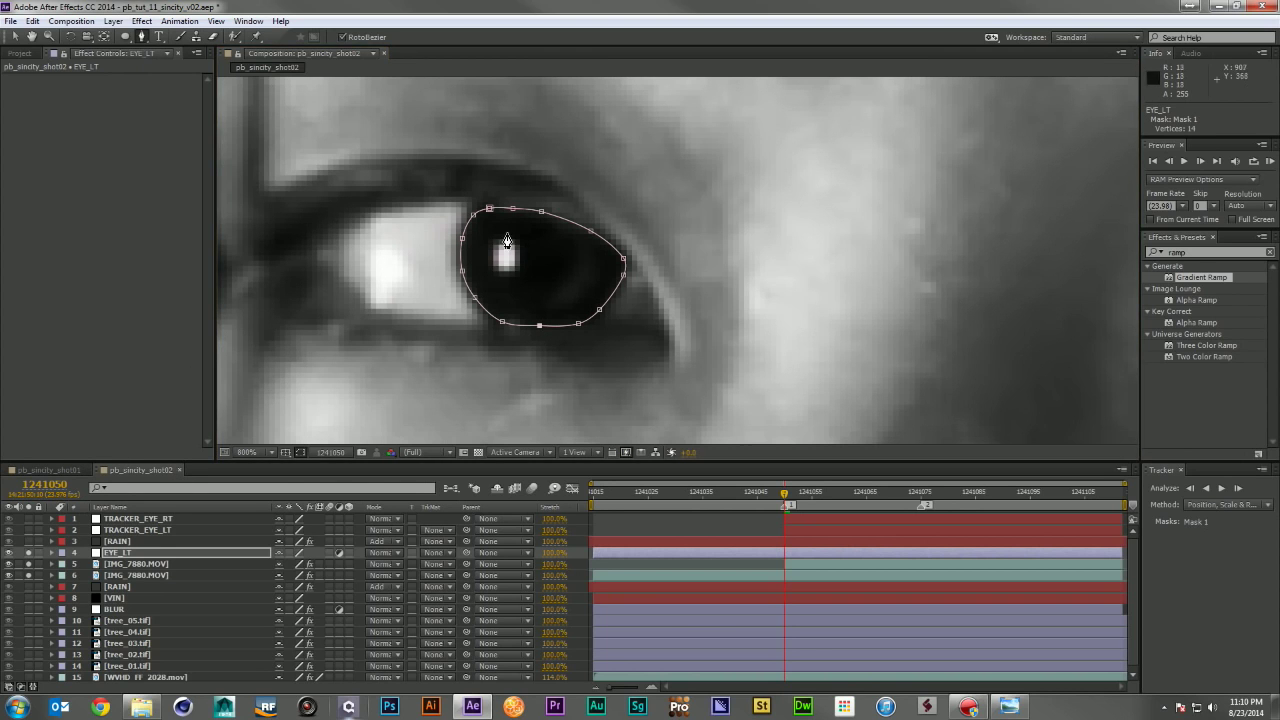
Step: Draw a second, smaller closed RotoBezier mask on EYE_LT around the pupil inside the iris mask
click(527, 303)
click(507, 288)
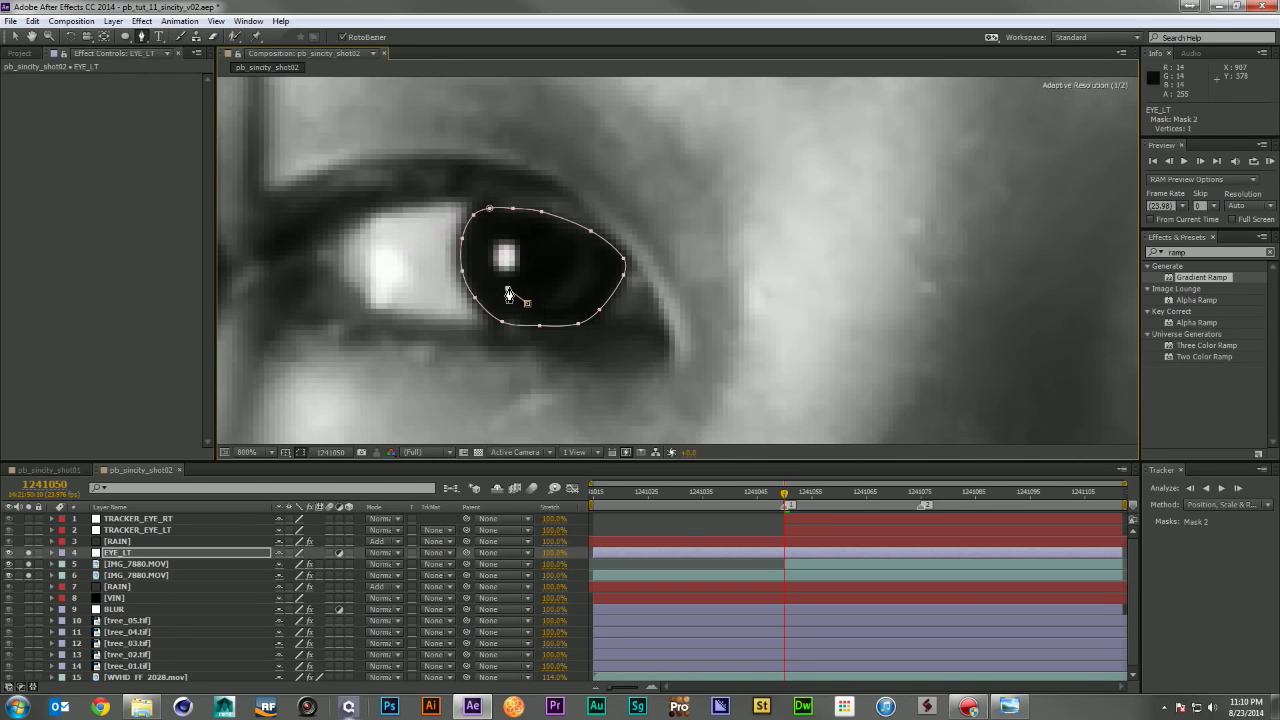
click(500, 237)
click(512, 219)
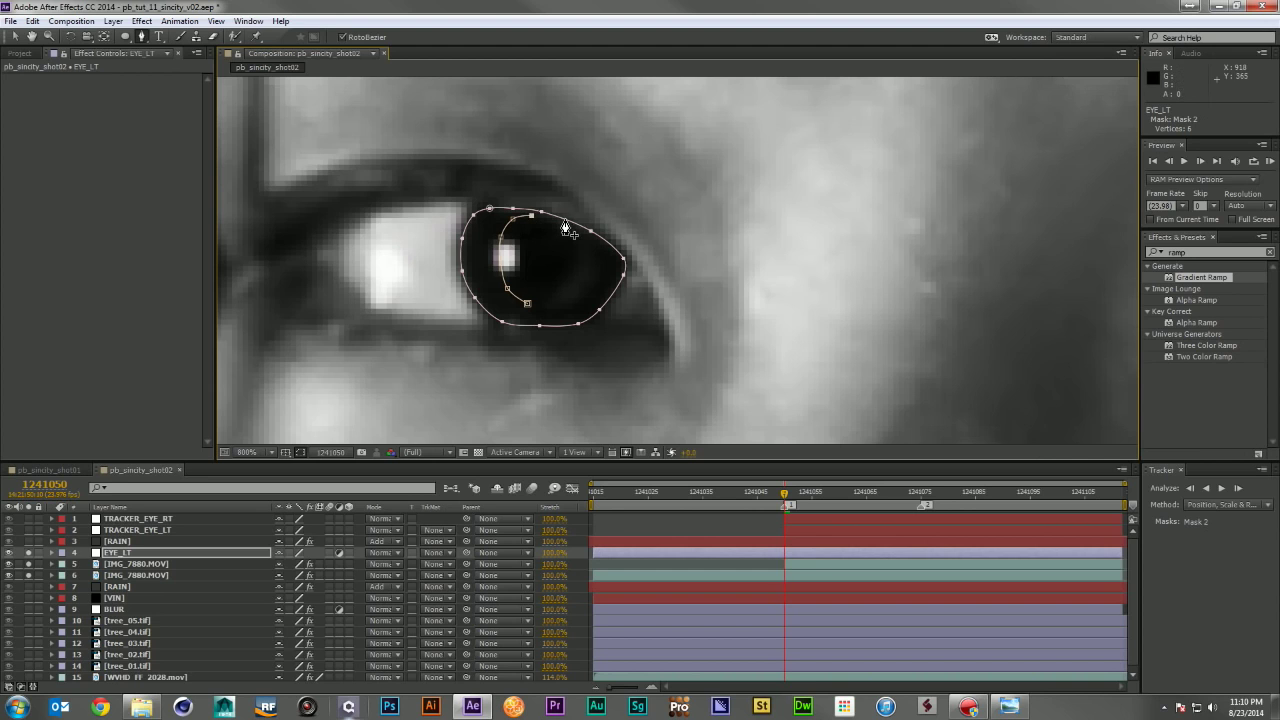
key(ctrl+z)
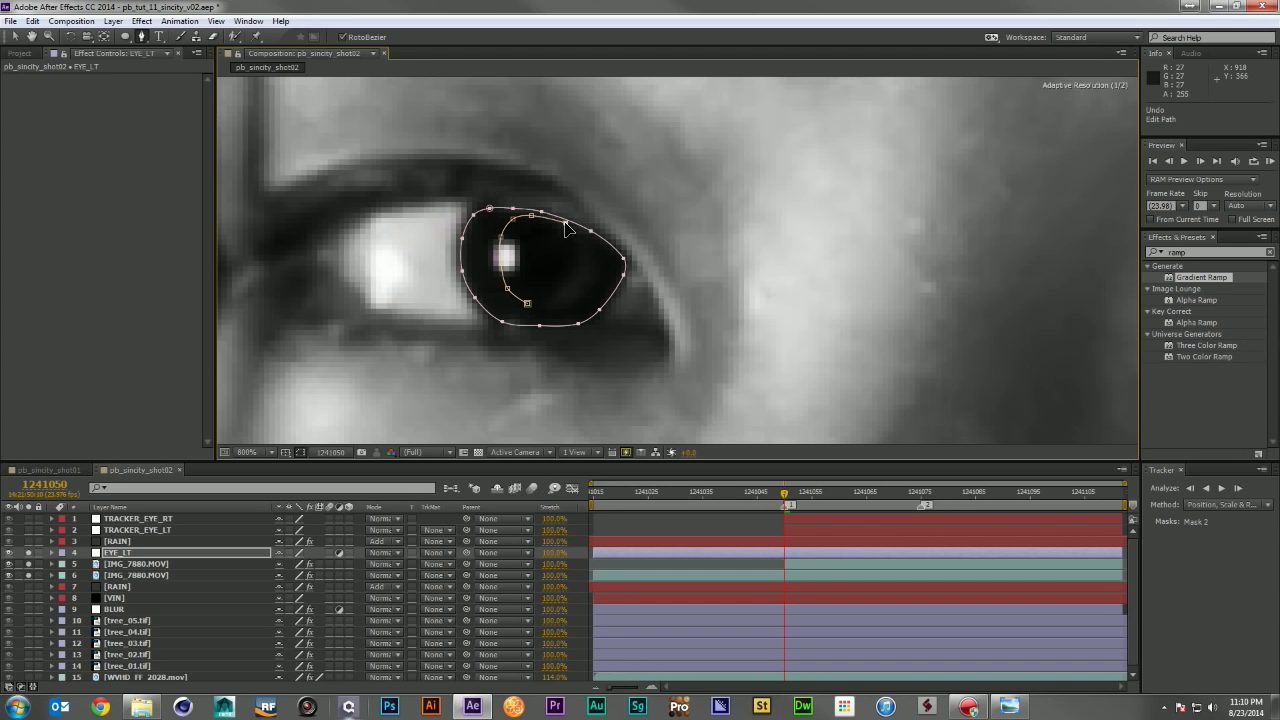
click(584, 246)
click(585, 271)
click(572, 287)
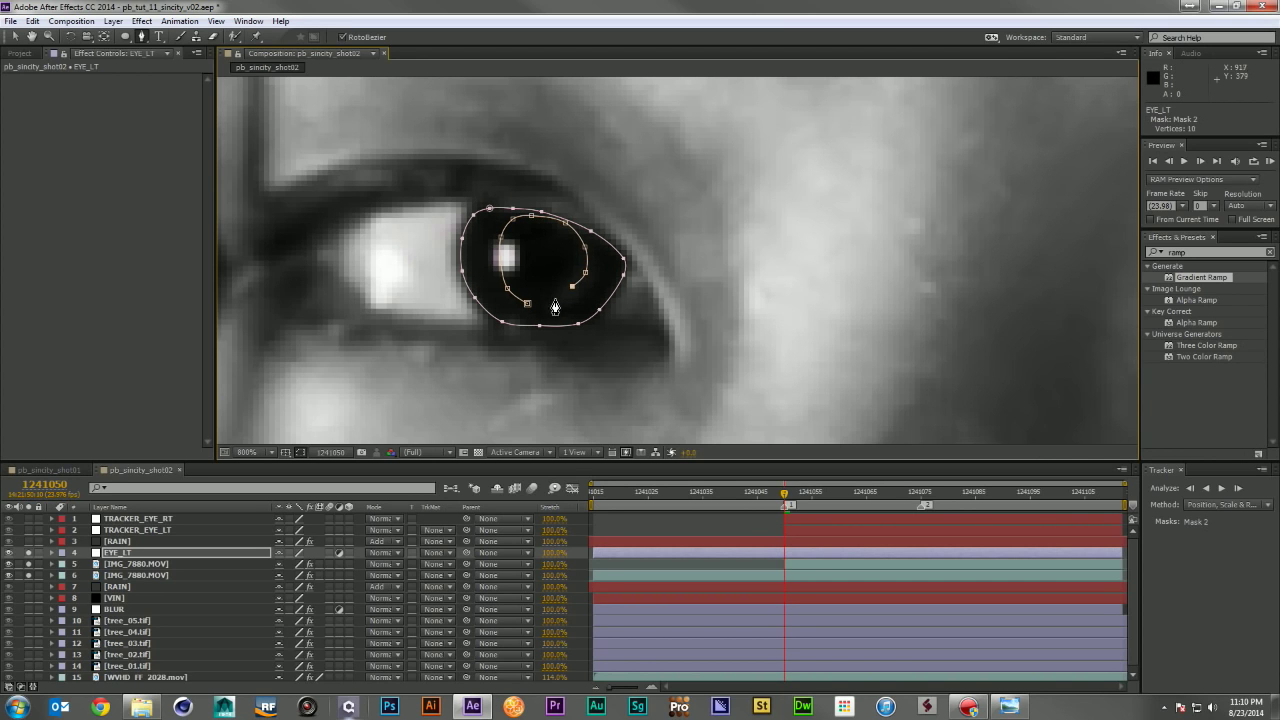
click(549, 302)
key(v)
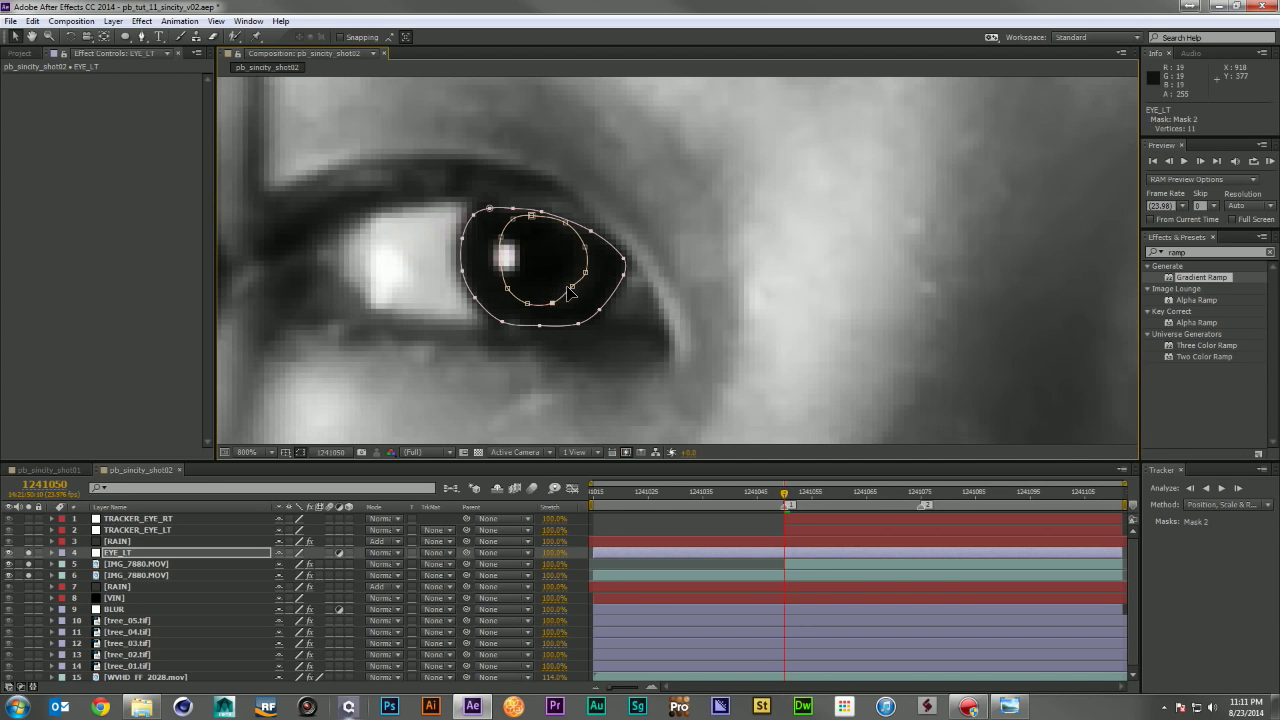
click(572, 288)
Step: Set the mode of Mask 2 on EYE_LT to Subtract so the pupil is cut out of the iris mask
key(comma)
key(comma)
key(comma)
key(comma)
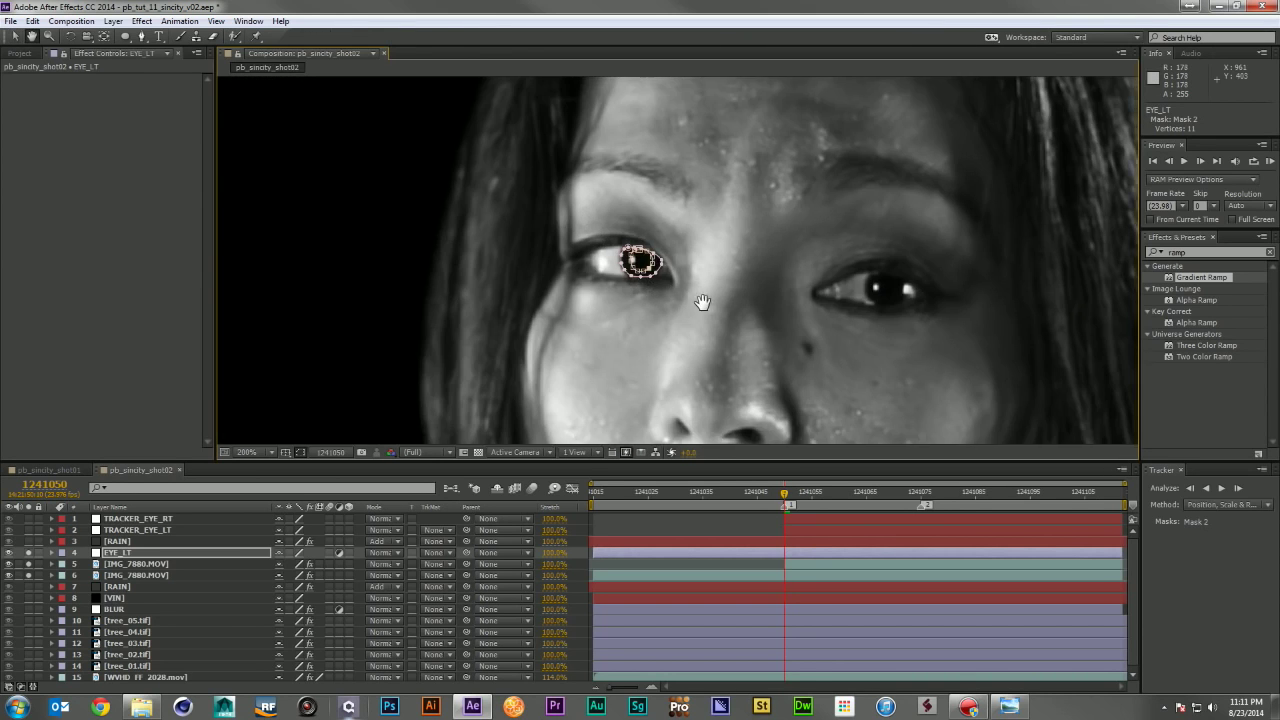
drag(703, 302, 603, 268)
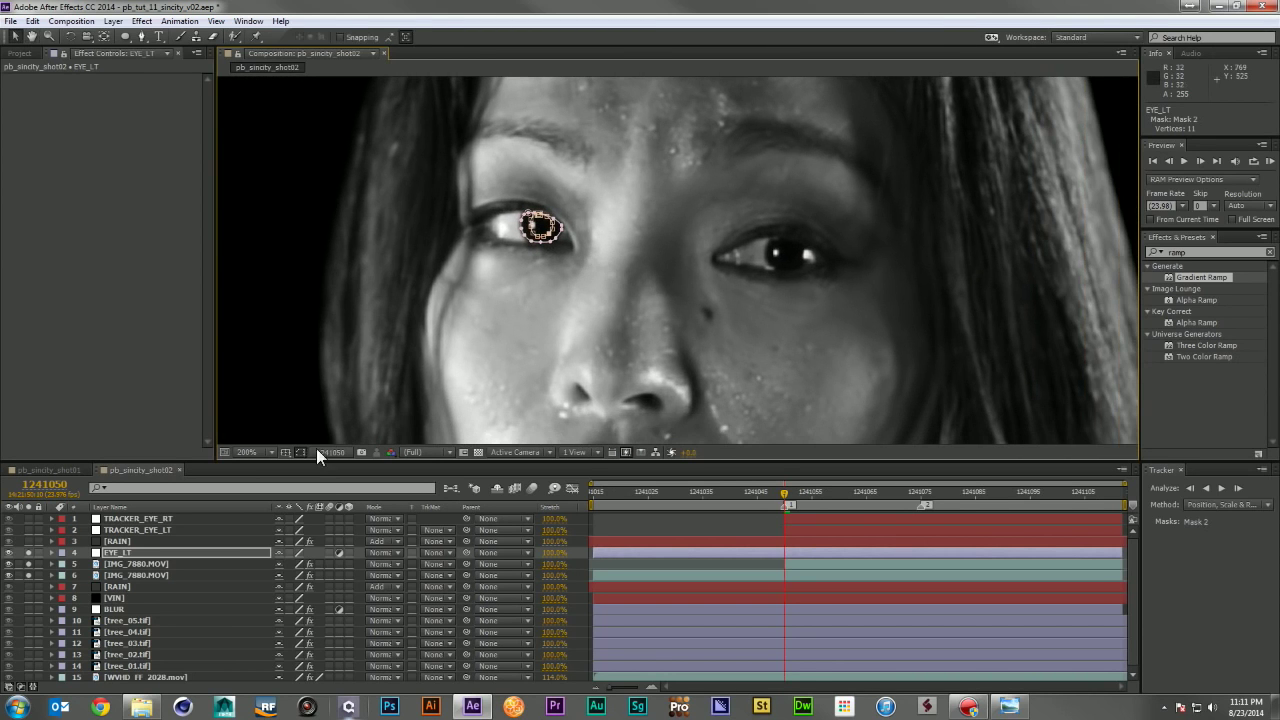
key(m)
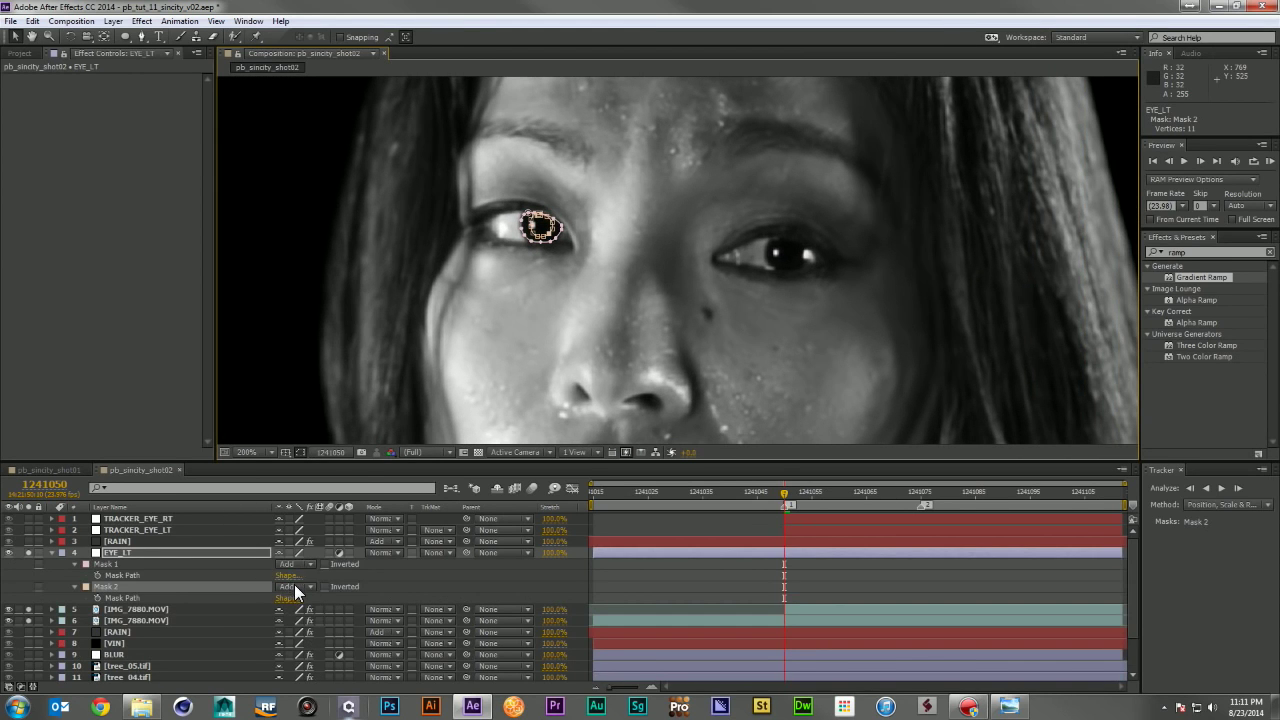
click(294, 585)
click(326, 514)
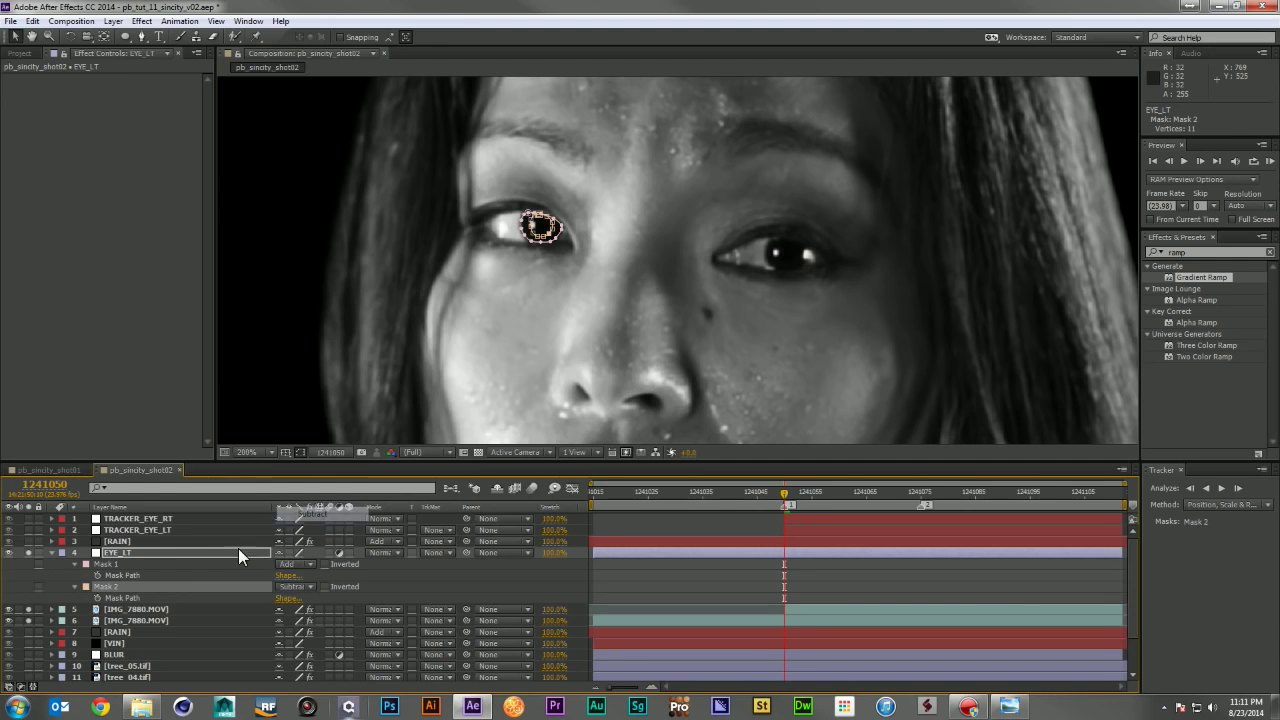
Step: Set the feather of both EYE_LT masks to 5 pixels
shift+click(110, 566)
key(f)
click(292, 575)
text(5)
key(Return)
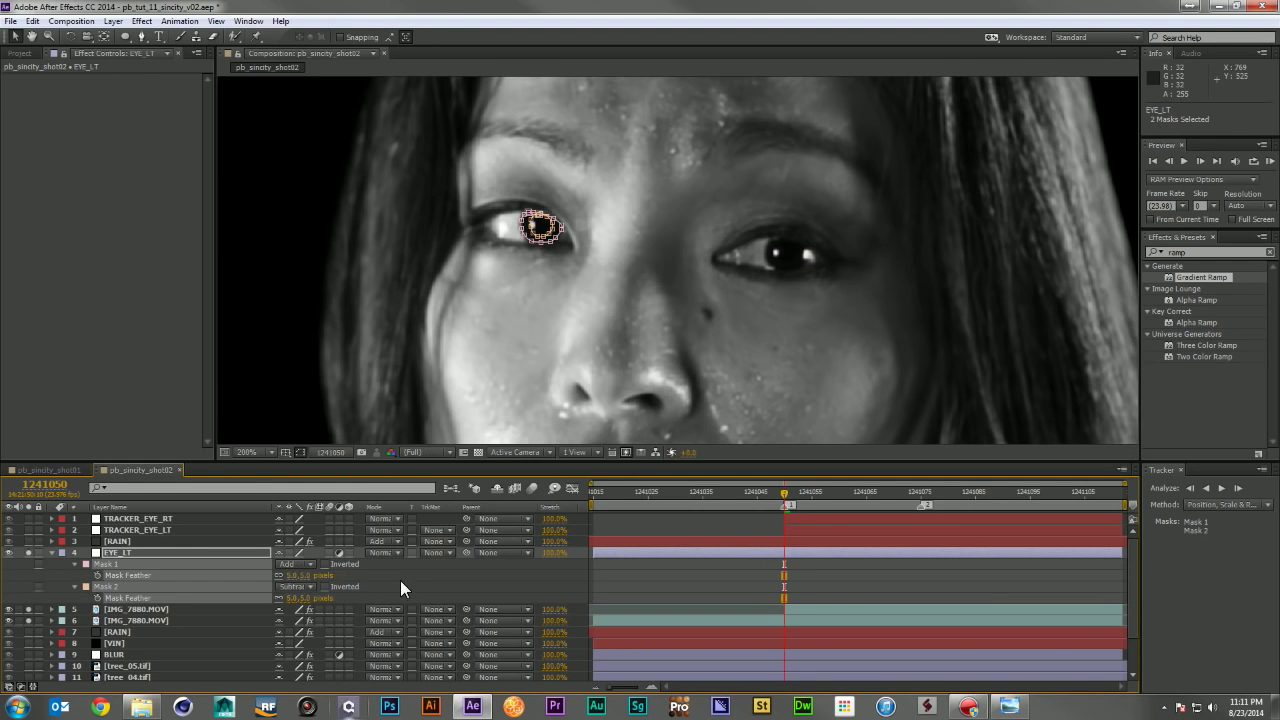
click(400, 580)
Step: Search the effects for tint and apply the Tint effect to EYE_LT
scroll(614, 242, down, 1)
scroll(614, 242, down, 1)
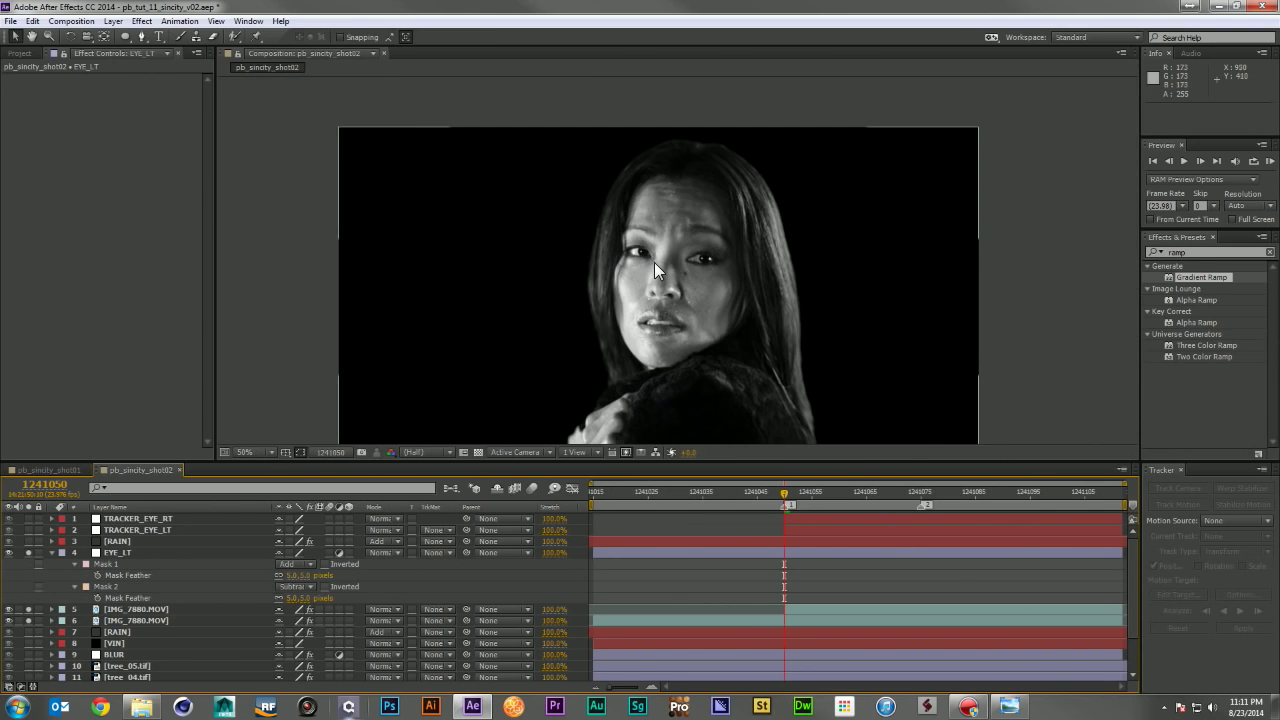
click(1224, 250)
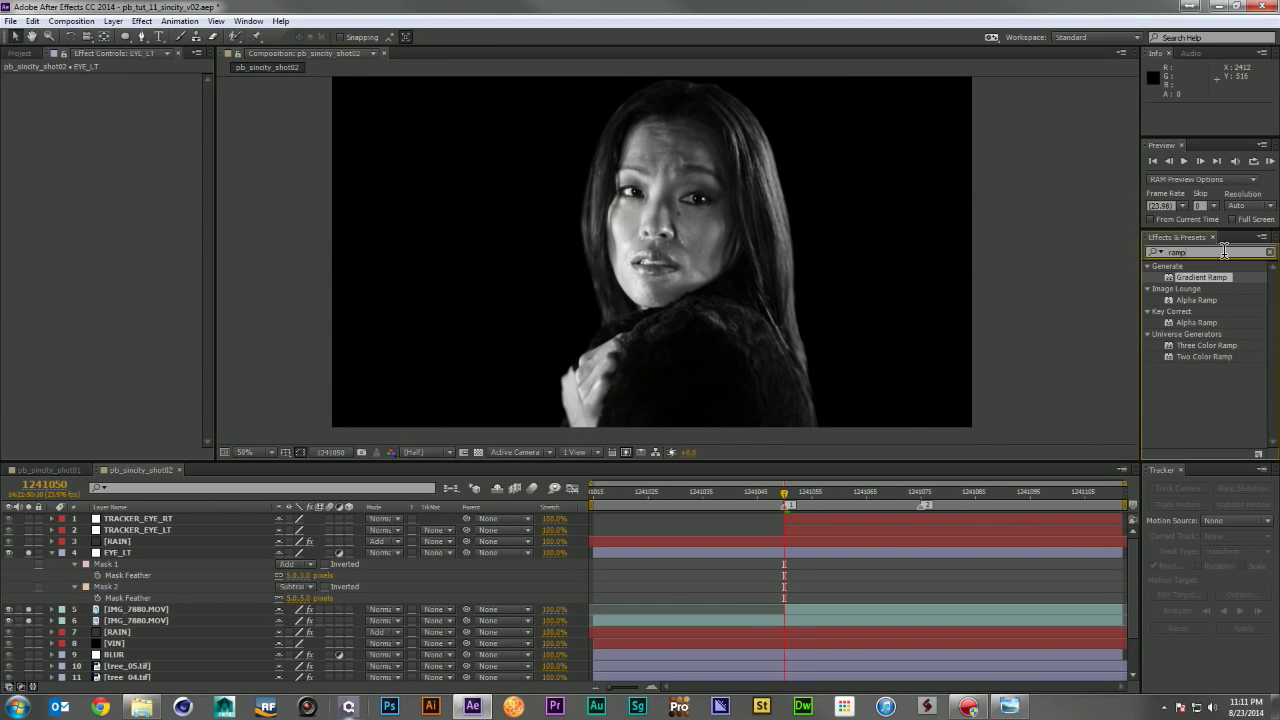
text(tint)
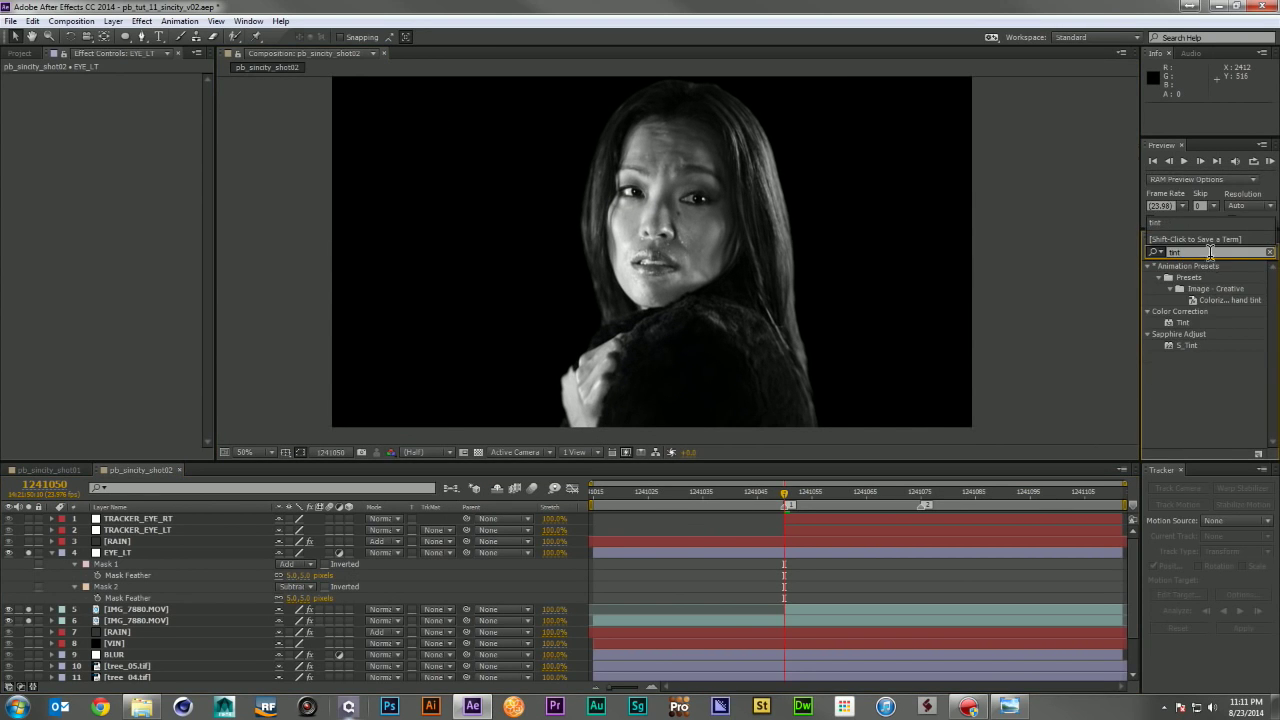
drag(1176, 326, 134, 548)
Step: Set the Tint effect's Map Black To colour to a bright, saturated blue
scroll(659, 230, up, 2)
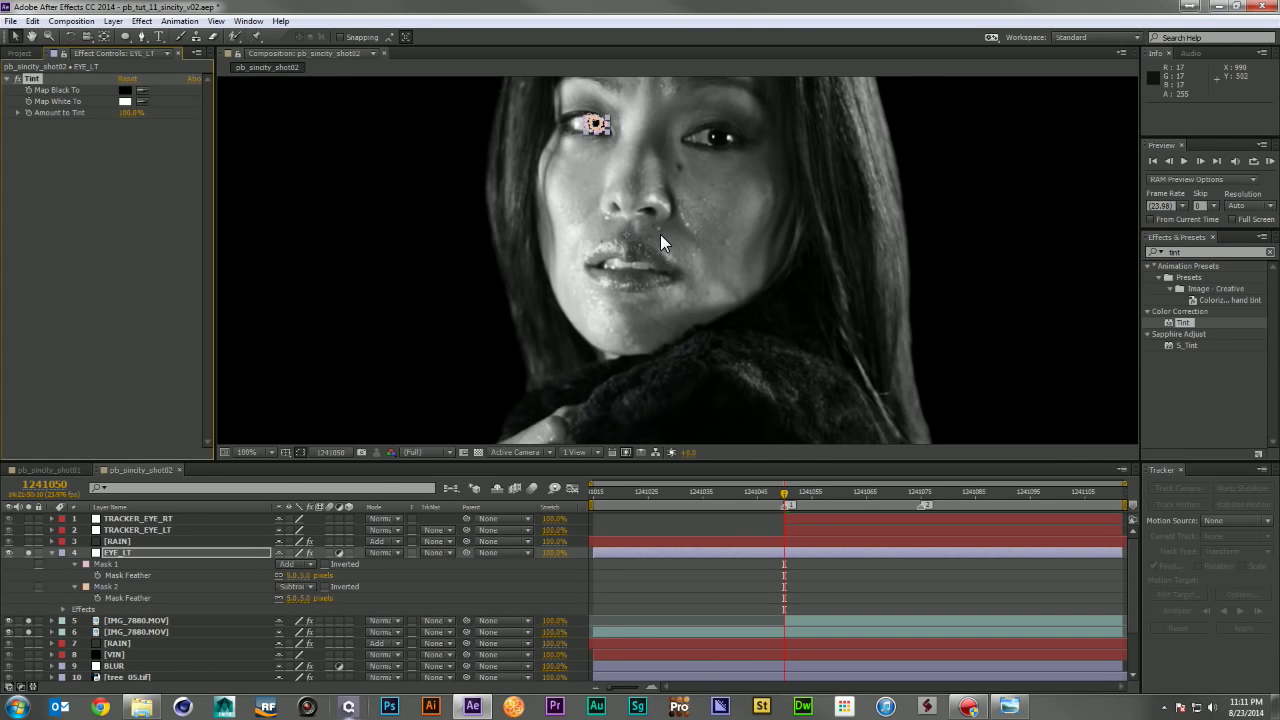
scroll(660, 234, up, 2)
drag(588, 146, 666, 283)
scroll(666, 283, up, 2)
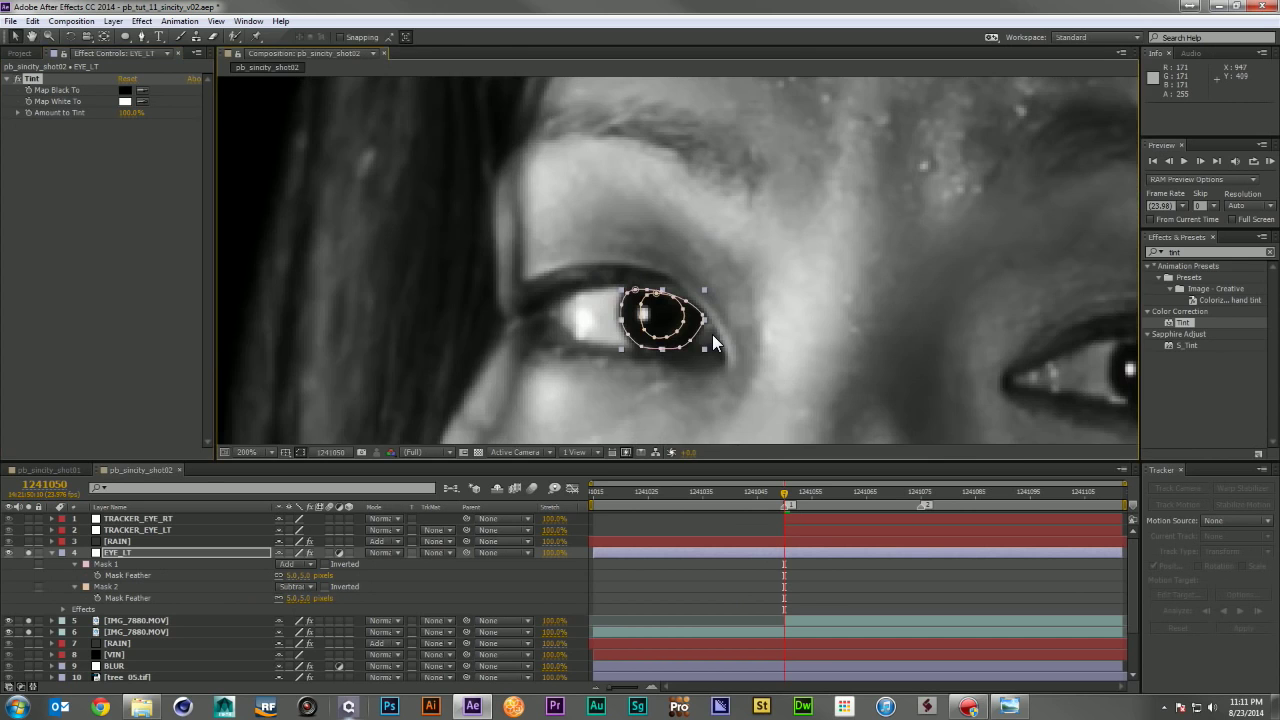
drag(670, 340, 613, 284)
click(125, 90)
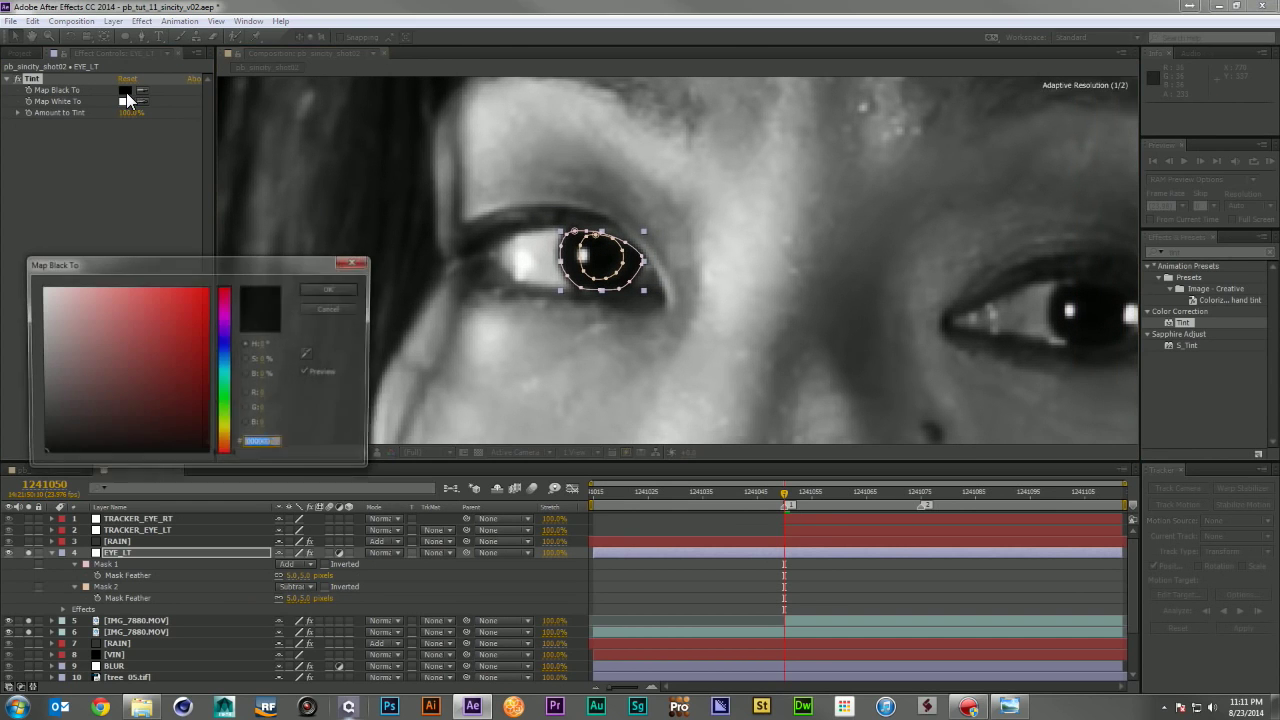
click(224, 347)
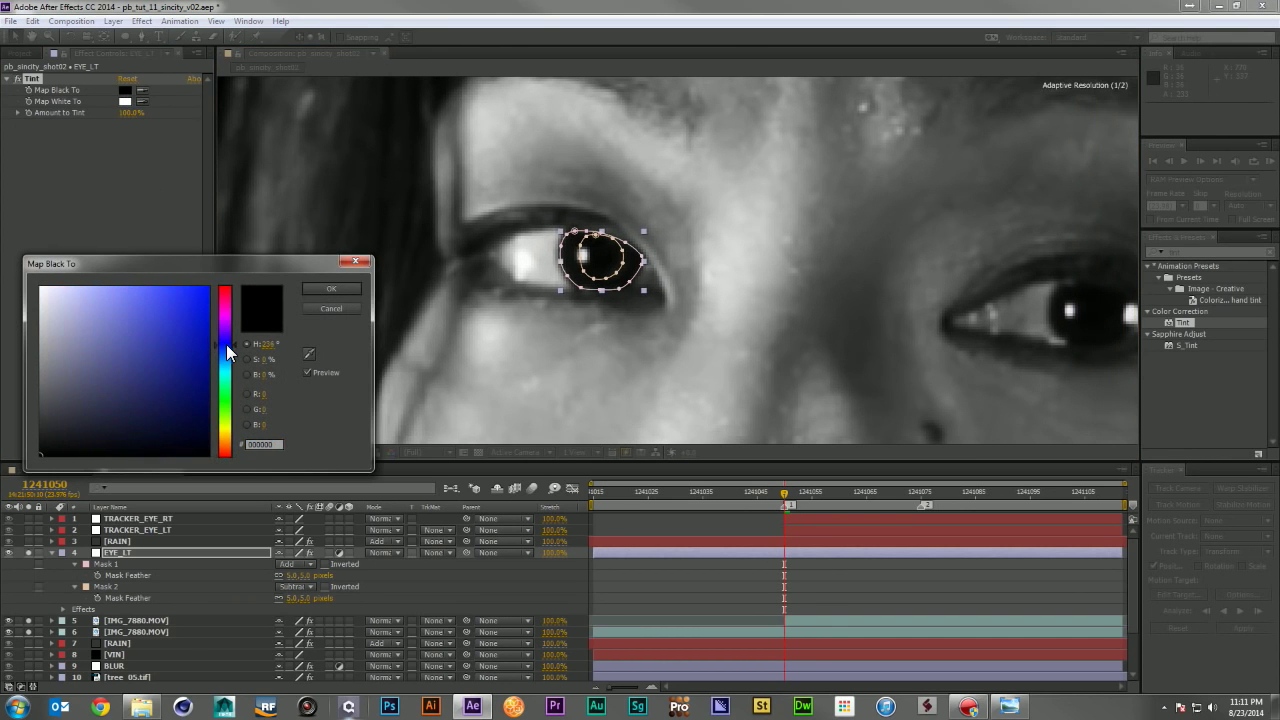
drag(140, 301, 205, 273)
click(320, 288)
Step: Try the Color Dodge blending mode on EYE_LT, and settle on Screen instead
click(391, 552)
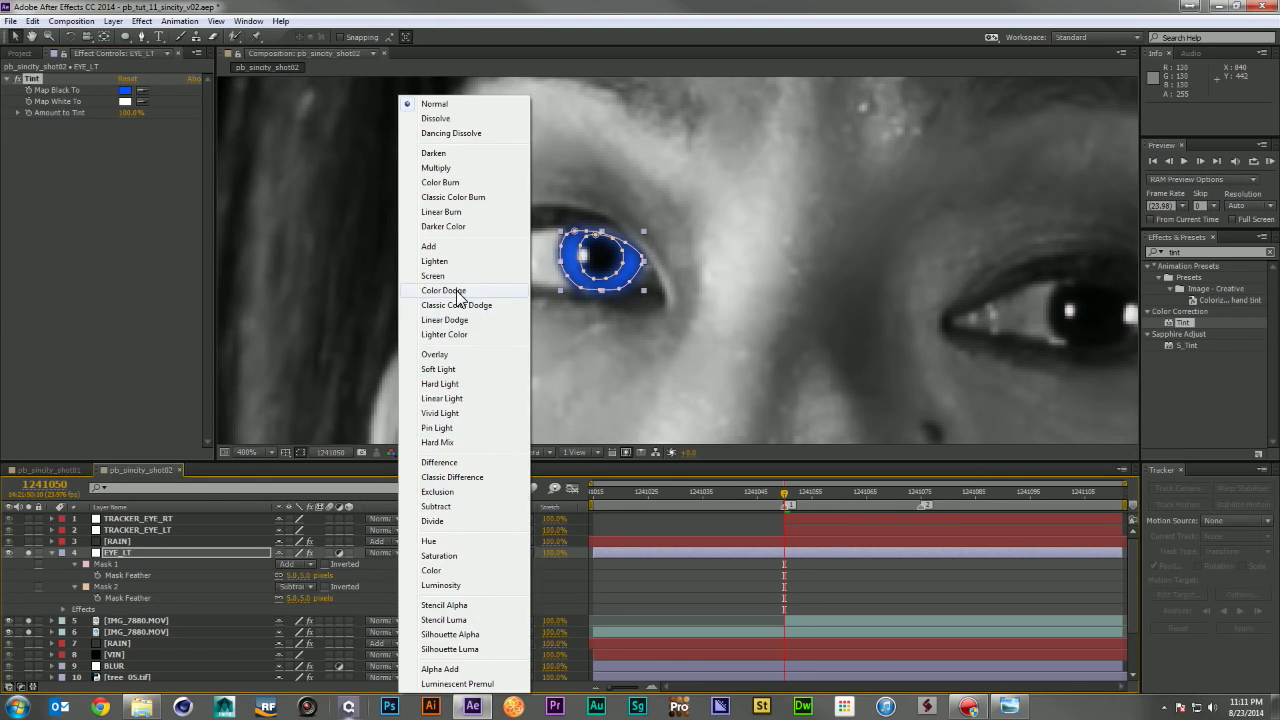
click(457, 290)
click(390, 552)
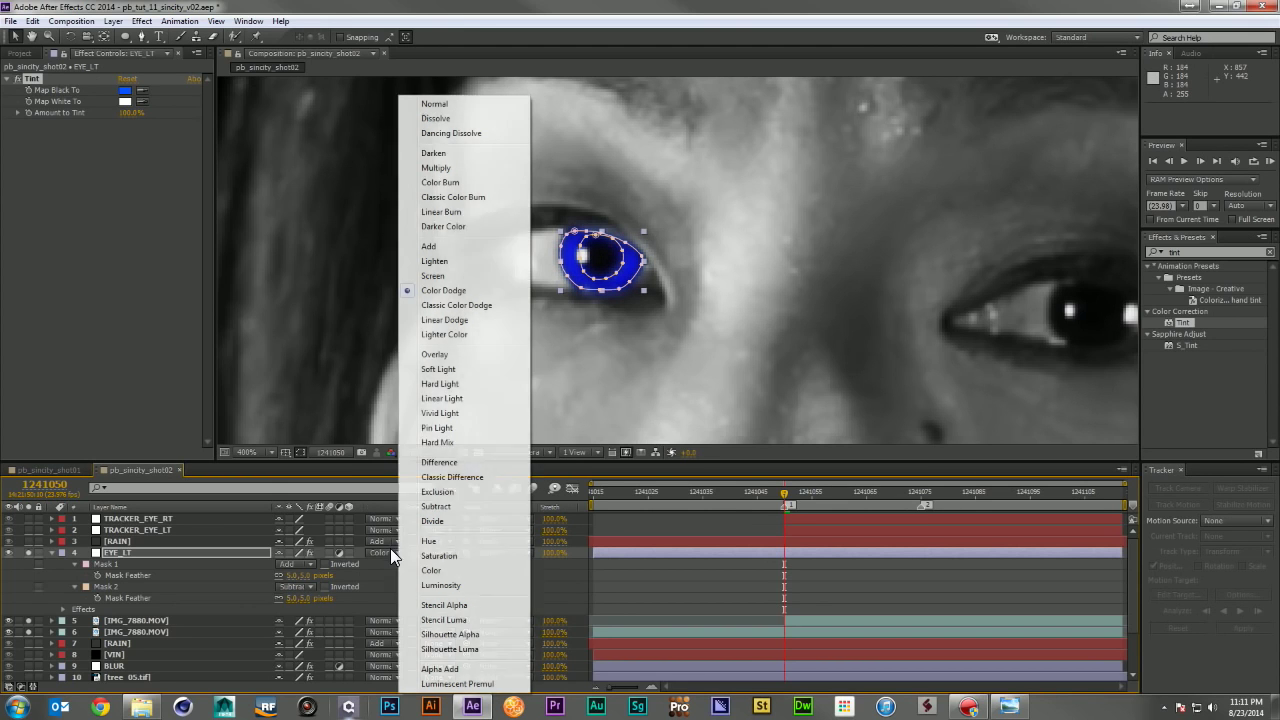
click(448, 278)
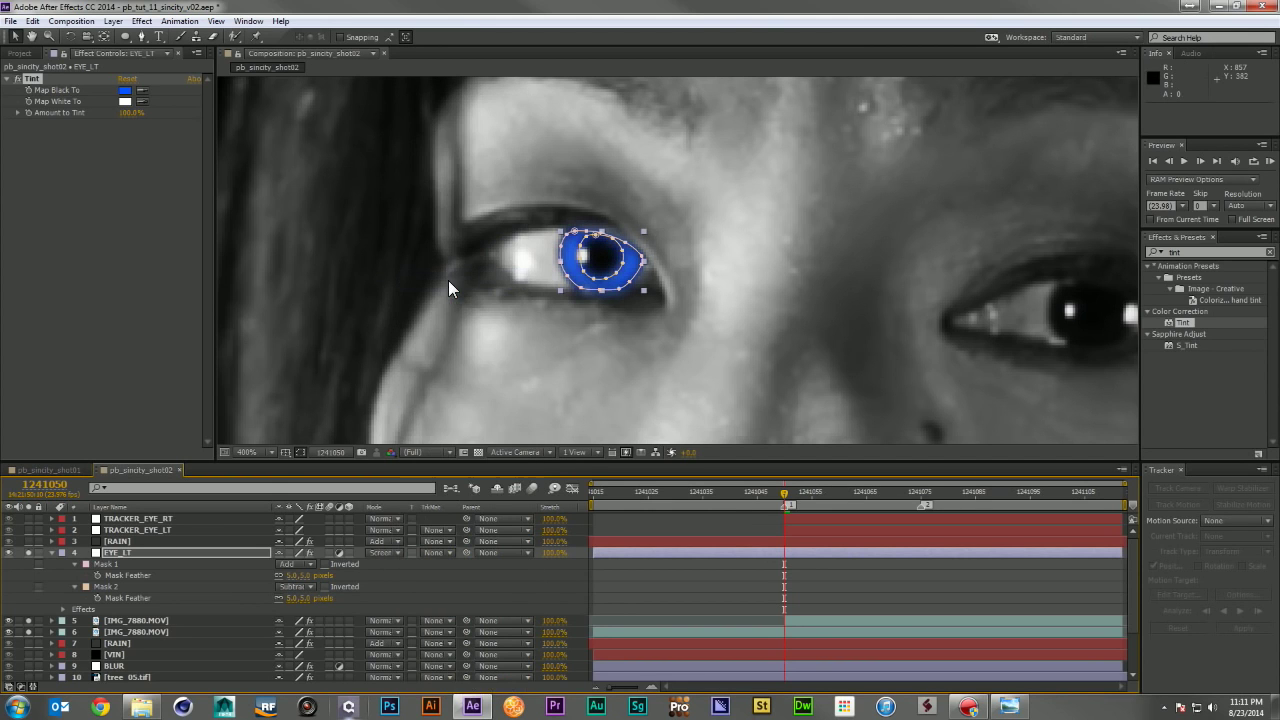
key(comma)
key(comma)
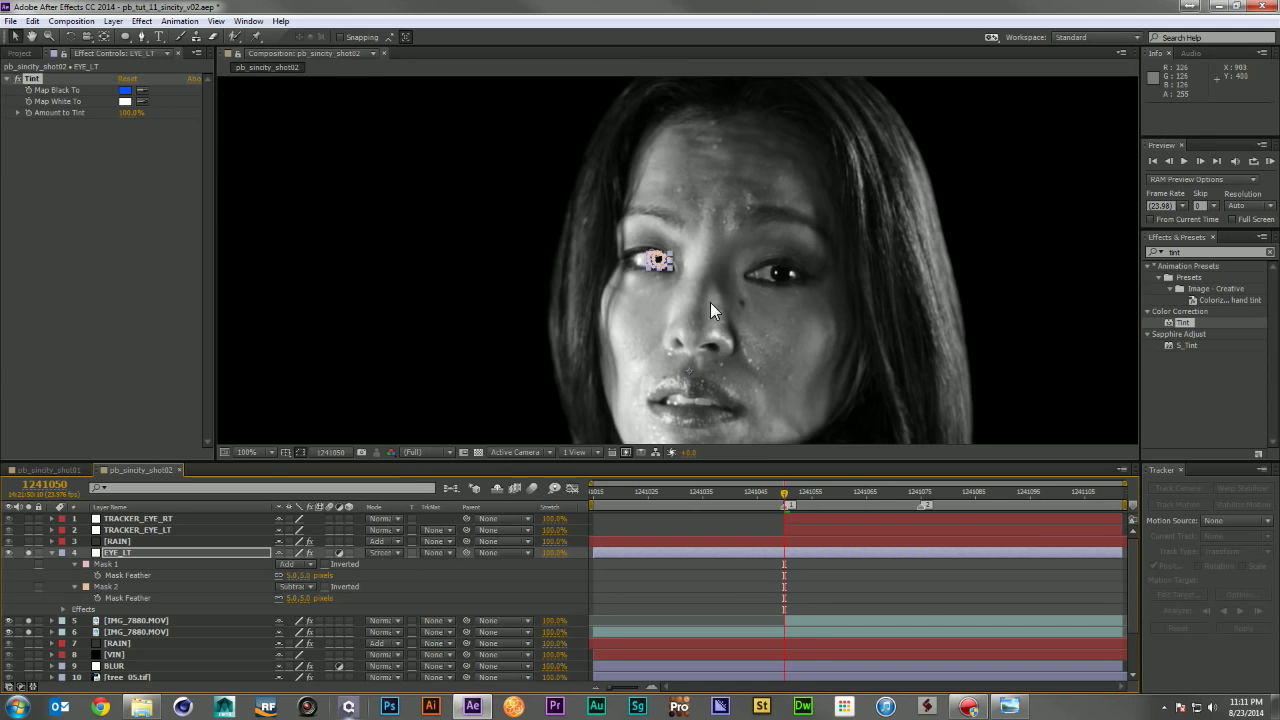
Step: Reshape EYE_LT's Mask 1 at the edge of the iris nearest the nose so the outline follows the eyelid
key(comma)
click(734, 580)
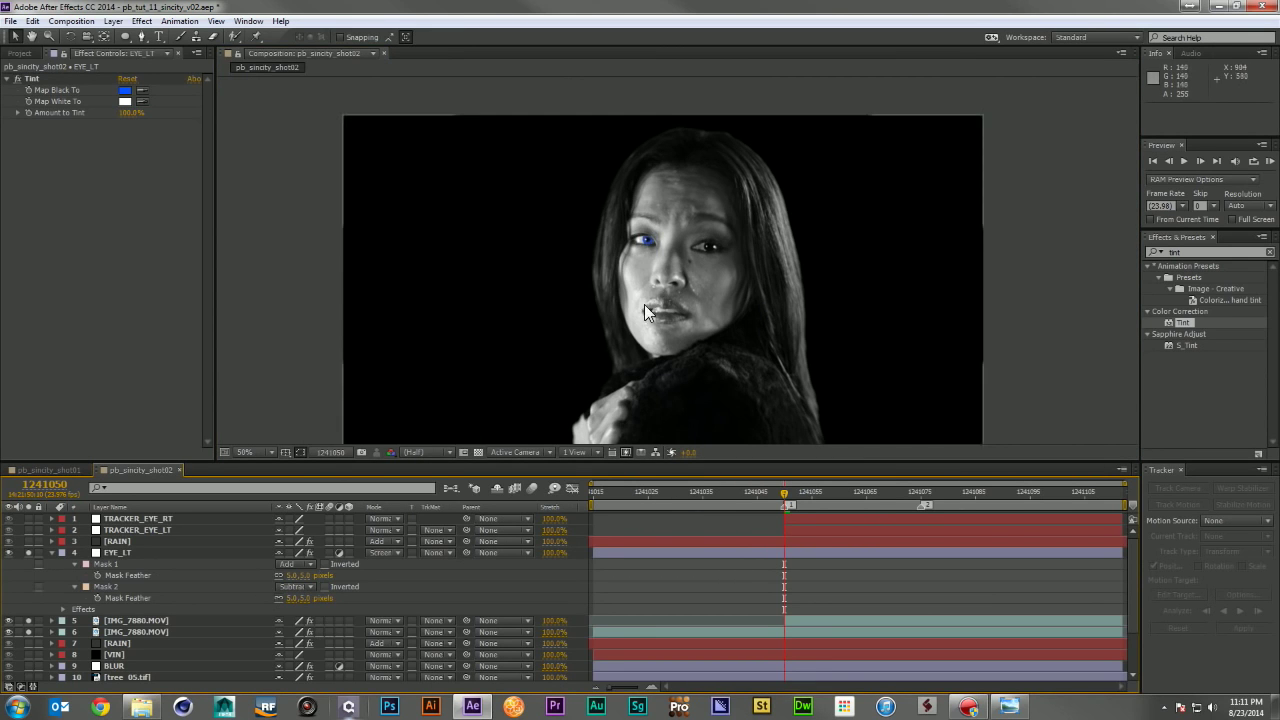
key(period)
key(period)
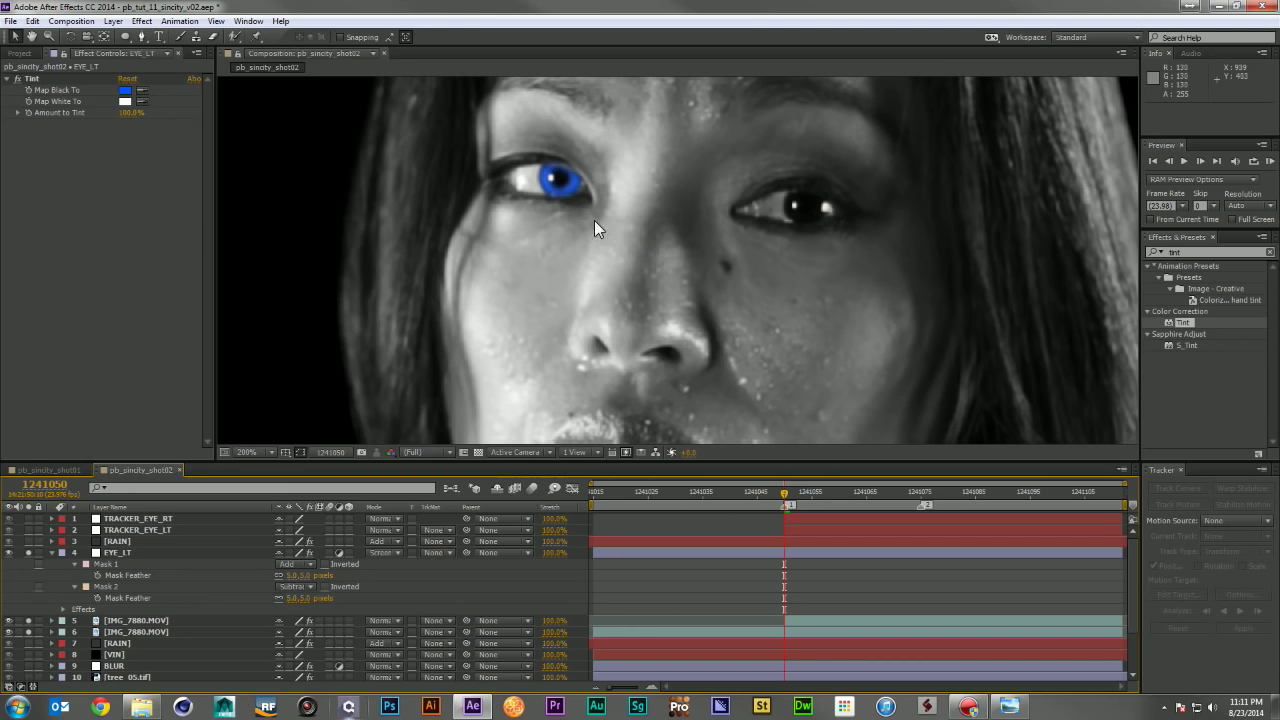
click(118, 564)
scroll(474, 283, up, 3)
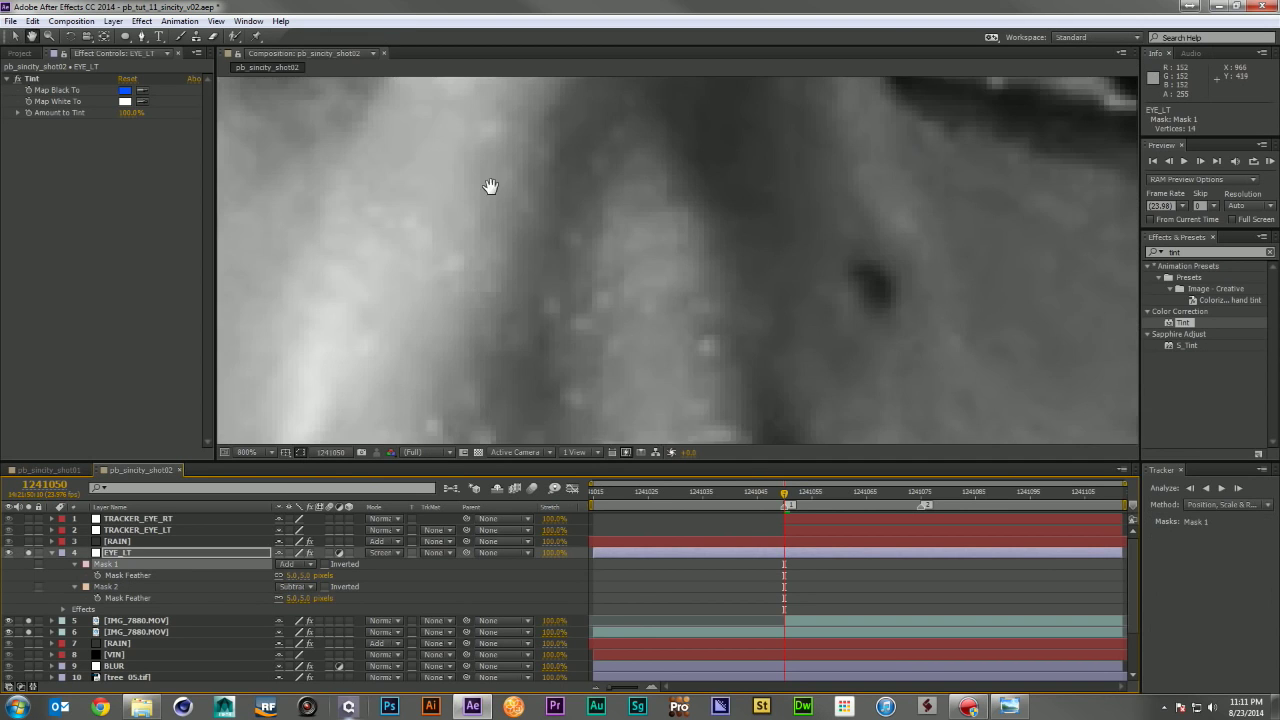
scroll(491, 189, down, 1)
drag(663, 382, 716, 432)
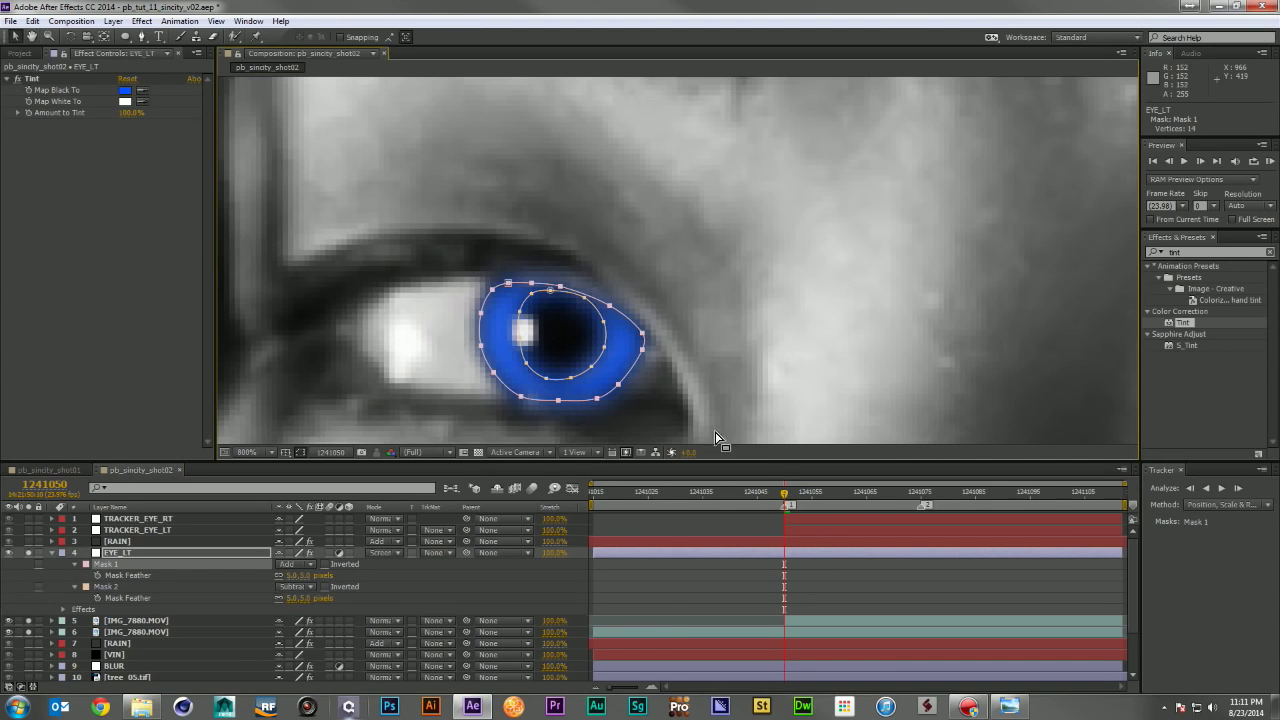
double_click(640, 338)
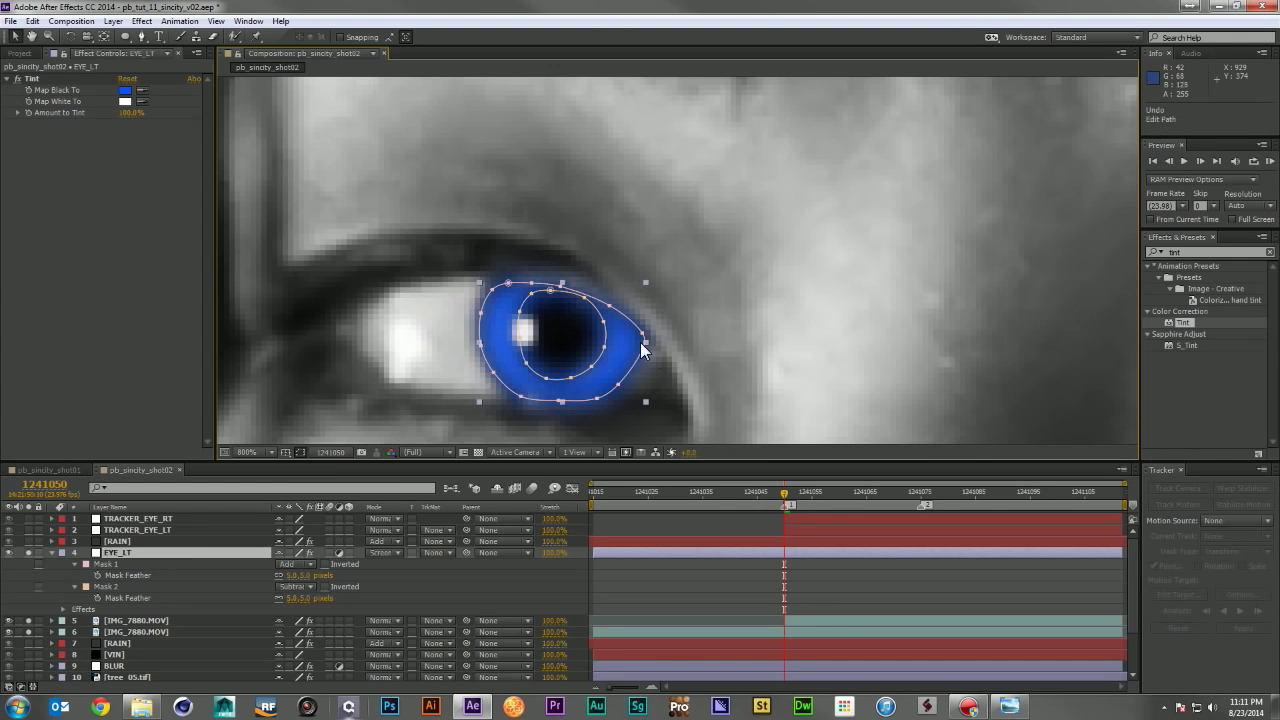
key(Return)
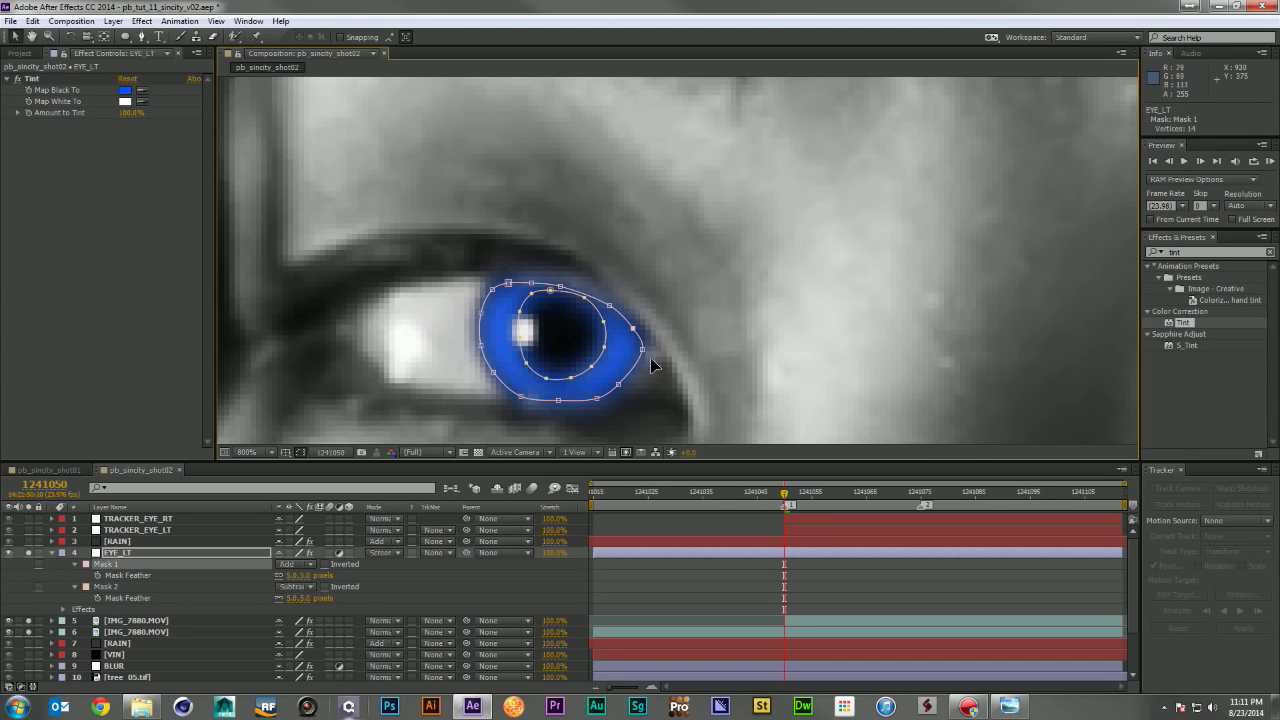
drag(638, 341, 642, 349)
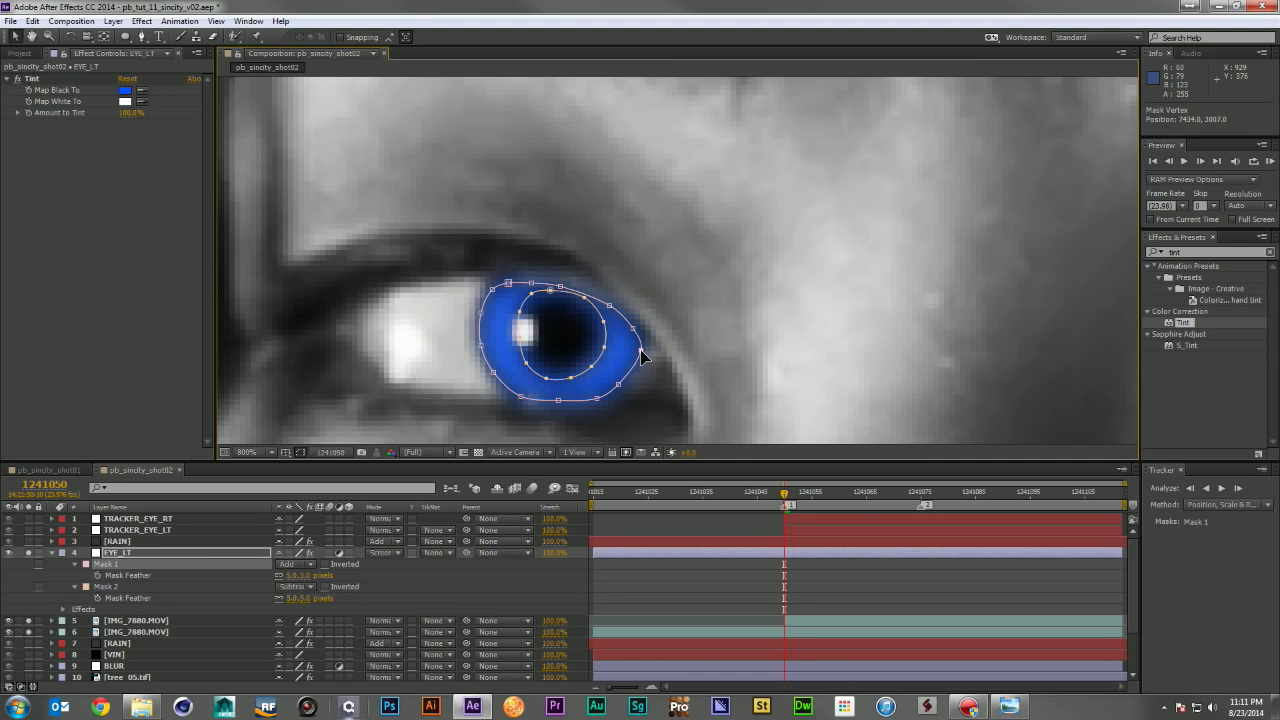
Step: Set the Mask Expansion of EYE_LT's Mask 1 to -2 pixels and check the eye without the mask outlines
click(168, 552)
key(m)
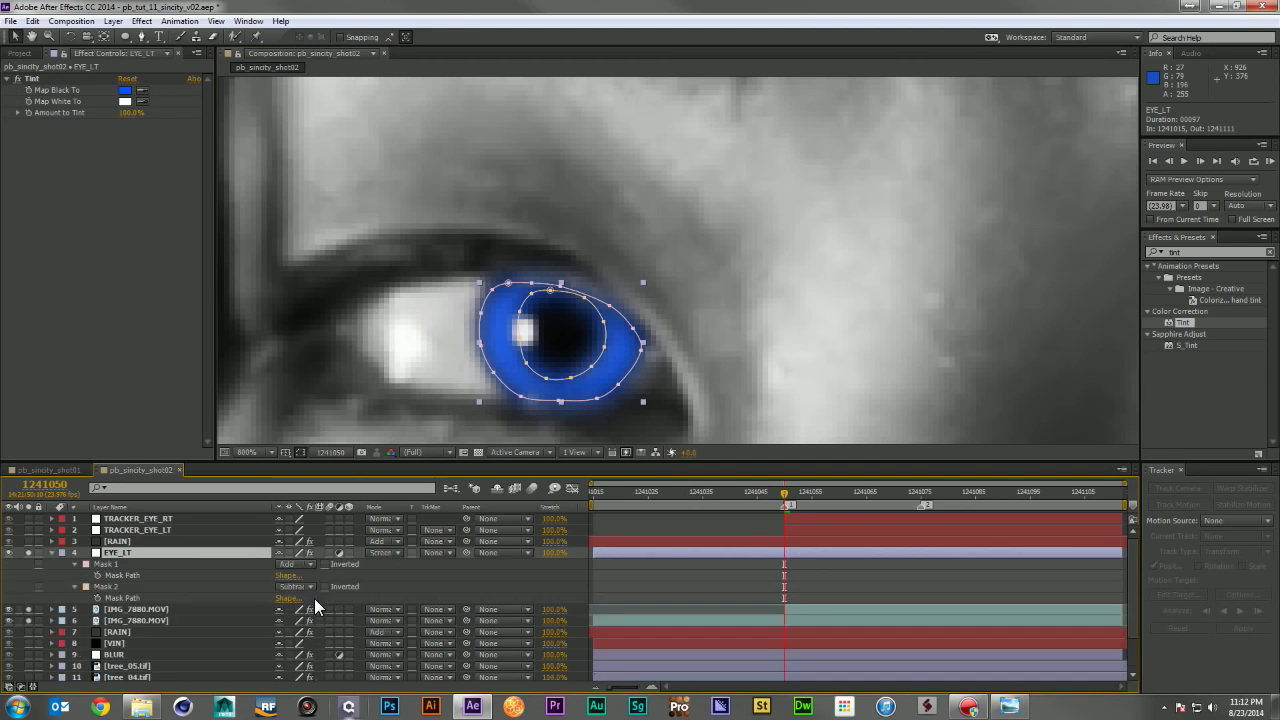
key(m)
drag(288, 609, 279, 610)
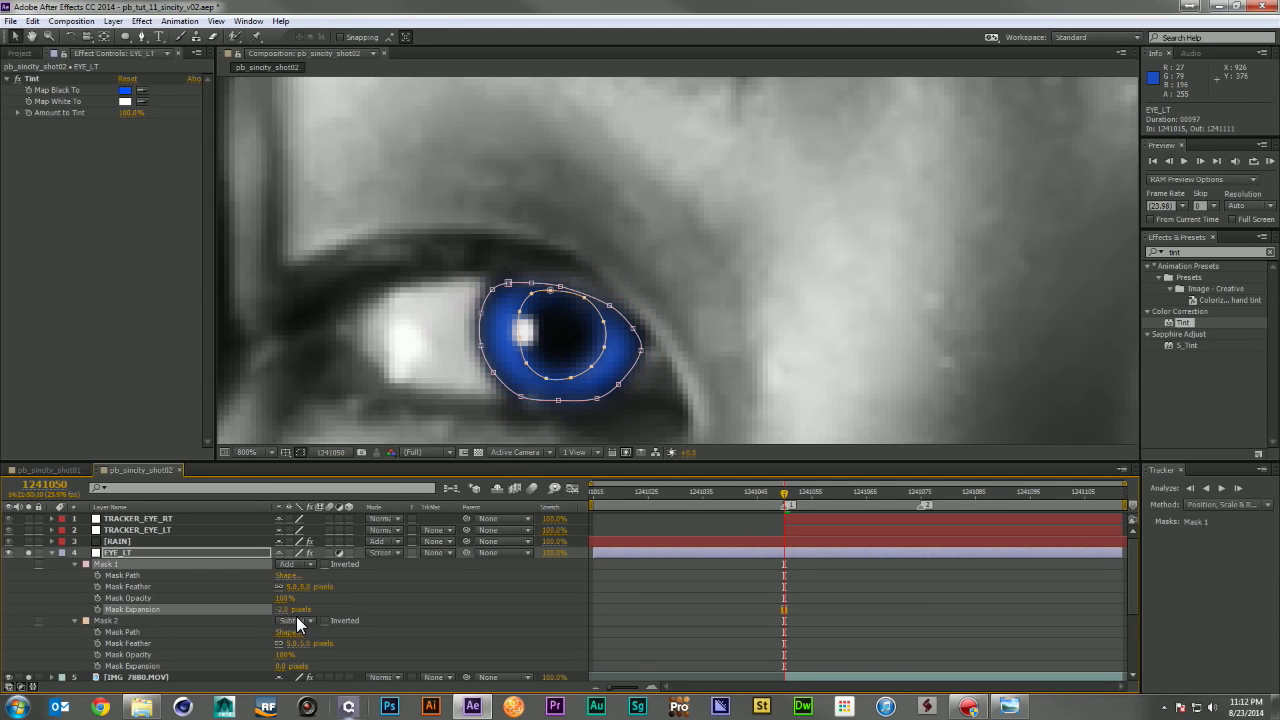
scroll(540, 240, down, 6)
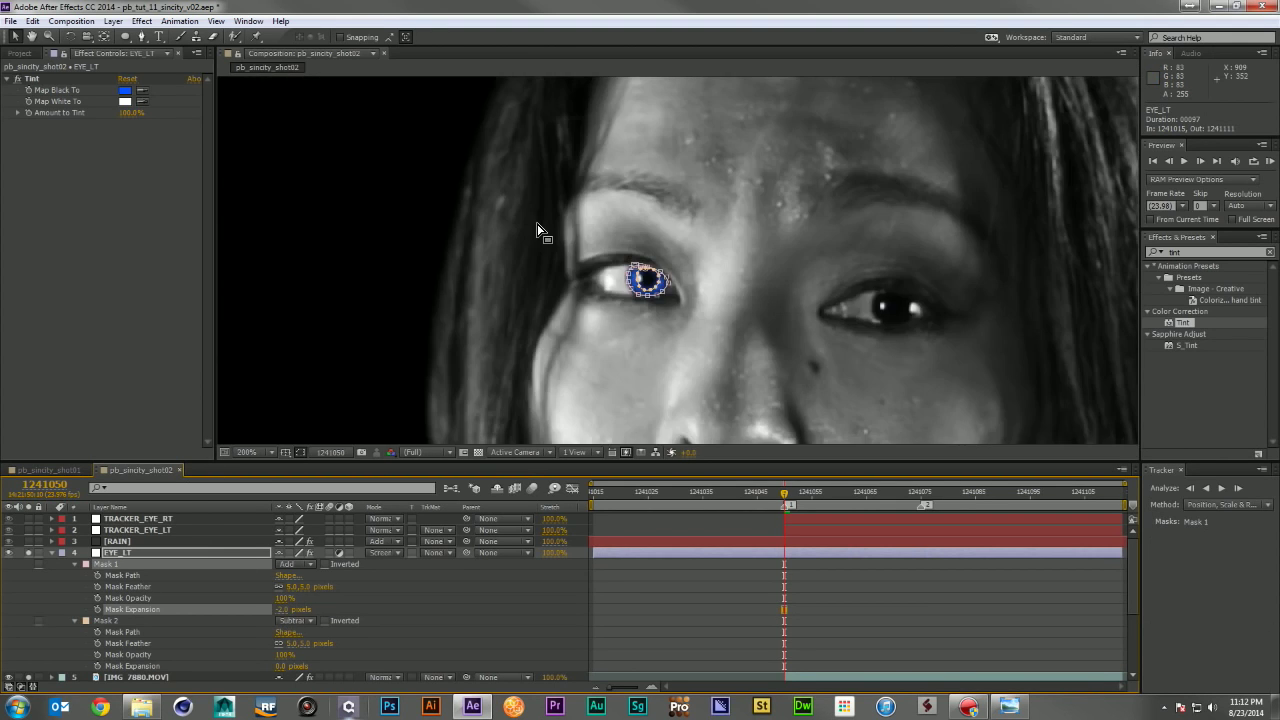
click(740, 594)
key(space)
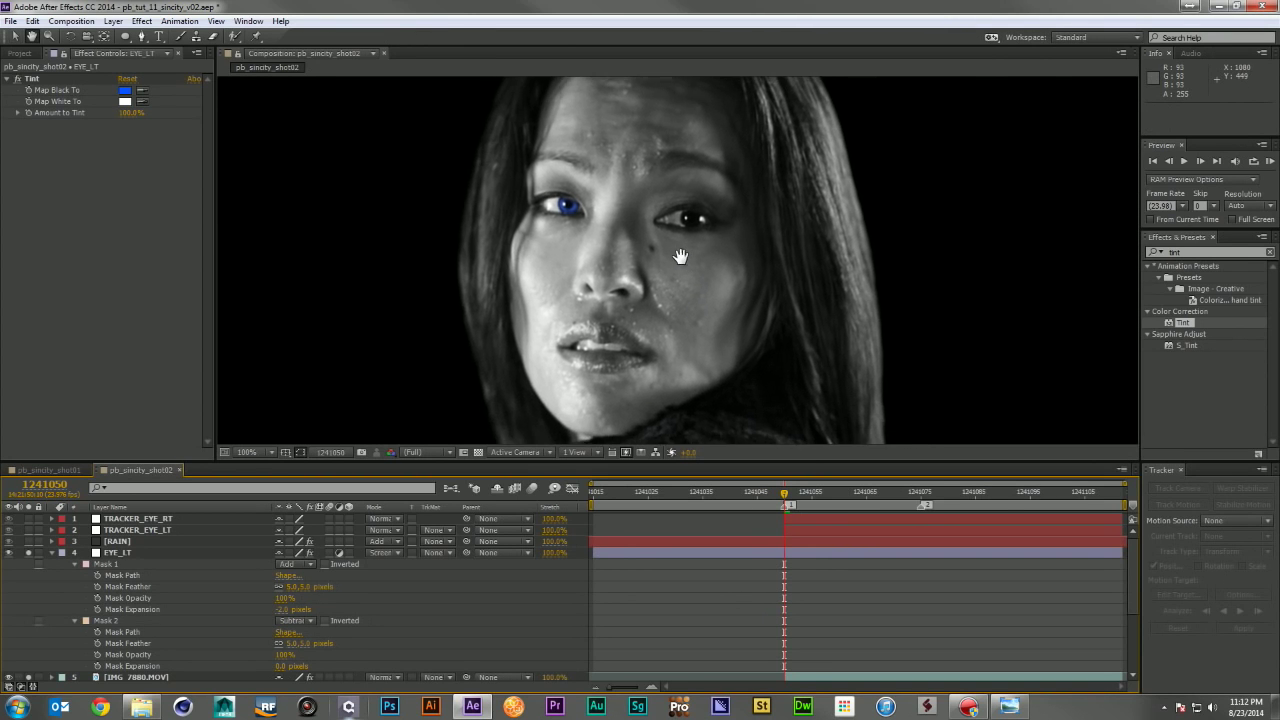
key(v)
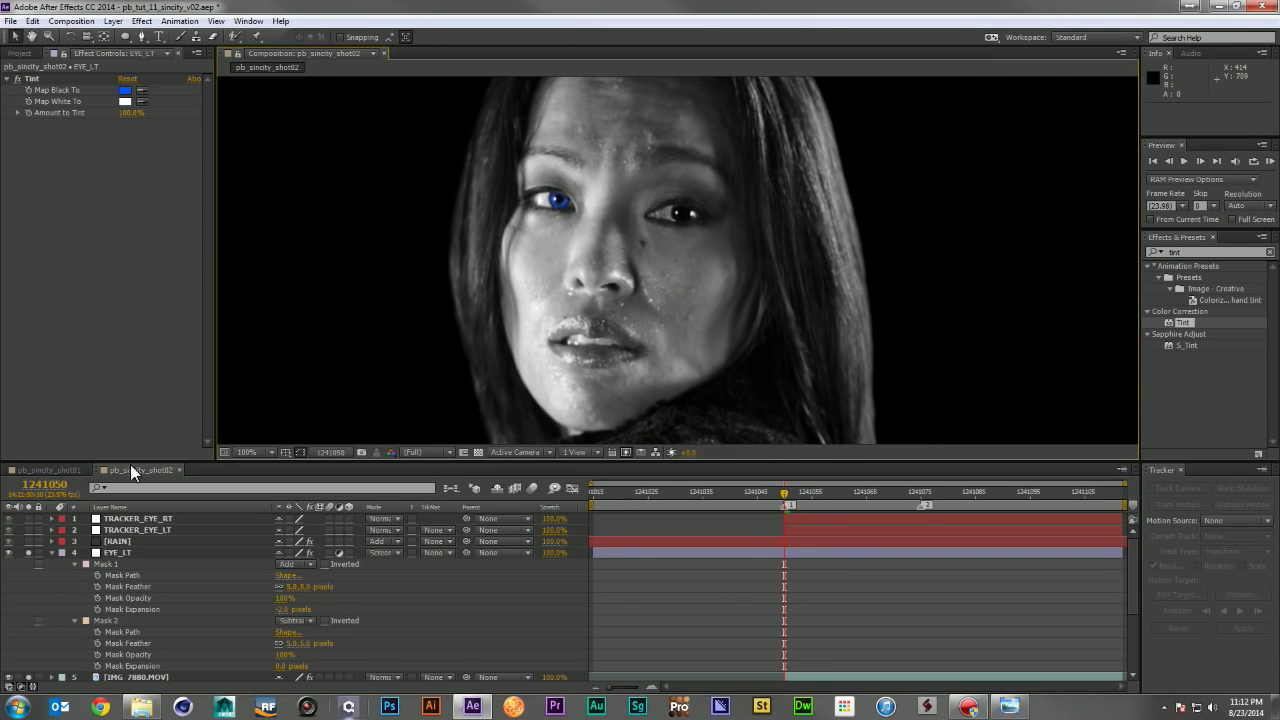
Step: Duplicate the EYE_LT layer and rename the copy EYE_RT
click(52, 552)
click(112, 552)
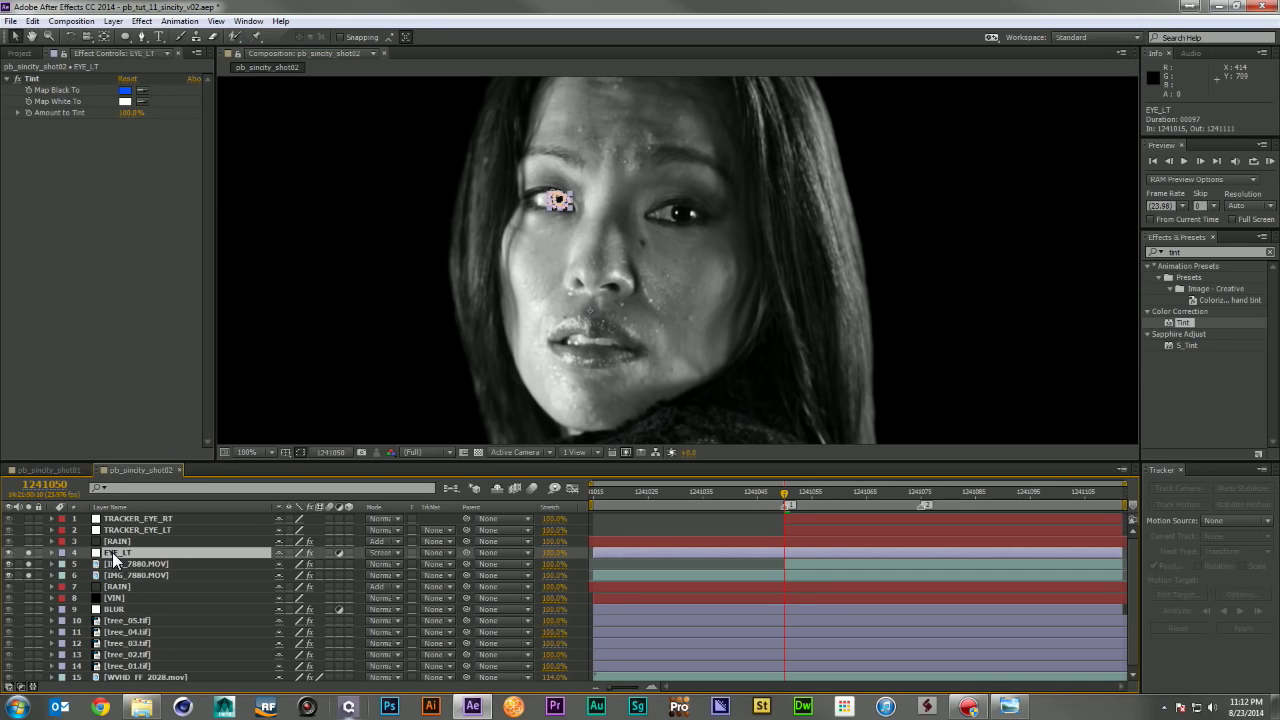
key(ctrl+d)
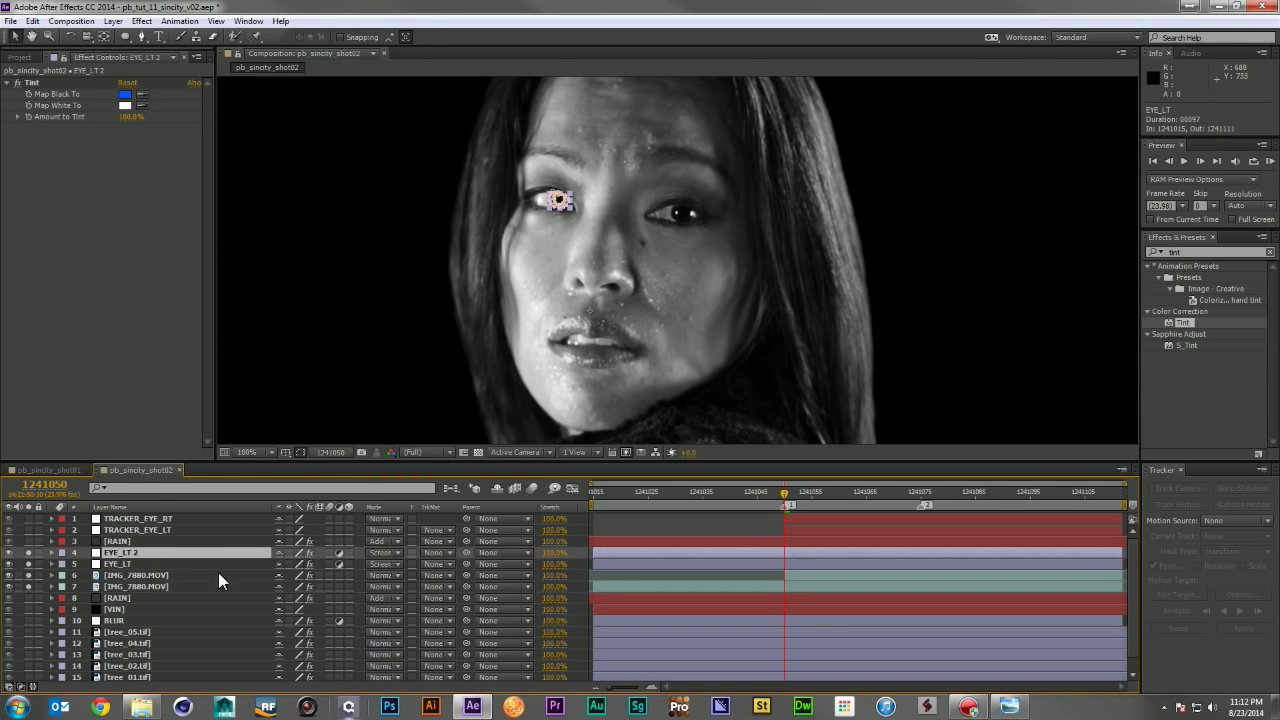
key(Return)
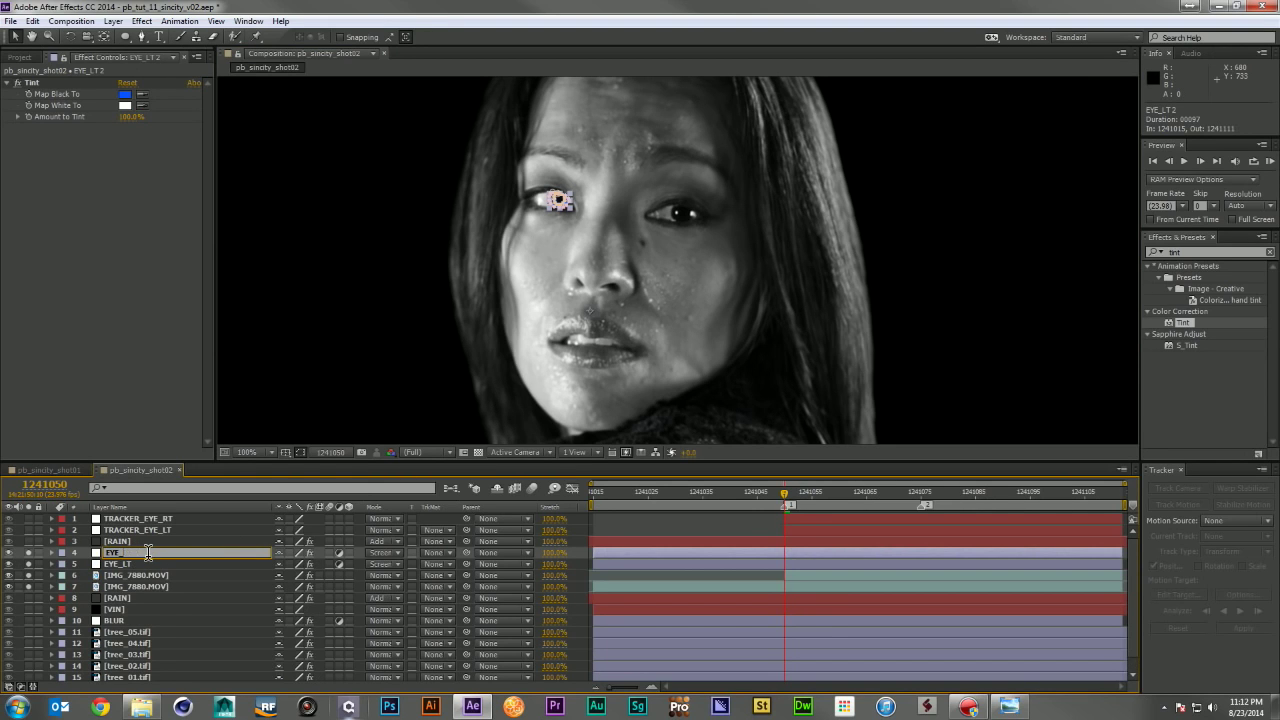
key(Return)
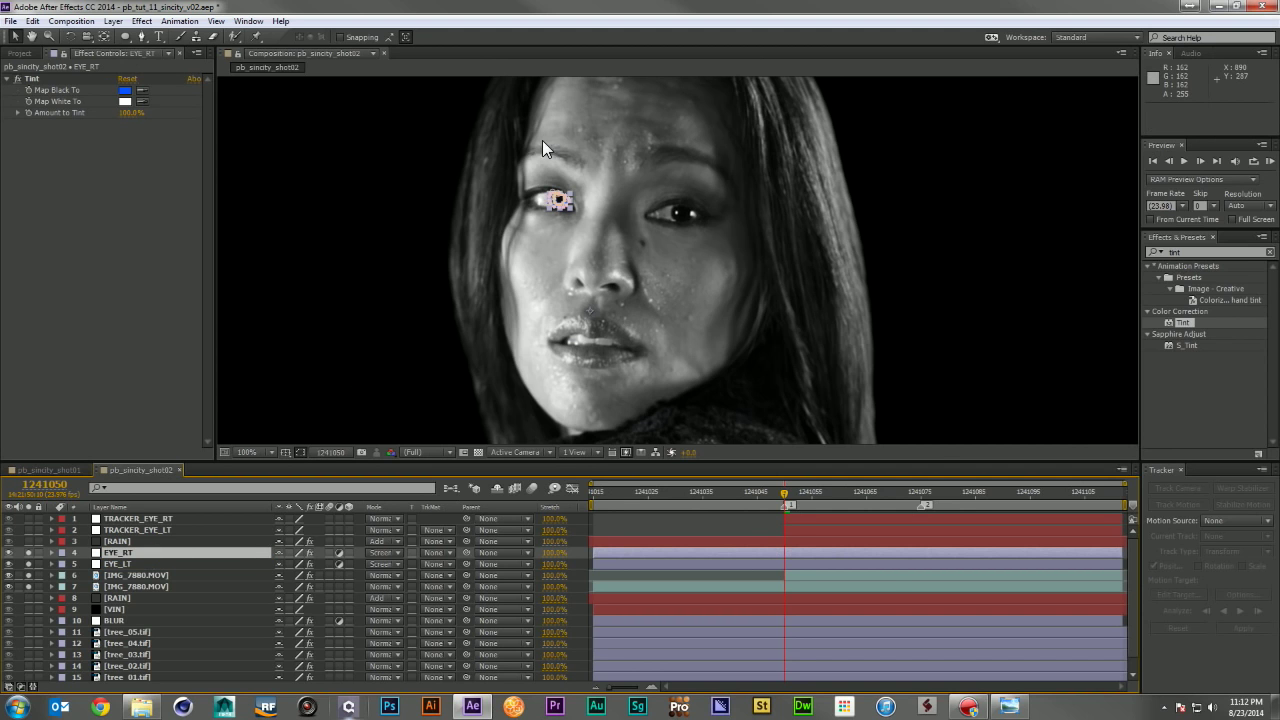
Step: Delete both masks from EYE_RT and turn off its Tint effect
scroll(542, 140, up, 2)
drag(542, 140, 558, 378)
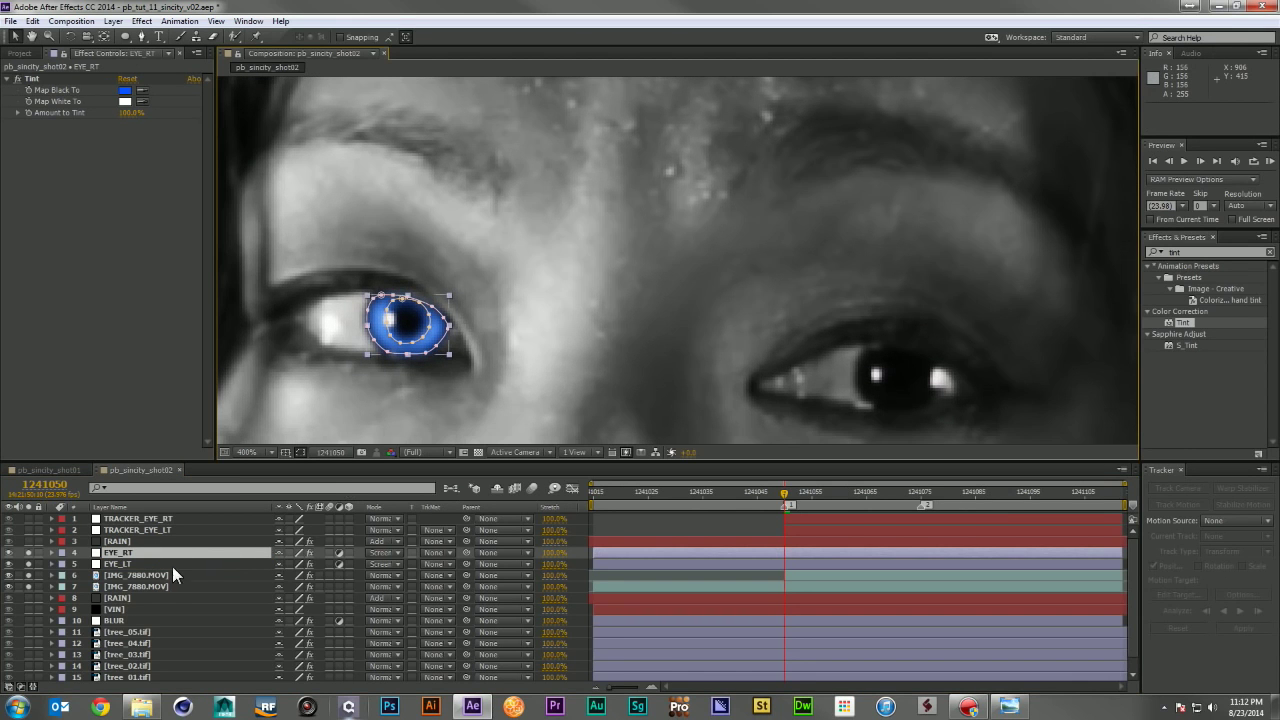
key(m)
click(142, 566)
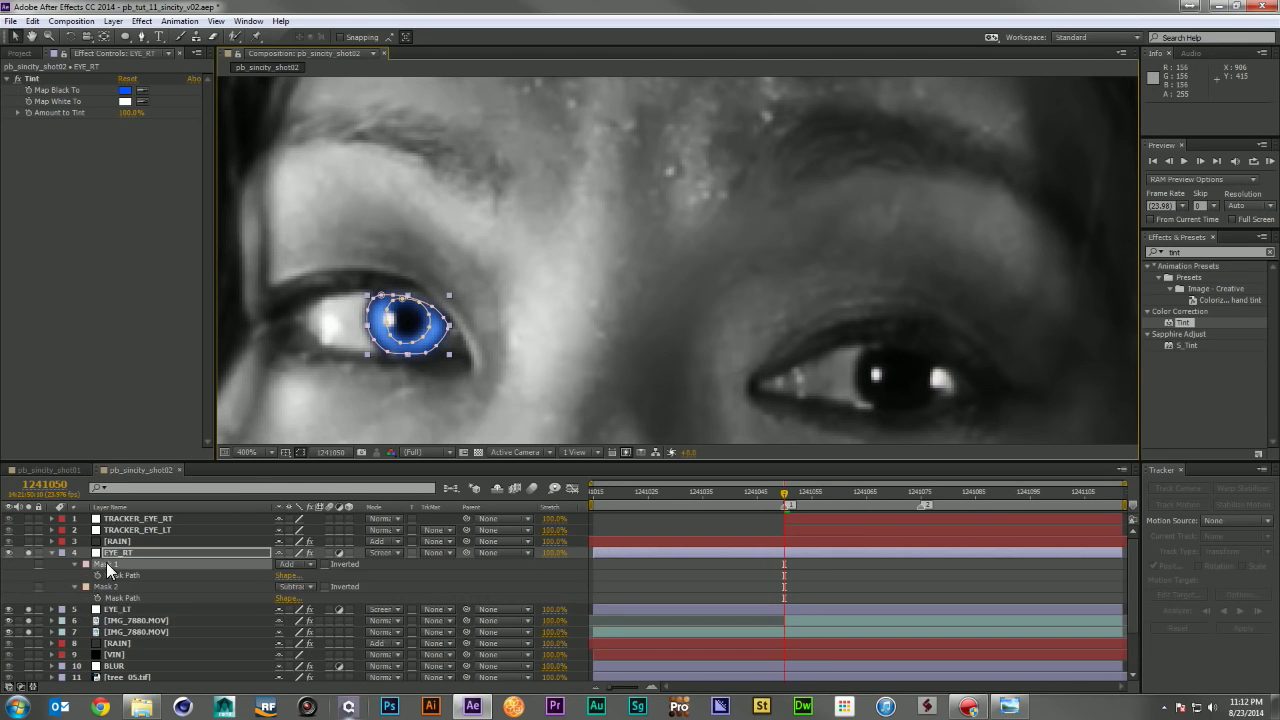
shift+click(106, 586)
key(Delete)
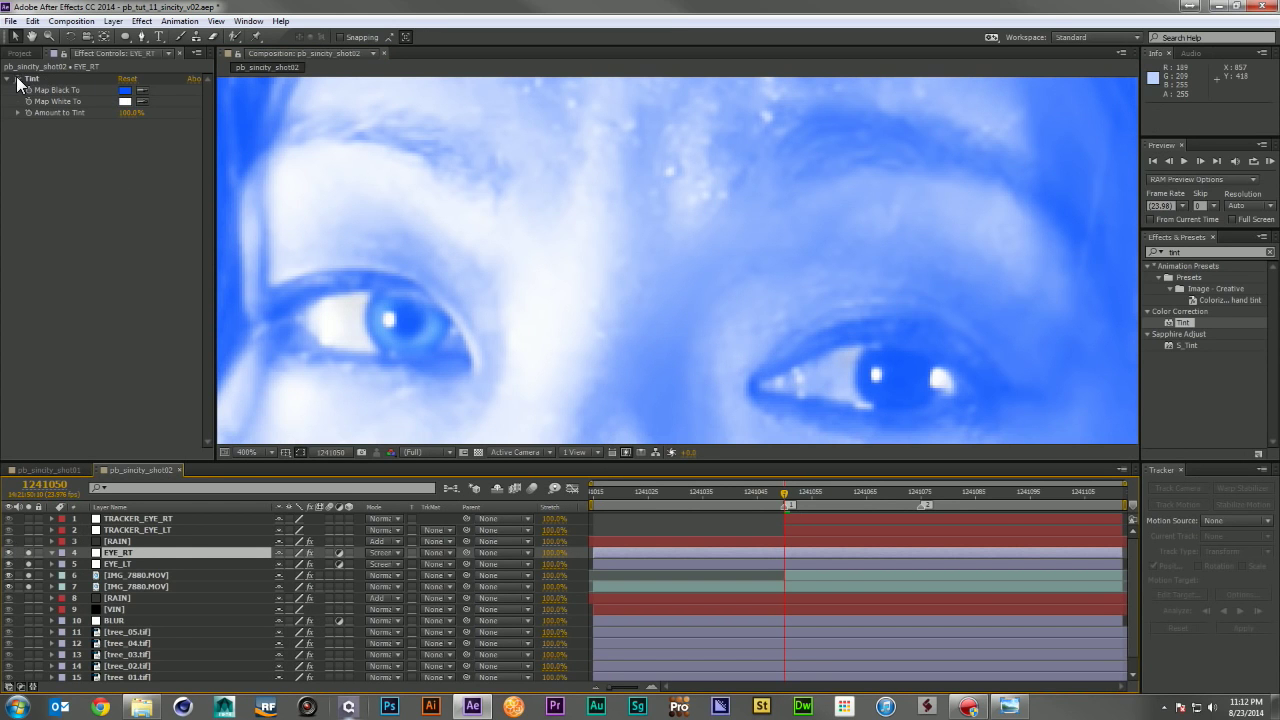
key(ctrl+z)
Step: Draw a closed RotoBezier mask on EYE_RT around the iris of the untinted eye with the Pen tool
drag(723, 323, 540, 130)
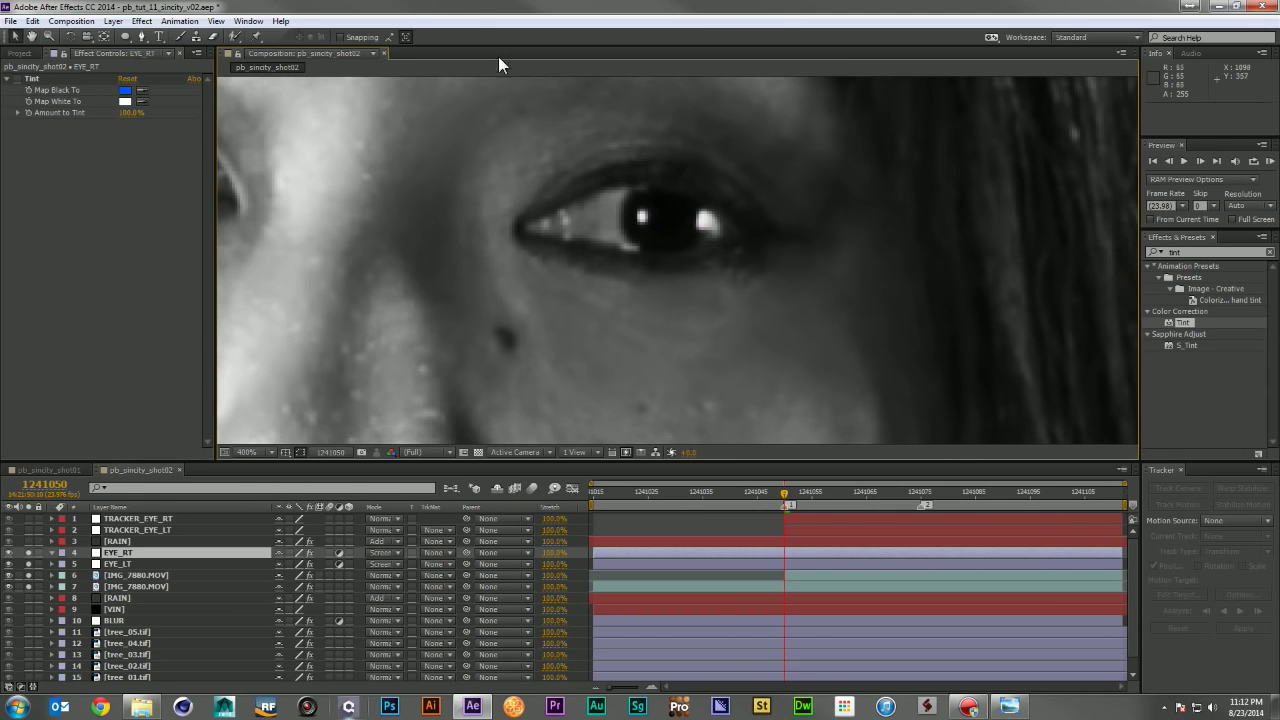
key(h)
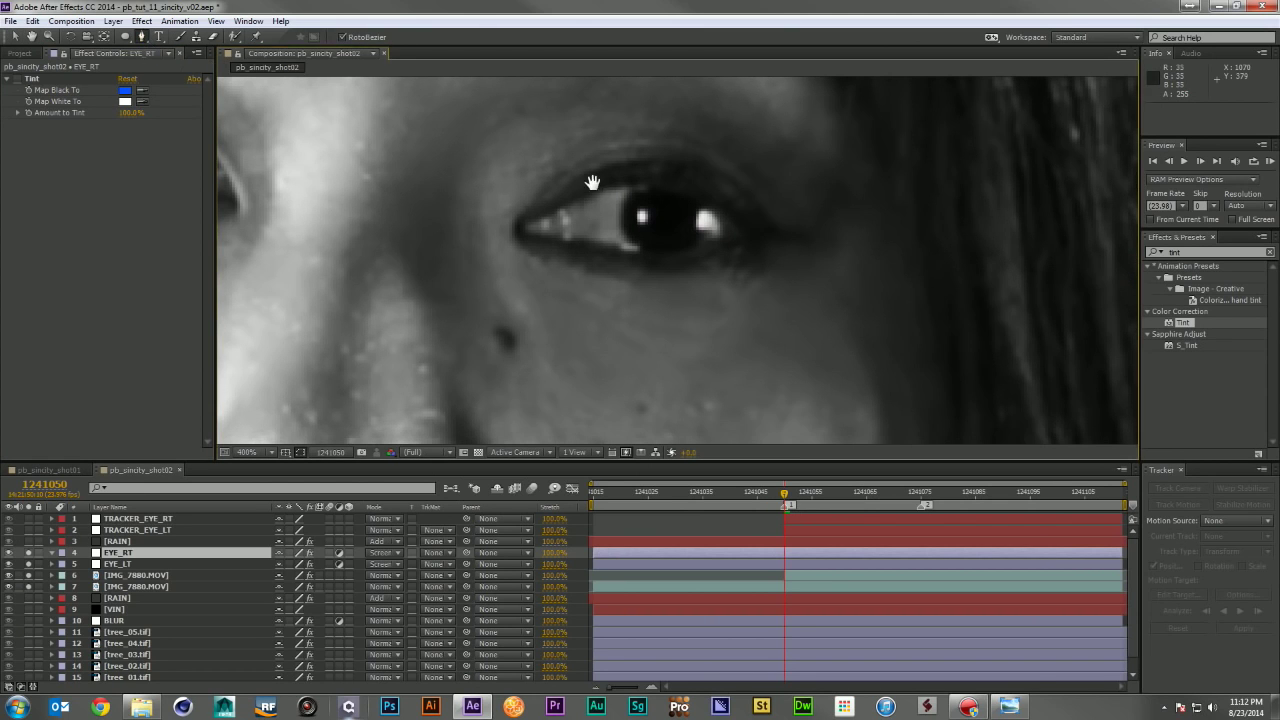
drag(597, 185, 672, 240)
key(g)
key(period)
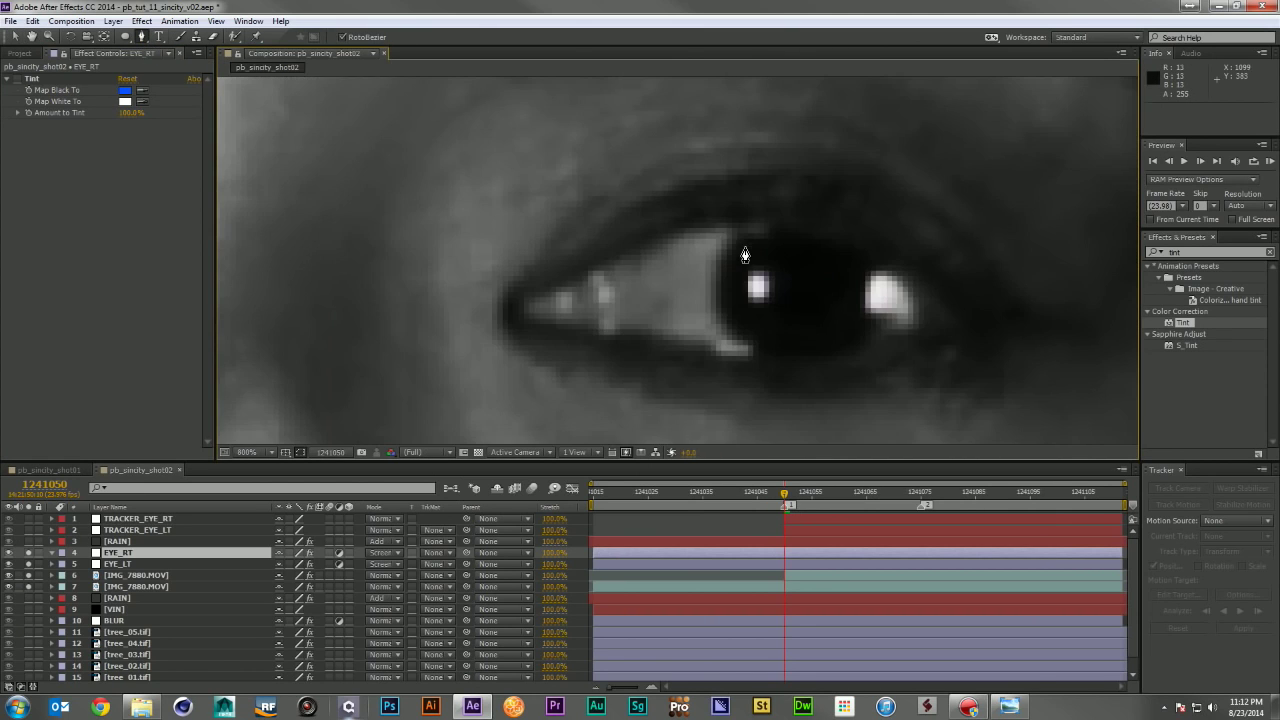
click(757, 233)
click(735, 245)
click(719, 269)
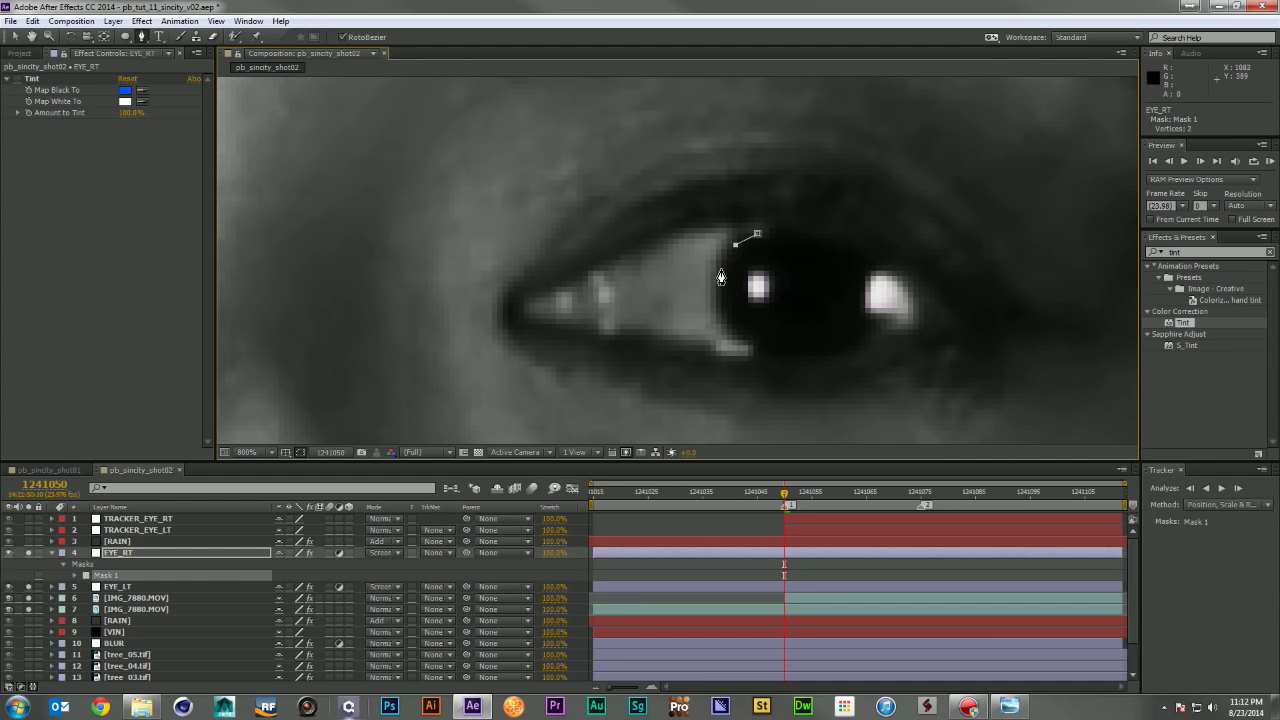
click(719, 311)
click(738, 341)
click(766, 351)
click(808, 355)
click(849, 354)
click(872, 326)
click(884, 293)
click(879, 260)
click(855, 245)
click(776, 235)
click(758, 237)
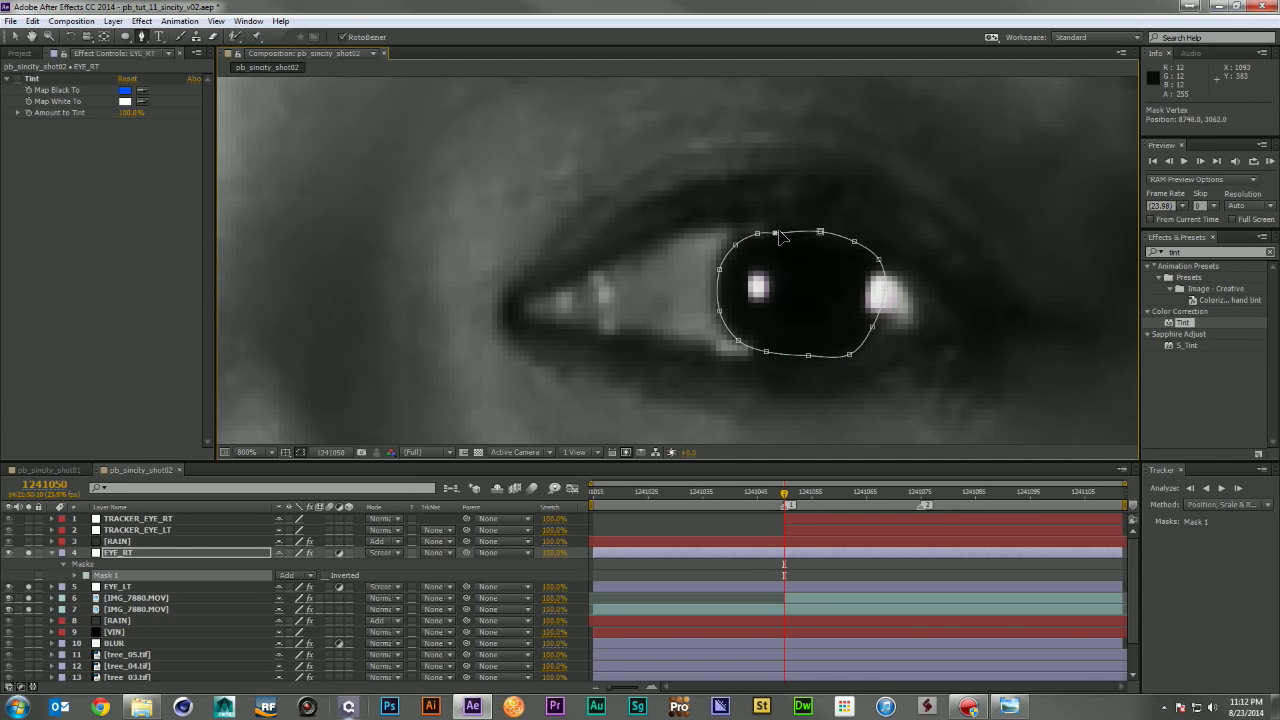
Step: Smooth EYE_RT's iris mask by nudging vertices along its upper and lower edges
drag(775, 233, 789, 233)
drag(849, 354, 849, 350)
drag(764, 351, 740, 342)
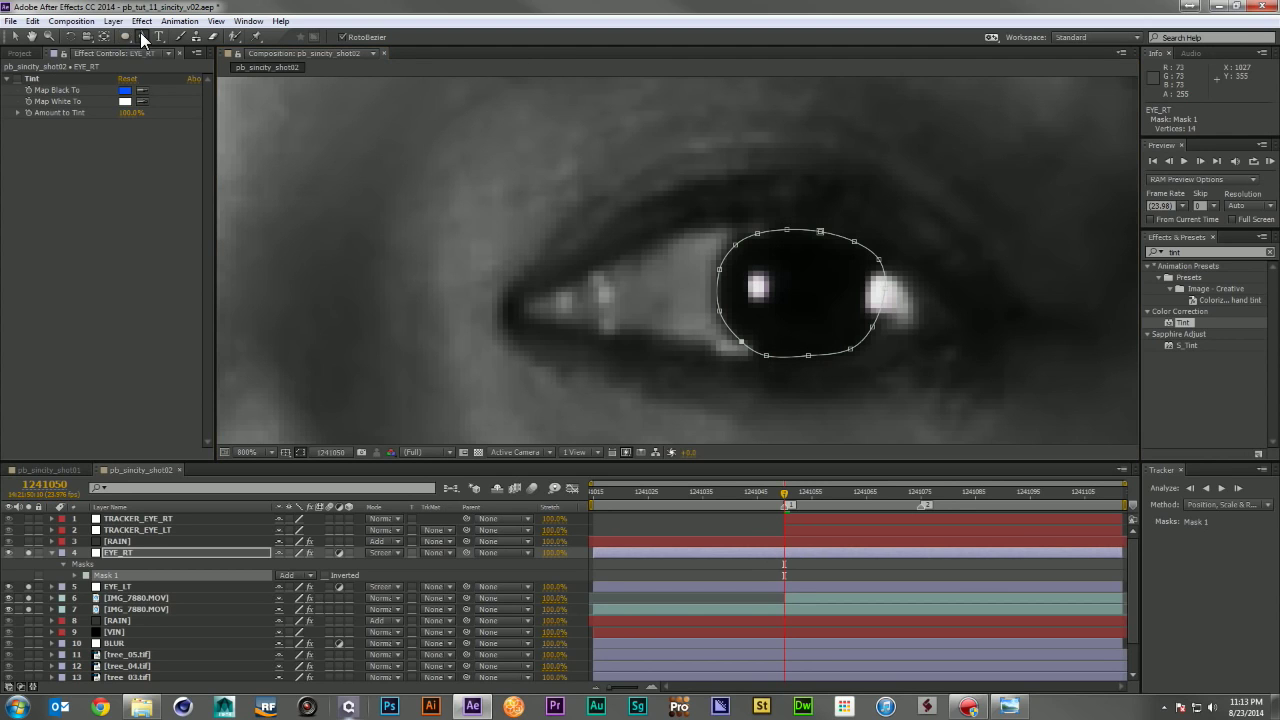
Step: Draw a second closed RotoBezier mask on EYE_RT around the pupil inside the iris mask, and round out its vertices
click(783, 245)
click(765, 265)
click(775, 331)
click(813, 340)
click(839, 328)
click(851, 298)
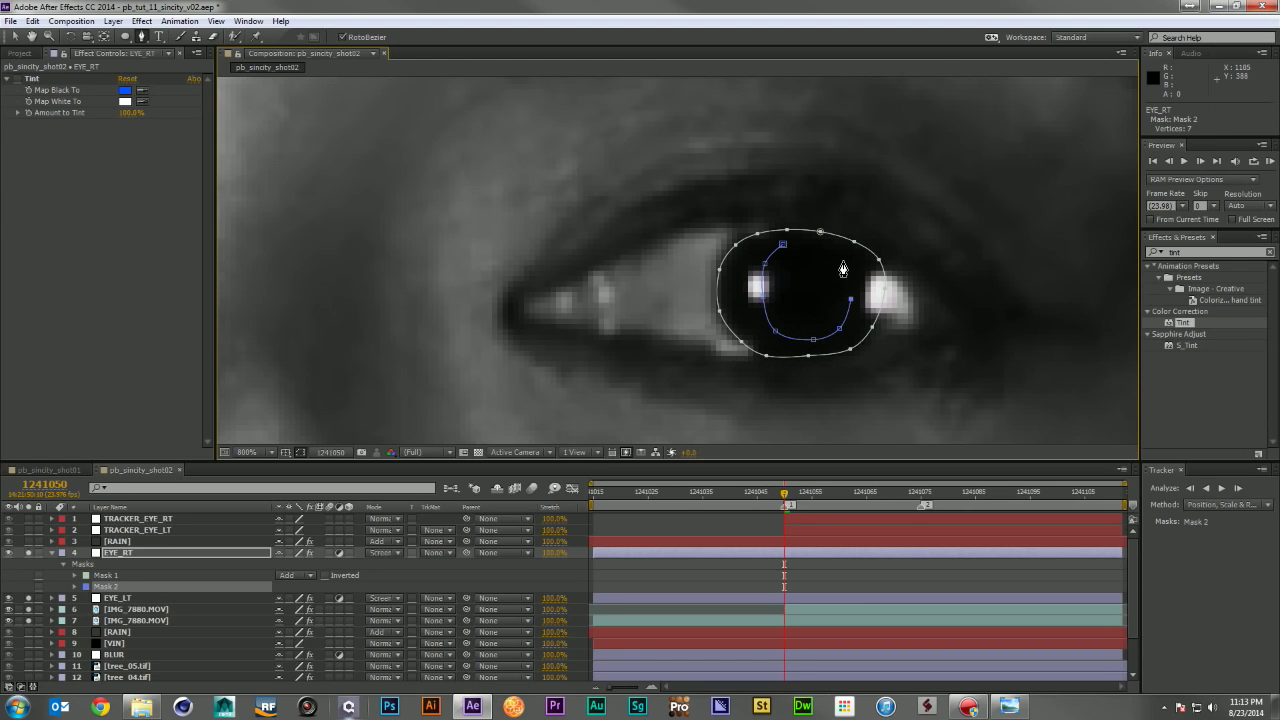
click(843, 262)
click(818, 245)
click(783, 245)
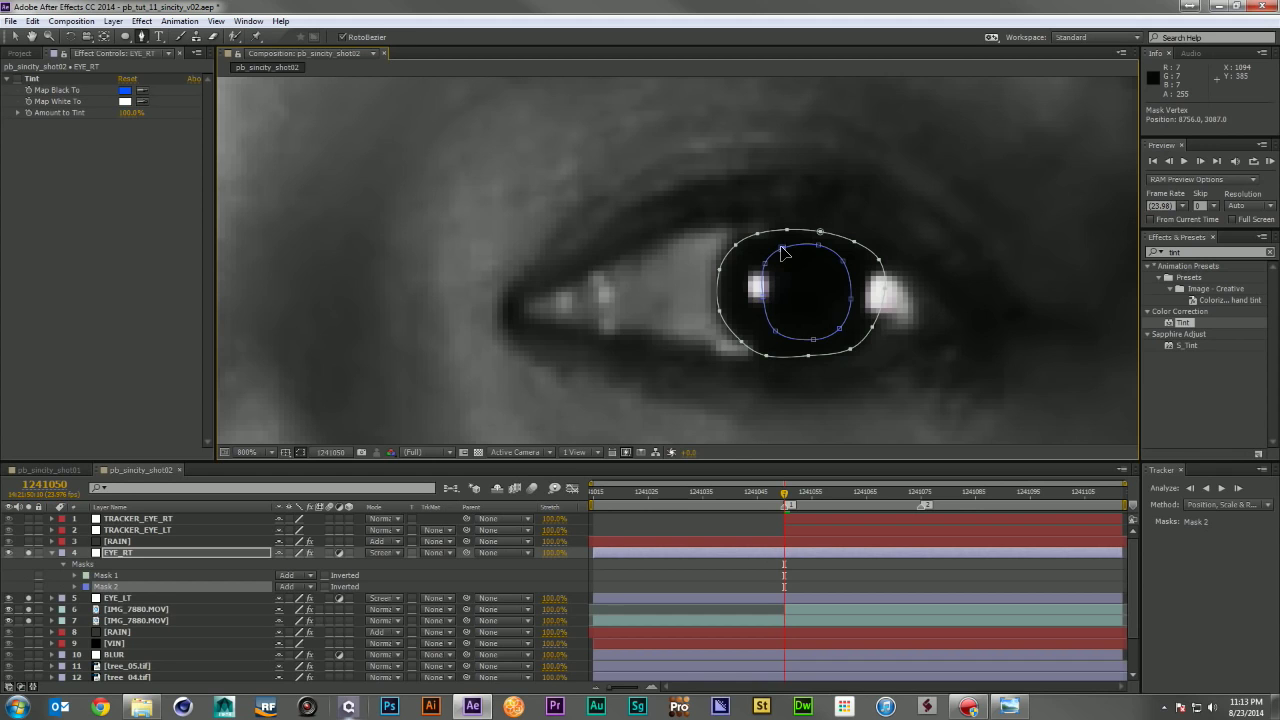
click(766, 273)
click(776, 326)
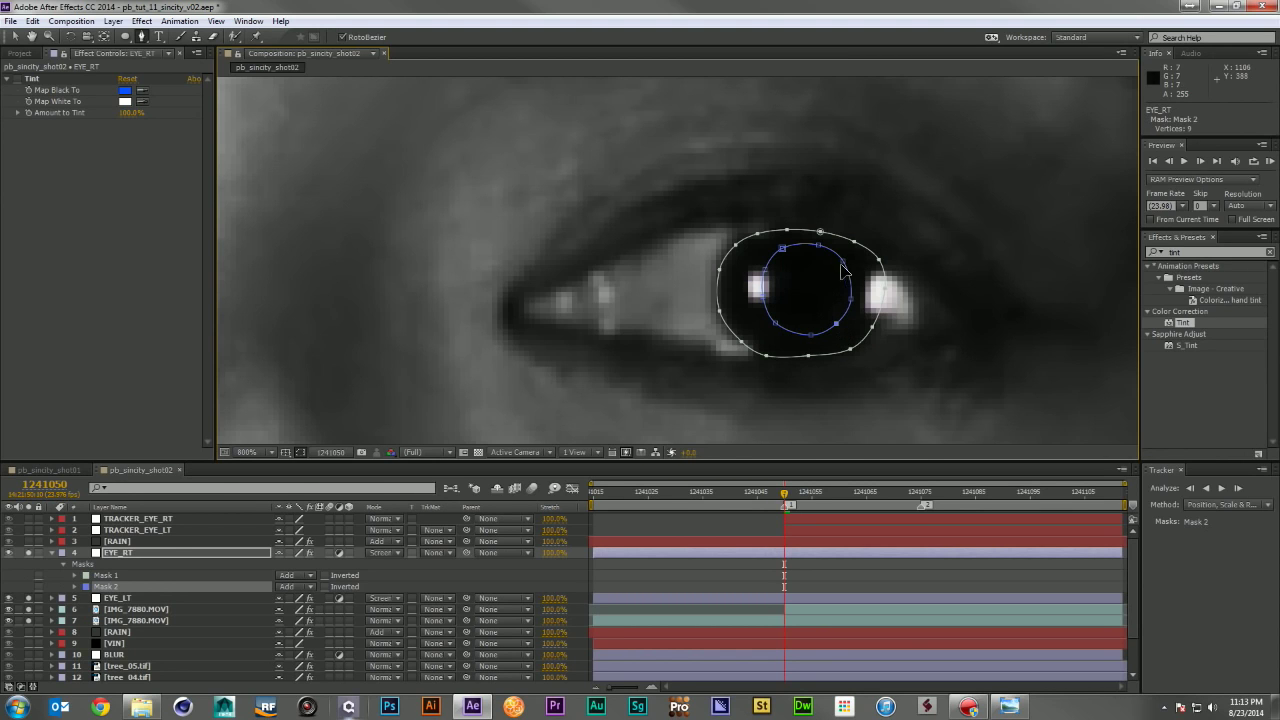
Step: Set the feather of both EYE_RT masks to 5 pixels
click(144, 553)
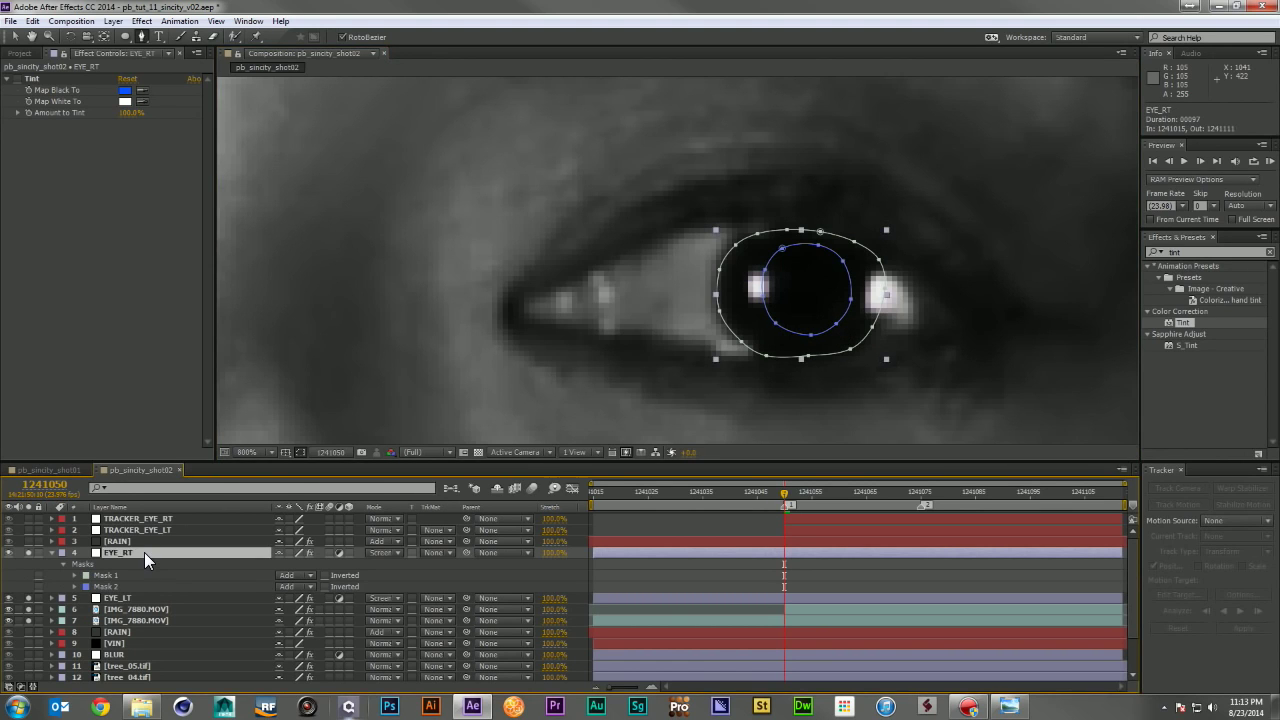
key(f)
drag(288, 576, 293, 576)
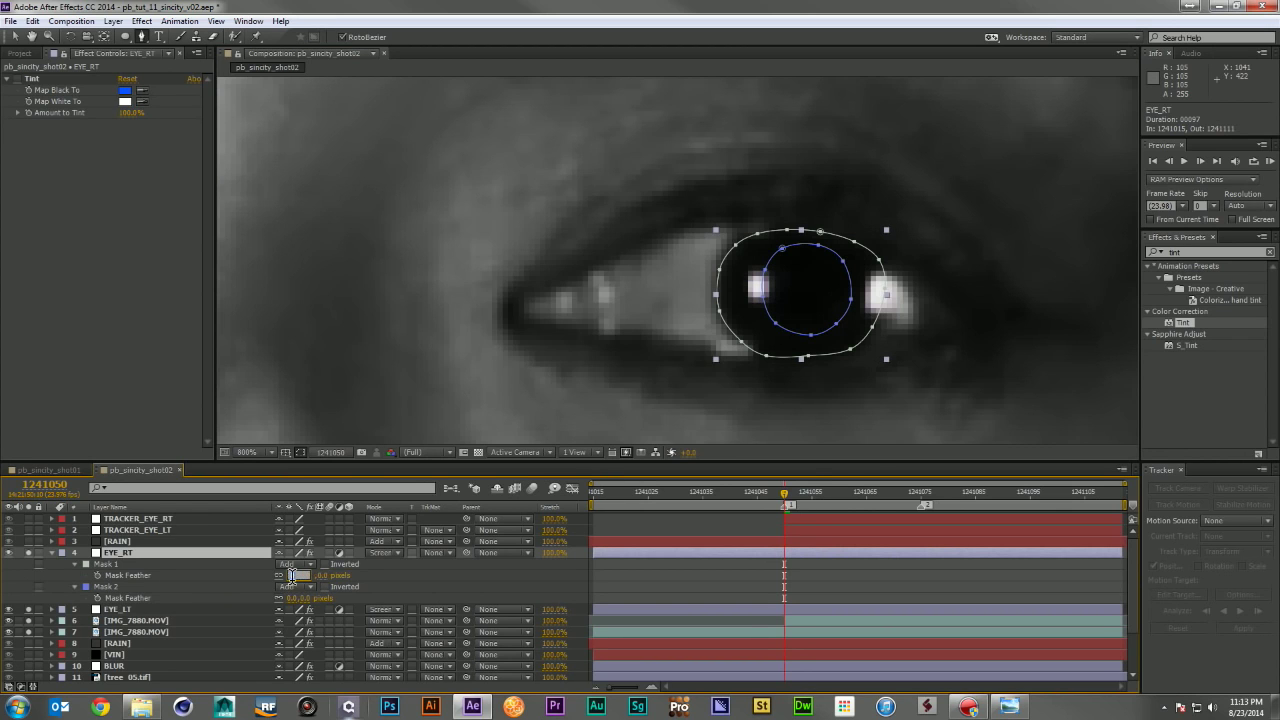
click(202, 576)
drag(293, 598, 318, 598)
click(182, 586)
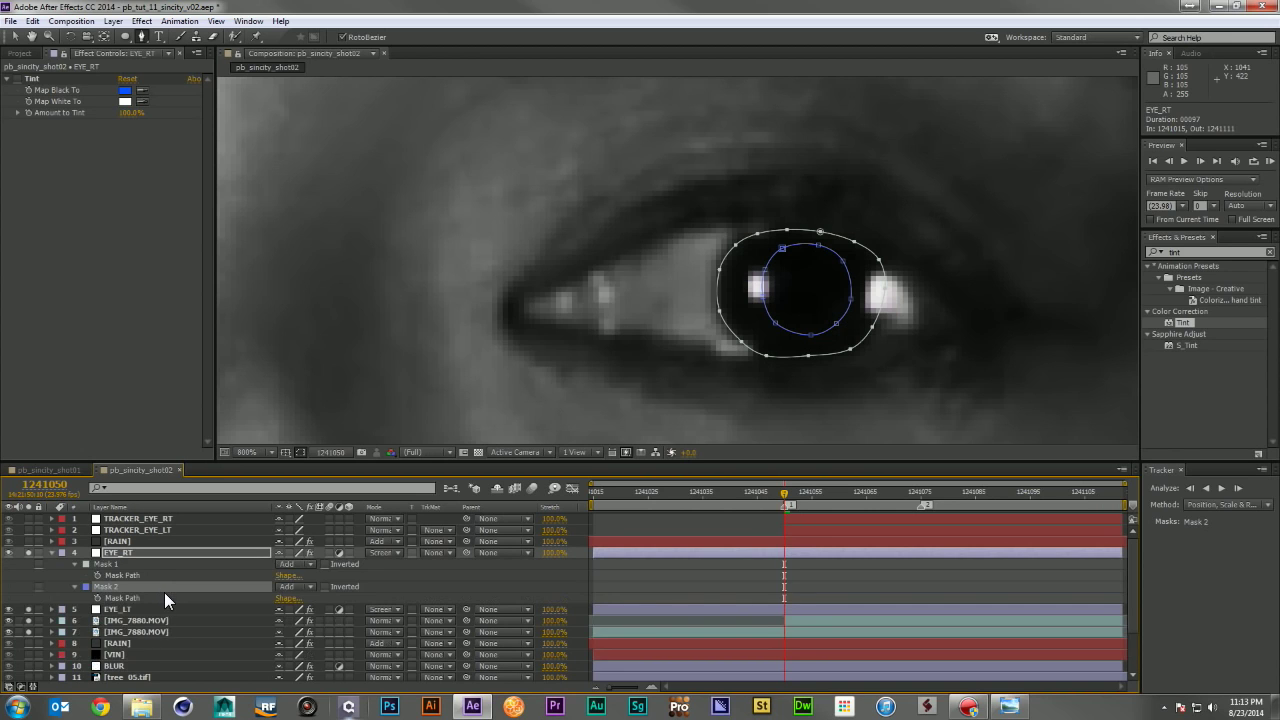
Step: Show all mask properties of EYE_RT and change the Mask Expansion of Mask 1, the iris mask
key(m)
key(m)
click(281, 609)
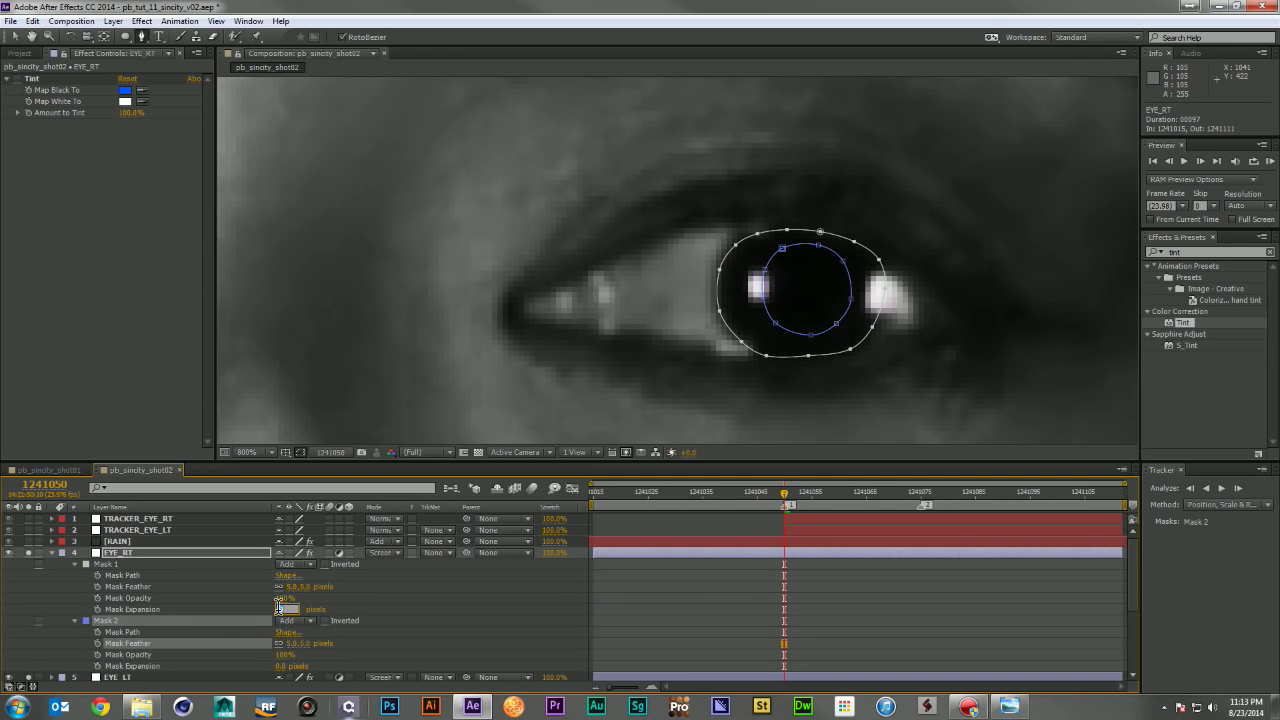
key(Return)
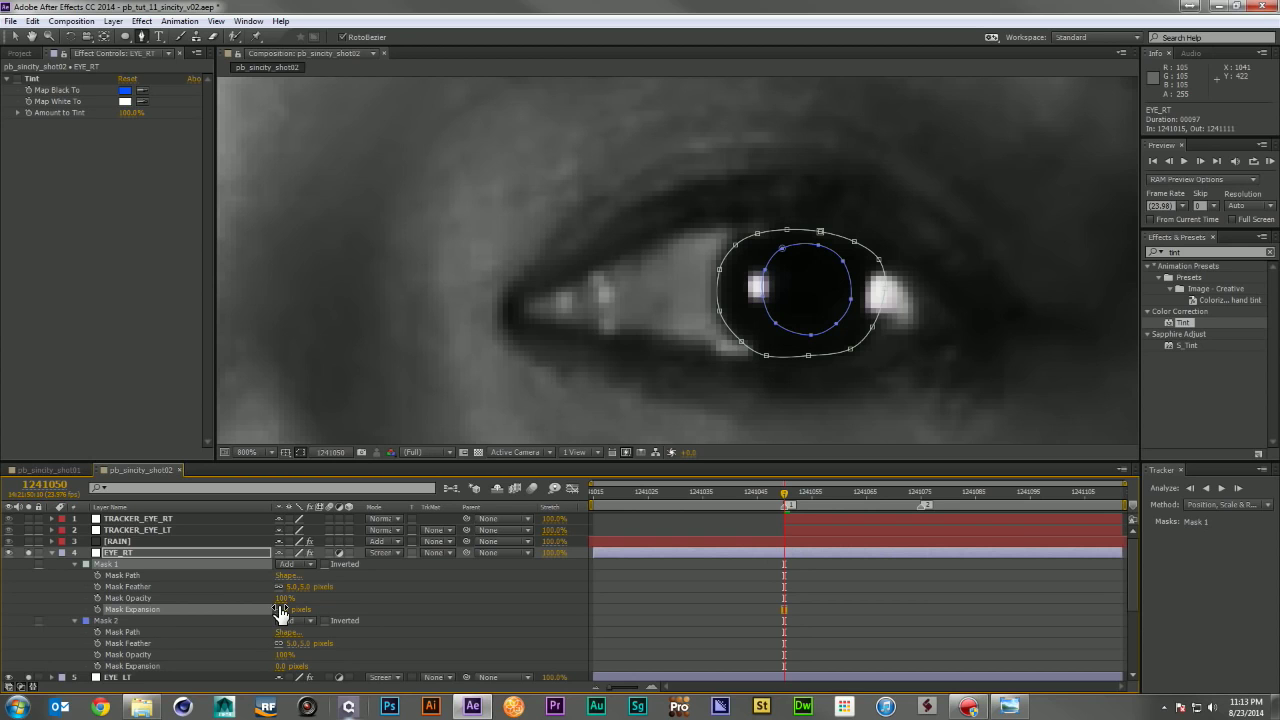
Step: Collapse EYE_RT's properties, turn its Tint effect back on and select the layer
click(51, 552)
click(7, 78)
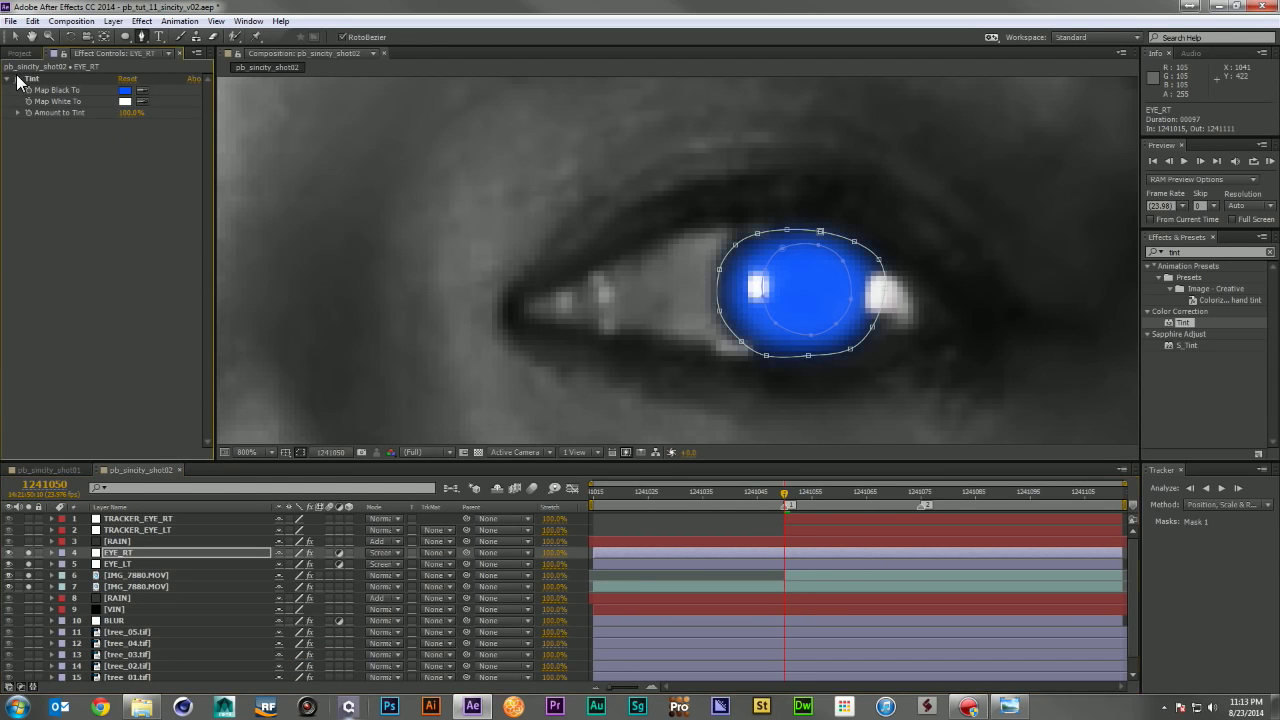
click(128, 552)
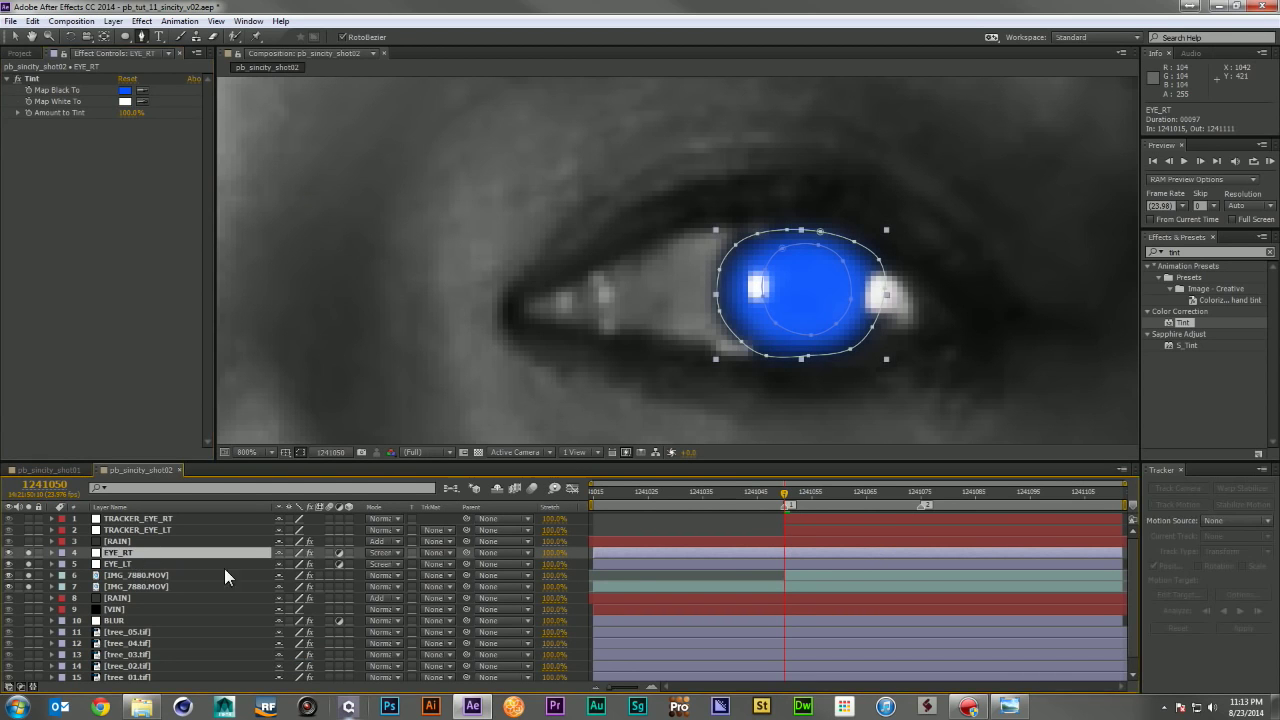
Step: Set EYE_RT's Mask 2, the pupil mask, to Subtract so the tint leaves the pupil black, and collapse the layer
key(m)
click(310, 586)
click(320, 515)
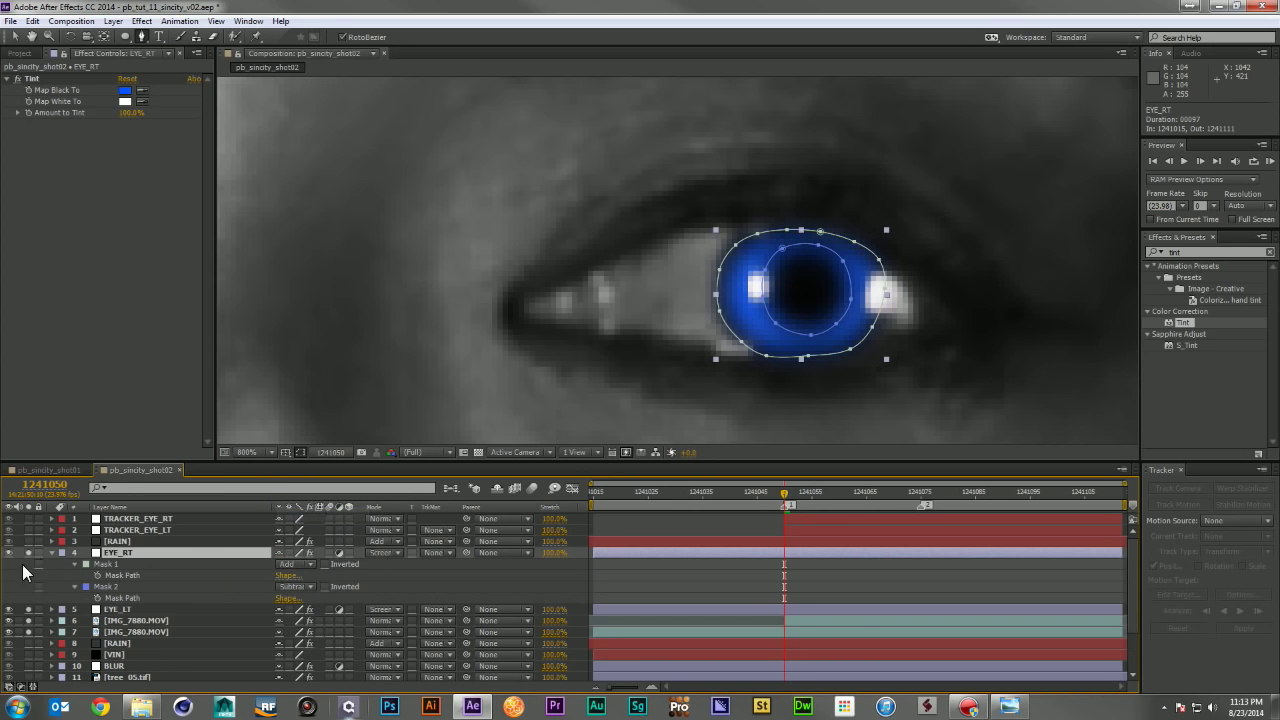
click(51, 552)
click(655, 522)
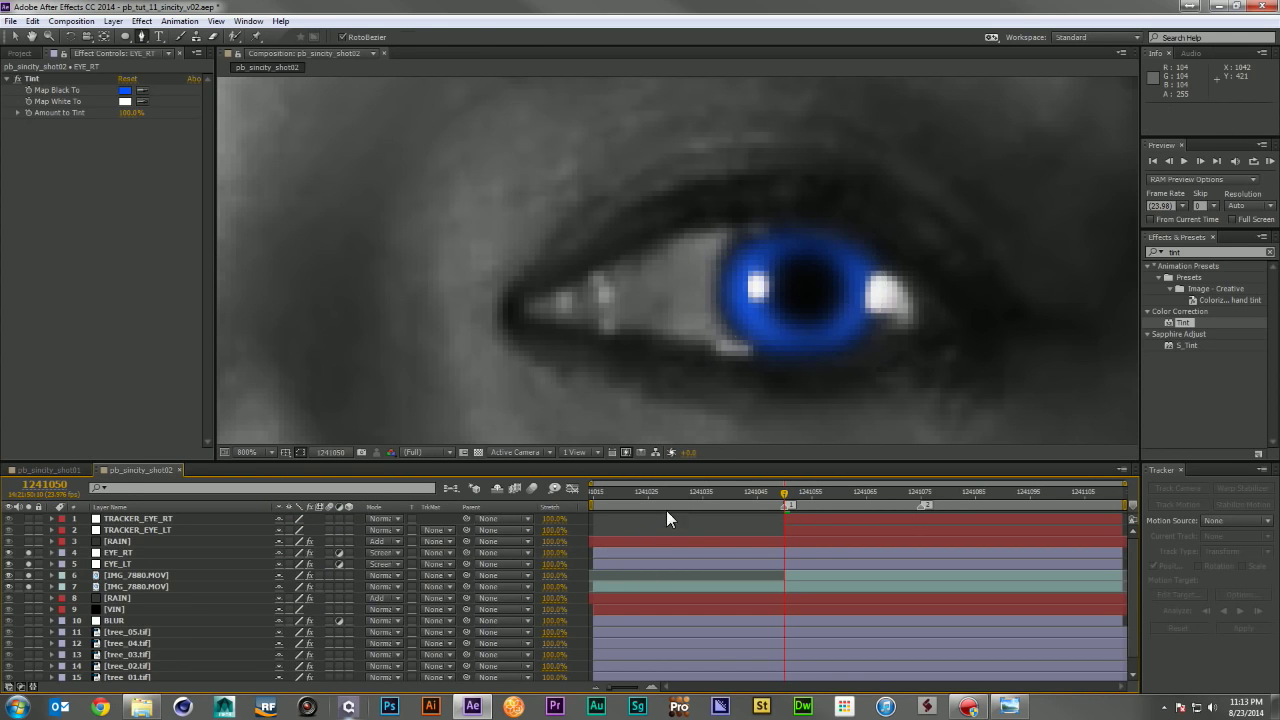
Step: Shift EYE_RT's pupil mask slightly to the right to centre it on the pupil, and deselect the layer
scroll(788, 326, down, 6)
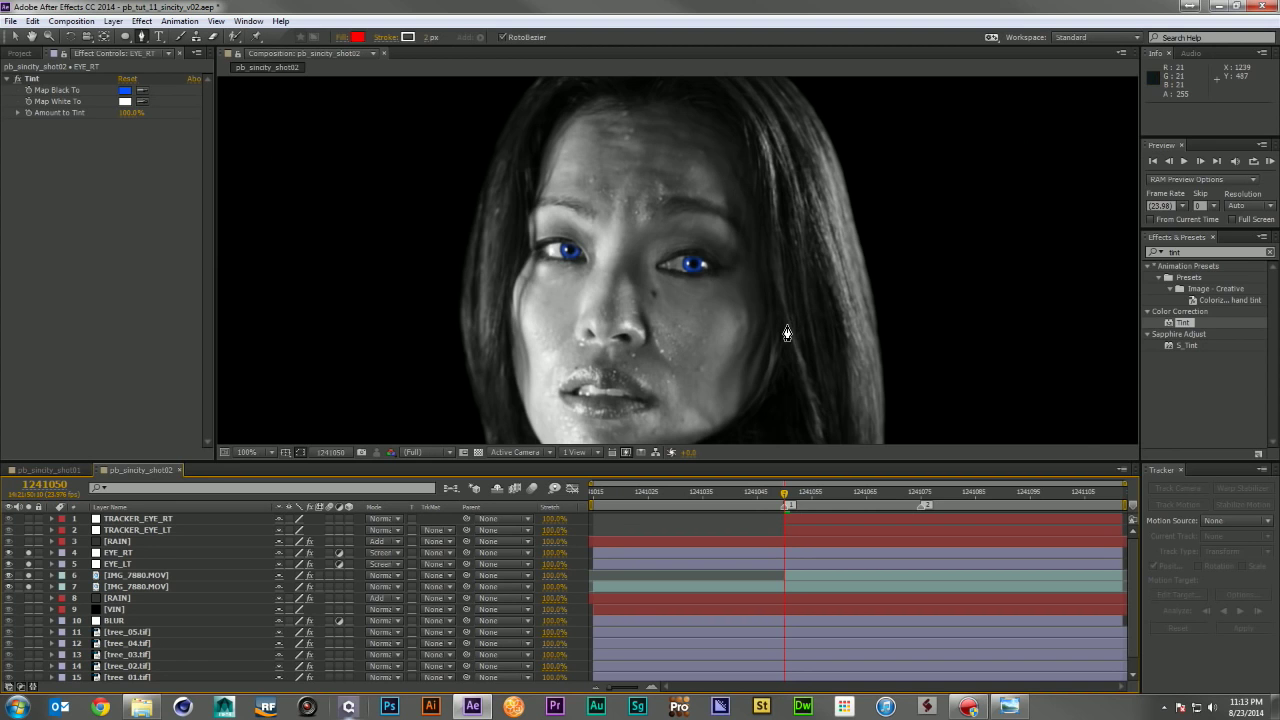
scroll(787, 333, down, 2)
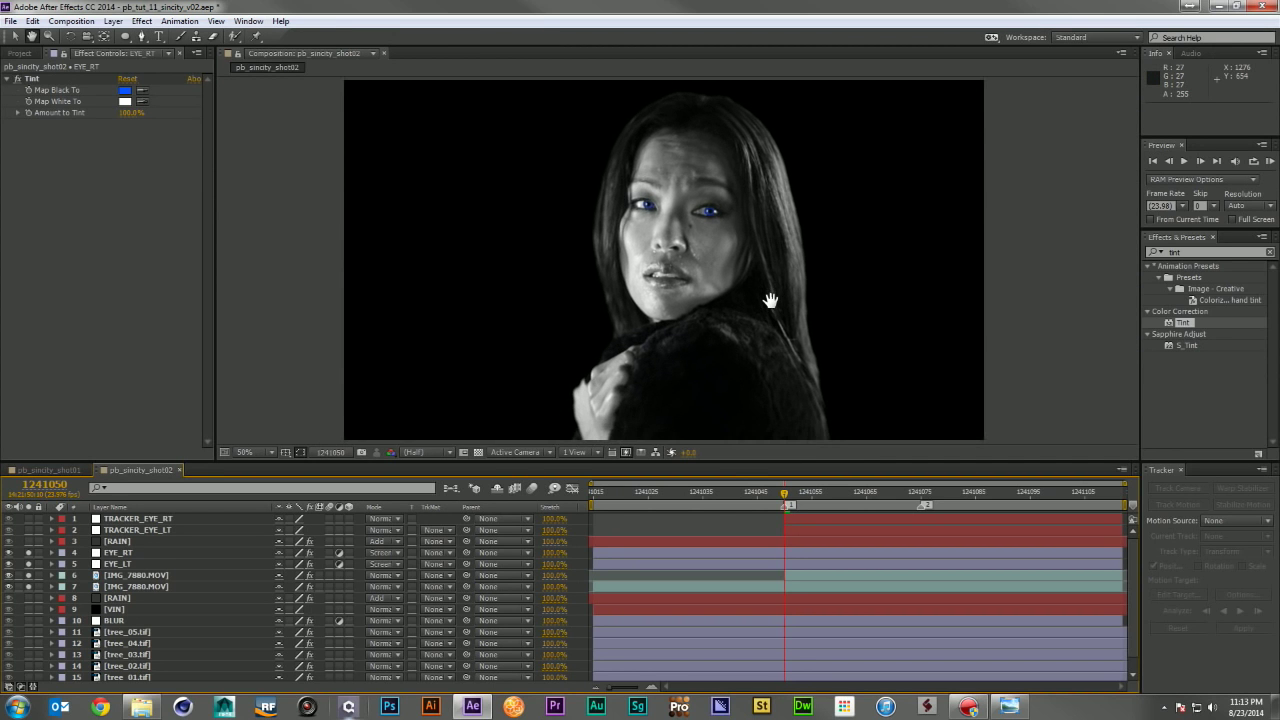
scroll(714, 300, up, 7)
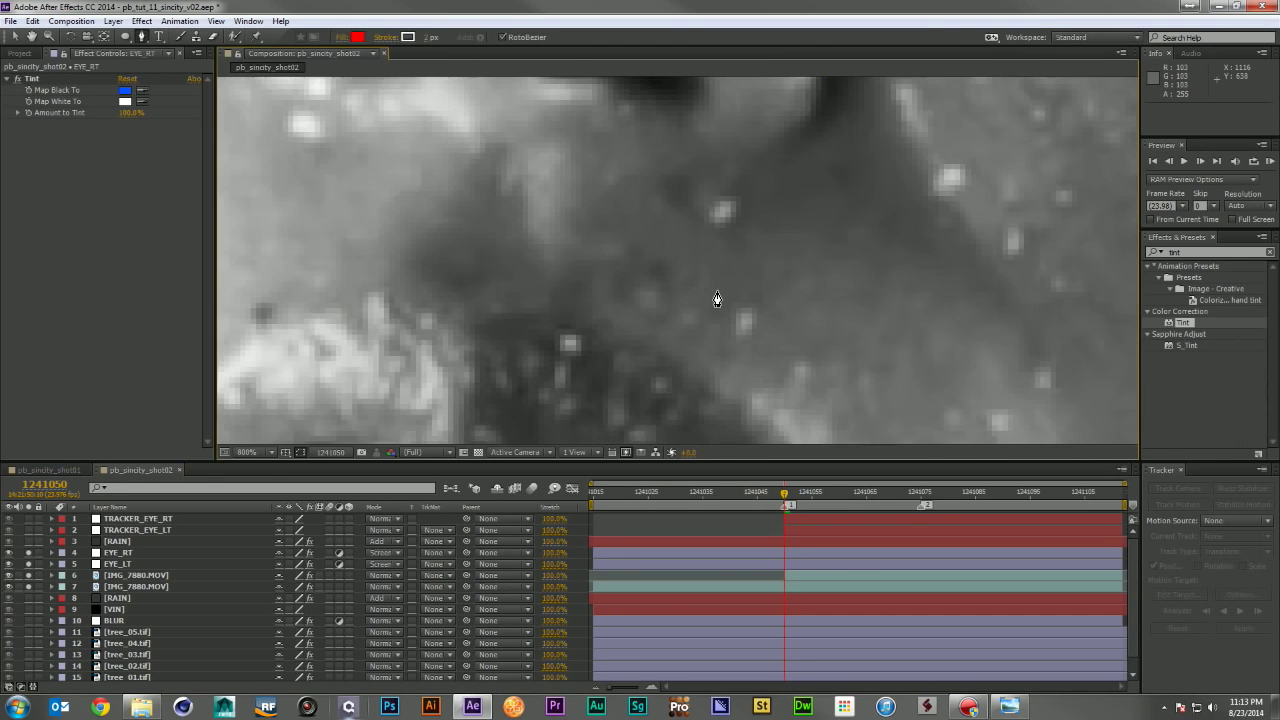
drag(808, 178, 623, 394)
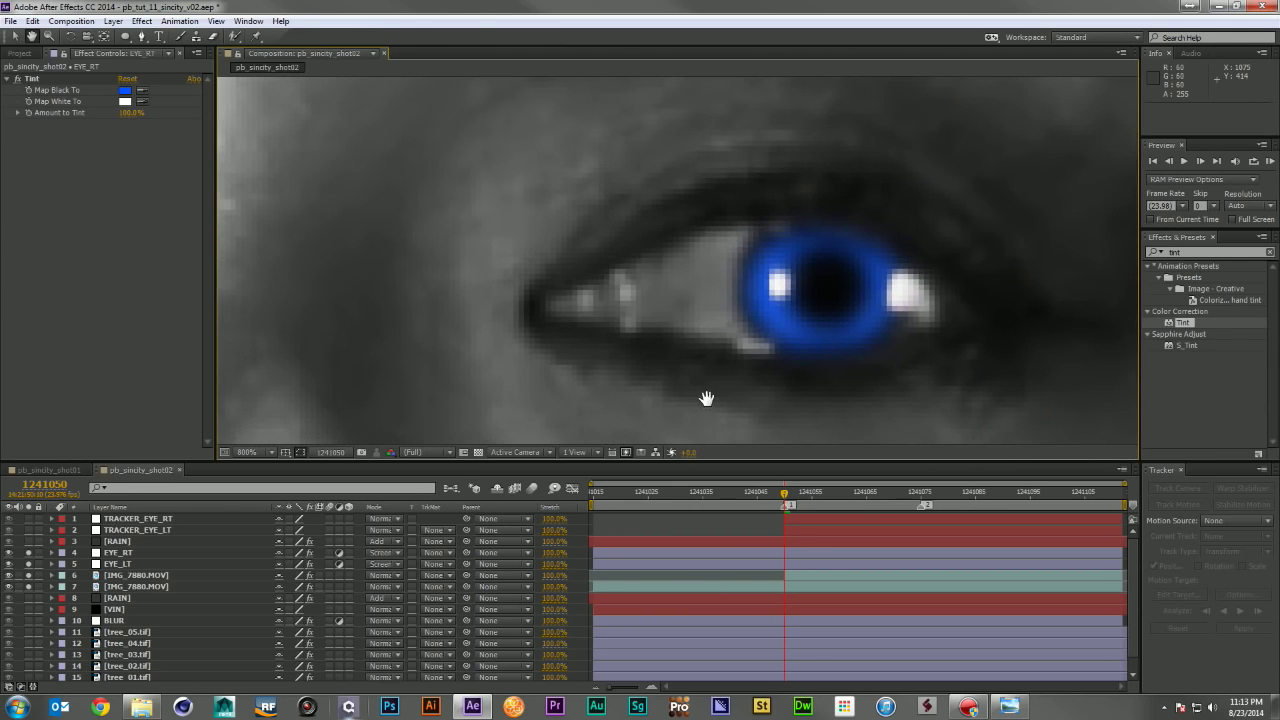
click(186, 551)
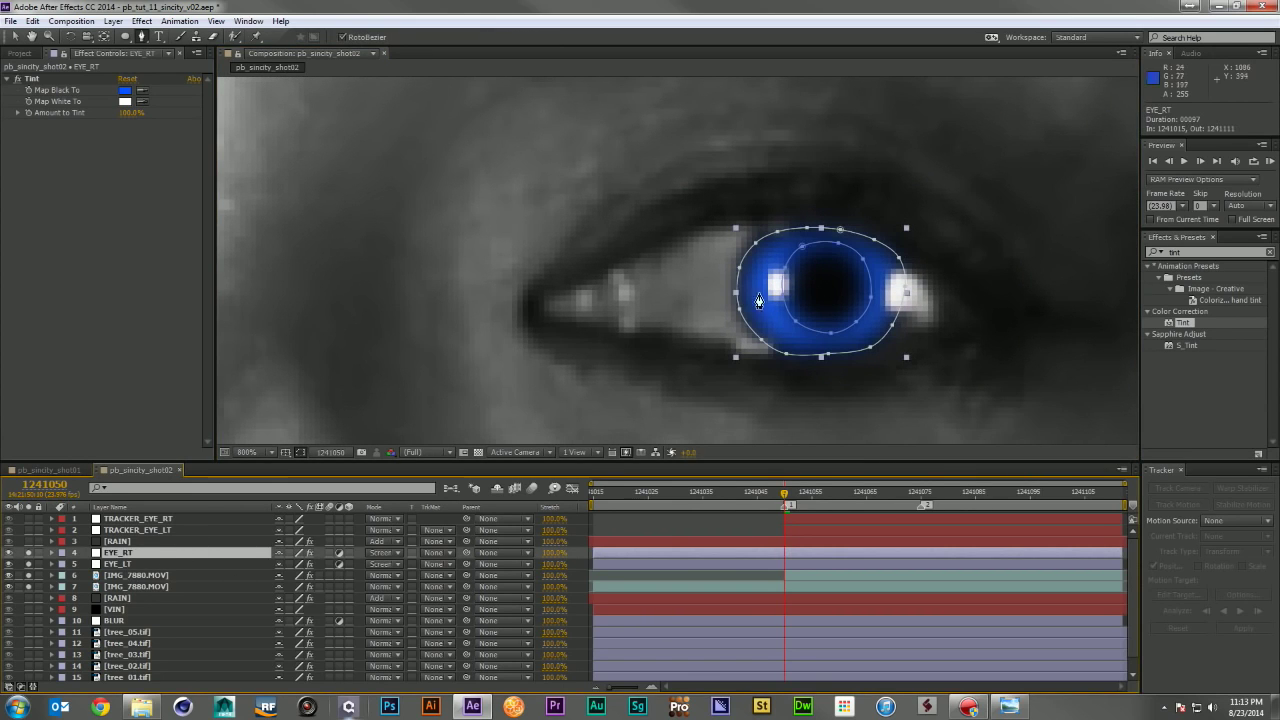
key(v)
double_click(872, 282)
drag(882, 275, 875, 280)
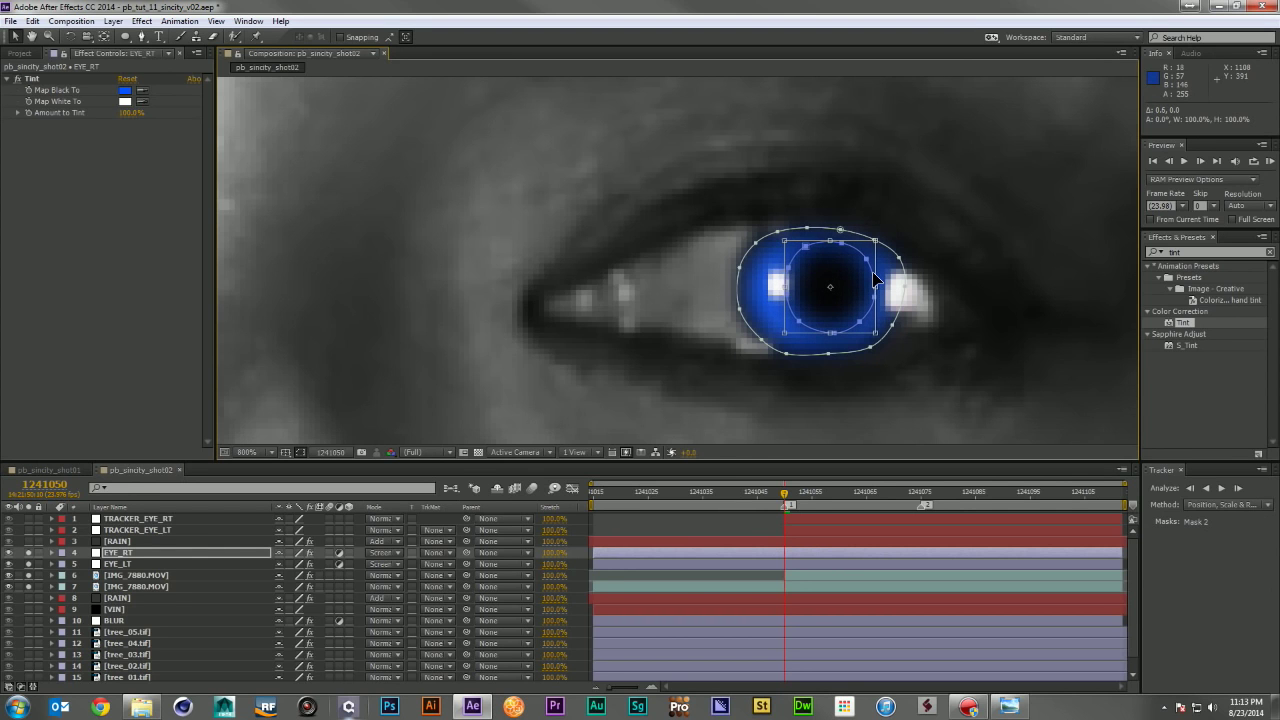
scroll(875, 280, down, 6)
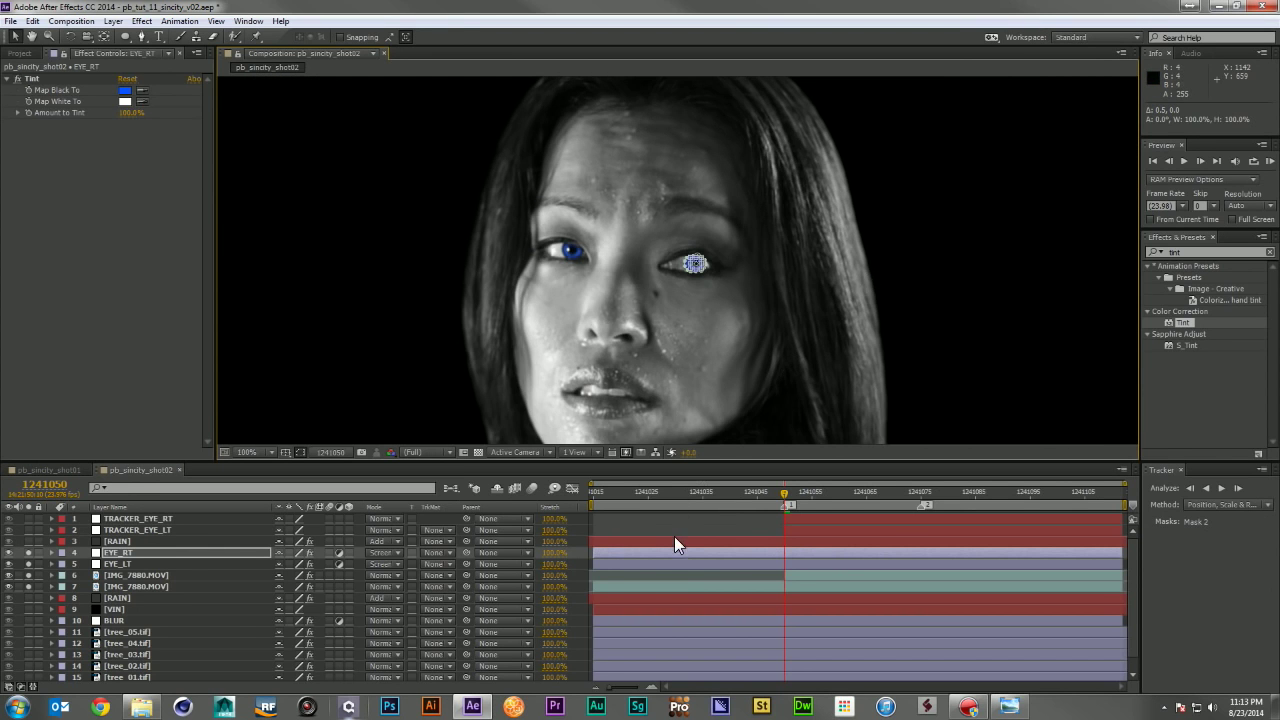
click(684, 520)
scroll(735, 352, down, 2)
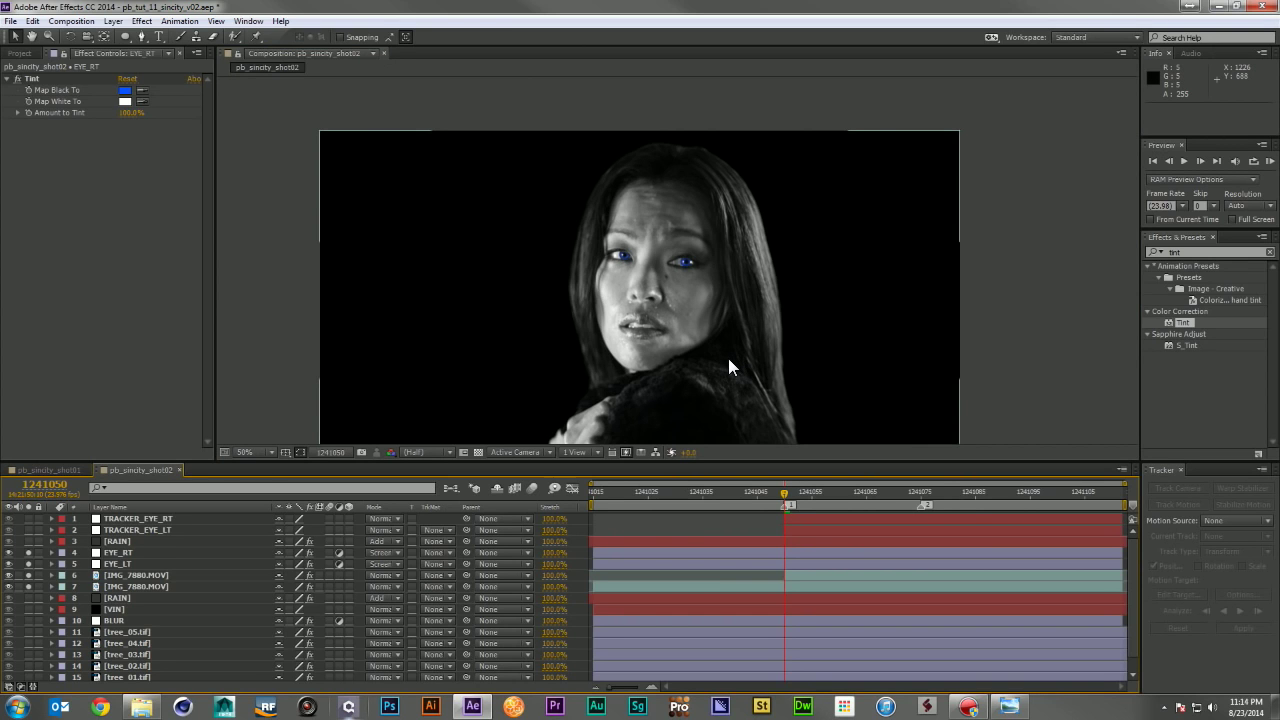
drag(628, 371, 664, 323)
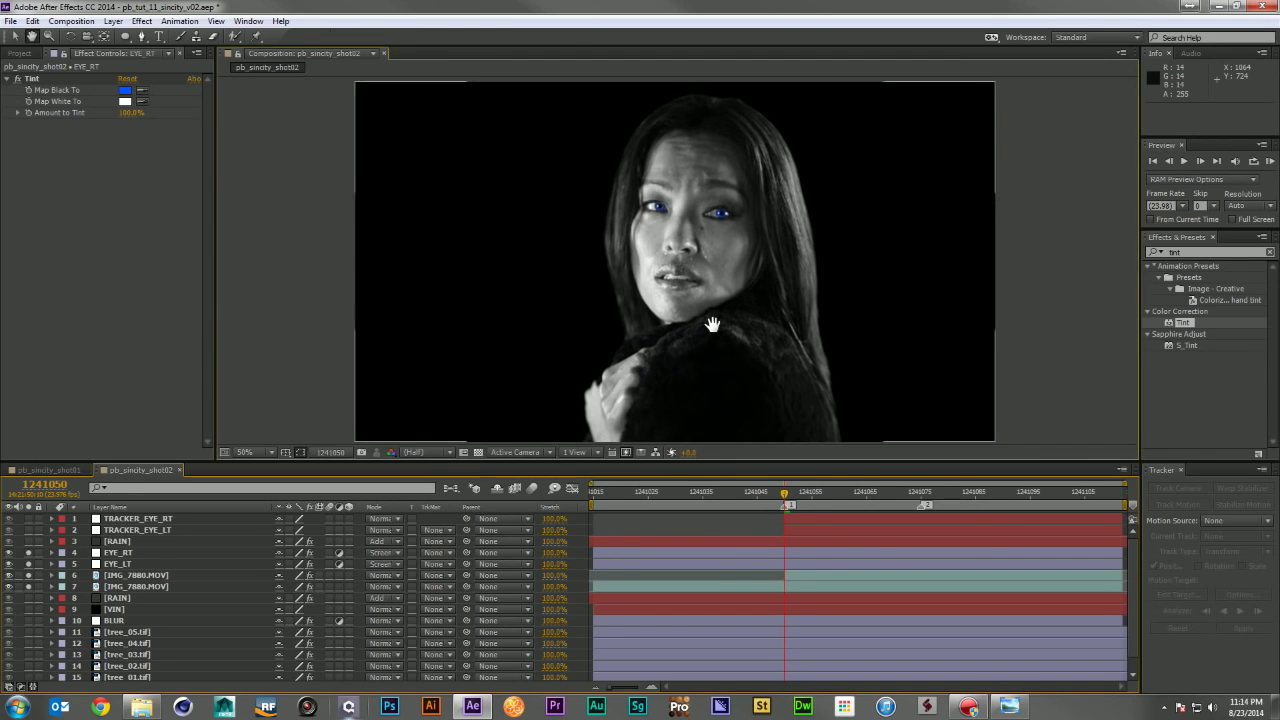
Step: Trim the start of both EYE_RT and EYE_LT to frame 1241050
click(642, 552)
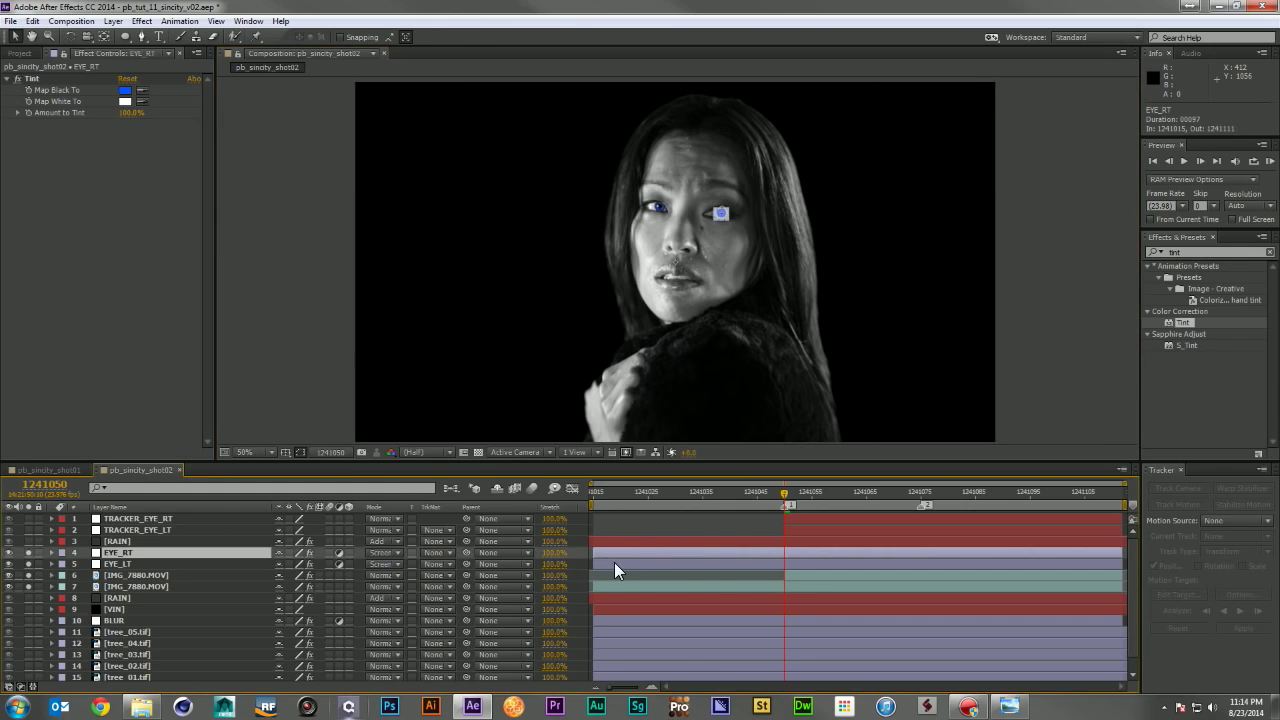
shift+click(600, 564)
drag(596, 563, 775, 564)
Step: Keyframe the opacity of EYE_RT and EYE_LT from 0% at frame 1241050 to 100% at frame 1241075
key(t)
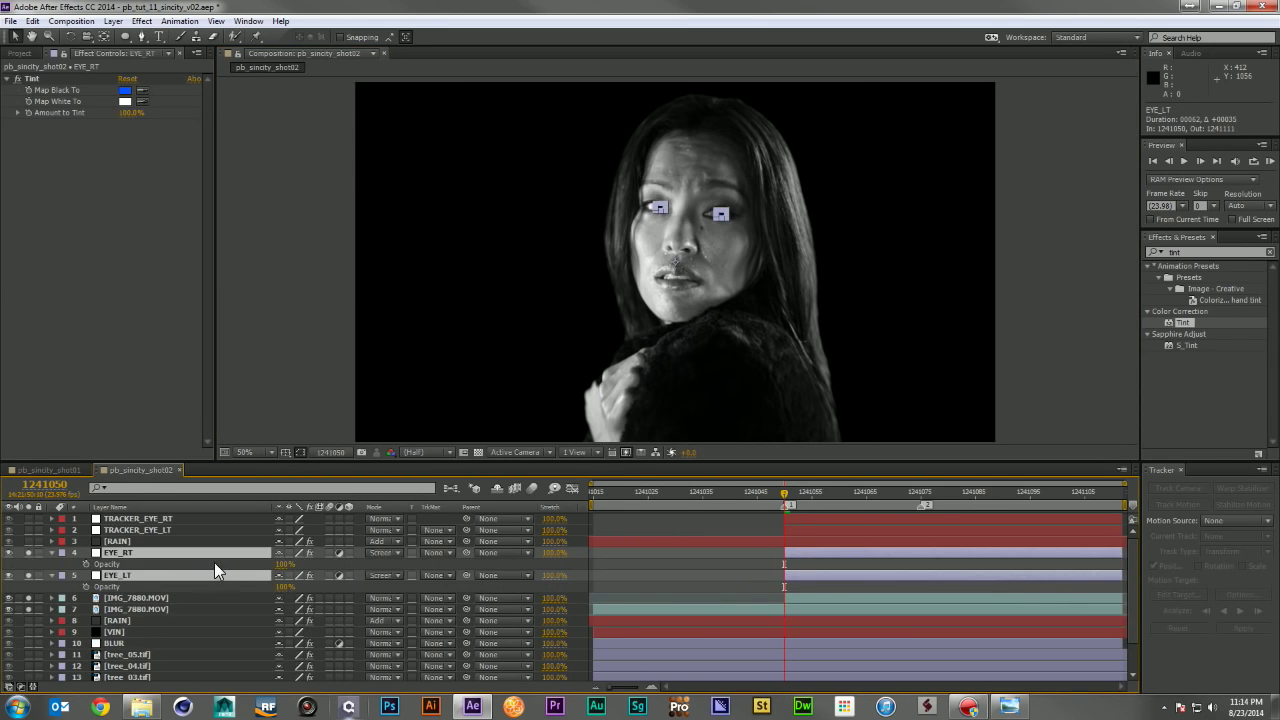
click(84, 564)
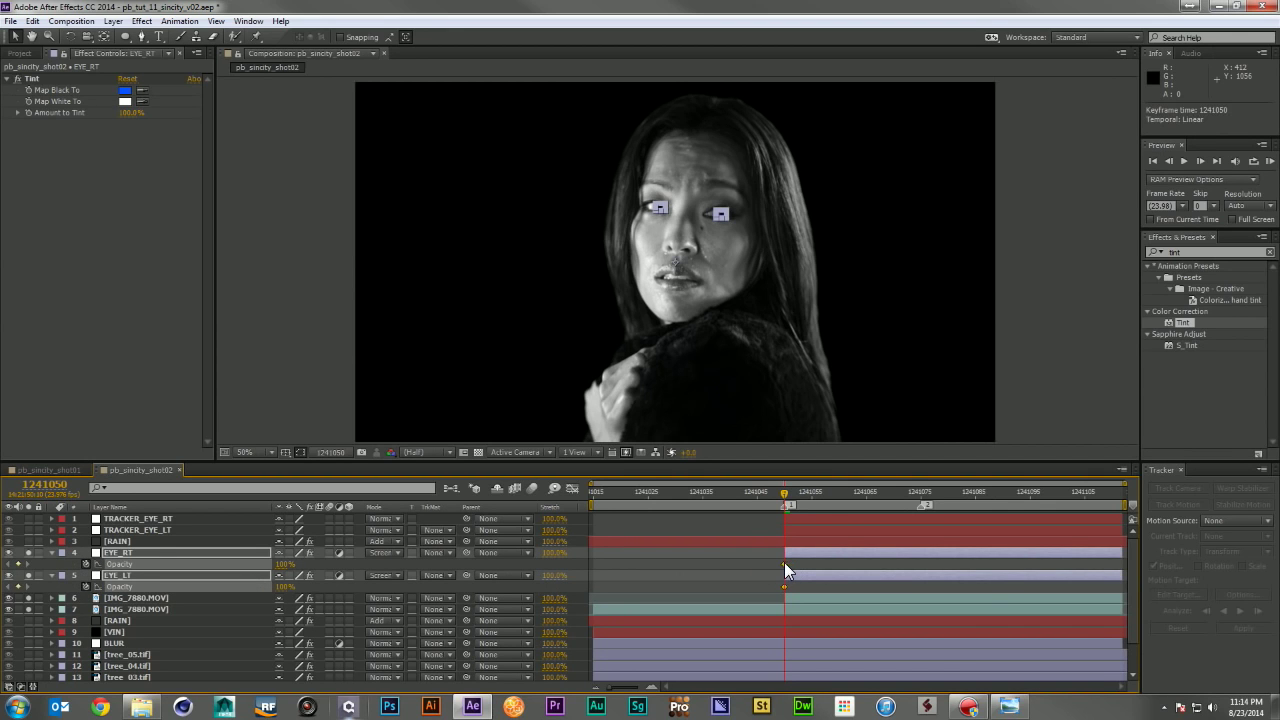
drag(287, 572, 104, 568)
click(920, 494)
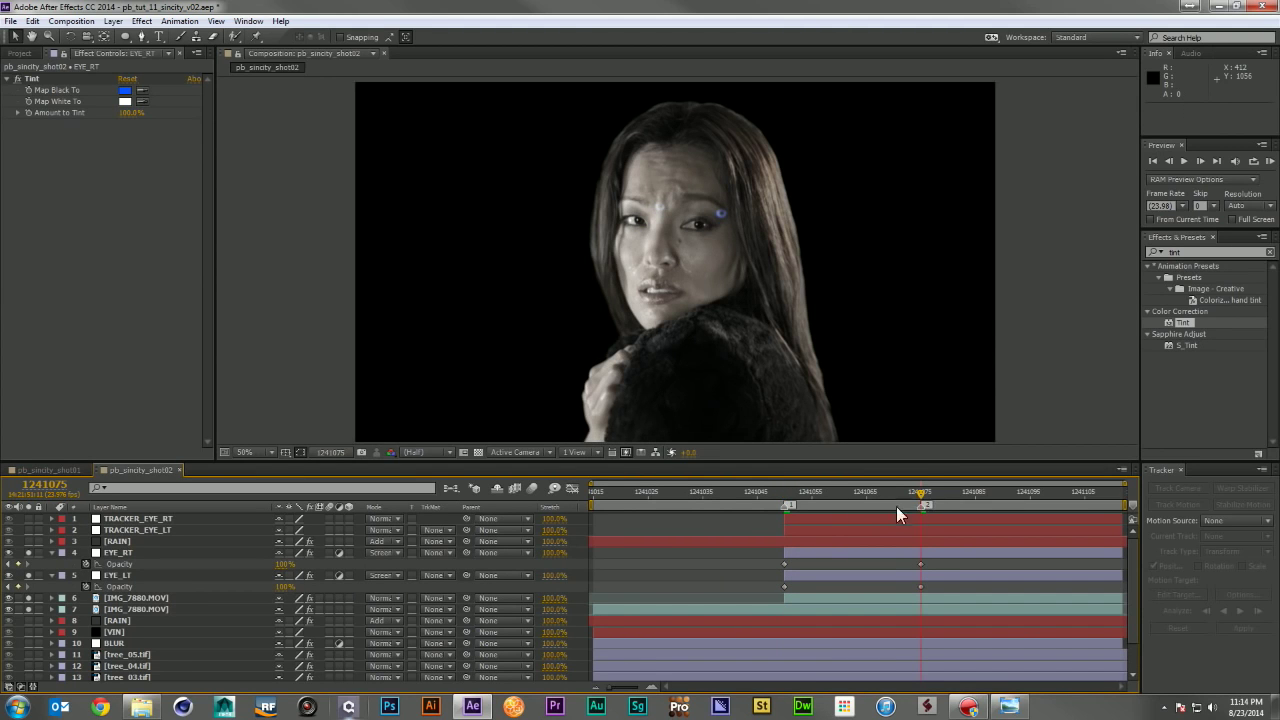
Step: At frame 1241050, parent EYE_RT to TRACKER_EYE_RT and EYE_LT to TRACKER_EYE_LT, and scrub through to check the tracking
click(785, 492)
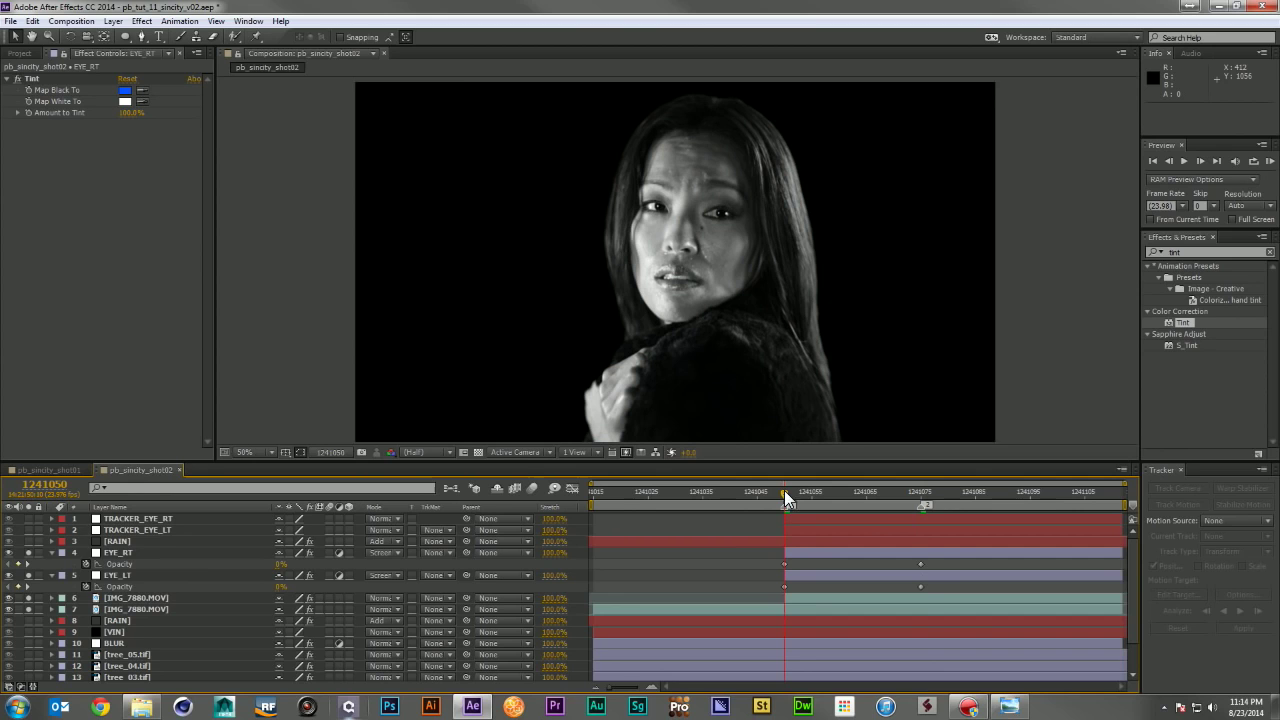
click(158, 550)
drag(465, 552, 190, 520)
click(200, 574)
drag(390, 564, 204, 532)
click(732, 548)
drag(794, 490, 996, 514)
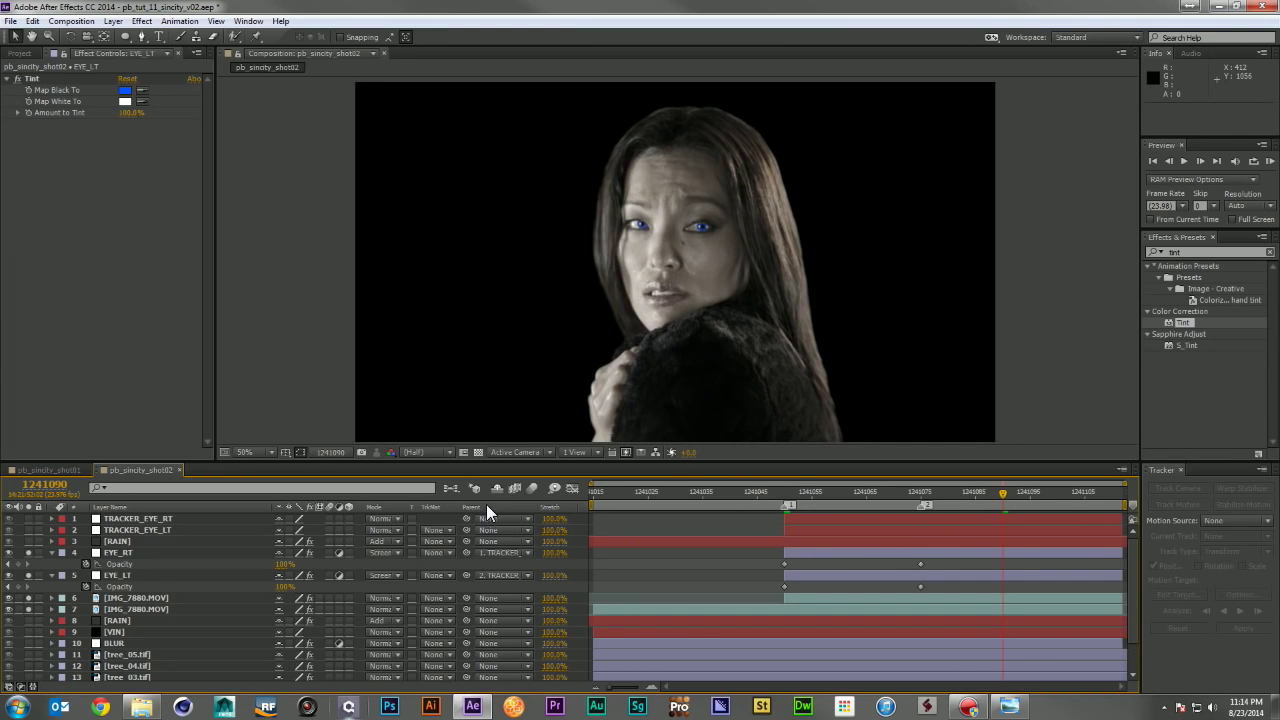
Step: Set the opacity keyframes of both eye layers at frame 1241075 to 80%
click(124, 575)
ctrl+click(128, 553)
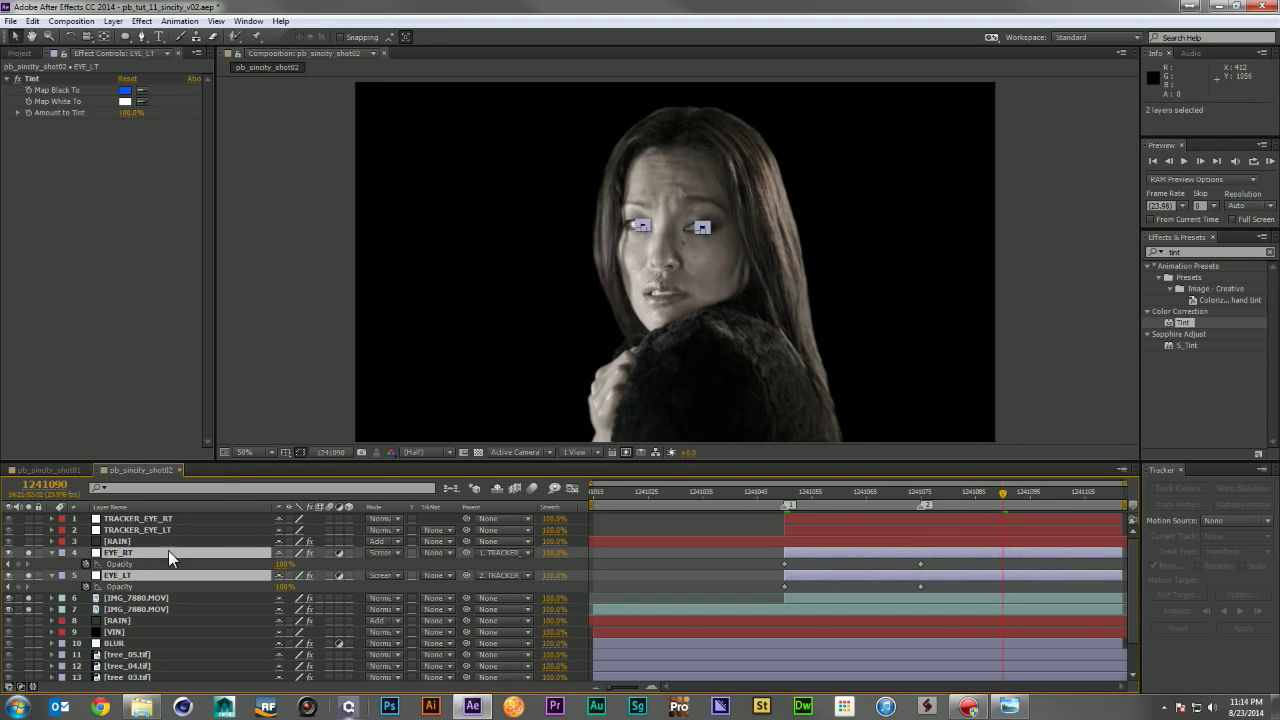
click(919, 490)
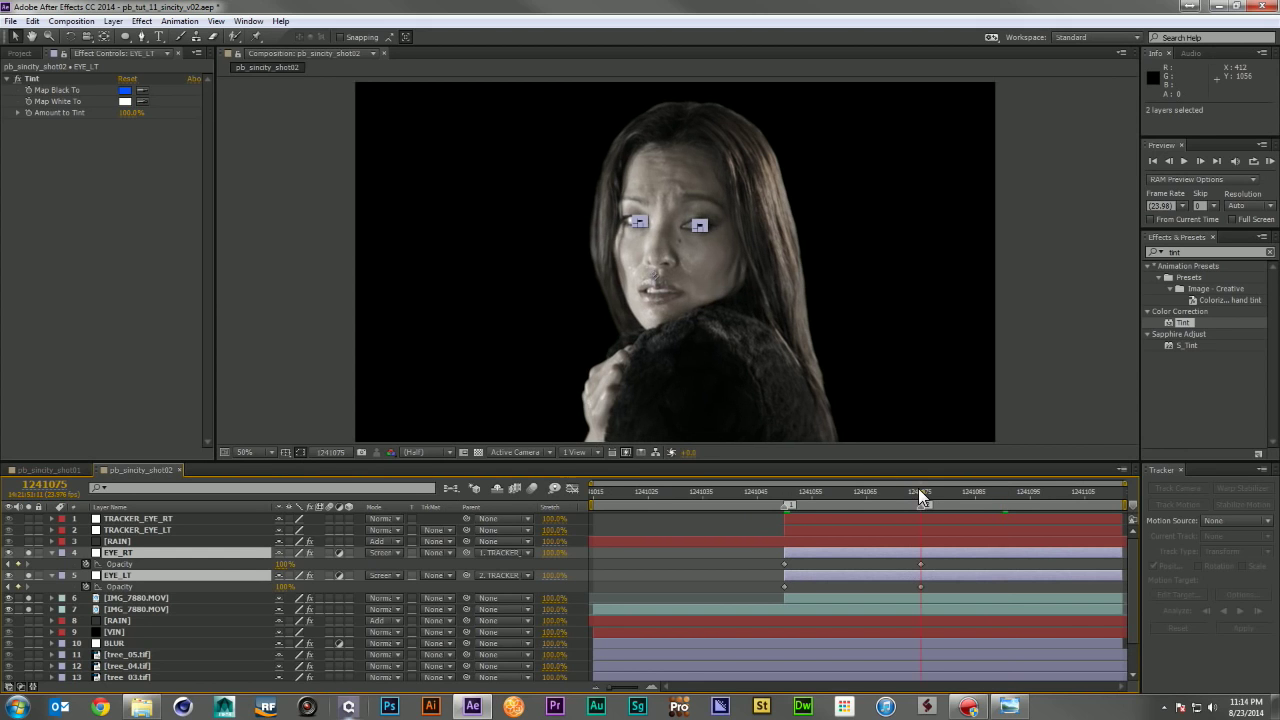
click(283, 565)
click(744, 584)
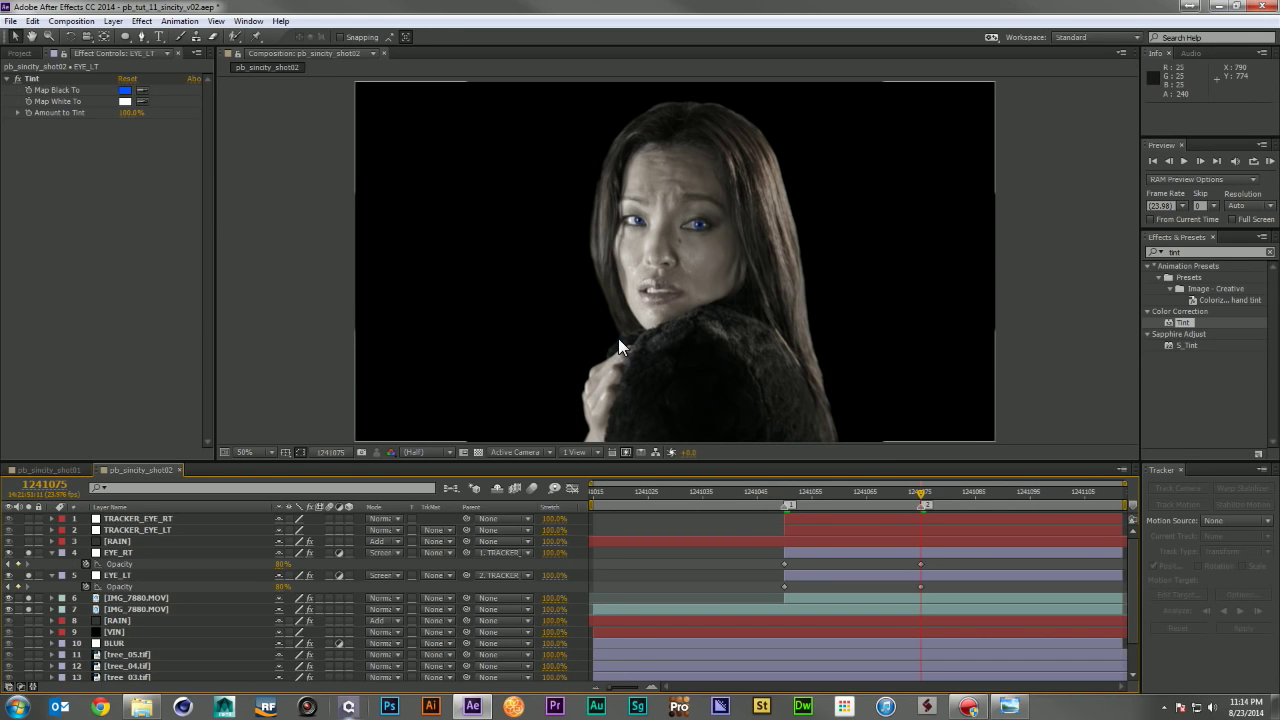
Step: Collapse the open properties of all layers and deselect everything
key(ctrl+a)
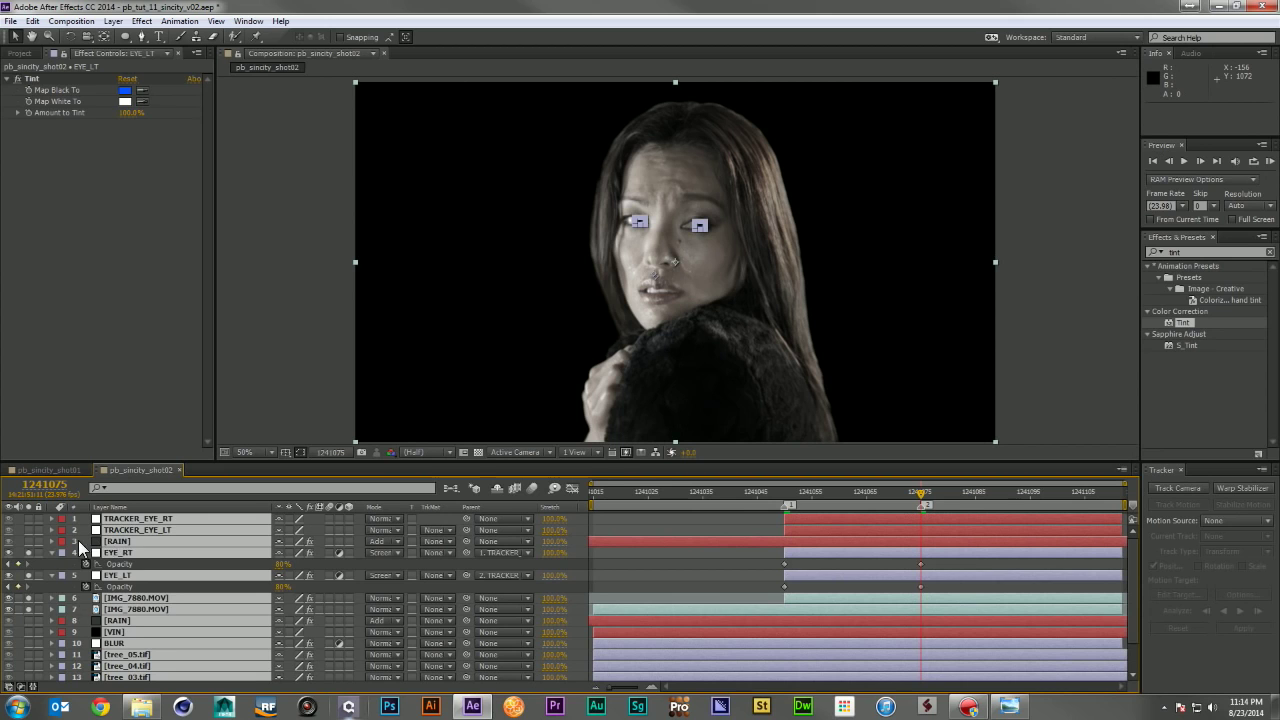
key(t)
key(F2)
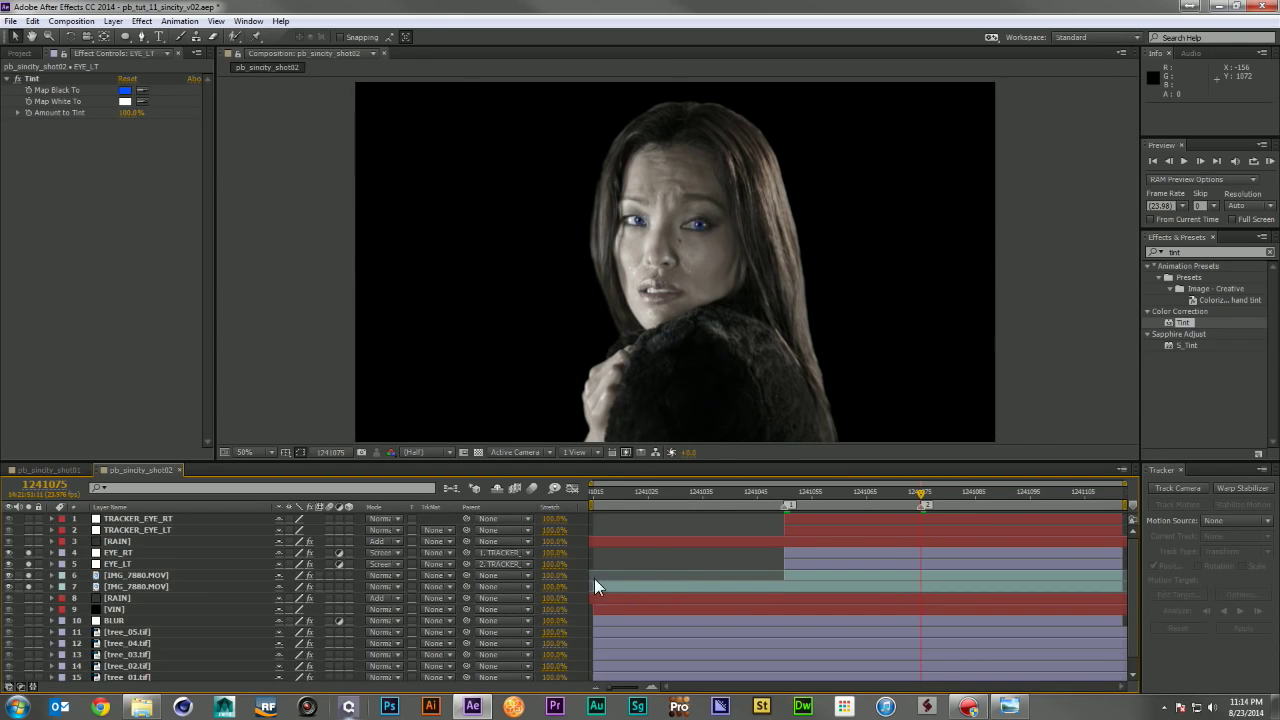
Step: Turn off solo on the eye and footage layers and hide both tracker nulls
drag(29, 553, 29, 565)
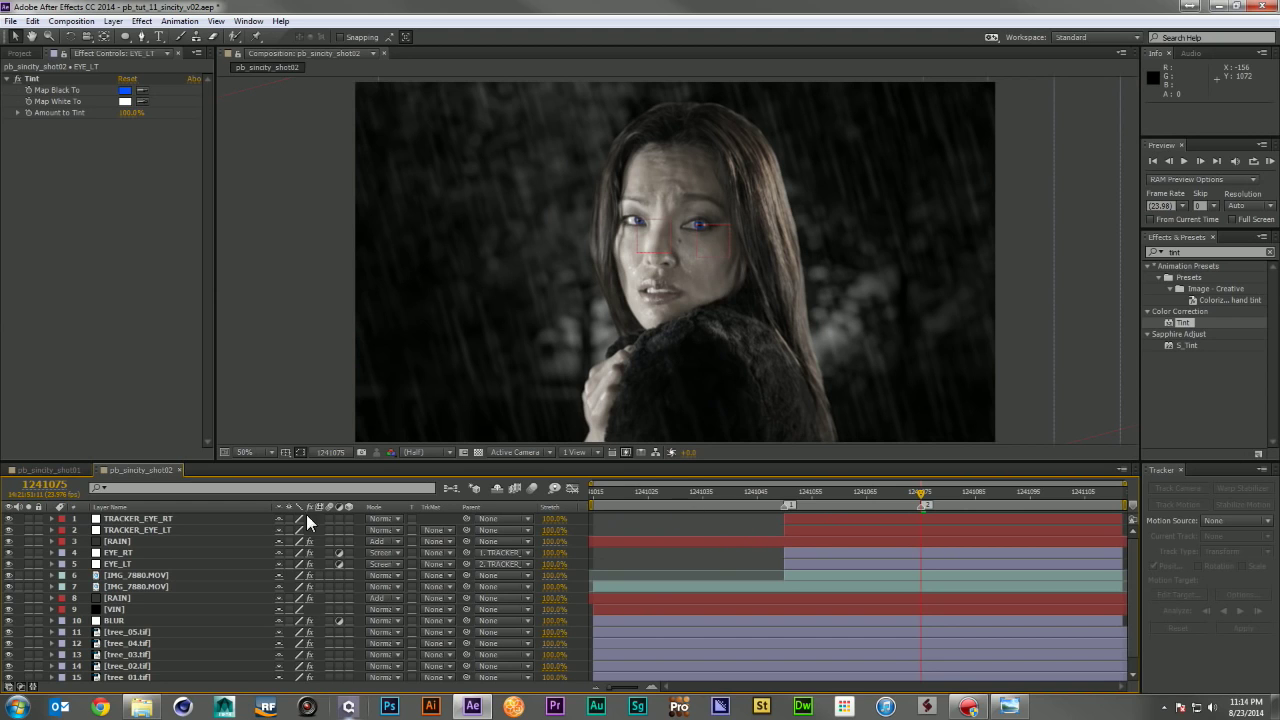
drag(10, 518, 9, 529)
Step: RAM-preview the whole shot from frame 1241015 and scrub through the blink to frame 1241083
click(589, 497)
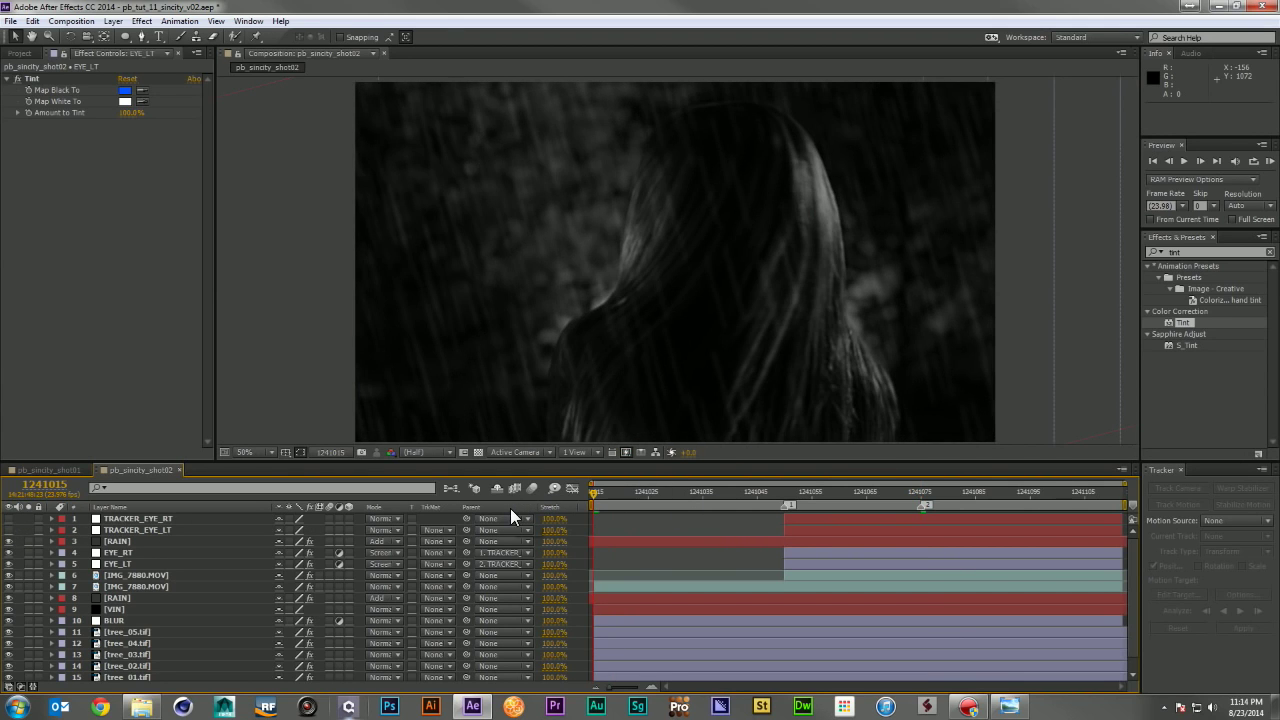
key(KP_0)
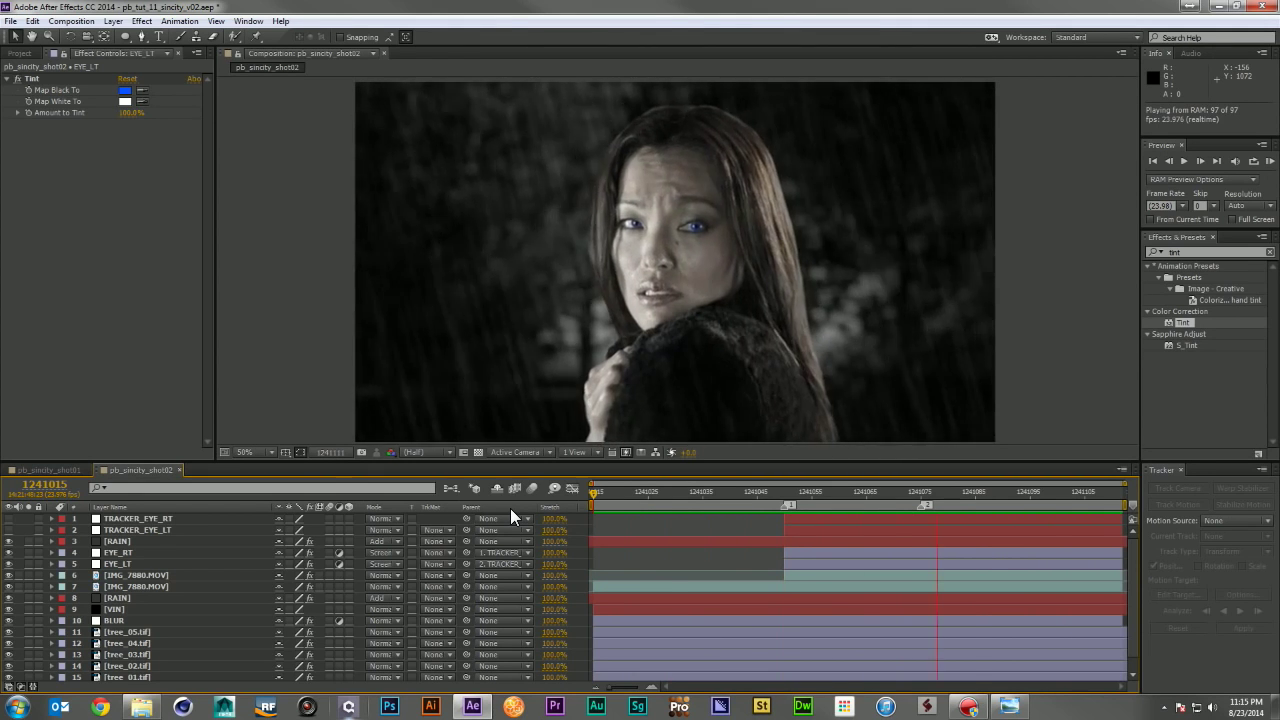
click(862, 502)
drag(862, 502, 972, 526)
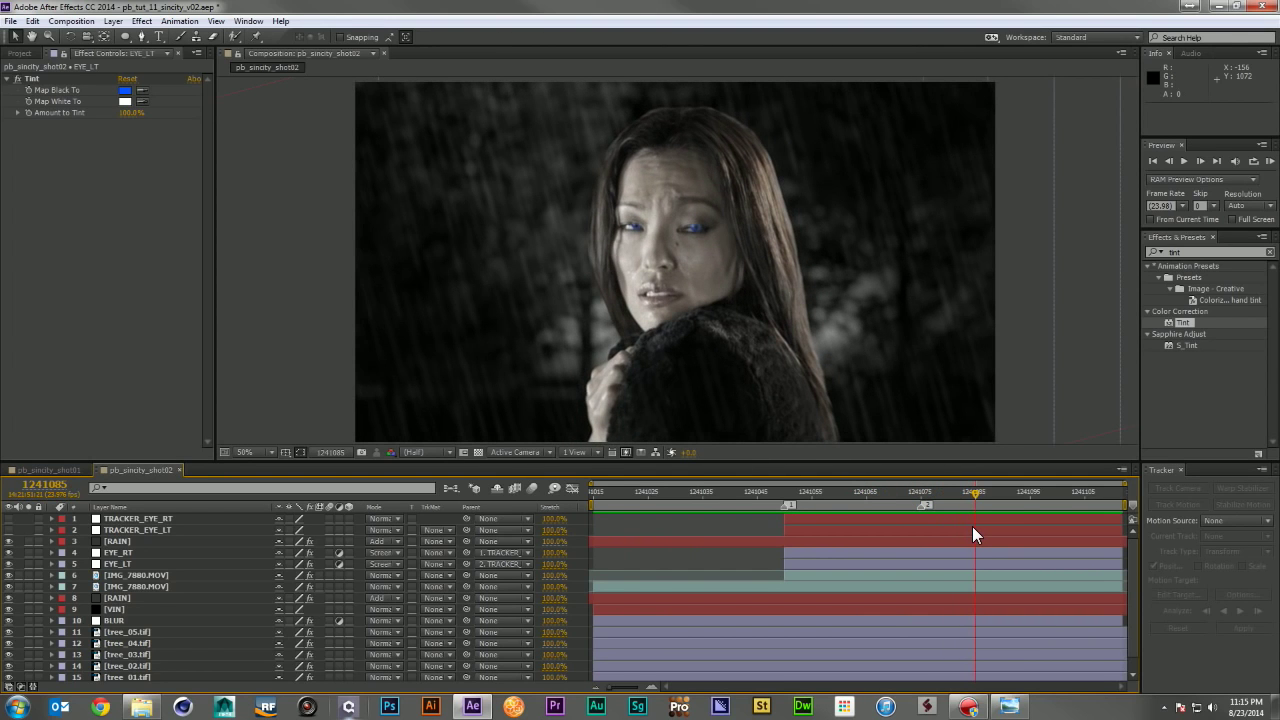
drag(972, 526, 962, 526)
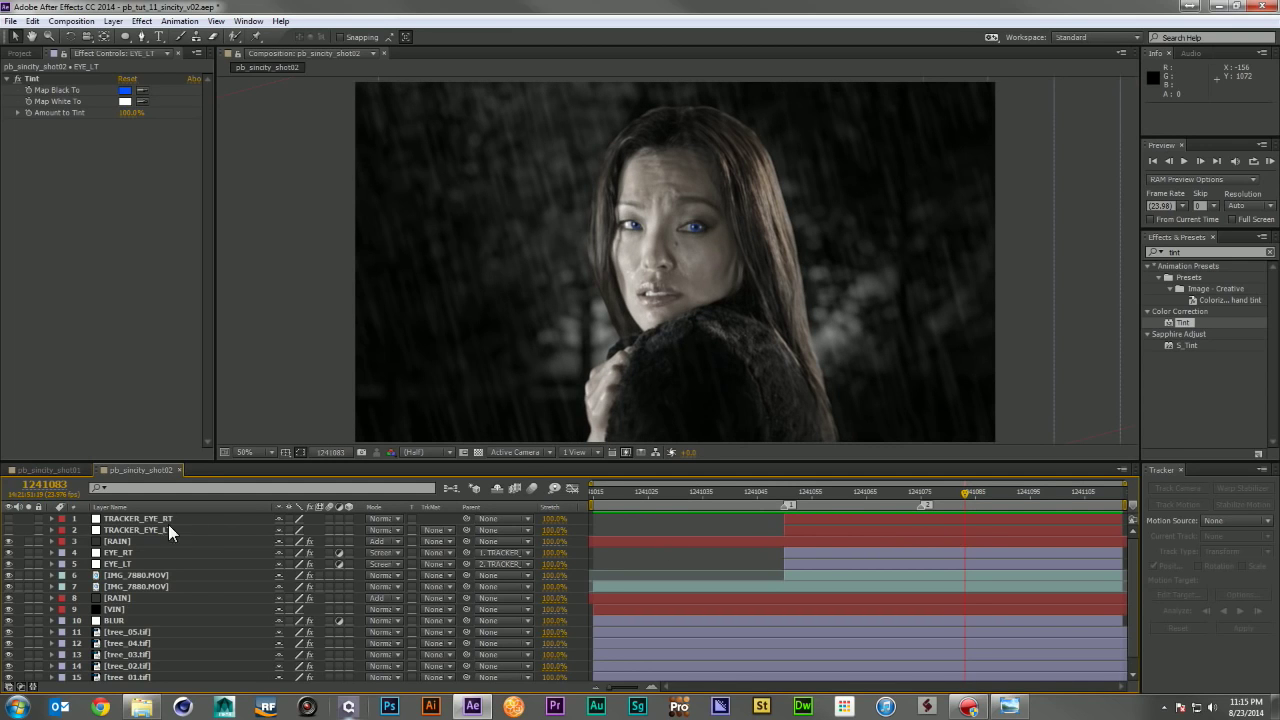
Step: Set Mask Path keyframes at frame 1241083 for both masks of EYE_RT and EYE_LT
click(126, 556)
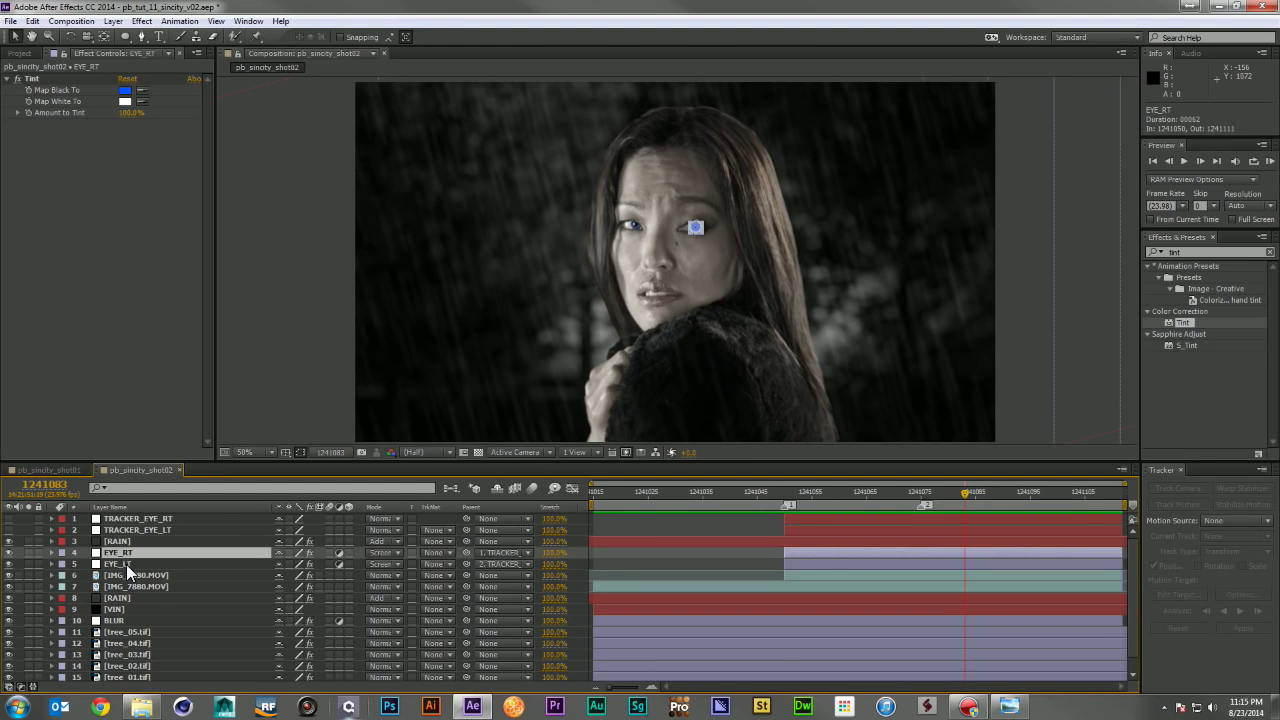
ctrl+click(127, 566)
key(m)
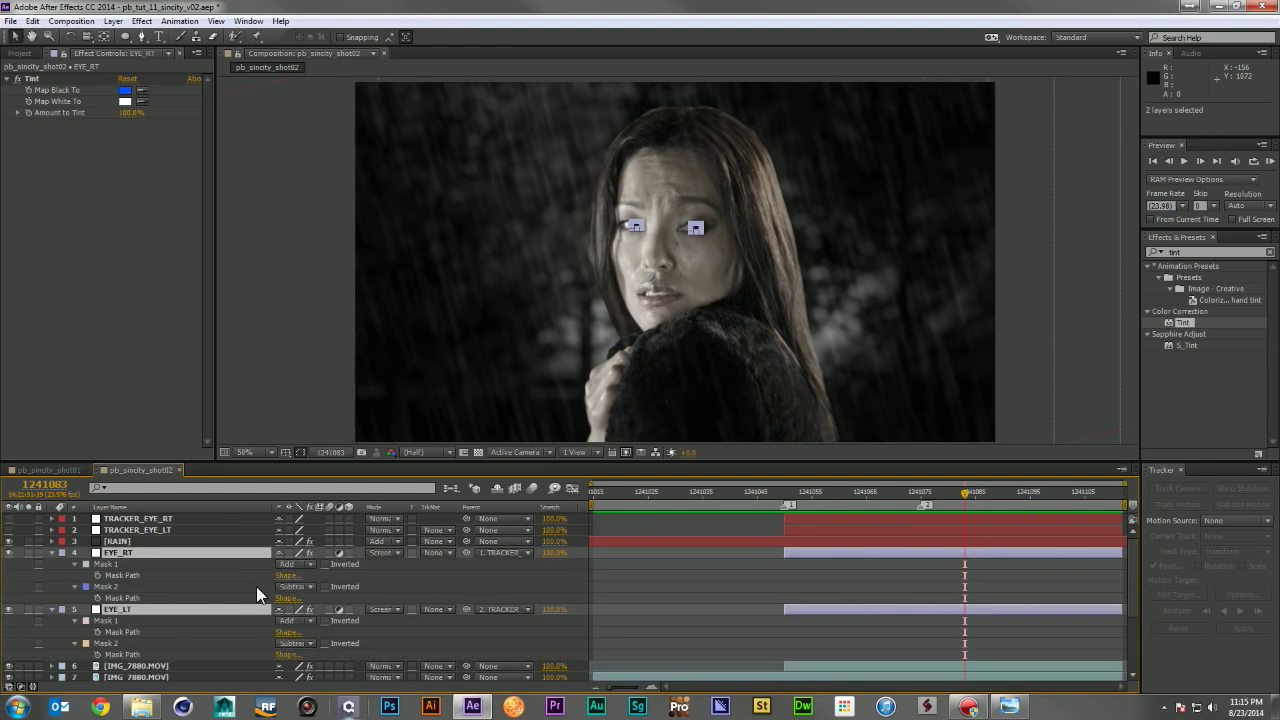
click(97, 575)
click(97, 597)
click(97, 632)
click(97, 654)
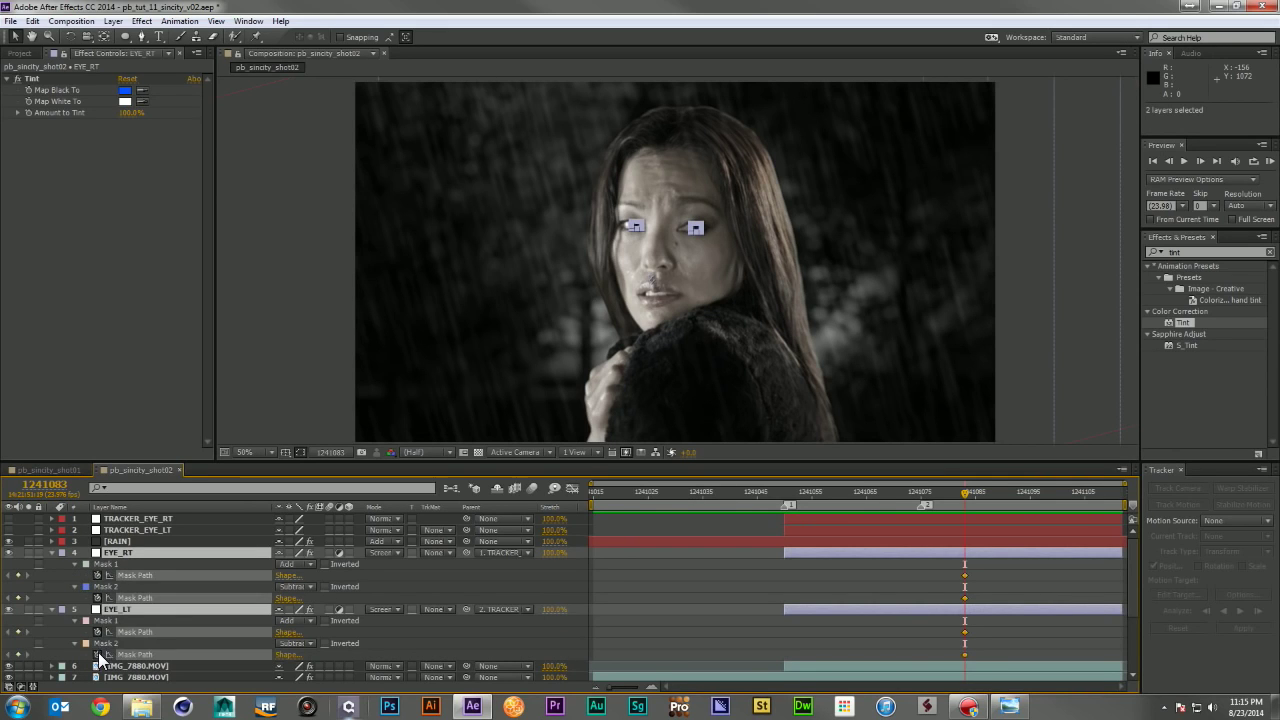
Step: Add Mask Path keyframes at frame 1241086 for both masks of EYE_RT and EYE_LT
key(period)
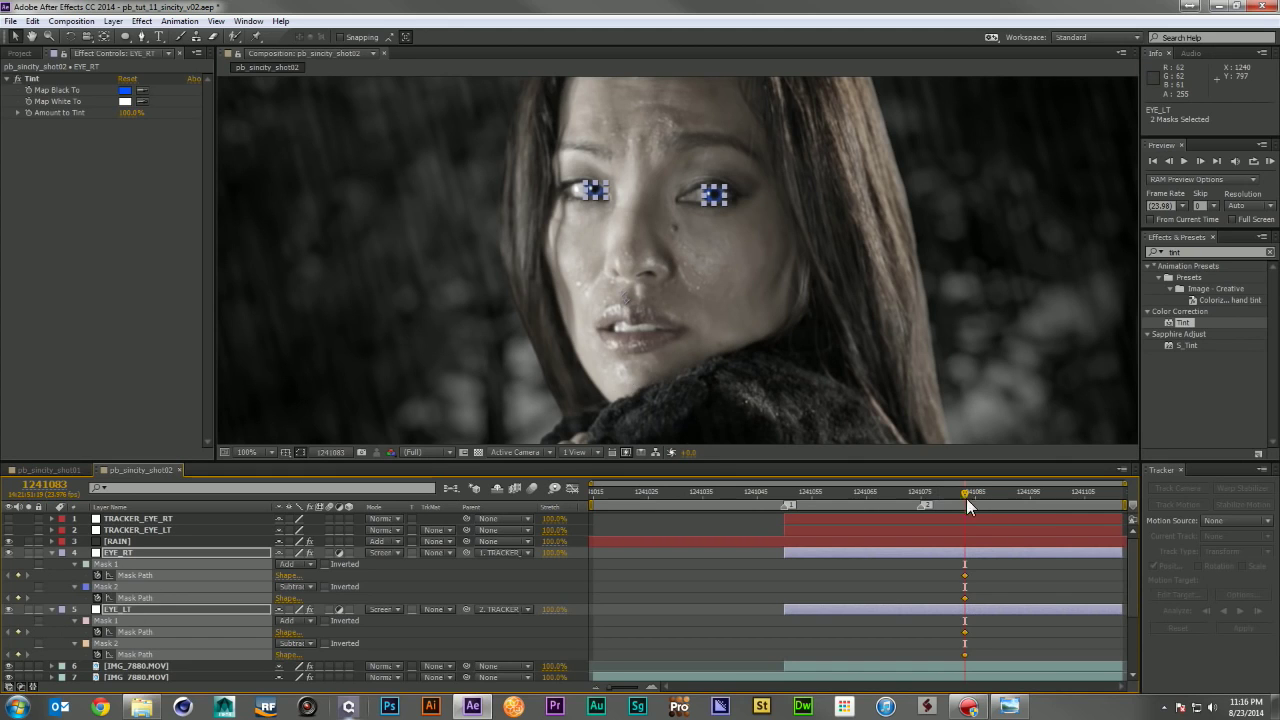
key(alt+Right)
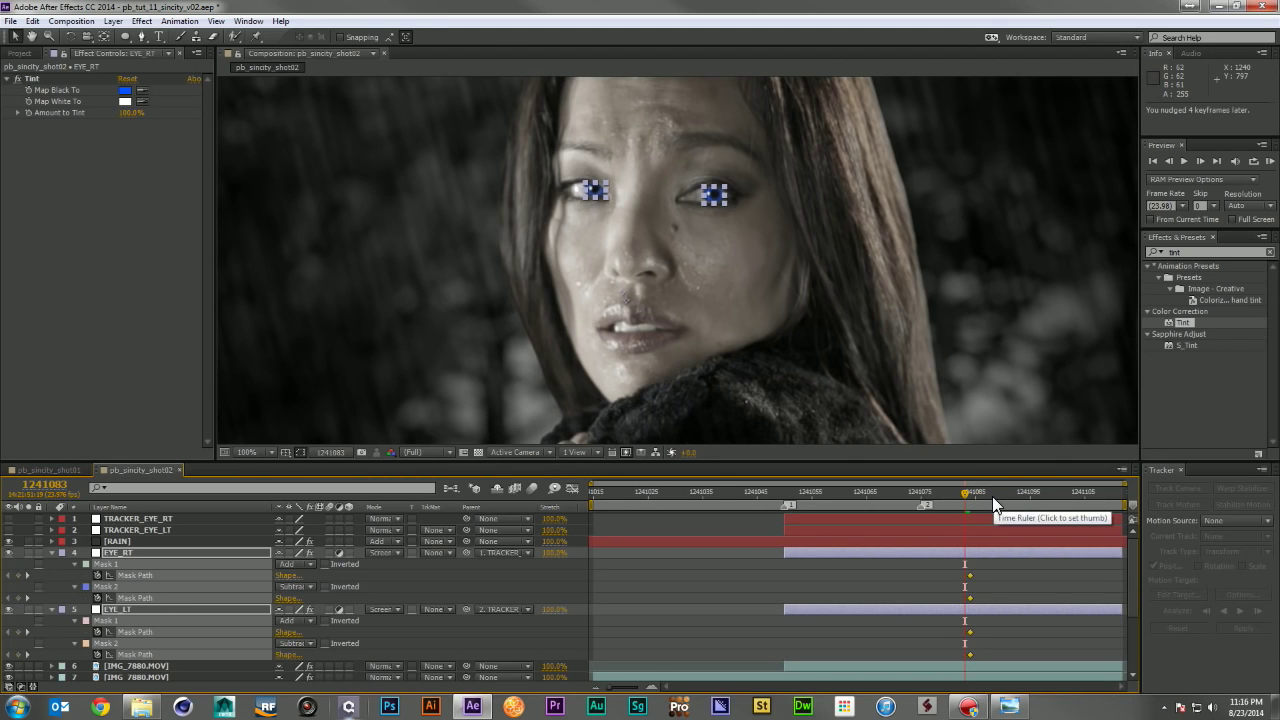
key(alt+Left)
key(Page_Down)
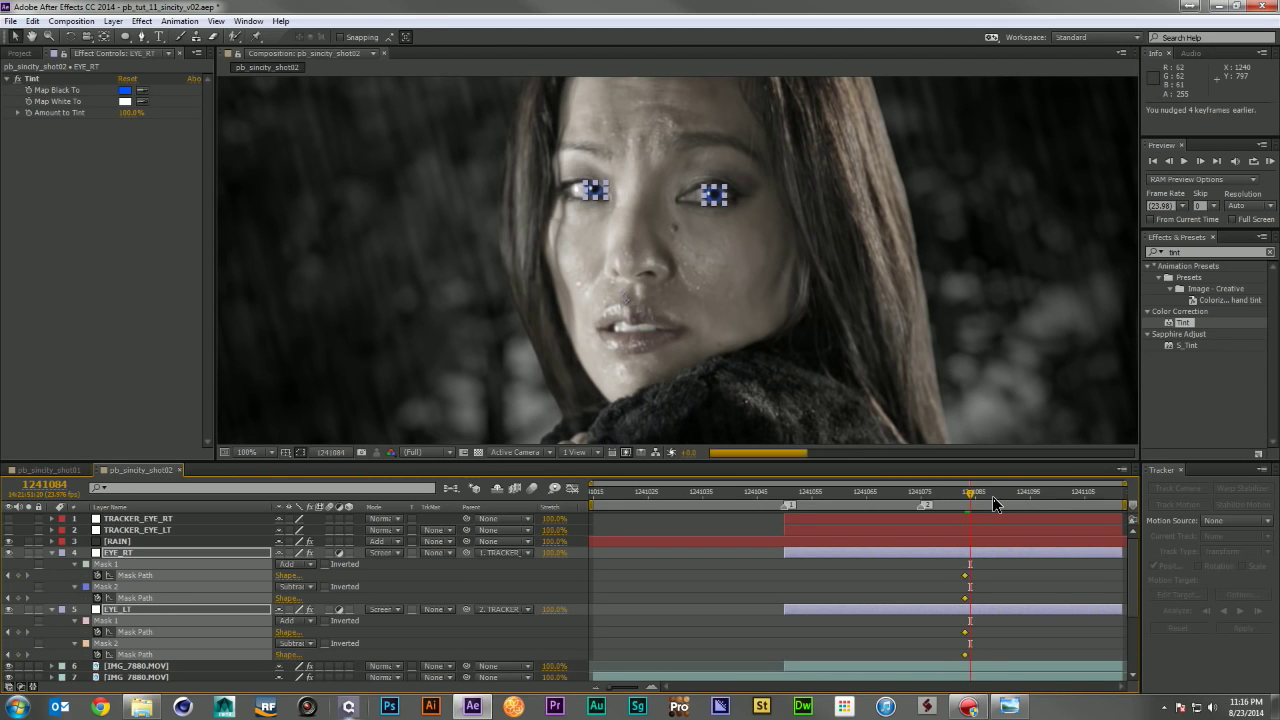
key(Page_Down)
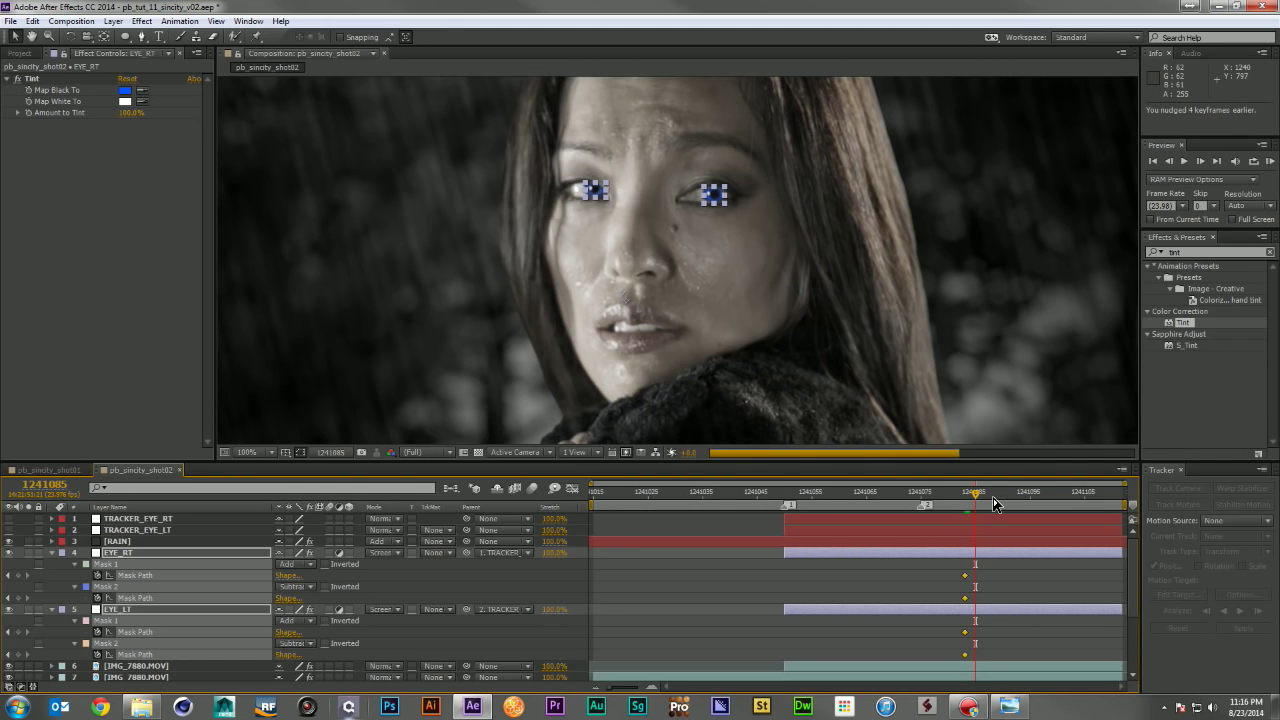
key(Page_Down)
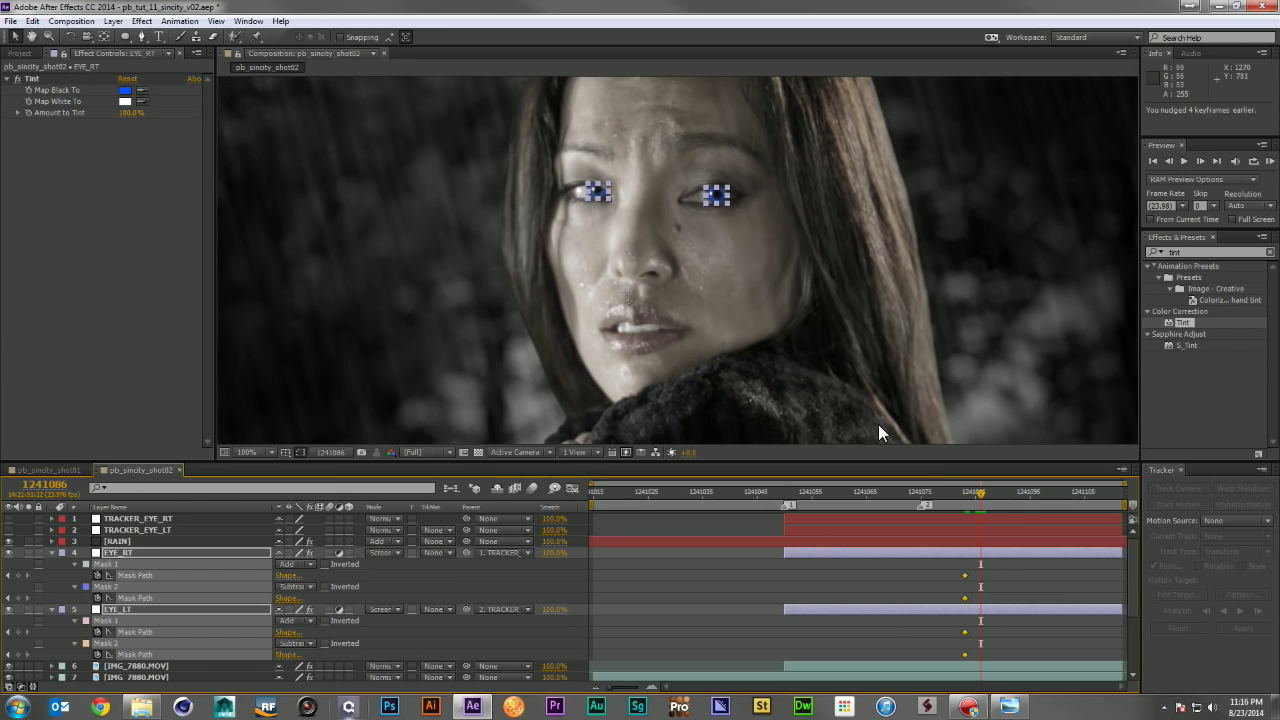
click(18, 654)
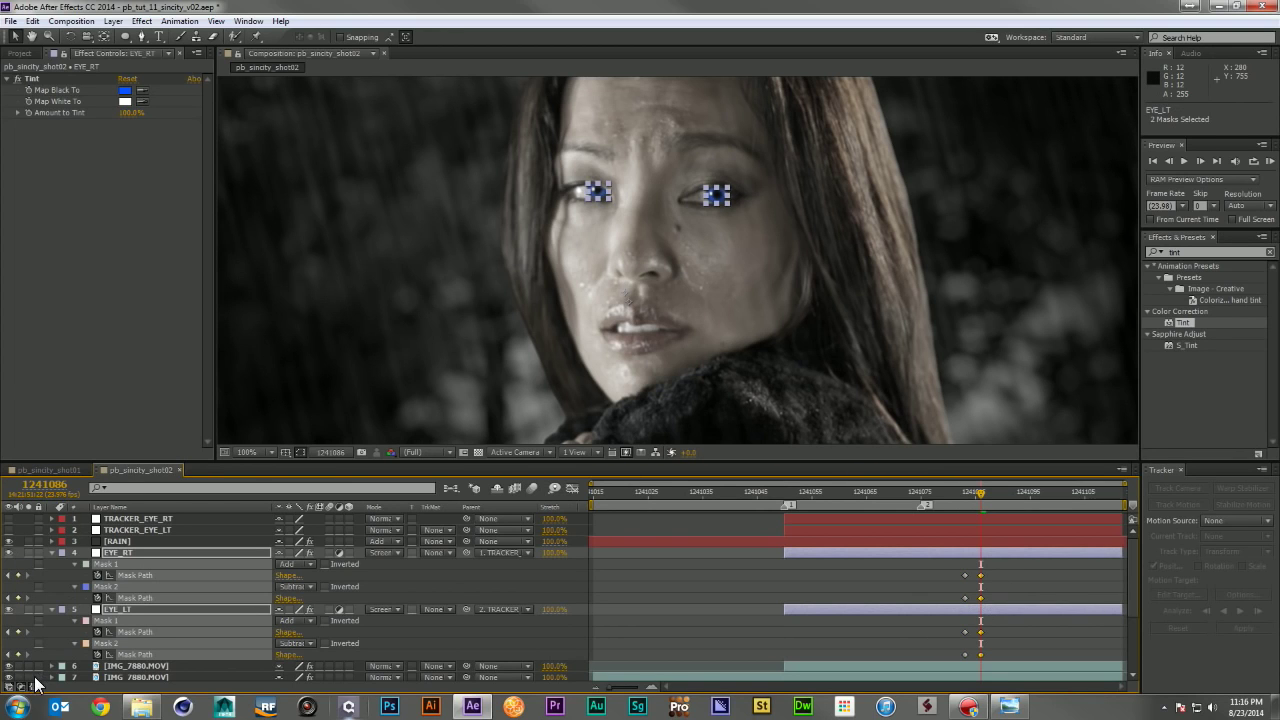
Step: Solo EYE_RT, EYE_LT and both IMG_7880.MOV layers, with the EYE_RT iris in close view
drag(28, 676, 28, 659)
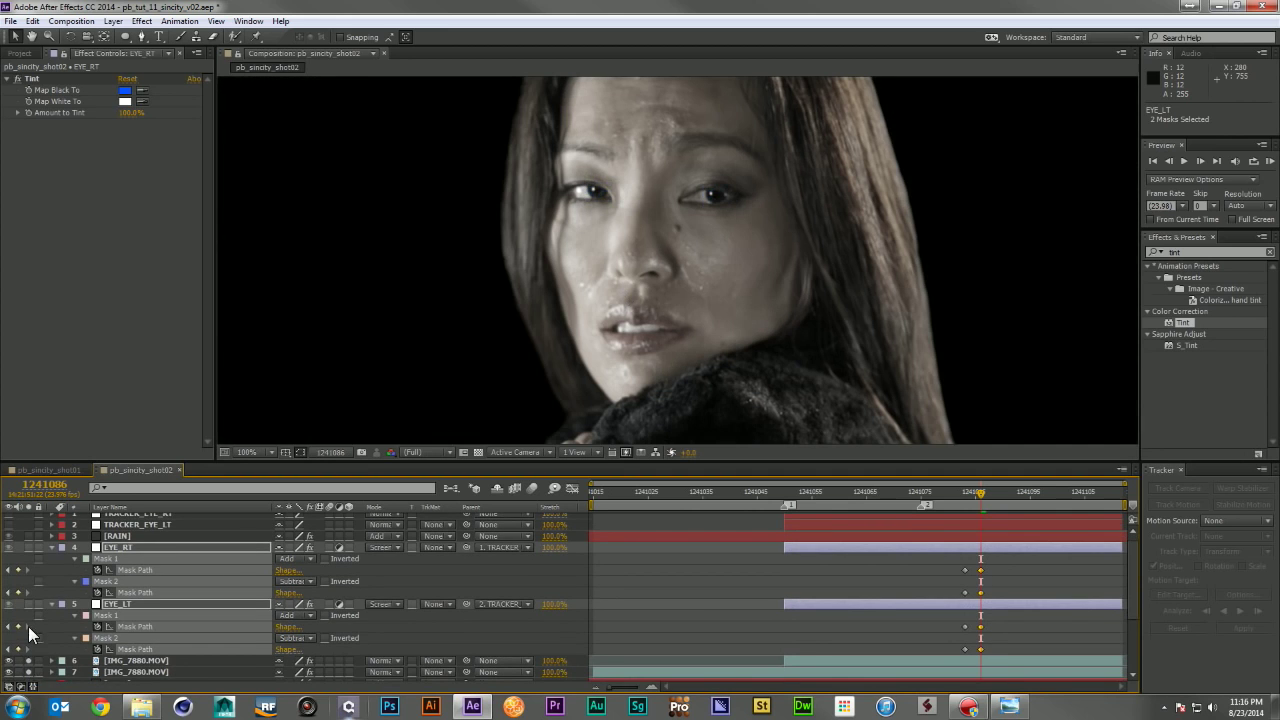
scroll(854, 226, up, 4)
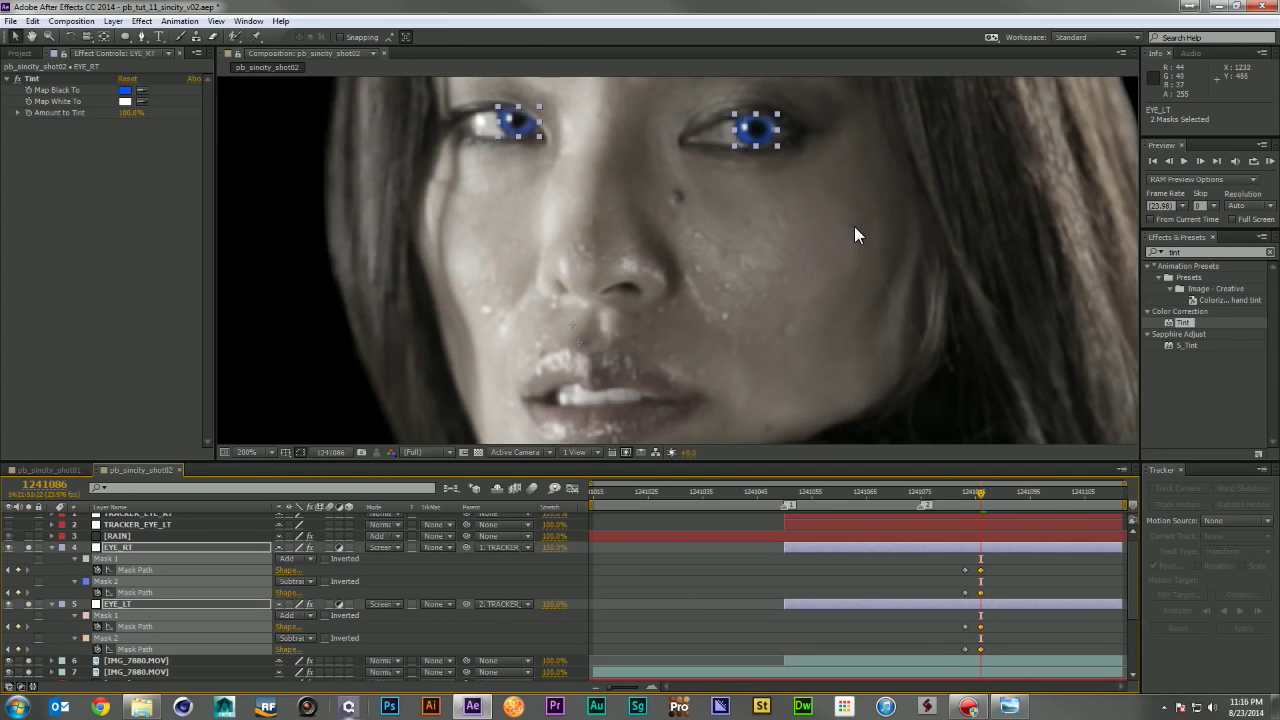
drag(772, 264, 735, 440)
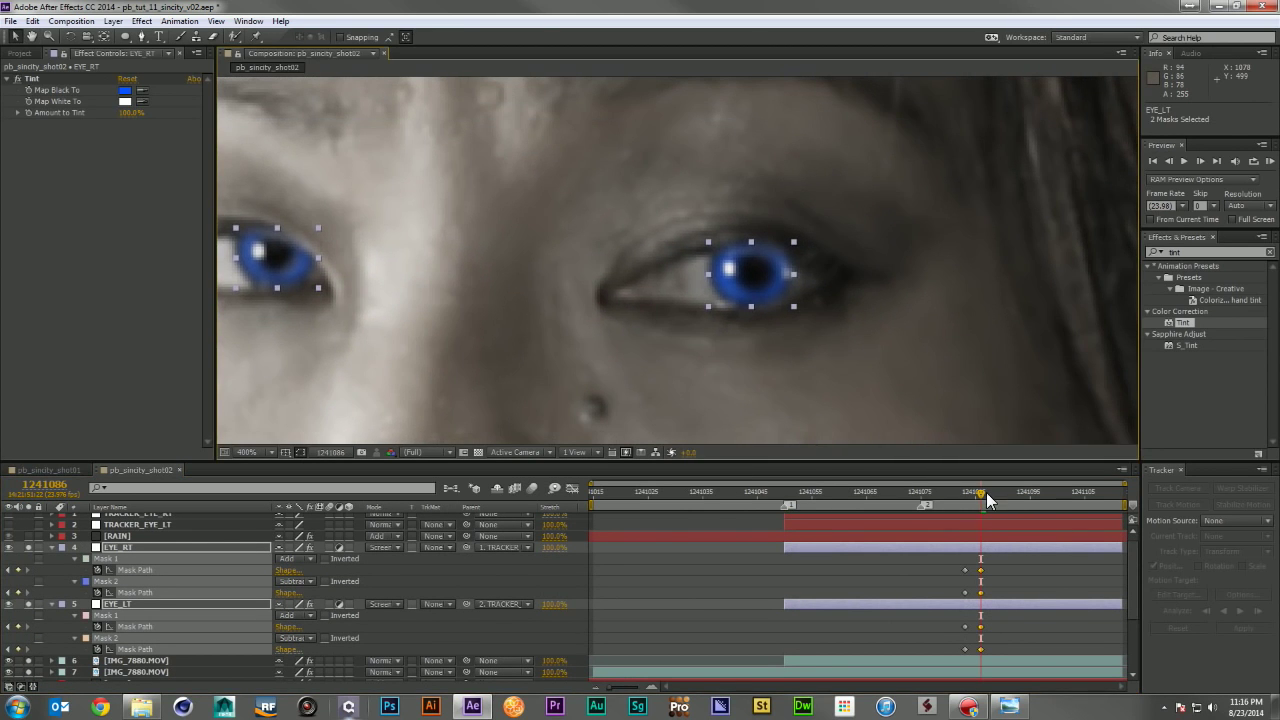
scroll(982, 500, up, 4)
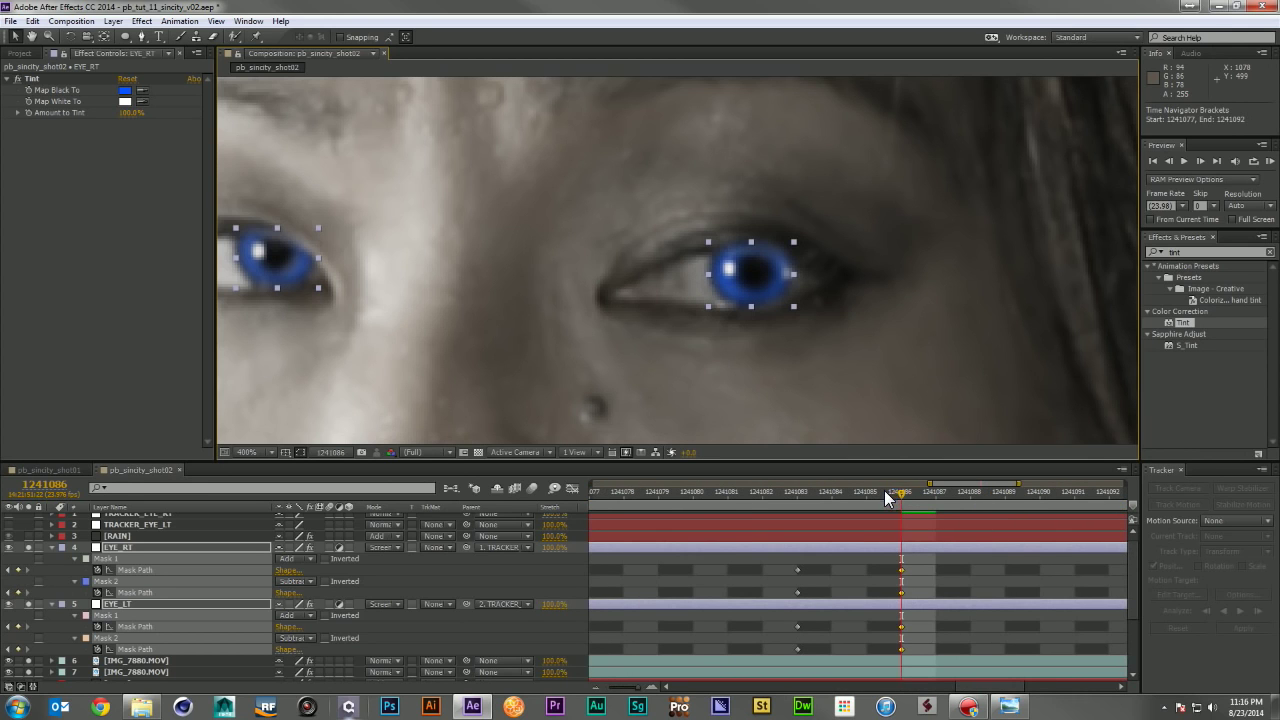
Step: Pull the side of EYE_RT's Mask 1 inward at frame 1241085 and undo the further reshaping attempt
click(866, 492)
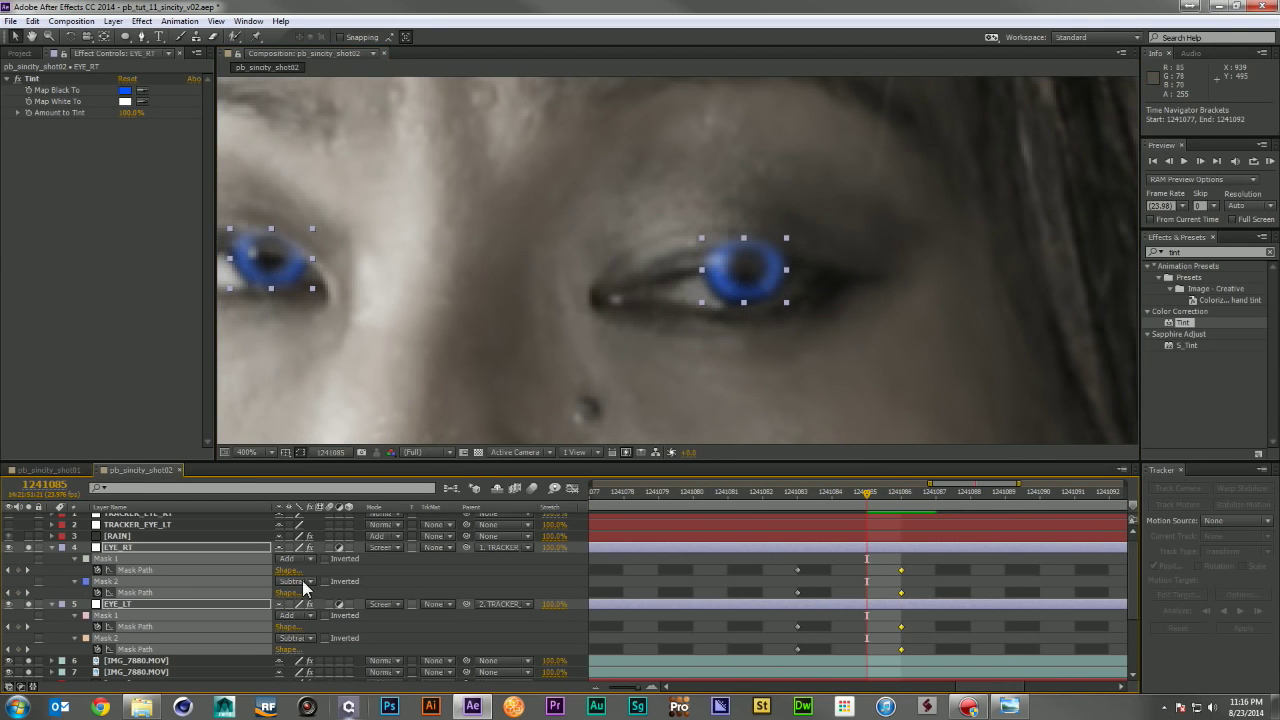
click(392, 582)
click(107, 582)
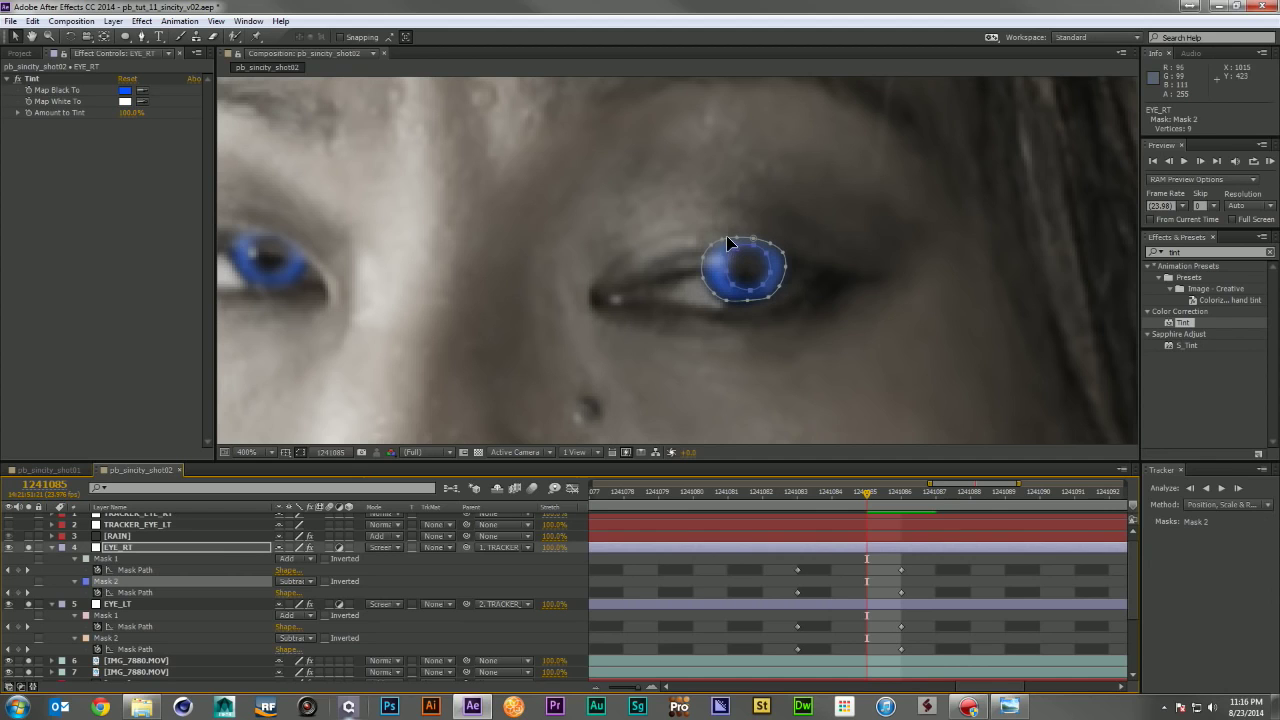
click(702, 255)
drag(702, 258, 705, 268)
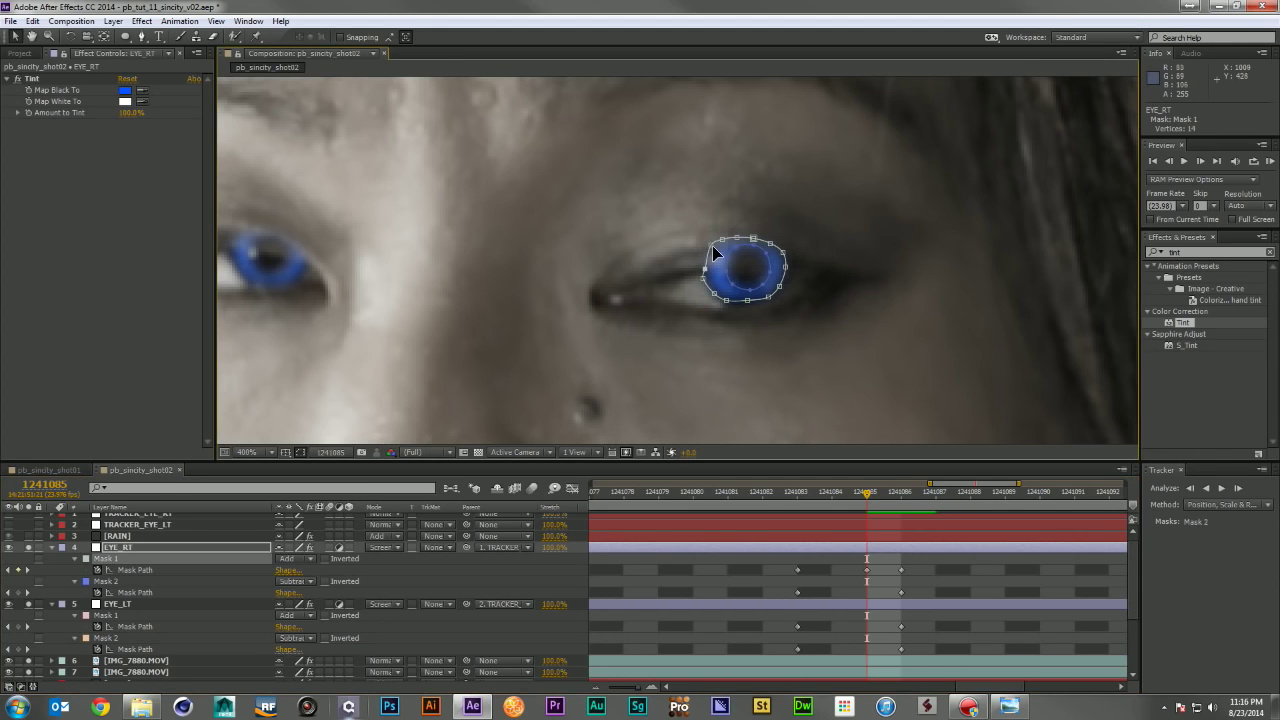
drag(708, 224, 770, 263)
key(ctrl+z)
key(ctrl+z)
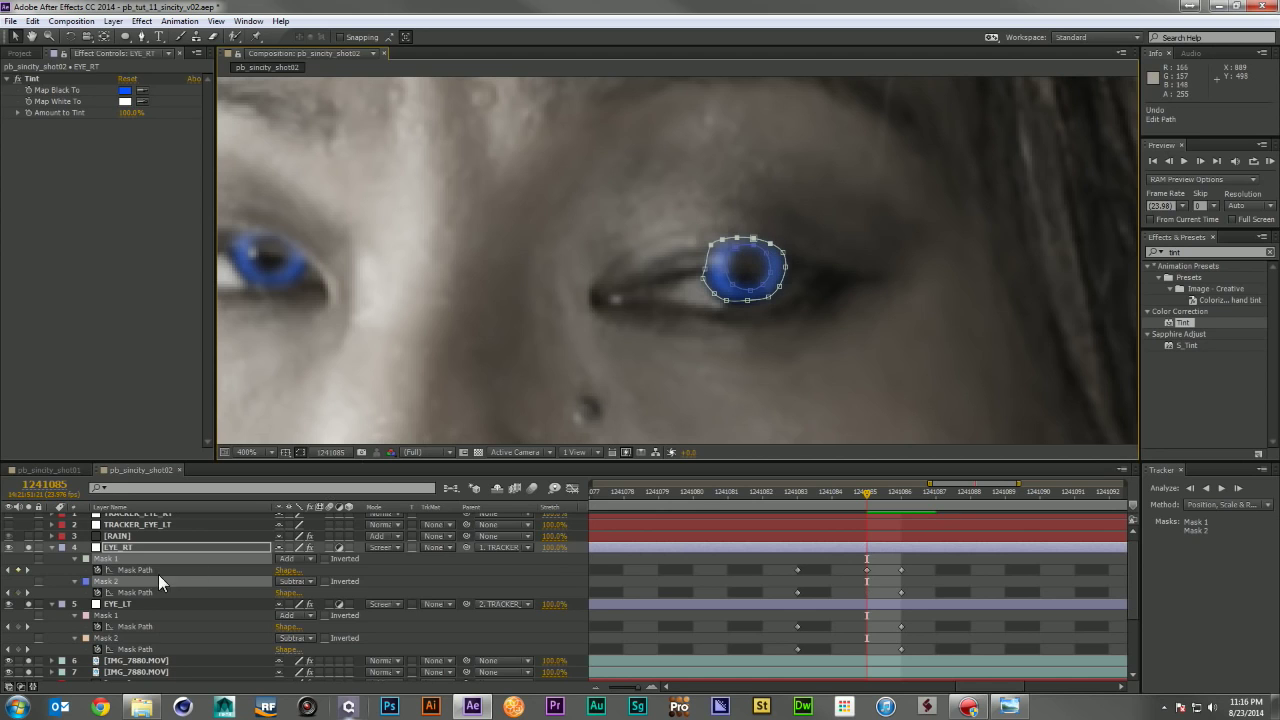
Step: Lock Mask 2 on both eye layers and lower the upper vertices of EYE_RT's Mask 1 toward the eyelid at frame 1241085
click(60, 590)
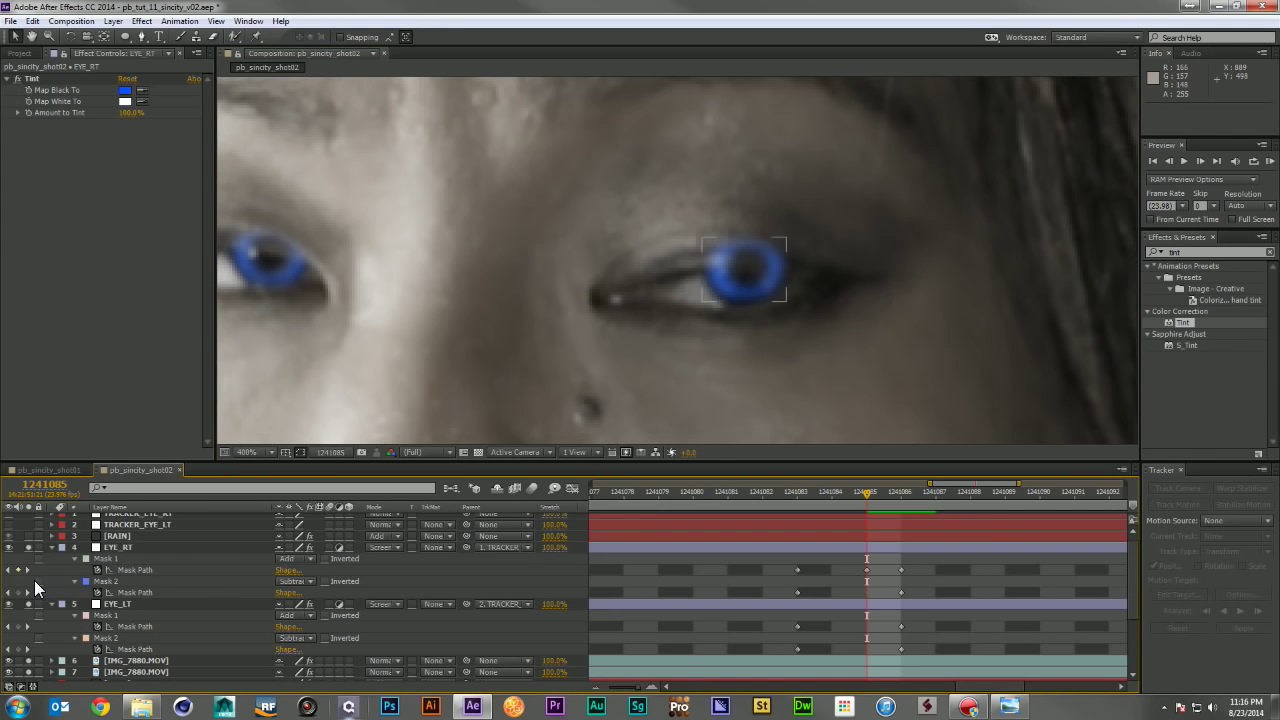
click(39, 637)
click(108, 560)
drag(686, 214, 785, 265)
drag(686, 230, 739, 266)
key(ctrl+z)
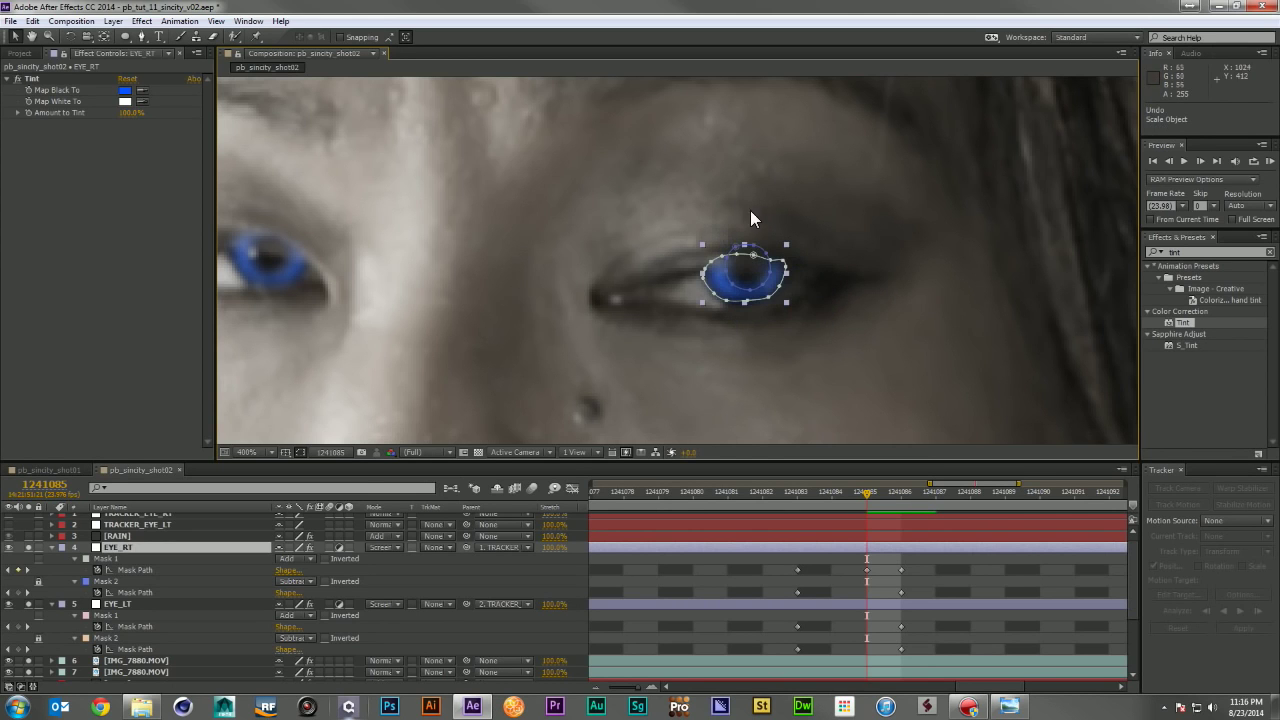
Step: Refine the upper edge of EYE_RT's Mask 1 at frame 1241085, vertex by vertex, to follow the lid line
click(746, 266)
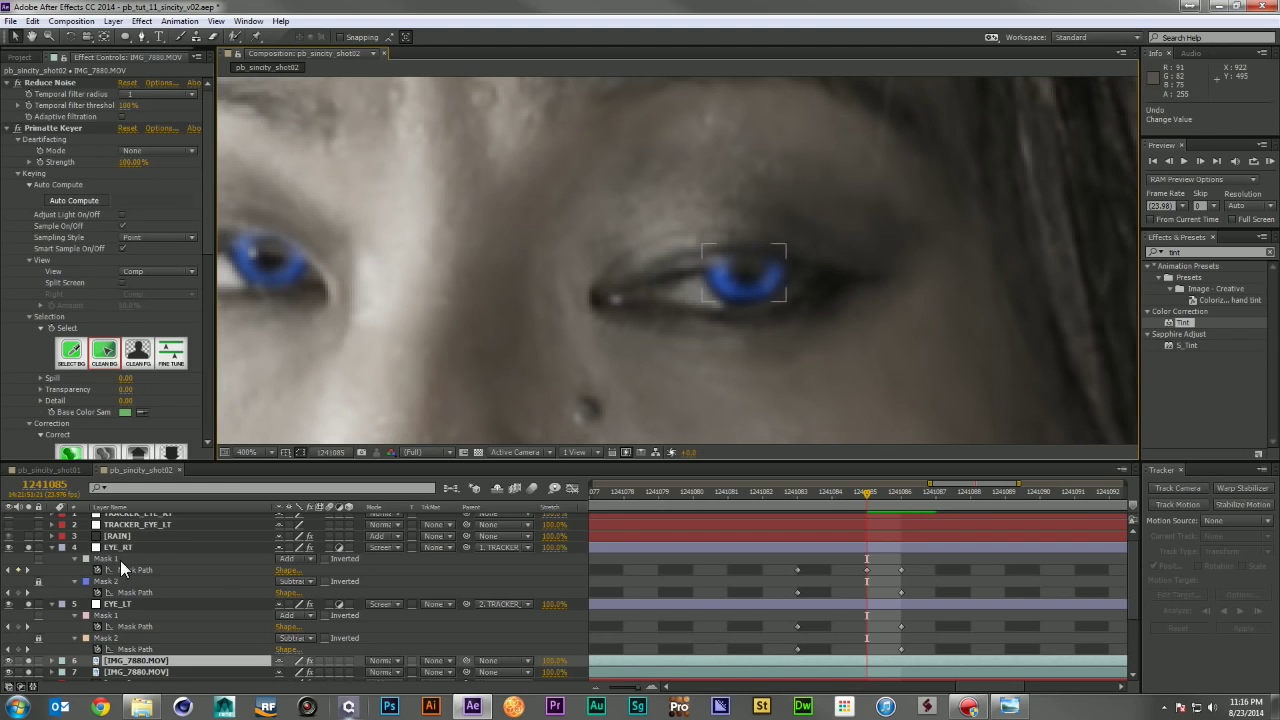
click(116, 558)
drag(715, 234, 752, 269)
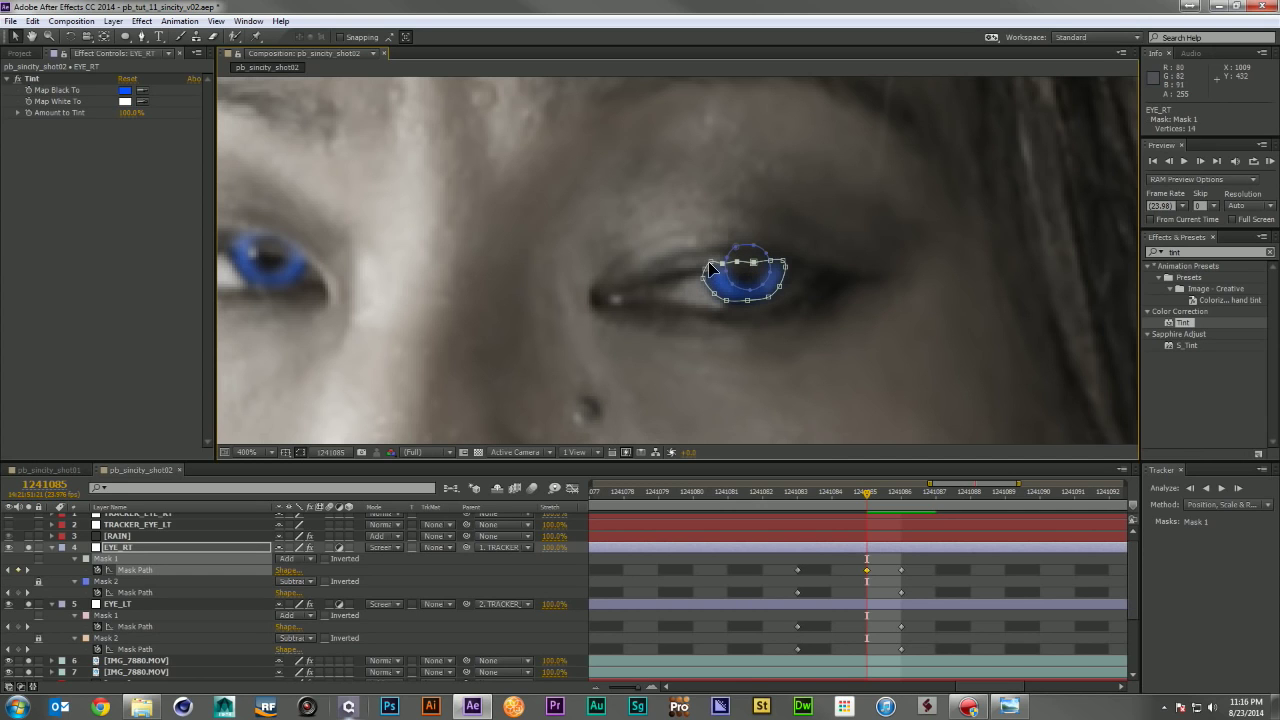
click(735, 266)
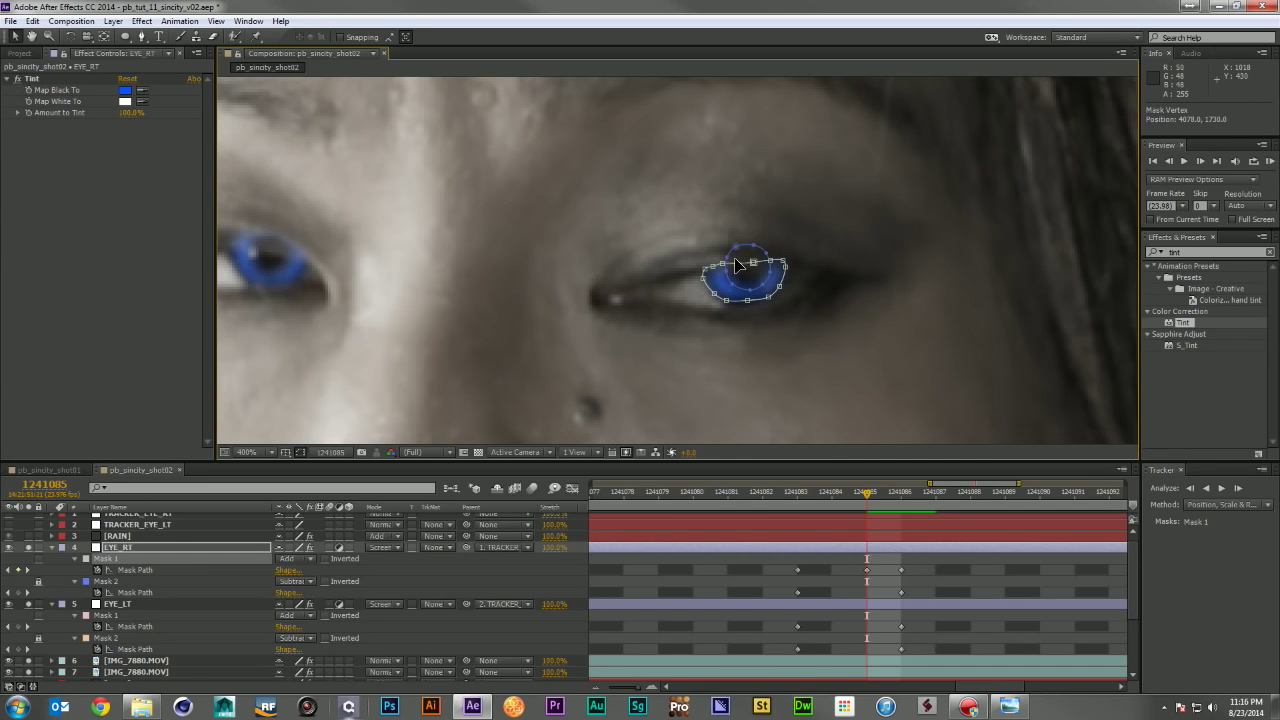
click(762, 266)
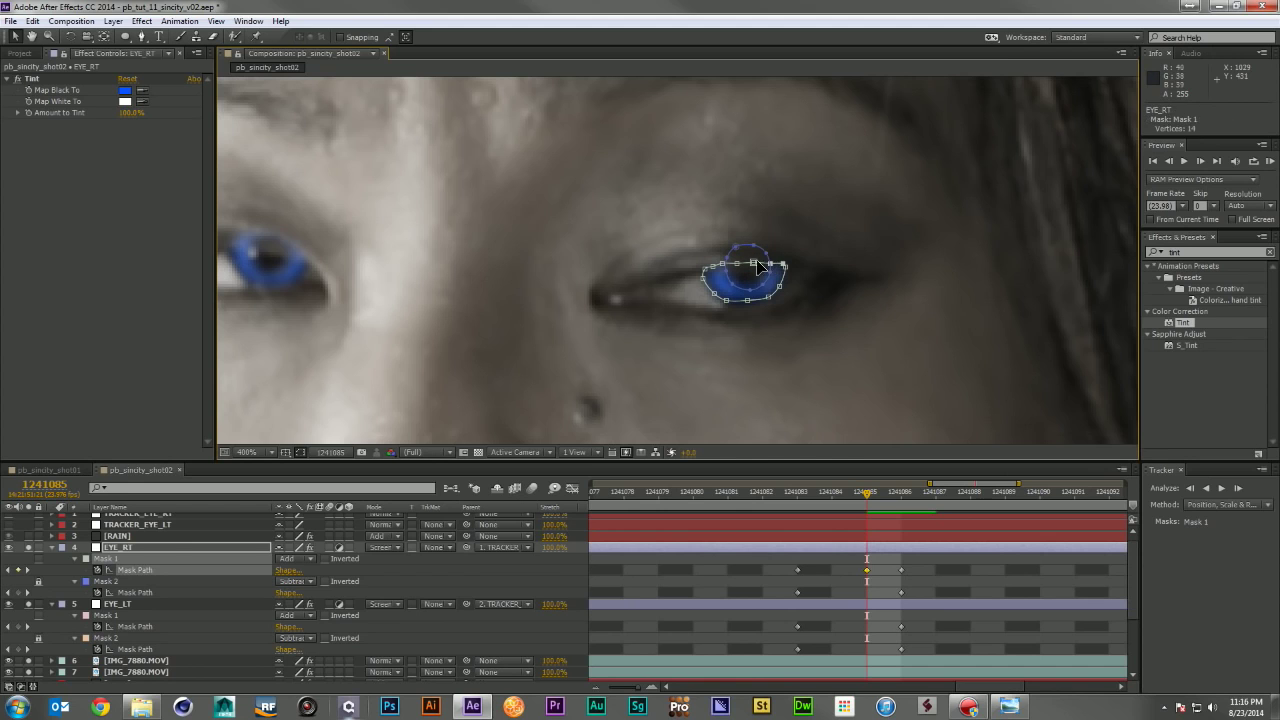
Step: Lower the upper vertices of EYE_RT's Mask 1 to the closing eyelid at frame 1241084
click(831, 491)
drag(709, 271, 722, 263)
key(ctrl+z)
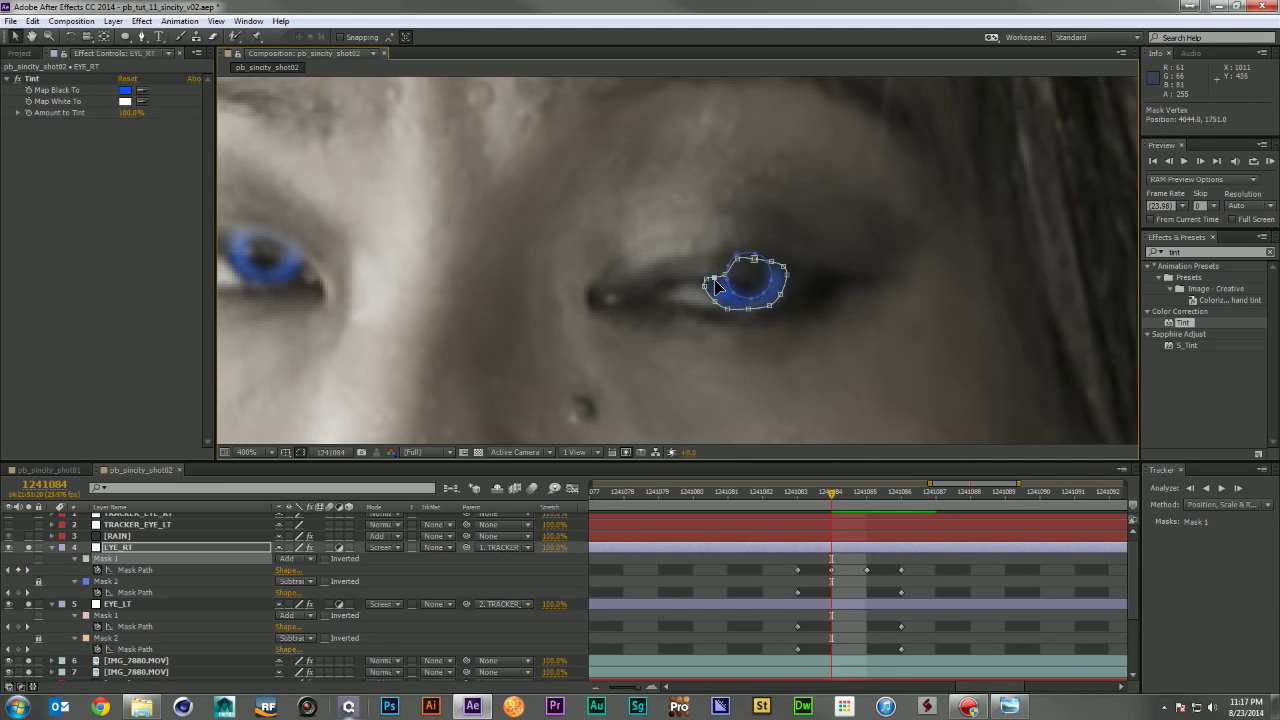
drag(743, 263, 778, 277)
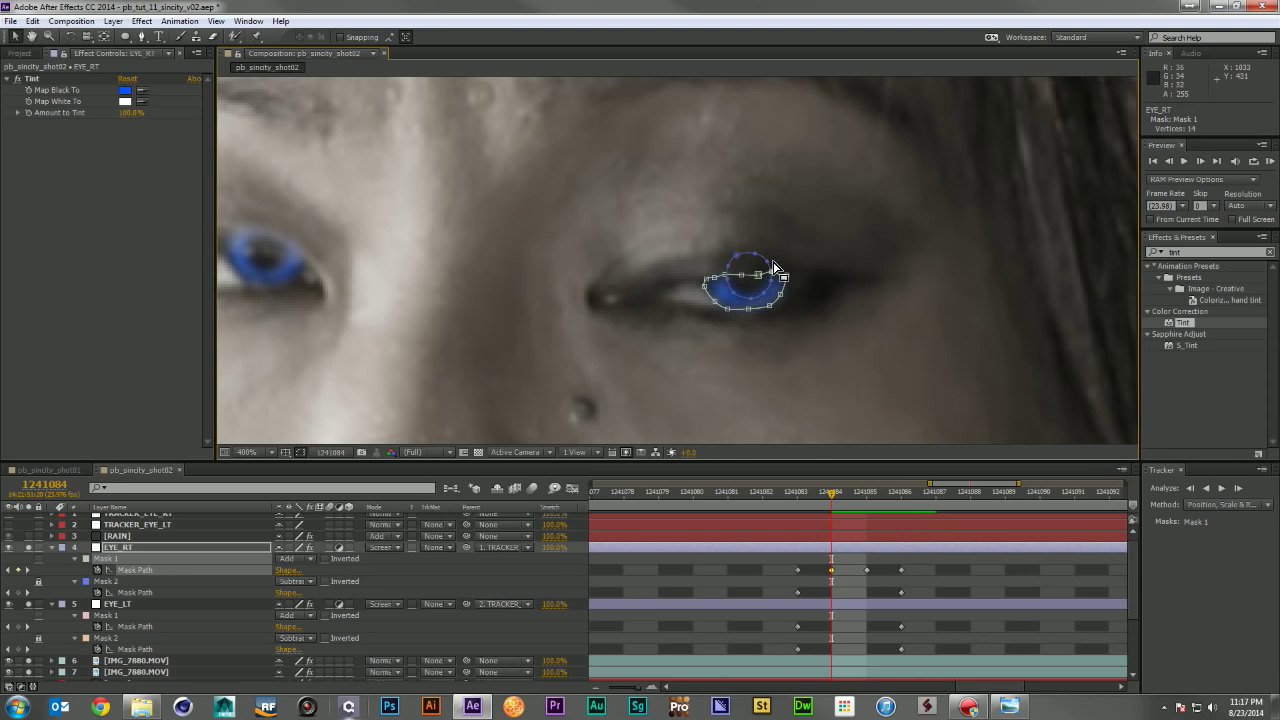
click(775, 279)
click(775, 276)
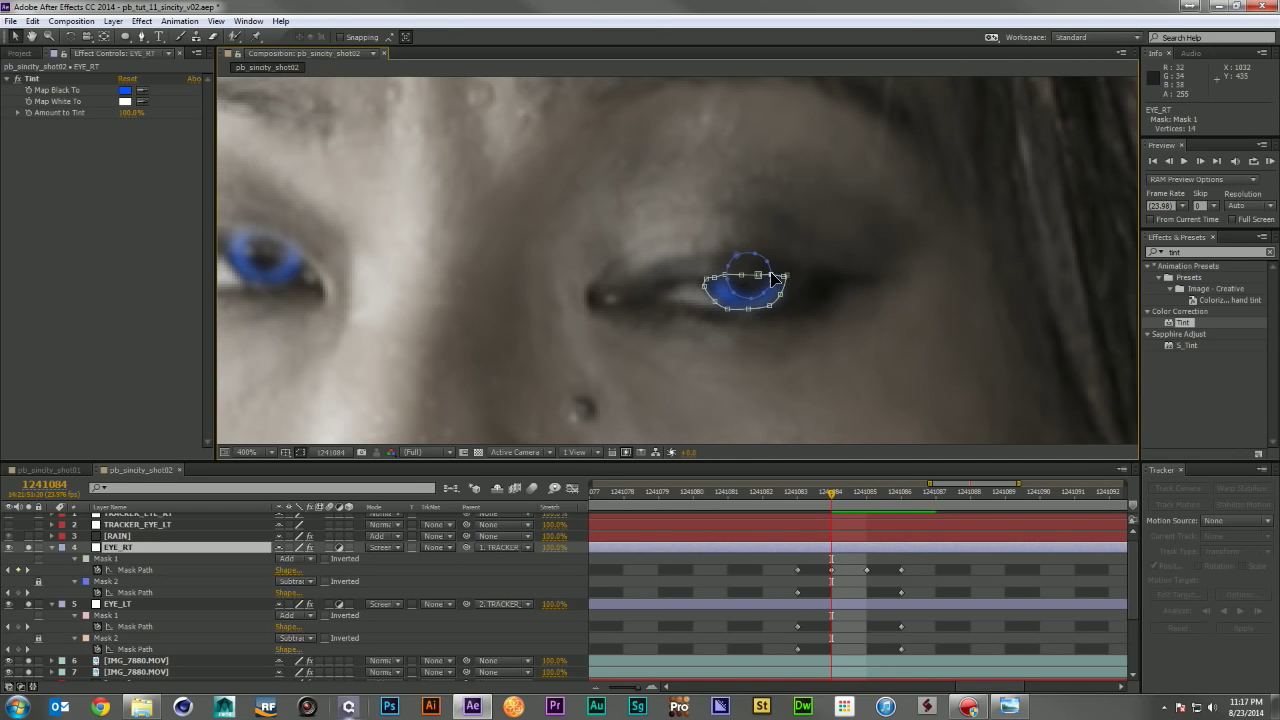
Step: Reshape the upper edge of EYE_LT's Mask 1 to match the lowered eyelid at frame 1241085
drag(822, 494, 884, 500)
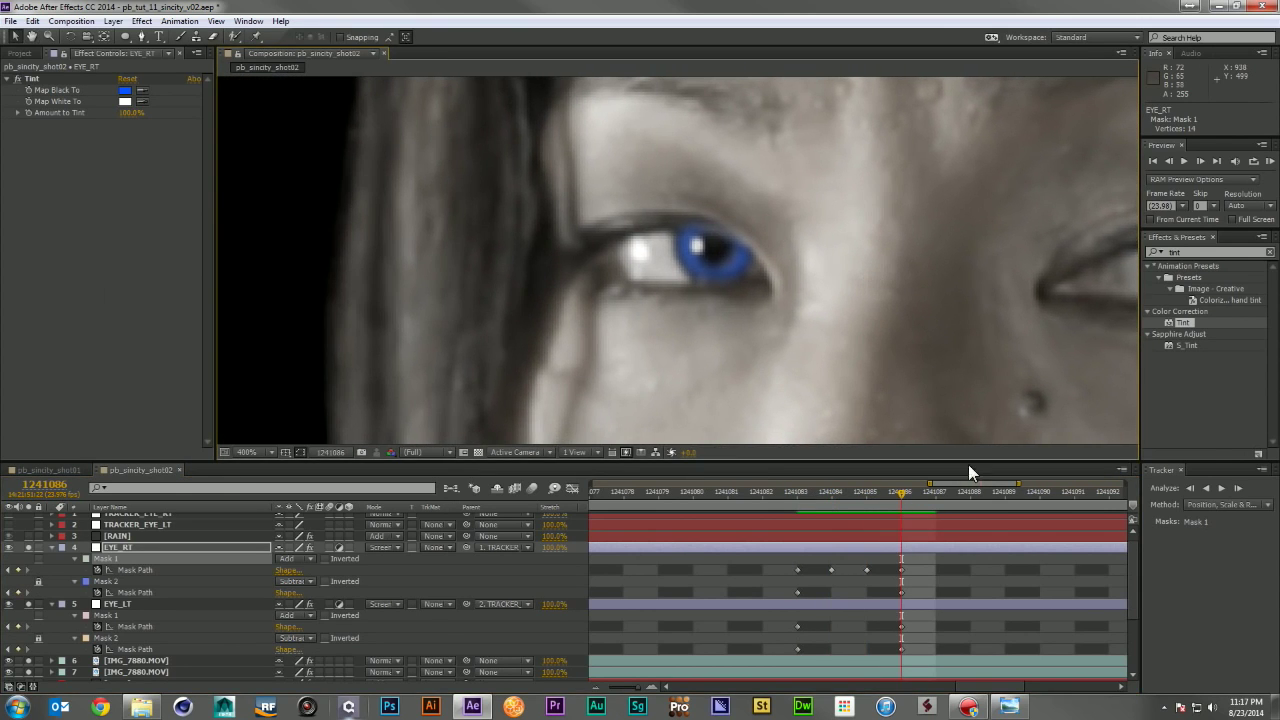
drag(894, 492, 864, 494)
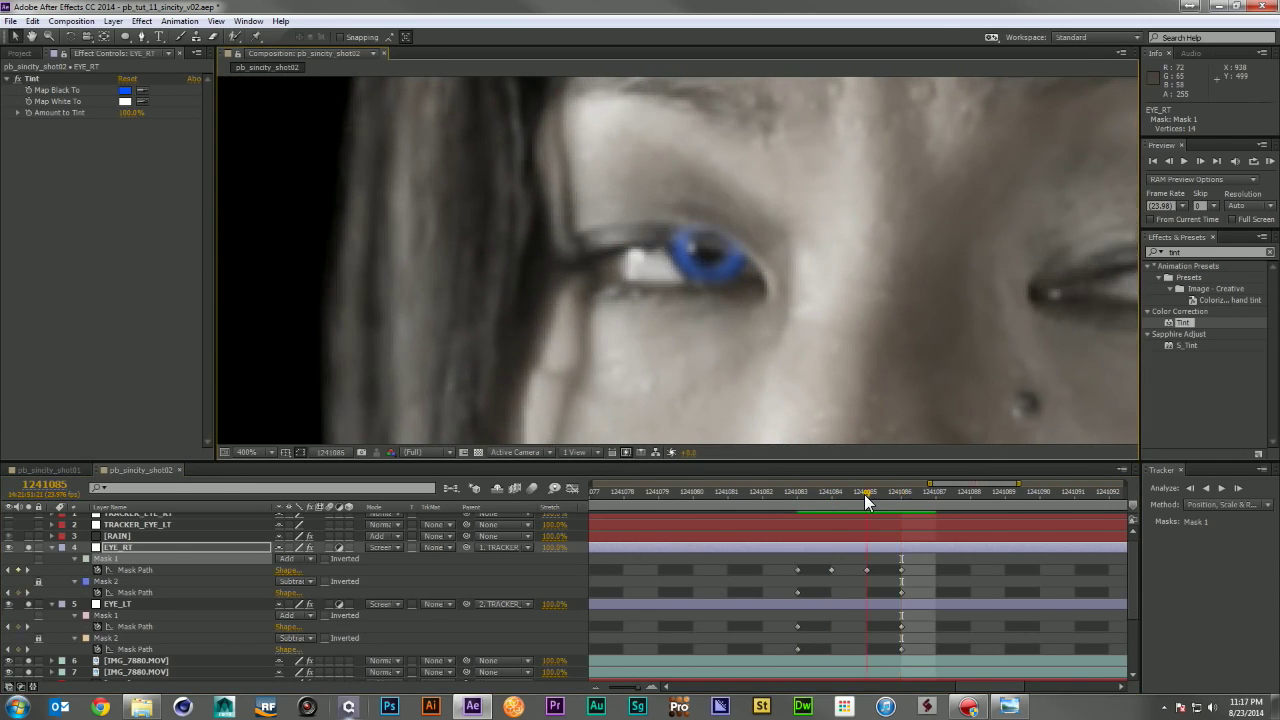
click(101, 615)
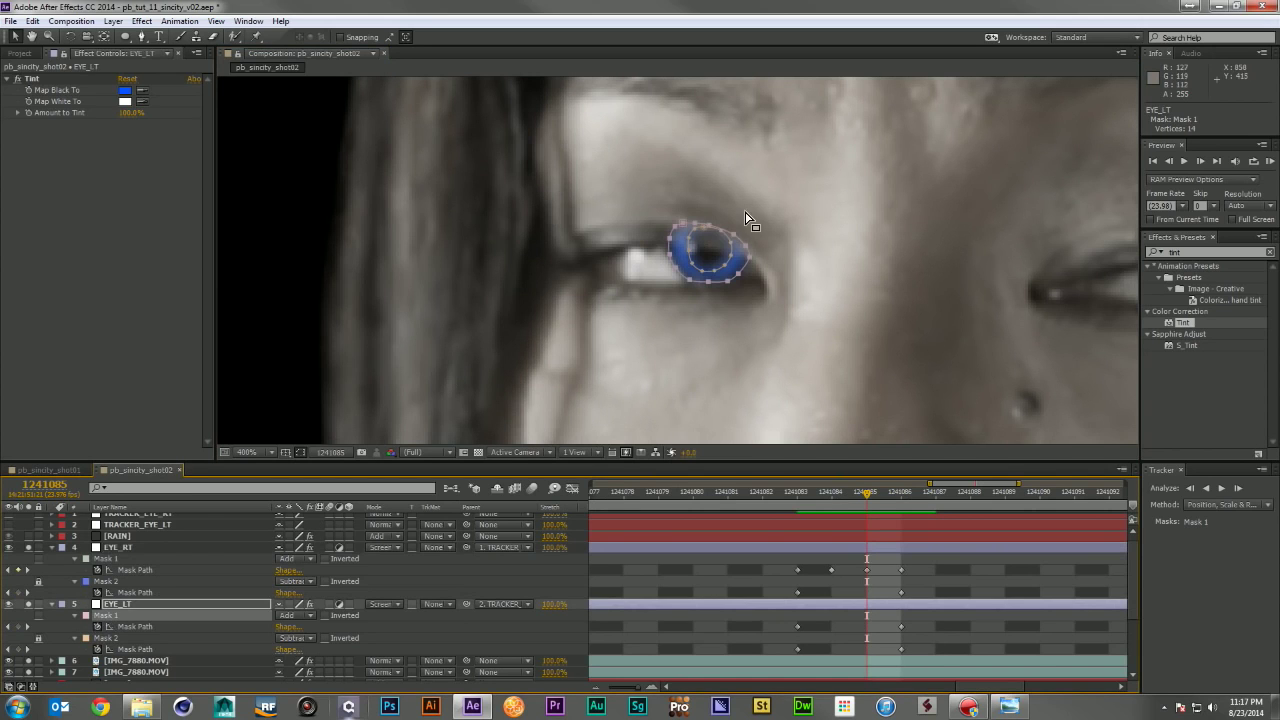
double_click(684, 228)
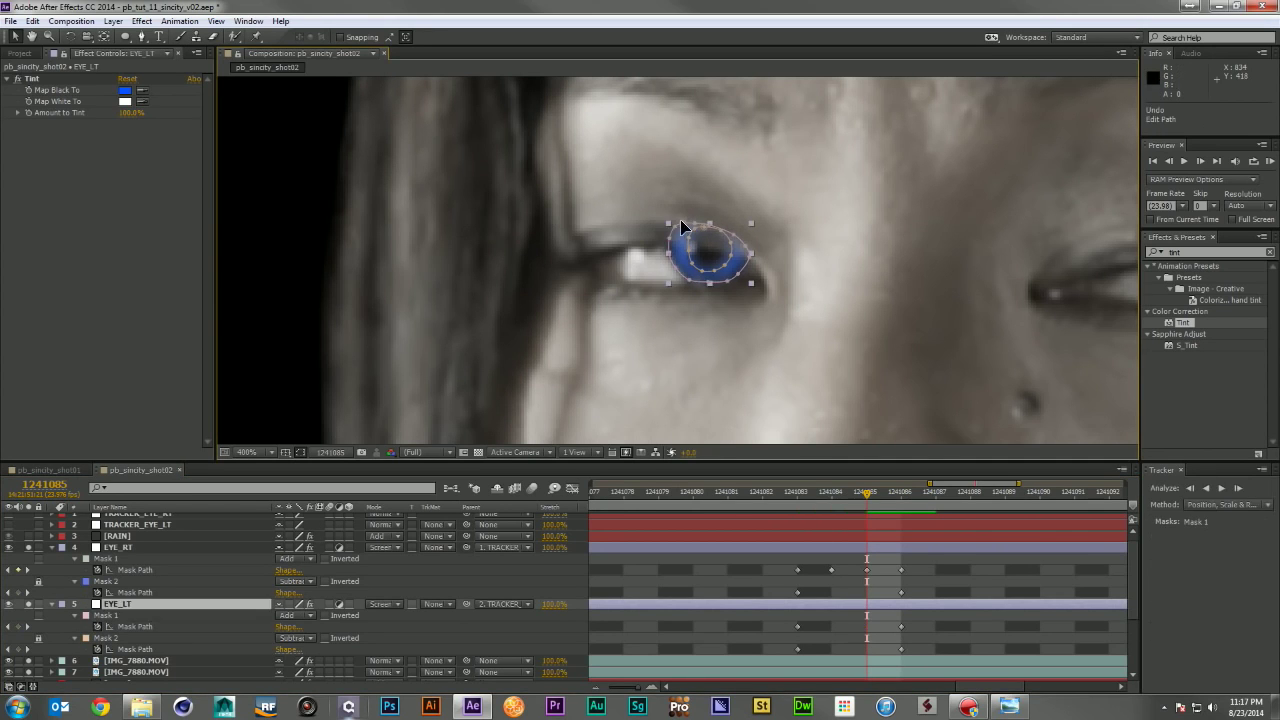
drag(655, 205, 681, 243)
click(688, 242)
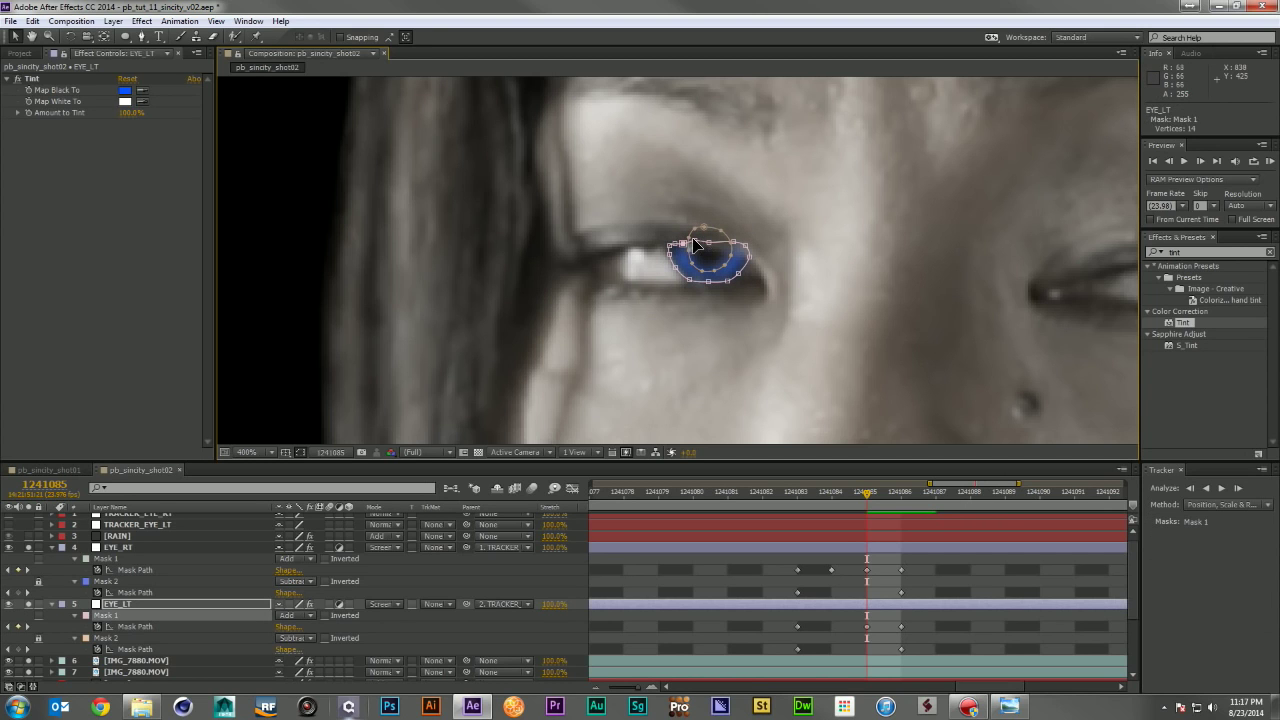
click(737, 250)
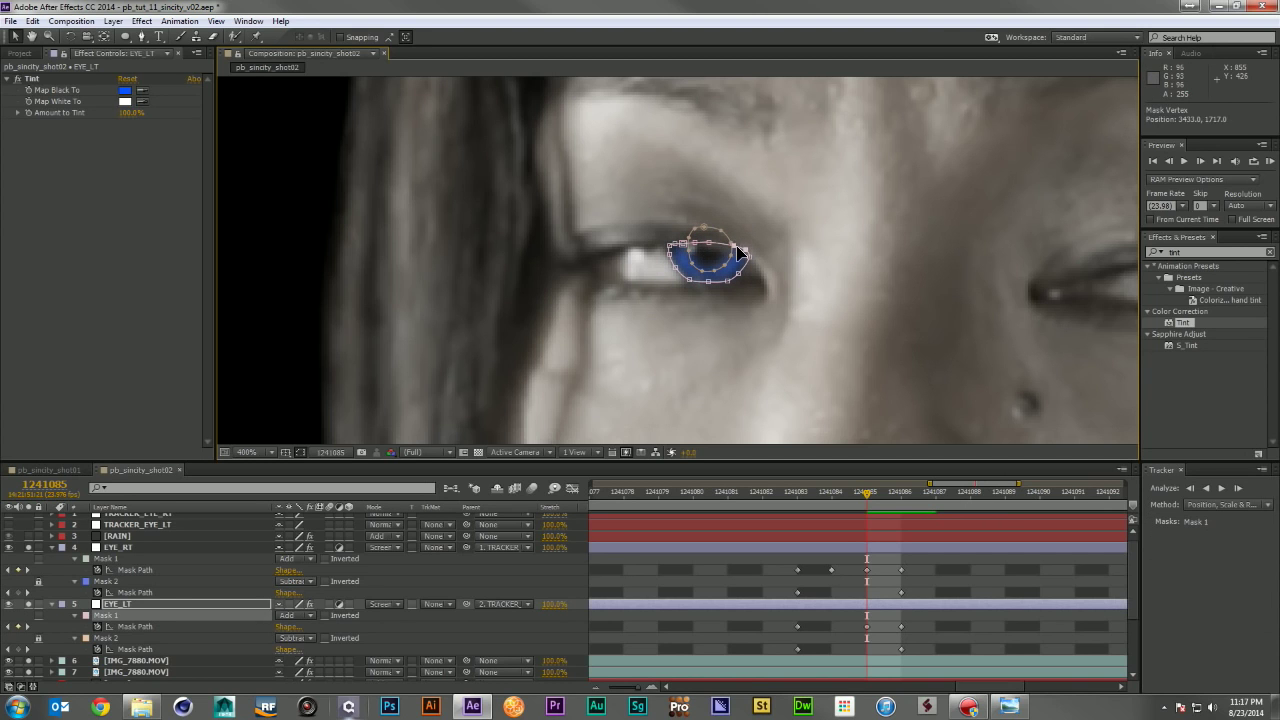
drag(737, 252, 739, 254)
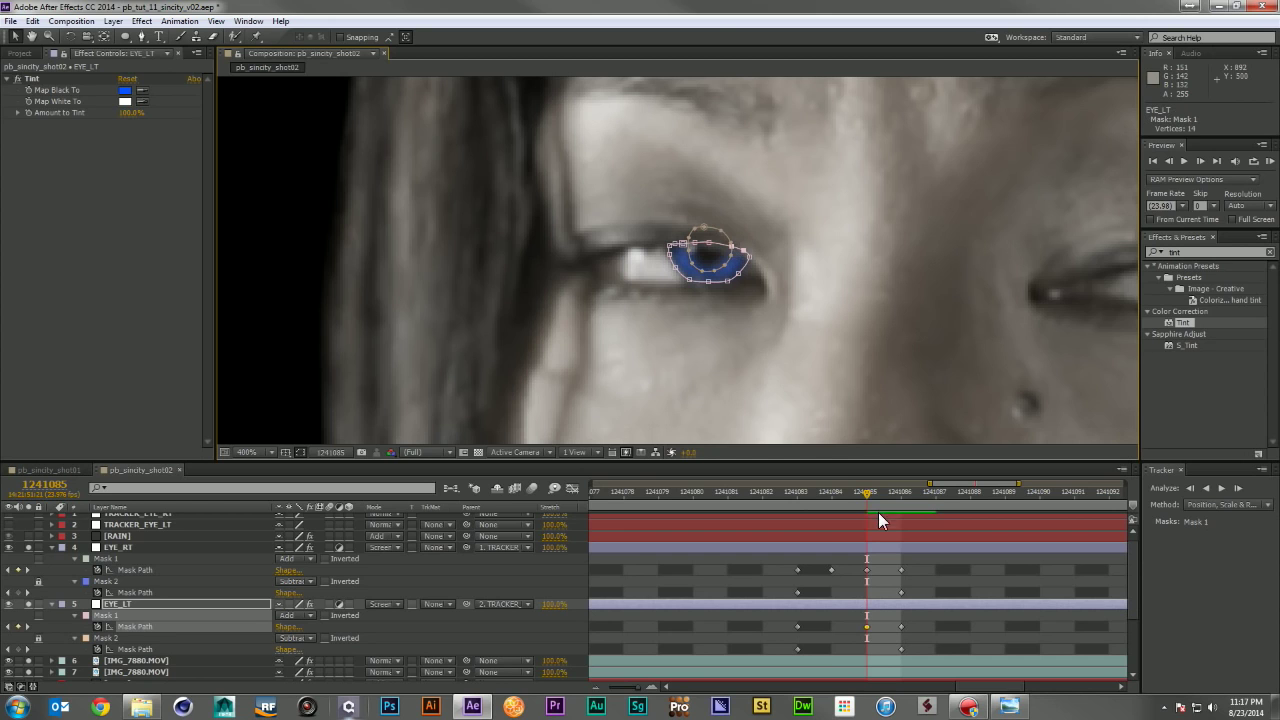
Step: Copy EYE_LT's Mask 1 path keyframe from frame 1241085 to 1241084 and adjust its upper vertices to the eyelid
drag(858, 488, 824, 492)
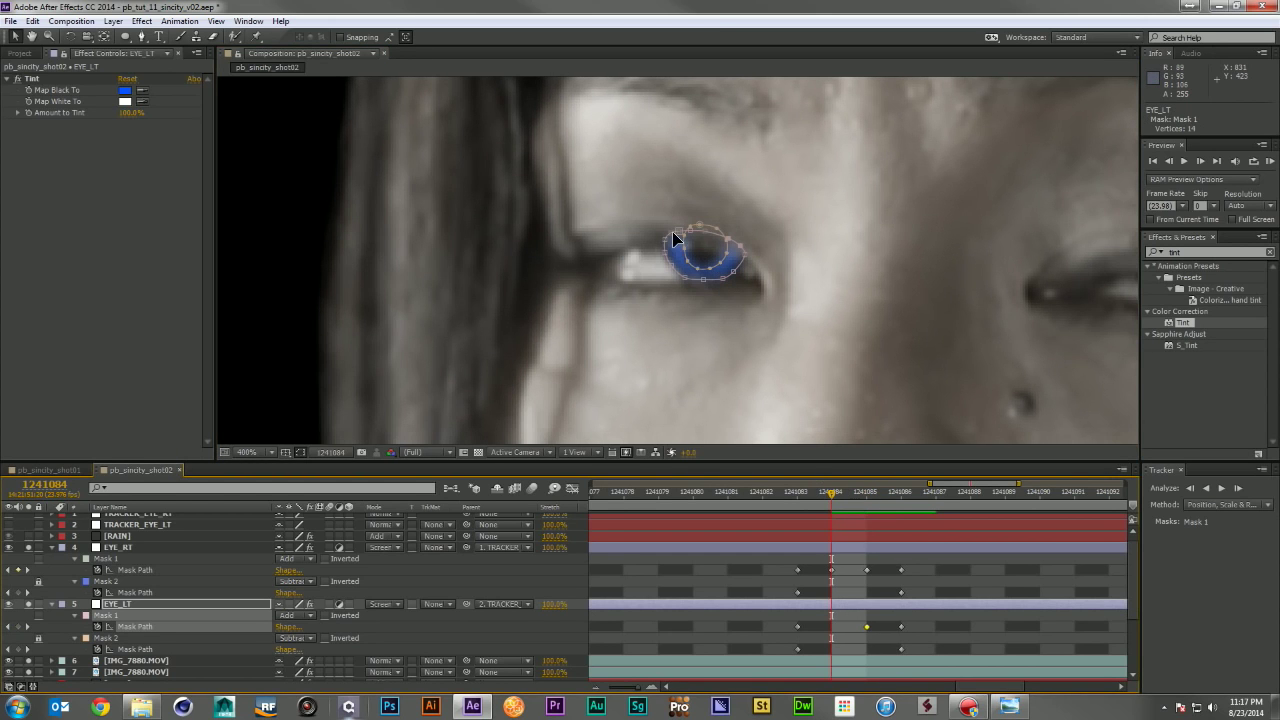
drag(669, 238, 664, 243)
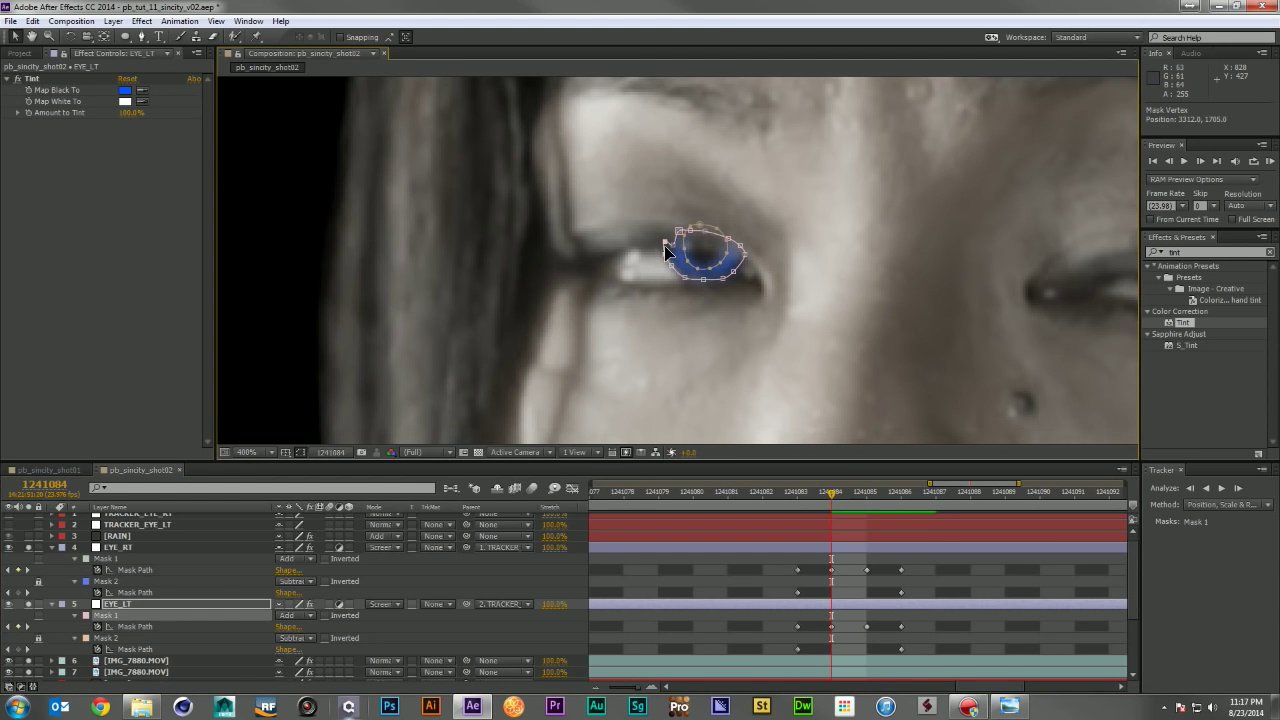
drag(862, 612, 850, 640)
key(ctrl+z)
key(ctrl+c)
key(ctrl+v)
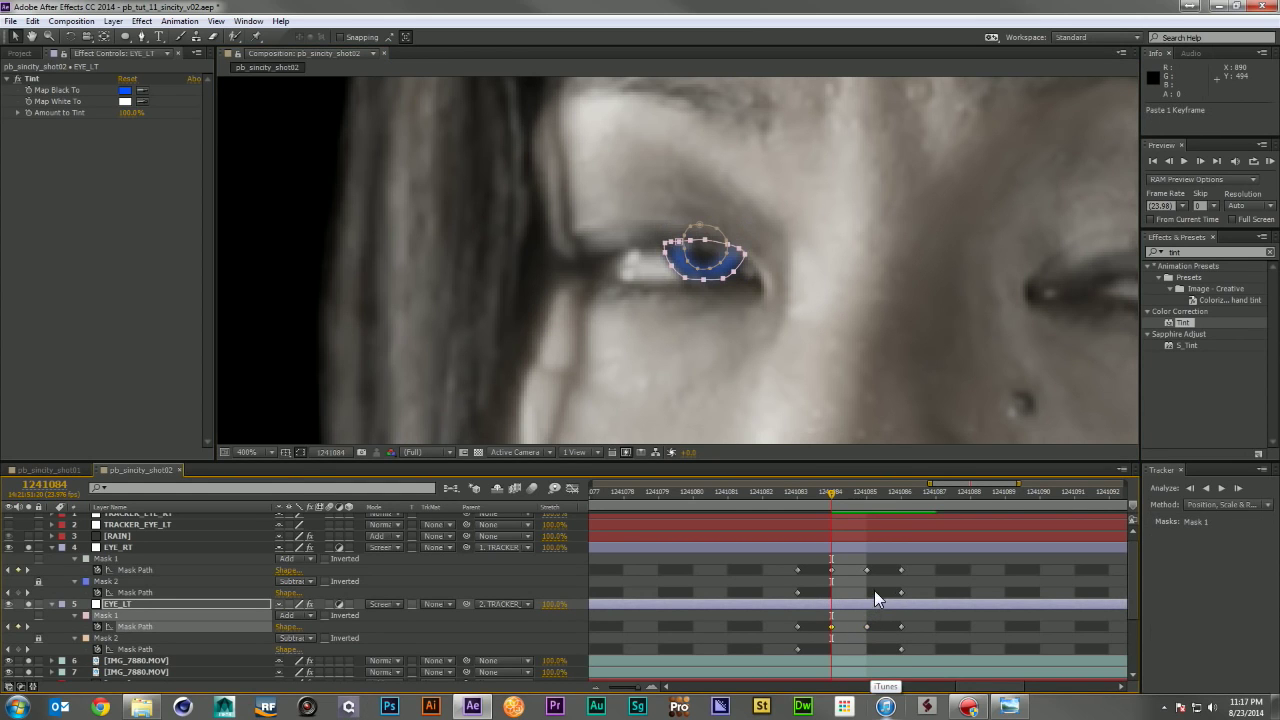
drag(642, 220, 742, 260)
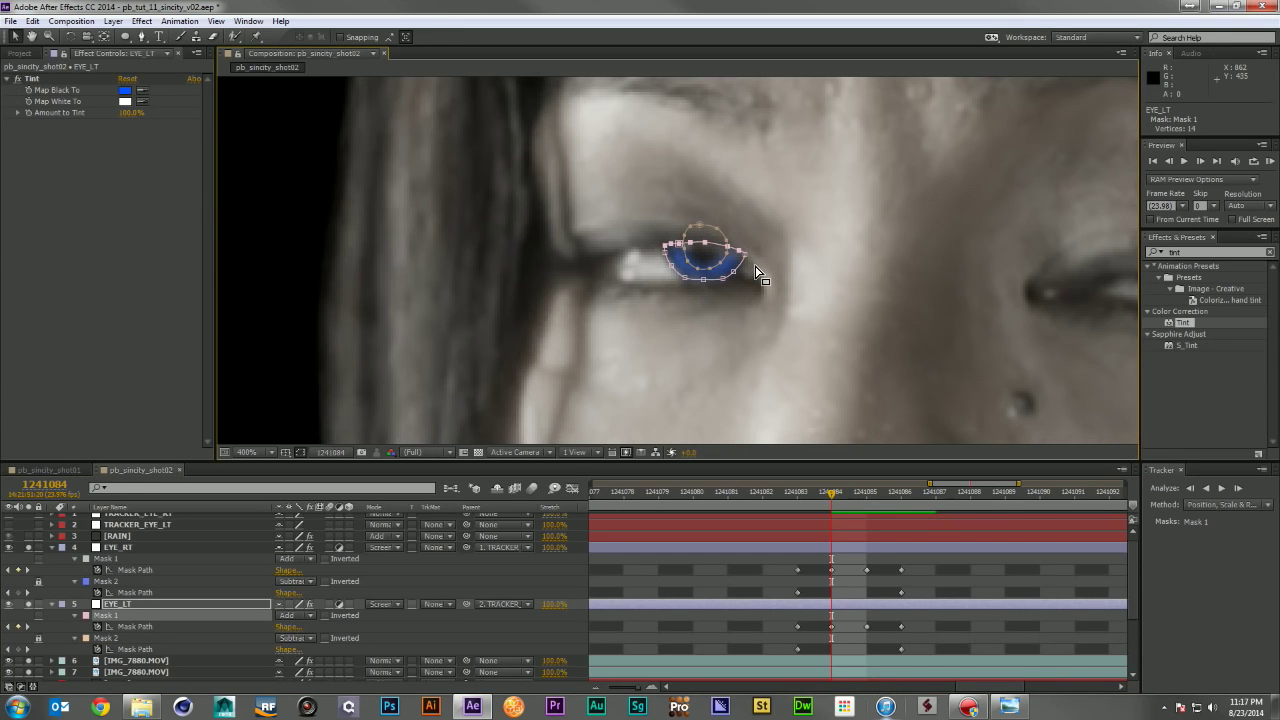
Step: Play a RAM preview of the whole shot to check the blue irises and their masks through the blink
click(158, 560)
scroll(324, 456, down, 4)
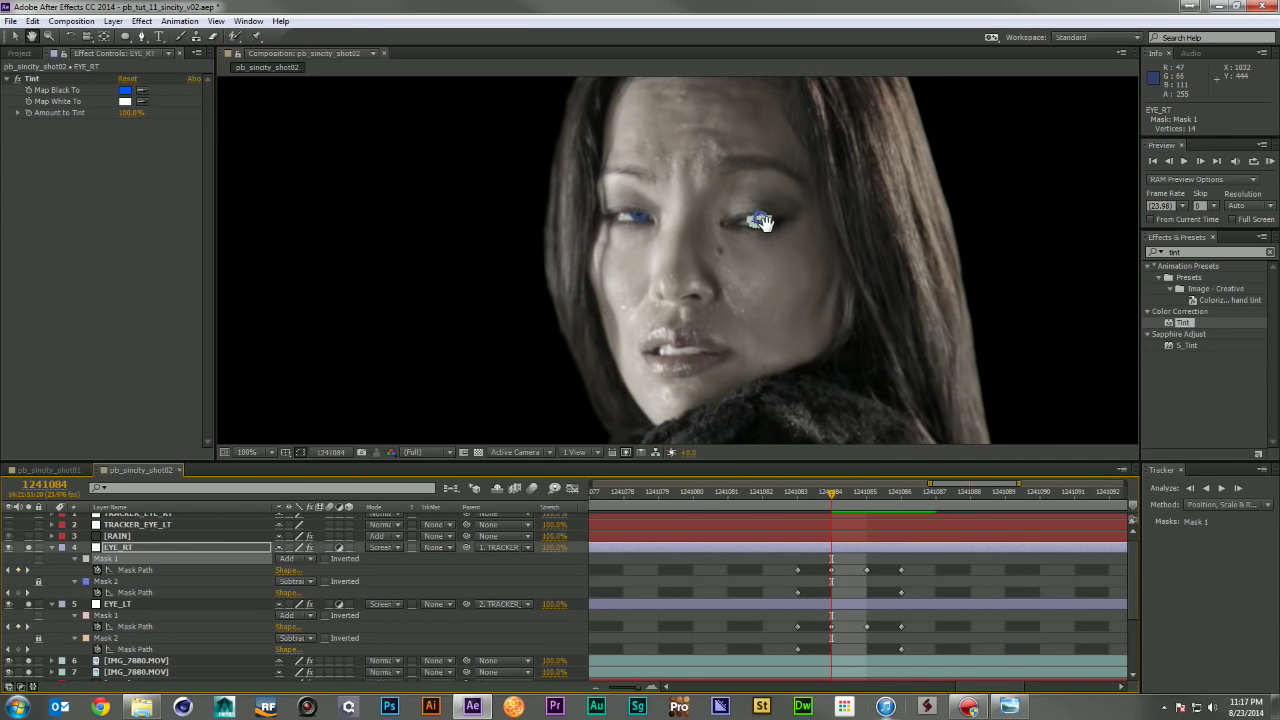
drag(765, 224, 745, 189)
key(minus)
key(minus)
key(minus)
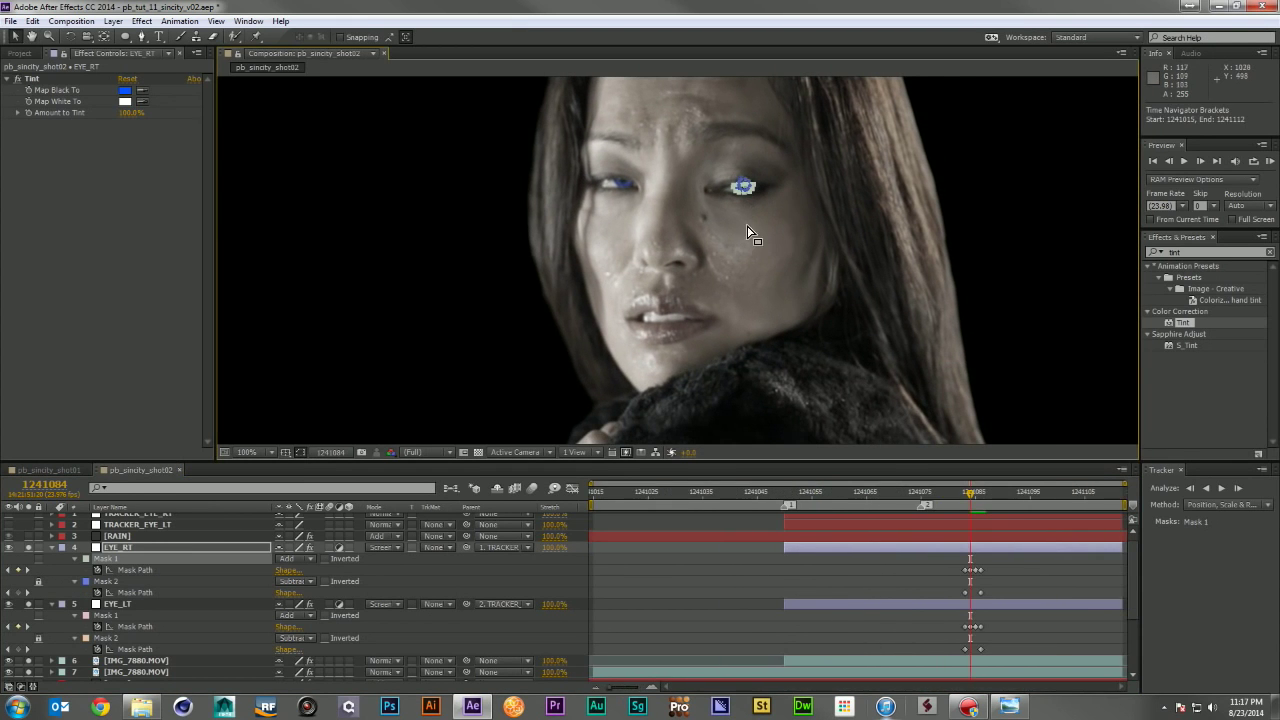
scroll(748, 232, down, 2)
click(706, 566)
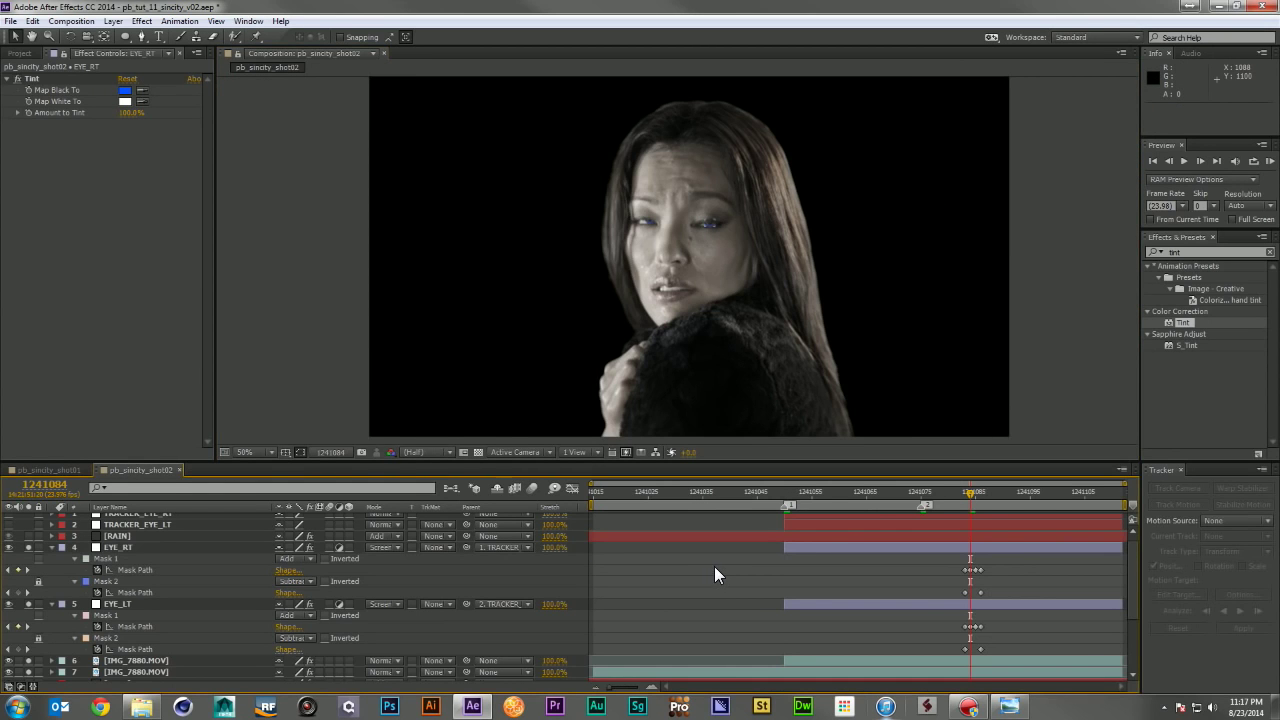
key(KP_0)
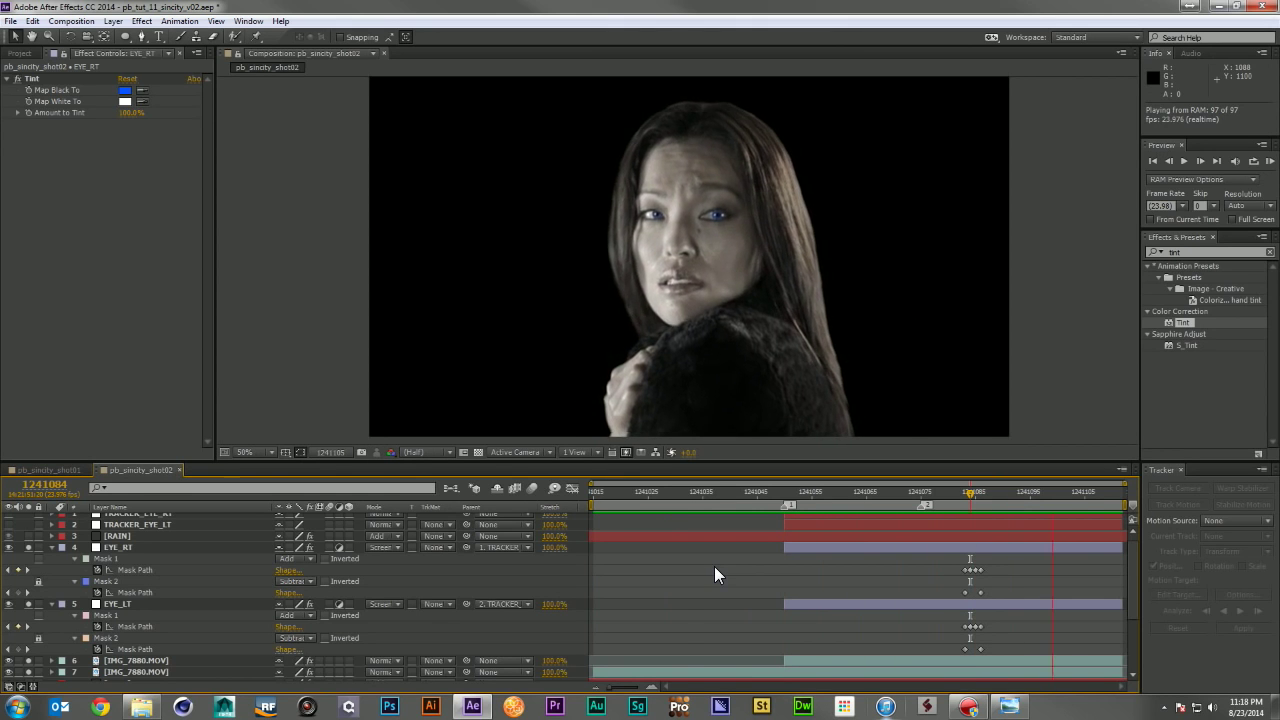
key(space)
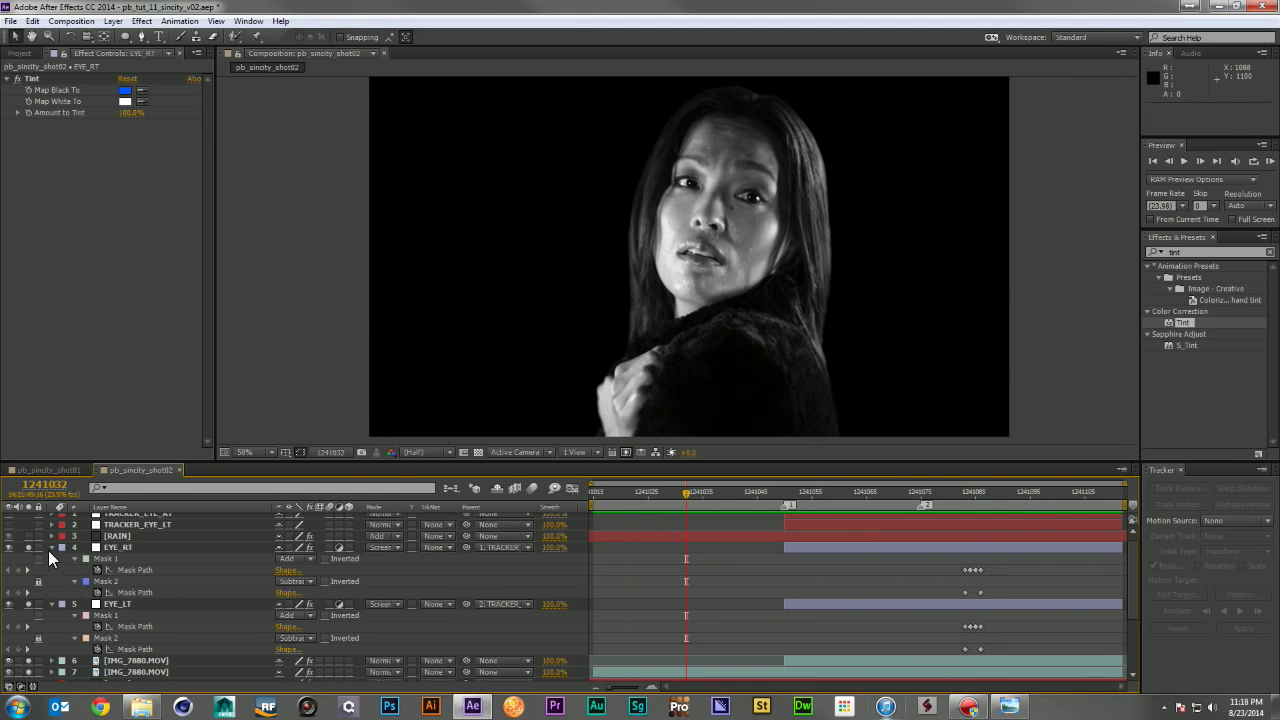
Step: Collapse the EYE_RT and EYE_LT layers and turn off solo for both eye layers and the two IMG_7880.MOV layers
click(51, 547)
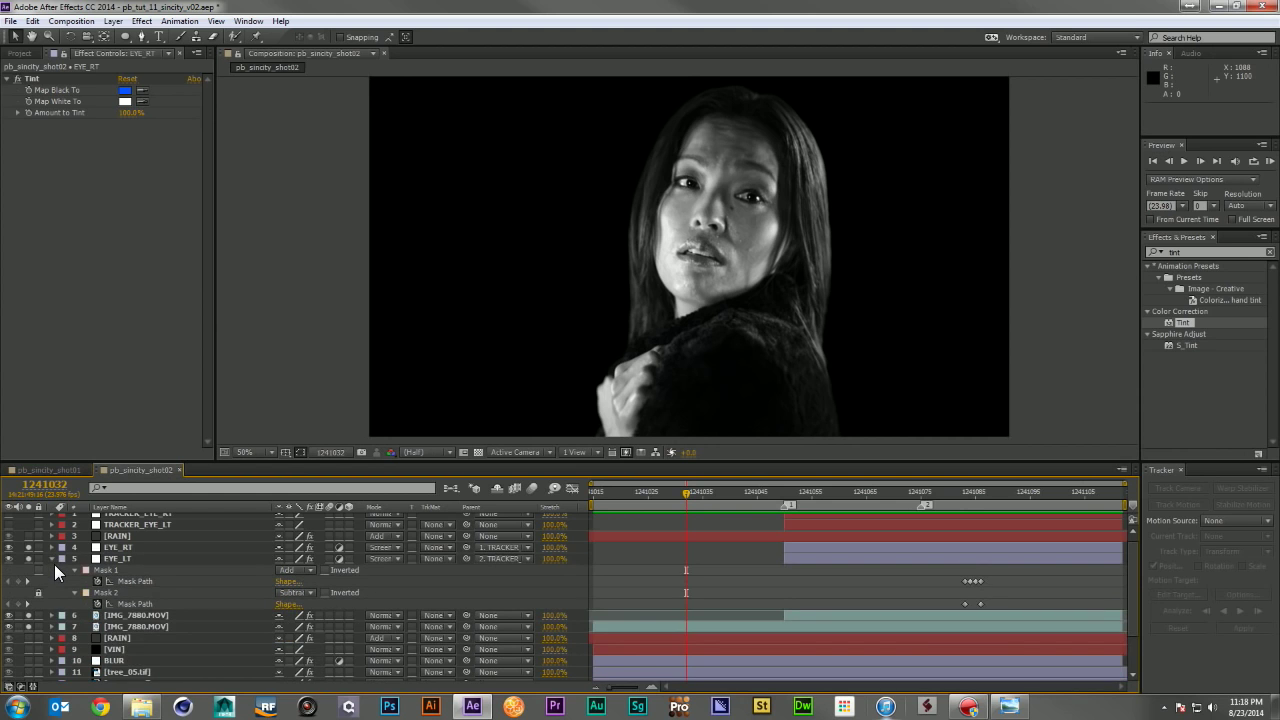
click(52, 558)
drag(28, 569, 28, 582)
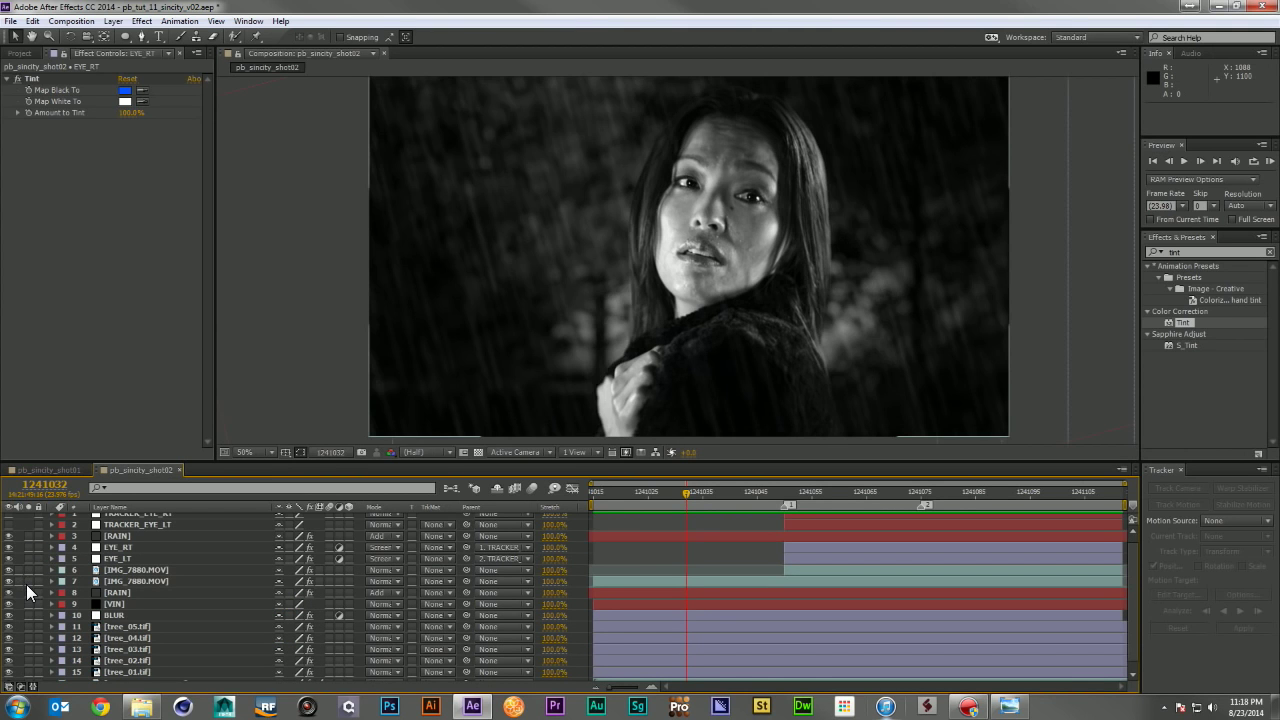